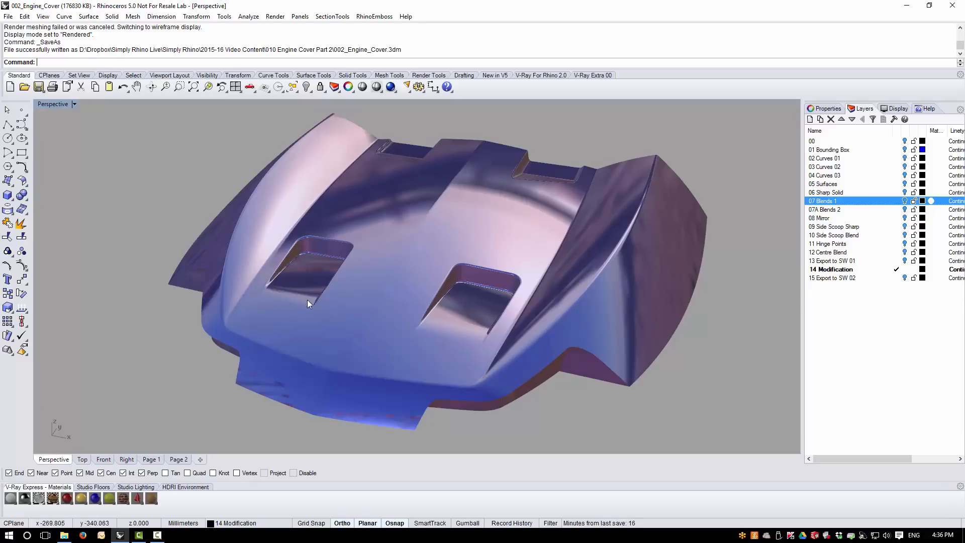
pyautogui.scroll(5, 408, 295)
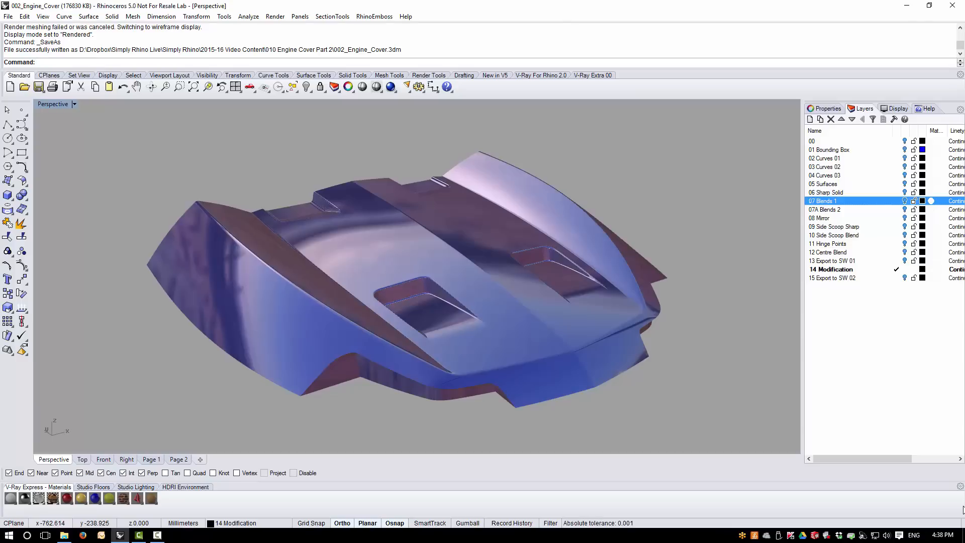
pyautogui.moveTo(456, 341); pyautogui.dragTo(481, 298, button='right')
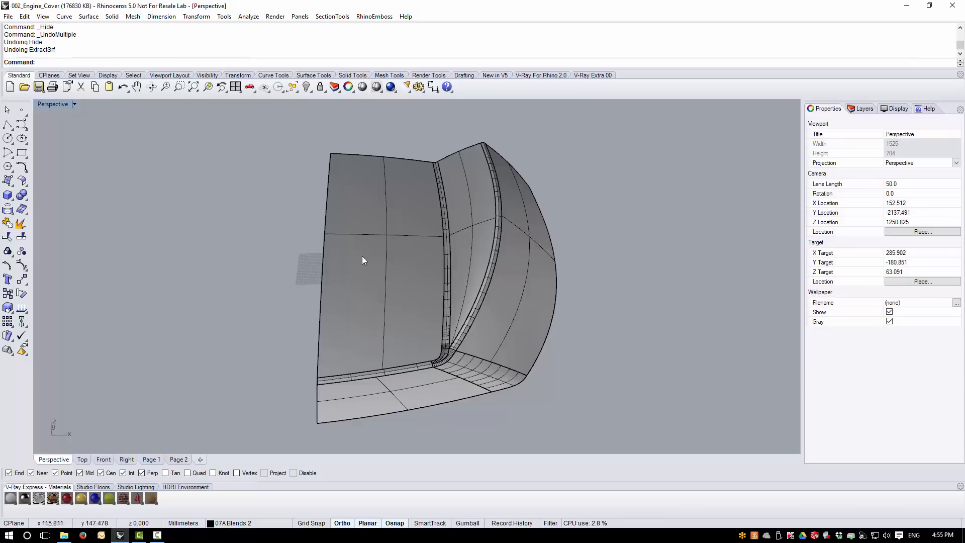
# Extract the large top surface from the blended polysurface and hide the remaining polysurface.
pyautogui.rightClick(7, 223)
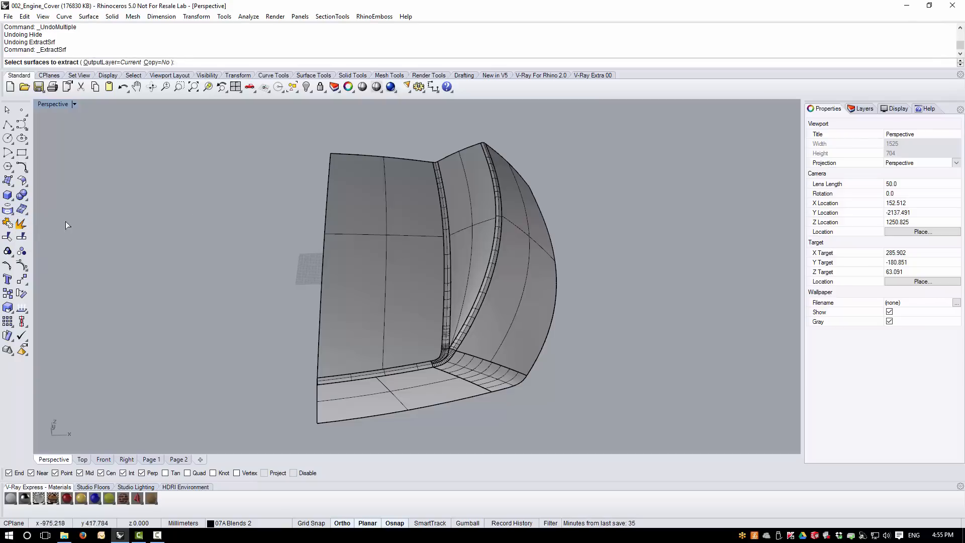
pyautogui.click(416, 288)
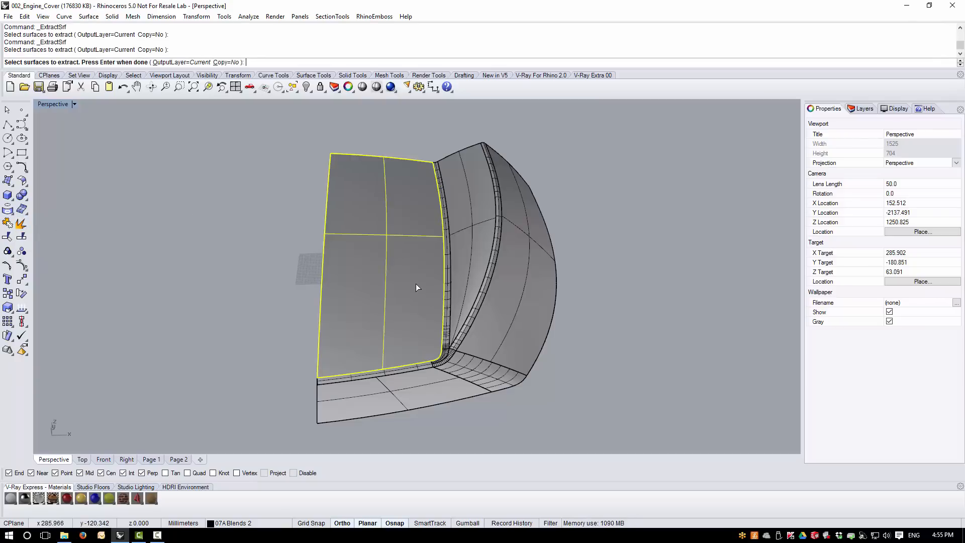
pyautogui.moveTo(453, 320); pyautogui.dragTo(408, 303, button='right')
pyautogui.click(478, 308)
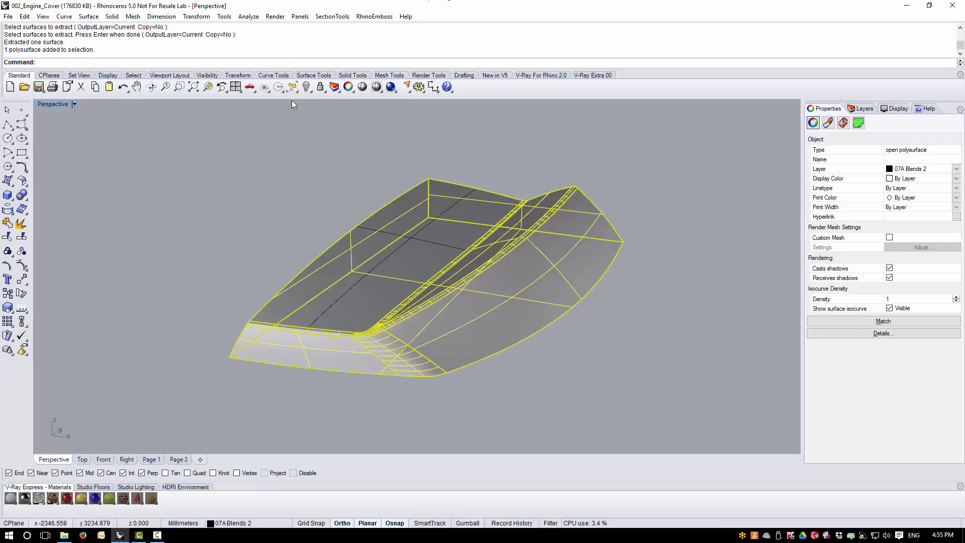
pyautogui.click(306, 87)
pyautogui.moveTo(361, 141); pyautogui.dragTo(341, 229, button='right')
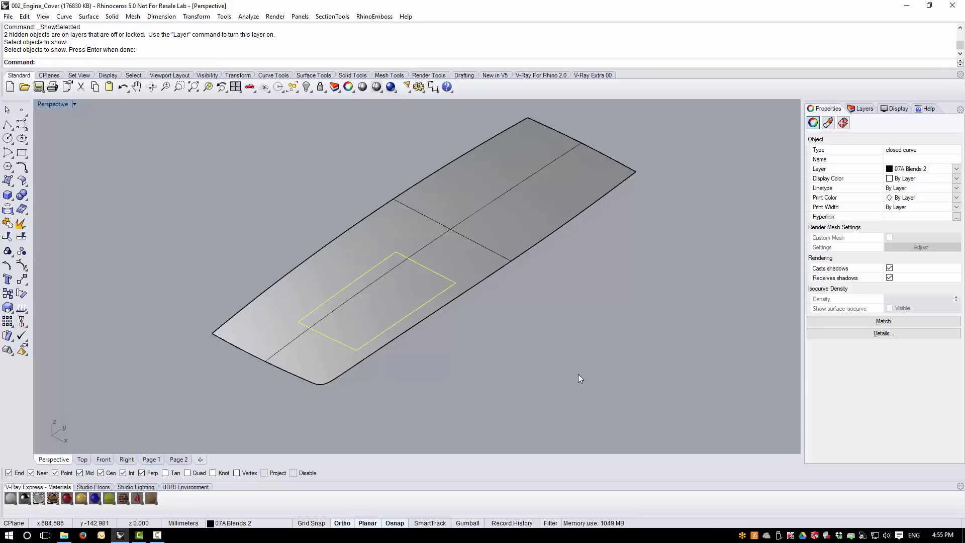
pyautogui.moveTo(514, 351); pyautogui.dragTo(547, 343, button='right')
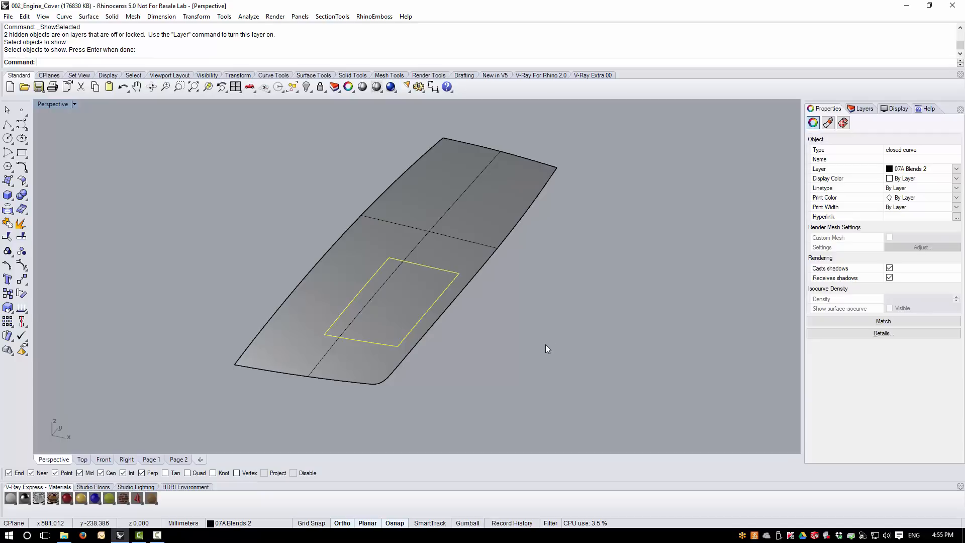
pyautogui.moveTo(519, 339); pyautogui.dragTo(475, 341, button='right')
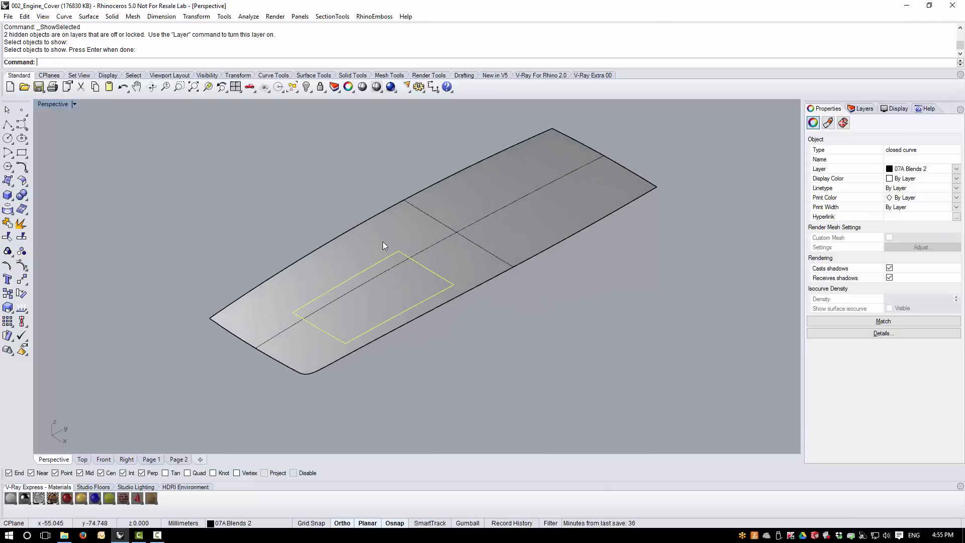
pyautogui.moveTo(383, 243); pyautogui.dragTo(447, 276, button='right')
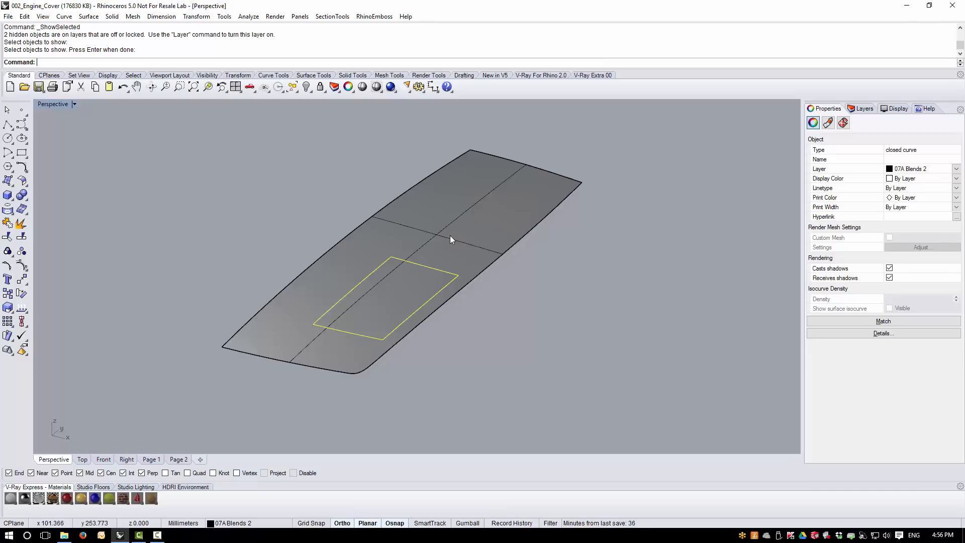
# Extract the surface's isocurves in both directions through the rectangular curve's corners, and delete the extracted curves.
pyautogui.click(327, 191)
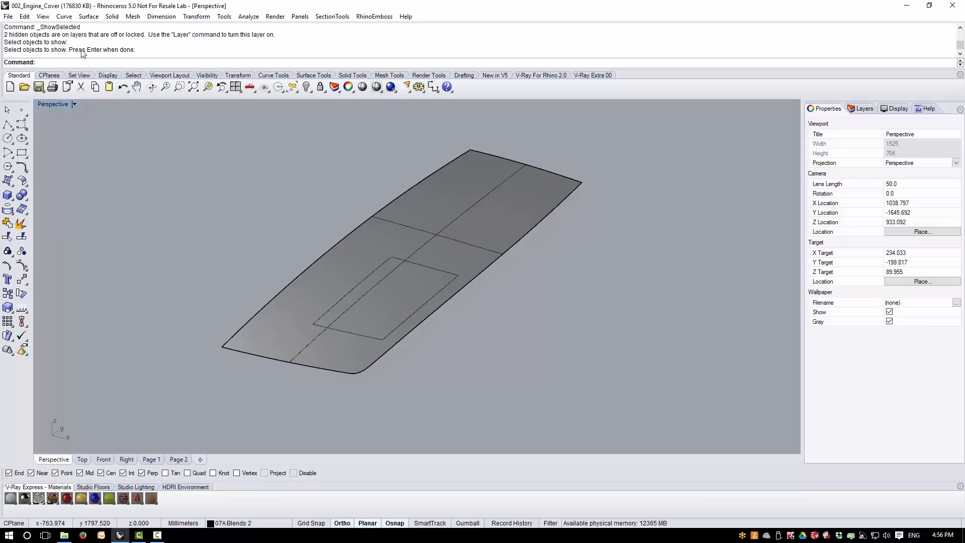
pyautogui.click(68, 19)
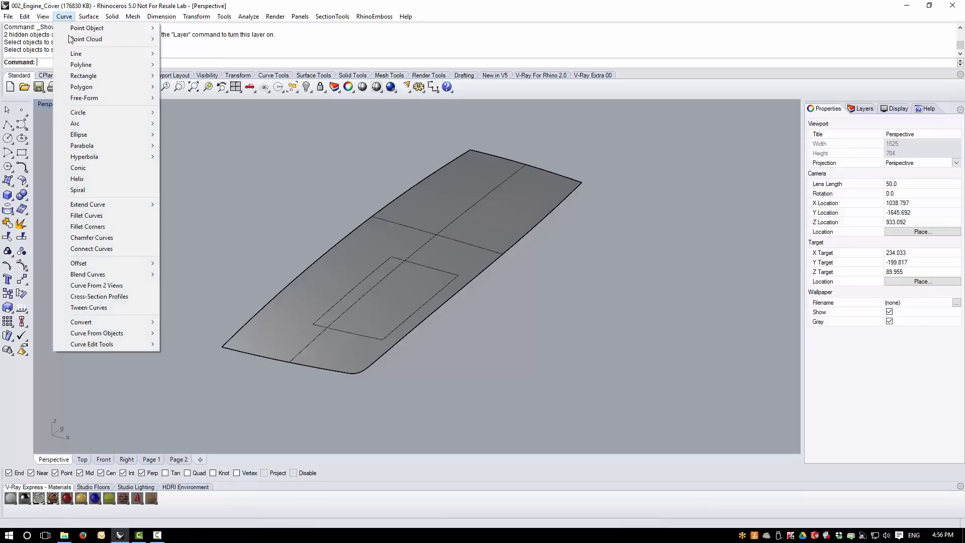
pyautogui.moveTo(101, 334)
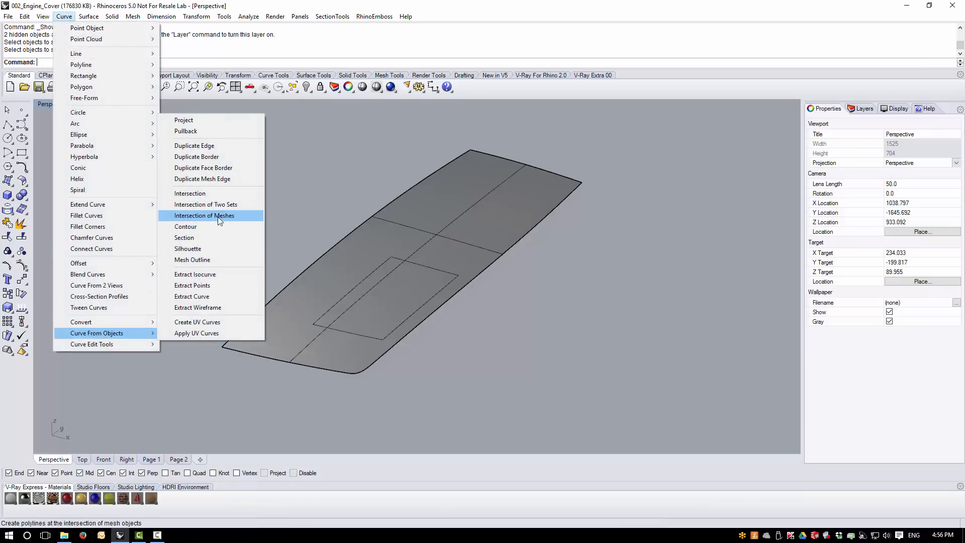
pyautogui.click(219, 276)
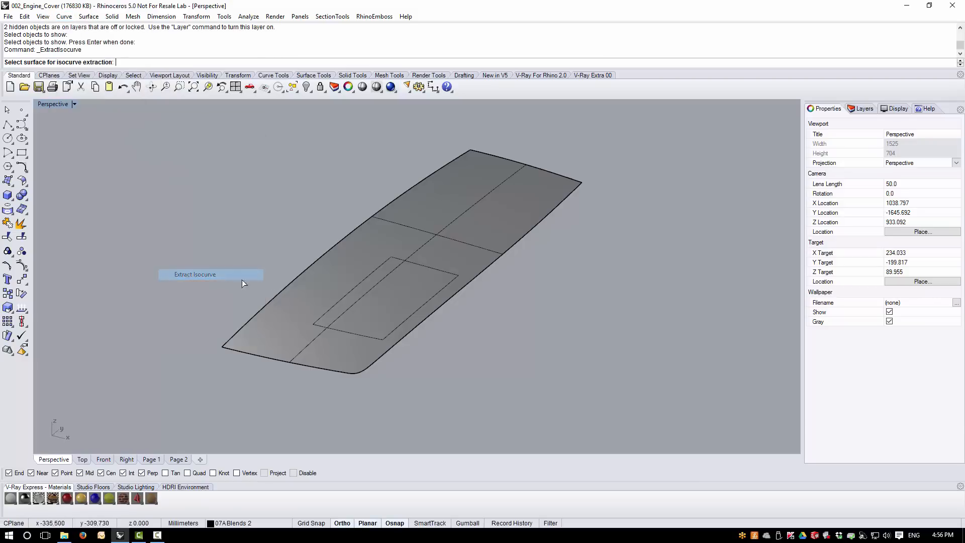
pyautogui.click(393, 237)
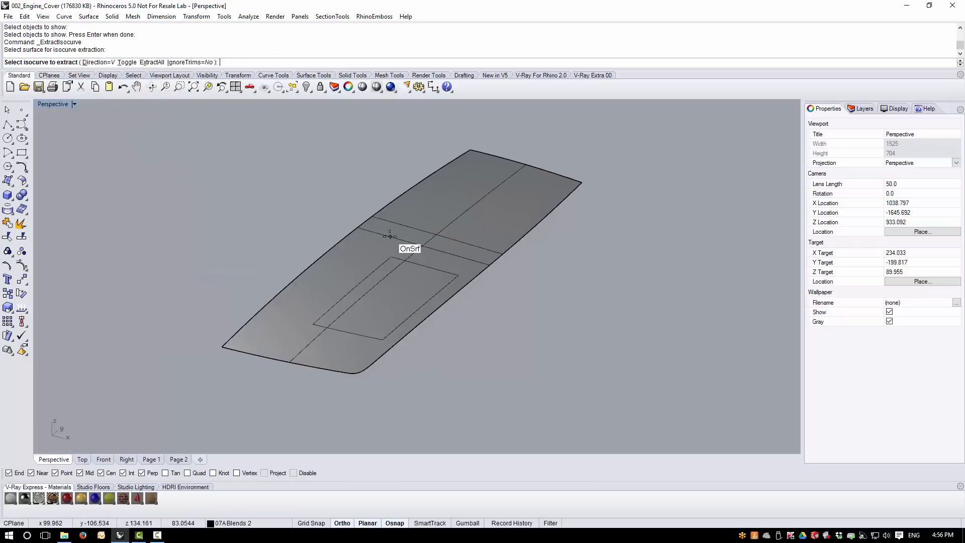
pyautogui.click(312, 324)
pyautogui.click(405, 260)
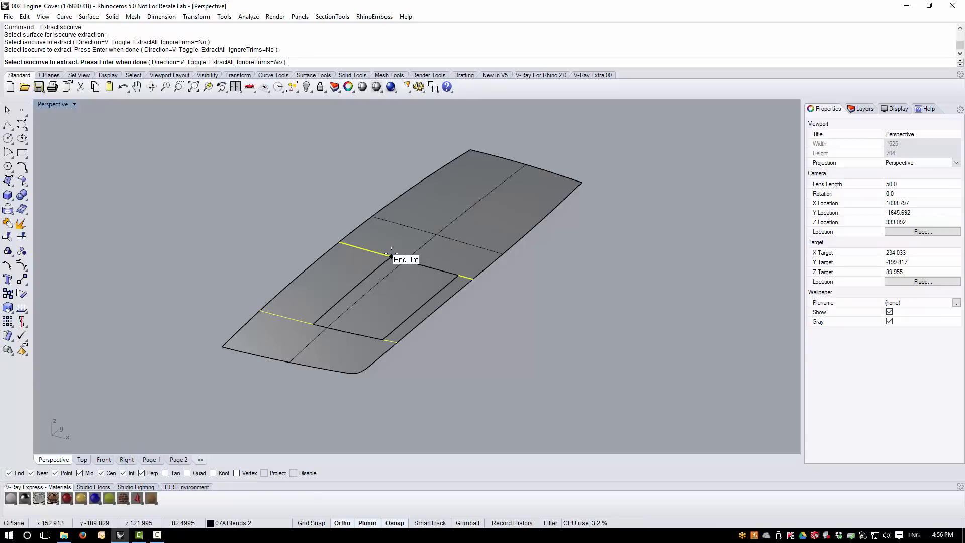
pyautogui.click(197, 62)
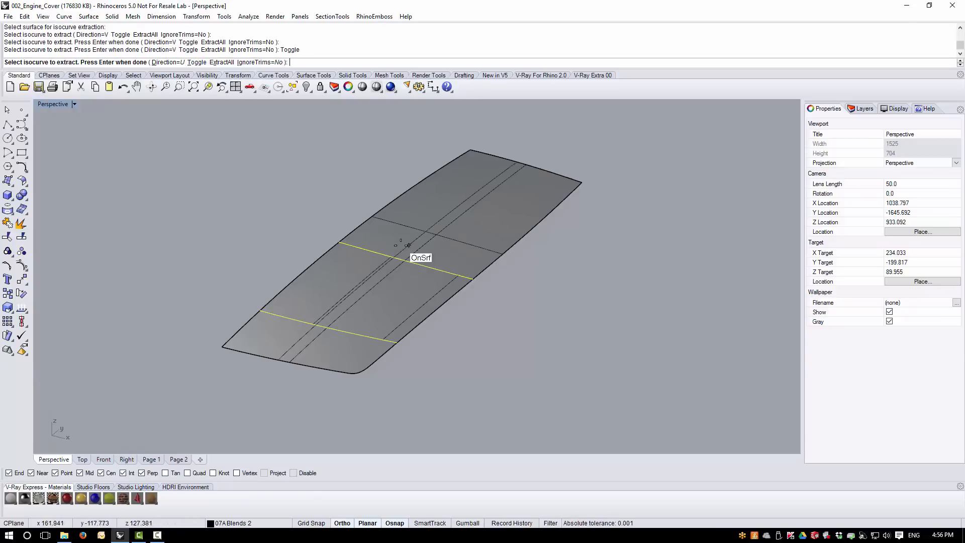
pyautogui.click(462, 279)
pyautogui.press('Return')
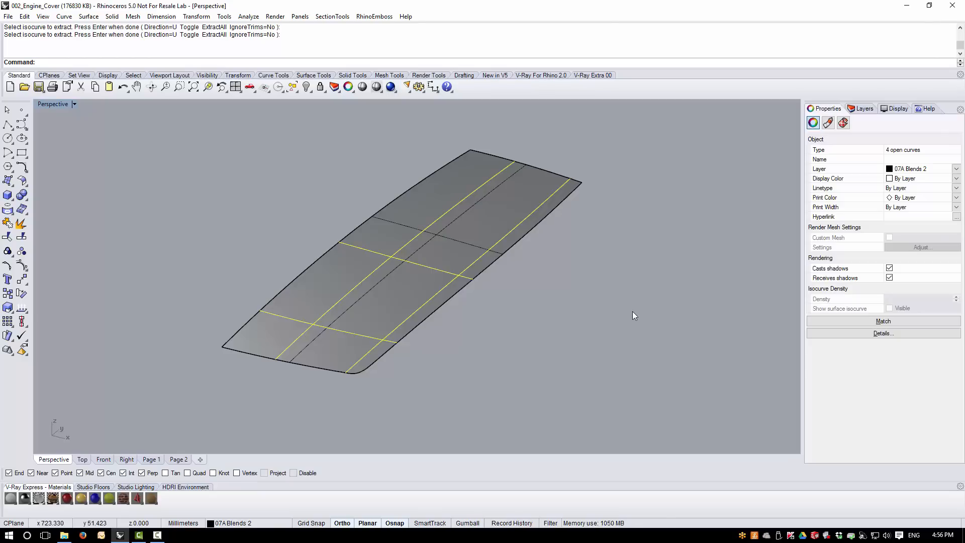
pyautogui.press('Delete')
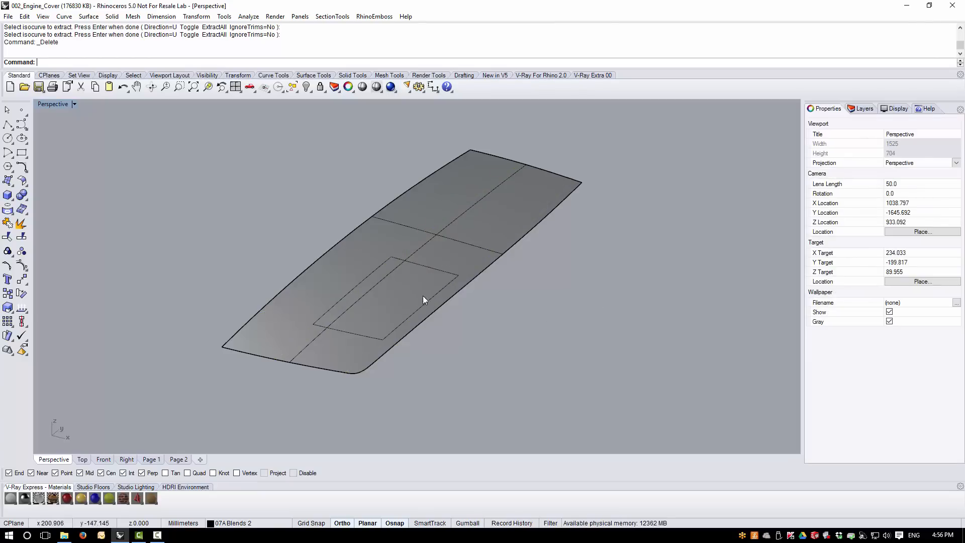
# Split the large surface using the closed rectangular curve as the cutting object.
pyautogui.click(431, 297)
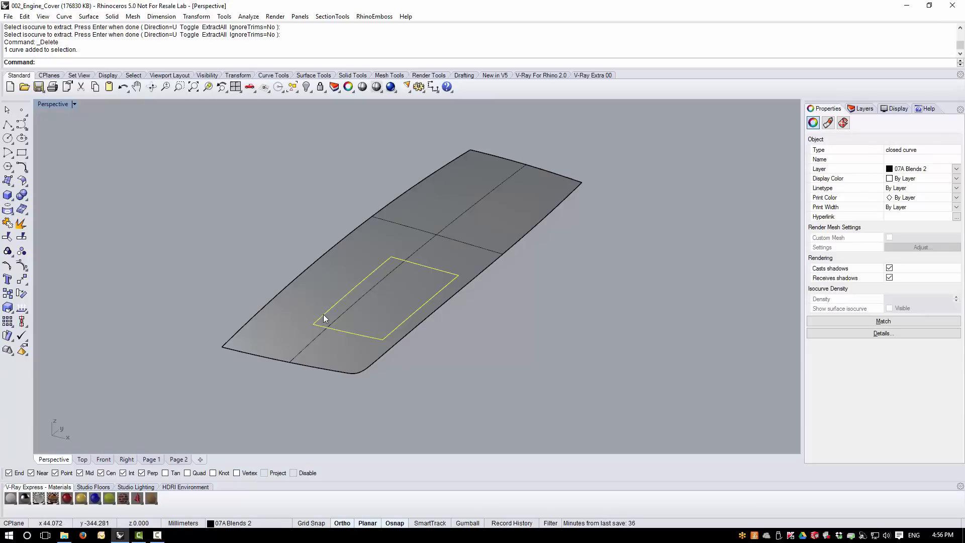
pyautogui.click(535, 345)
pyautogui.moveTo(535, 298); pyautogui.dragTo(478, 347, button='right')
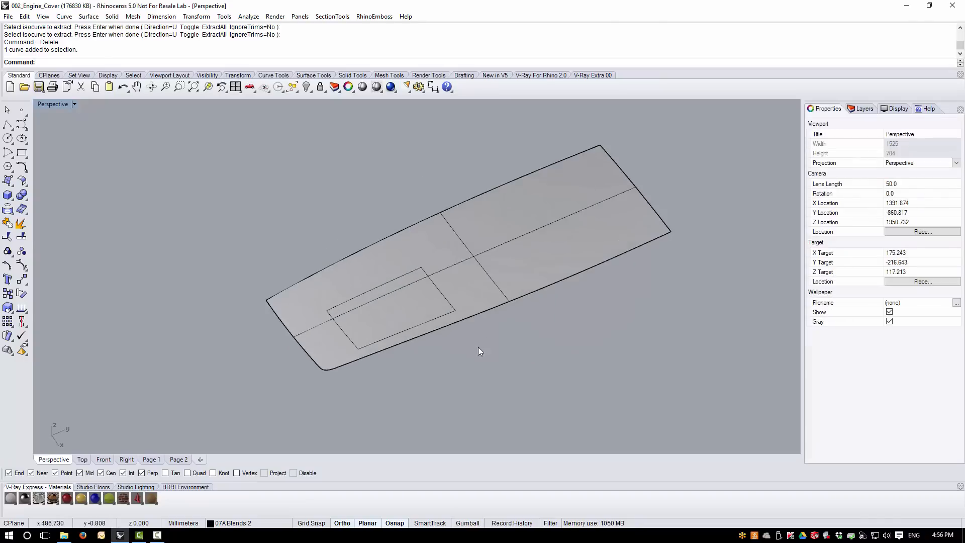
pyautogui.scroll(2, 463, 269)
pyautogui.scroll(2, 463, 271)
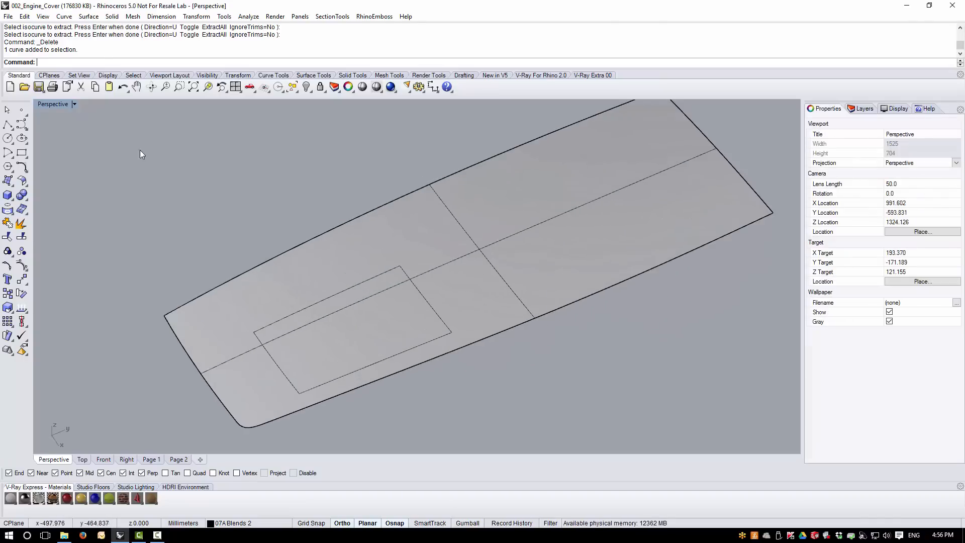
pyautogui.click(22, 241)
pyautogui.click(292, 271)
pyautogui.press('Return')
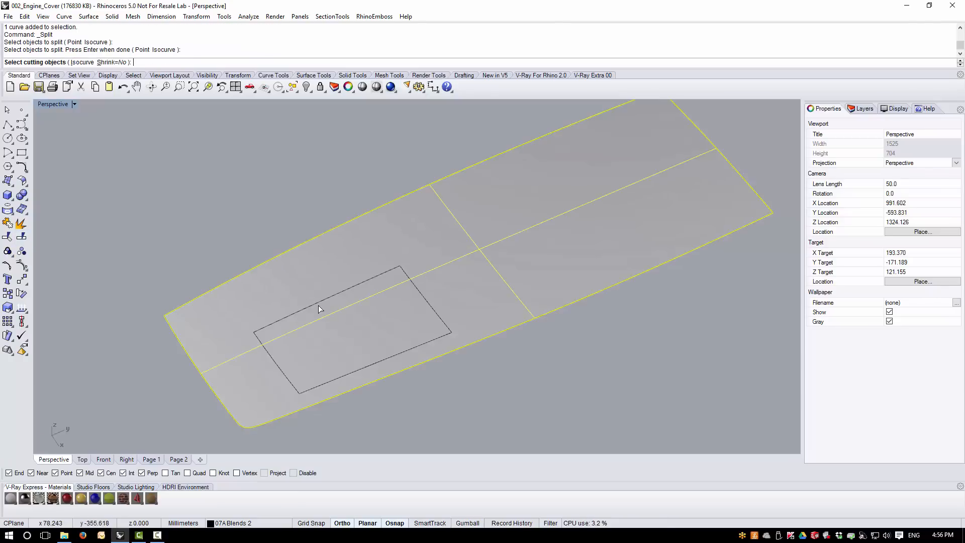
pyautogui.click(319, 303)
pyautogui.press('Return')
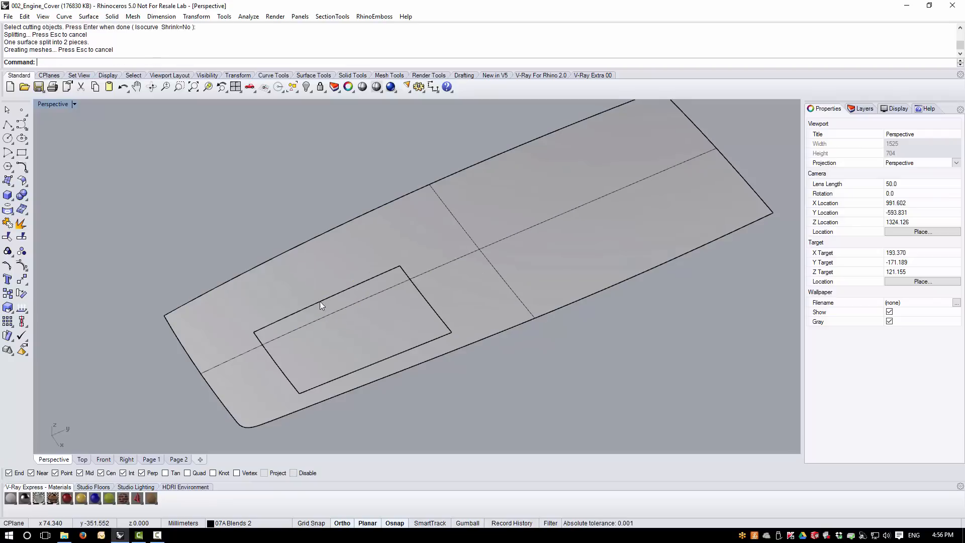
# Hide the closed rectangular curve that was used for the split.
pyautogui.click(325, 299)
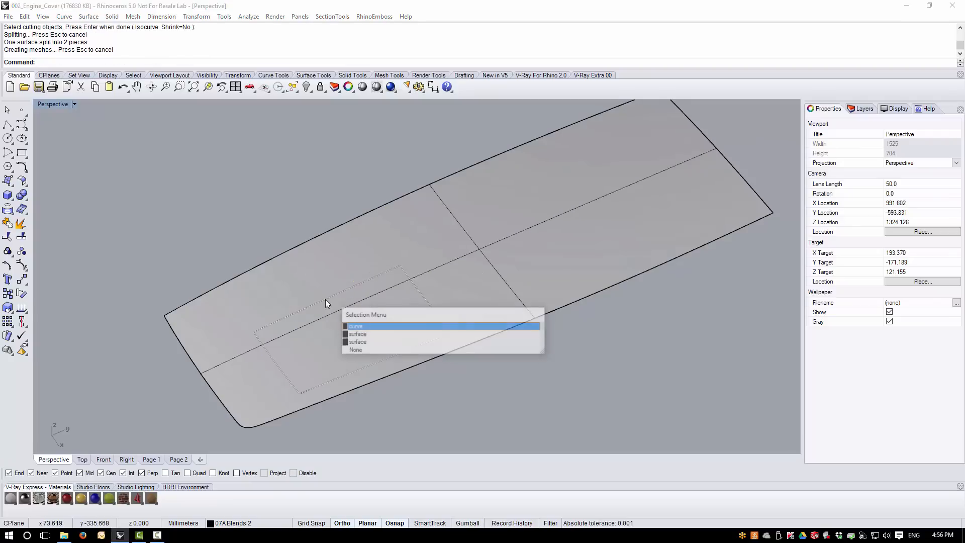
pyautogui.click(355, 327)
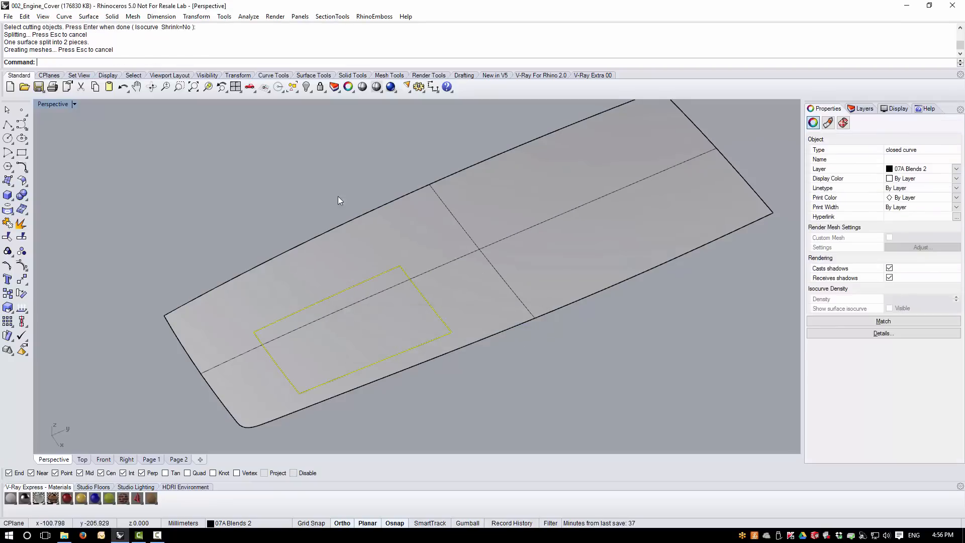
pyautogui.click(306, 88)
# Check the stripe flow across both split surfaces with a Zebra analysis, and close the analysis.
pyautogui.moveTo(407, 345); pyautogui.dragTo(372, 320, button='right')
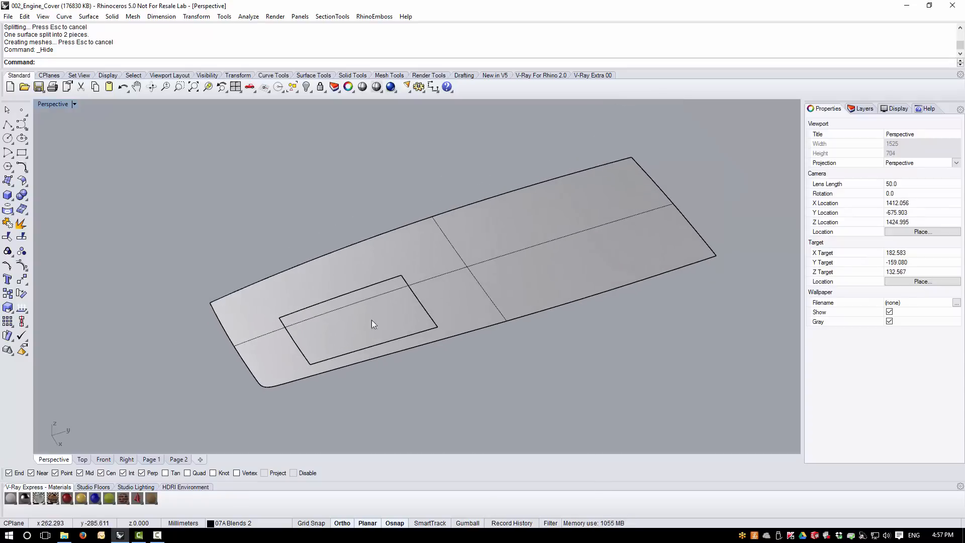
pyautogui.moveTo(239, 426); pyautogui.dragTo(237, 429)
pyautogui.moveTo(353, 411); pyautogui.dragTo(373, 392, button='right')
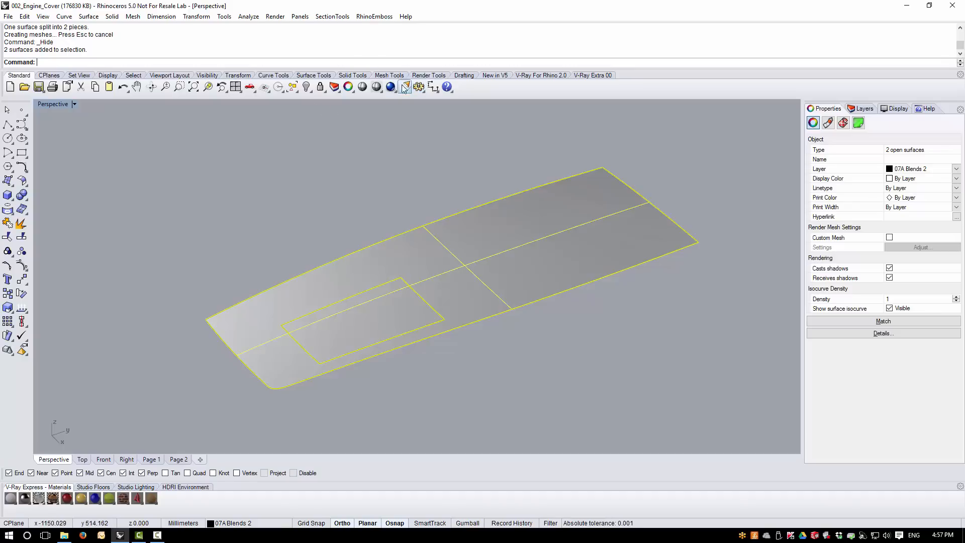
pyautogui.click(256, 18)
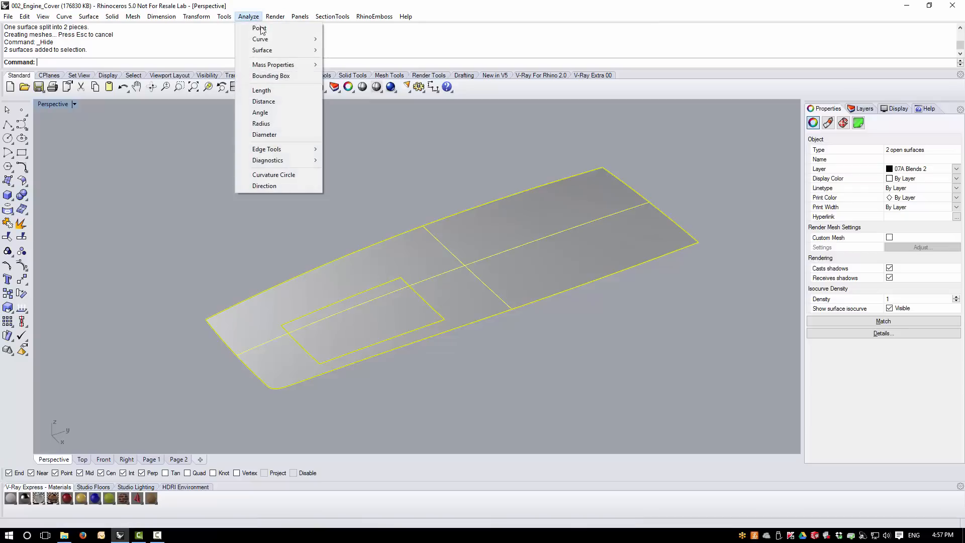
pyautogui.moveTo(272, 52)
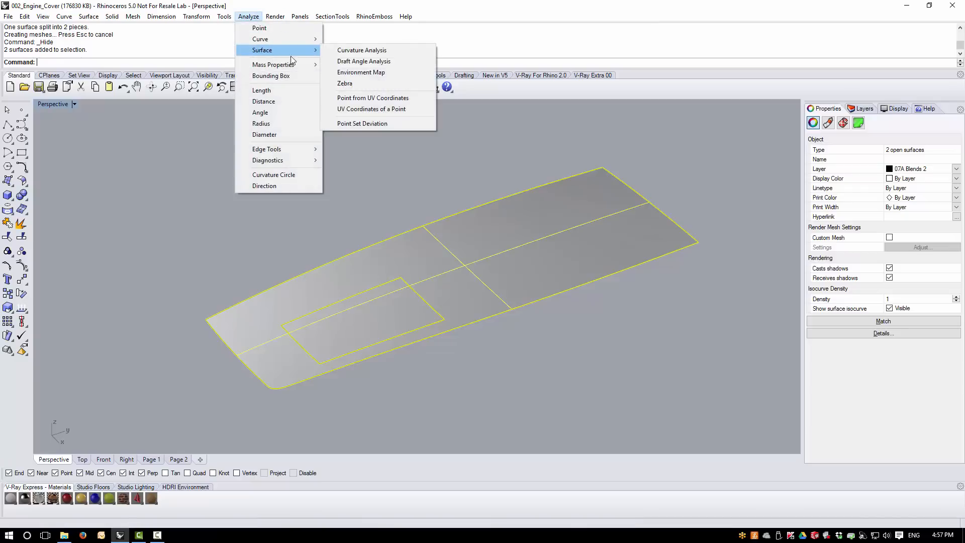
pyautogui.click(375, 84)
pyautogui.moveTo(311, 210); pyautogui.dragTo(312, 216, button='right')
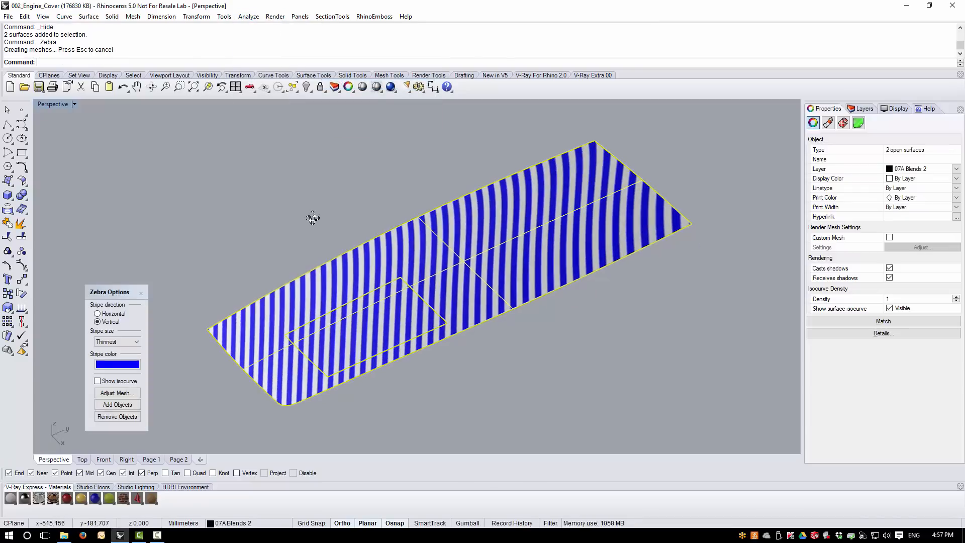
pyautogui.click(494, 383)
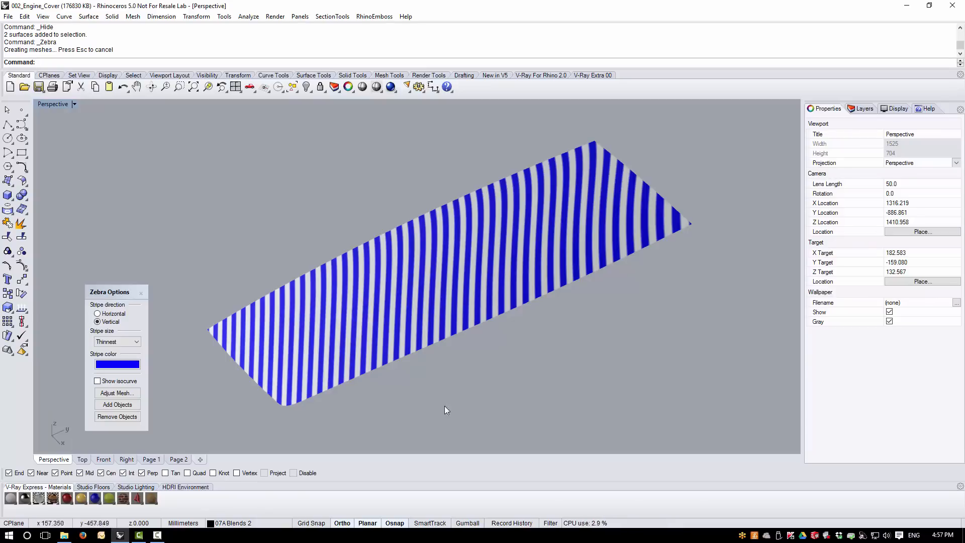
pyautogui.click(142, 293)
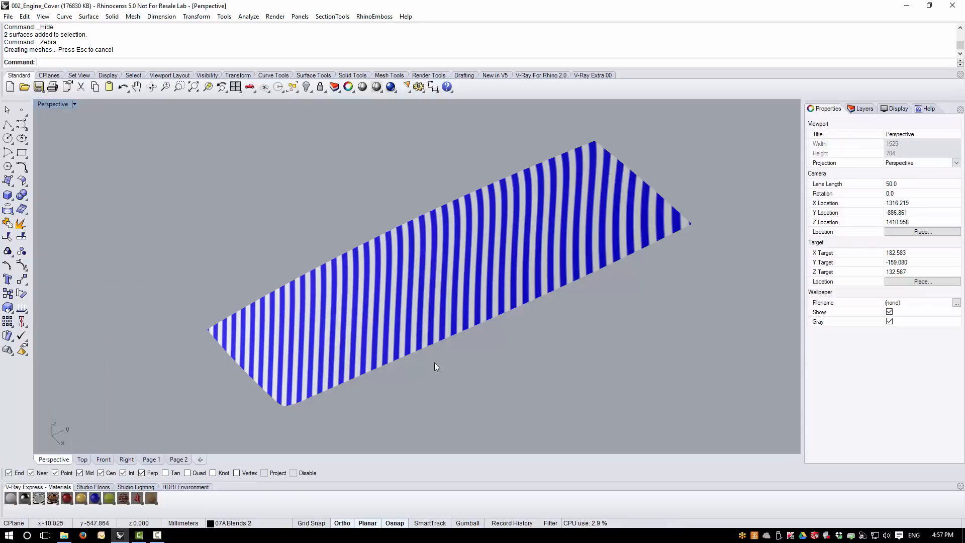
pyautogui.moveTo(434, 363)
pyautogui.mouseDown(button='right')
pyautogui.moveTo(461, 381)
pyautogui.moveTo(466, 415)
pyautogui.moveTo(461, 360)
pyautogui.mouseUp(button='right')
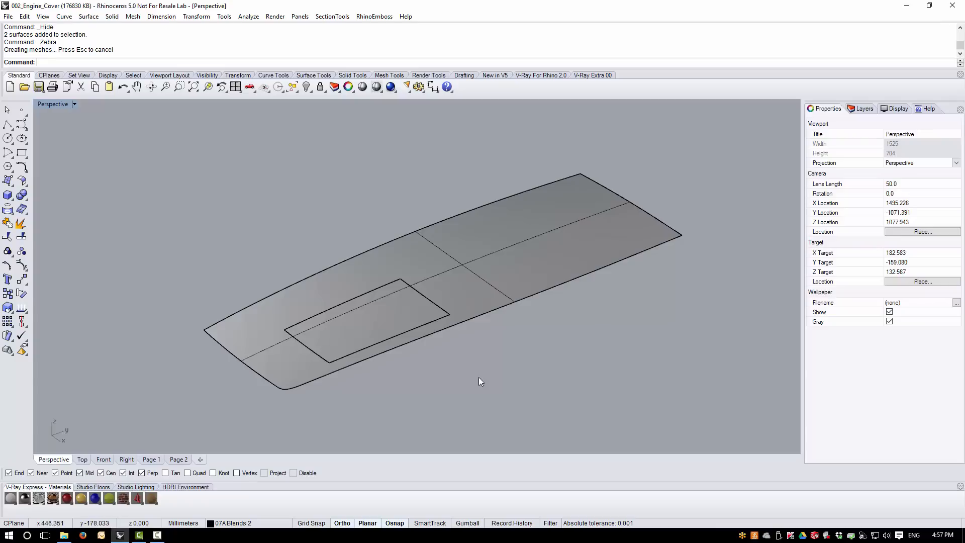
pyautogui.click(376, 317)
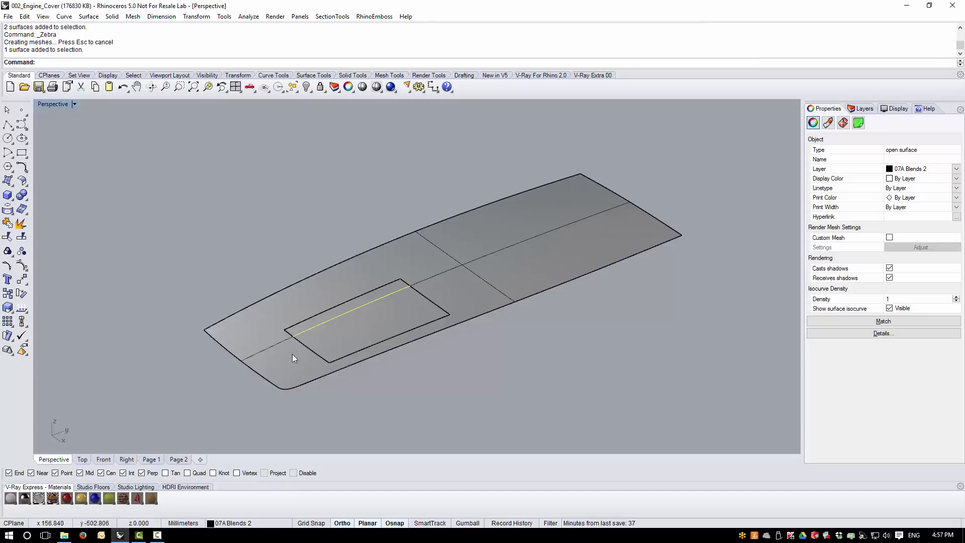
pyautogui.click(415, 391)
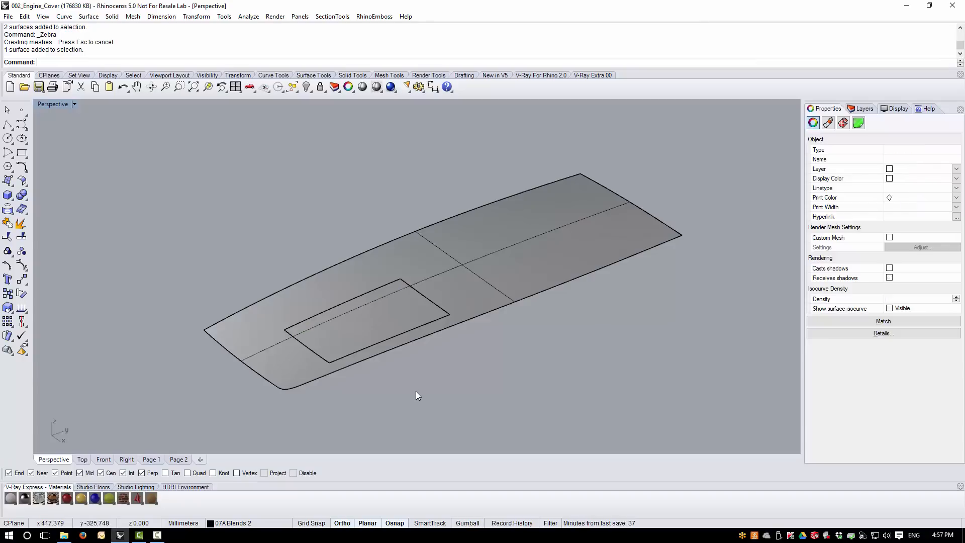
# Display the control points of the small rectangular split surface to examine their extent, and hide them.
pyautogui.click(359, 328)
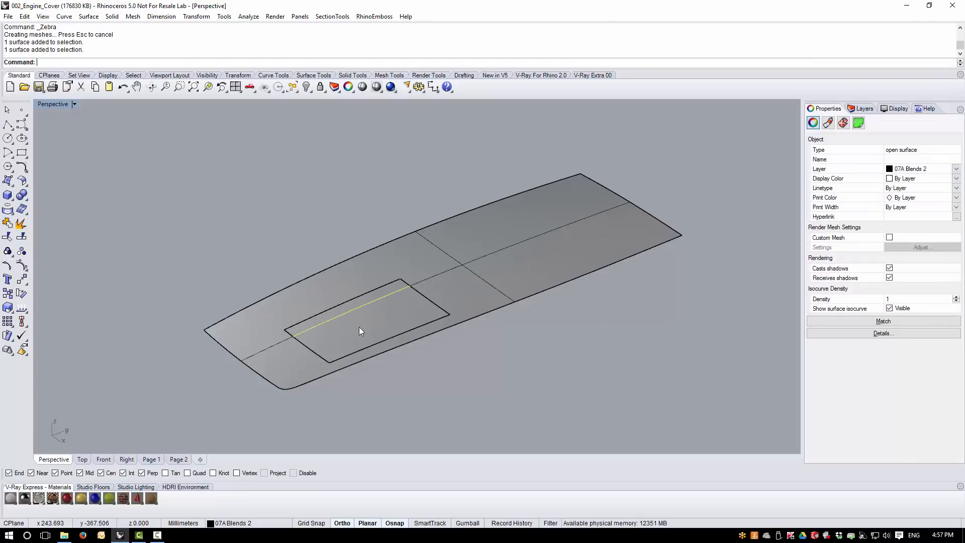
pyautogui.click(22, 267)
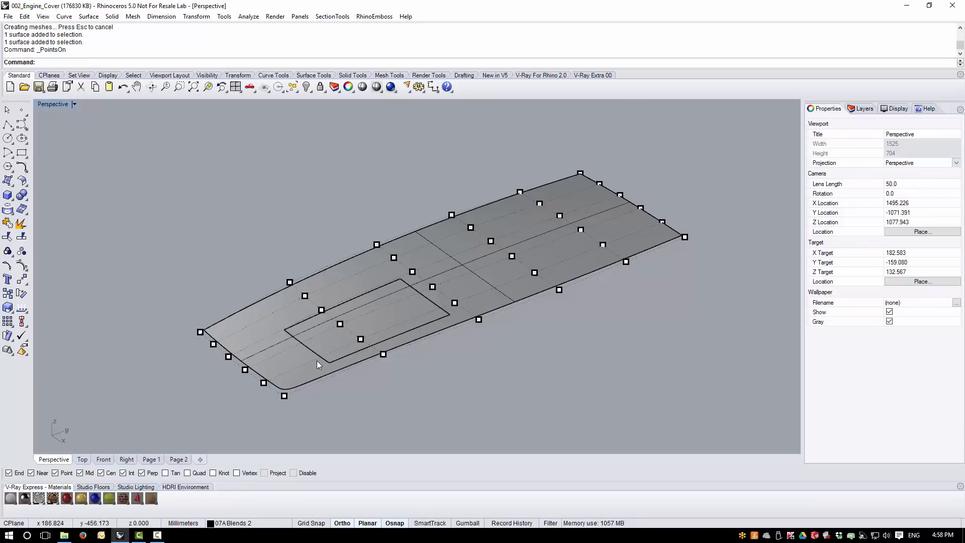
pyautogui.press('Escape')
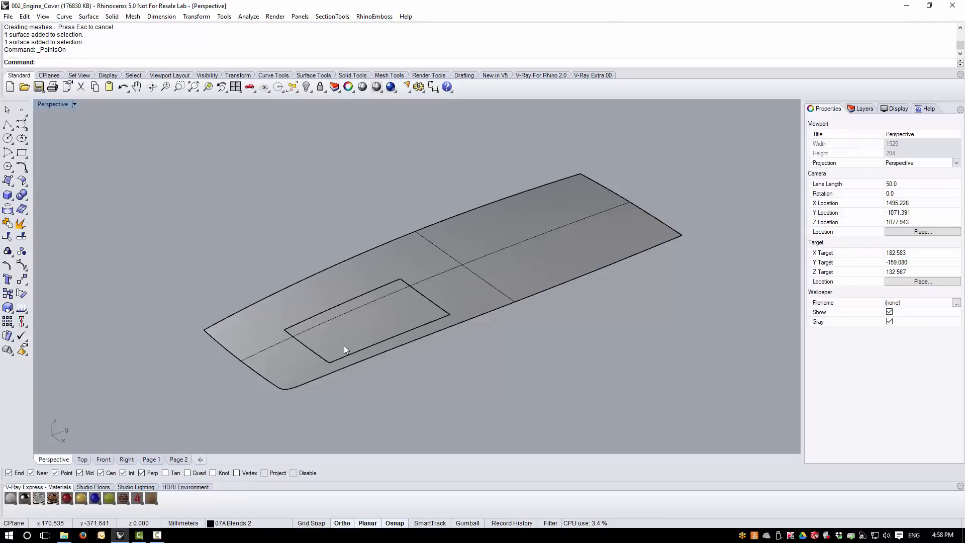
# Shrink the small rectangular trimmed surface to its trimming edges, and check its new control point layout.
pyautogui.click(371, 315)
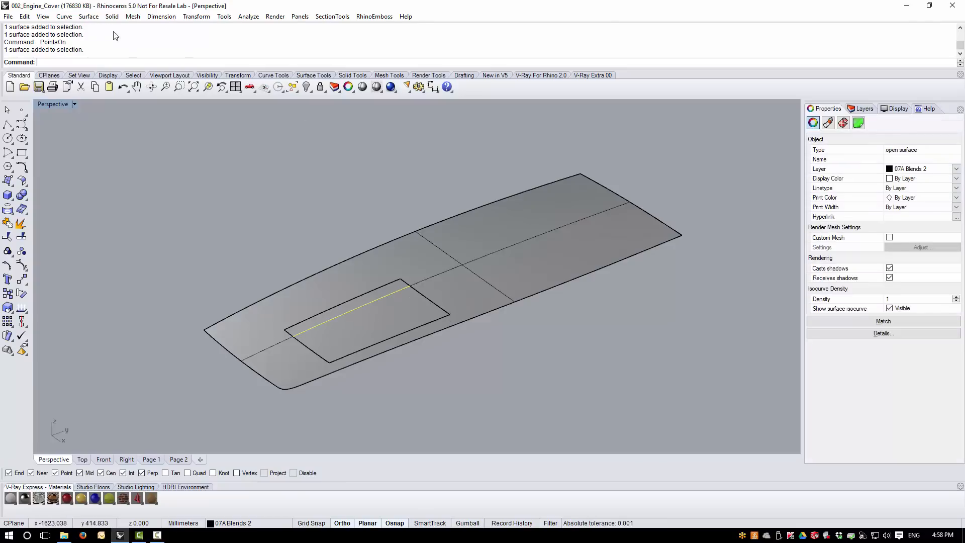
pyautogui.click(93, 19)
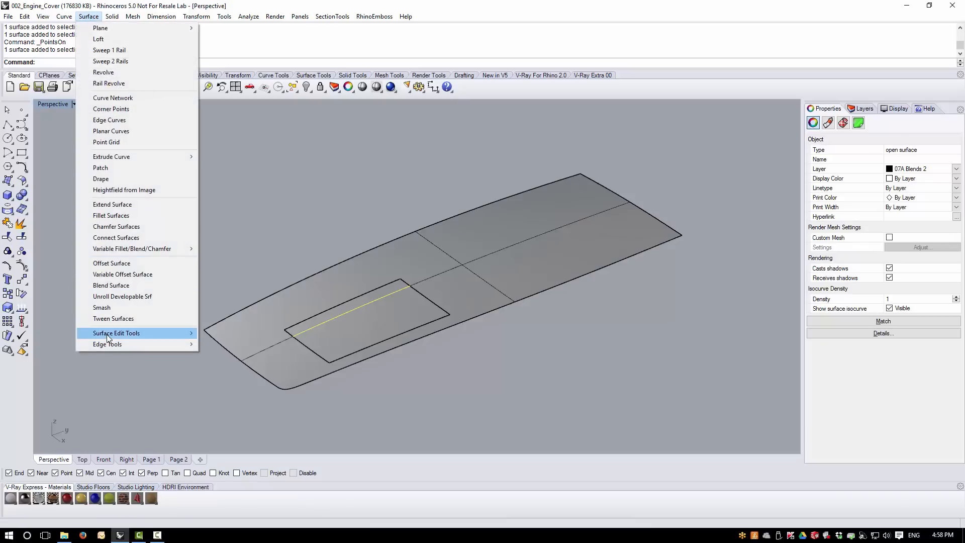
pyautogui.moveTo(108, 338)
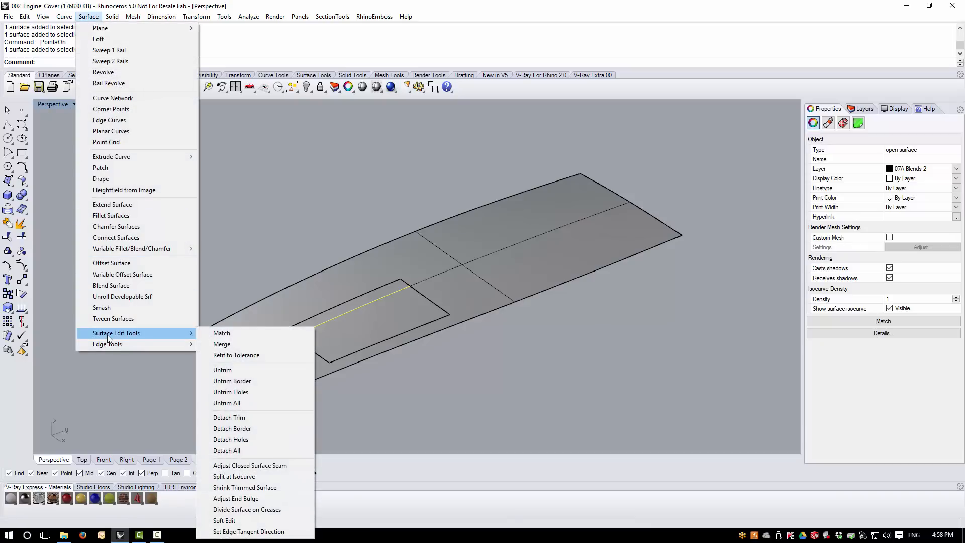
pyautogui.click(270, 489)
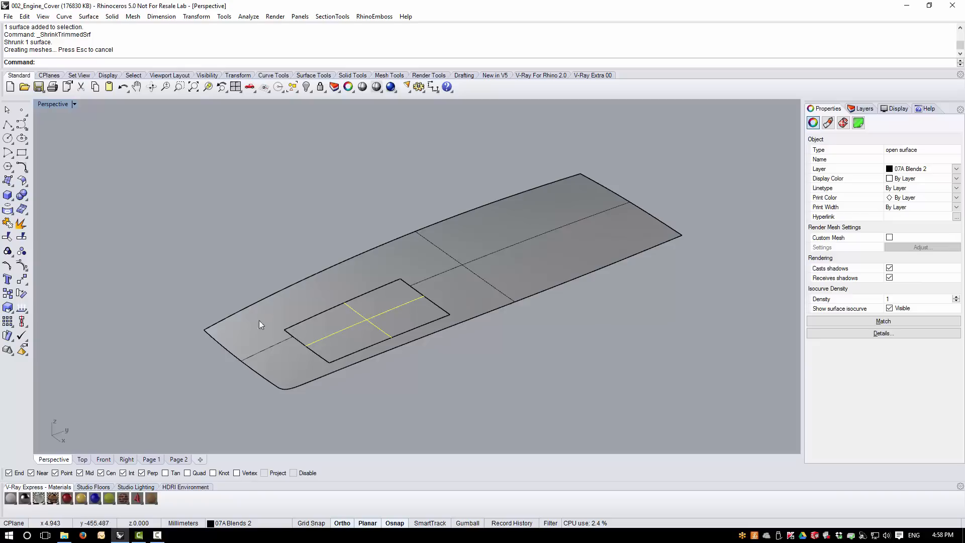
pyautogui.click(22, 279)
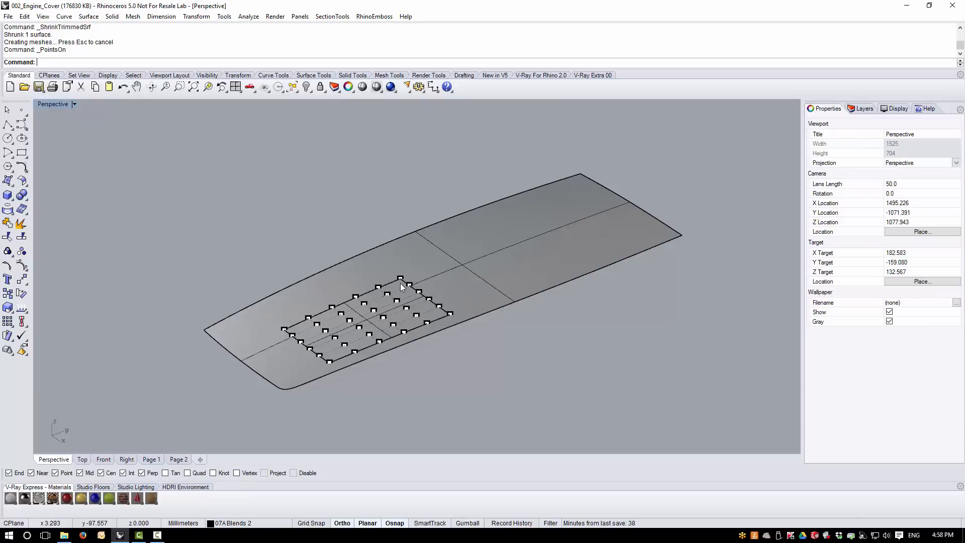
pyautogui.press('Escape')
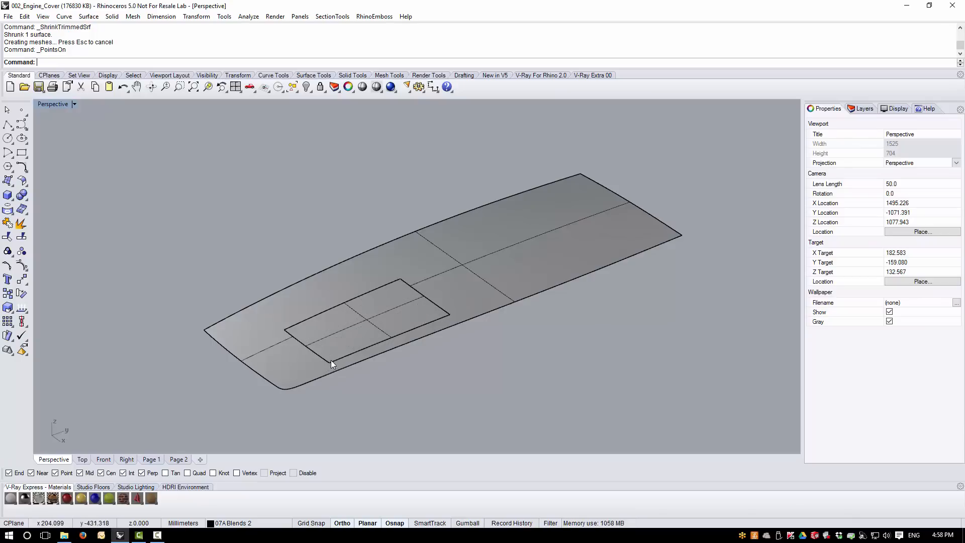
# Run a Zebra analysis on both the shrunk surface and the surrounding surface to check their stripe flow, and close the analysis.
pyautogui.moveTo(327, 229); pyautogui.dragTo(183, 376)
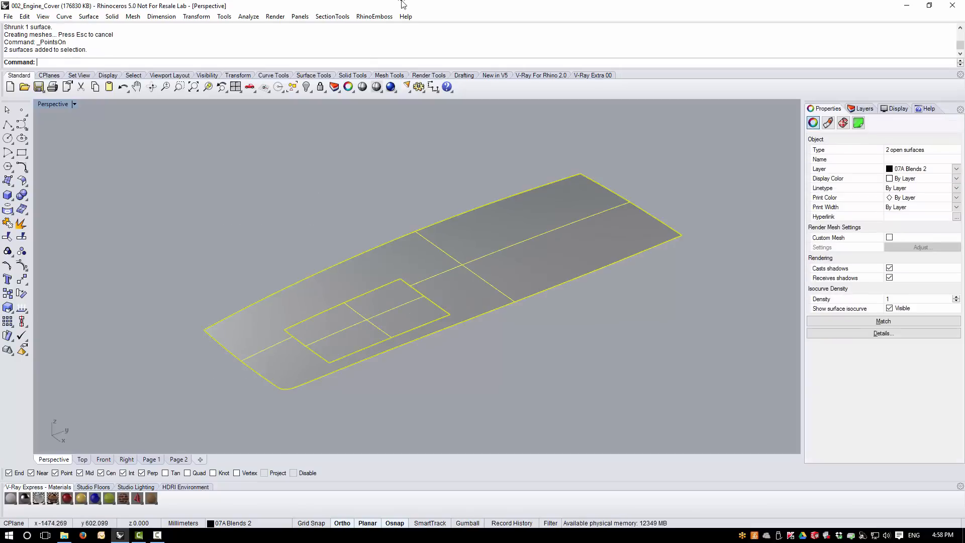
pyautogui.click(249, 17)
pyautogui.moveTo(258, 55)
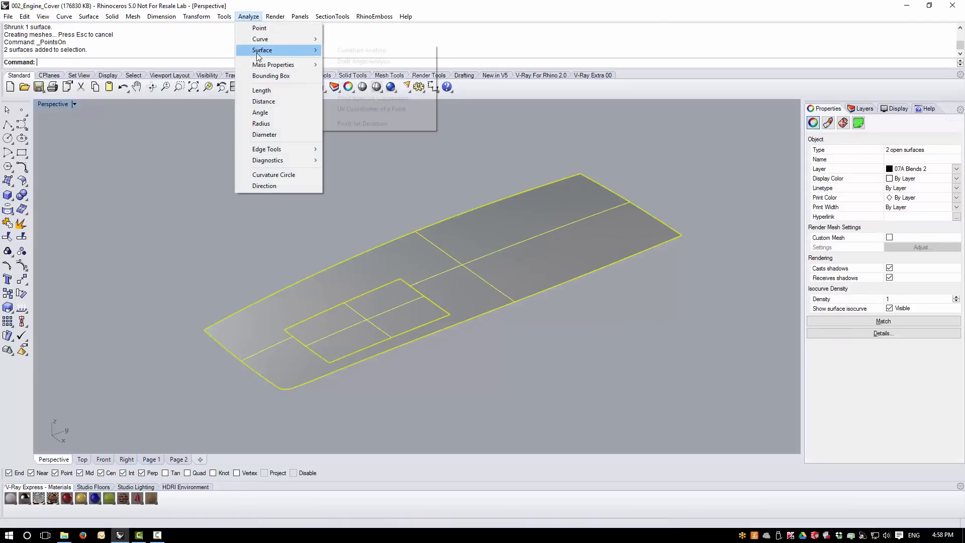
pyautogui.click(352, 84)
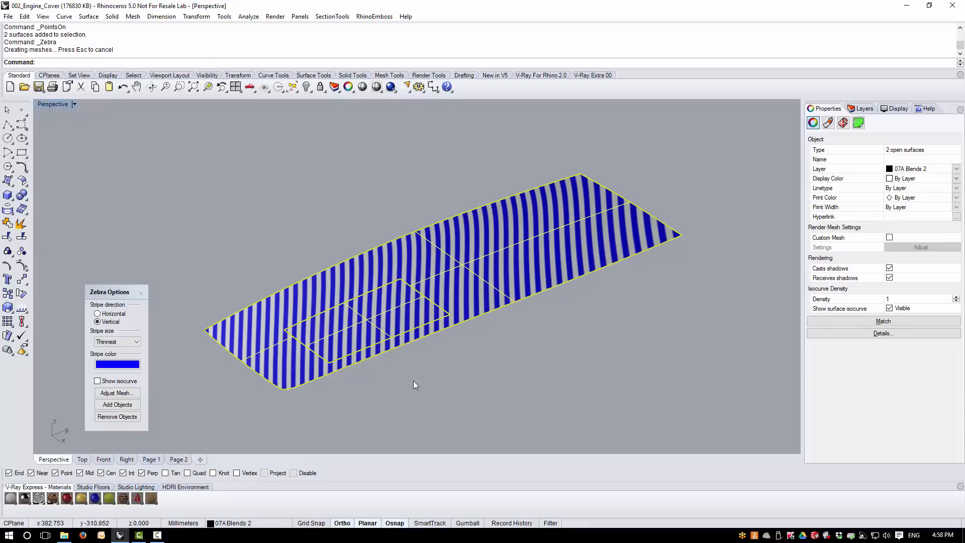
pyautogui.click(414, 384)
pyautogui.moveTo(402, 377)
pyautogui.mouseDown(button='right')
pyautogui.moveTo(394, 428)
pyautogui.moveTo(392, 391)
pyautogui.moveTo(416, 358)
pyautogui.moveTo(437, 351)
pyautogui.moveTo(417, 360)
pyautogui.moveTo(392, 401)
pyautogui.moveTo(405, 366)
pyautogui.moveTo(372, 380)
pyautogui.moveTo(359, 416)
pyautogui.moveTo(393, 388)
pyautogui.mouseUp(button='right')
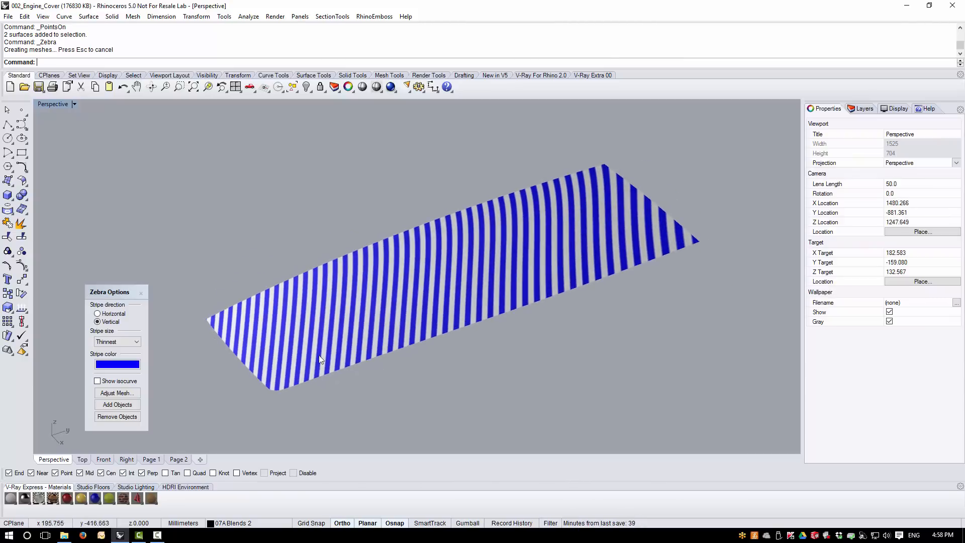
pyautogui.click(141, 293)
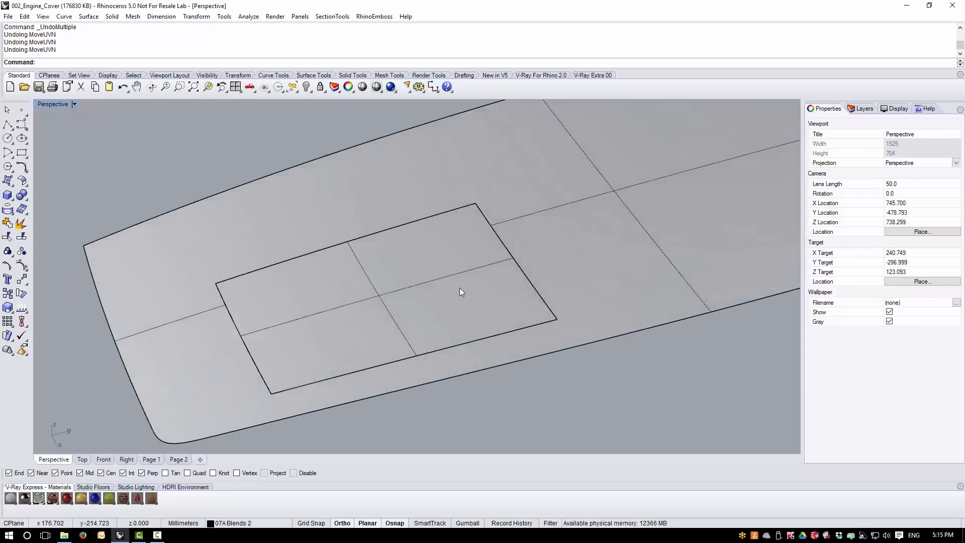
# Turn on the control points of the shrunk rectangular surface.
pyautogui.click(459, 291)
pyautogui.click(22, 265)
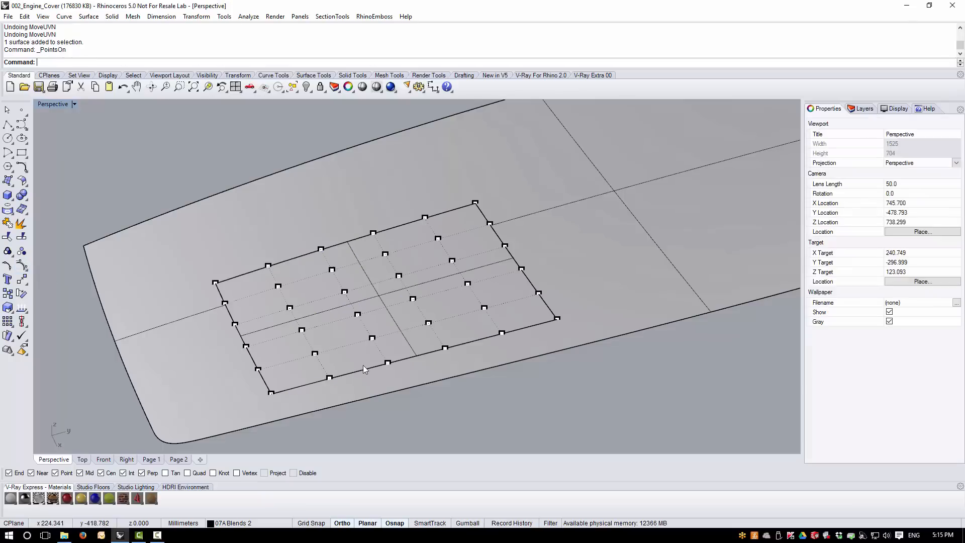
pyautogui.moveTo(364, 369); pyautogui.dragTo(325, 358, button='right')
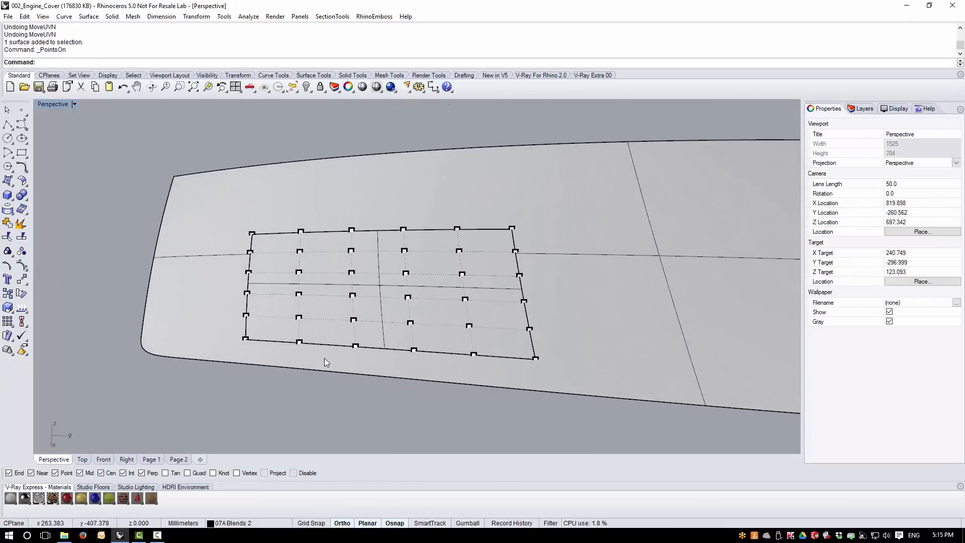
pyautogui.moveTo(250, 379); pyautogui.dragTo(248, 370, button='right')
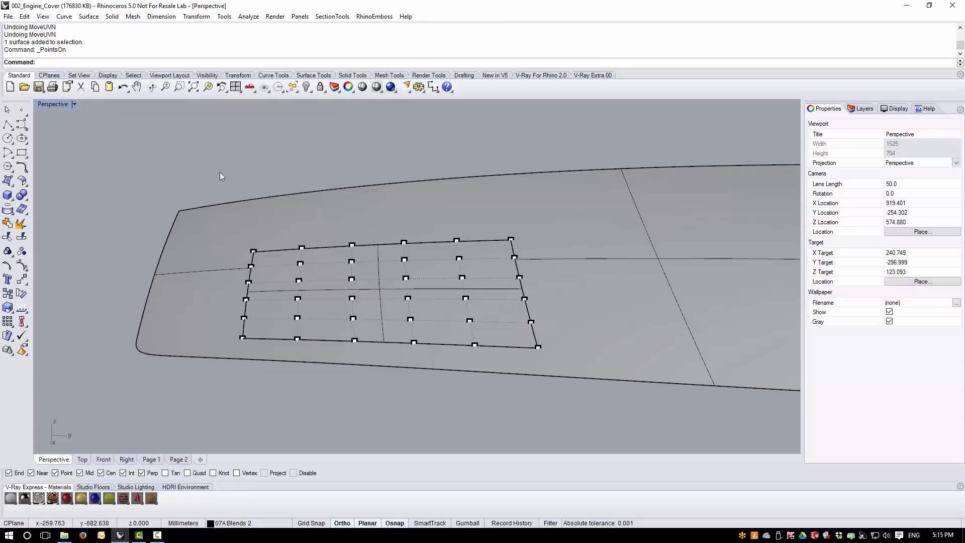
# Examine the two halves of the rectangular surface's control point grid by selecting three rows at each end in turn, and clear the selection.
pyautogui.moveTo(214, 177); pyautogui.dragTo(366, 365)
pyautogui.moveTo(306, 388); pyautogui.dragTo(287, 363, button='right')
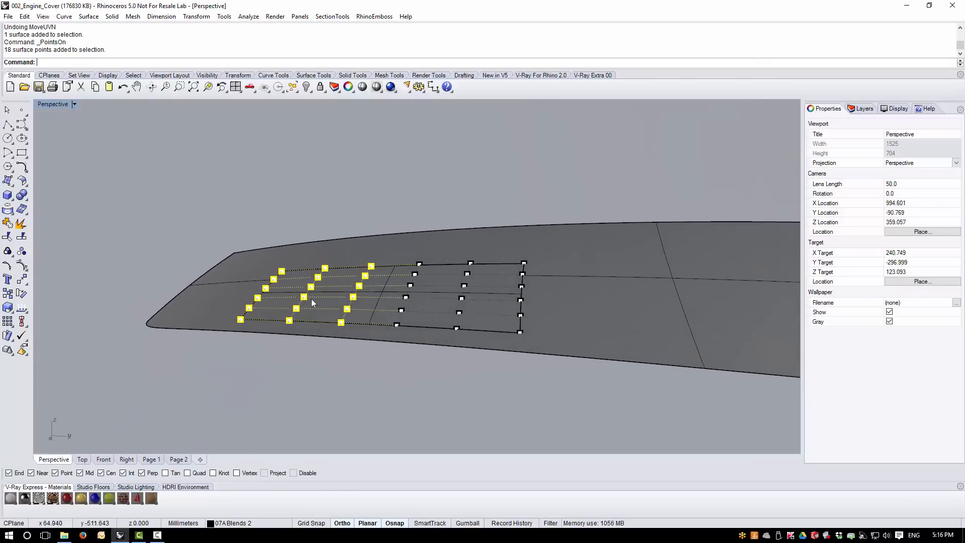
pyautogui.scroll(2, 308, 287)
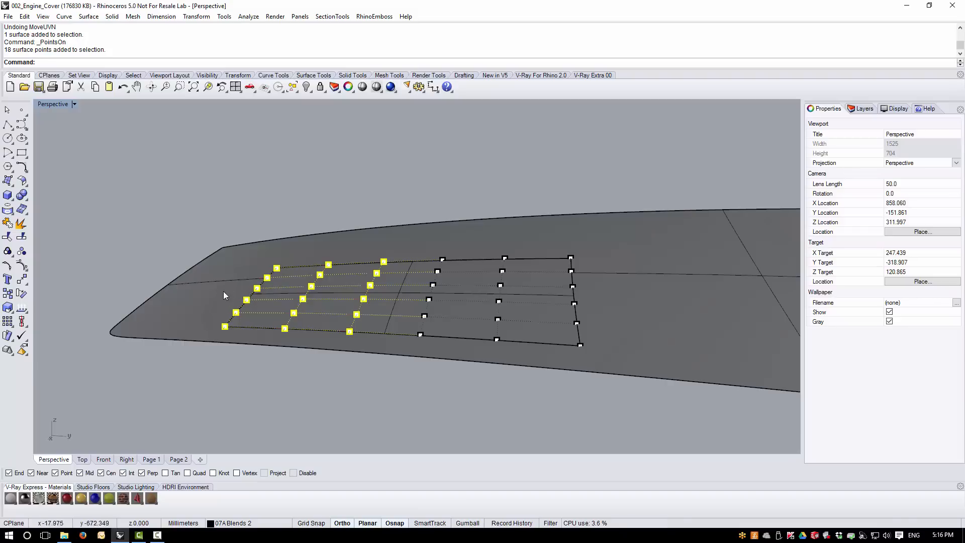
pyautogui.click(255, 372)
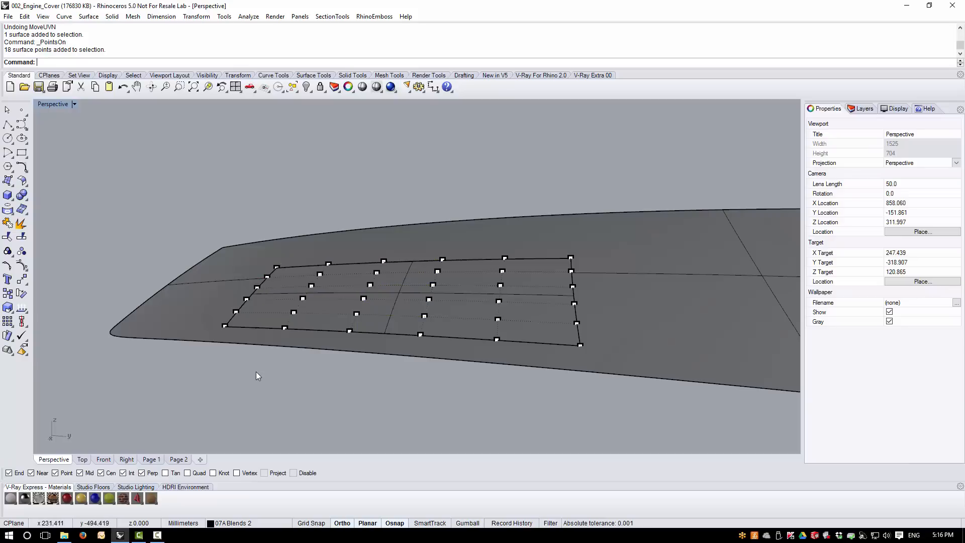
pyautogui.moveTo(233, 370); pyautogui.dragTo(399, 240, button='right')
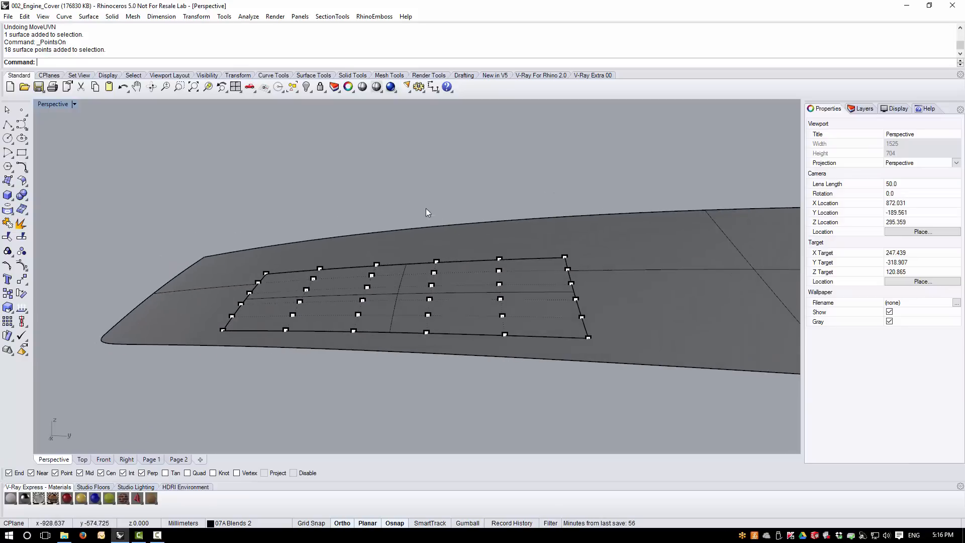
pyautogui.moveTo(425, 208); pyautogui.dragTo(638, 361)
pyautogui.moveTo(451, 438)
pyautogui.mouseDown(button='right')
pyautogui.moveTo(410, 409)
pyautogui.moveTo(422, 373)
pyautogui.moveTo(431, 391)
pyautogui.mouseUp(button='right')
pyautogui.press('Escape')
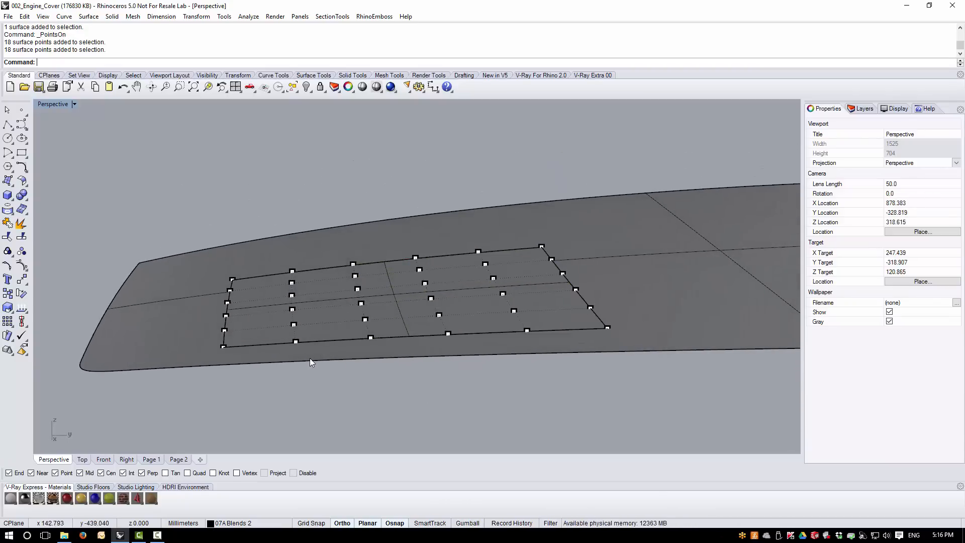
pyautogui.moveTo(310, 358); pyautogui.dragTo(335, 357, button='right')
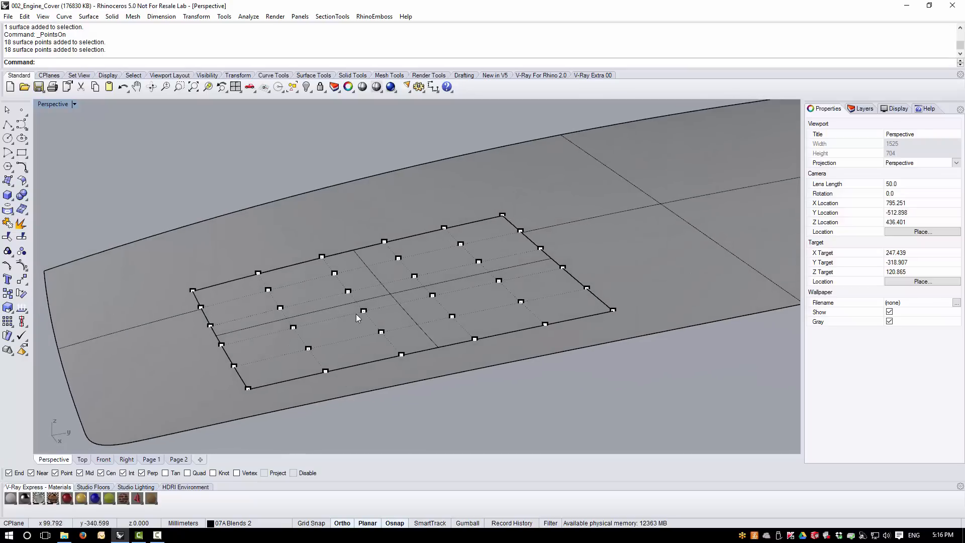
pyautogui.scroll(-2, 358, 286)
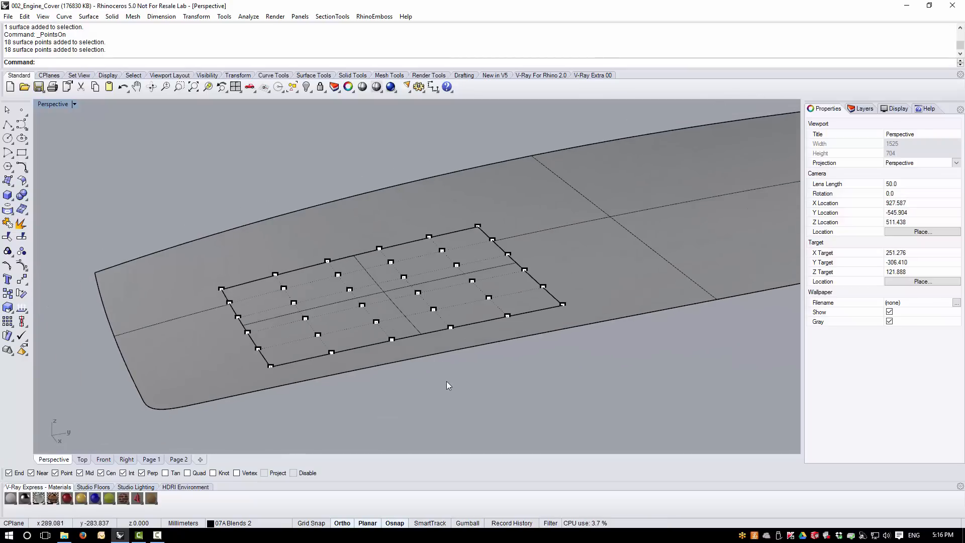
pyautogui.moveTo(463, 355); pyautogui.dragTo(446, 364, button='right')
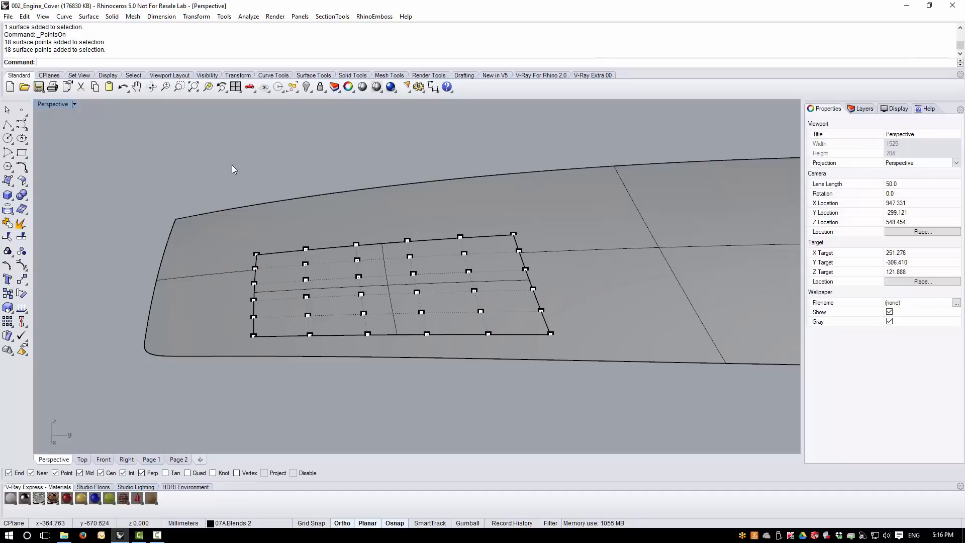
pyautogui.moveTo(232, 169); pyautogui.dragTo(381, 353)
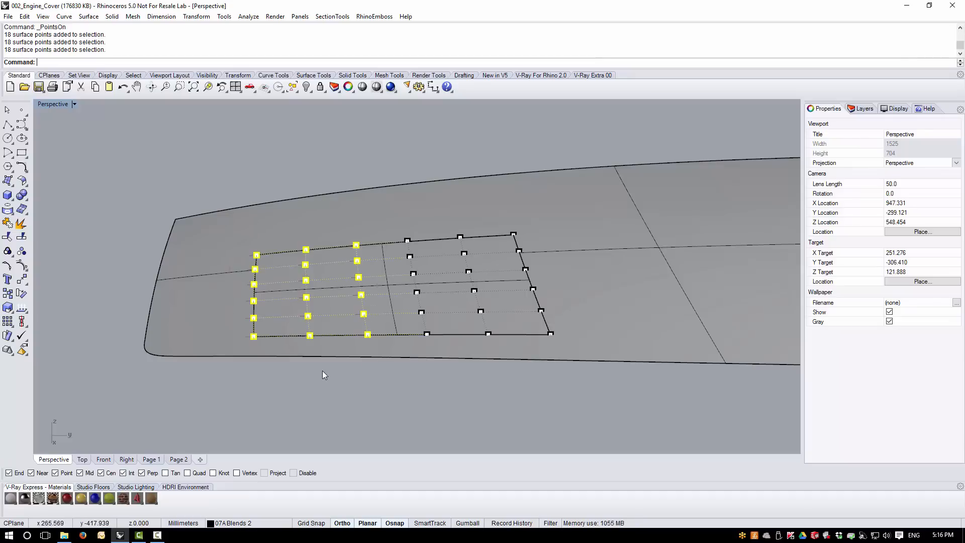
pyautogui.moveTo(325, 374); pyautogui.dragTo(344, 356, button='right')
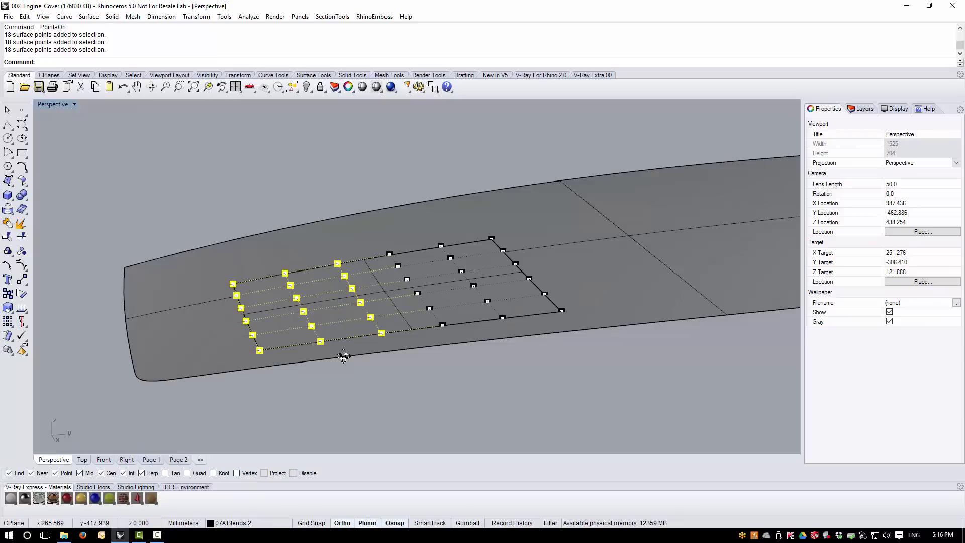
pyautogui.click(415, 390)
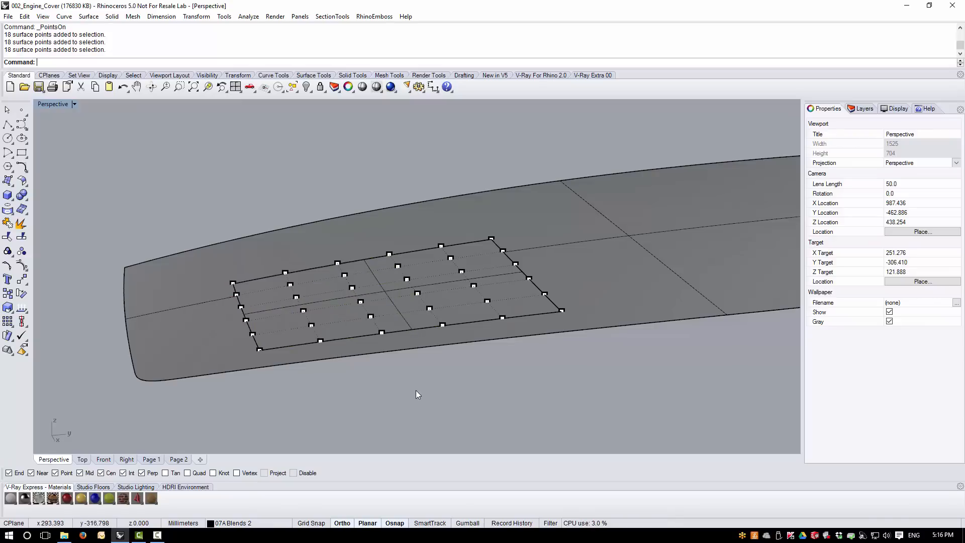
# Select the three rows of control points nearest the middle of the cover and lower them along the surface normal with MoveUVN.
pyautogui.moveTo(416, 391); pyautogui.dragTo(429, 386, button='right')
pyautogui.moveTo(404, 179); pyautogui.dragTo(582, 348)
pyautogui.moveTo(528, 390); pyautogui.dragTo(466, 371, button='right')
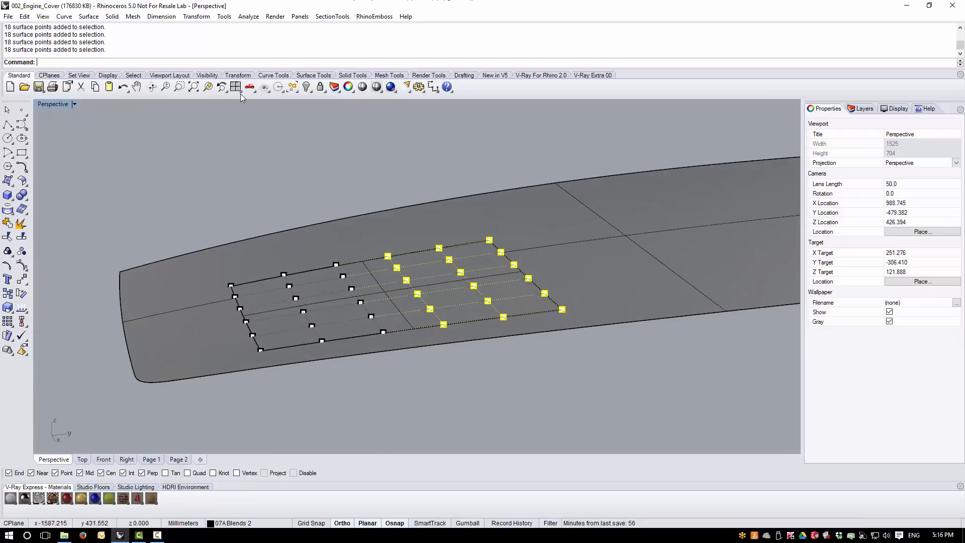
pyautogui.click(199, 18)
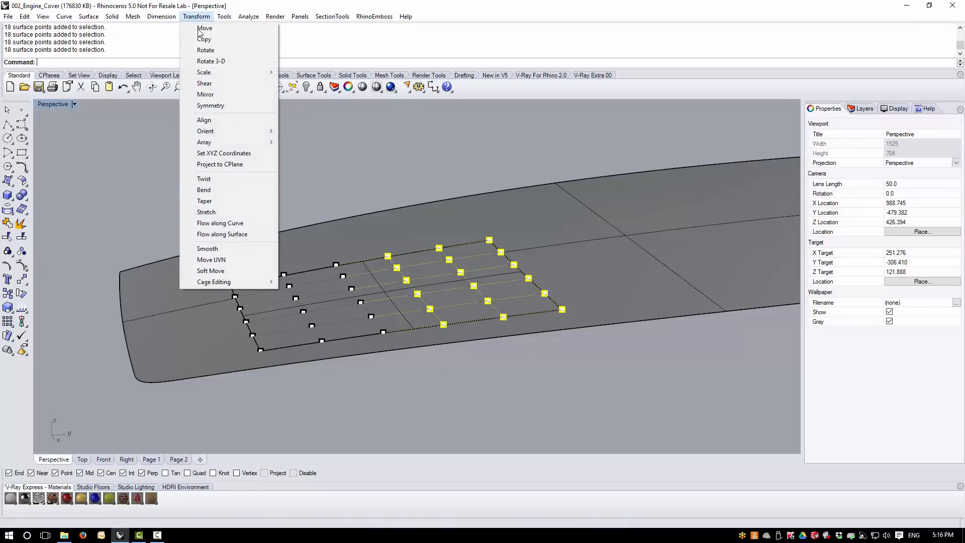
pyautogui.click(239, 260)
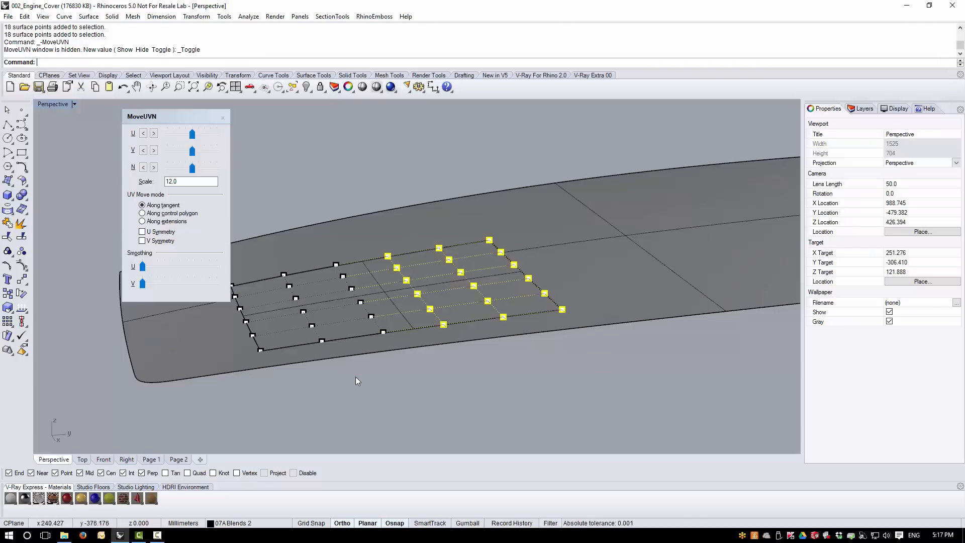
pyautogui.moveTo(355, 377); pyautogui.dragTo(384, 364, button='right')
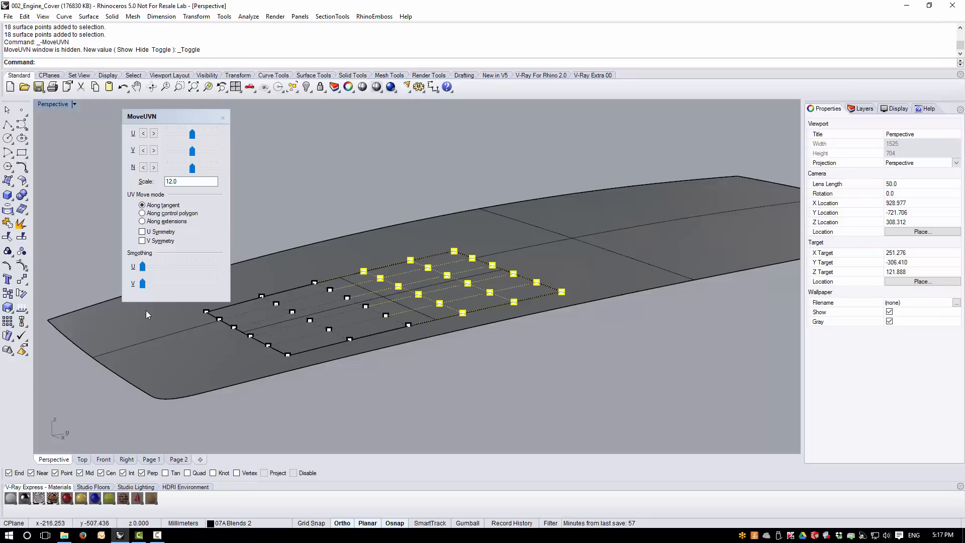
pyautogui.moveTo(467, 375); pyautogui.dragTo(504, 284, button='right')
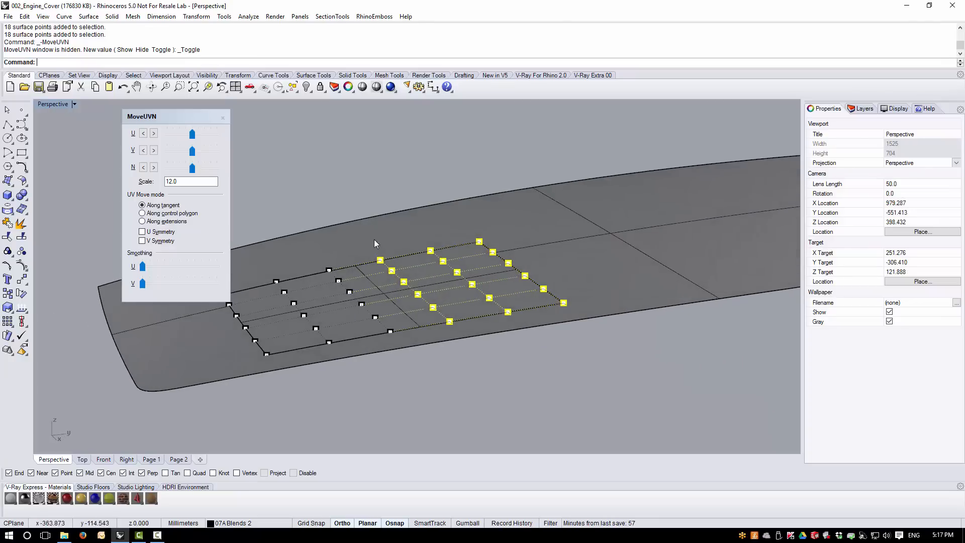
pyautogui.click(192, 169)
pyautogui.moveTo(192, 168); pyautogui.dragTo(156, 169)
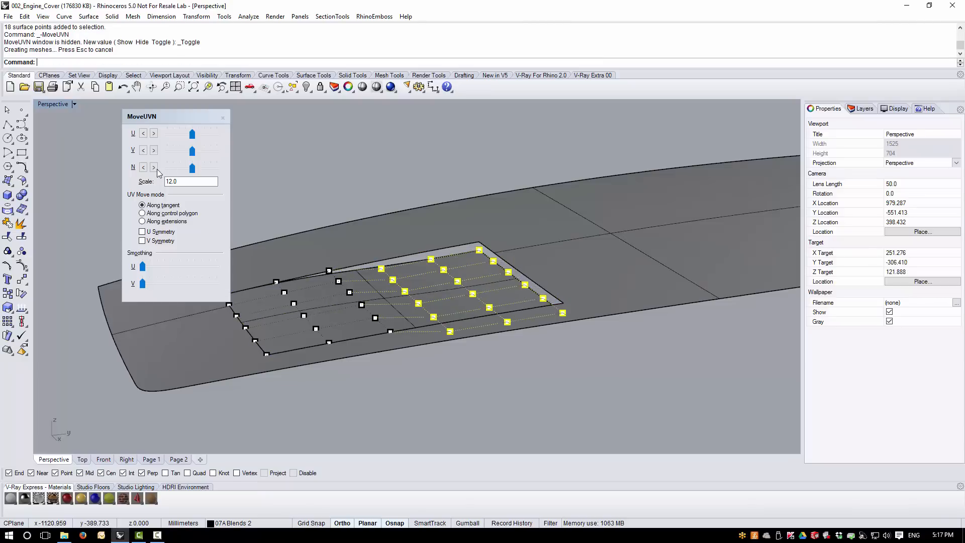
# Lower the two rows of control points nearest the middle of the cover along the surface normal with MoveUVN, and clear the selection.
pyautogui.click(462, 373)
pyautogui.moveTo(517, 384); pyautogui.dragTo(470, 401, button='right')
pyautogui.moveTo(452, 158); pyautogui.dragTo(595, 415)
pyautogui.moveTo(595, 415); pyautogui.dragTo(493, 387, button='right')
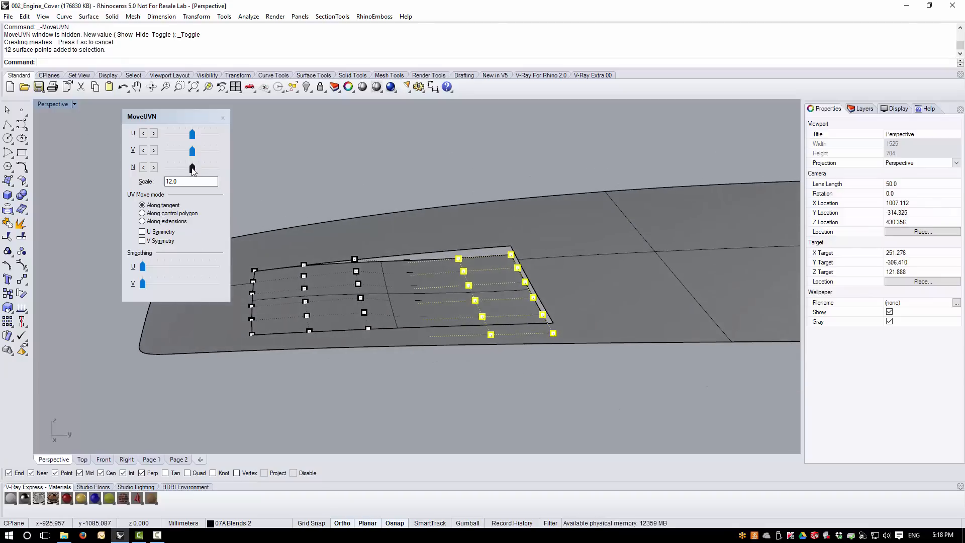
pyautogui.moveTo(192, 169); pyautogui.dragTo(155, 169)
pyautogui.click(419, 206)
# Lower only the edge row of control points nearest the middle of the cover along the normal with MoveUVN, and deselect it.
pyautogui.moveTo(478, 295); pyautogui.dragTo(440, 323, button='right')
pyautogui.moveTo(516, 160); pyautogui.dragTo(631, 439)
pyautogui.moveTo(515, 419); pyautogui.dragTo(511, 376, button='right')
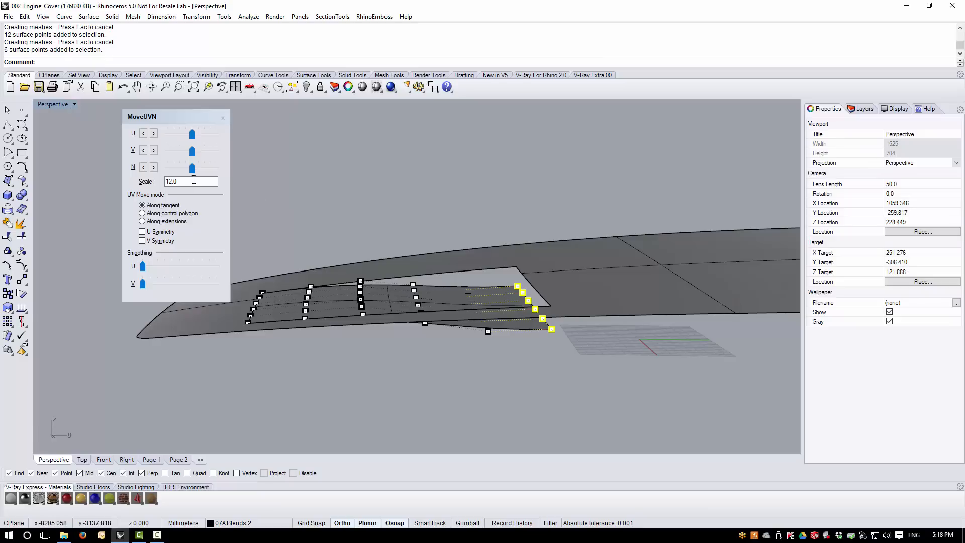
pyautogui.moveTo(194, 171); pyautogui.dragTo(161, 170)
pyautogui.click(375, 385)
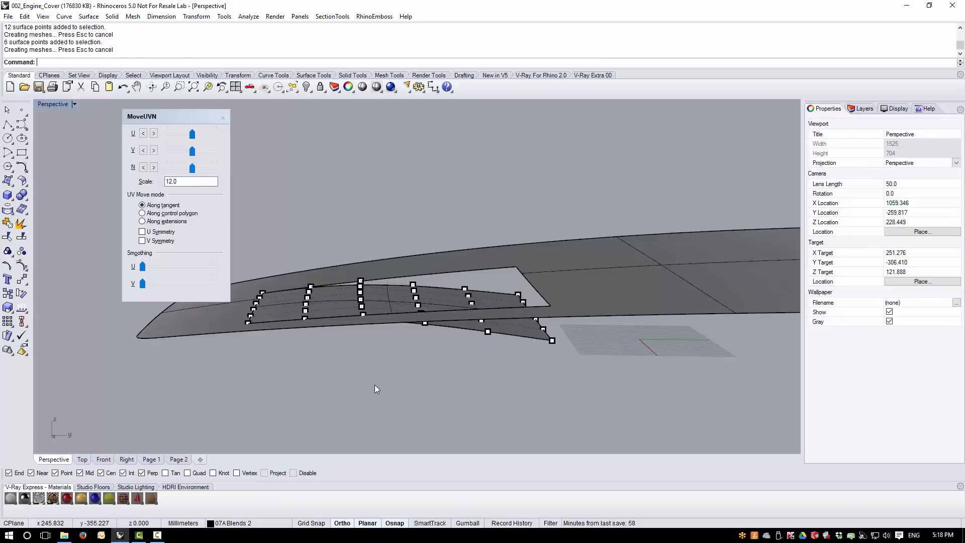
# Close MoveUVN and turn off the control points of the rectangular surface.
pyautogui.moveTo(375, 385); pyautogui.dragTo(409, 406, button='right')
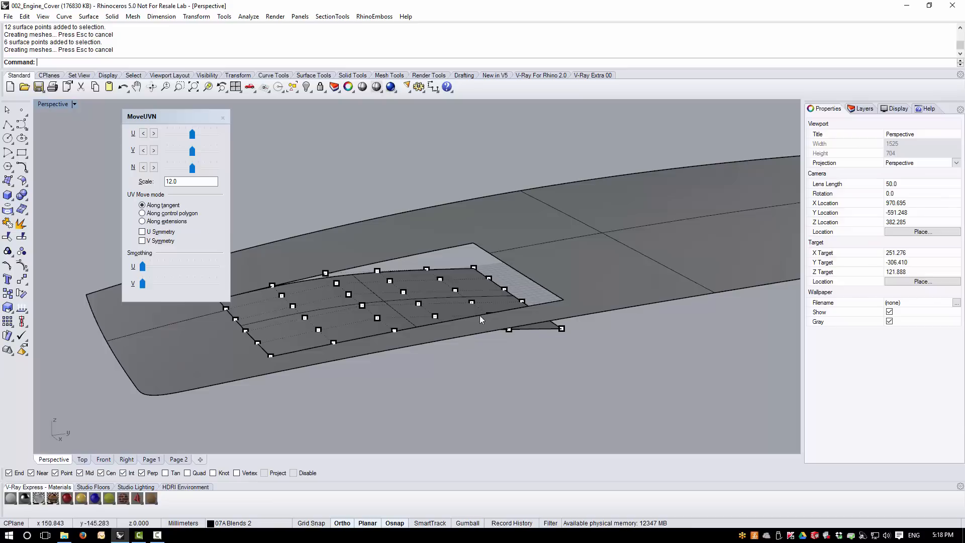
pyautogui.click(223, 117)
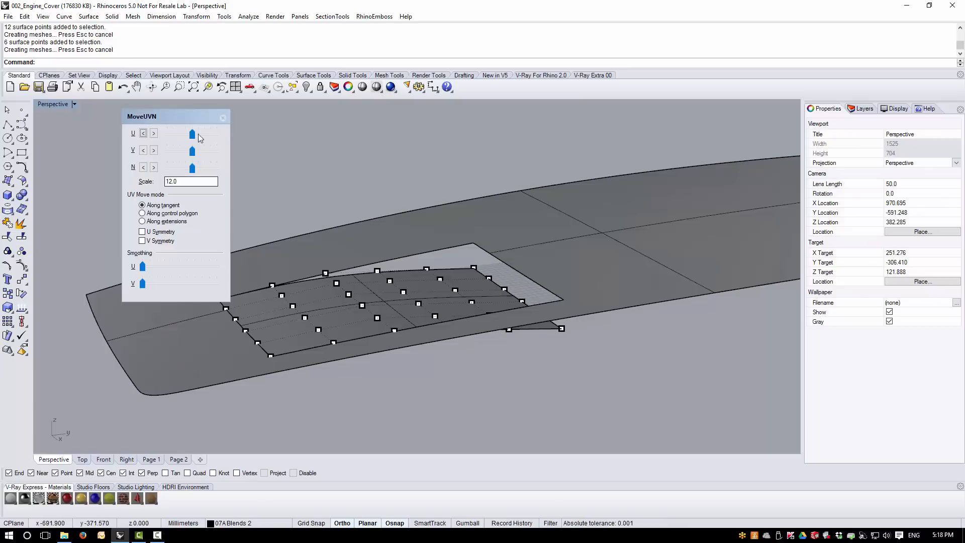
pyautogui.click(222, 117)
pyautogui.press('Escape')
pyautogui.scroll(-2, 433, 228)
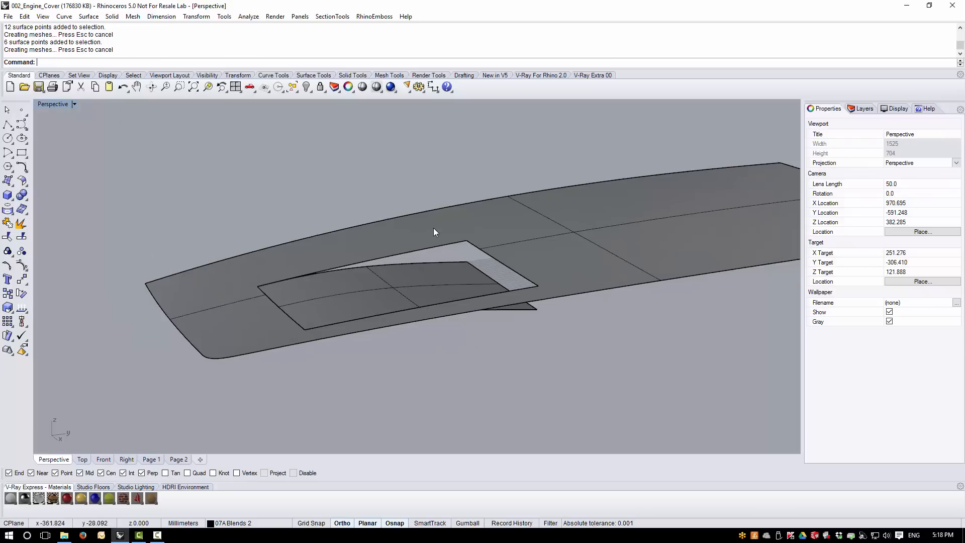
# Run a Zebra analysis on both the lowered rectangular surface and the surrounding cover surface, and deselect them.
pyautogui.moveTo(434, 227); pyautogui.dragTo(400, 300, button='right')
pyautogui.scroll(2, 302, 310)
pyautogui.click(304, 308)
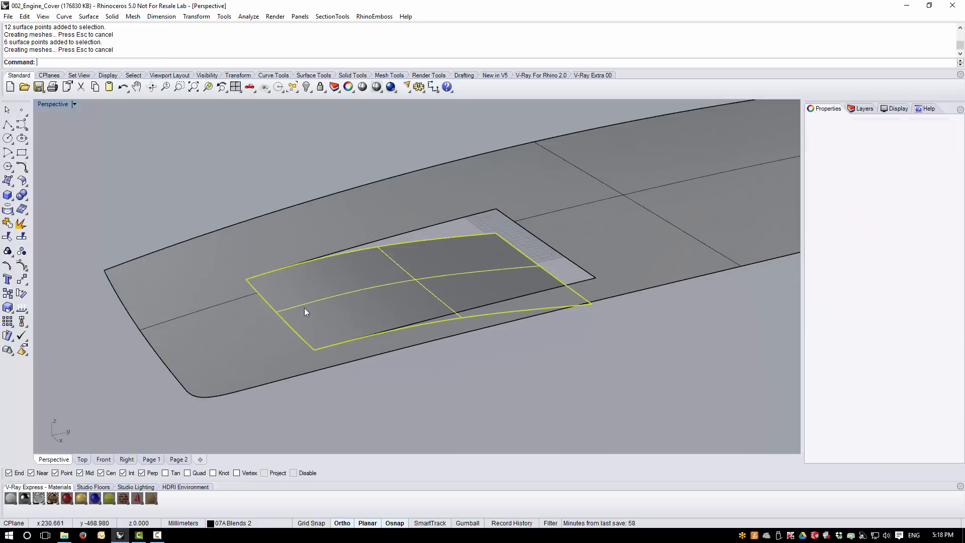
pyautogui.keyDown('shift'); pyautogui.click(240, 334); pyautogui.keyUp('shift')
pyautogui.moveTo(325, 225); pyautogui.dragTo(315, 236, button='right')
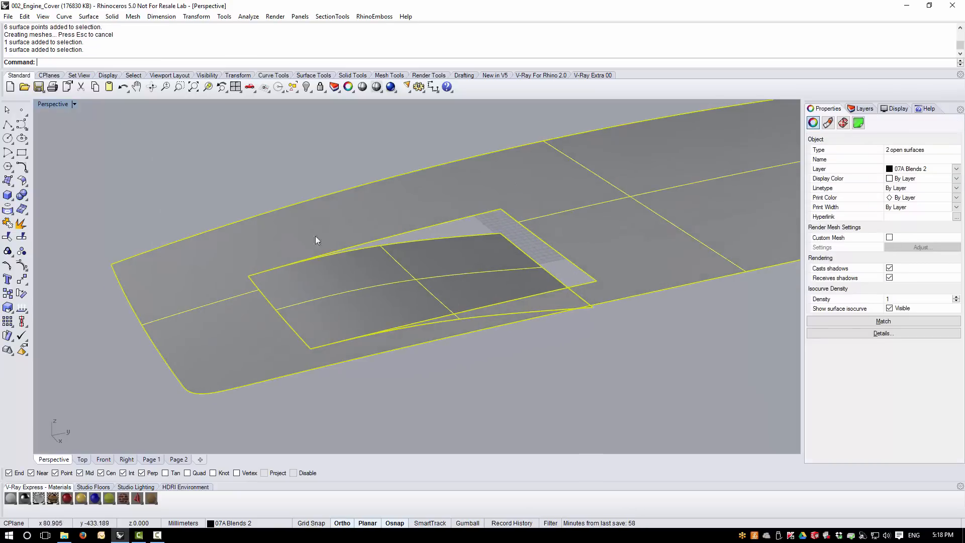
pyautogui.click(248, 16)
pyautogui.moveTo(271, 50)
pyautogui.click(345, 83)
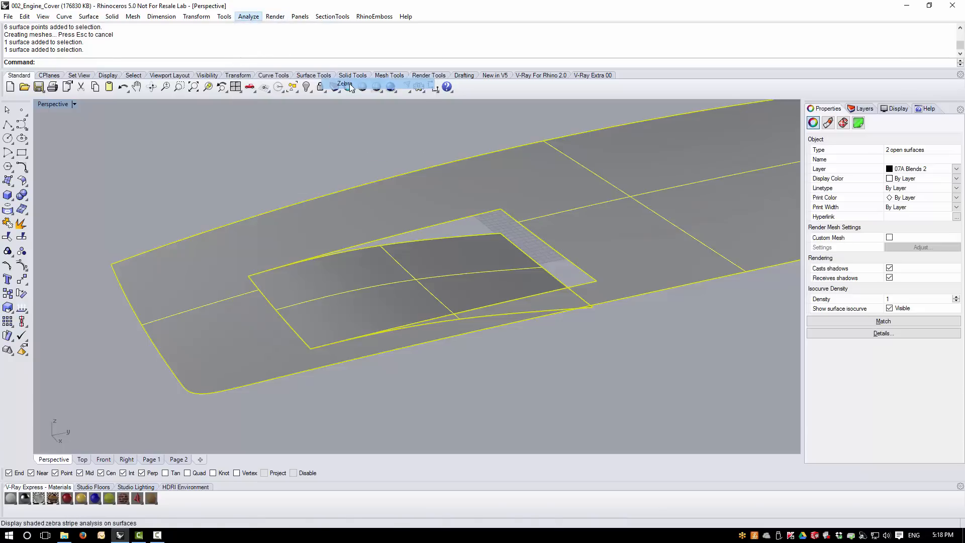
pyautogui.moveTo(334, 391); pyautogui.dragTo(350, 400, button='right')
pyautogui.scroll(2, 348, 396)
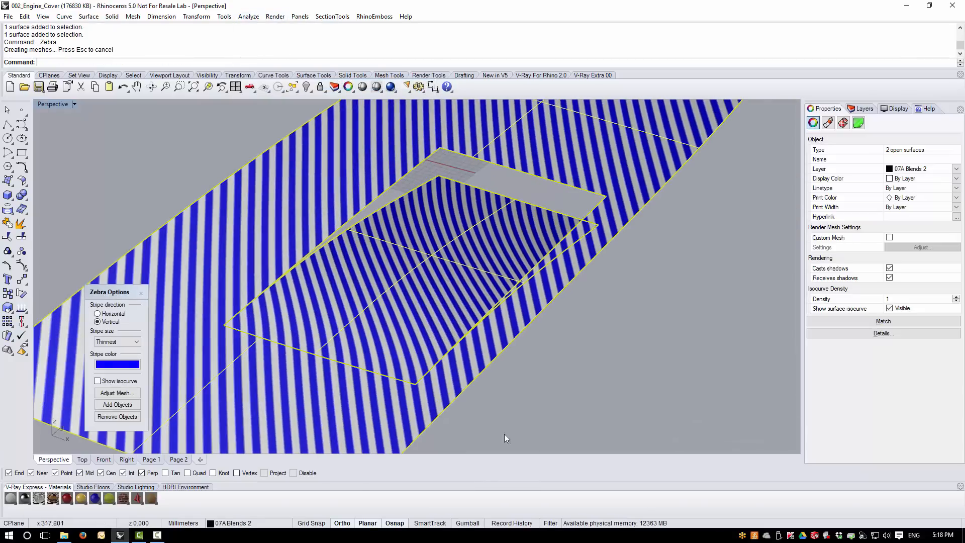
pyautogui.click(505, 434)
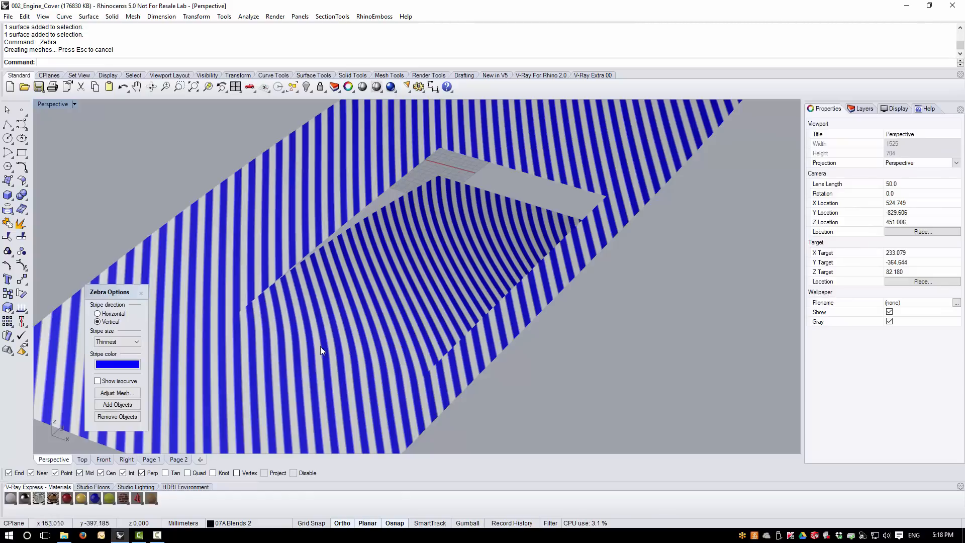
# Compare the stripe flow across the shared edge by selecting the cover and the rectangular surface in turn, and close the Zebra analysis.
pyautogui.click(252, 375)
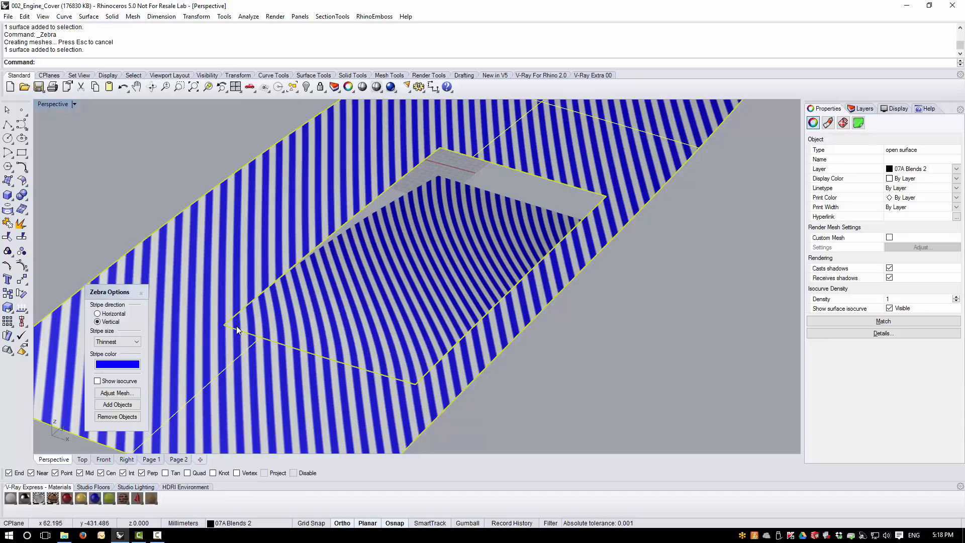
pyautogui.click(345, 362)
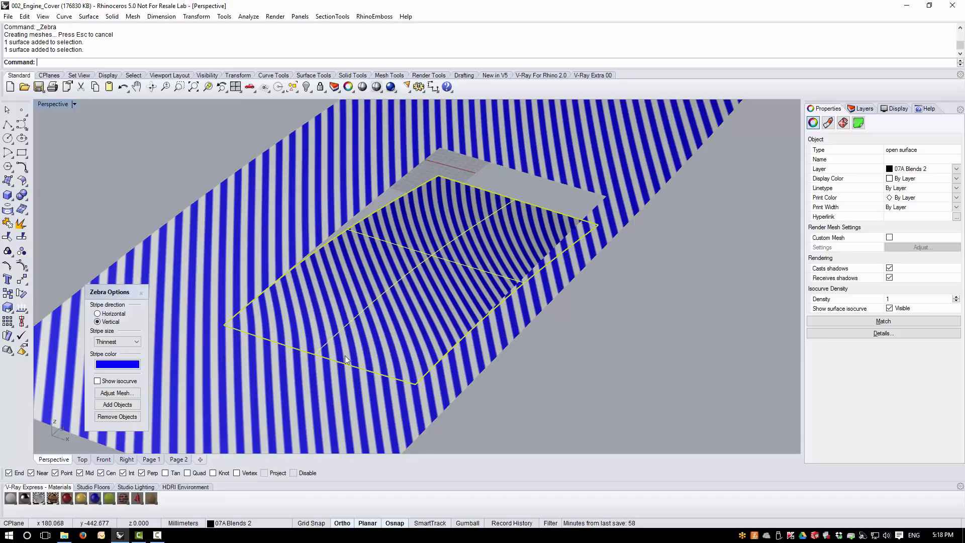
pyautogui.click(563, 398)
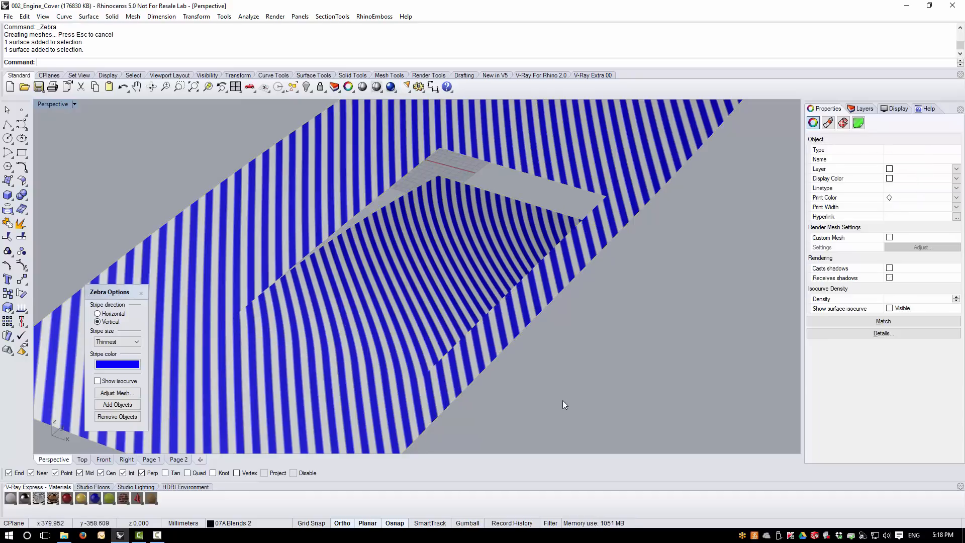
pyautogui.moveTo(563, 398); pyautogui.dragTo(409, 204, button='right')
pyautogui.click(141, 292)
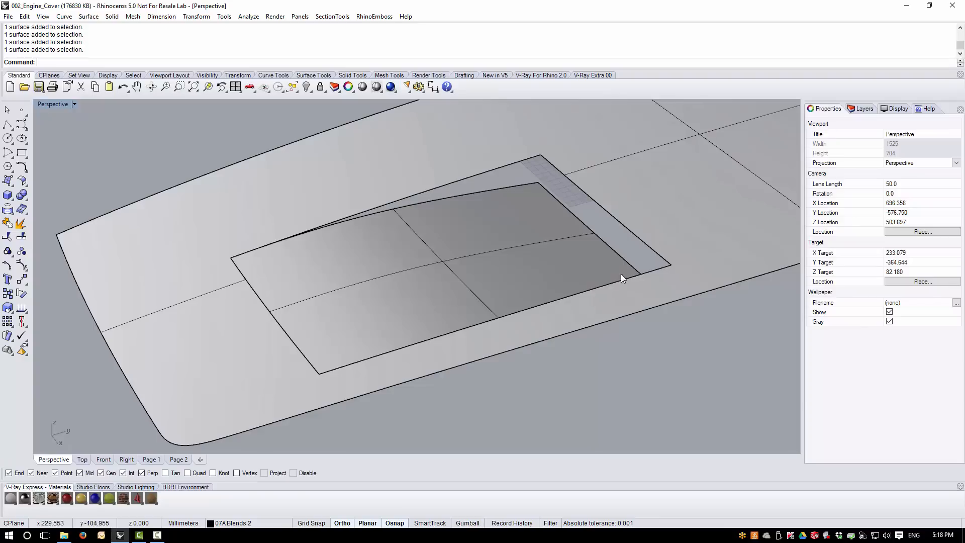
# Turn on the lowered rectangular surface's control points and check the three rows nearest the end of the cover, leaving nothing selected.
pyautogui.click(222, 352)
pyautogui.click(459, 418)
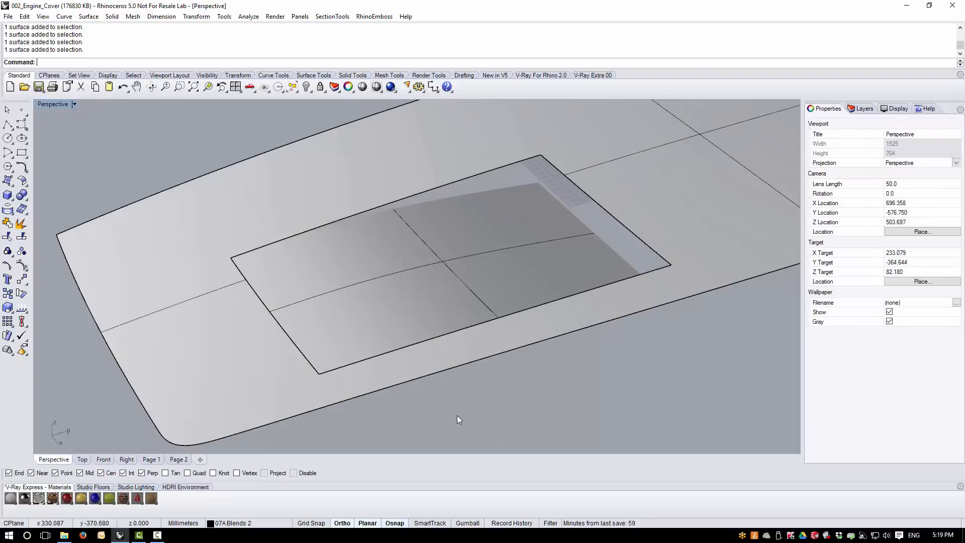
pyautogui.moveTo(457, 415); pyautogui.dragTo(437, 273, button='right')
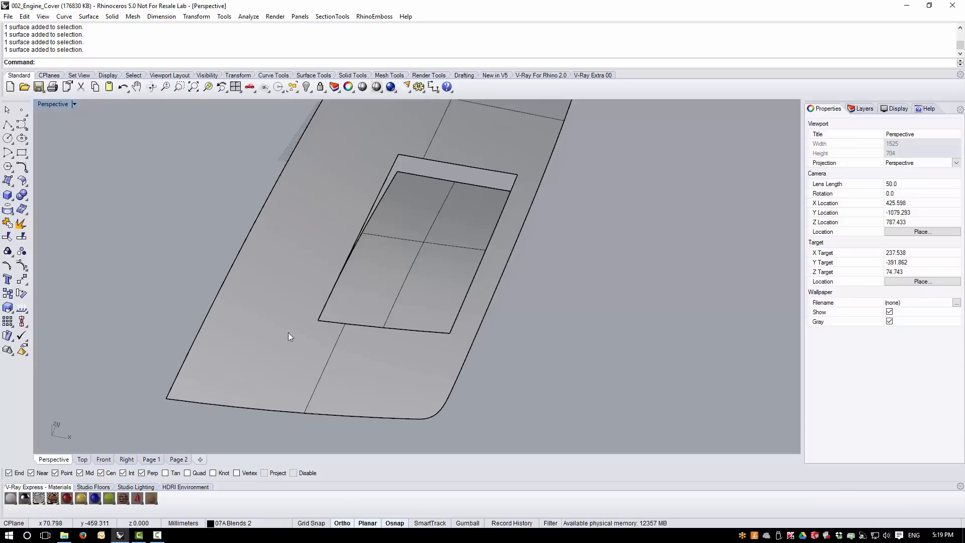
pyautogui.moveTo(547, 394); pyautogui.dragTo(556, 200, button='right')
pyautogui.scroll(3, 462, 273)
pyautogui.click(452, 276)
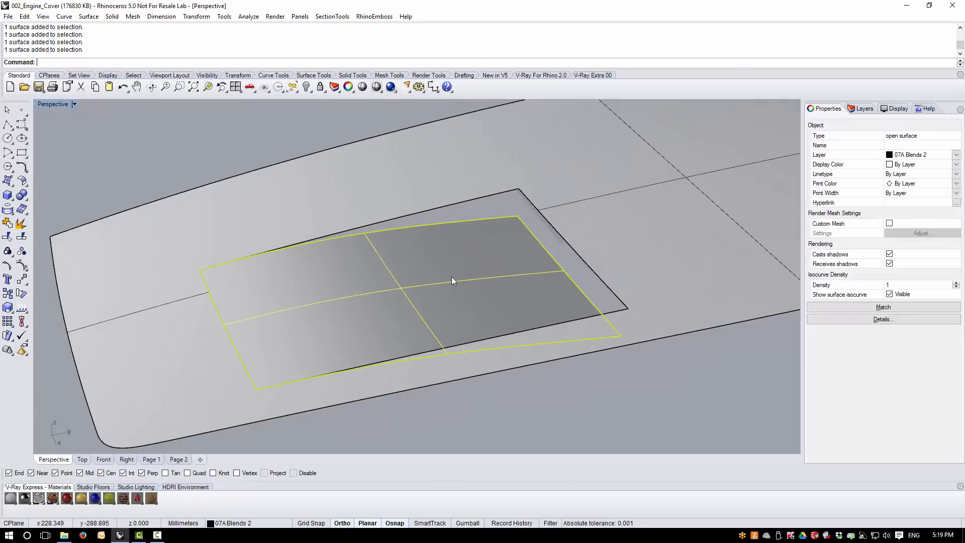
pyautogui.click(22, 265)
pyautogui.moveTo(297, 318); pyautogui.dragTo(327, 312, button='right')
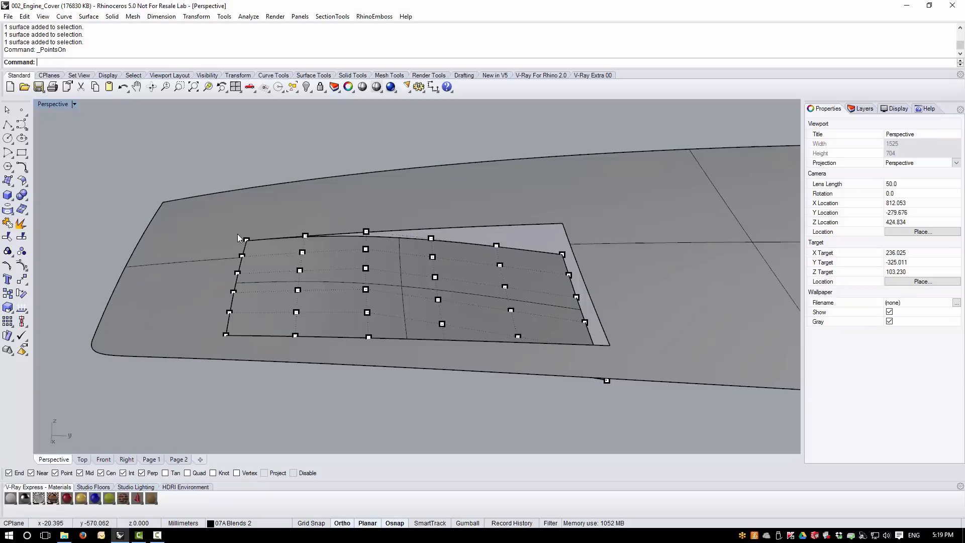
pyautogui.moveTo(206, 158); pyautogui.dragTo(384, 355)
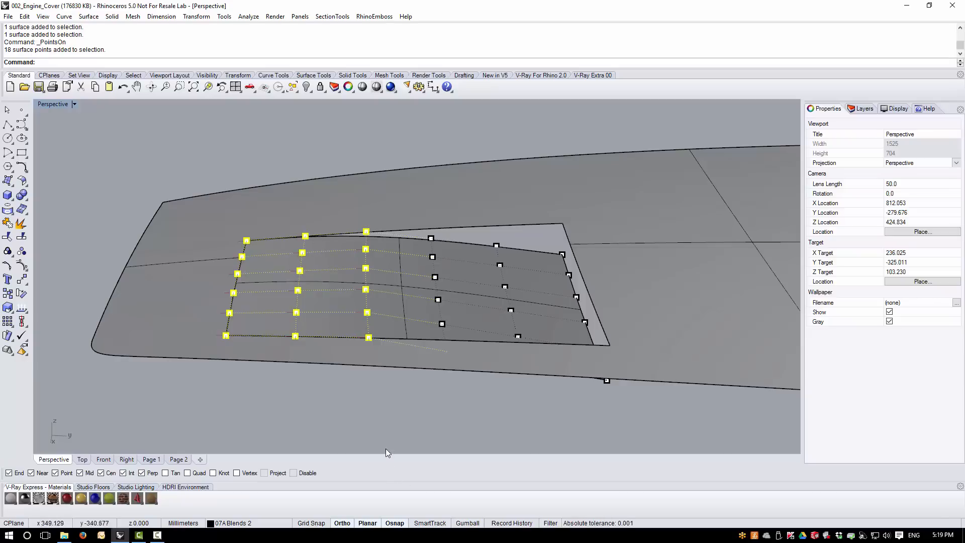
pyautogui.click(380, 429)
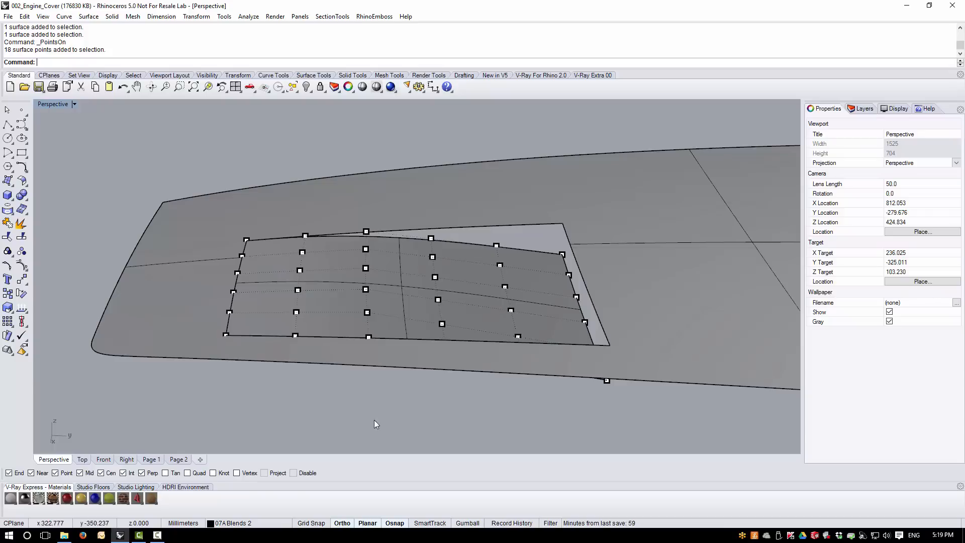
# Undo the last three MoveUVN operations together with Undo Multiple, and clear the point selection.
pyautogui.click(25, 17)
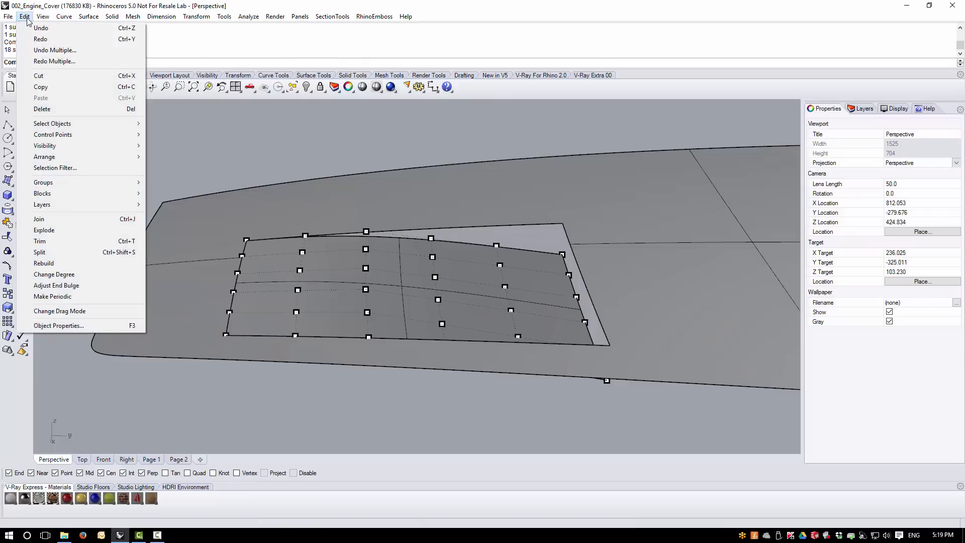
pyautogui.click(39, 50)
pyautogui.click(457, 170)
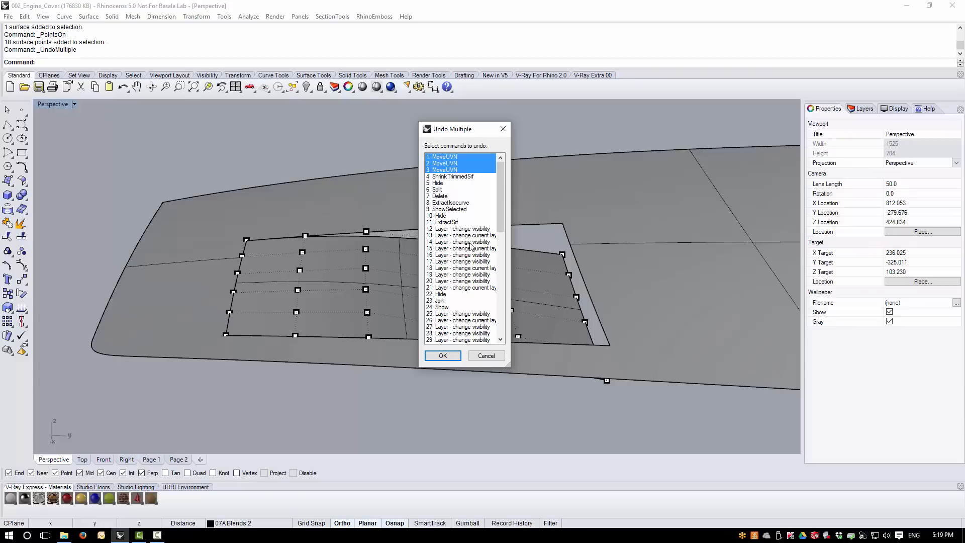
pyautogui.click(447, 355)
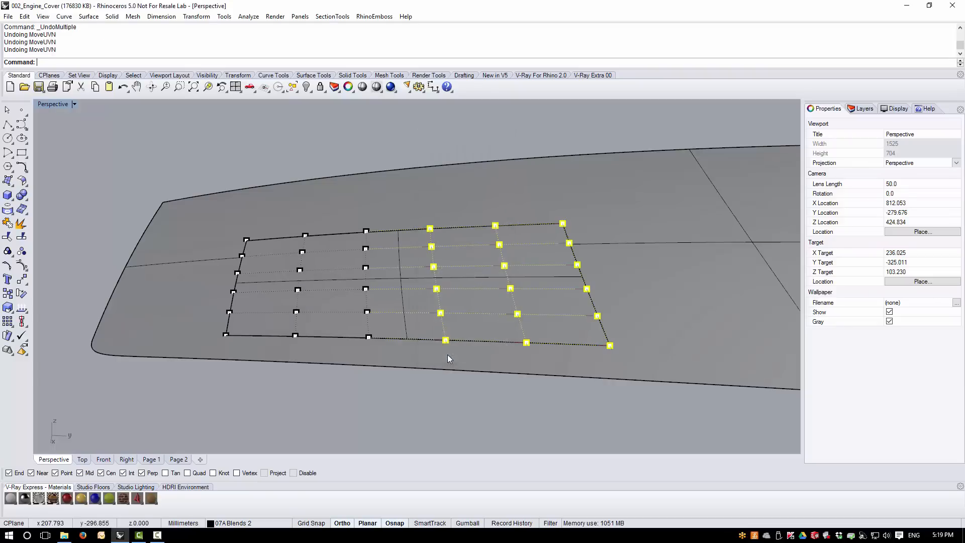
pyautogui.moveTo(391, 404); pyautogui.dragTo(416, 401, button='right')
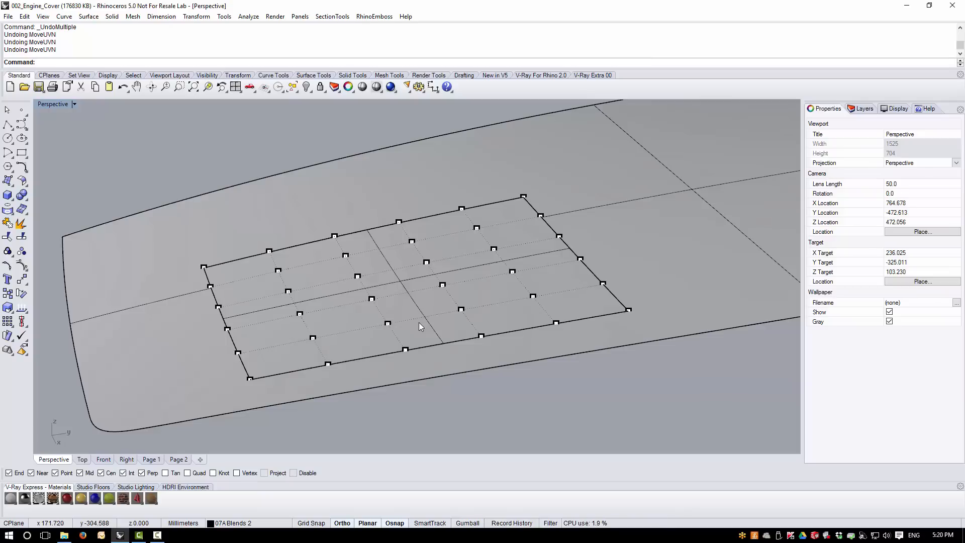
# Insert two knots in the V direction of the rectangular surface, one slightly toward the cover's end and one at its middle isocurve.
pyautogui.moveTo(418, 321); pyautogui.dragTo(398, 333, button='right')
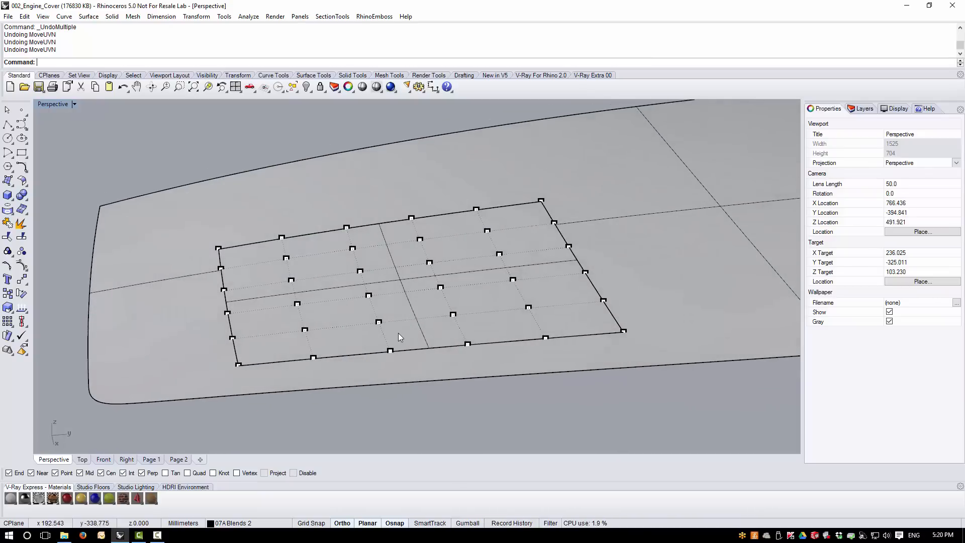
pyautogui.click(25, 16)
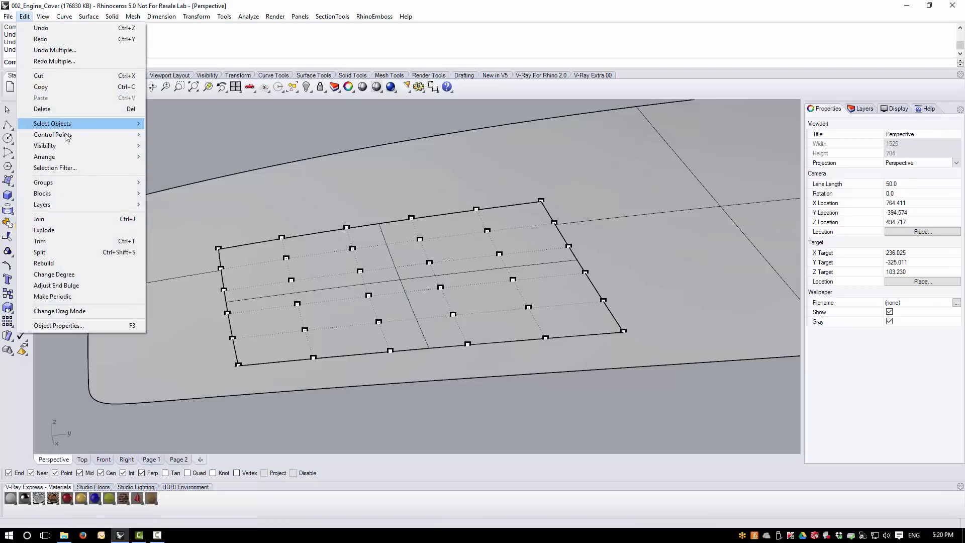
pyautogui.moveTo(67, 136)
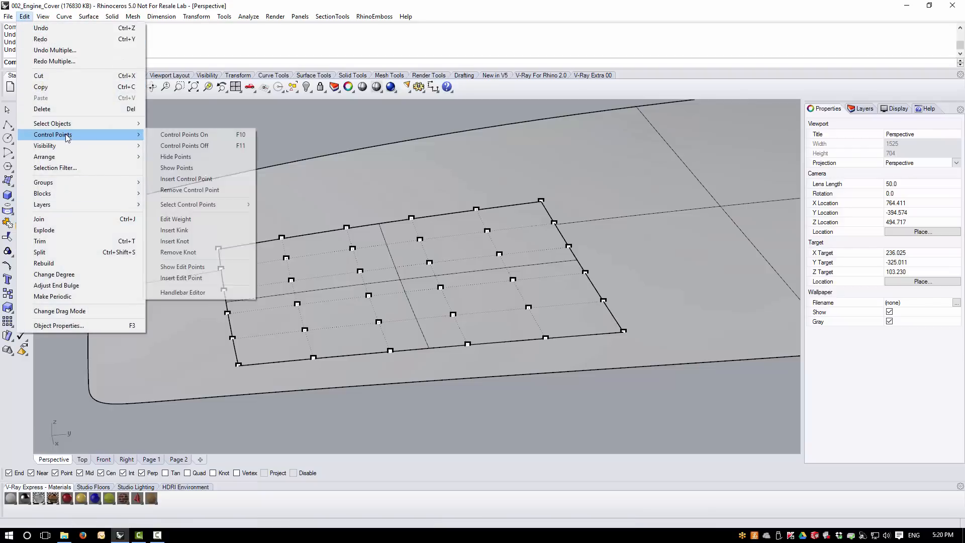
pyautogui.click(206, 244)
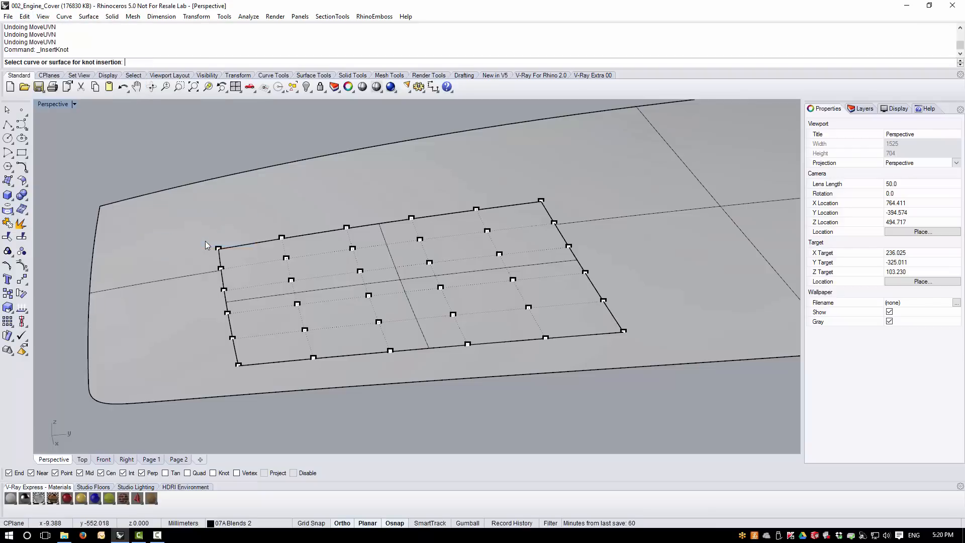
pyautogui.click(394, 310)
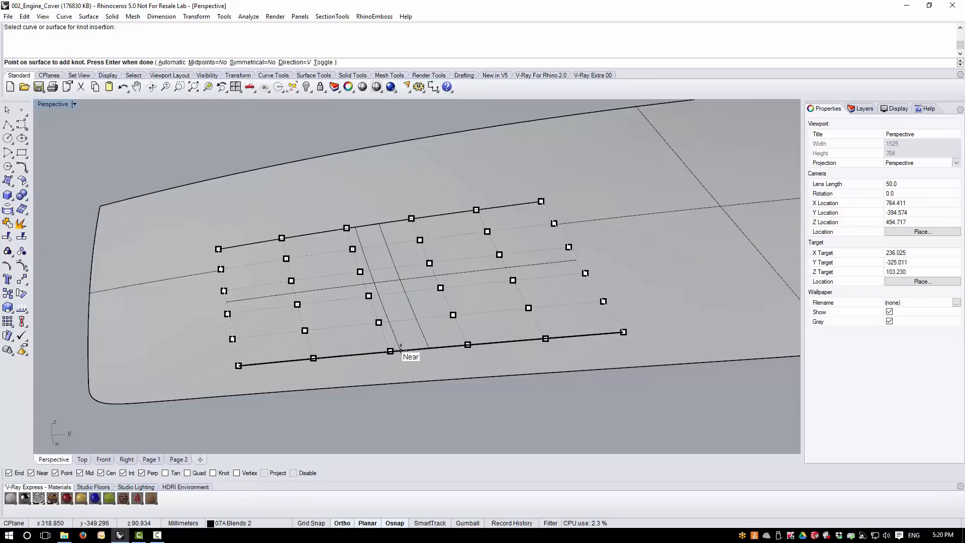
pyautogui.click(400, 349)
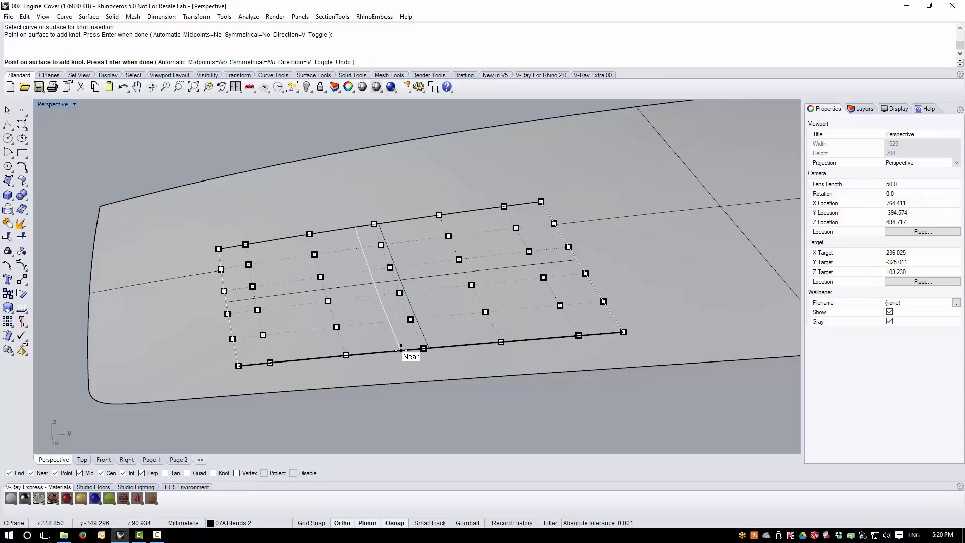
pyautogui.click(428, 348)
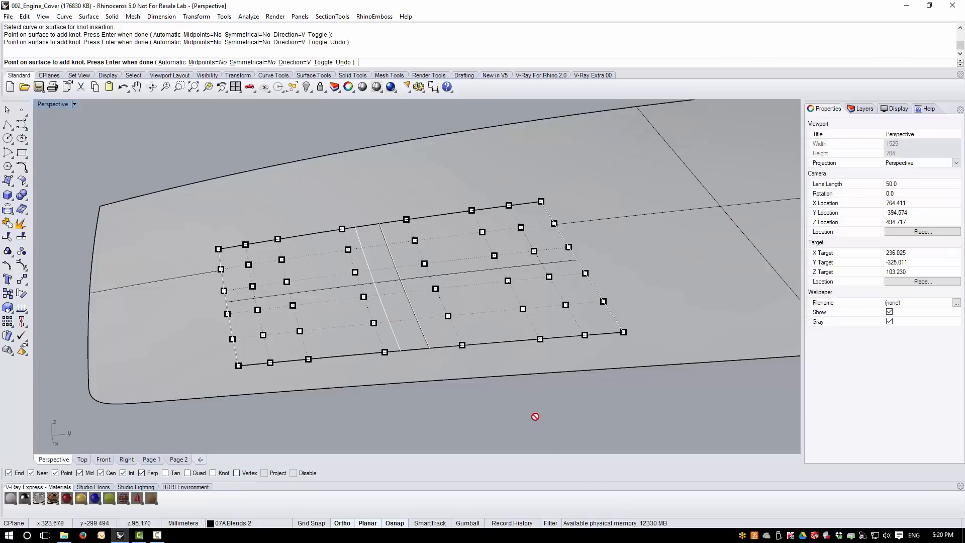
pyautogui.press('Return')
# Examine the denser control point grid by selecting the three rows nearest the cover's end and the remaining five rows, and clear the selection.
pyautogui.moveTo(448, 377)
pyautogui.mouseDown(button='right')
pyautogui.moveTo(433, 421)
pyautogui.moveTo(432, 383)
pyautogui.mouseUp(button='right')
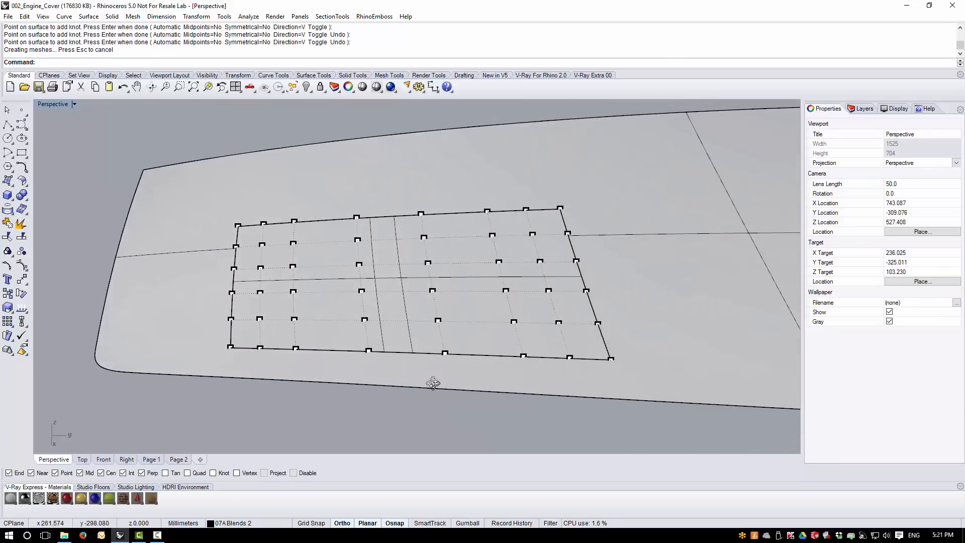
pyautogui.moveTo(178, 132); pyautogui.dragTo(330, 378)
pyautogui.moveTo(283, 399); pyautogui.dragTo(284, 347, button='right')
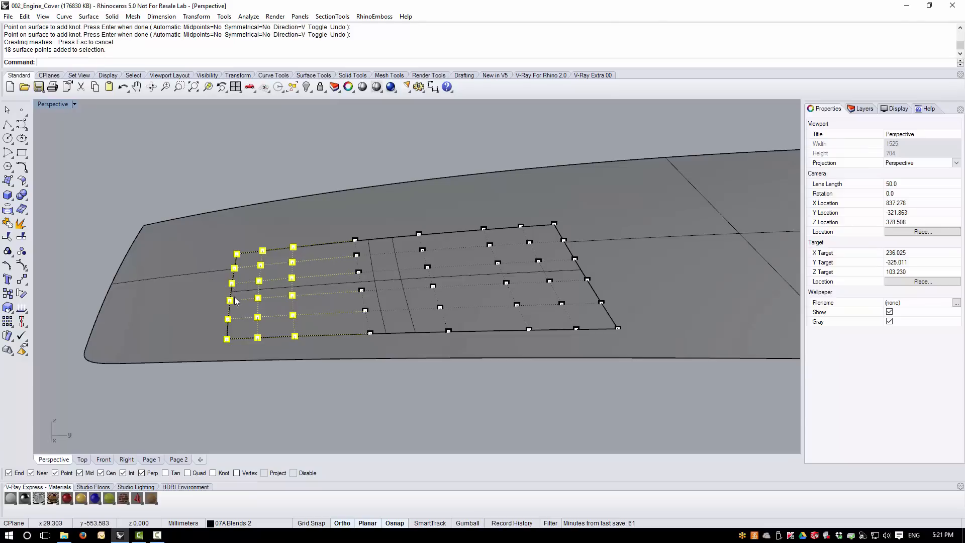
pyautogui.moveTo(334, 135); pyautogui.dragTo(649, 375)
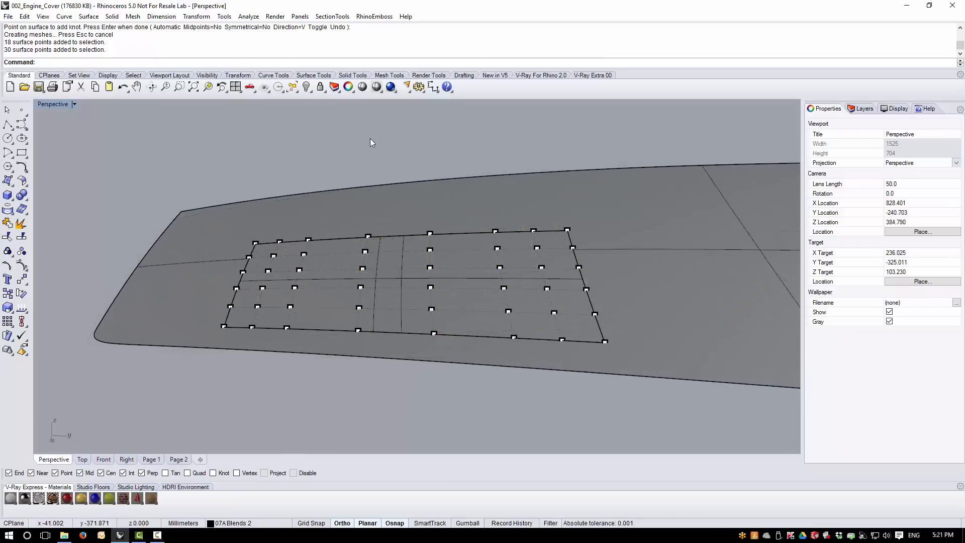
# Select the five rows of control points farthest from the cover's end and open MoveUVN for them.
pyautogui.moveTo(350, 154); pyautogui.dragTo(650, 361)
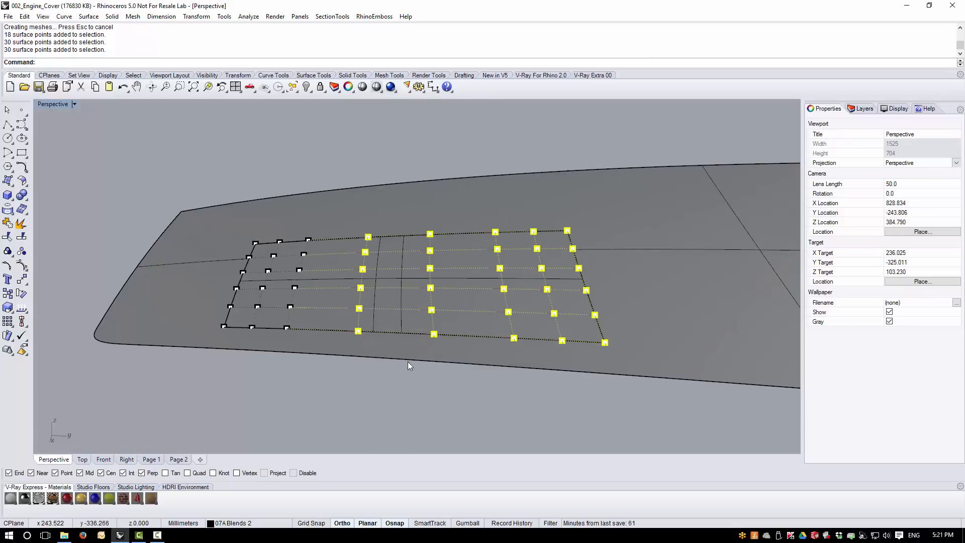
pyautogui.click(202, 17)
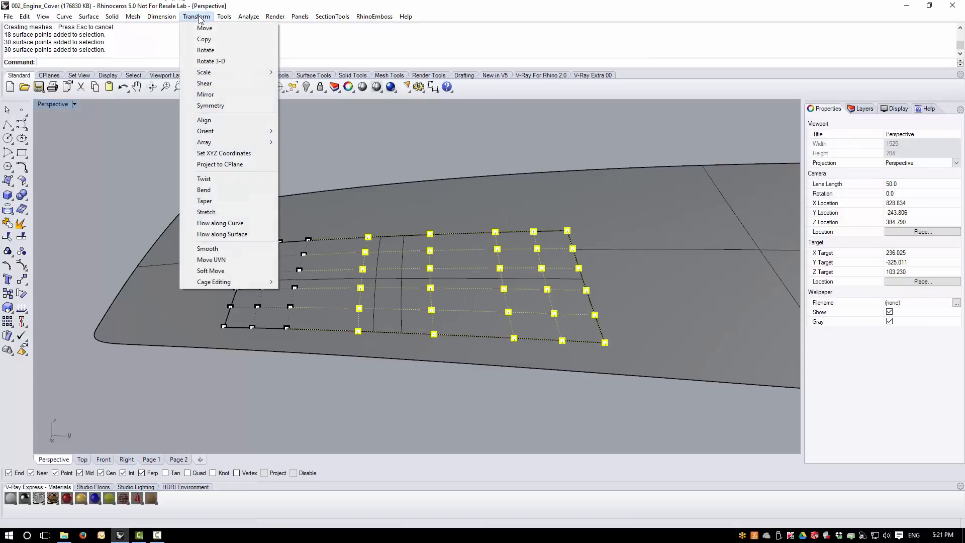
pyautogui.click(226, 260)
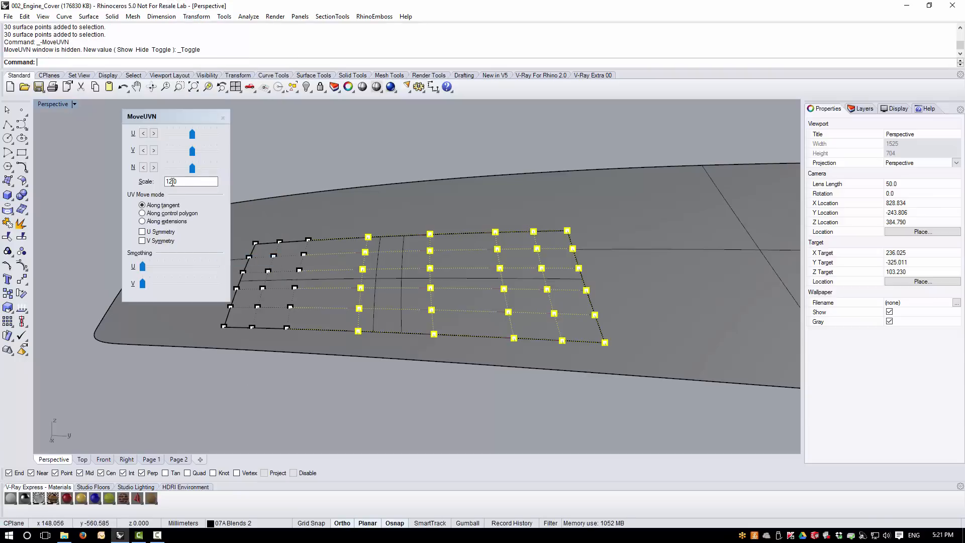
# Try lowering the five selected rows along the surface normal with the MoveUVN scale at 14.0, and move them back up.
pyautogui.click(172, 180)
pyautogui.click(172, 180)
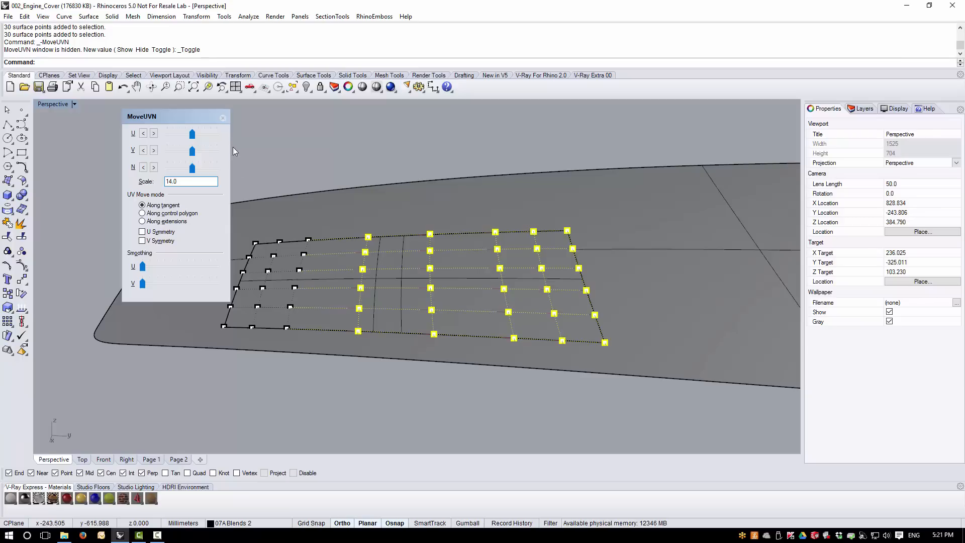
pyautogui.click(192, 169)
pyautogui.moveTo(192, 171); pyautogui.dragTo(156, 170)
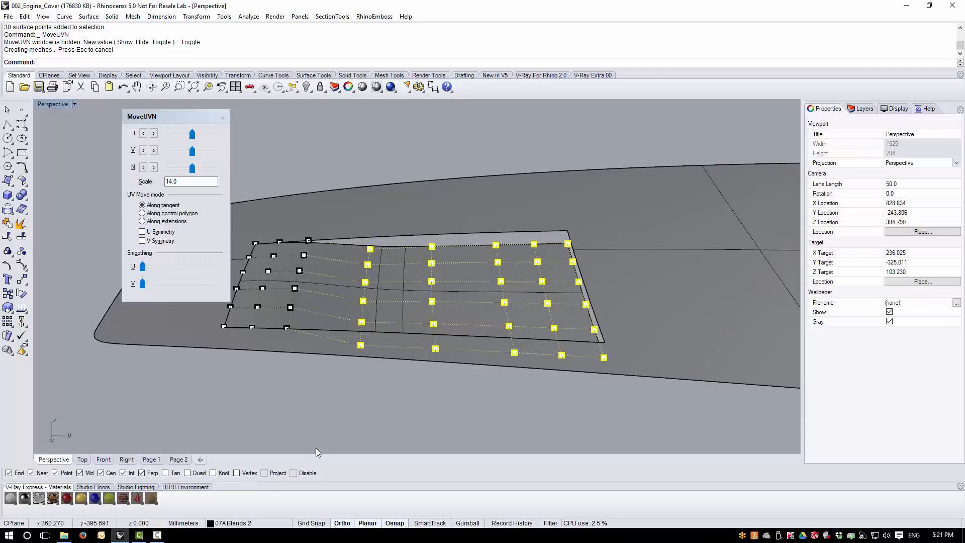
pyautogui.moveTo(319, 403); pyautogui.dragTo(362, 408, button='right')
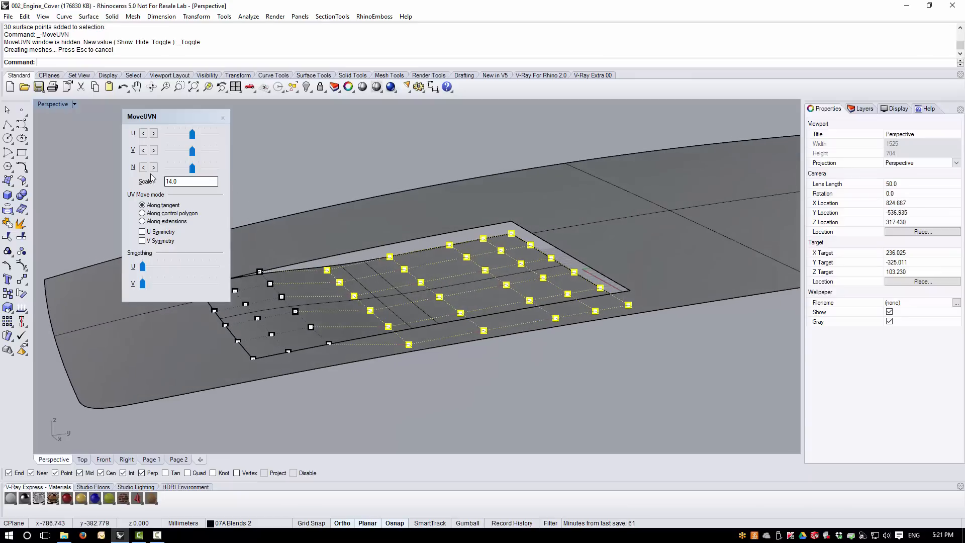
pyautogui.moveTo(192, 167); pyautogui.dragTo(230, 172)
pyautogui.moveTo(444, 384); pyautogui.dragTo(416, 402, button='right')
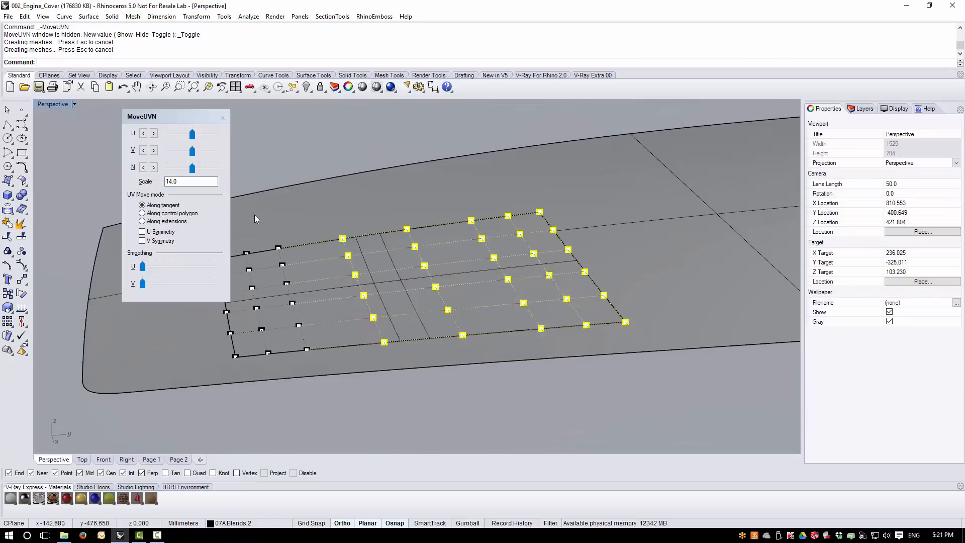
# Set the MoveUVN scale to 12.0 and lower the five selected rows by one full move in the negative N direction.
pyautogui.doubleClick(180, 182)
pyautogui.write('1')
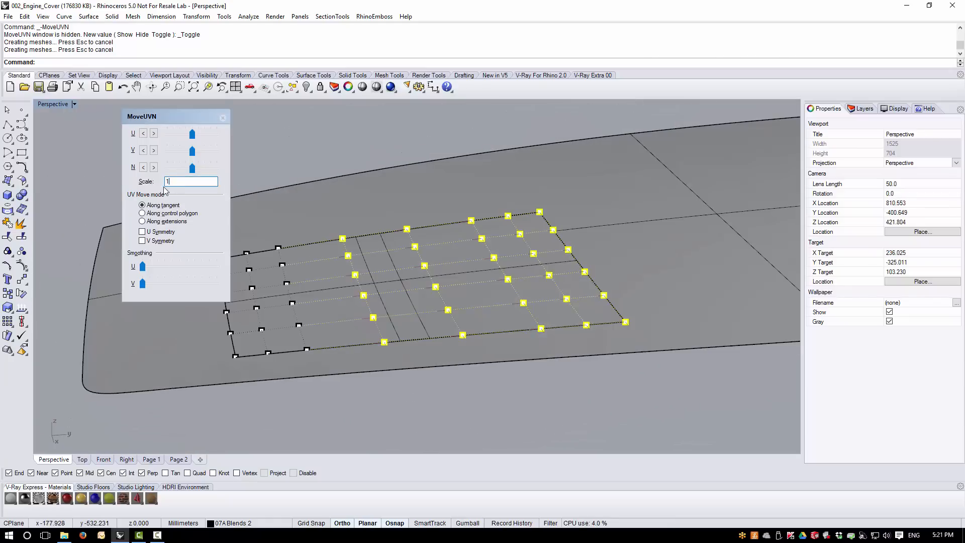
pyautogui.moveTo(188, 172); pyautogui.dragTo(164, 171)
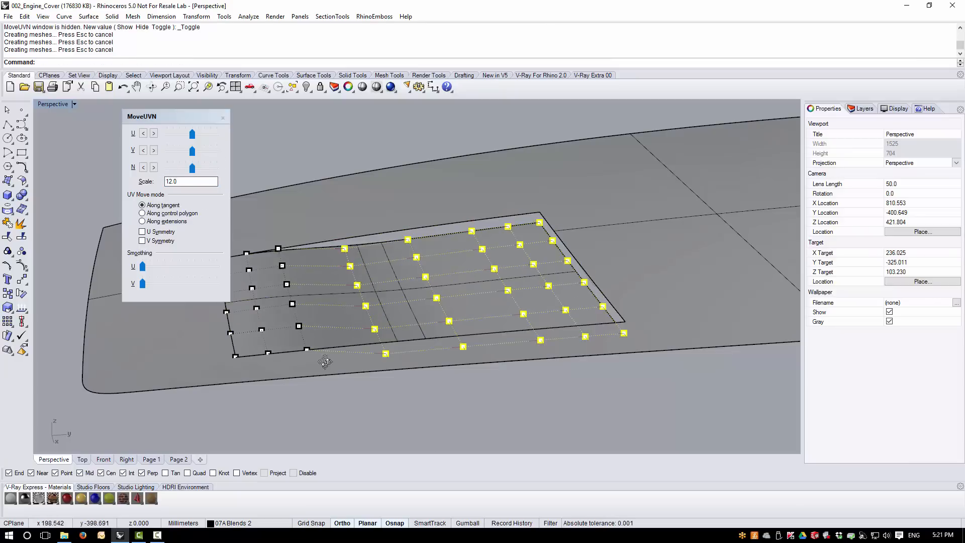
# Select only the four rows farthest from the cover's end and lower them once more along N at scale 12.0.
pyautogui.moveTo(324, 362); pyautogui.dragTo(420, 149, button='right')
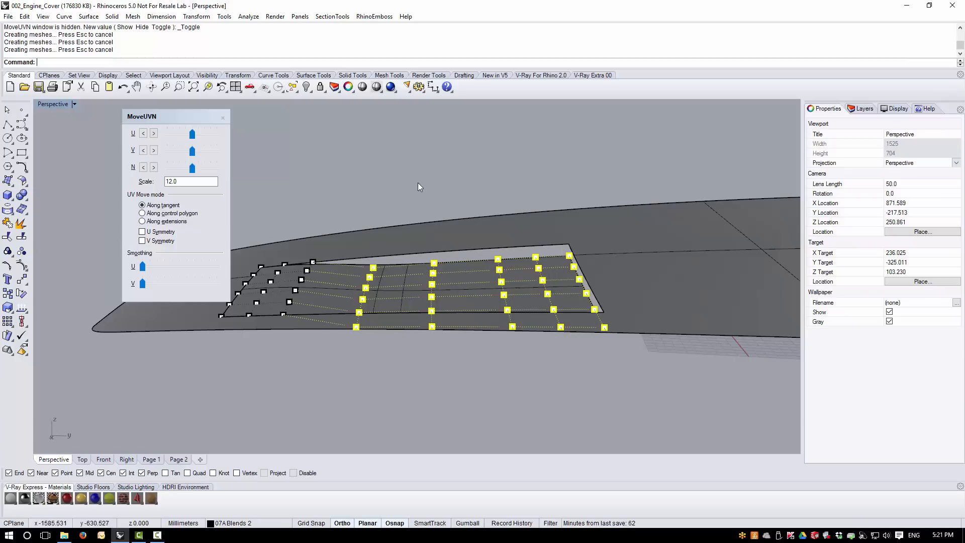
pyautogui.moveTo(418, 183); pyautogui.dragTo(679, 441)
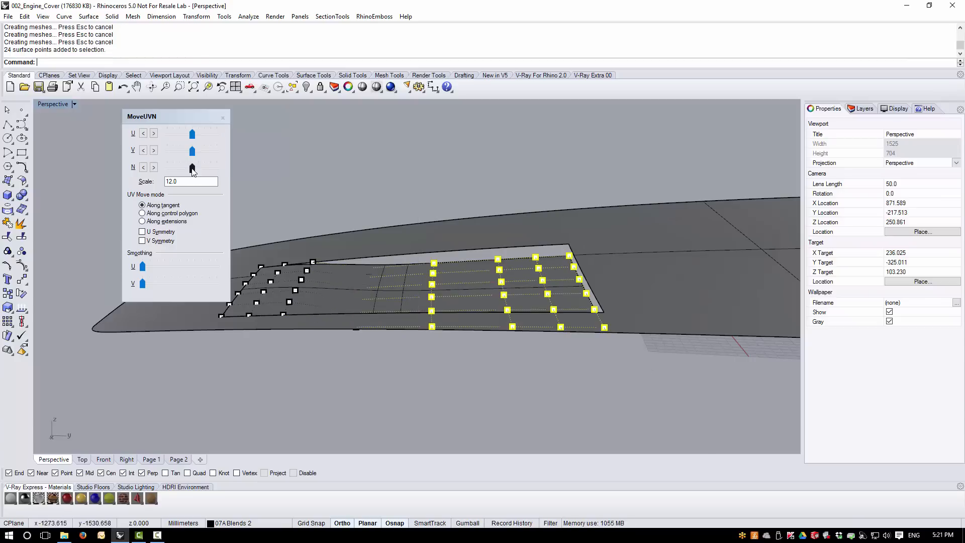
pyautogui.moveTo(192, 169); pyautogui.dragTo(156, 167)
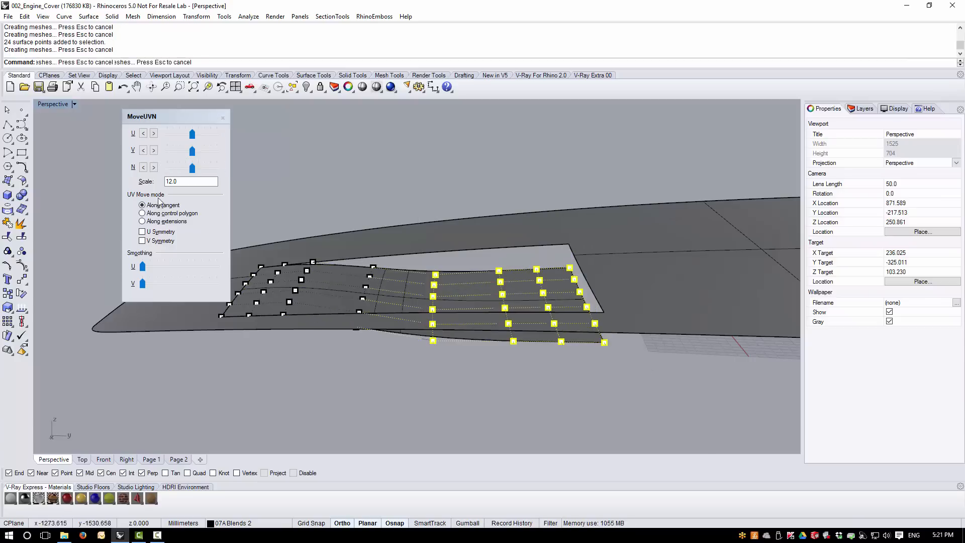
# Reduce the selection to the three rows farthest from the cover's end and lower them further along N at scale 12.0.
pyautogui.click(460, 402)
pyautogui.moveTo(508, 382); pyautogui.dragTo(472, 390, button='right')
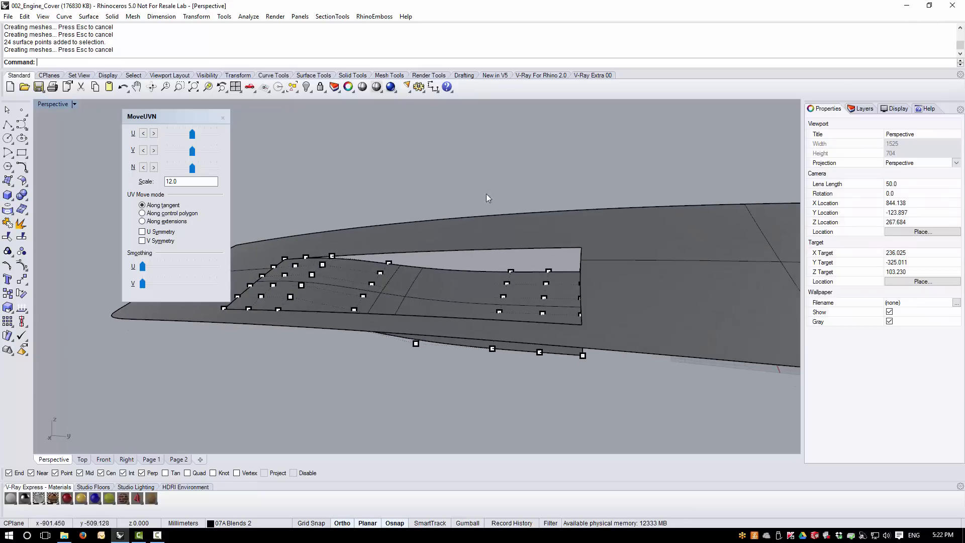
pyautogui.moveTo(486, 189); pyautogui.dragTo(627, 383)
pyautogui.moveTo(554, 382); pyautogui.dragTo(402, 321, button='right')
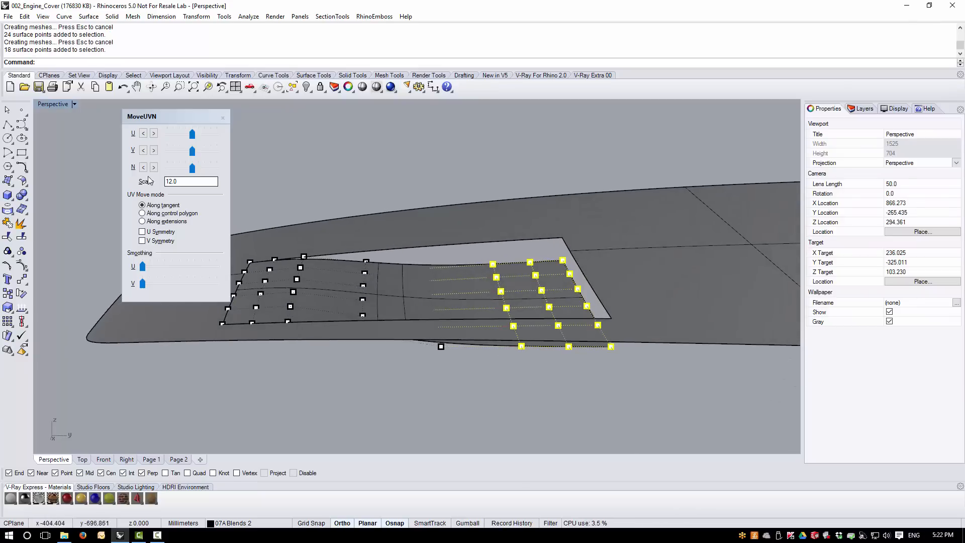
pyautogui.moveTo(192, 168); pyautogui.dragTo(161, 170)
# Examine the lowered rectangular surface and its control point rows against the cover from above, below and both ends, and clear the point selection.
pyautogui.moveTo(580, 409); pyautogui.dragTo(694, 410, button='right')
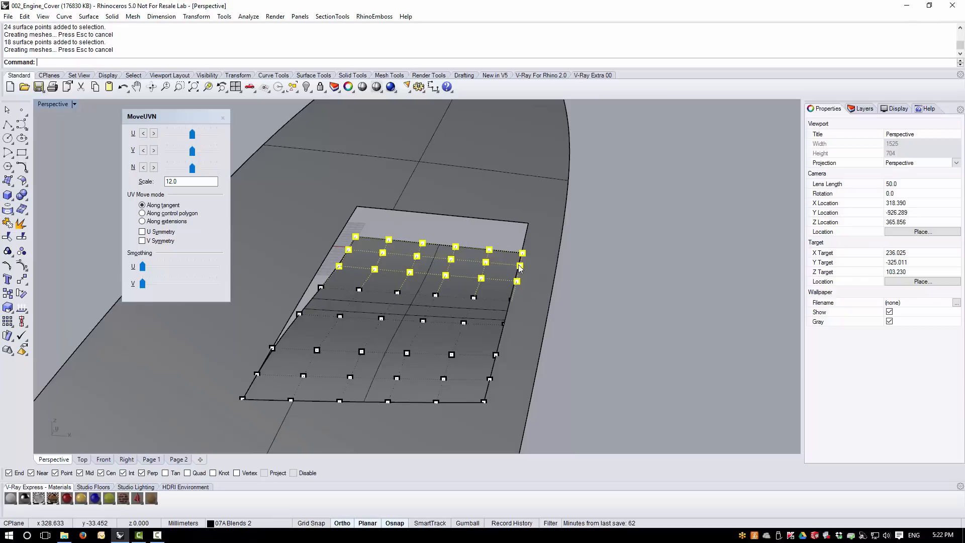
pyautogui.moveTo(520, 268); pyautogui.dragTo(612, 276, button='right')
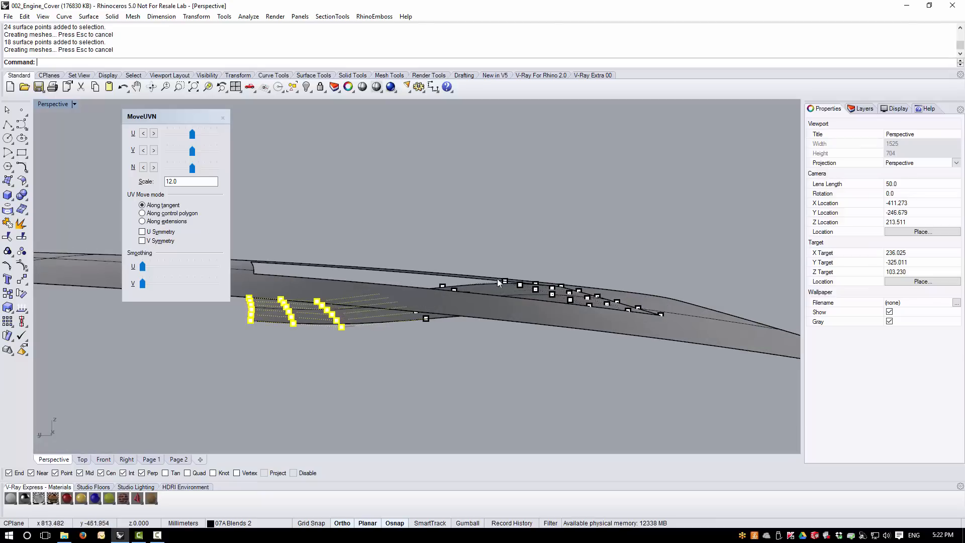
pyautogui.moveTo(545, 361); pyautogui.dragTo(178, 329, button='right')
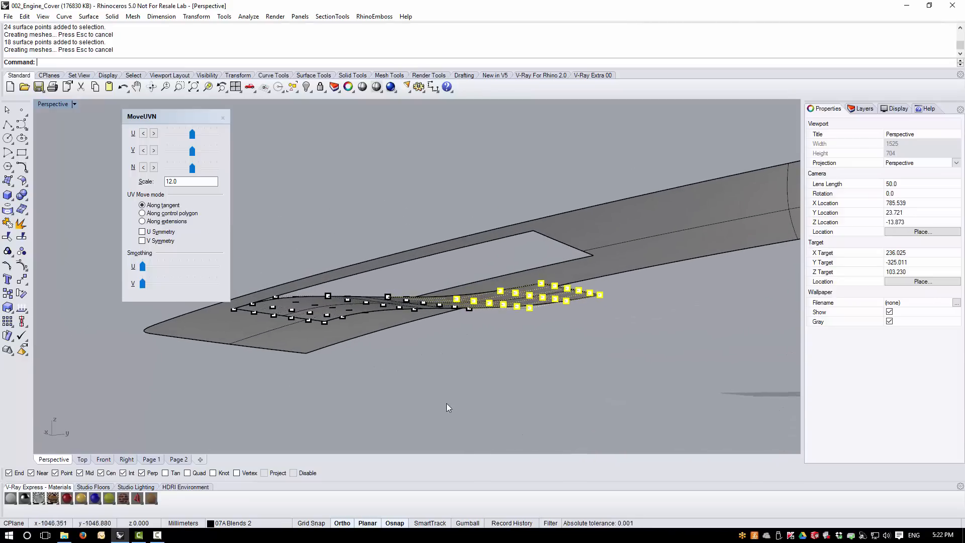
pyautogui.moveTo(529, 375); pyautogui.dragTo(633, 350, button='right')
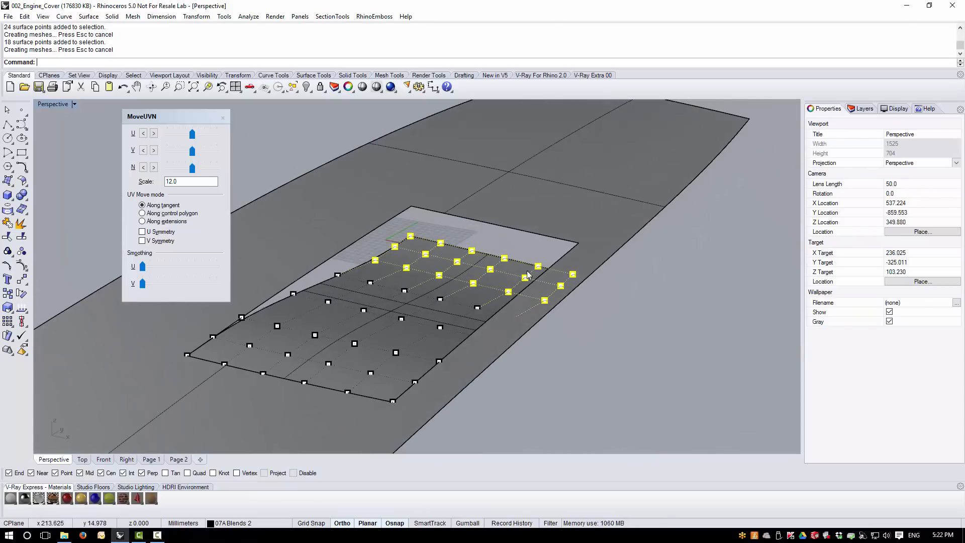
pyautogui.moveTo(415, 313); pyautogui.dragTo(347, 272, button='right')
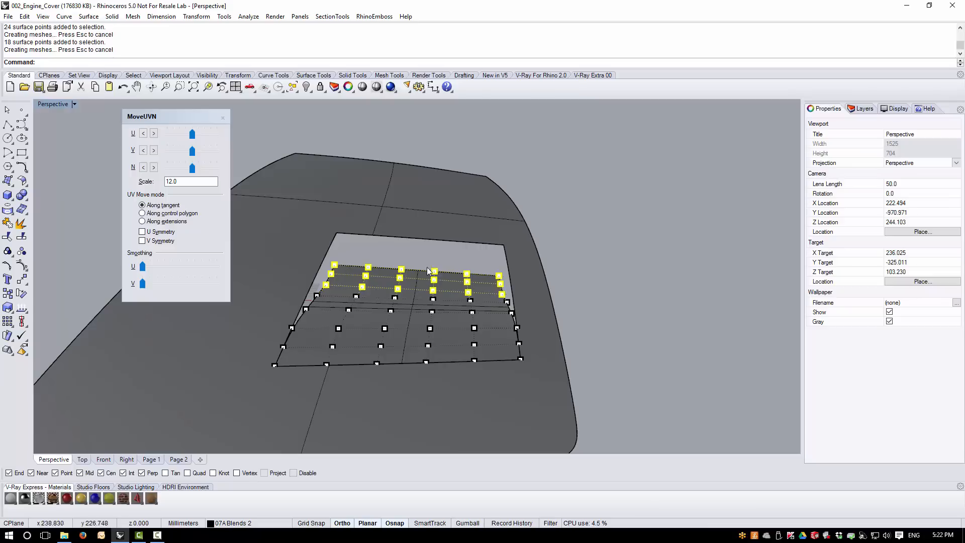
pyautogui.moveTo(475, 242); pyautogui.dragTo(394, 298, button='right')
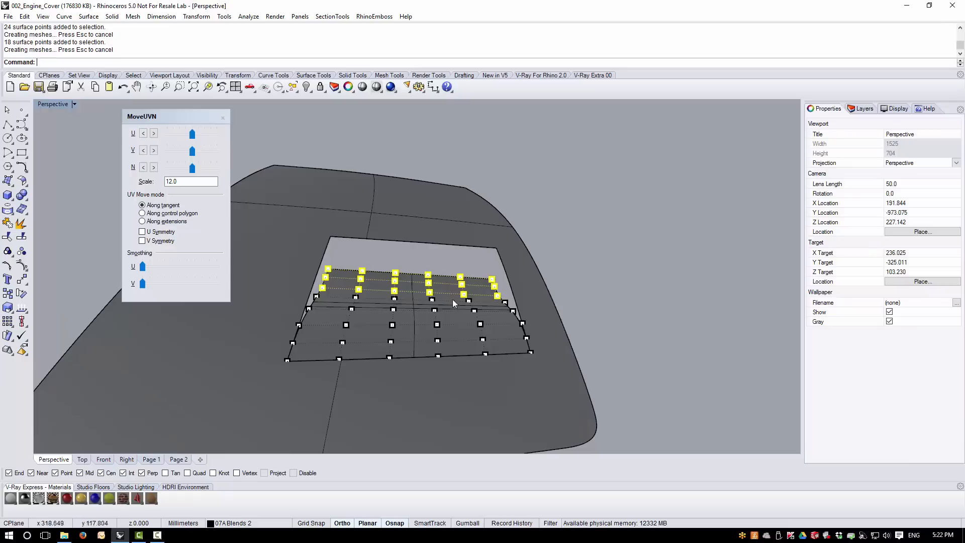
pyautogui.click(575, 268)
pyautogui.moveTo(577, 285); pyautogui.dragTo(468, 253, button='right')
# Run a Zebra analysis on the rectangular surface and the cover, inspect the stripes across their shared edge, and close the analysis.
pyautogui.click(468, 252)
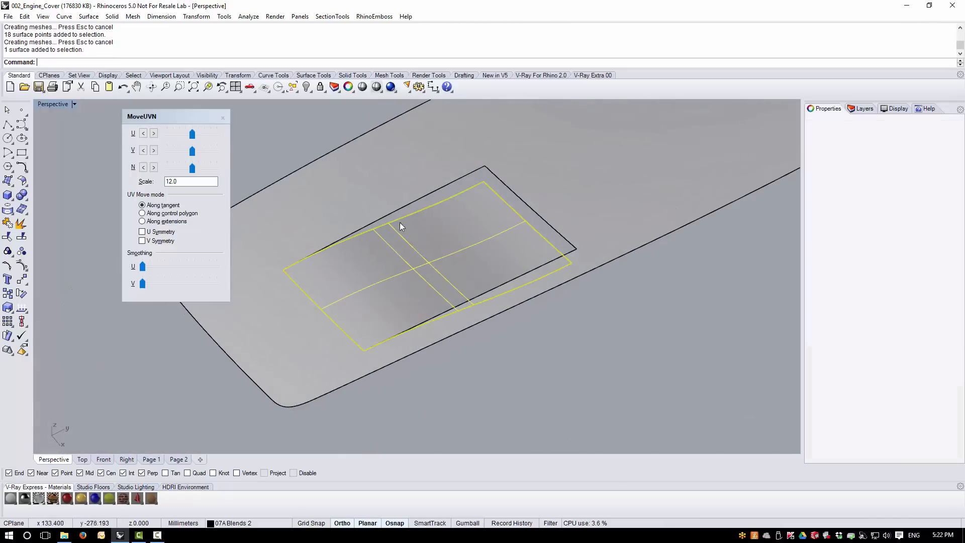
pyautogui.keyDown('shift'); pyautogui.click(370, 193); pyautogui.keyUp('shift')
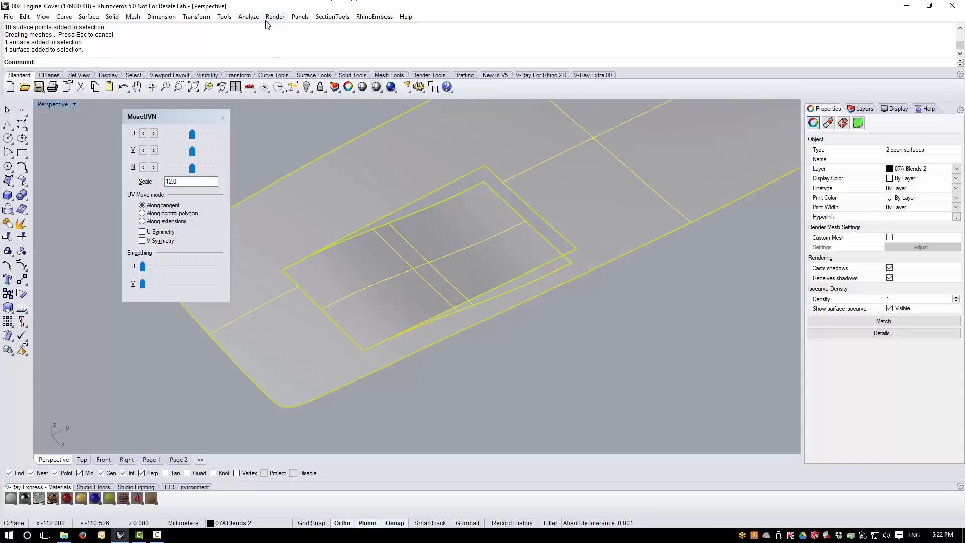
pyautogui.click(248, 16)
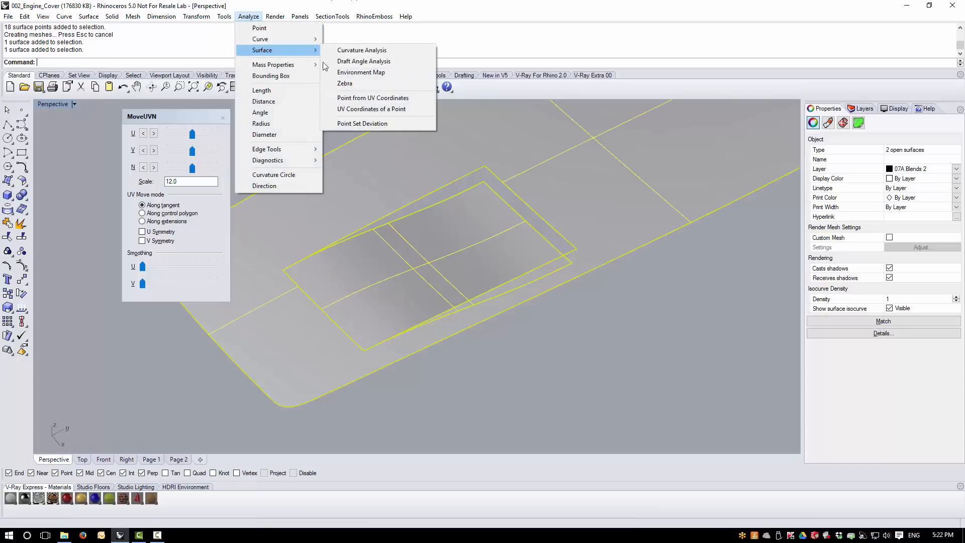
pyautogui.click(347, 86)
pyautogui.moveTo(334, 334); pyautogui.dragTo(400, 354, button='right')
pyautogui.scroll(5, 366, 392)
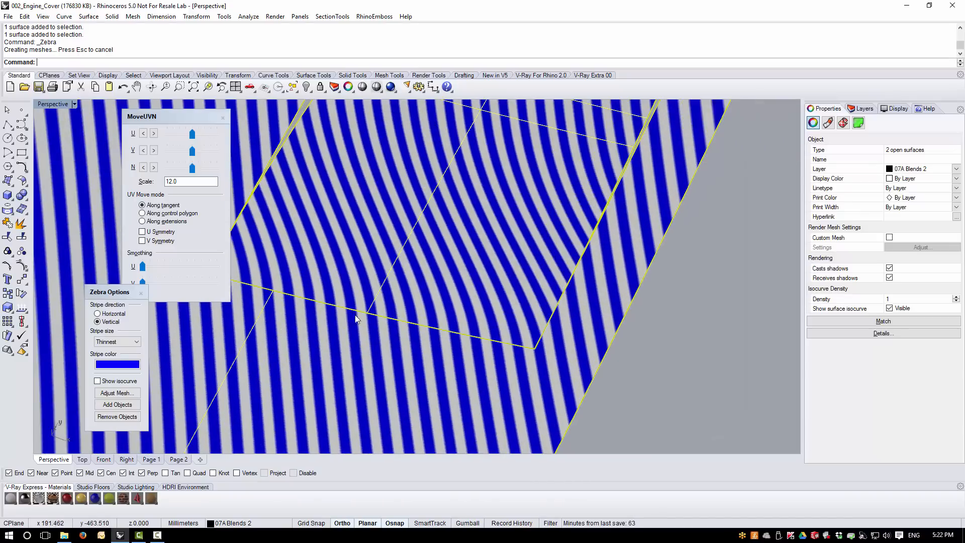
pyautogui.click(141, 294)
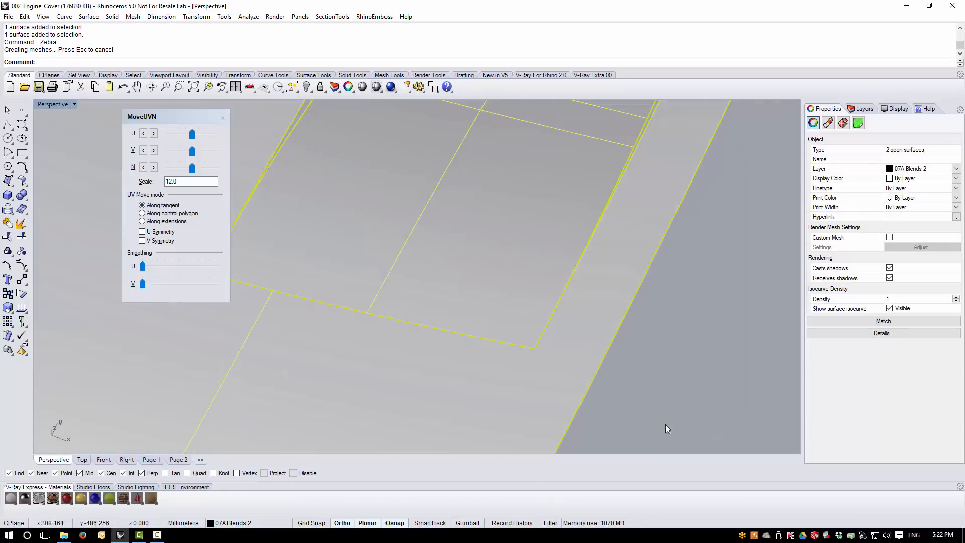
pyautogui.press('Escape')
pyautogui.scroll(-3, 491, 346)
# Apply the brushed_silver environment map to the rectangular surface and the cover, and examine the reflections across their shared edge.
pyautogui.click(487, 288)
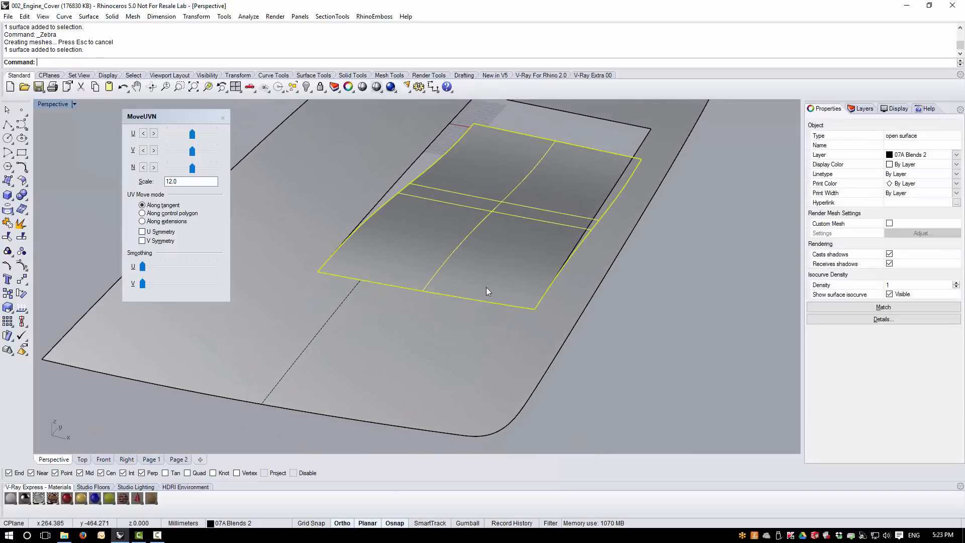
pyautogui.keyDown('shift'); pyautogui.click(463, 333); pyautogui.keyUp('shift')
pyautogui.click(248, 16)
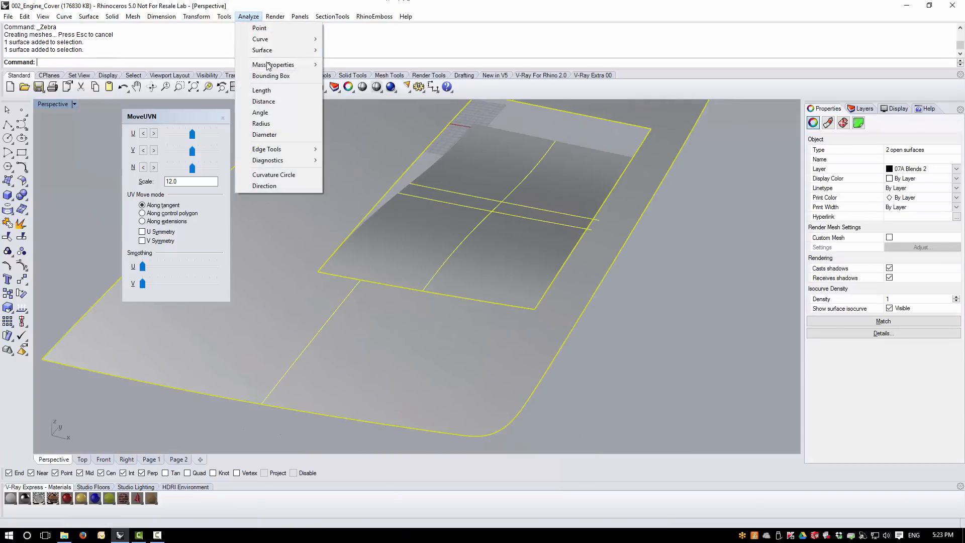
pyautogui.moveTo(292, 51)
pyautogui.click(361, 72)
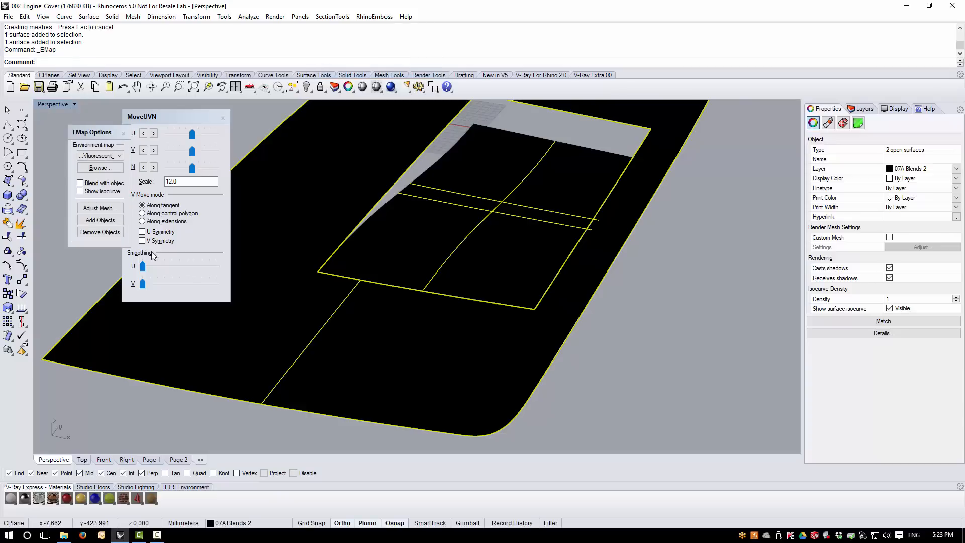
pyautogui.click(120, 159)
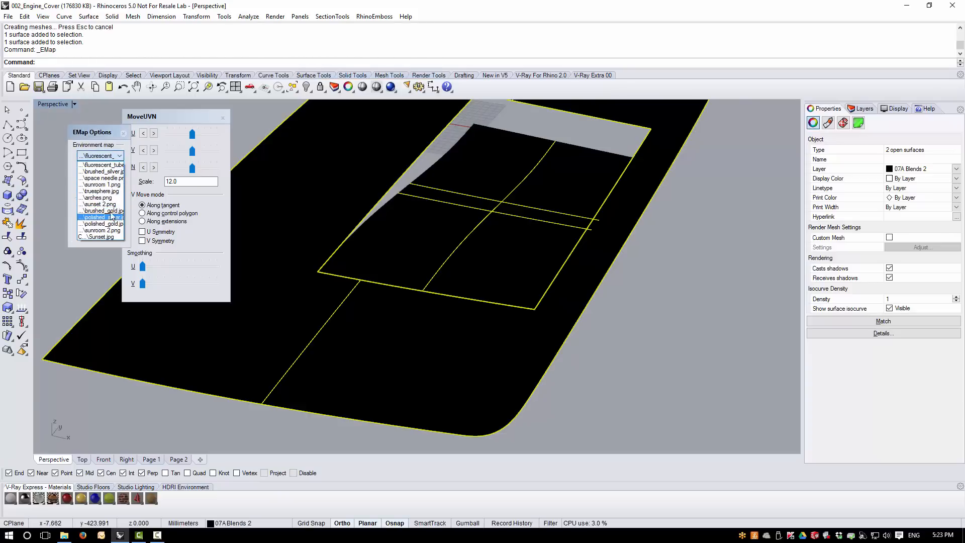
pyautogui.click(102, 171)
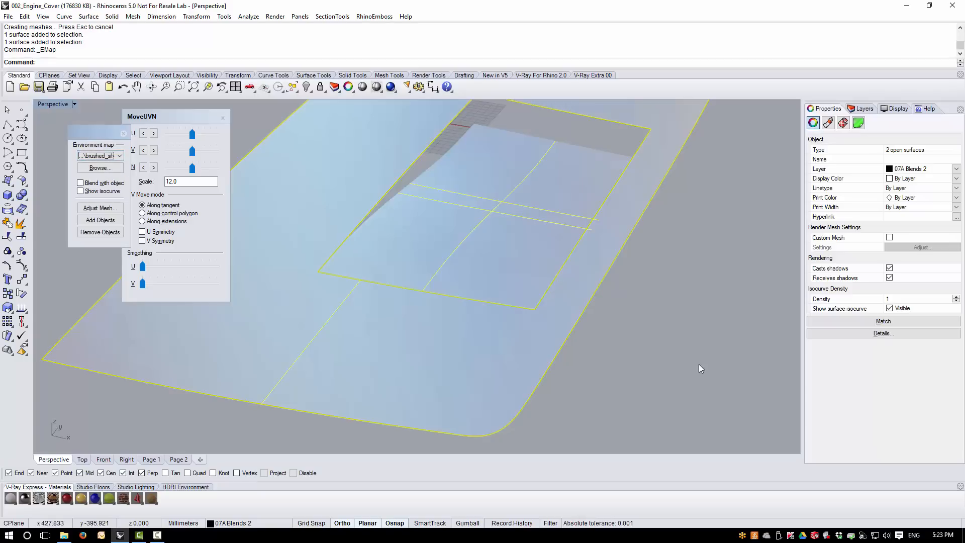
pyautogui.click(699, 364)
pyautogui.moveTo(522, 244); pyautogui.dragTo(446, 265, button='right')
pyautogui.click(445, 265)
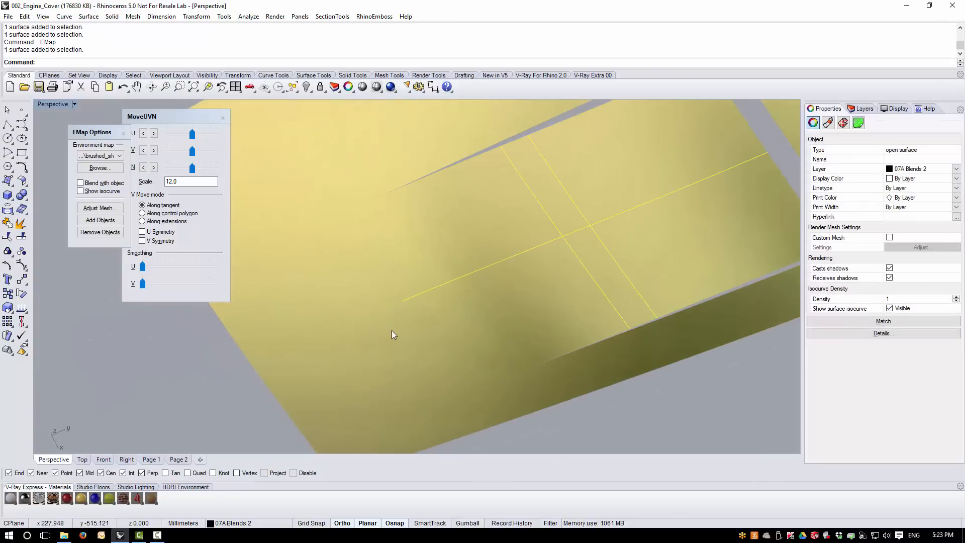
pyautogui.moveTo(394, 335); pyautogui.dragTo(551, 328, button='right')
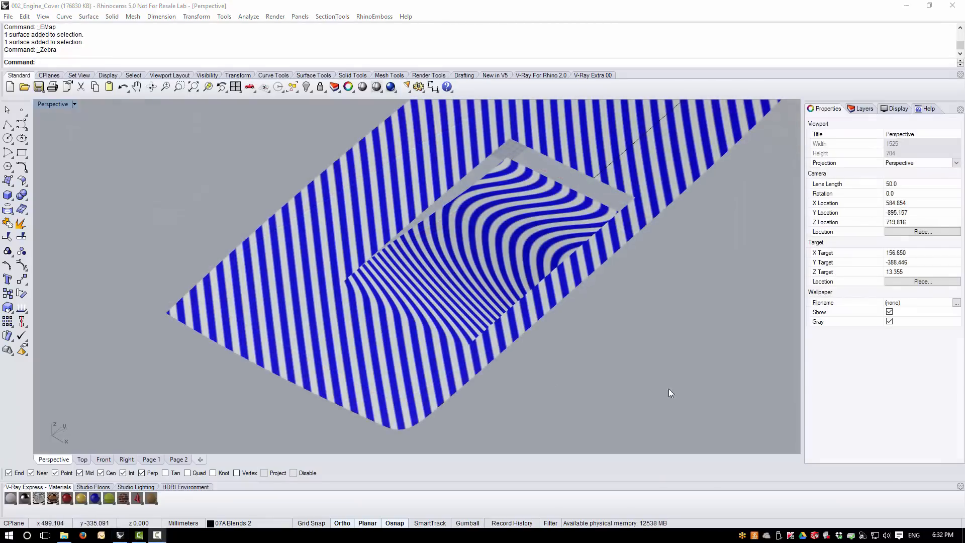
# Inspect the thinnest vertical zebra stripes where the lowered surface meets the cover, leaving nothing selected.
pyautogui.moveTo(668, 389); pyautogui.dragTo(649, 362, button='right')
pyautogui.moveTo(490, 336); pyautogui.dragTo(459, 346, button='right')
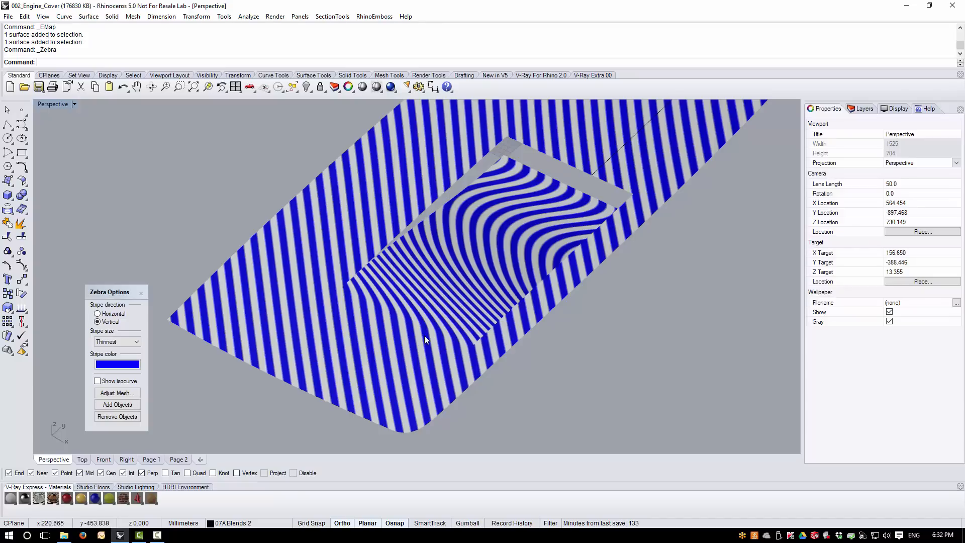
pyautogui.click(433, 315)
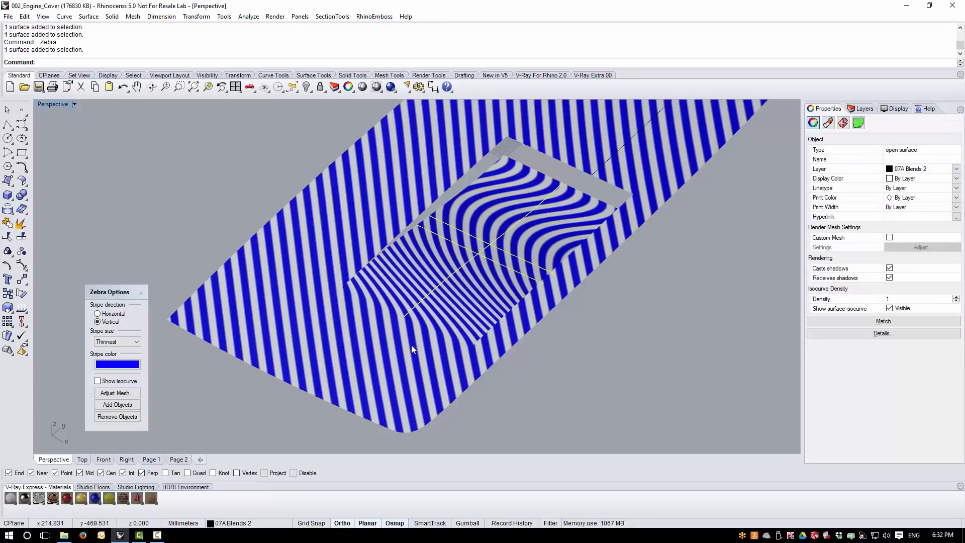
pyautogui.click(551, 378)
pyautogui.moveTo(551, 378); pyautogui.dragTo(538, 381, button='right')
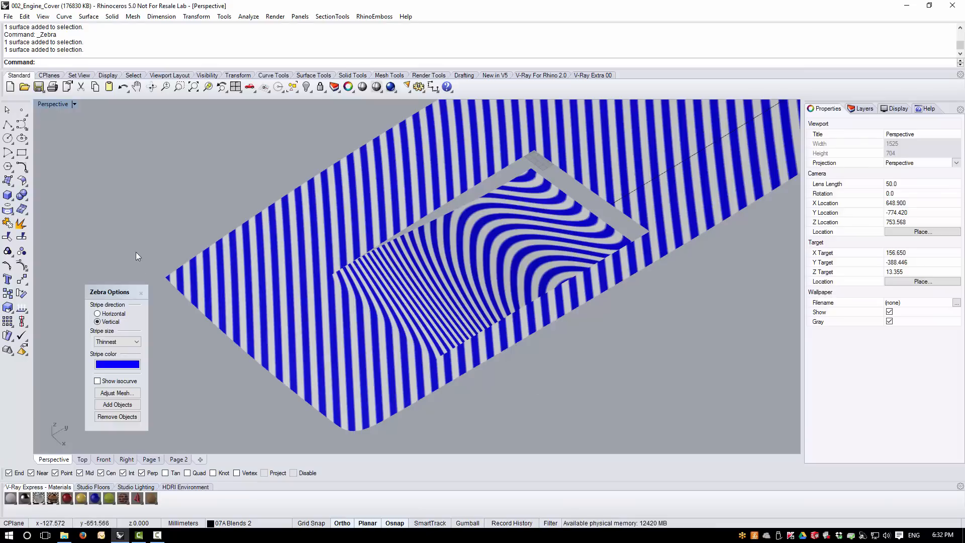
# Close the Zebra analysis and examine where the lowered rectangular surface meets the cover.
pyautogui.click(141, 294)
pyautogui.moveTo(151, 295); pyautogui.dragTo(254, 280, button='right')
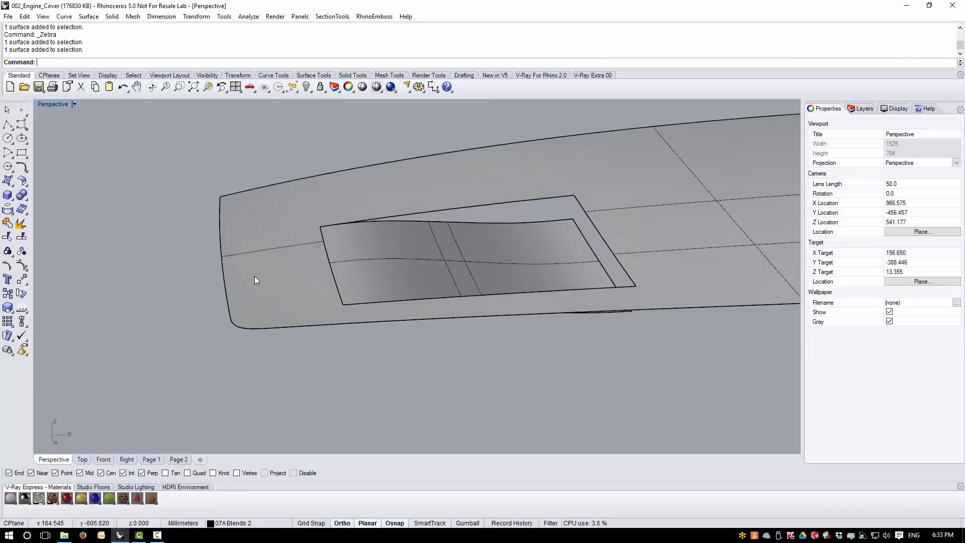
pyautogui.click(248, 17)
pyautogui.moveTo(259, 41)
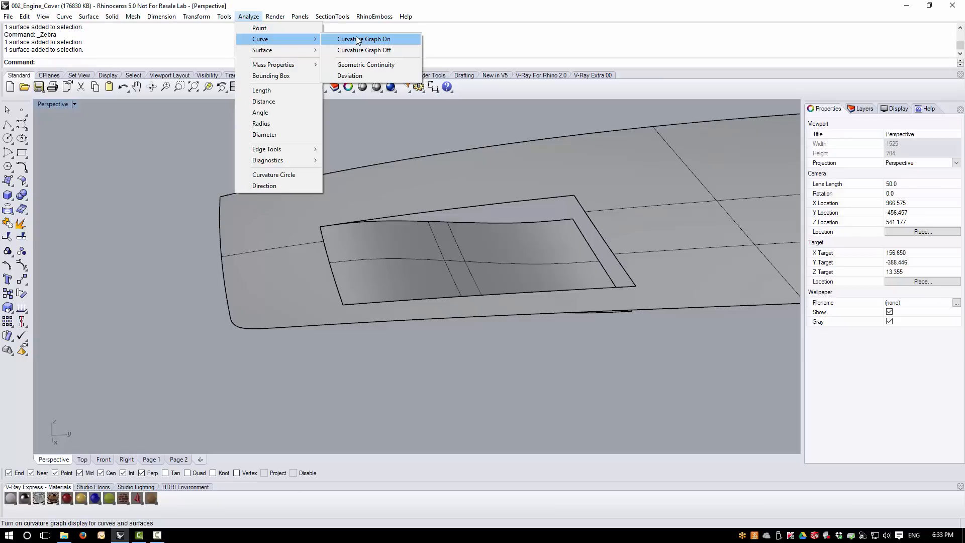
pyautogui.click(252, 16)
pyautogui.moveTo(340, 205)
pyautogui.mouseDown(button='right')
pyautogui.moveTo(334, 222)
pyautogui.moveTo(343, 213)
pyautogui.mouseUp(button='right')
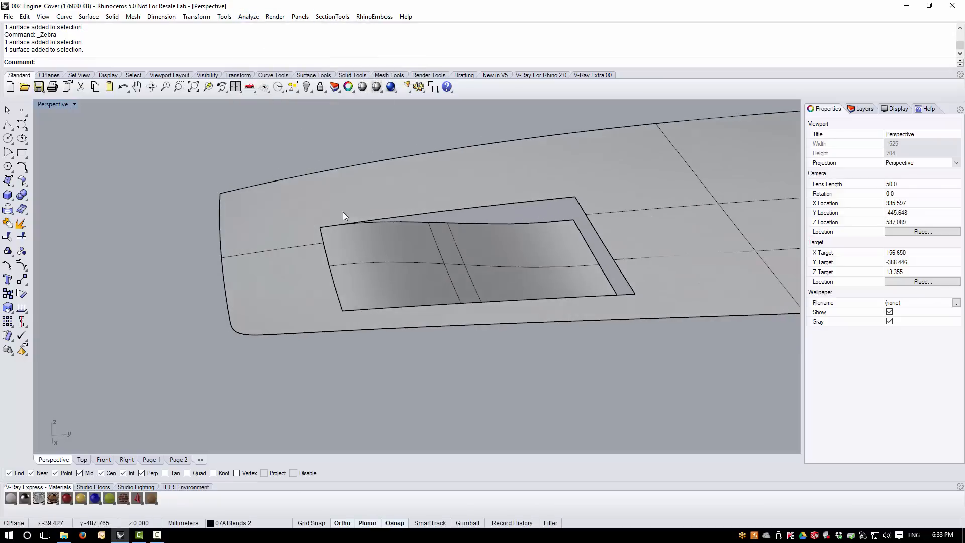
# Extract a U-direction isocurve from the cover that ends at its shared edge with the rectangular surface.
pyautogui.scroll(3, 333, 300)
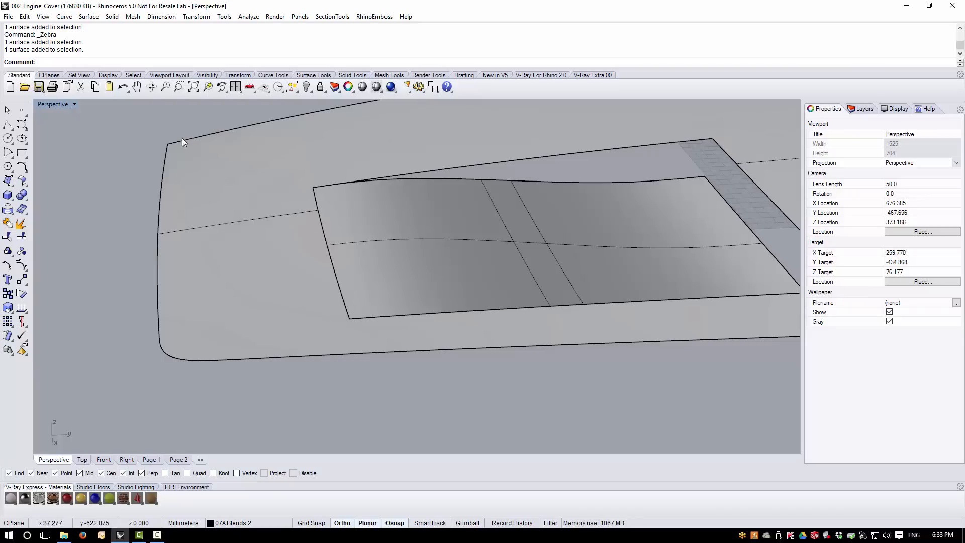
pyautogui.click(67, 18)
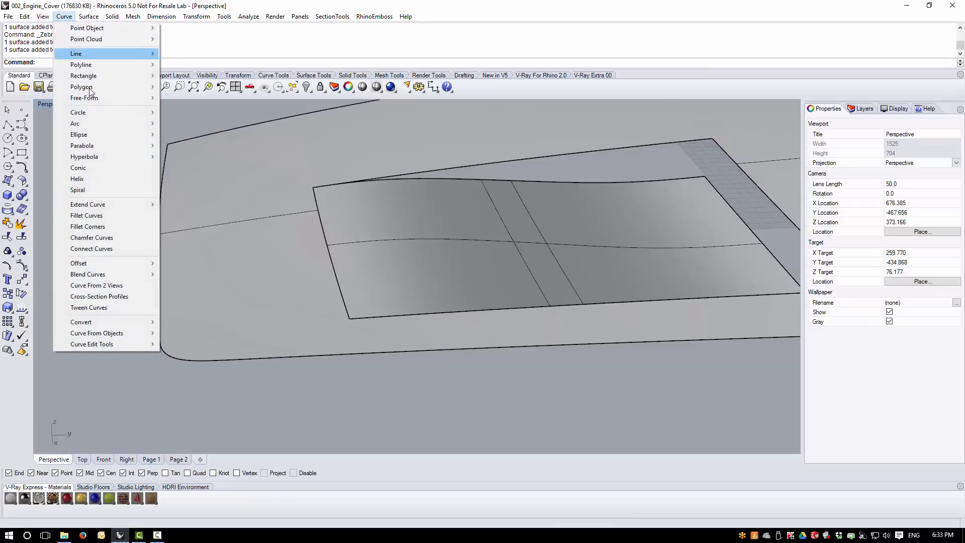
pyautogui.moveTo(121, 333)
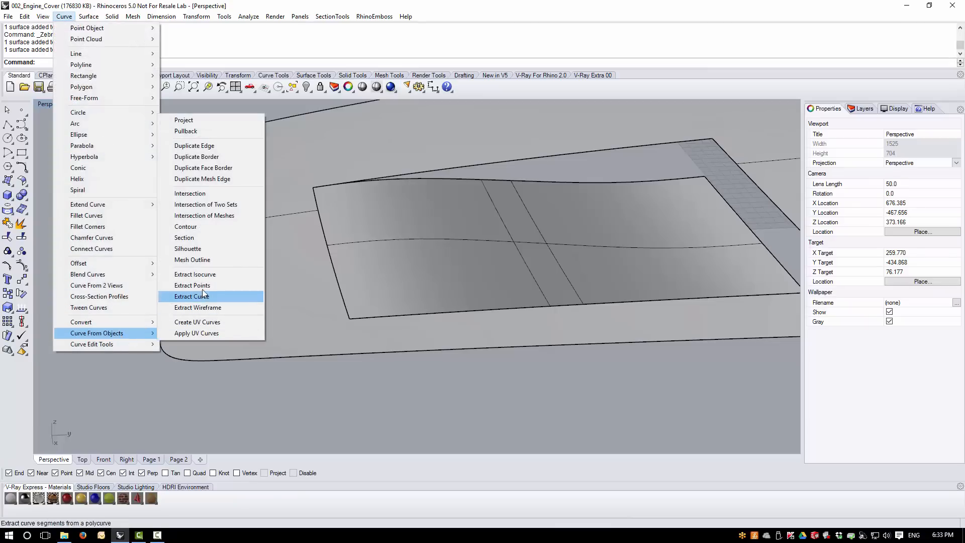
pyautogui.click(196, 274)
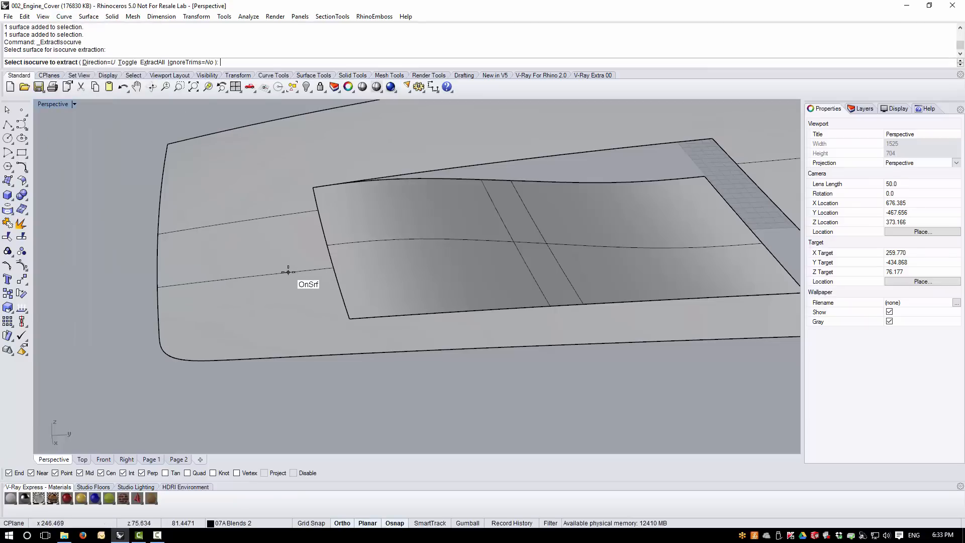
pyautogui.click(288, 271)
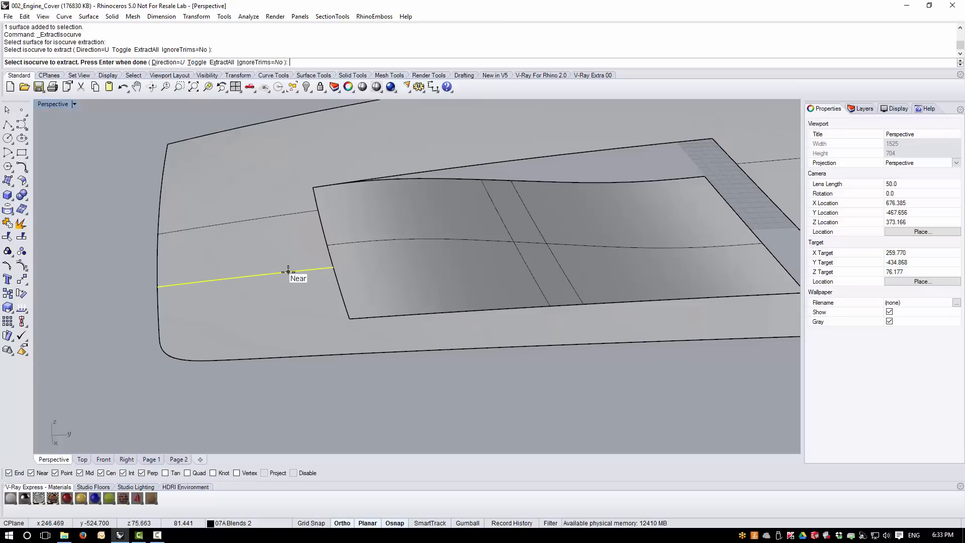
pyautogui.press('Return')
# Extract the matching U-direction isocurve from the rectangular surface, starting at the end of the cover's extracted isocurve.
pyautogui.click(418, 292)
pyautogui.rightClick(418, 291)
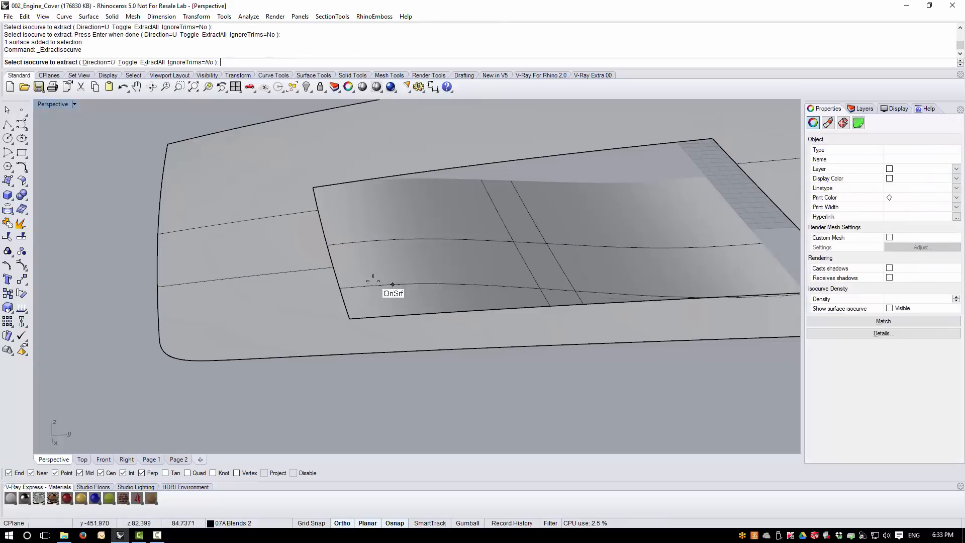
pyautogui.click(344, 267)
pyautogui.press('Return')
pyautogui.click(126, 282)
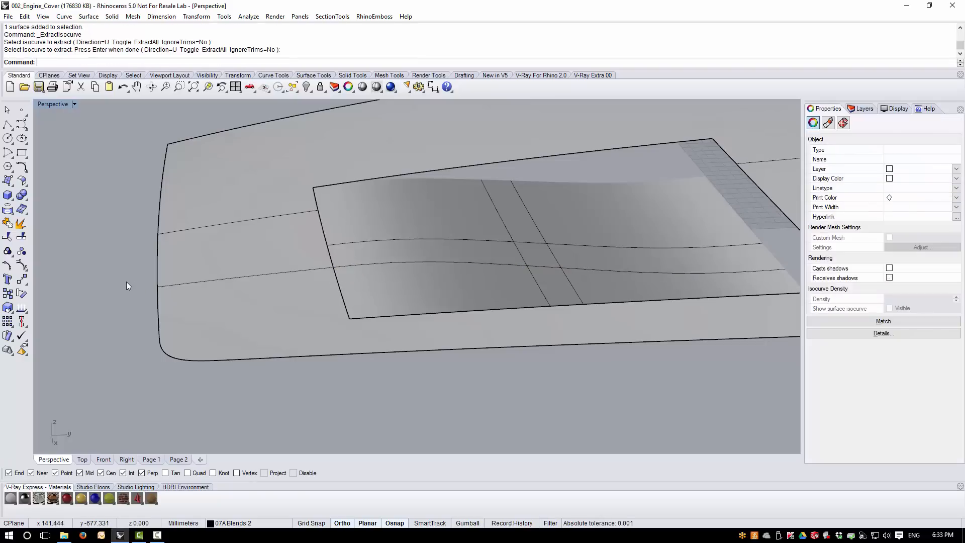
# Check the geometric continuity between the two extracted isocurves where they meet at the shared edge.
pyautogui.click(251, 19)
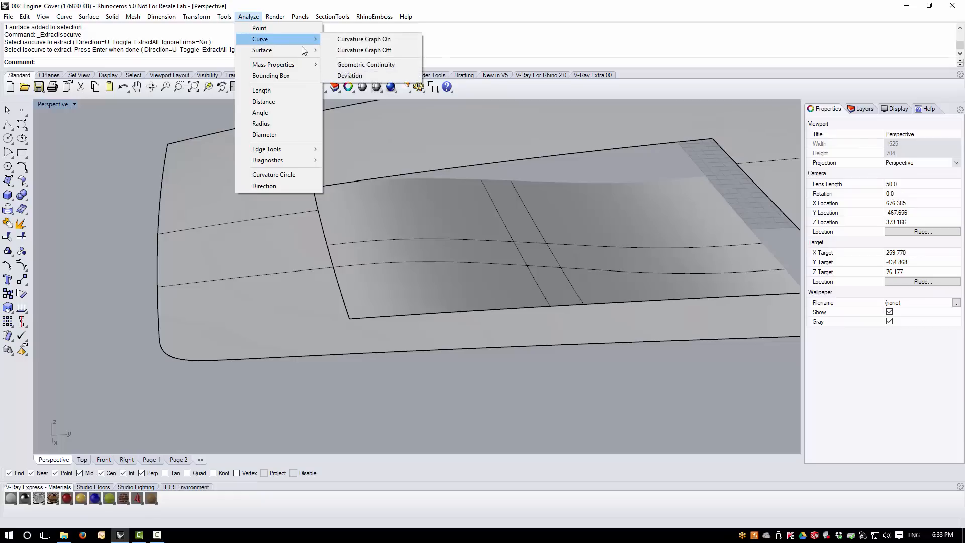
pyautogui.click(360, 65)
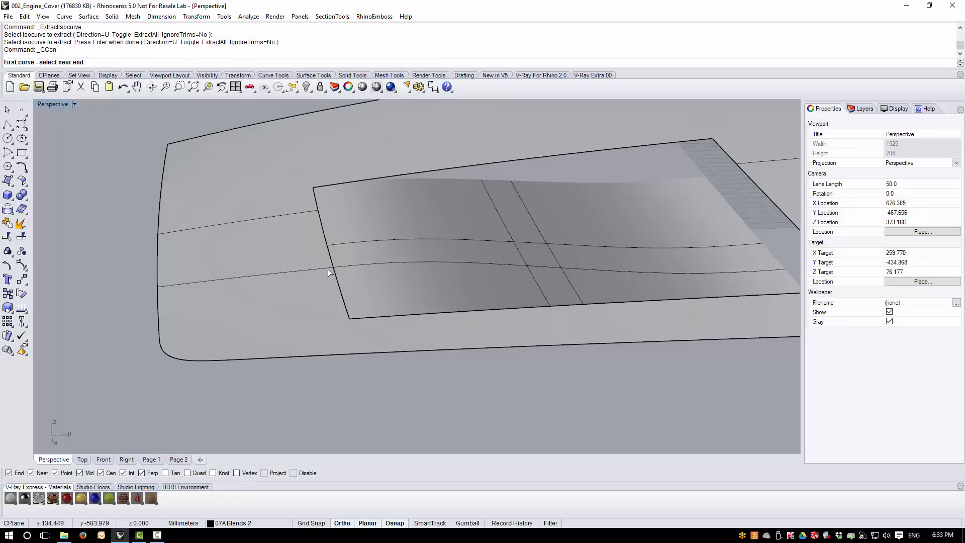
pyautogui.click(328, 269)
pyautogui.click(340, 267)
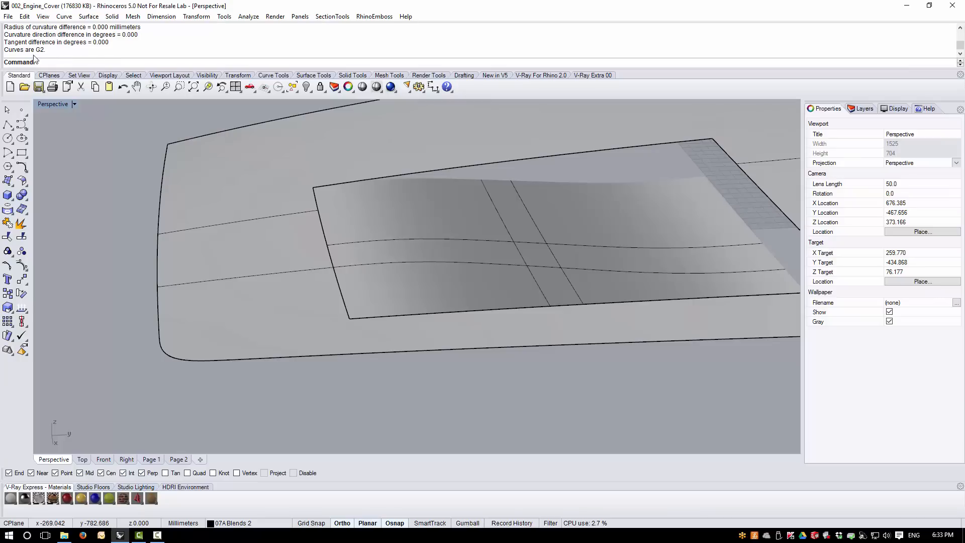
pyautogui.moveTo(335, 251); pyautogui.dragTo(364, 287, button='right')
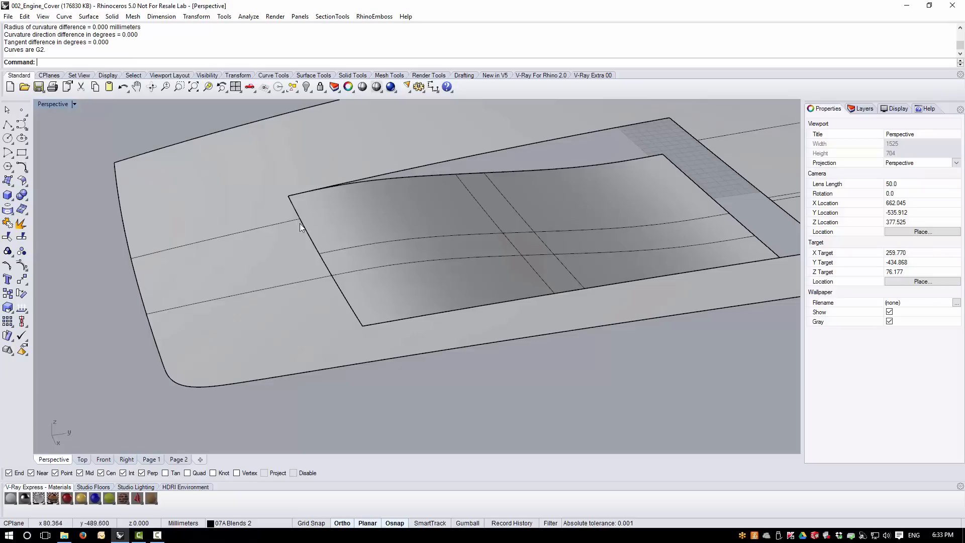
# Turn on the control points of both extracted isocurves.
pyautogui.click(350, 272)
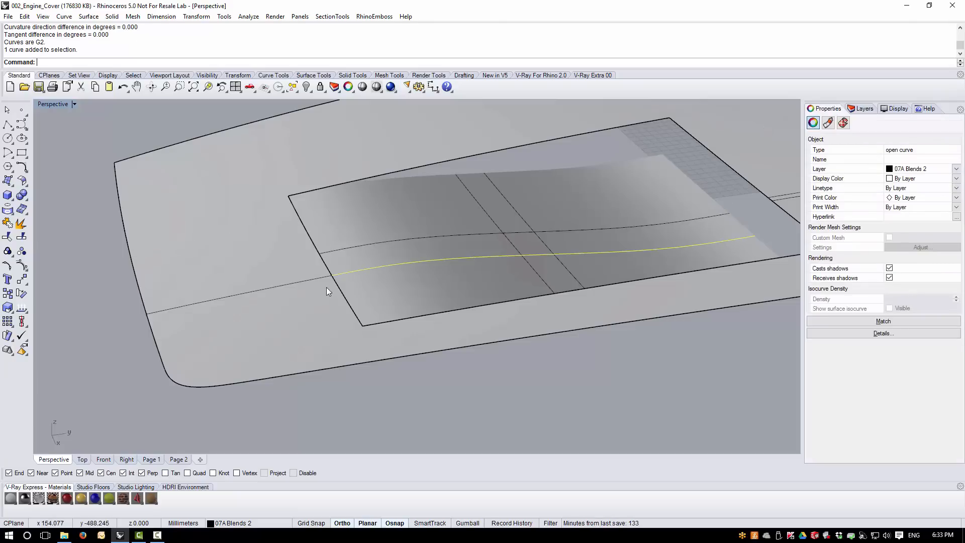
pyautogui.click(321, 279)
pyautogui.click(366, 307)
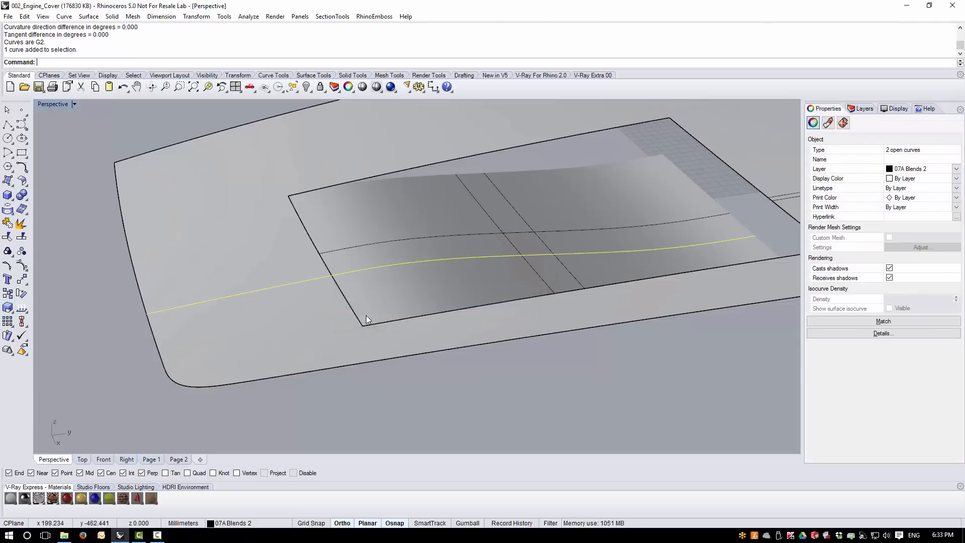
pyautogui.moveTo(366, 315); pyautogui.dragTo(217, 318, button='right')
pyautogui.click(20, 266)
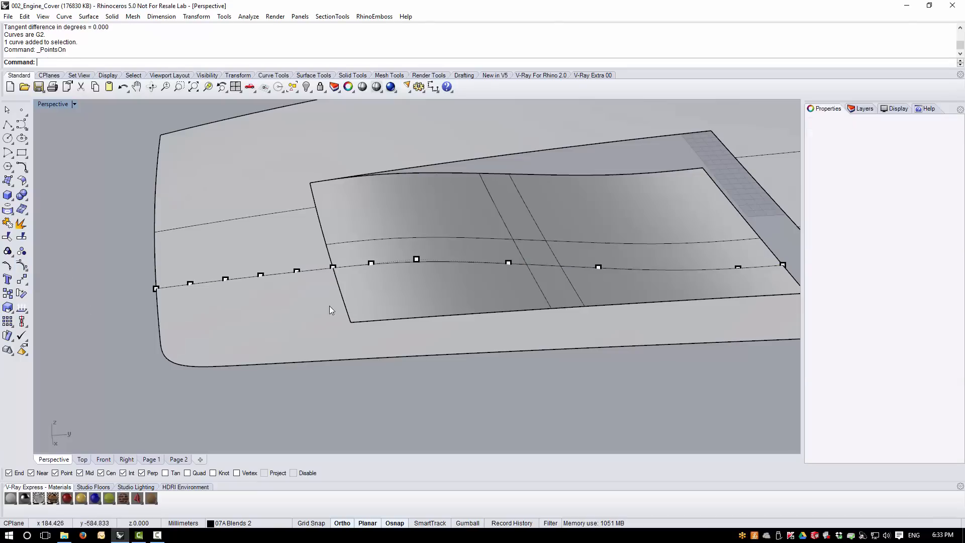
# Select the five control points centred on the isocurves' shared end and examine their alignment across the edge.
pyautogui.moveTo(270, 303); pyautogui.dragTo(240, 167, button='right')
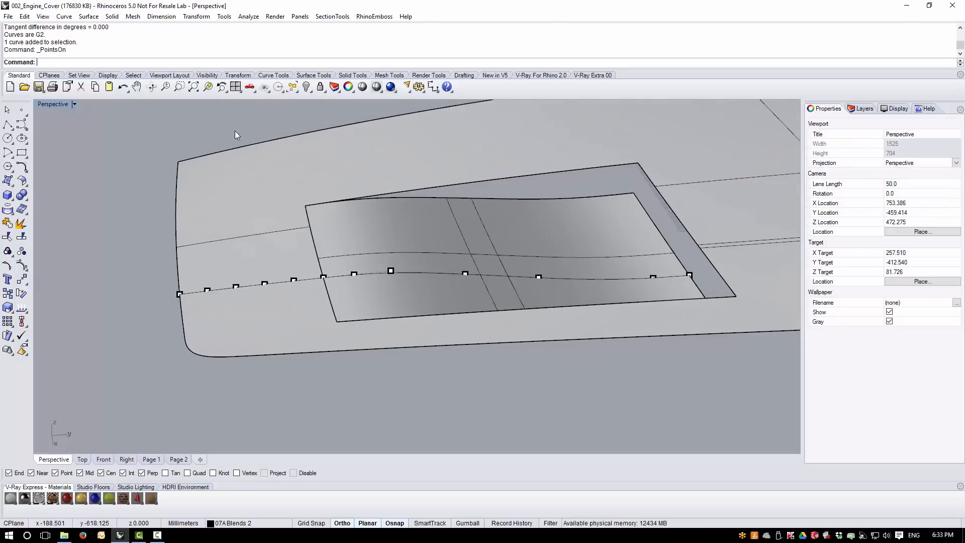
pyautogui.moveTo(234, 131); pyautogui.dragTo(404, 293)
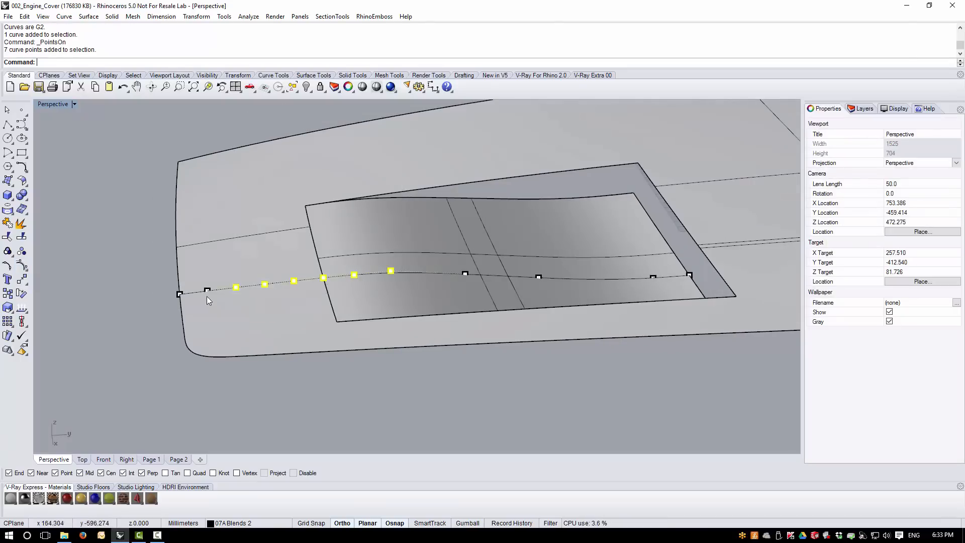
pyautogui.keyDown('ctrl'); pyautogui.click(236, 288); pyautogui.keyUp('ctrl')
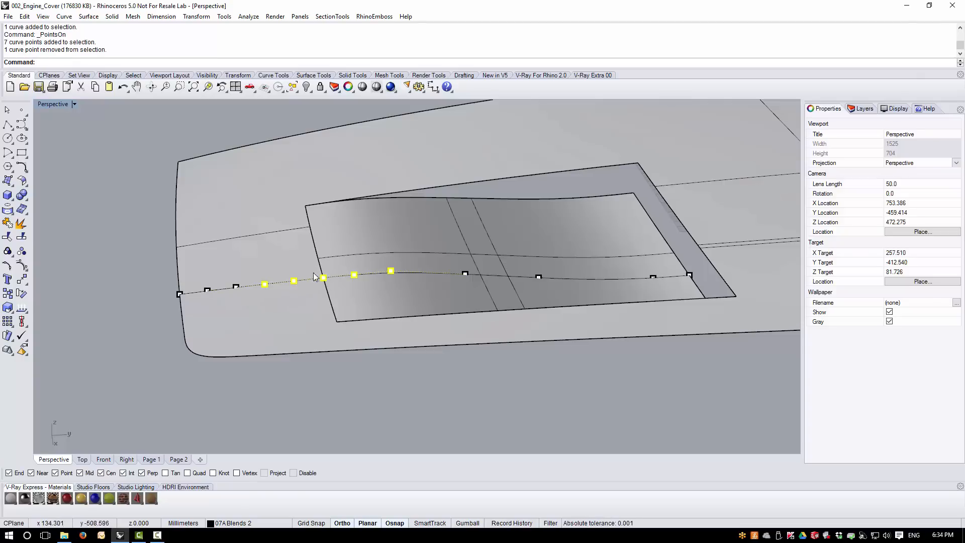
pyautogui.moveTo(290, 306); pyautogui.dragTo(280, 287, button='right')
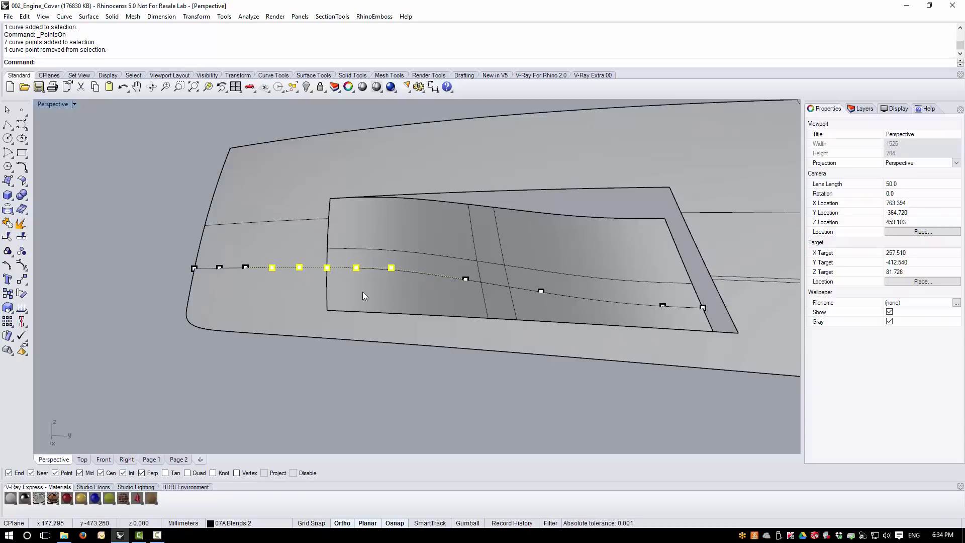
pyautogui.moveTo(357, 296); pyautogui.dragTo(349, 328, button='right')
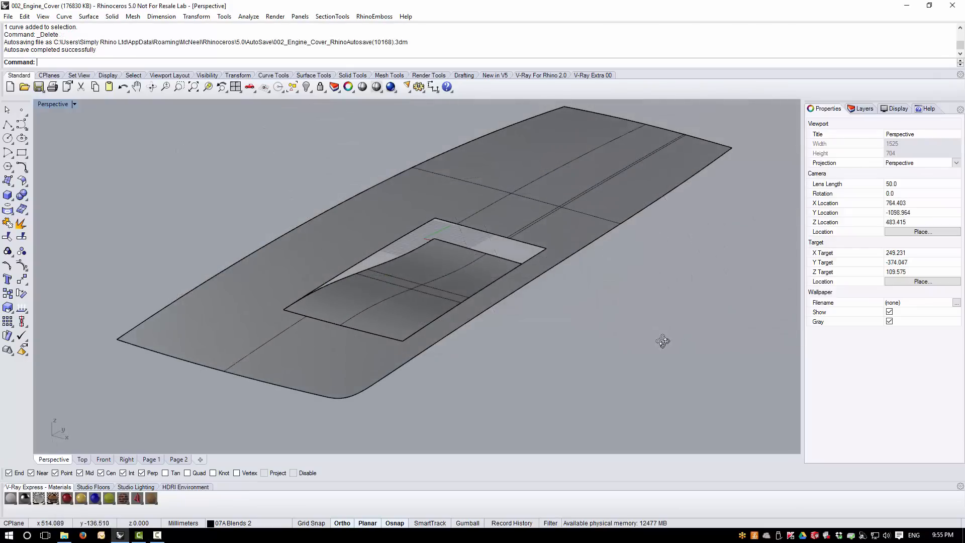
# Measure the distance from the opening's far corner to the matching corner of the lowered surface, and examine the gap around it.
pyautogui.moveTo(654, 322); pyautogui.dragTo(500, 259, button='right')
pyautogui.scroll(4, 529, 206)
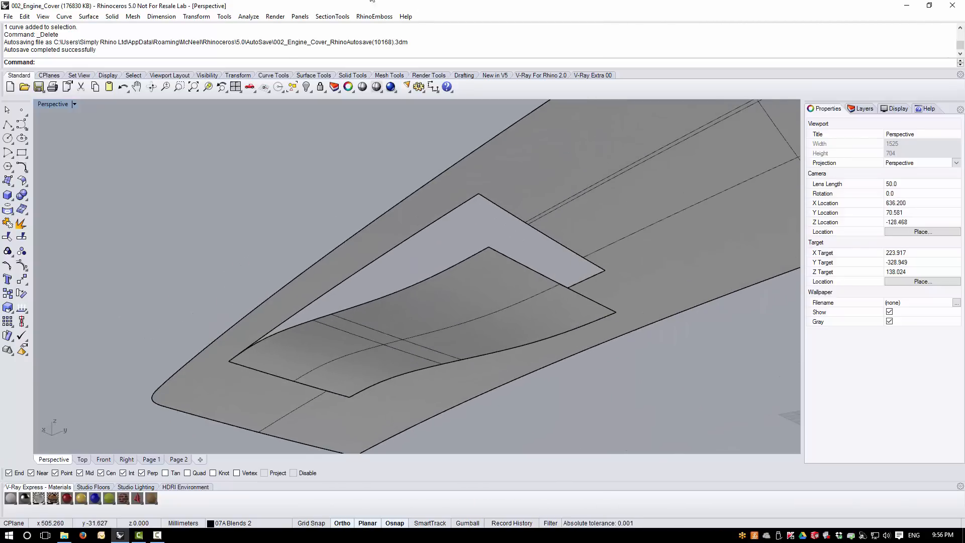
pyautogui.click(249, 16)
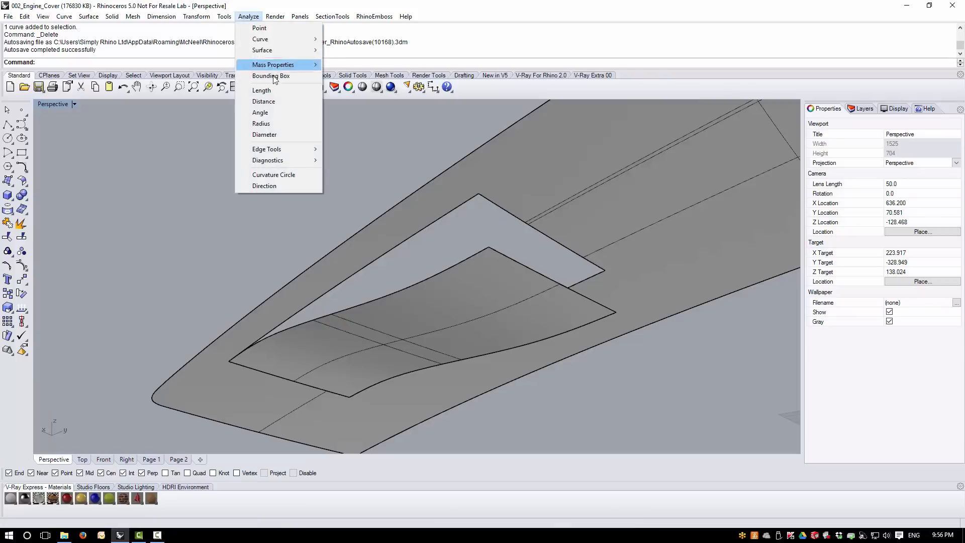
pyautogui.click(274, 101)
pyautogui.click(479, 194)
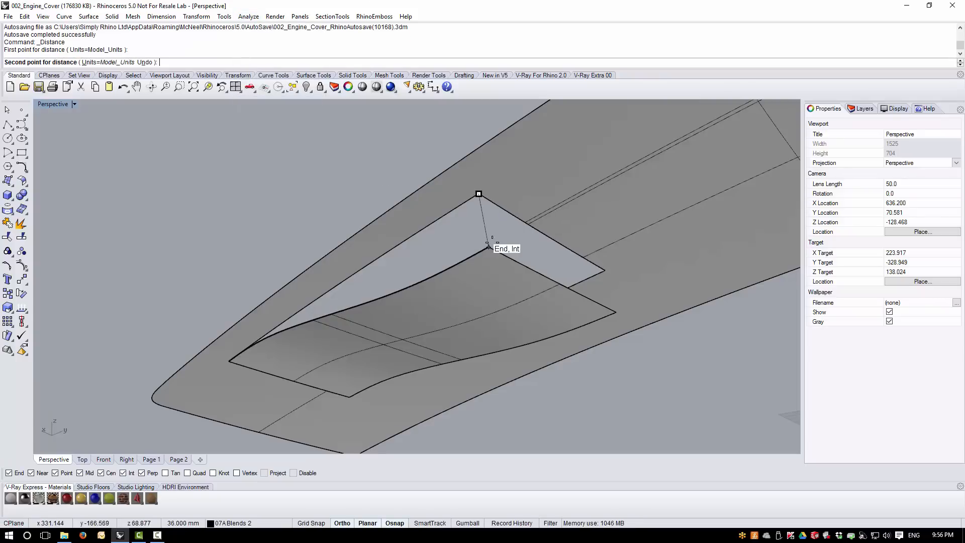
pyautogui.click(488, 247)
pyautogui.moveTo(493, 328); pyautogui.dragTo(478, 288, button='right')
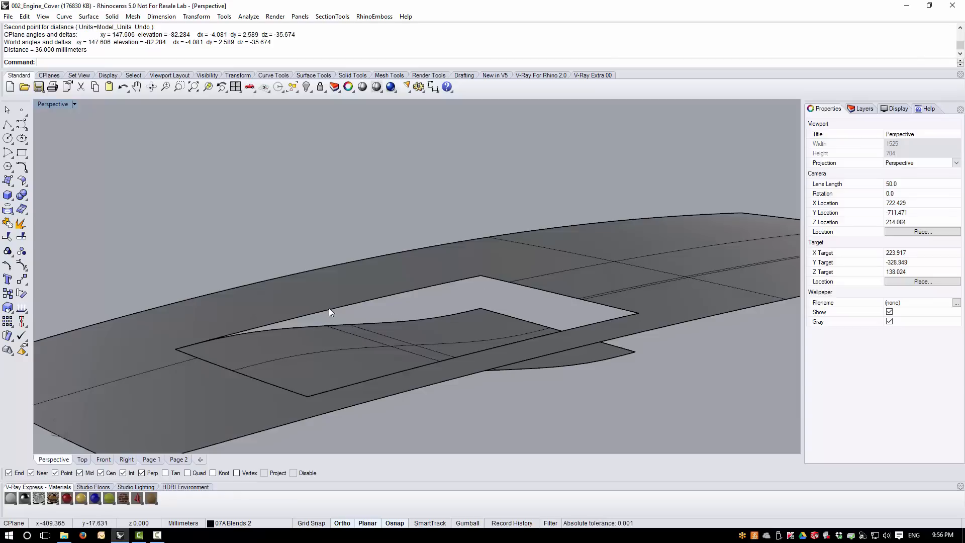
pyautogui.moveTo(584, 445); pyautogui.dragTo(644, 411, button='right')
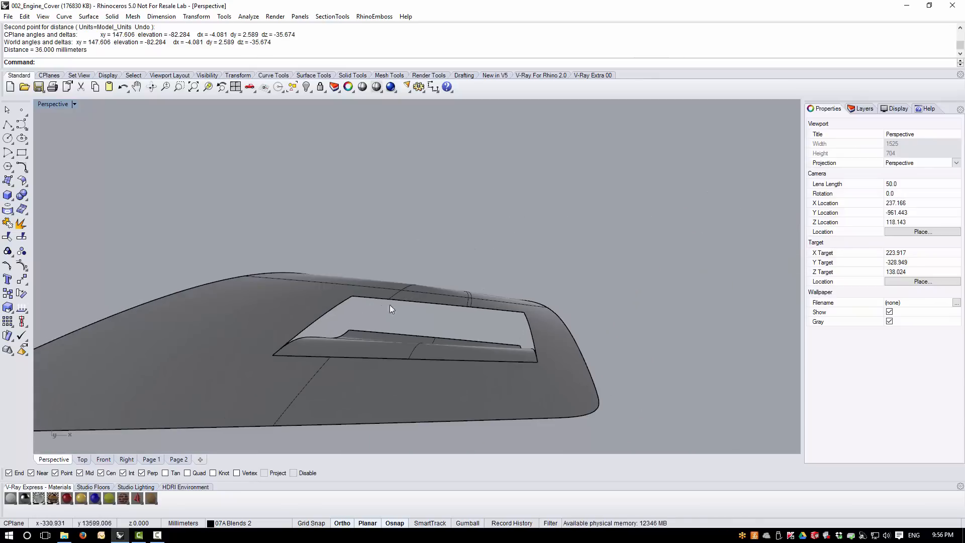
pyautogui.moveTo(517, 320); pyautogui.dragTo(327, 244, button='right')
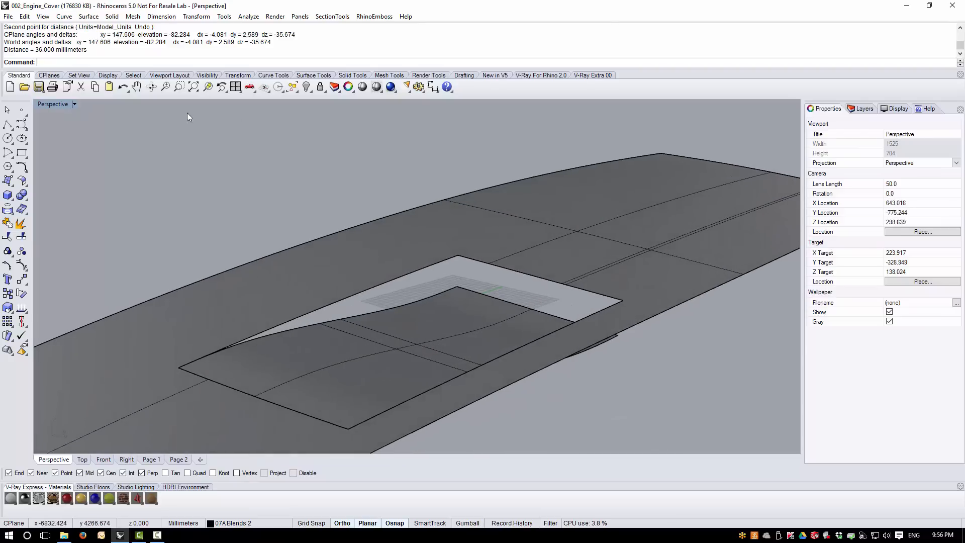
# Draw a vertical 50 mm line in the maximized Top view, in the empty space beside the cover.
pyautogui.doubleClick(63, 103)
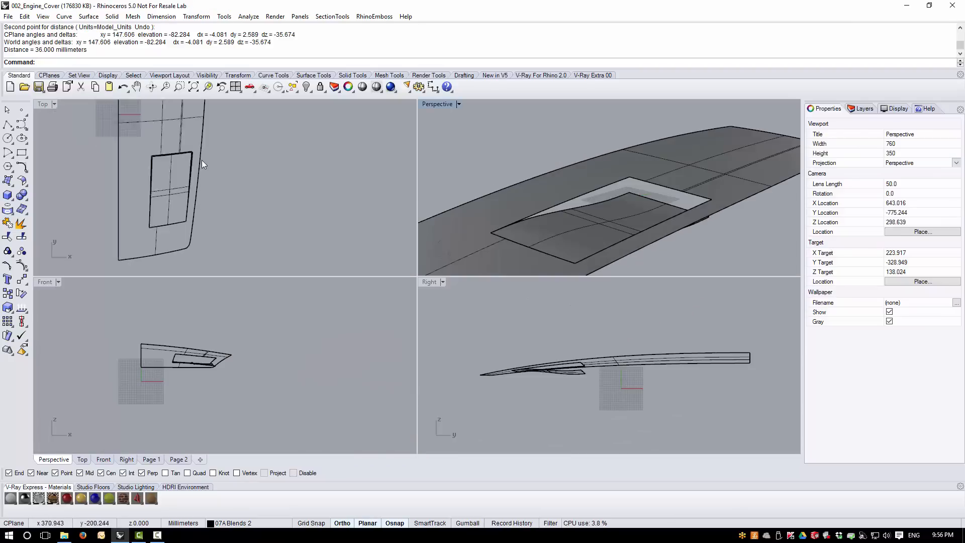
pyautogui.doubleClick(43, 105)
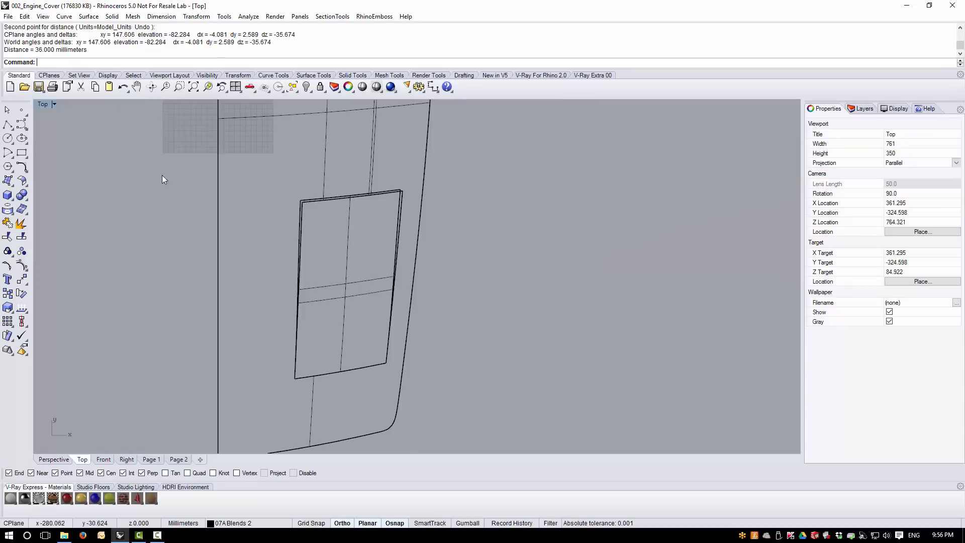
pyautogui.click(9, 128)
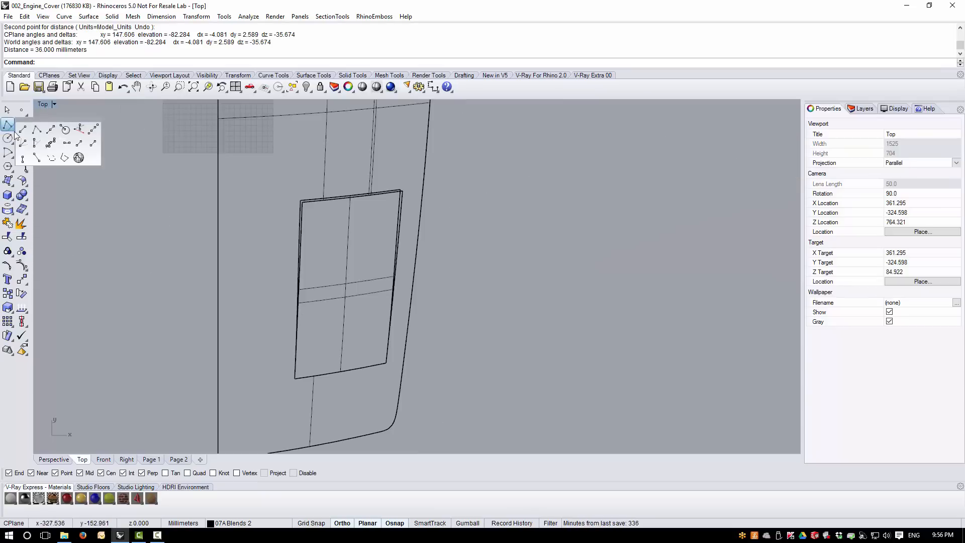
pyautogui.click(23, 130)
pyautogui.click(474, 257)
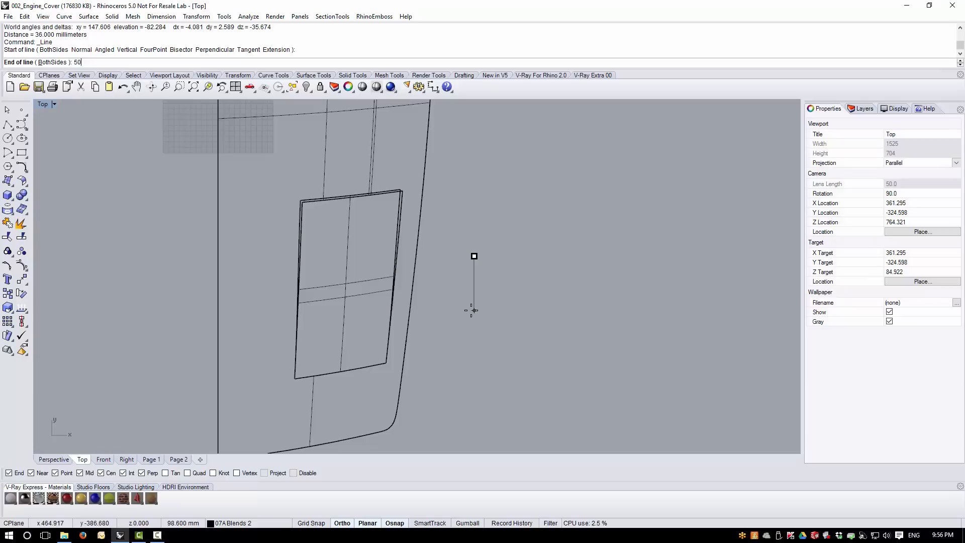
pyautogui.press('Return')
pyautogui.click(471, 310)
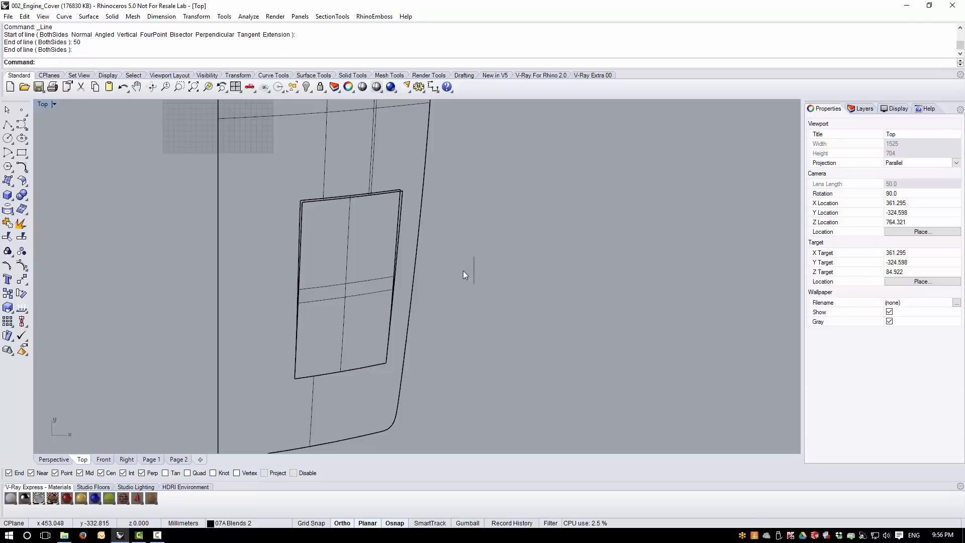
# Place a point object at the upper end of the 50 mm line and select the line.
pyautogui.scroll(4, 463, 271)
pyautogui.click(21, 111)
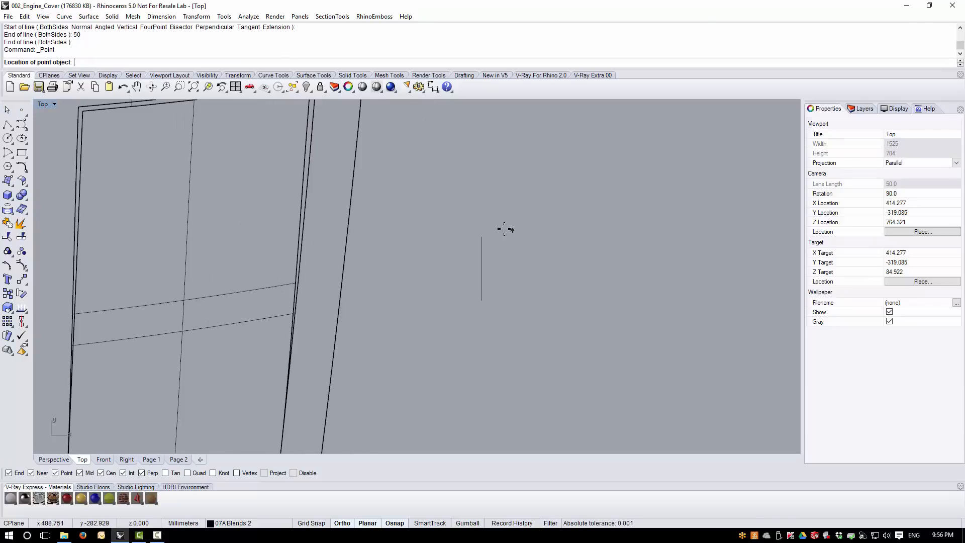
pyautogui.click(482, 236)
pyautogui.click(482, 261)
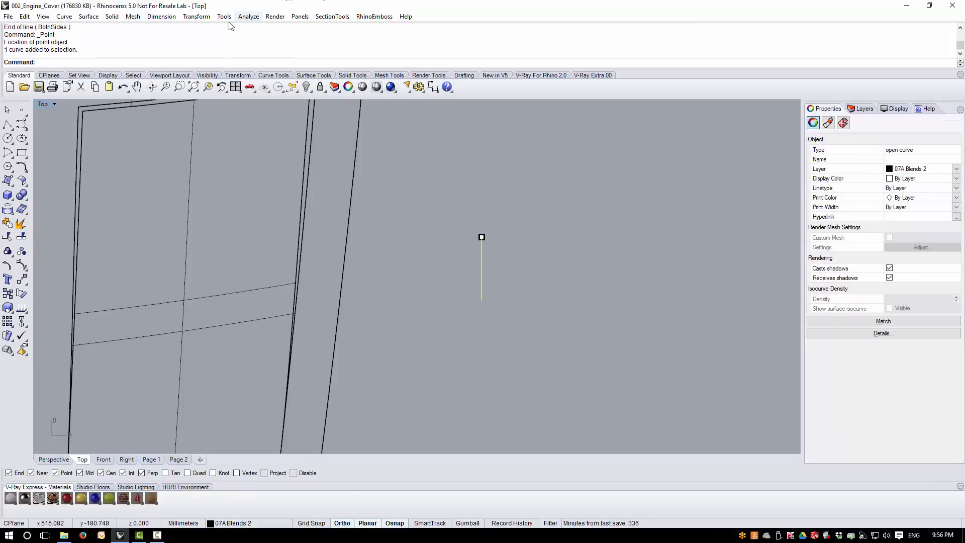
# Rotate the 50 mm line by -10 degrees about the point object at its upper end.
pyautogui.click(196, 16)
pyautogui.click(220, 58)
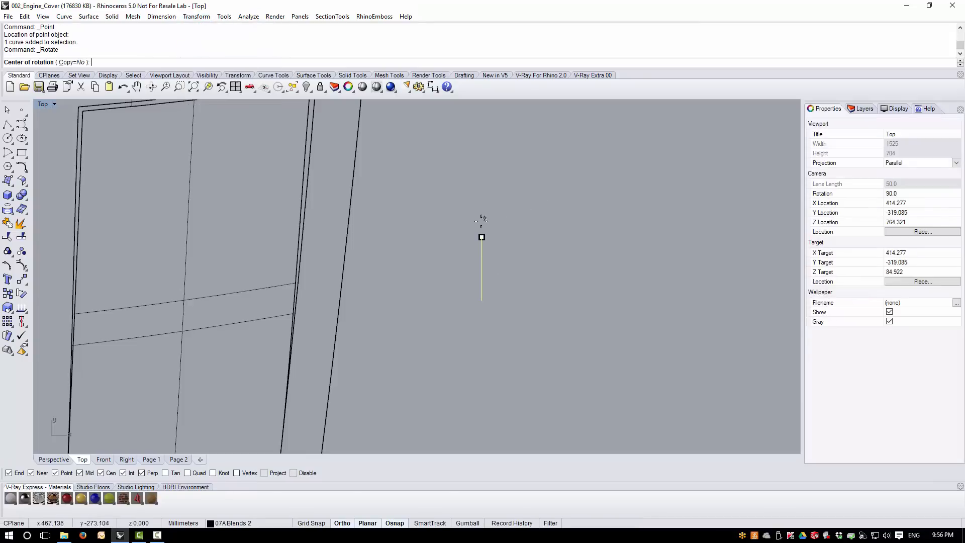
pyautogui.click(481, 237)
pyautogui.click(482, 327)
pyautogui.write('-')
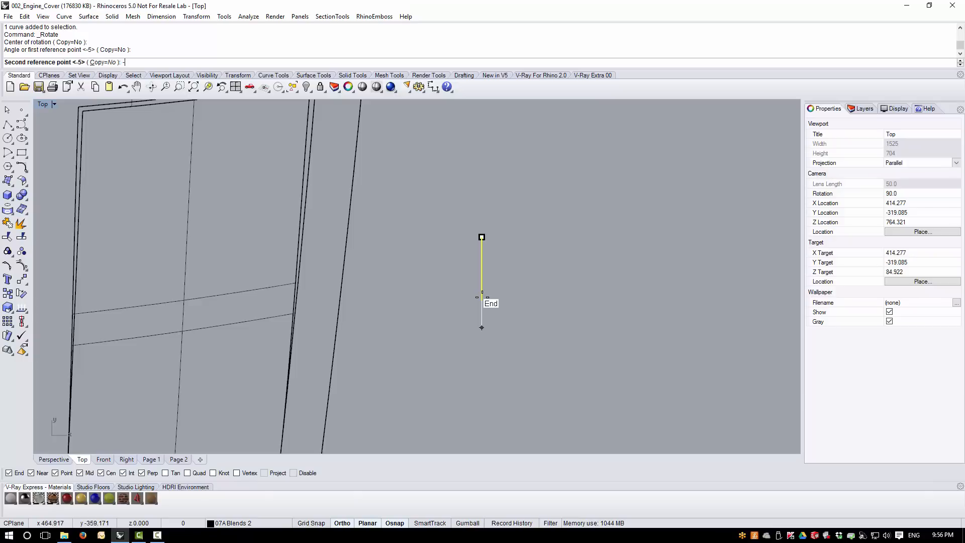
pyautogui.write('10')
pyautogui.press('Return')
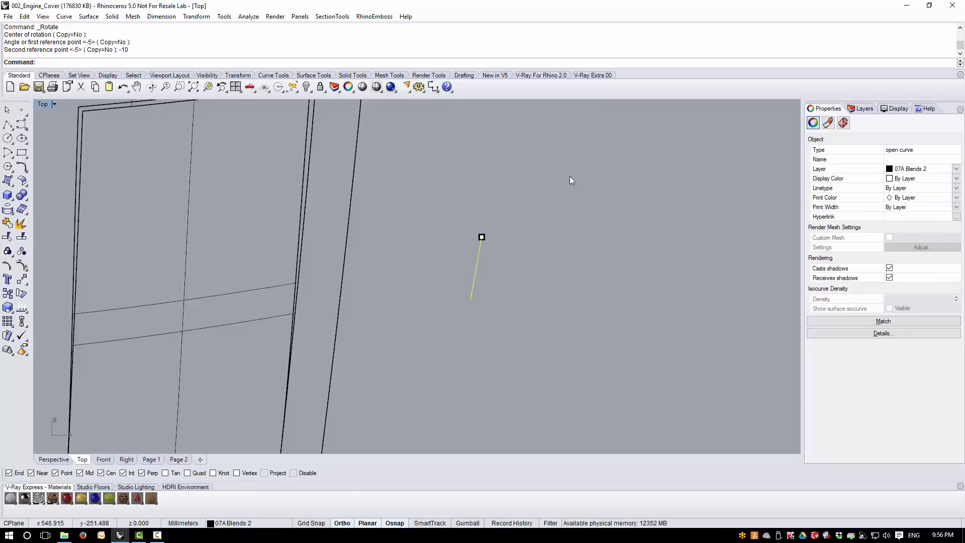
pyautogui.scroll(2, 487, 262)
pyautogui.click(609, 246)
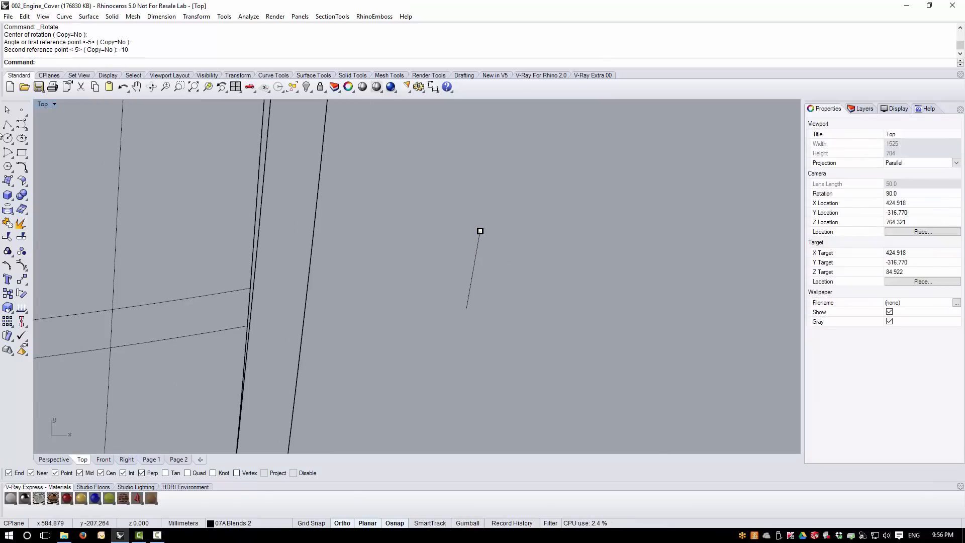
# Examine the slanted line's position relative to the cover opening in the Top and Perspective views, ending in a maximized Perspective view.
pyautogui.doubleClick(42, 105)
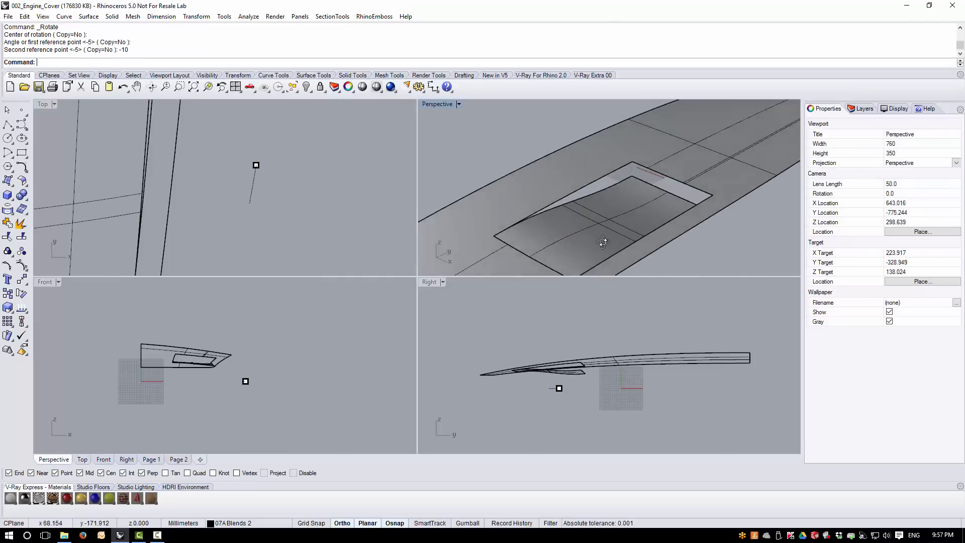
pyautogui.click(43, 105)
pyautogui.scroll(-14, 279, 188)
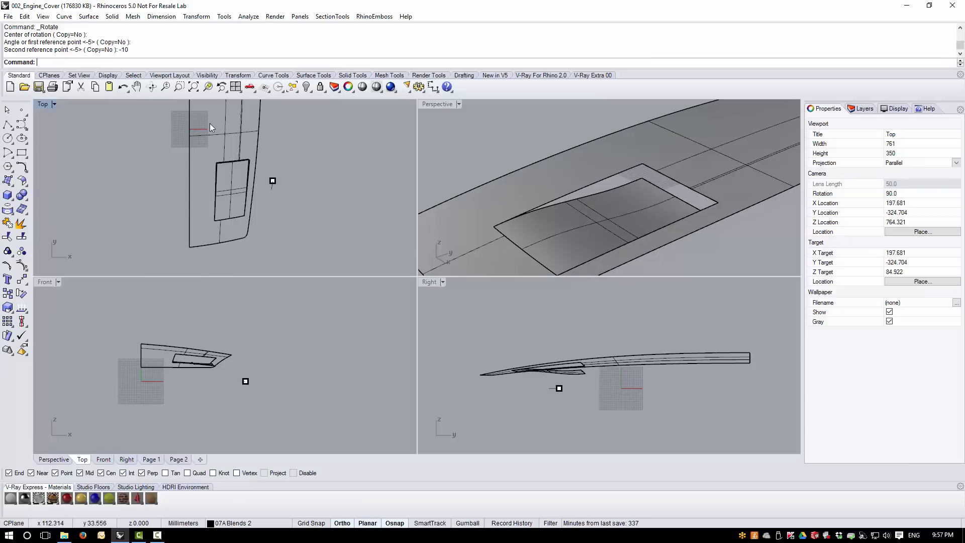
pyautogui.scroll(4, 210, 123)
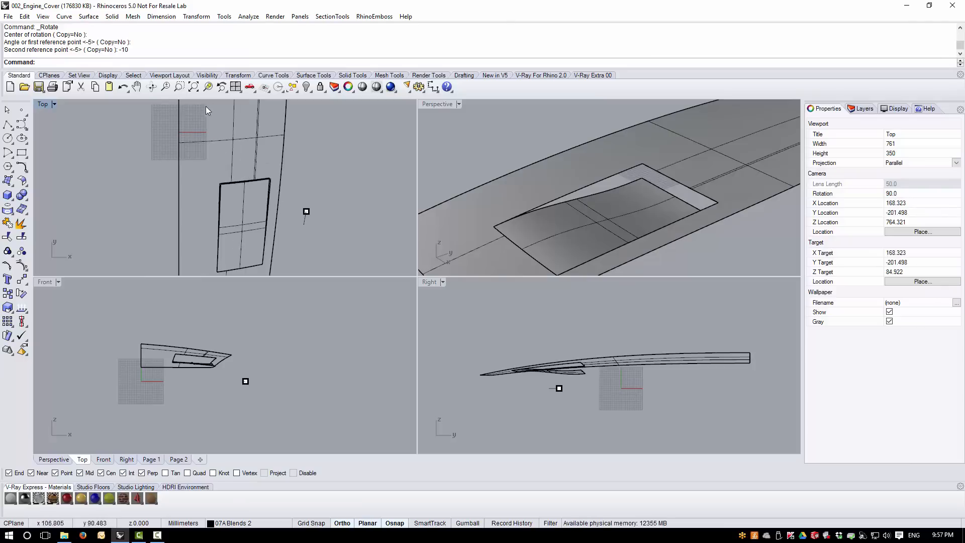
pyautogui.scroll(-9, 594, 205)
pyautogui.moveTo(590, 205); pyautogui.dragTo(586, 179, button='right')
pyautogui.moveTo(656, 218); pyautogui.dragTo(641, 229, button='right')
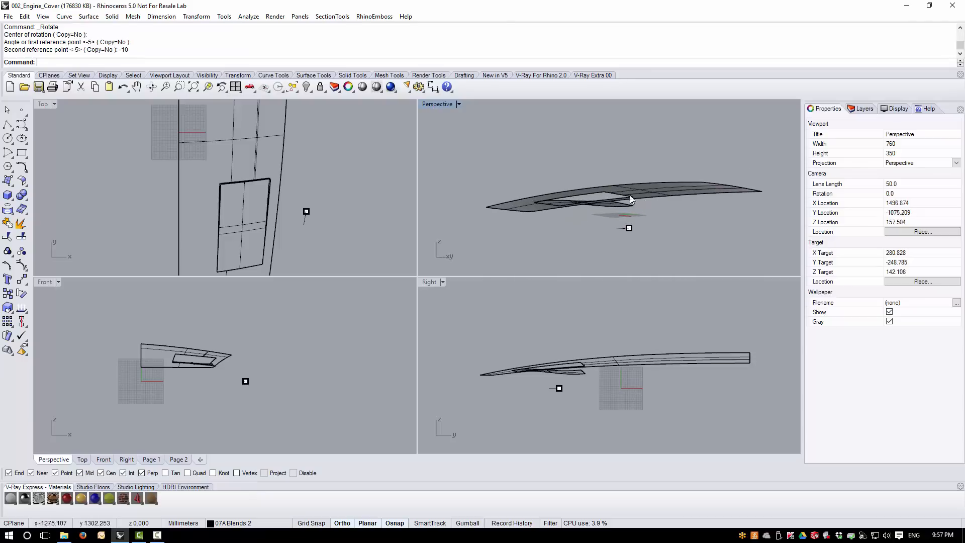
pyautogui.doubleClick(445, 105)
pyautogui.moveTo(486, 347); pyautogui.dragTo(466, 381, button='right')
pyautogui.scroll(6, 468, 380)
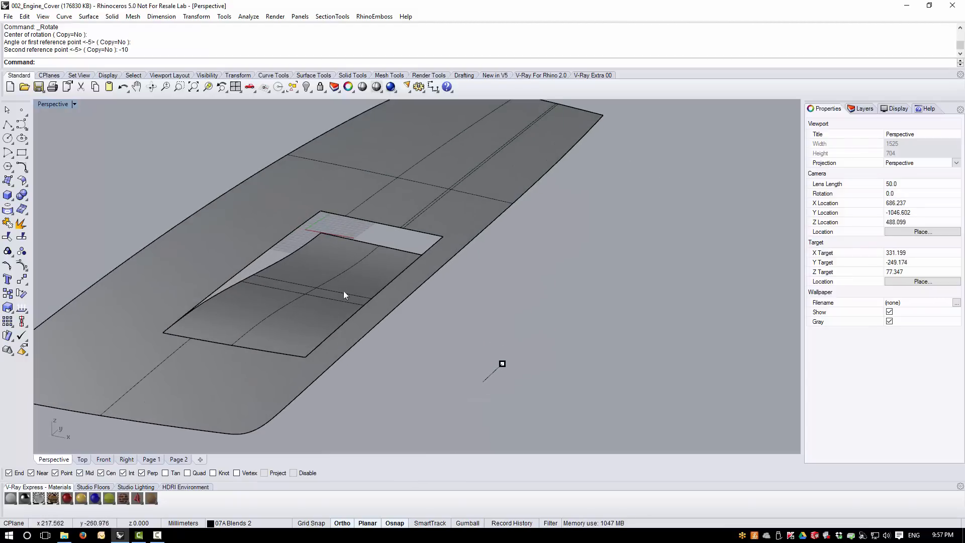
pyautogui.moveTo(214, 305); pyautogui.dragTo(394, 317, button='right')
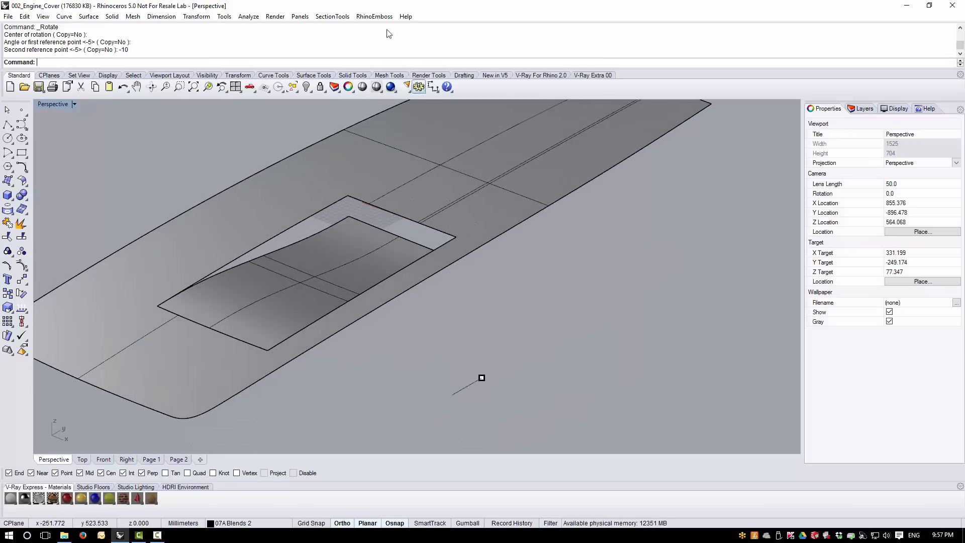
# Orient a copy of the slanted line perpendicular to the opening's far short edge, with its point-object end at the inner corner.
pyautogui.click(203, 19)
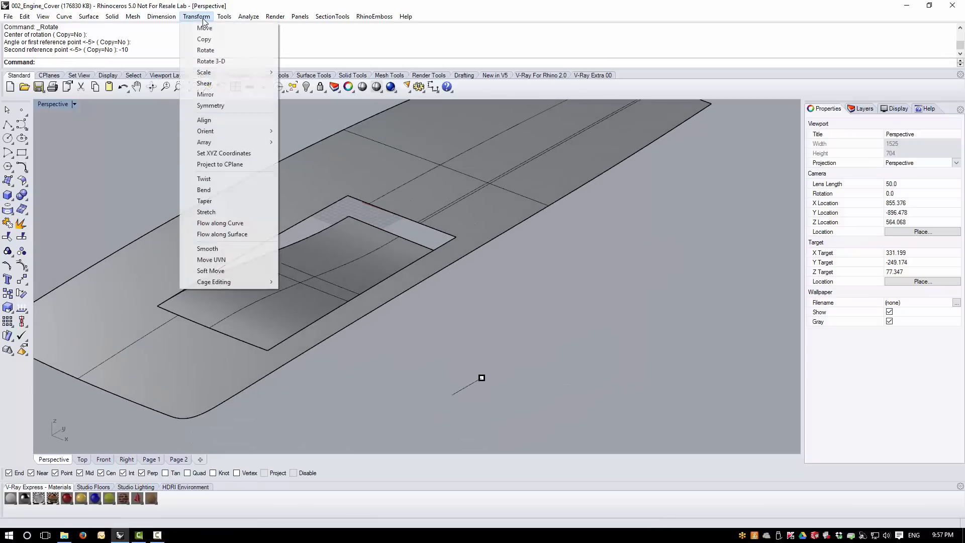
pyautogui.moveTo(227, 131)
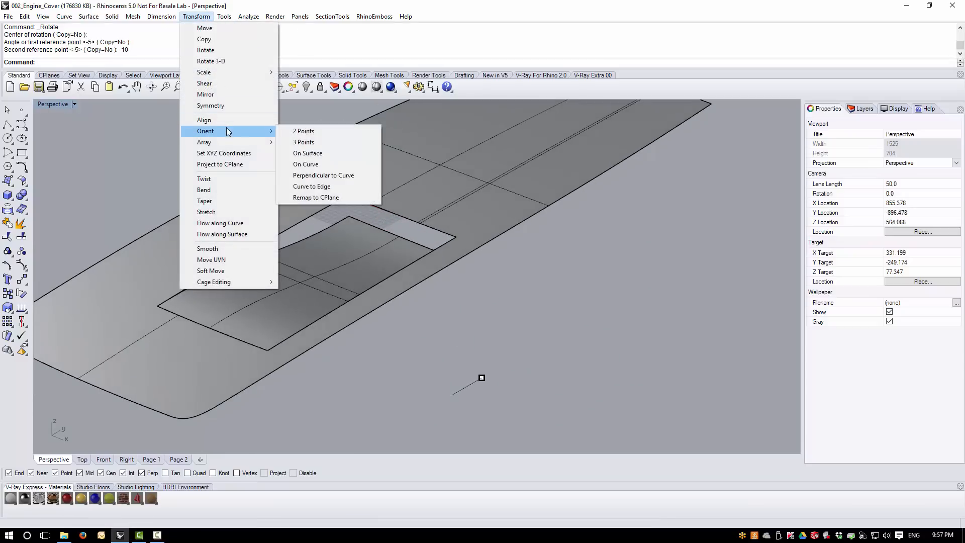
pyautogui.click(328, 177)
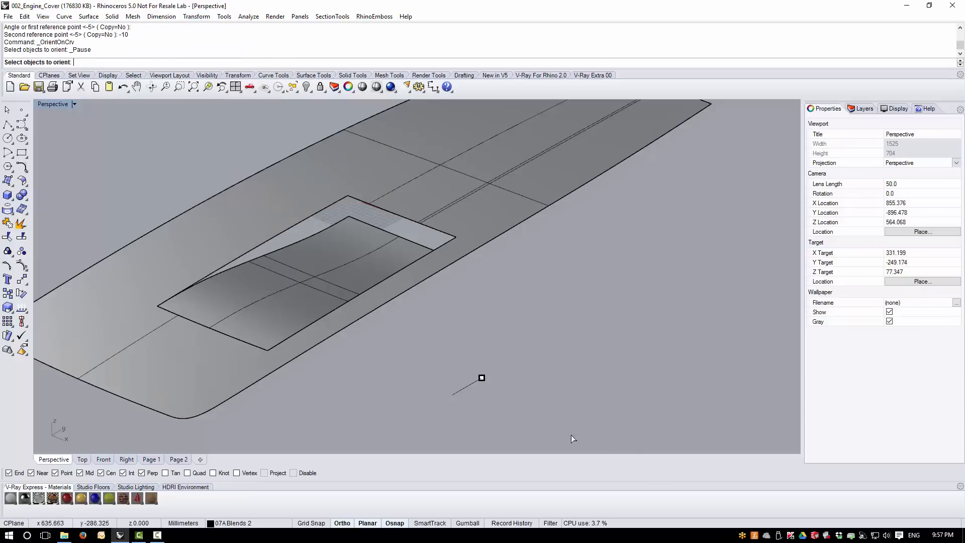
pyautogui.scroll(2, 483, 382)
pyautogui.click(469, 385)
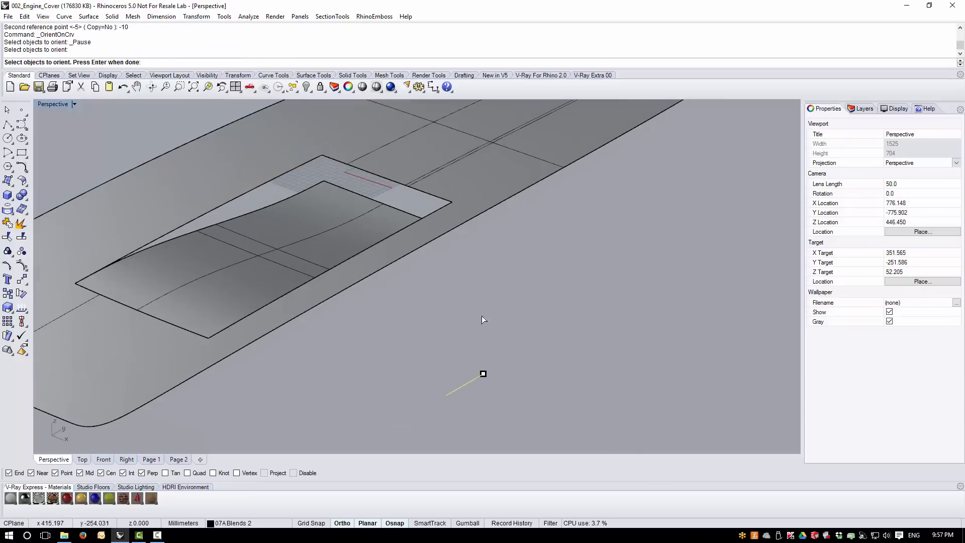
pyautogui.press('Return')
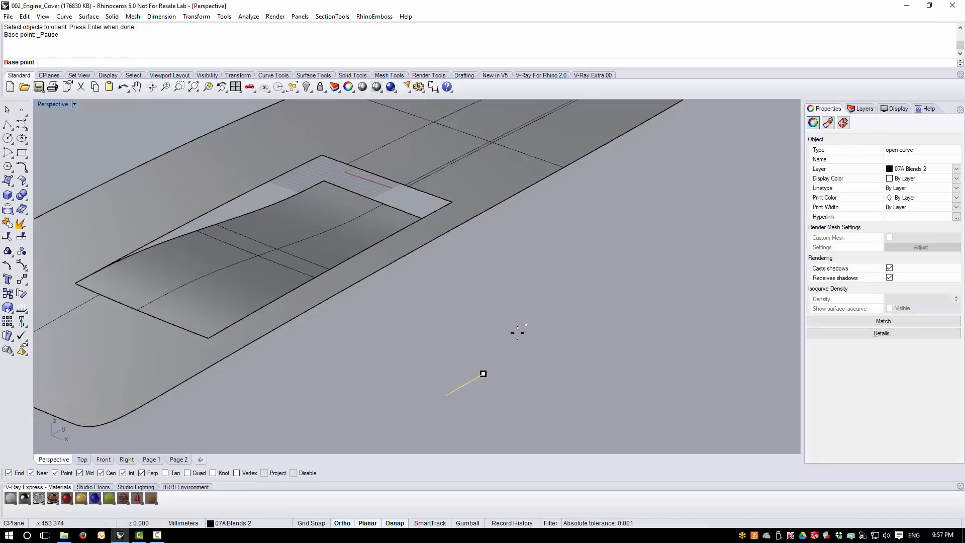
pyautogui.click(484, 373)
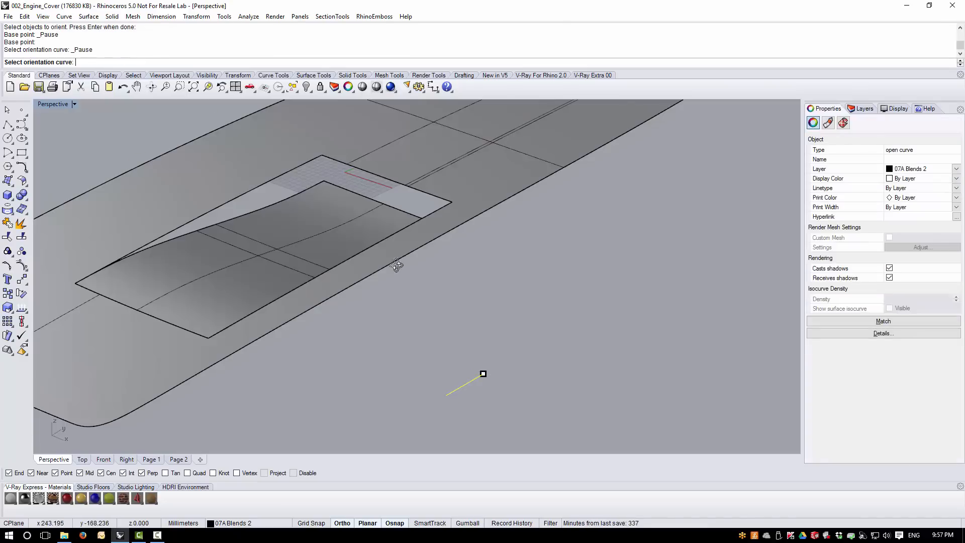
pyautogui.moveTo(397, 265); pyautogui.dragTo(386, 222, button='right')
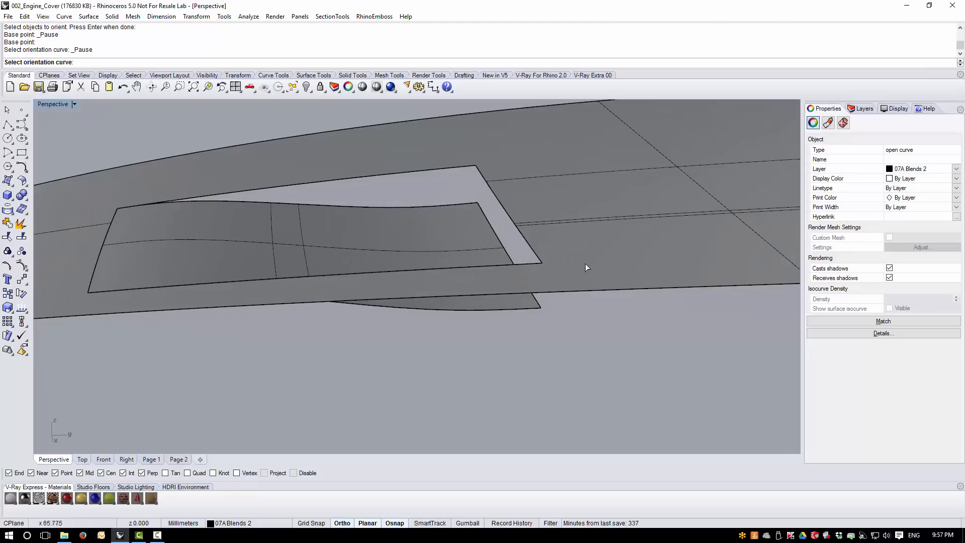
pyautogui.scroll(7, 523, 188)
pyautogui.click(442, 151)
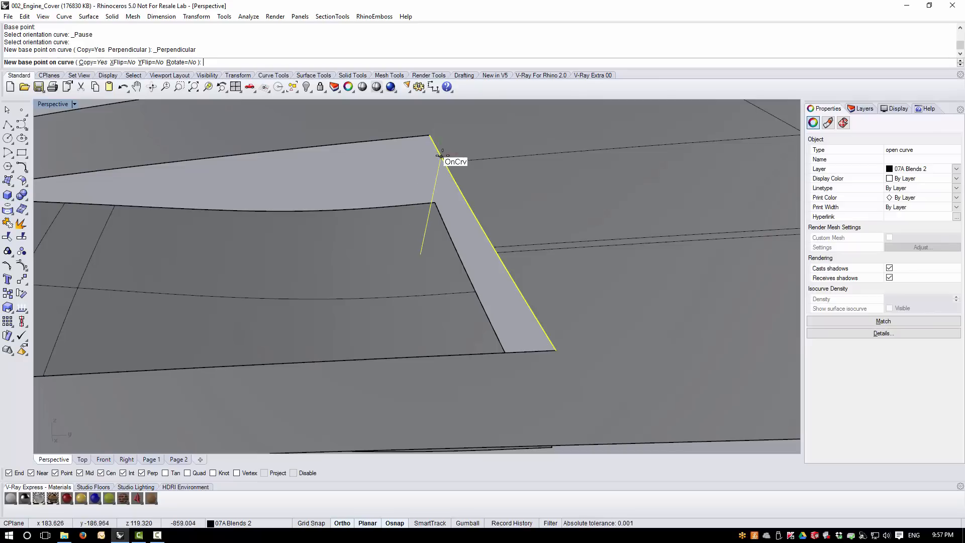
pyautogui.click(430, 135)
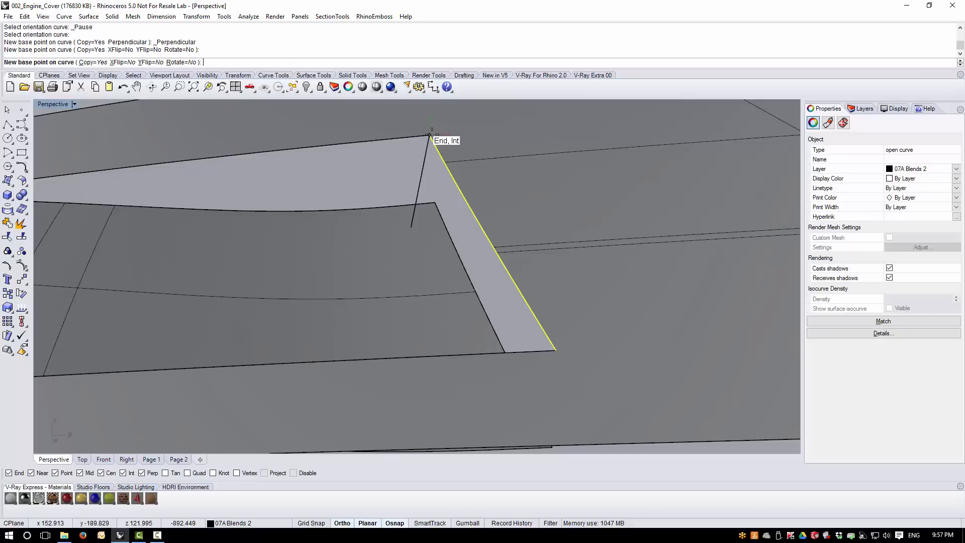
pyautogui.rightClick(430, 164)
# Orient another copy of the slanted line perpendicular to the opening's long outer edge, with its point-object end at the far outer corner.
pyautogui.scroll(-10, 422, 201)
pyautogui.moveTo(400, 203); pyautogui.dragTo(470, 328, button='right')
pyautogui.scroll(-6, 440, 245)
pyautogui.scroll(4, 456, 305)
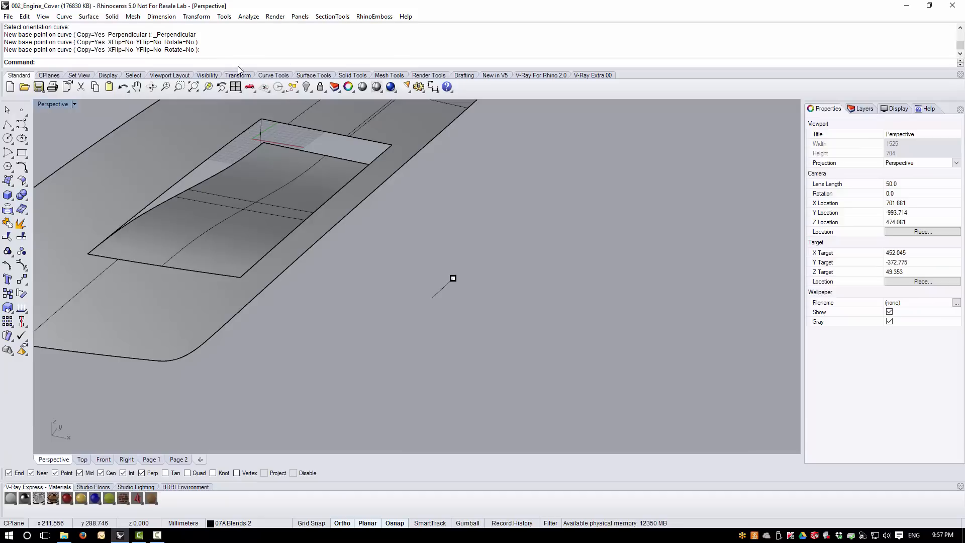
pyautogui.click(196, 17)
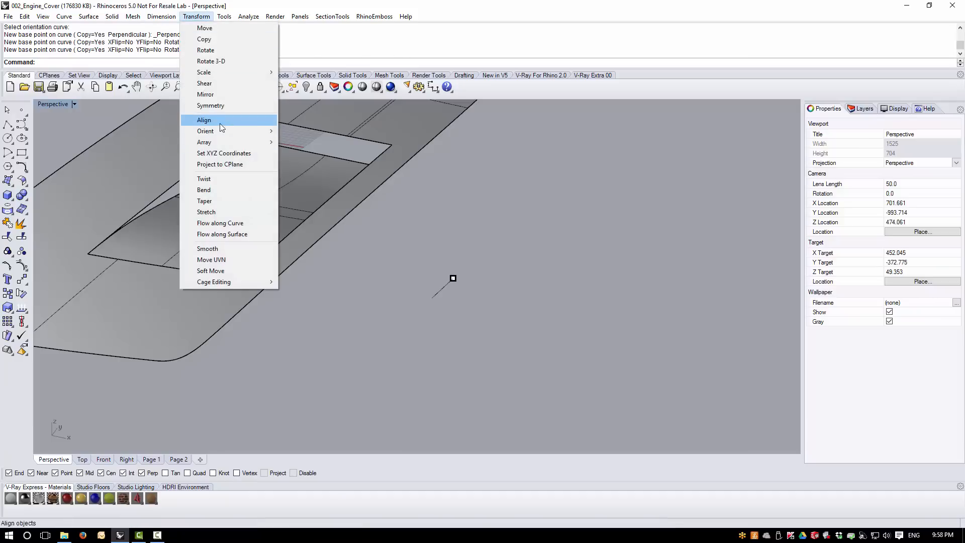
pyautogui.moveTo(219, 133)
pyautogui.click(325, 177)
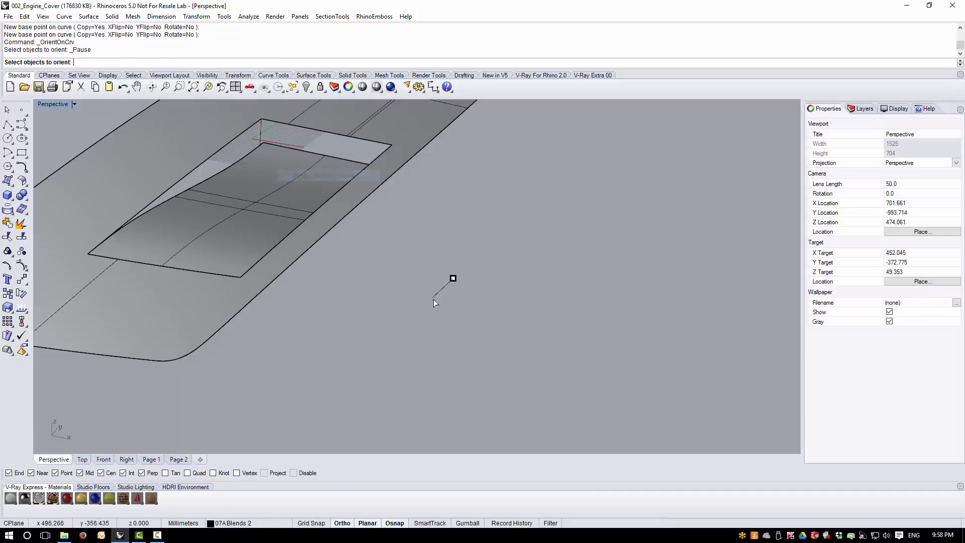
pyautogui.click(443, 287)
pyautogui.press('Return')
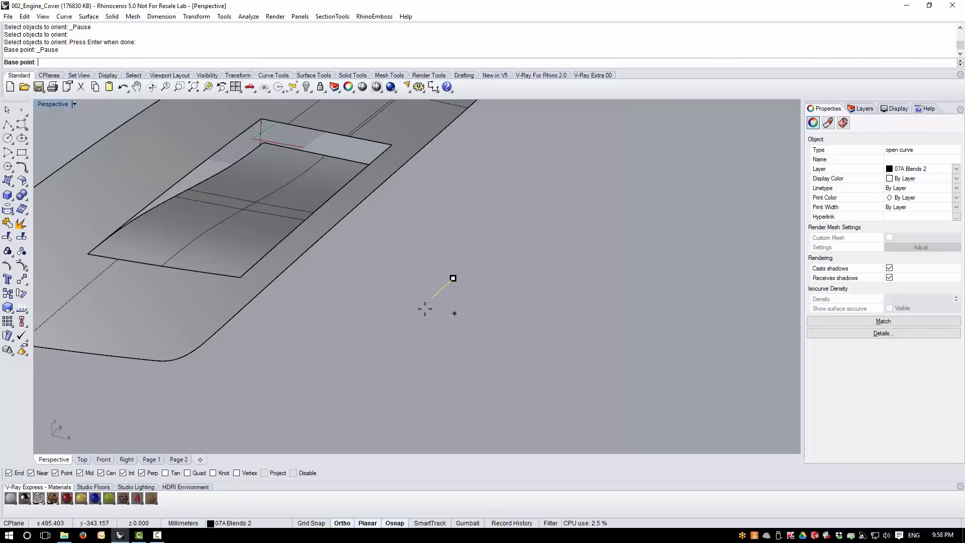
pyautogui.click(453, 278)
pyautogui.scroll(-9, 442, 306)
pyautogui.moveTo(510, 324); pyautogui.dragTo(269, 264, button='right')
pyautogui.scroll(16, 442, 278)
pyautogui.moveTo(412, 272); pyautogui.dragTo(422, 262, button='right')
pyautogui.click(407, 261)
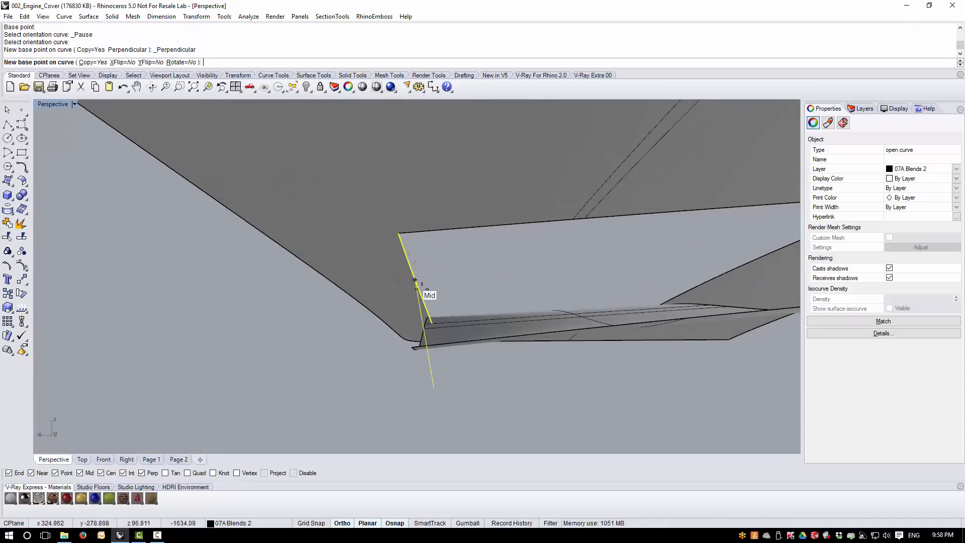
pyautogui.click(398, 234)
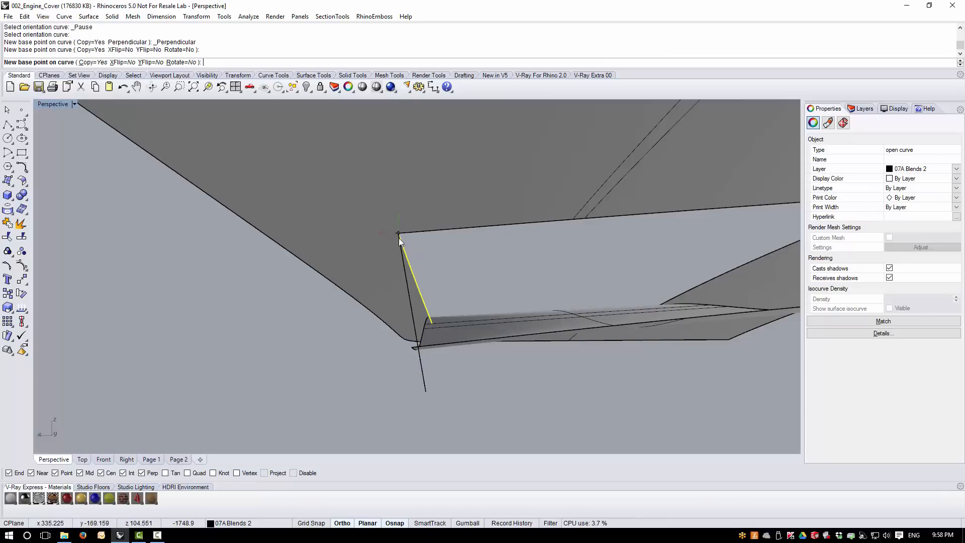
pyautogui.rightClick(399, 236)
# Orient a third copy perpendicular to the opening's long inner edge with XFlip=Yes, its point-object end at the far inner corner.
pyautogui.moveTo(399, 236); pyautogui.dragTo(509, 331, button='right')
pyautogui.scroll(5, 485, 296)
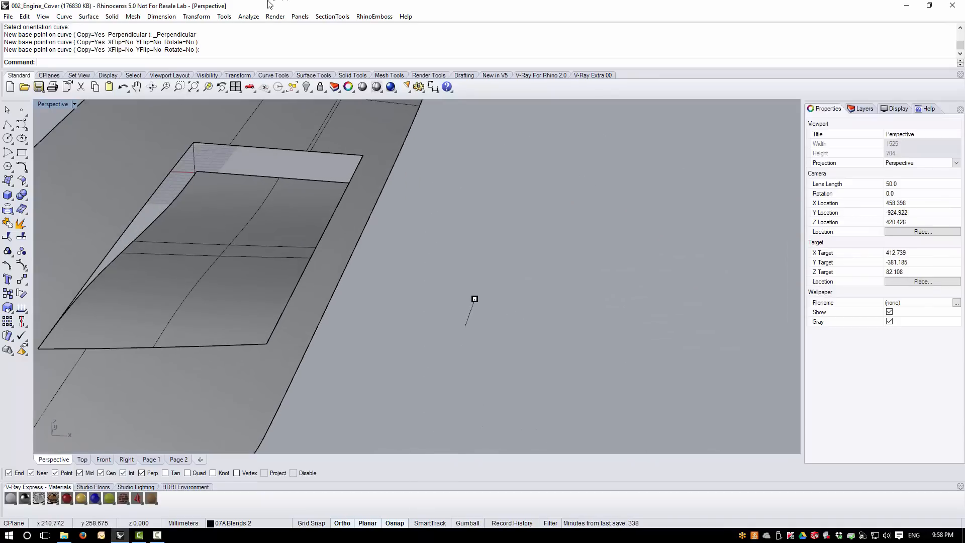
pyautogui.click(203, 19)
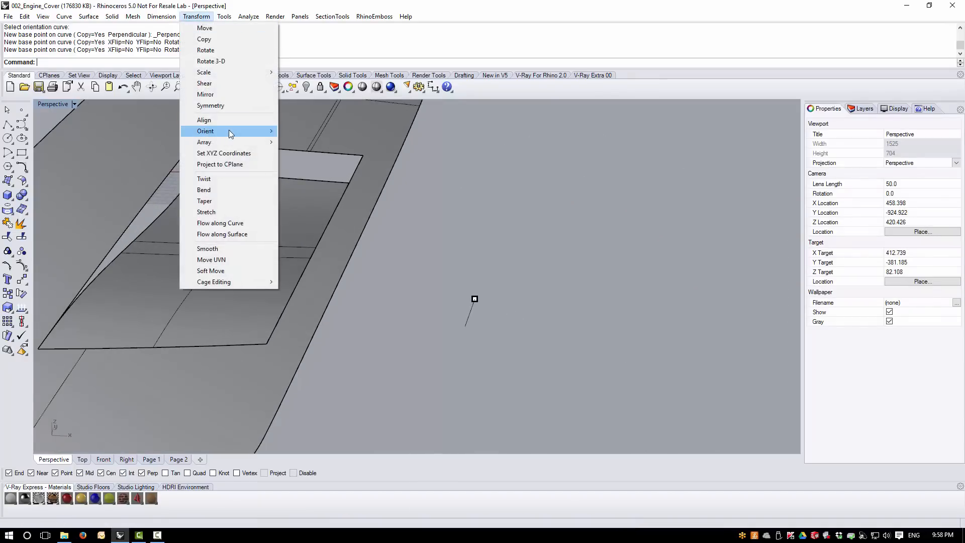
pyautogui.moveTo(232, 134)
pyautogui.click(332, 176)
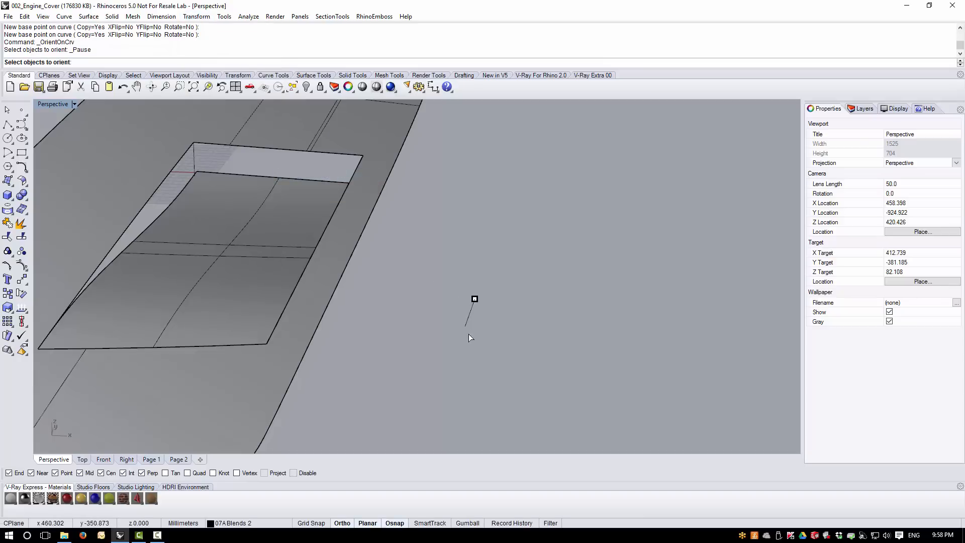
pyautogui.click(470, 320)
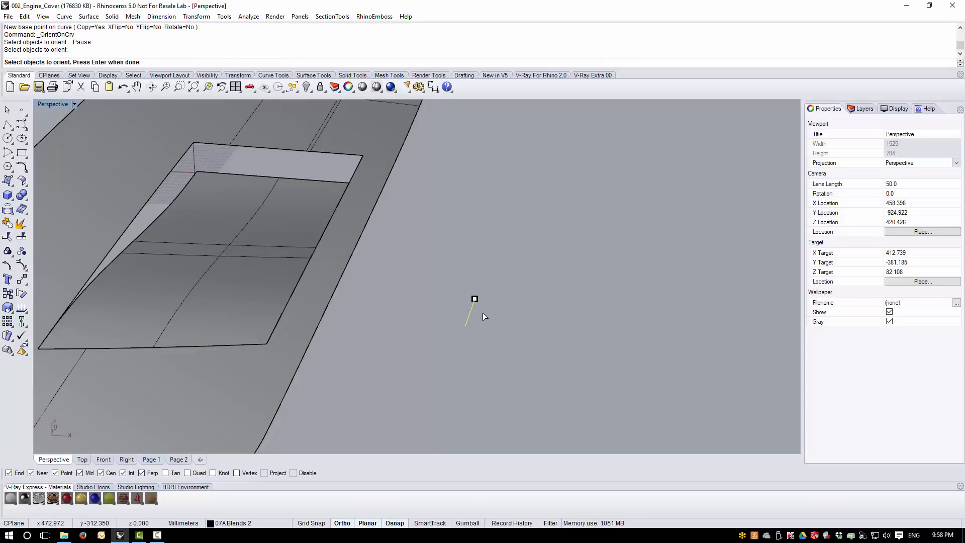
pyautogui.press('Return')
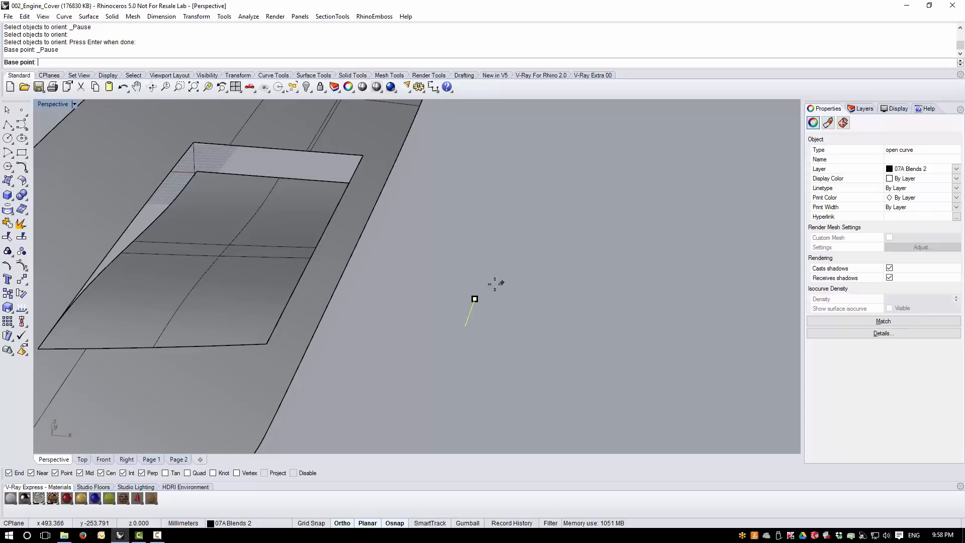
pyautogui.click(477, 301)
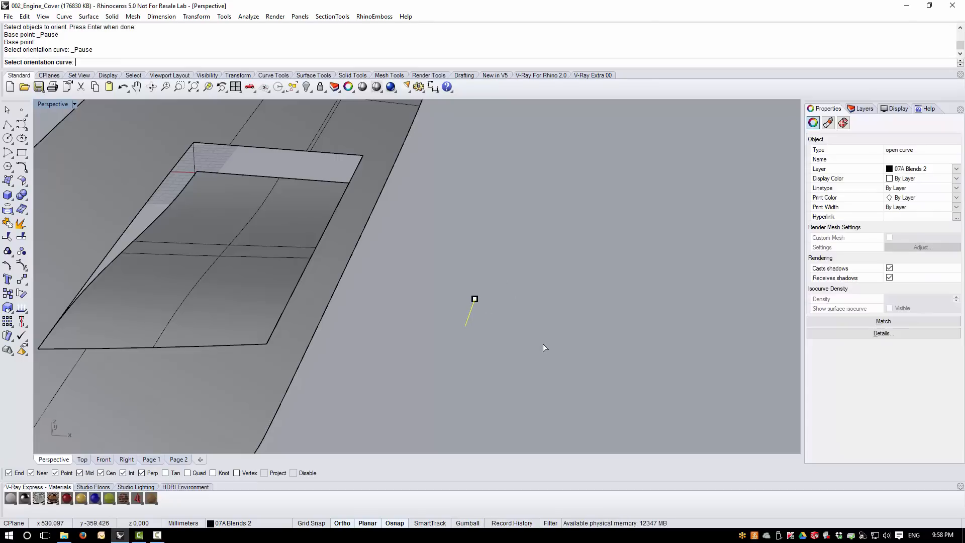
pyautogui.moveTo(532, 343); pyautogui.dragTo(559, 259, button='right')
pyautogui.scroll(4, 620, 276)
pyautogui.click(620, 279)
pyautogui.moveTo(620, 282)
pyautogui.mouseDown(button='right')
pyautogui.moveTo(627, 302)
pyautogui.moveTo(610, 291)
pyautogui.mouseUp(button='right')
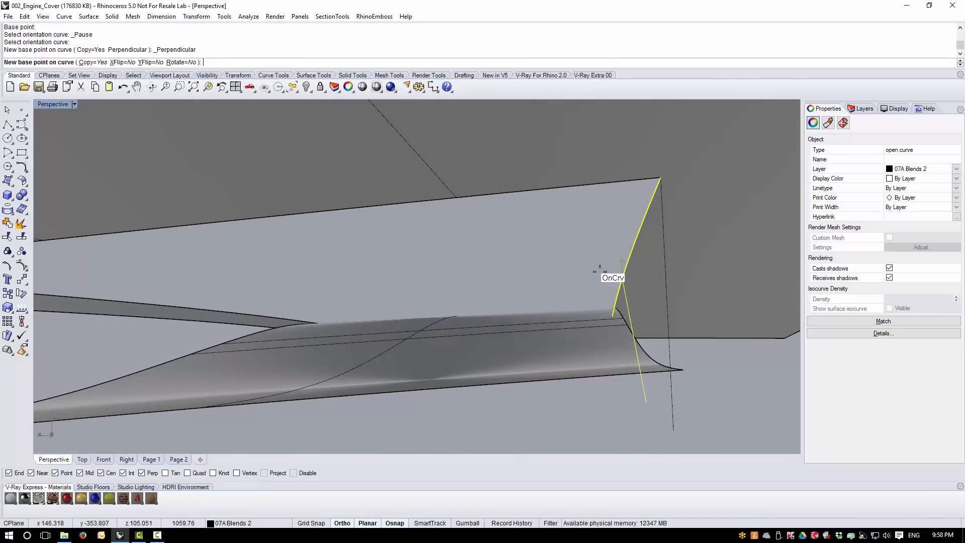
pyautogui.click(123, 62)
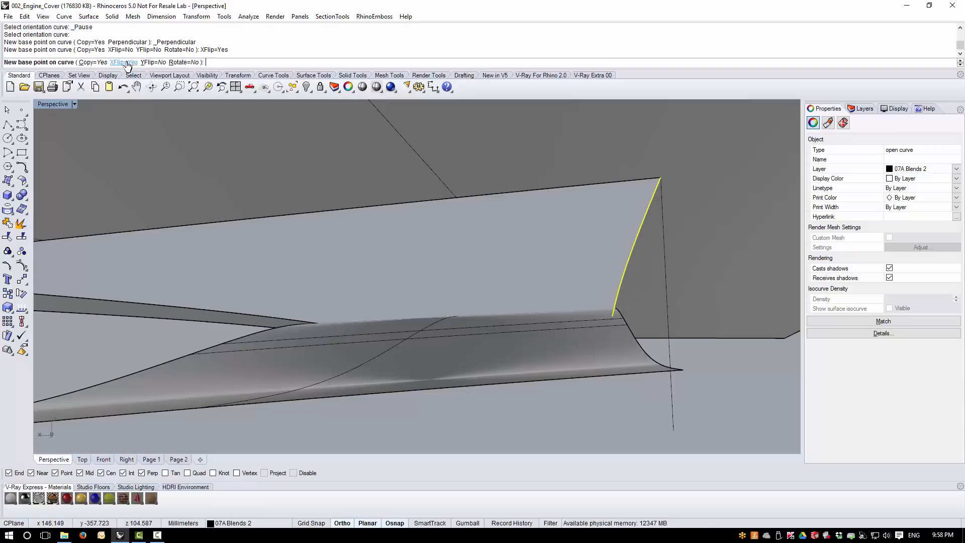
pyautogui.moveTo(620, 265)
pyautogui.mouseDown(button='right')
pyautogui.moveTo(611, 288)
pyautogui.moveTo(618, 254)
pyautogui.mouseUp(button='right')
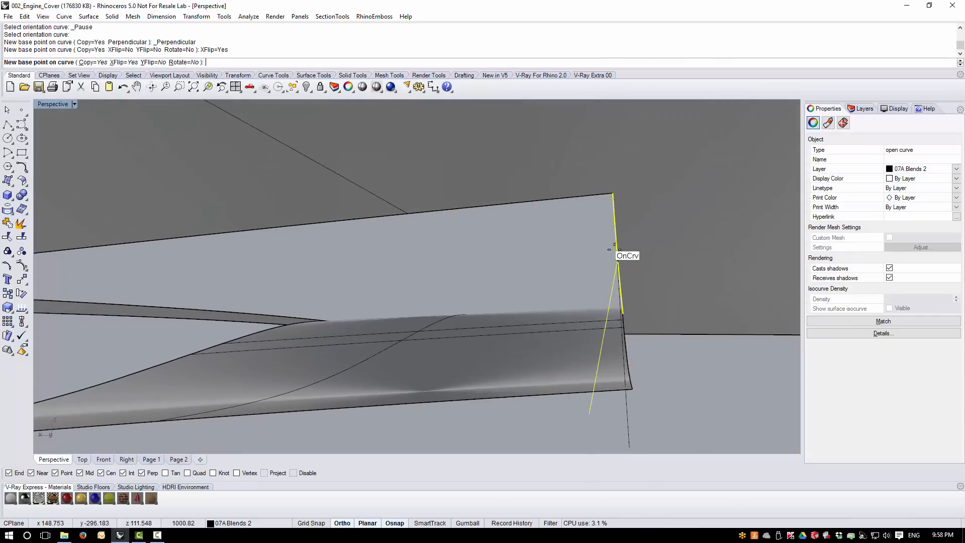
pyautogui.click(612, 193)
pyautogui.rightClick(582, 262)
pyautogui.scroll(-15, 582, 262)
pyautogui.moveTo(520, 303); pyautogui.dragTo(593, 281, button='right')
pyautogui.scroll(6, 302, 213)
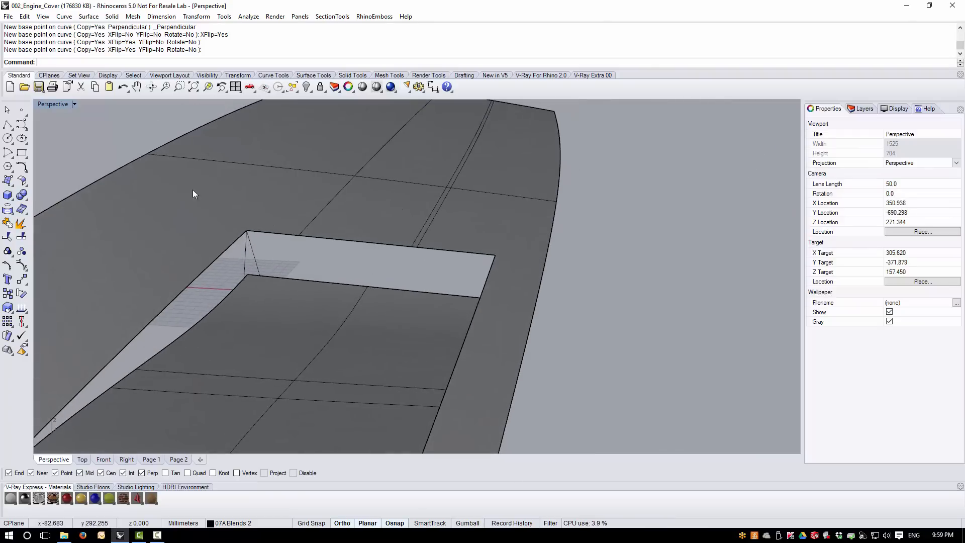
# Sweep the draft line at the far inner corner along the opening's long inner edge, using Sweep 1 Rail with Simple sweep enabled.
pyautogui.scroll(-6, 440, 216)
pyautogui.moveTo(440, 216); pyautogui.dragTo(406, 246, button='right')
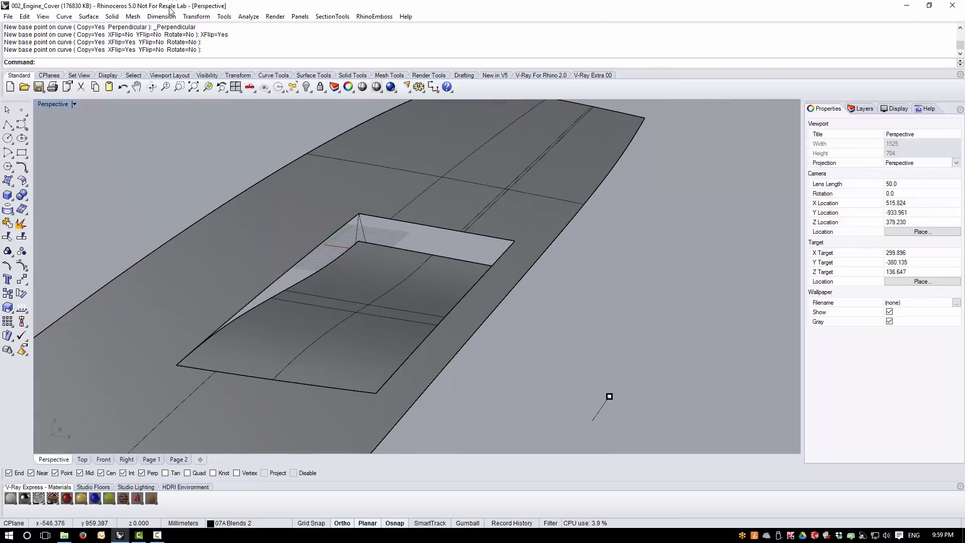
pyautogui.click(89, 17)
pyautogui.click(106, 50)
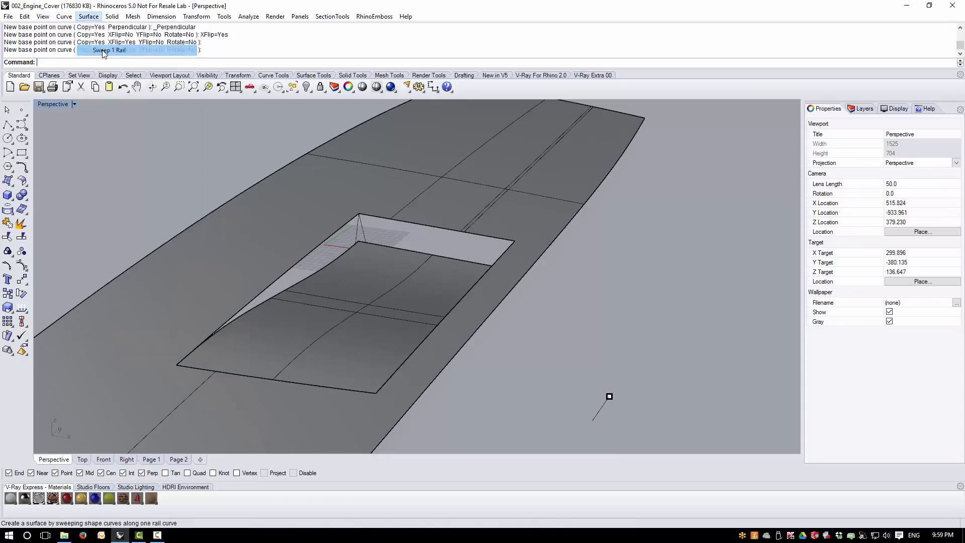
pyautogui.click(340, 229)
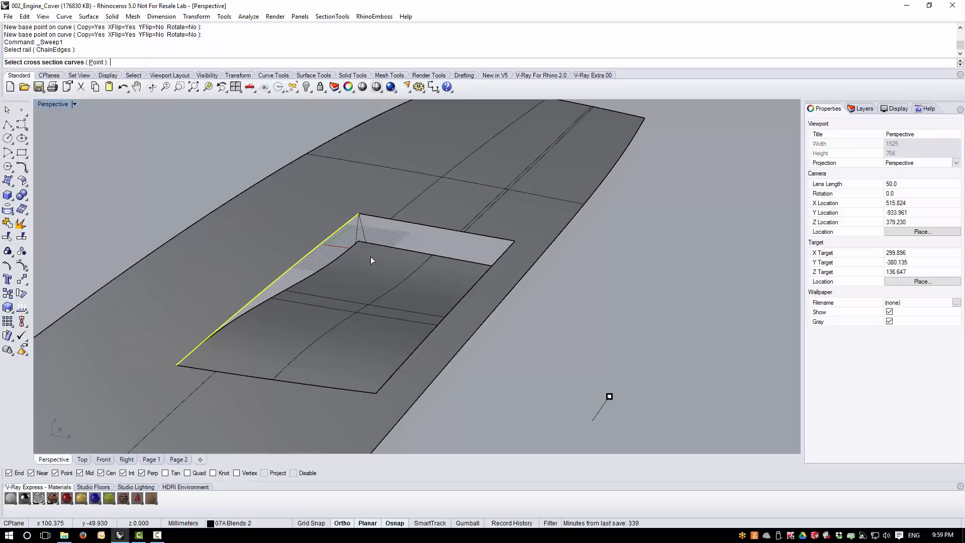
pyautogui.click(364, 230)
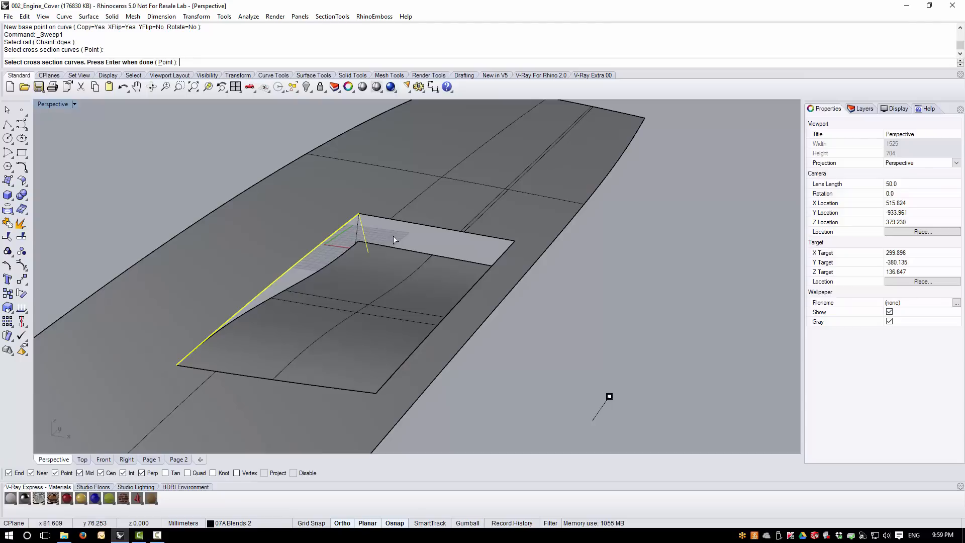
pyautogui.rightClick(393, 236)
pyautogui.moveTo(279, 393)
pyautogui.mouseDown(button='right')
pyautogui.moveTo(264, 392)
pyautogui.moveTo(279, 383)
pyautogui.mouseUp(button='right')
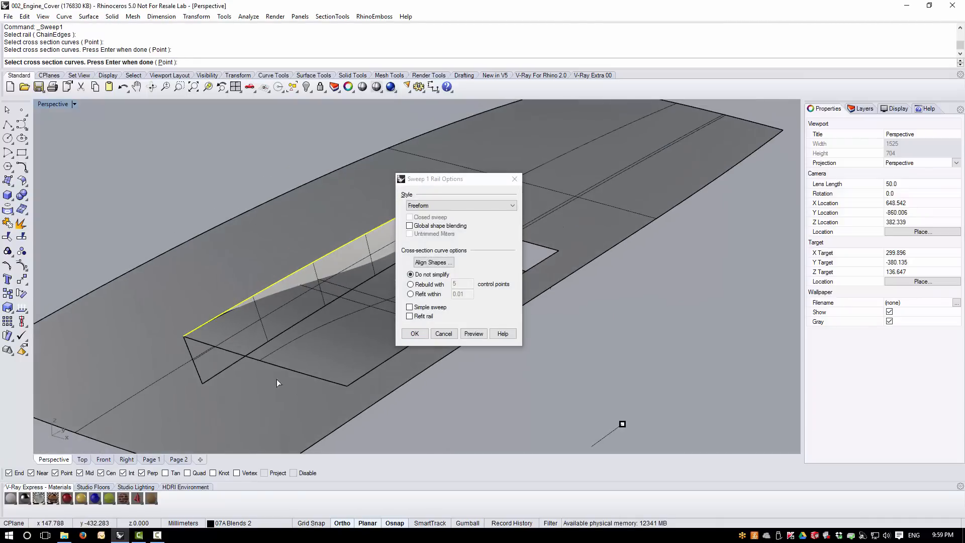
pyautogui.click(410, 307)
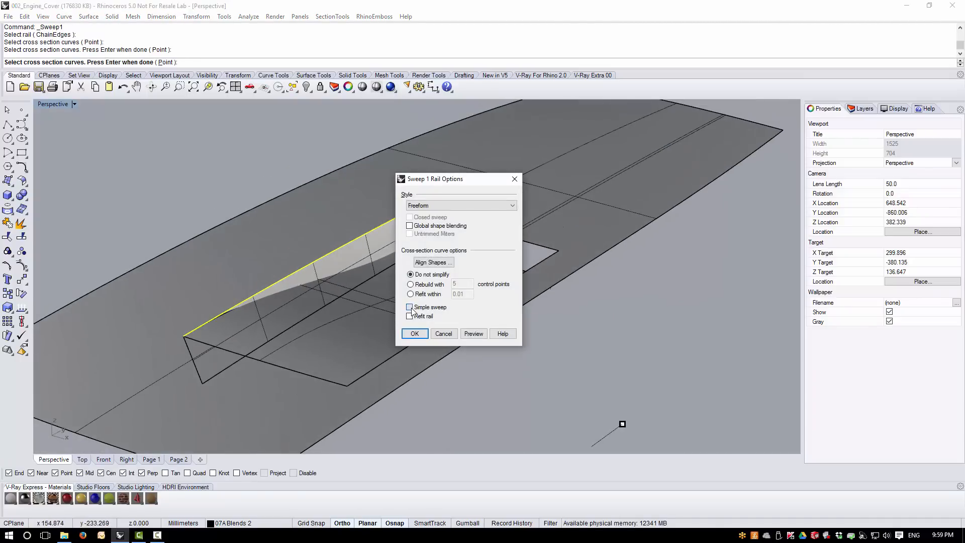
pyautogui.click(474, 334)
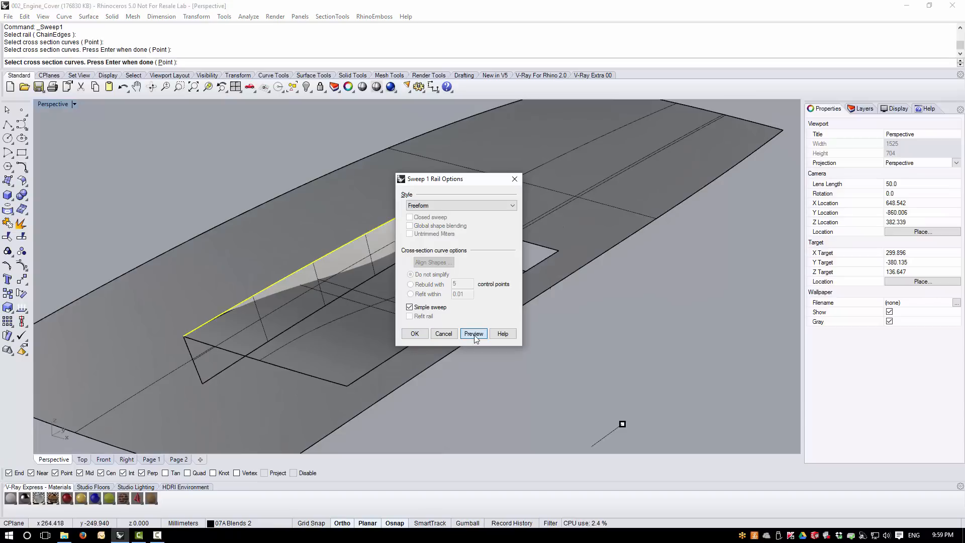
pyautogui.click(415, 334)
pyautogui.moveTo(336, 349); pyautogui.dragTo(314, 269, button='right')
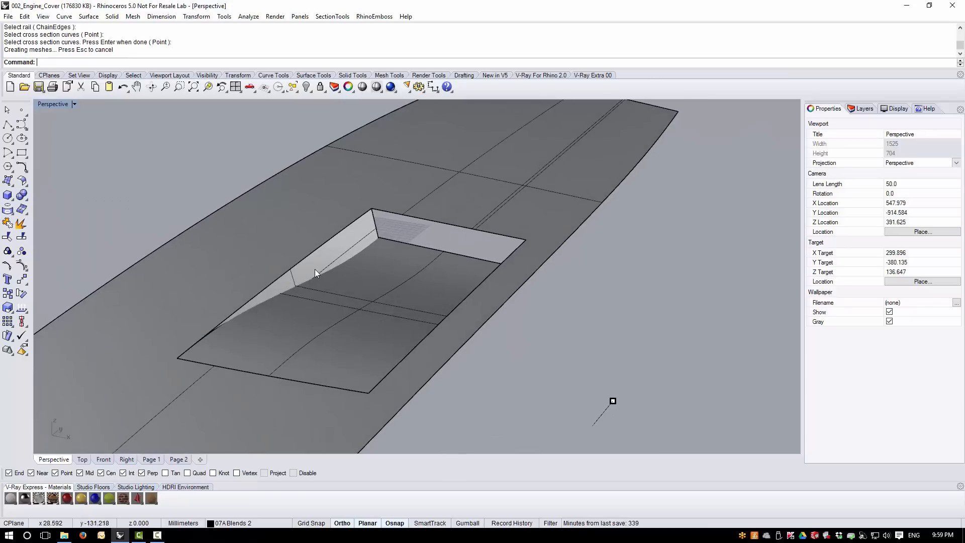
pyautogui.click(315, 269)
pyautogui.click(508, 390)
# Sweep the draft line at the far outer corner along the opening's long outer edge as a one-rail Simple sweep.
pyautogui.moveTo(325, 377); pyautogui.dragTo(348, 279, button='right')
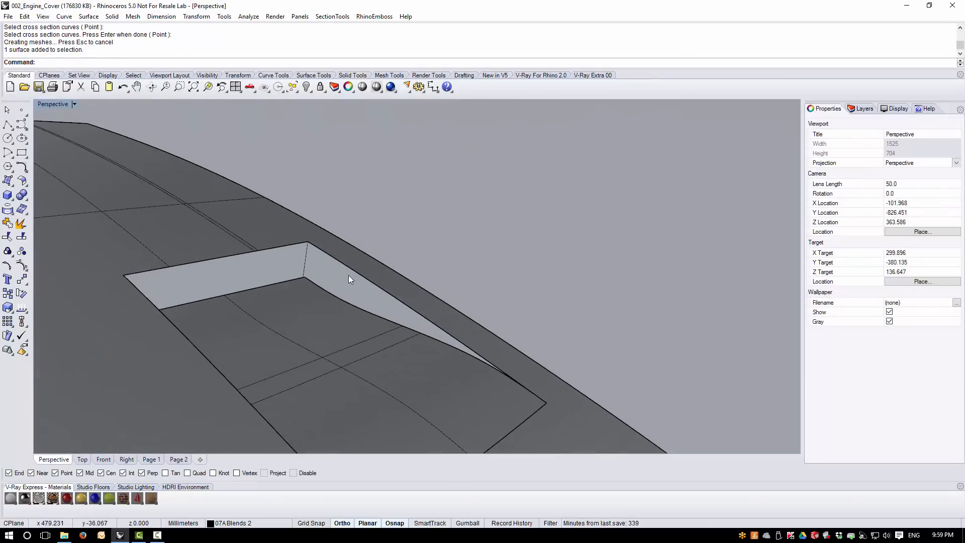
pyautogui.click(88, 16)
pyautogui.click(108, 51)
pyautogui.click(315, 246)
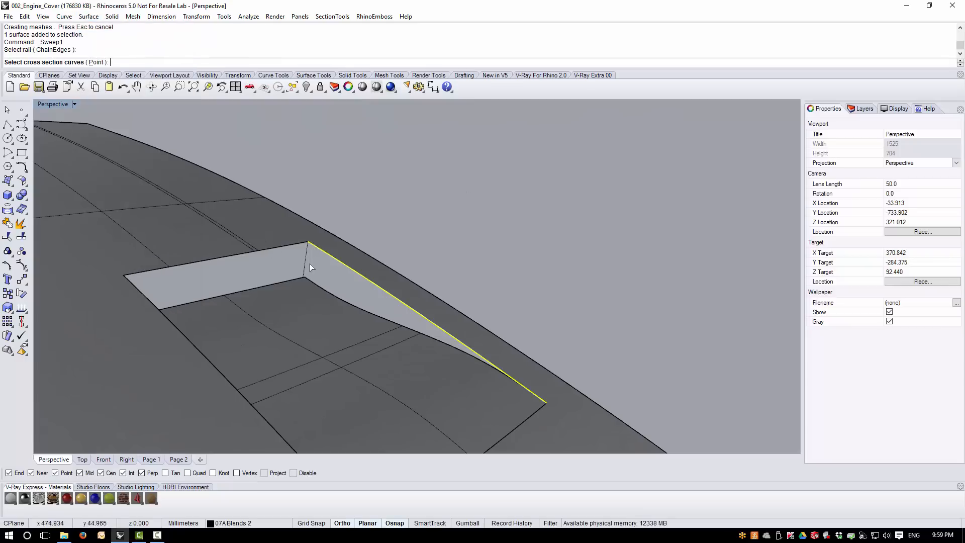
pyautogui.click(309, 263)
pyautogui.press('Return')
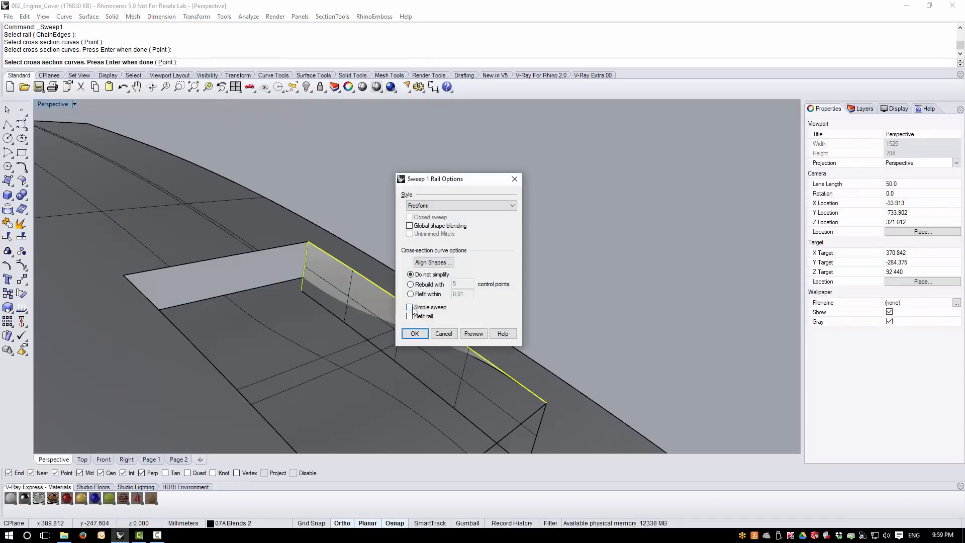
pyautogui.click(409, 307)
pyautogui.click(474, 333)
pyautogui.click(414, 334)
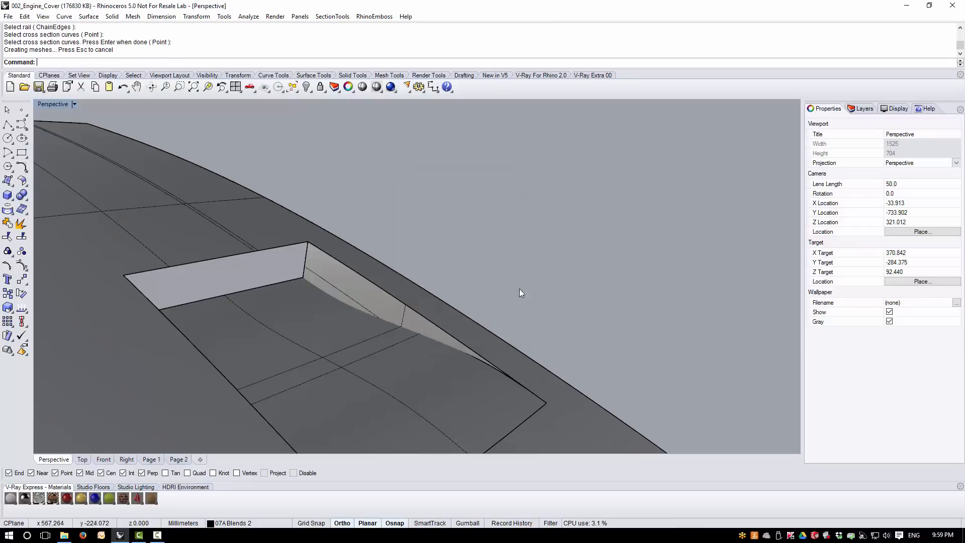
# Create the end wall by sweeping the slanted line at the inner corner along the opening's far short edge with Sweep 1 Rail.
pyautogui.moveTo(519, 288); pyautogui.dragTo(500, 217, button='right')
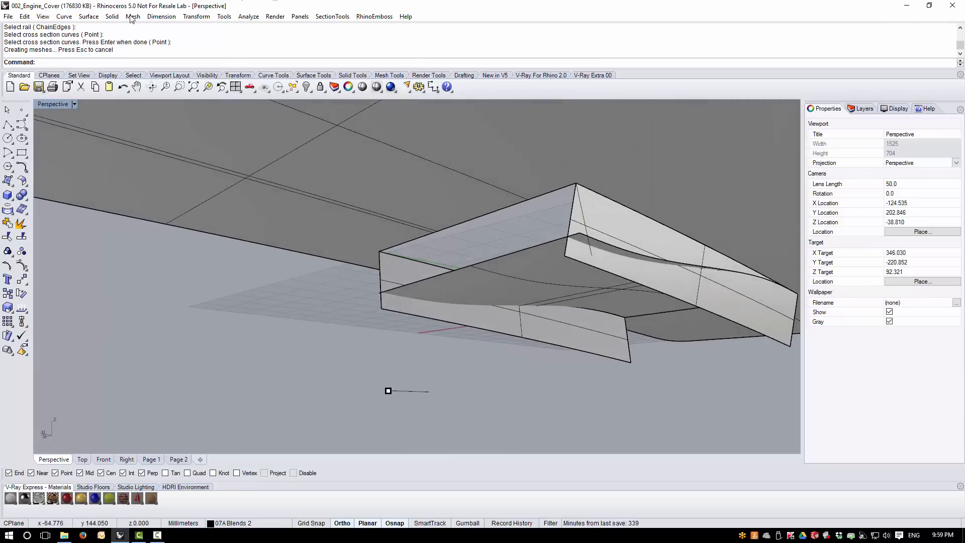
pyautogui.click(89, 16)
pyautogui.click(106, 46)
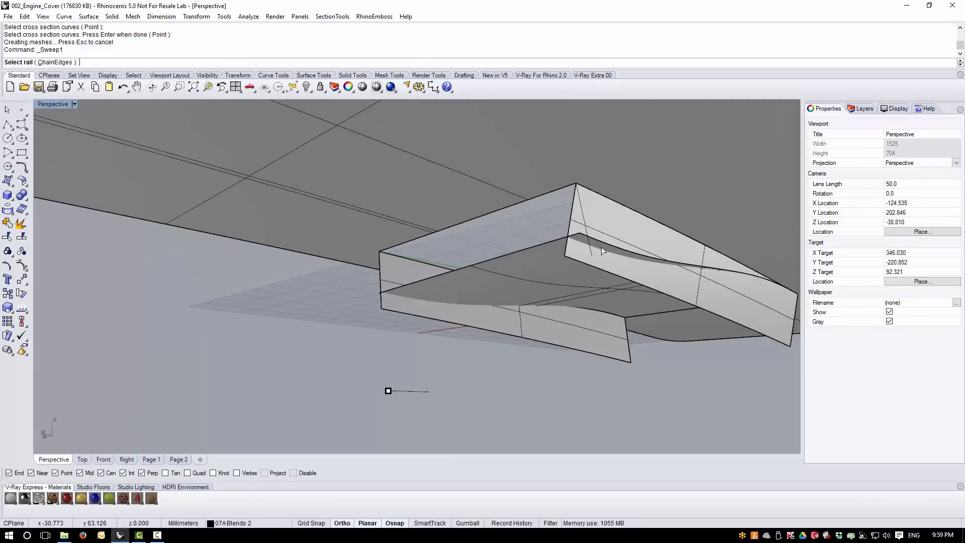
pyautogui.click(561, 196)
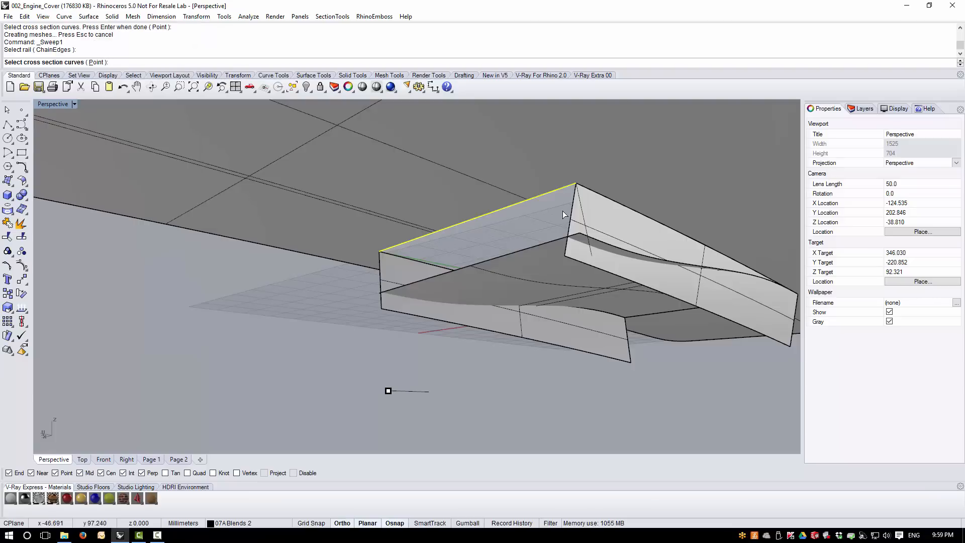
pyautogui.click(584, 222)
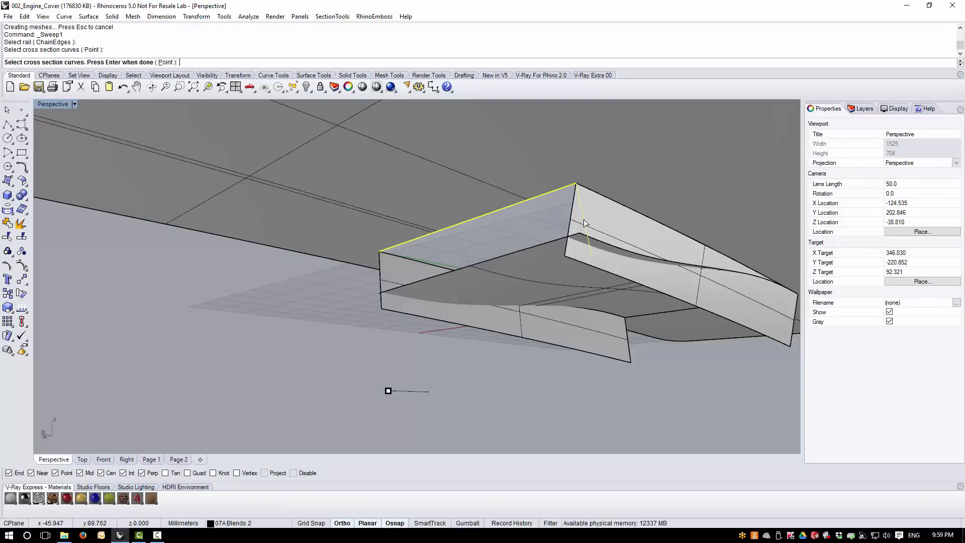
pyautogui.press('Return')
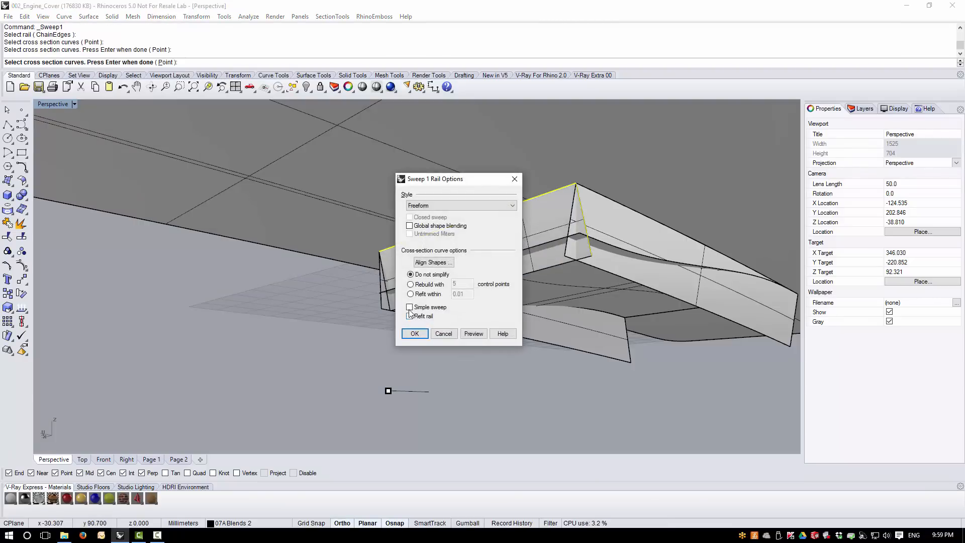
pyautogui.click(415, 334)
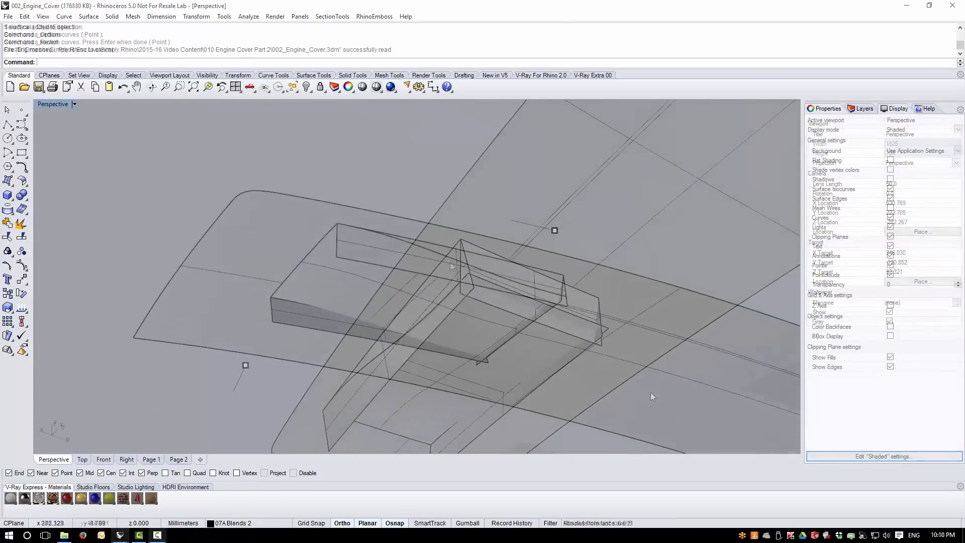
# Delete the original slanted reference line and its point object lying outside the engine cover.
pyautogui.moveTo(656, 318); pyautogui.dragTo(521, 328, button='right')
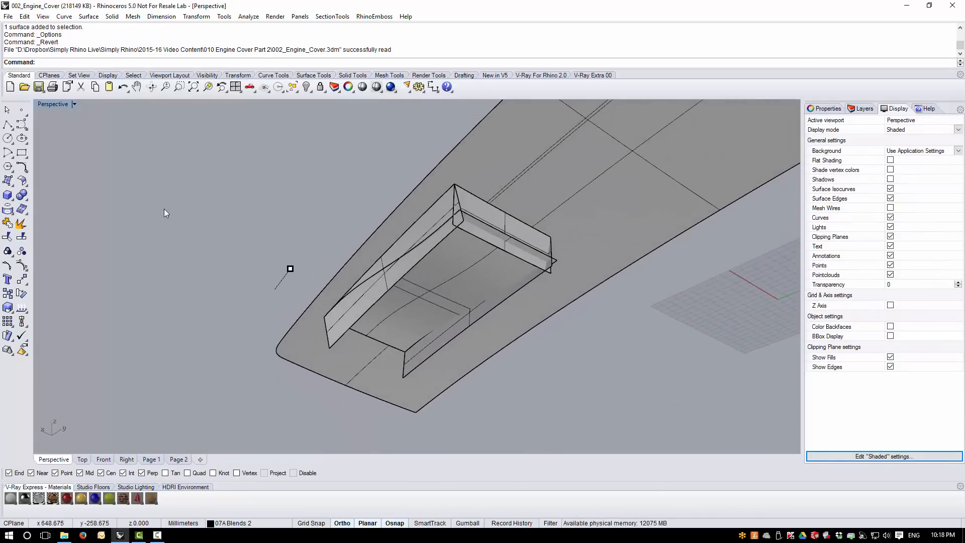
pyautogui.moveTo(301, 305); pyautogui.dragTo(300, 300)
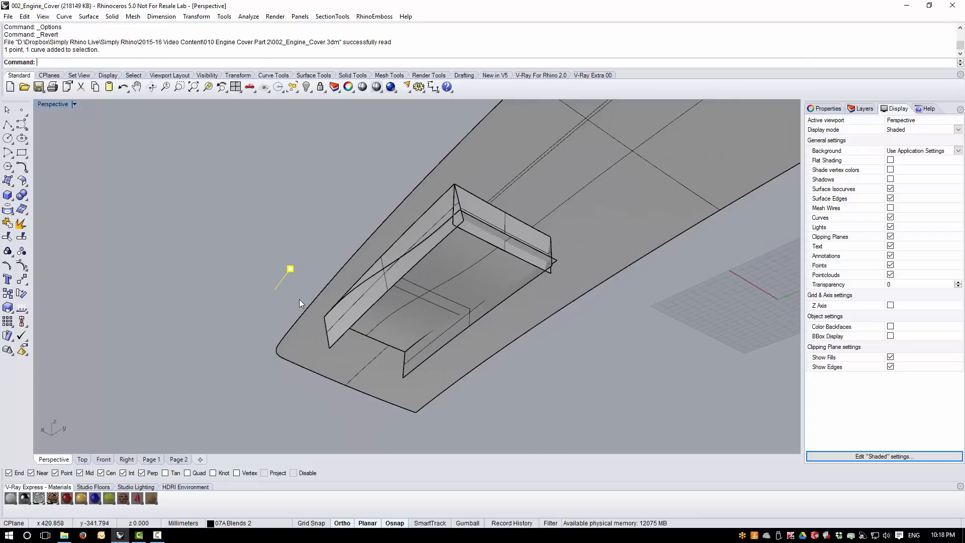
pyautogui.press('Delete')
# Examine from below how the drafted side walls cross each other and the recessed floor surface at the far inner corner.
pyautogui.moveTo(299, 300); pyautogui.dragTo(141, 280, button='right')
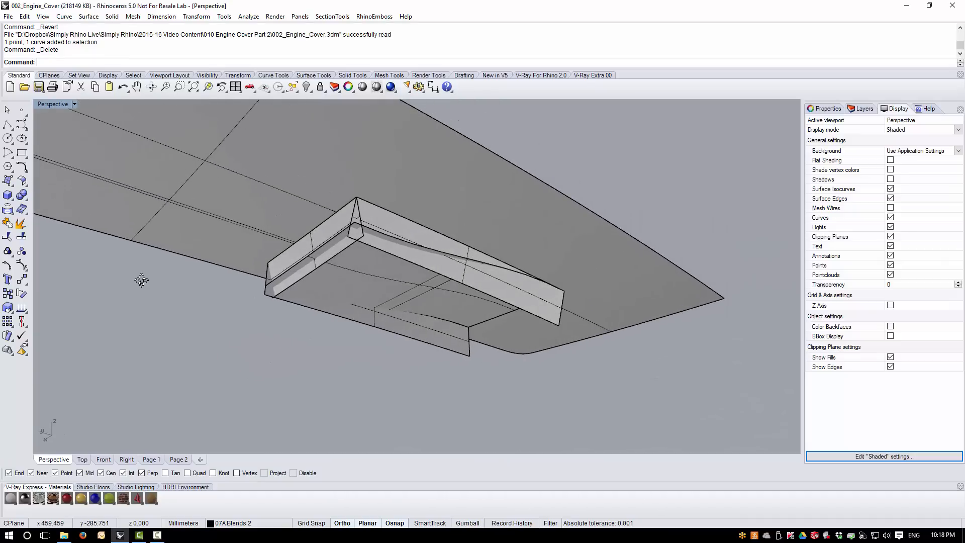
pyautogui.scroll(5, 362, 247)
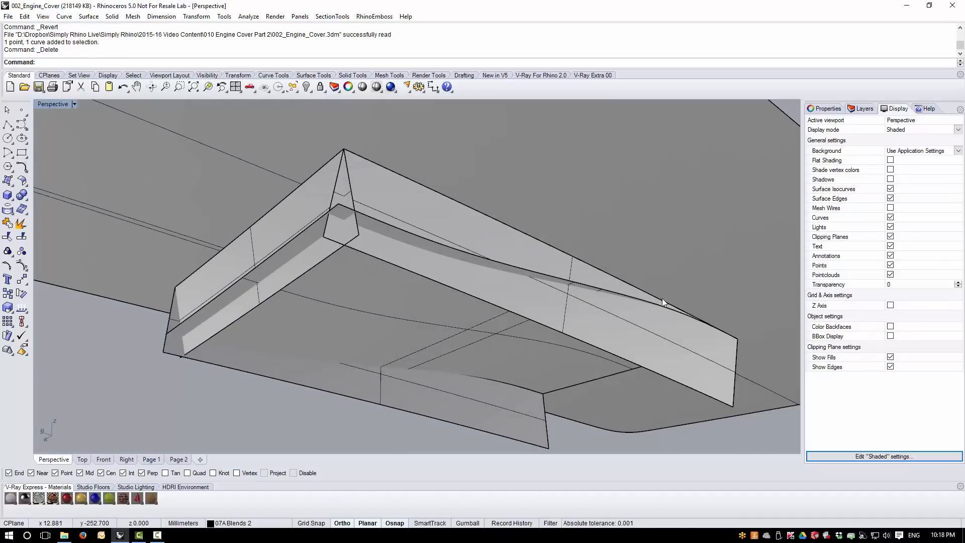
pyautogui.moveTo(418, 263); pyautogui.dragTo(363, 209, button='right')
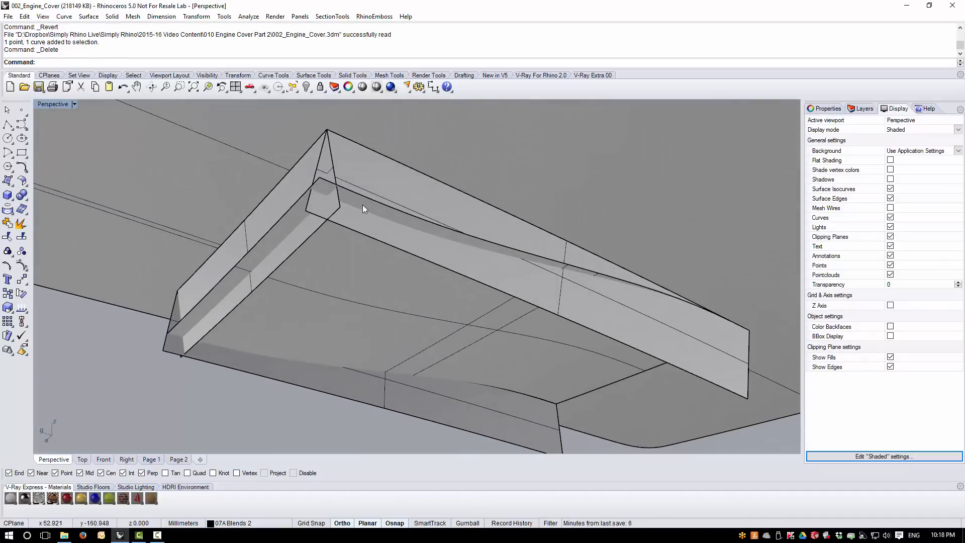
pyautogui.click(363, 204)
pyautogui.click(363, 219)
pyautogui.click(280, 412)
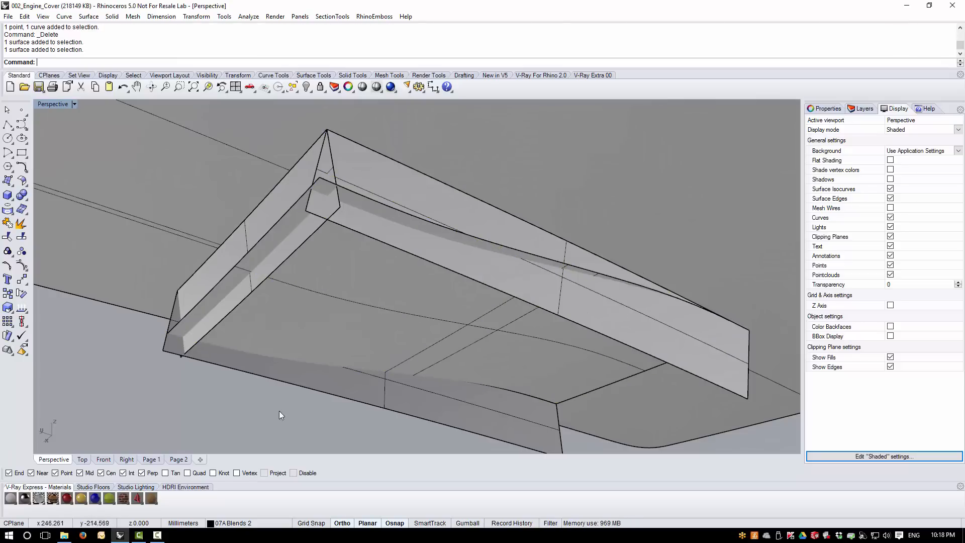
pyautogui.scroll(5, 338, 173)
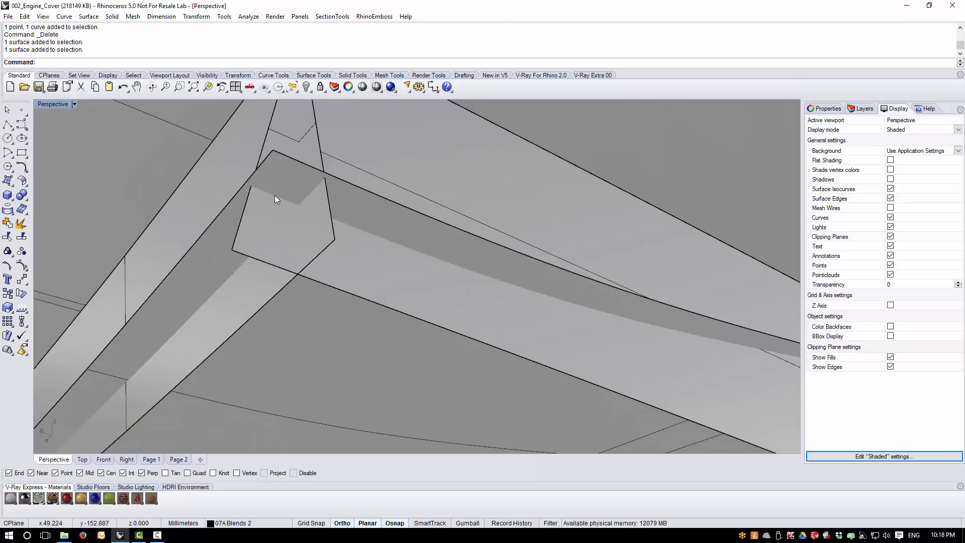
pyautogui.moveTo(262, 189); pyautogui.dragTo(267, 216, button='right')
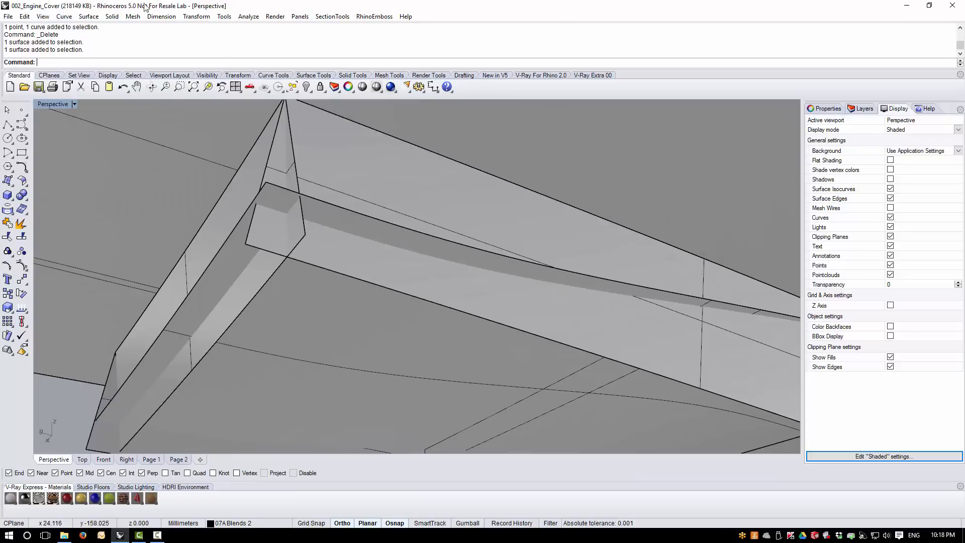
# Create the intersection curve between the long inner side wall and the recessed floor surface.
pyautogui.click(64, 17)
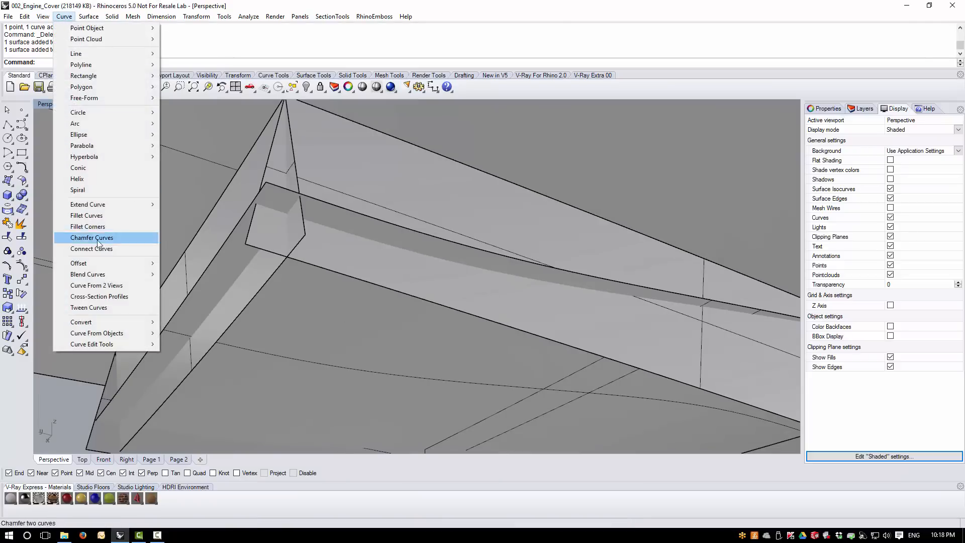
pyautogui.moveTo(110, 334)
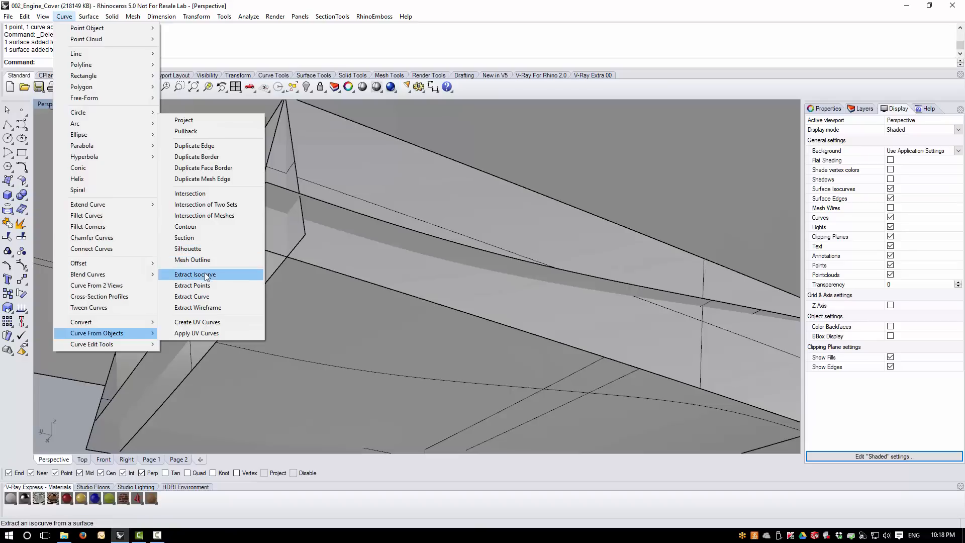
pyautogui.click(208, 195)
pyautogui.click(355, 246)
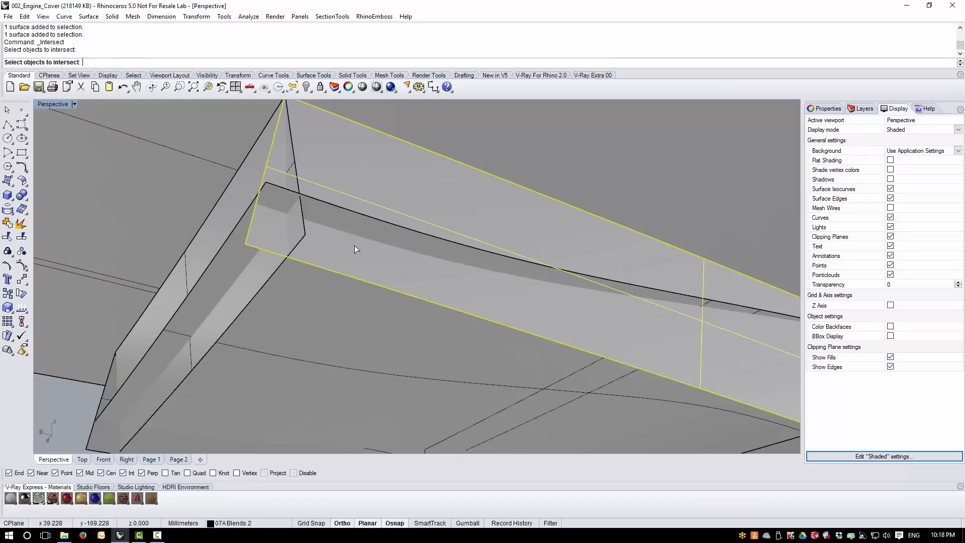
pyautogui.click(335, 303)
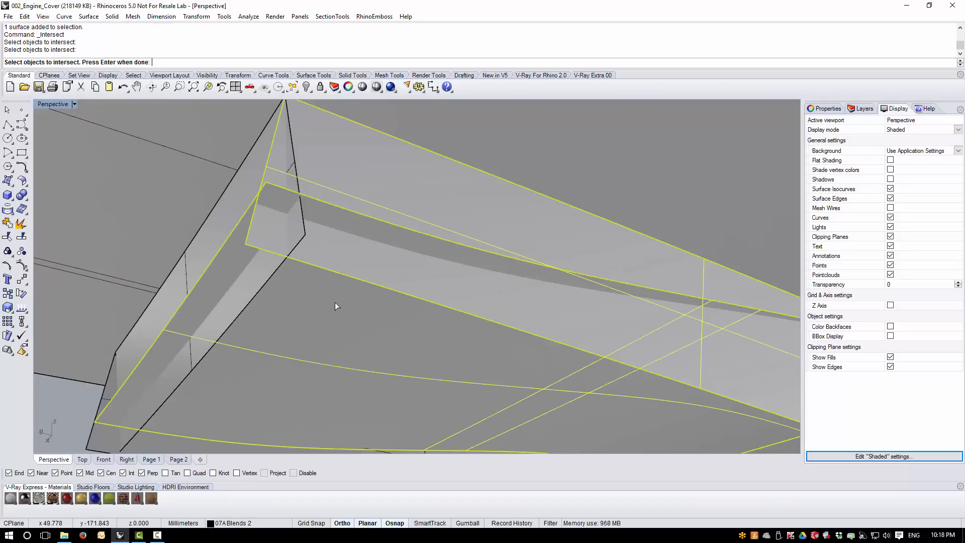
pyautogui.press('Return')
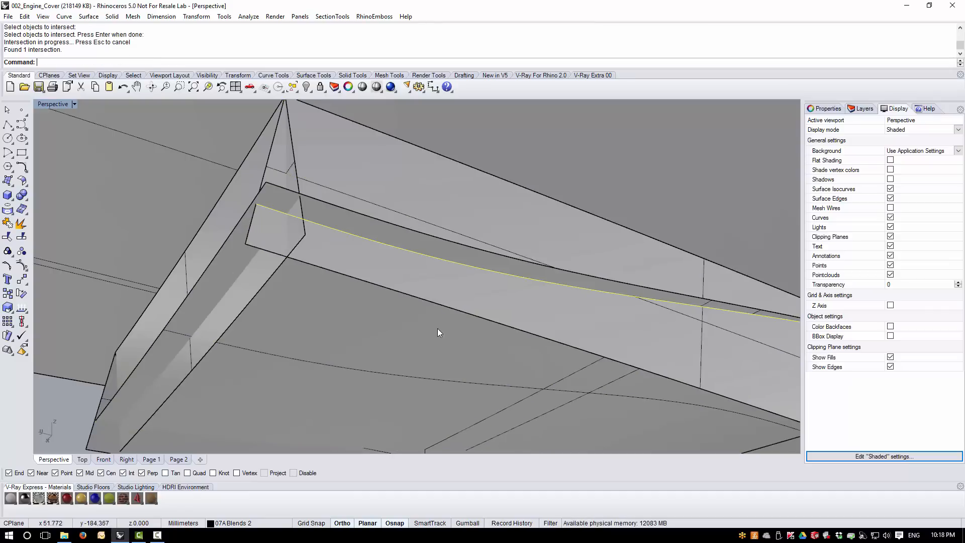
# Extend the intersection curve between the inner wall and floor along its surface, using the Curve on Surface extension.
pyautogui.moveTo(334, 243); pyautogui.dragTo(308, 235, button='right')
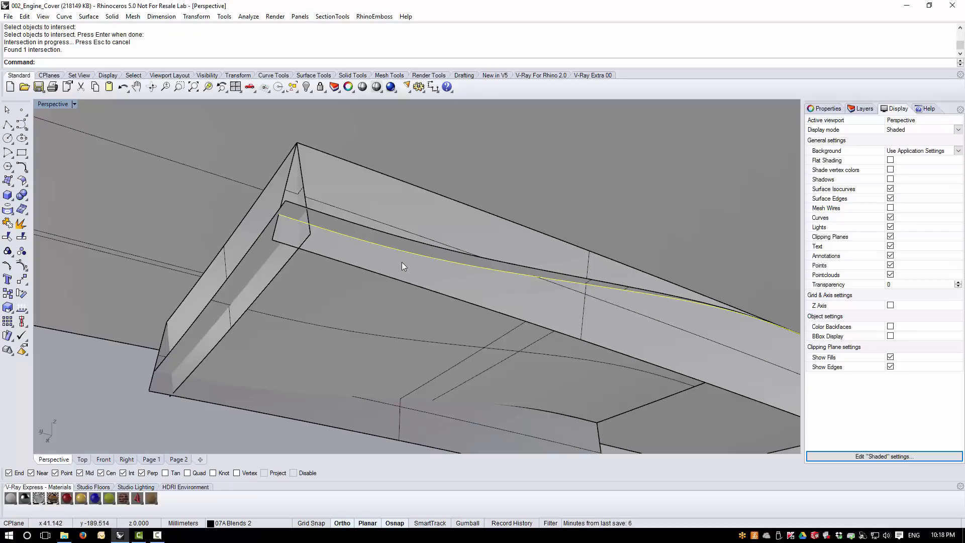
pyautogui.click(65, 16)
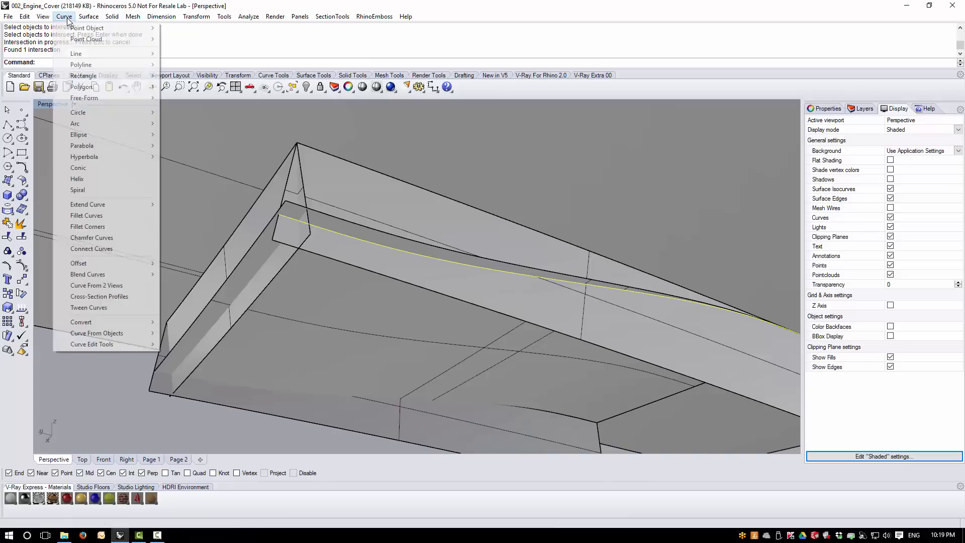
pyautogui.moveTo(91, 205)
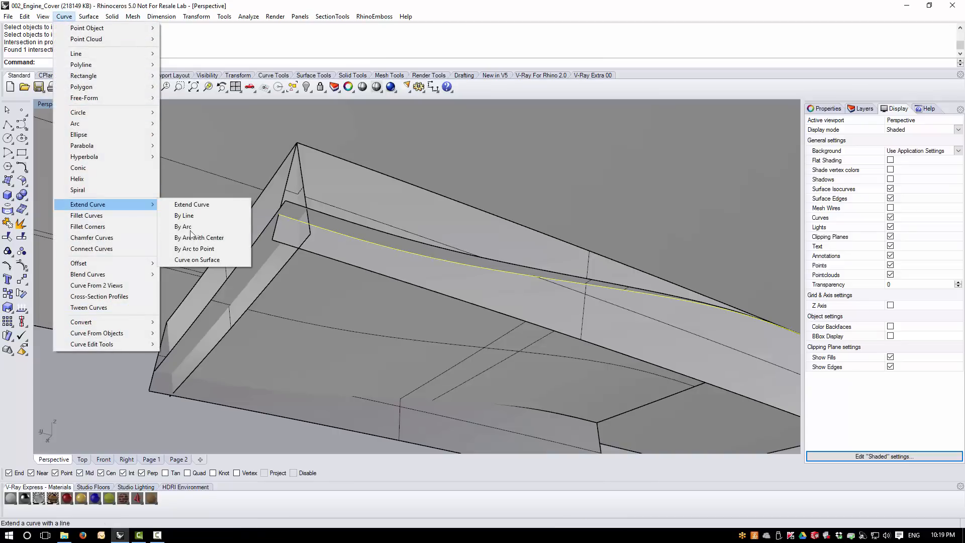
pyautogui.click(194, 260)
pyautogui.click(345, 236)
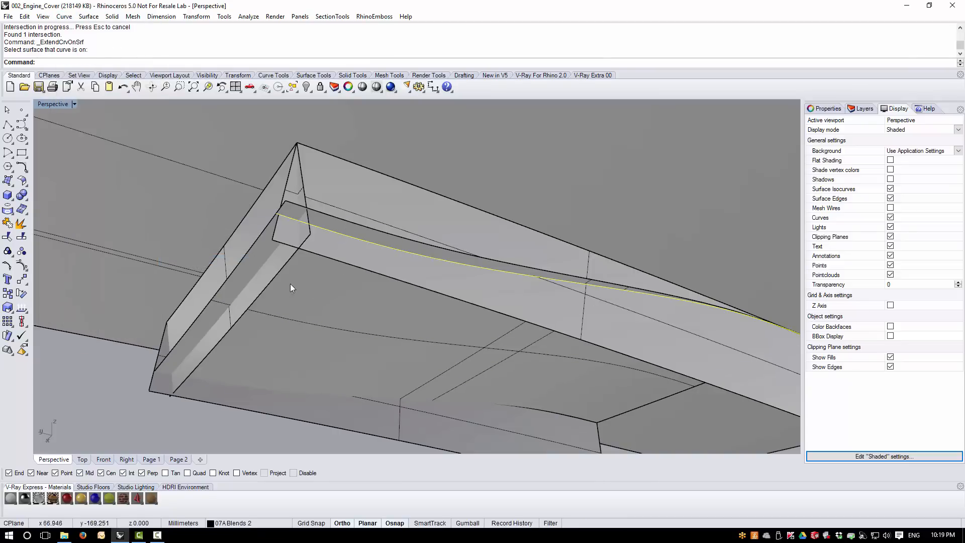
# Trim the inner long side wall and the recessed floor surface back to their extended intersection curve.
pyautogui.moveTo(400, 273); pyautogui.dragTo(231, 254, button='right')
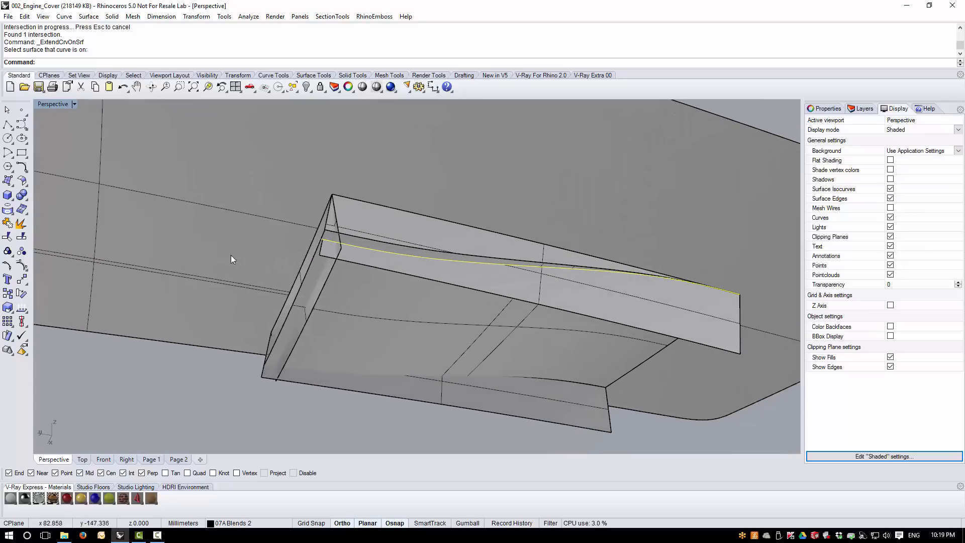
pyautogui.click(9, 240)
pyautogui.scroll(3, 372, 243)
pyautogui.click(364, 264)
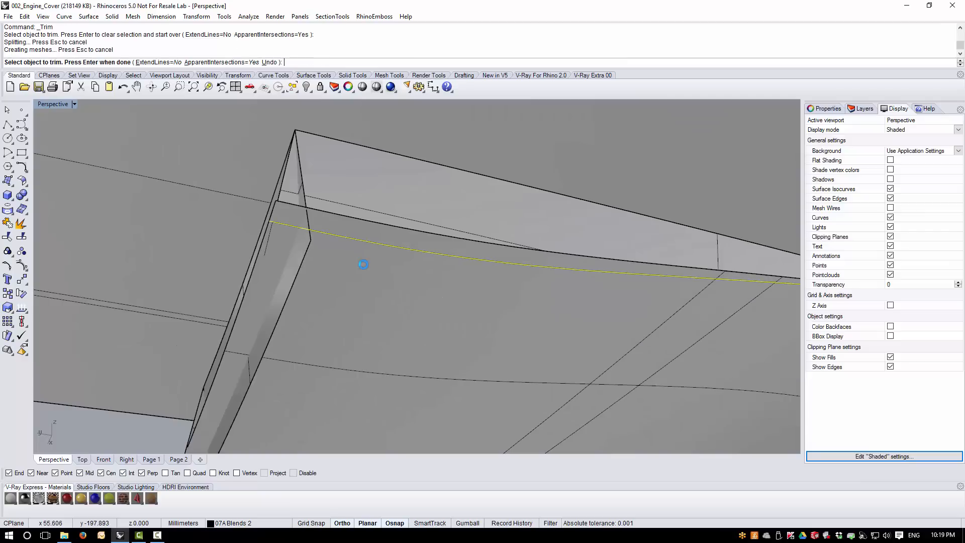
pyautogui.click(357, 225)
pyautogui.press('Return')
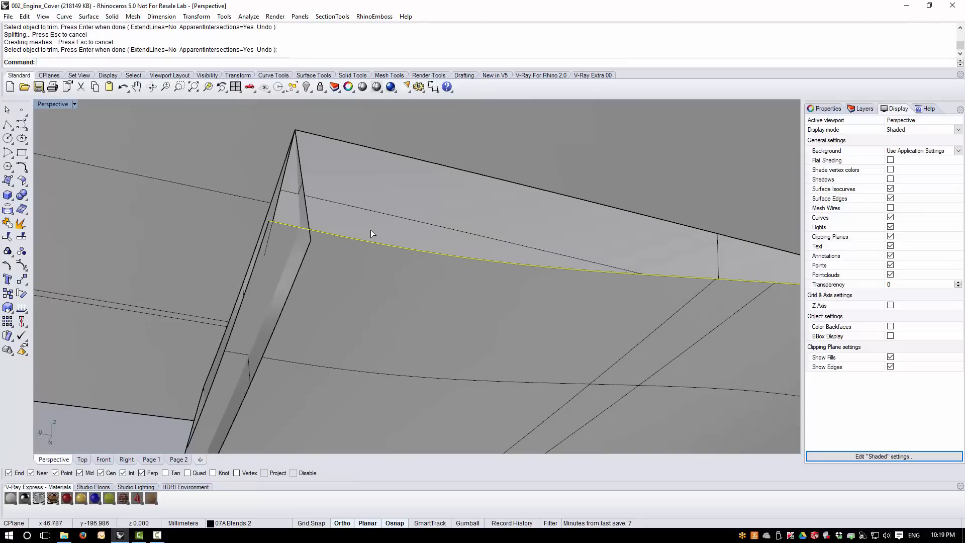
pyautogui.scroll(-3, 444, 234)
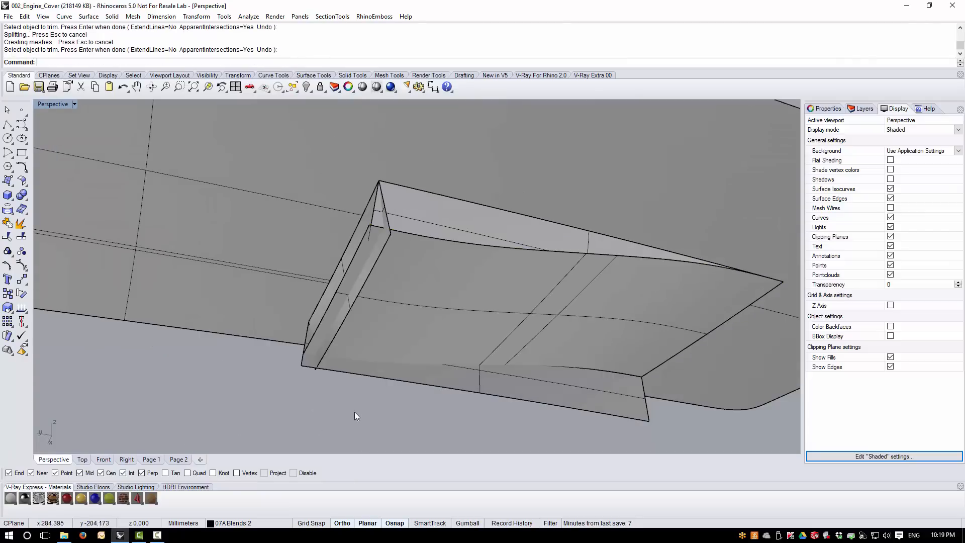
# Create the intersection curve between the opposite long side wall and the recessed floor surface.
pyautogui.moveTo(355, 414); pyautogui.dragTo(555, 410, button='right')
pyautogui.scroll(3, 298, 259)
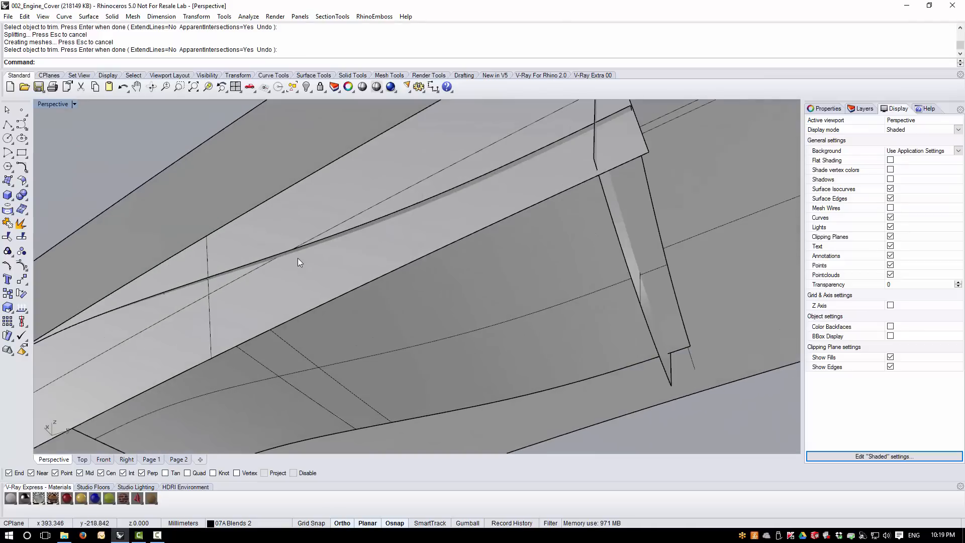
pyautogui.click(64, 16)
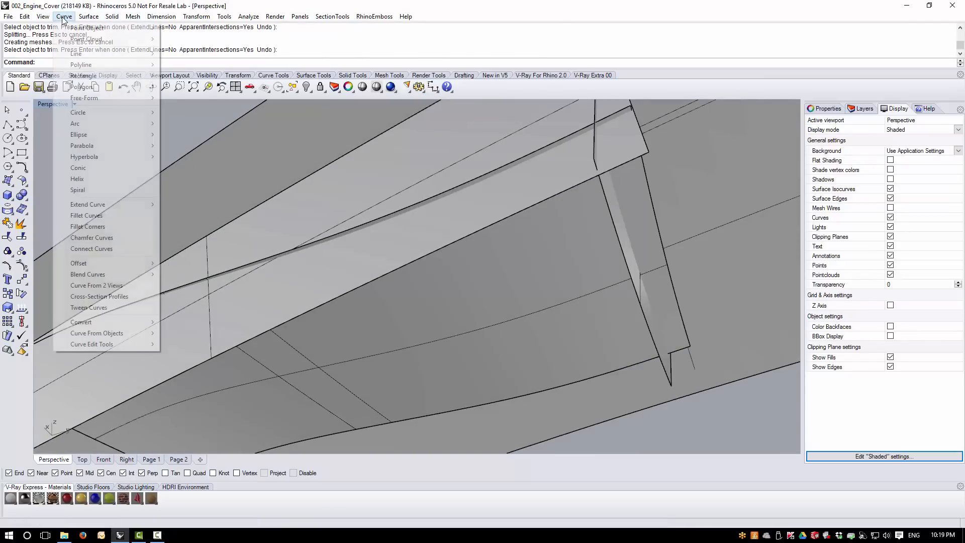
pyautogui.moveTo(130, 333)
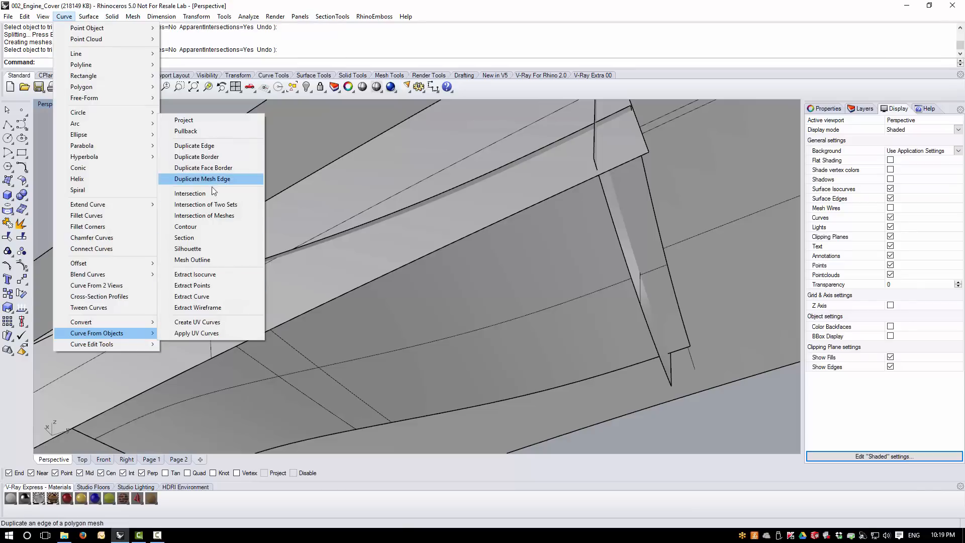
pyautogui.click(236, 194)
pyautogui.click(334, 217)
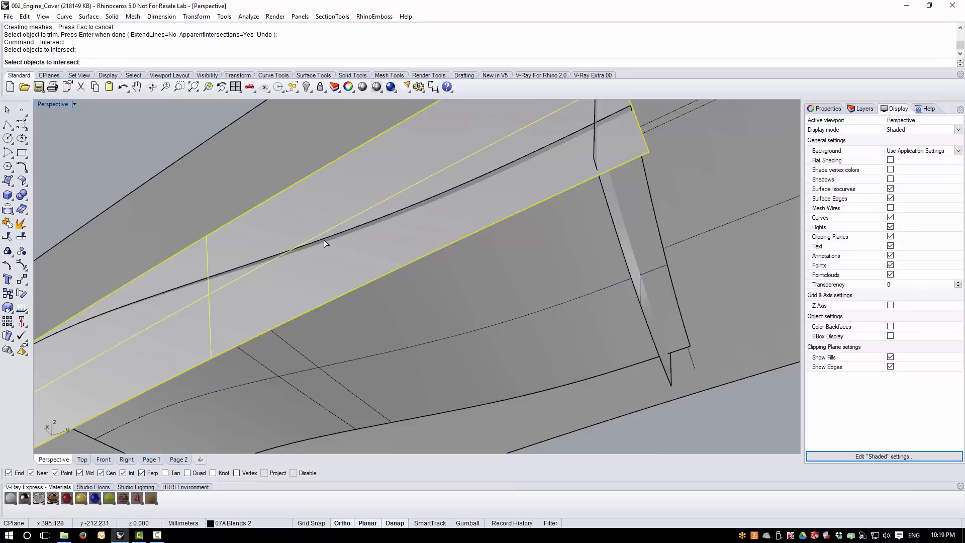
pyautogui.click(324, 239)
pyautogui.press('Return')
pyautogui.moveTo(332, 251); pyautogui.dragTo(467, 233, button='right')
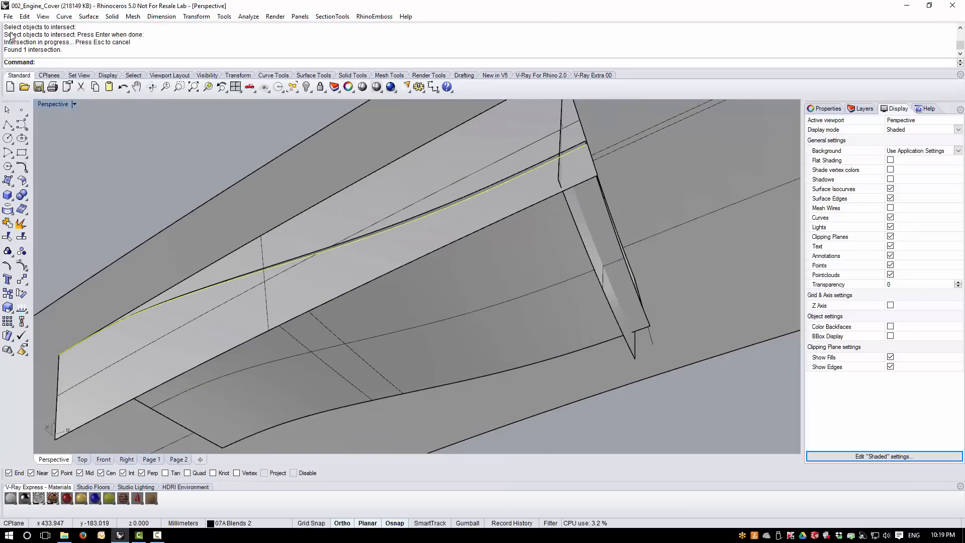
# Extend the opposite wall's floor intersection curve to the wall edge using the Curve on Surface extension.
pyautogui.click(64, 16)
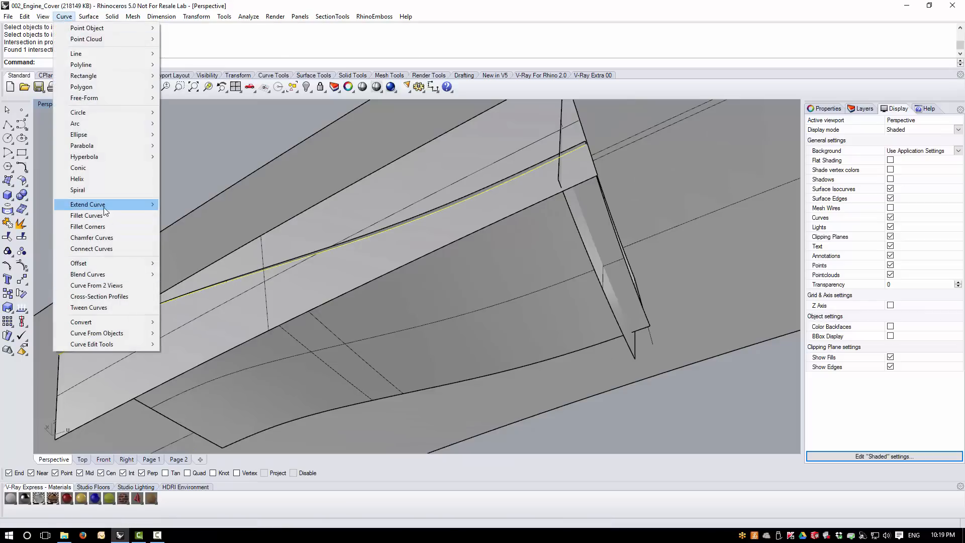
pyautogui.moveTo(105, 210)
pyautogui.click(186, 259)
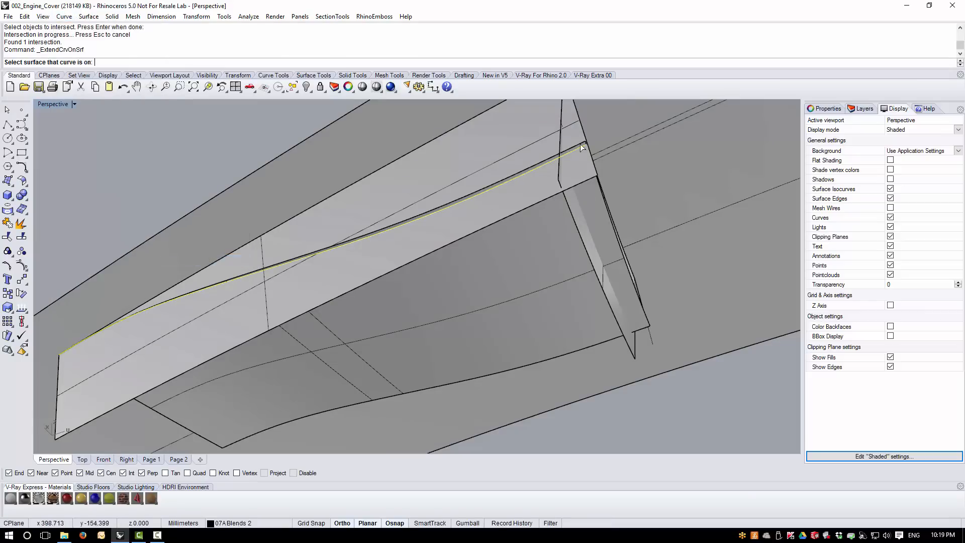
pyautogui.scroll(5, 611, 137)
pyautogui.scroll(-8, 587, 198)
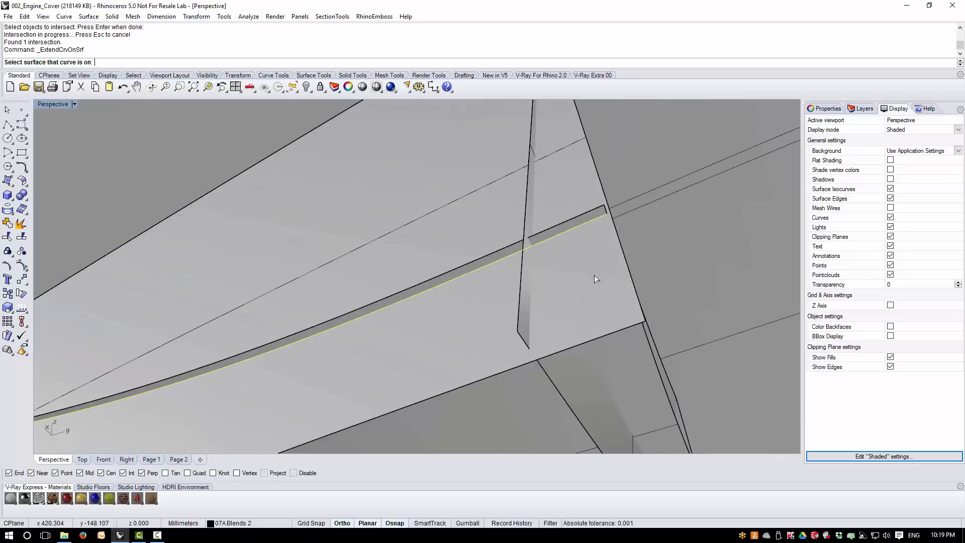
pyautogui.press('Escape')
pyautogui.scroll(-7, 568, 216)
pyautogui.moveTo(563, 234); pyautogui.dragTo(553, 218, button='right')
pyautogui.scroll(7, 562, 171)
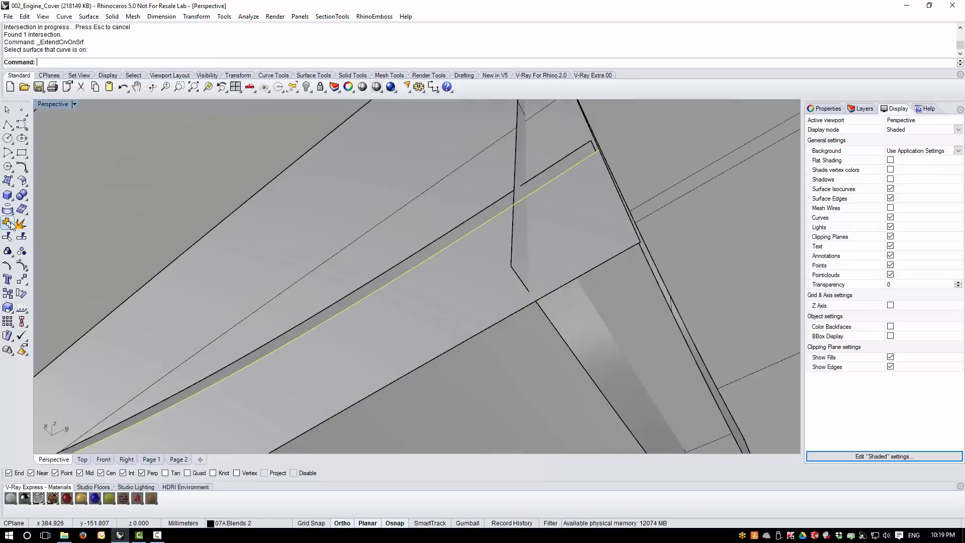
# Trim the excess of the floor surface and the opposite long side wall beyond their intersection curve.
pyautogui.click(7, 237)
pyautogui.scroll(2, 555, 162)
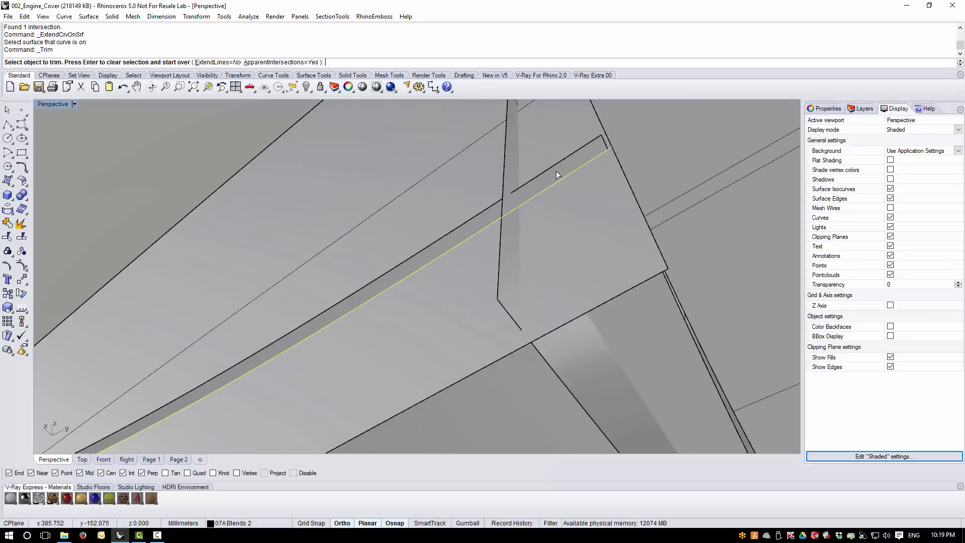
pyautogui.click(556, 175)
pyautogui.click(565, 204)
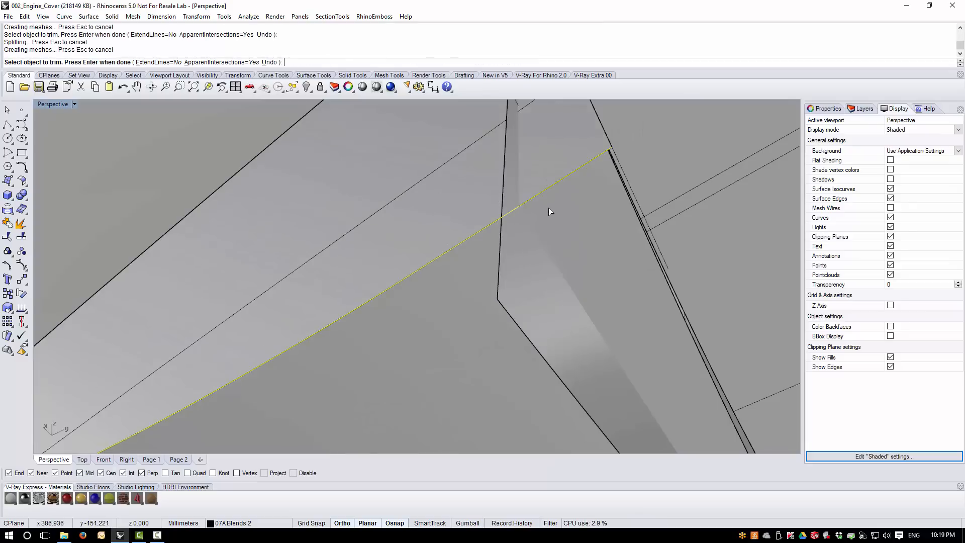
pyautogui.press('Escape')
pyautogui.press('Escape')
# Create the intersection curve between the short end wall and the recessed floor surface.
pyautogui.scroll(-7, 531, 194)
pyautogui.moveTo(523, 193); pyautogui.dragTo(530, 227, button='right')
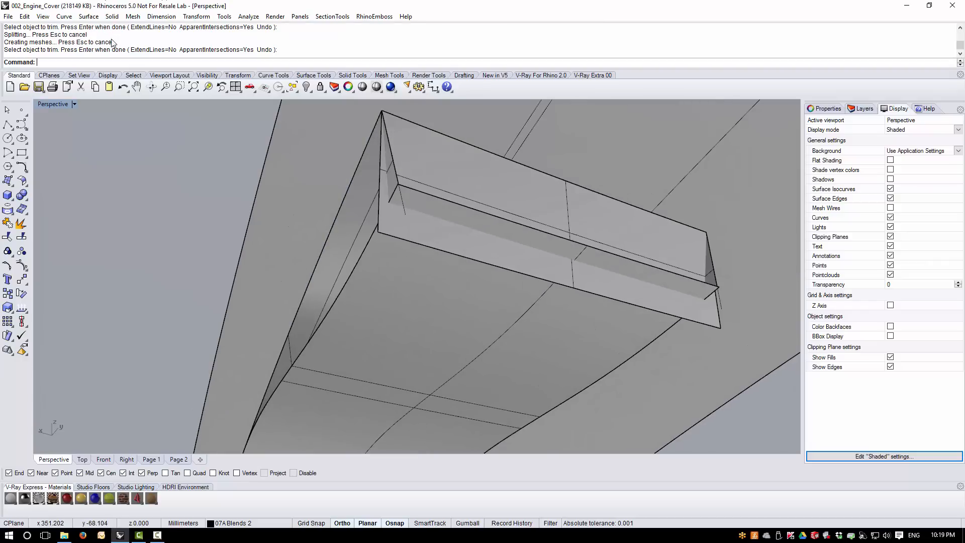
pyautogui.click(64, 16)
pyautogui.moveTo(111, 334)
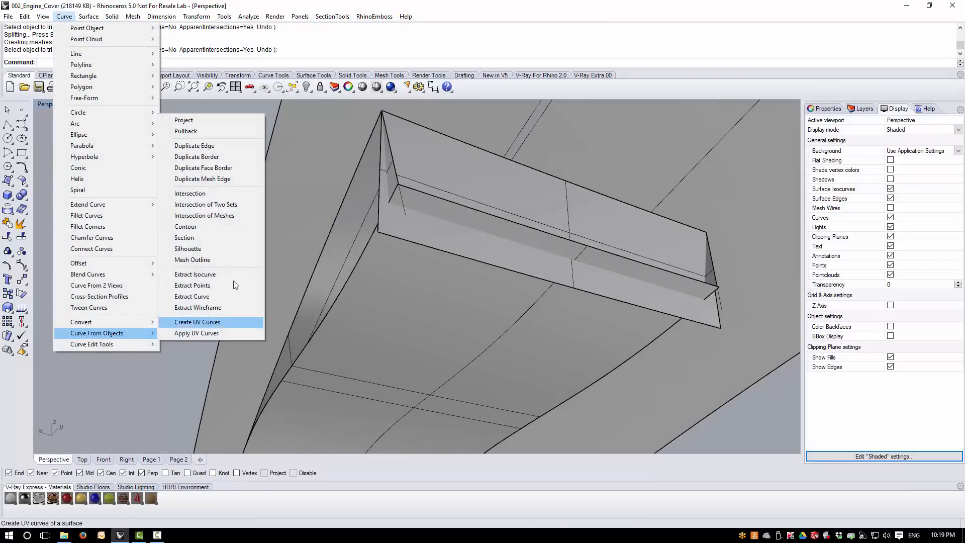
pyautogui.click(201, 193)
pyautogui.click(439, 239)
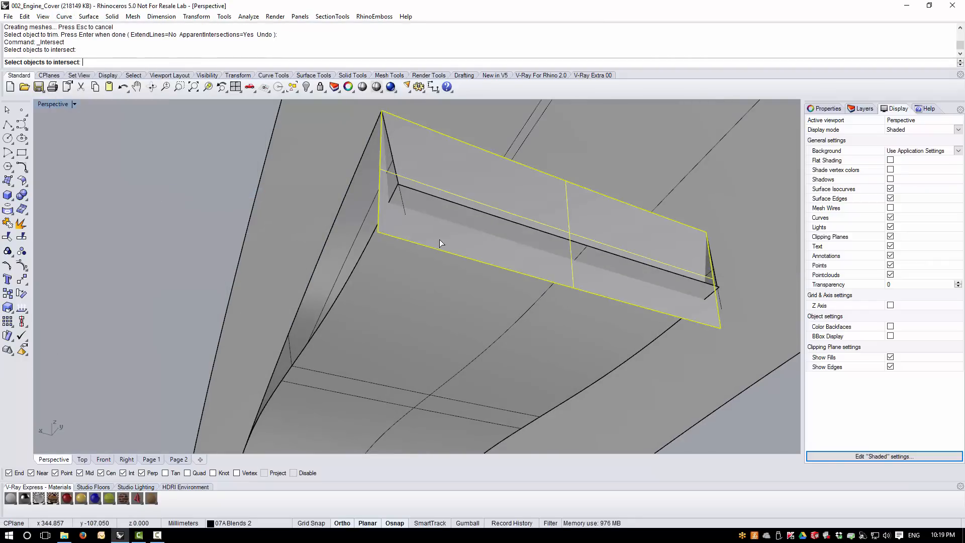
pyautogui.click(441, 211)
pyautogui.press('Return')
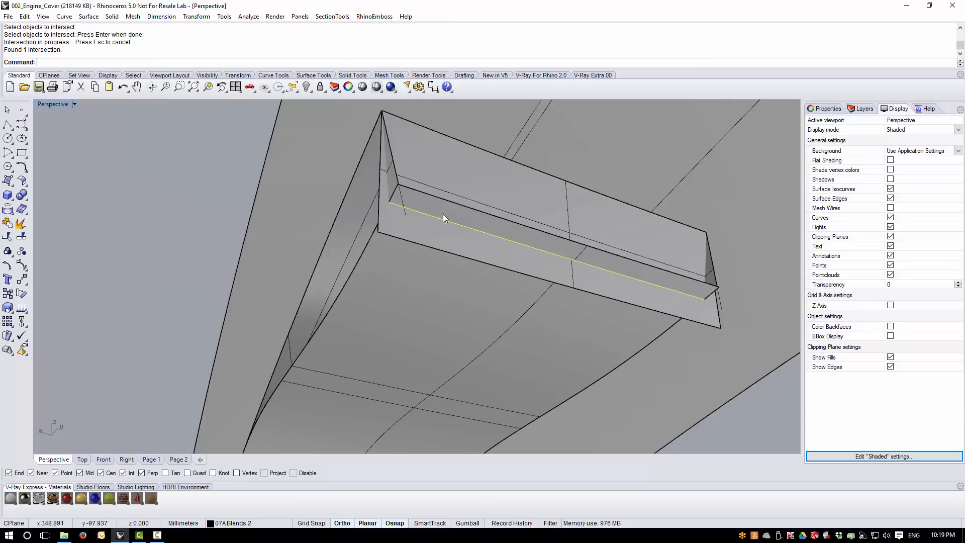
# Extend the end wall's floor intersection curve along the end wall surface using the Curve on Surface extension.
pyautogui.click(63, 16)
pyautogui.moveTo(121, 205)
pyautogui.click(197, 259)
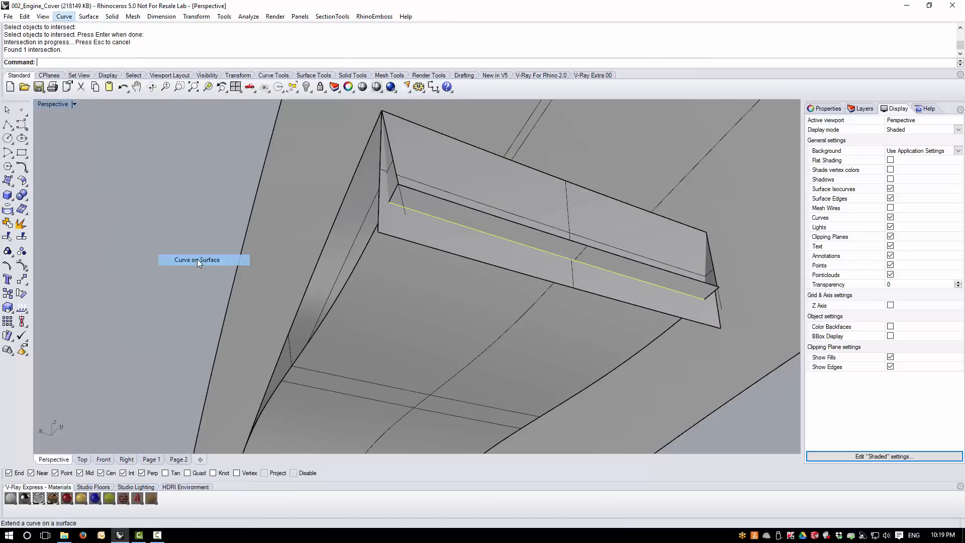
pyautogui.click(394, 204)
pyautogui.click(397, 230)
# Trim the short end wall and the recessed floor surface back to their extended intersection curve.
pyautogui.click(8, 236)
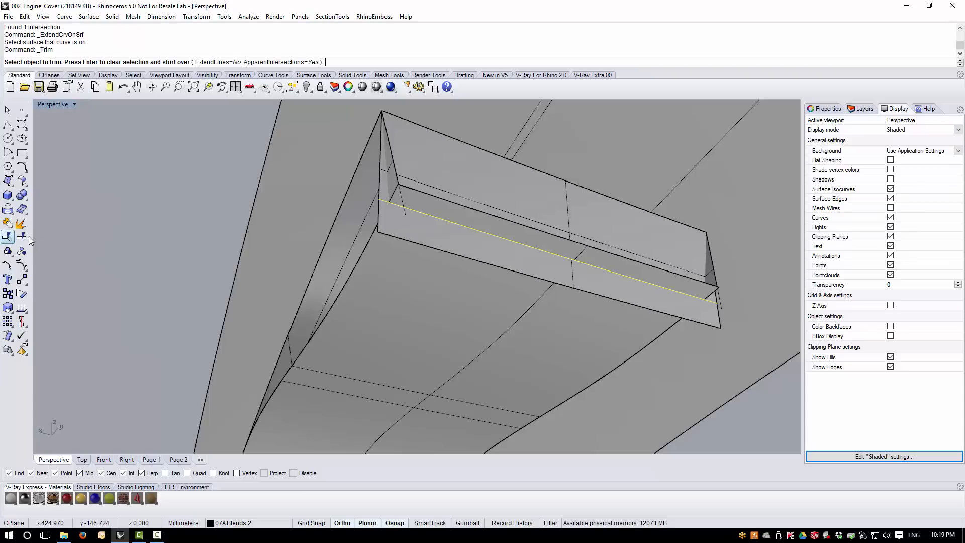
pyautogui.click(415, 222)
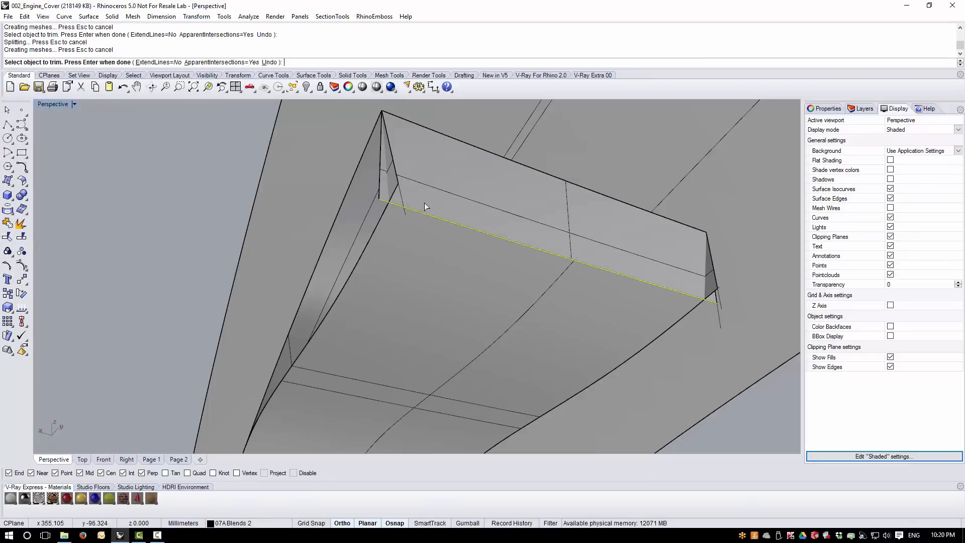
pyautogui.press('Return')
# Trim the overhanging end of the opposite long side wall, using the short end wall as the cutting object.
pyautogui.scroll(-3, 441, 209)
pyautogui.moveTo(397, 212); pyautogui.dragTo(429, 224, button='right')
pyautogui.scroll(5, 451, 201)
pyautogui.scroll(2, 429, 224)
pyautogui.click(427, 231)
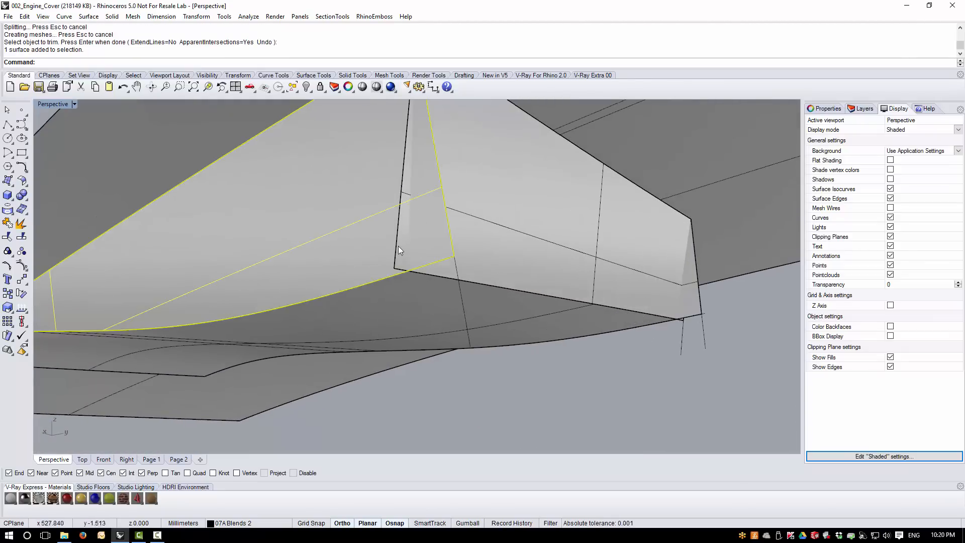
pyautogui.press('Escape')
pyautogui.click(474, 244)
pyautogui.click(6, 237)
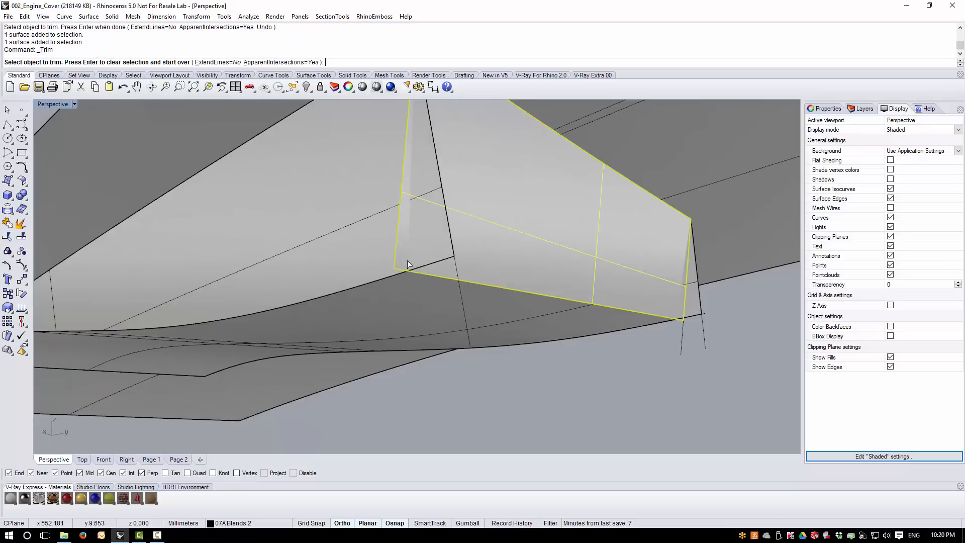
pyautogui.click(435, 243)
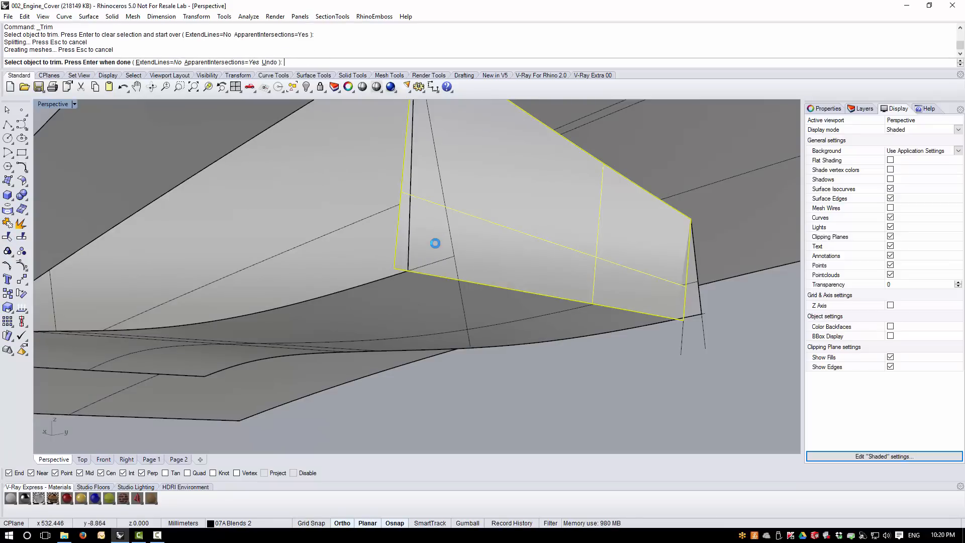
pyautogui.press('Return')
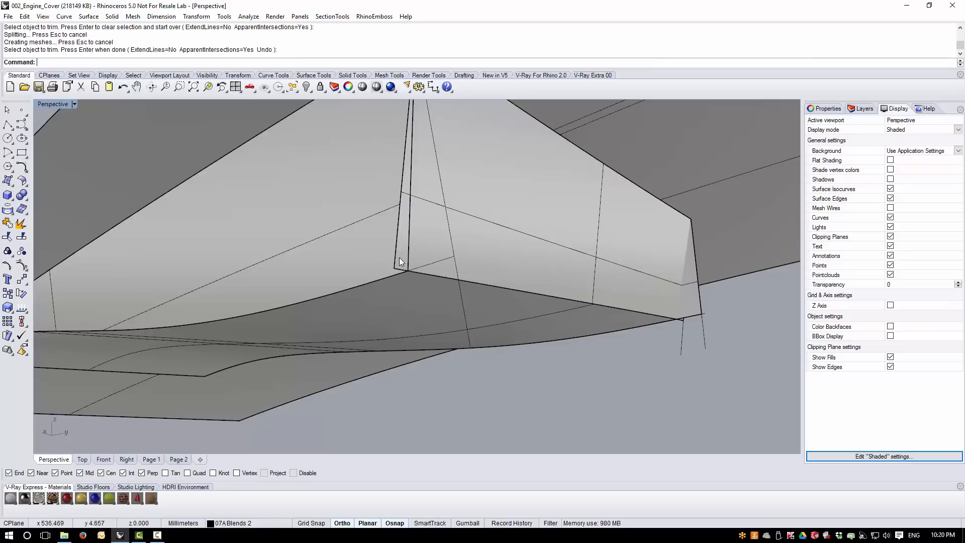
# Trim the sliver of the end wall that extends past the opposite long side wall, using that side wall as cutter.
pyautogui.click(379, 254)
pyautogui.press('Return')
pyautogui.click(396, 246)
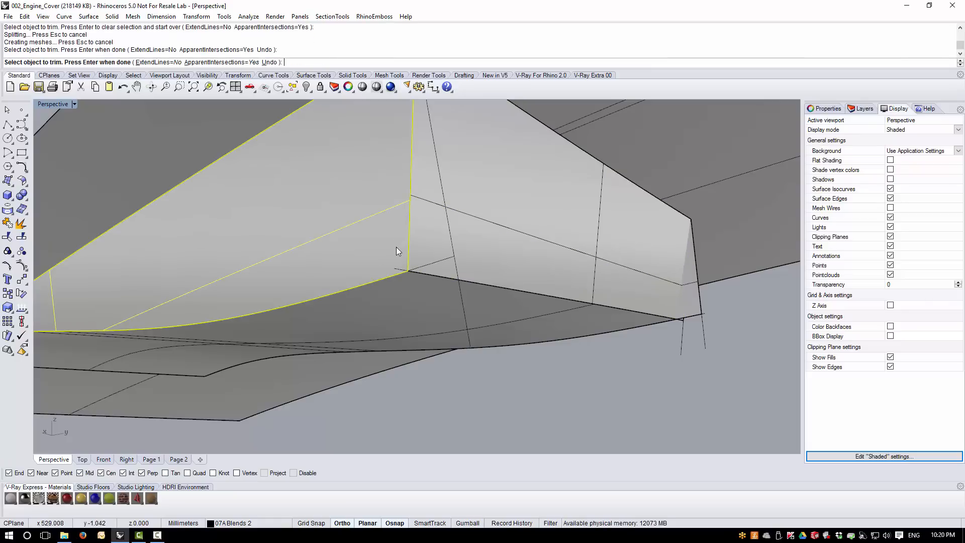
pyautogui.press('Return')
# At the remaining inner corner, trim the end wall's overhang using the inner long side wall as the cutting object.
pyautogui.scroll(-4, 396, 246)
pyautogui.moveTo(478, 253); pyautogui.dragTo(347, 259, button='right')
pyautogui.scroll(-4, 347, 261)
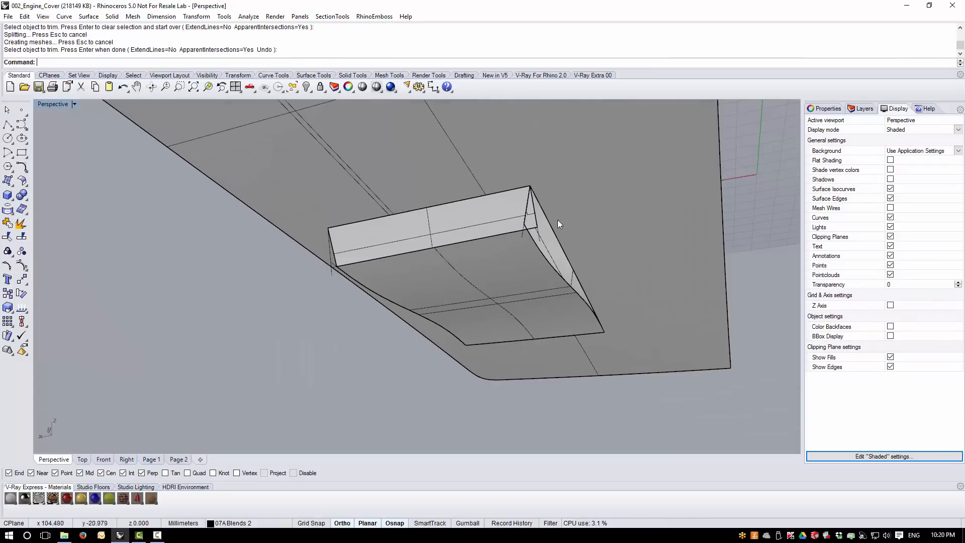
pyautogui.scroll(5, 494, 217)
pyautogui.press('Return')
pyautogui.click(500, 217)
pyautogui.press('Return')
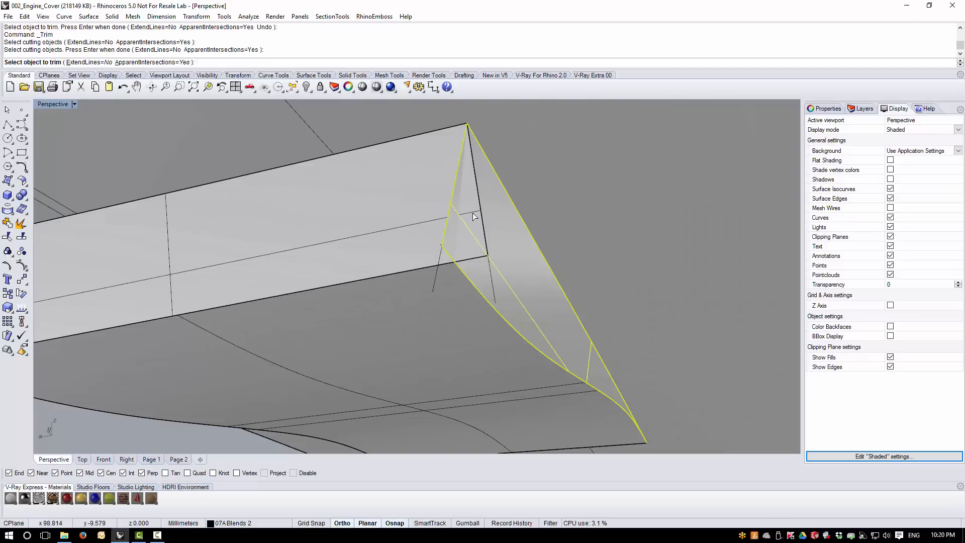
pyautogui.click(473, 217)
pyautogui.press('Return')
# Trim the inner long side wall's excess beyond the end wall, using the end wall as the cutting object.
pyautogui.click(419, 237)
pyautogui.press('Return')
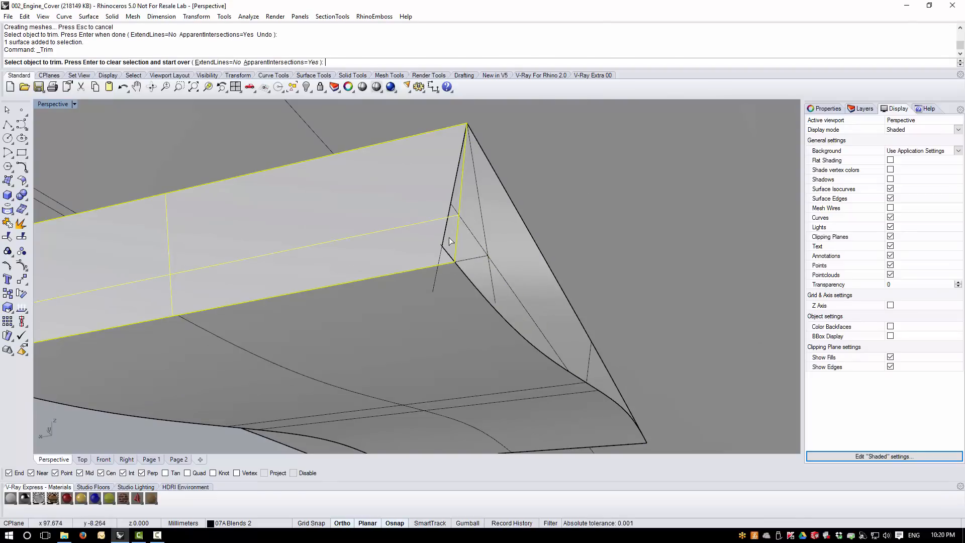
pyautogui.click(448, 236)
pyautogui.press('Return')
# Select all curves in the model with SelCrv and delete them, leaving only the surfaces of the engine cover.
pyautogui.scroll(-5, 459, 227)
pyautogui.moveTo(393, 244); pyautogui.dragTo(612, 338, button='right')
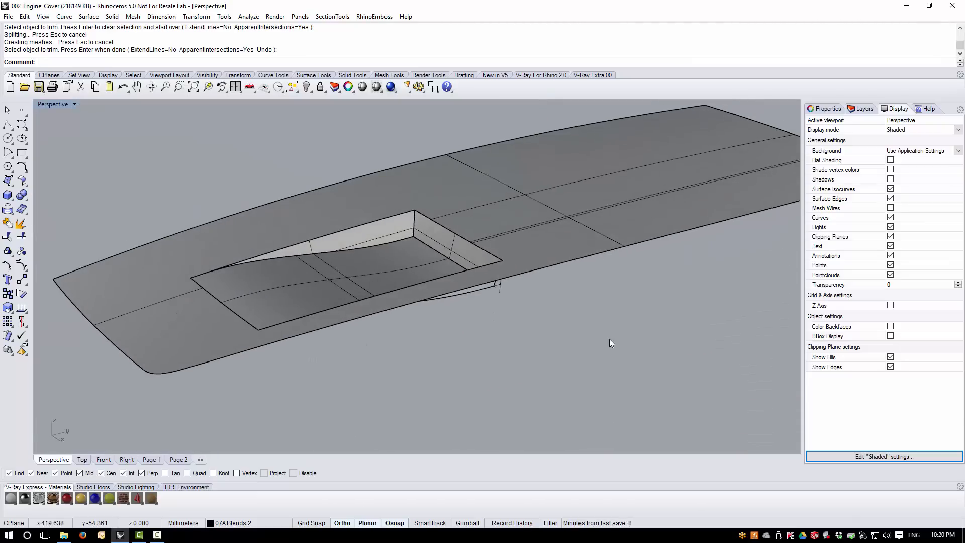
pyautogui.write('SelCrv')
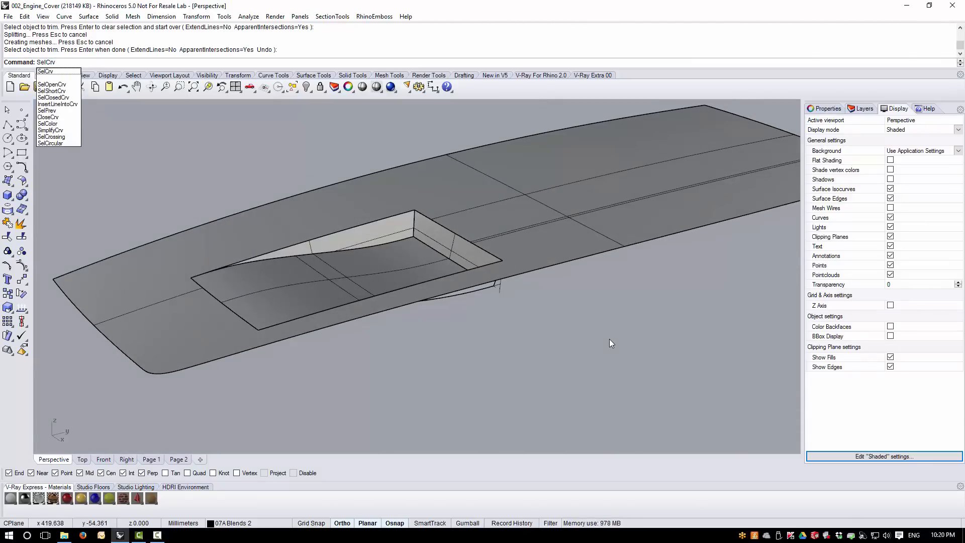
pyautogui.press('Return')
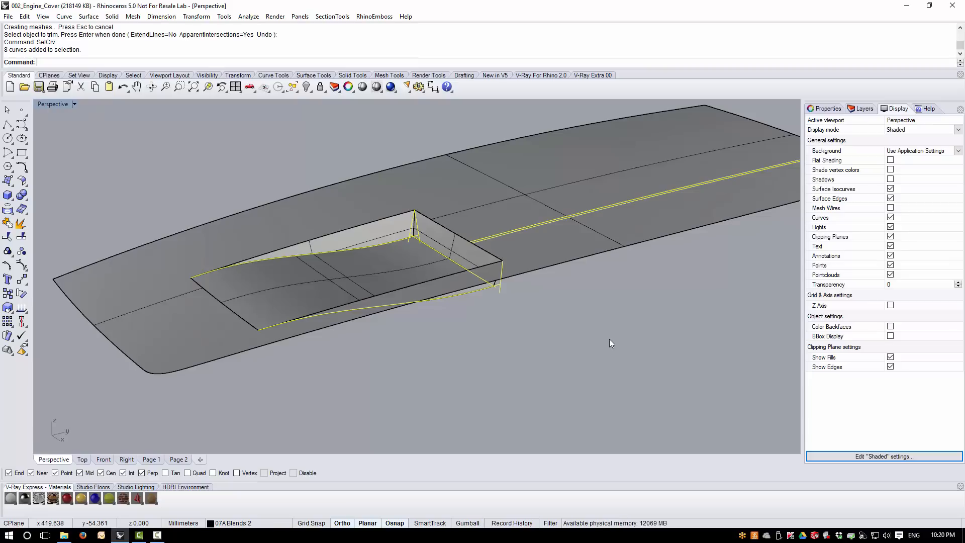
pyautogui.press('Delete')
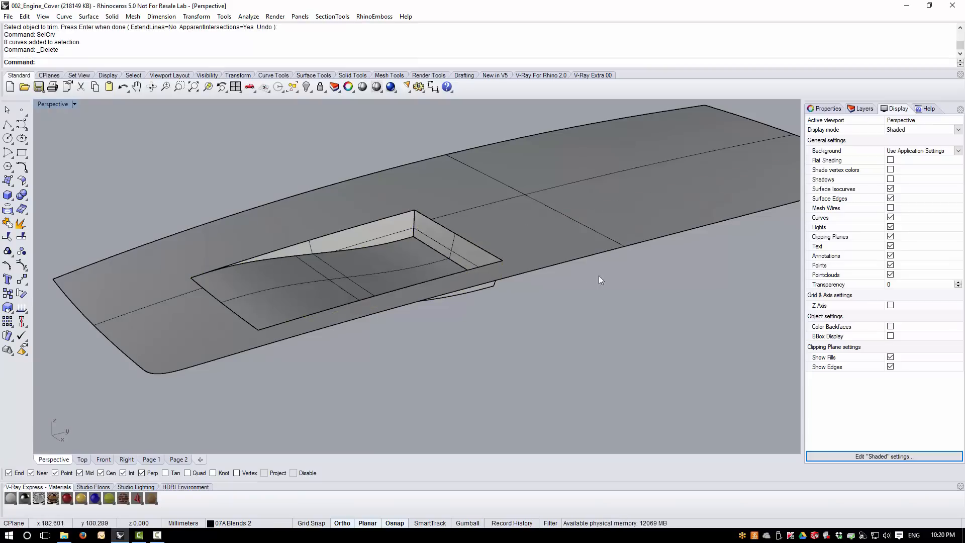
pyautogui.moveTo(599, 276); pyautogui.dragTo(534, 297, button='right')
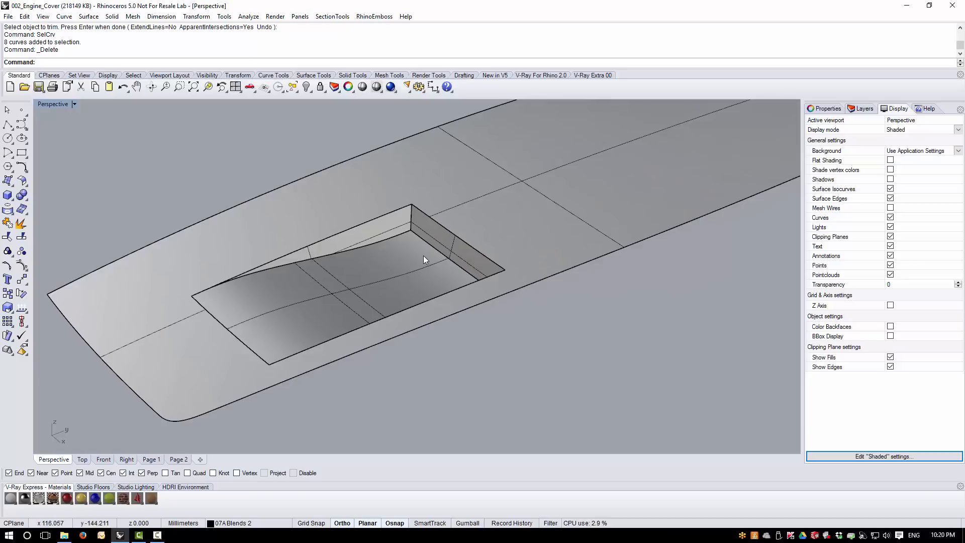
# Join all five surfaces of the engine cover and its recessed pocket into one polysurface.
pyautogui.hotkey('ctrl', 'a')
pyautogui.click(7, 223)
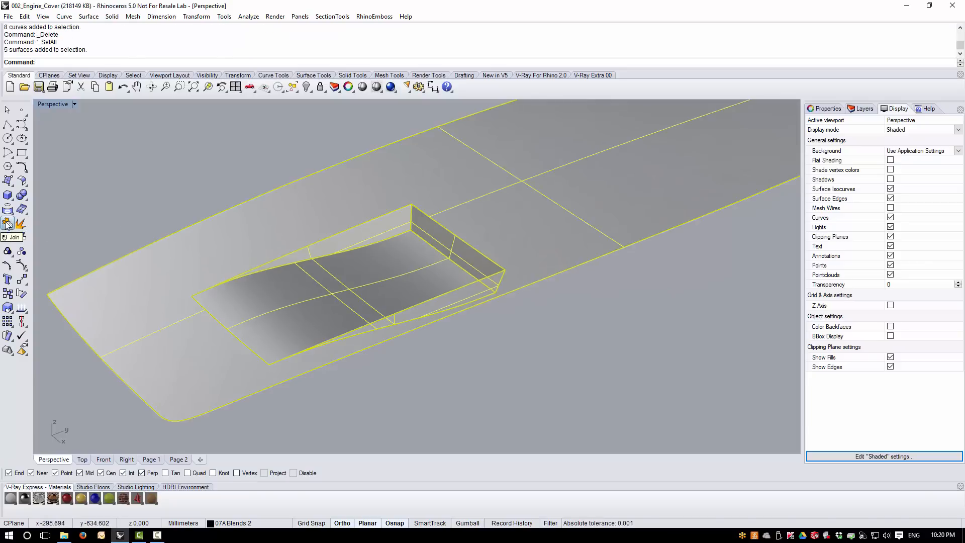
pyautogui.click(206, 161)
# Check the joined engine cover for naked edges with Edge Analysis, inspecting the pocket from several angles, and close the analysis.
pyautogui.moveTo(211, 166); pyautogui.dragTo(228, 434, button='right')
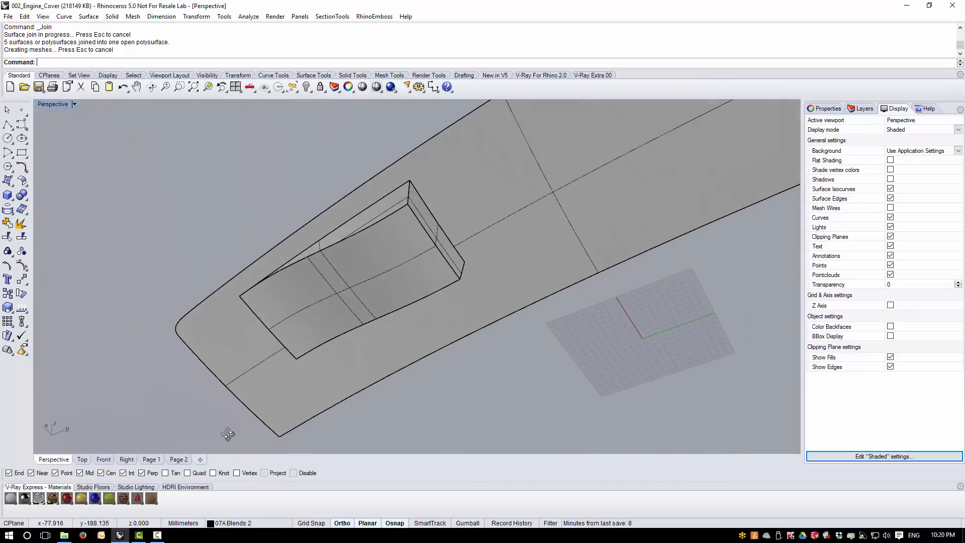
pyautogui.click(396, 272)
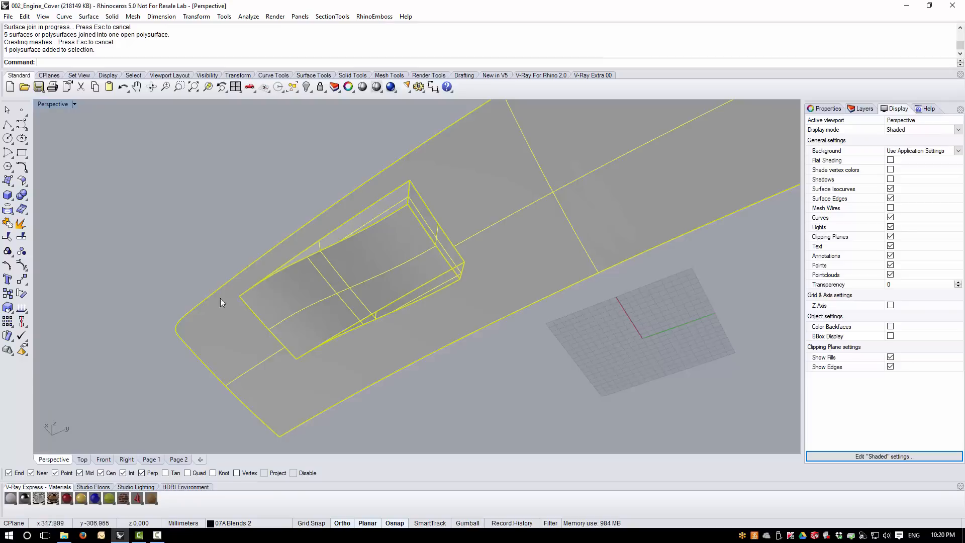
pyautogui.click(22, 308)
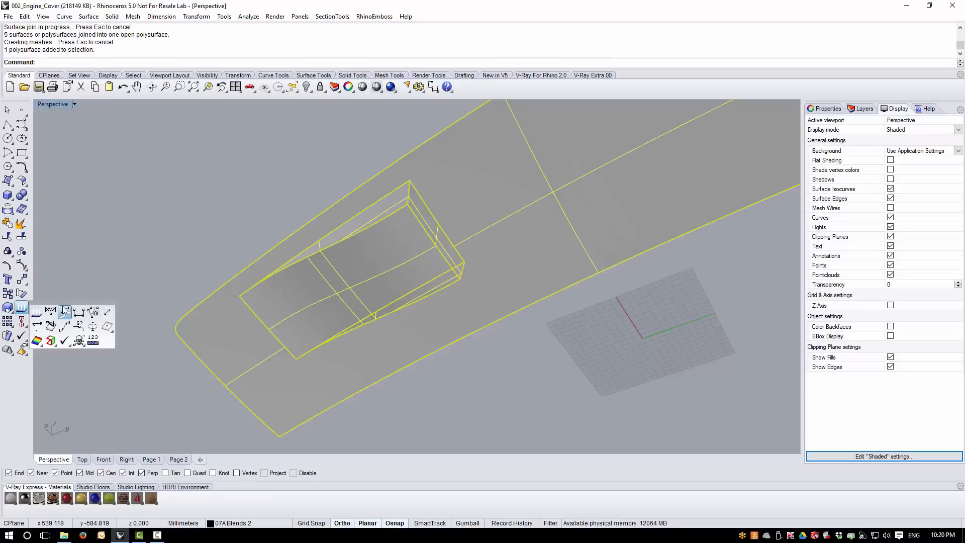
pyautogui.moveTo(64, 307); pyautogui.dragTo(103, 240)
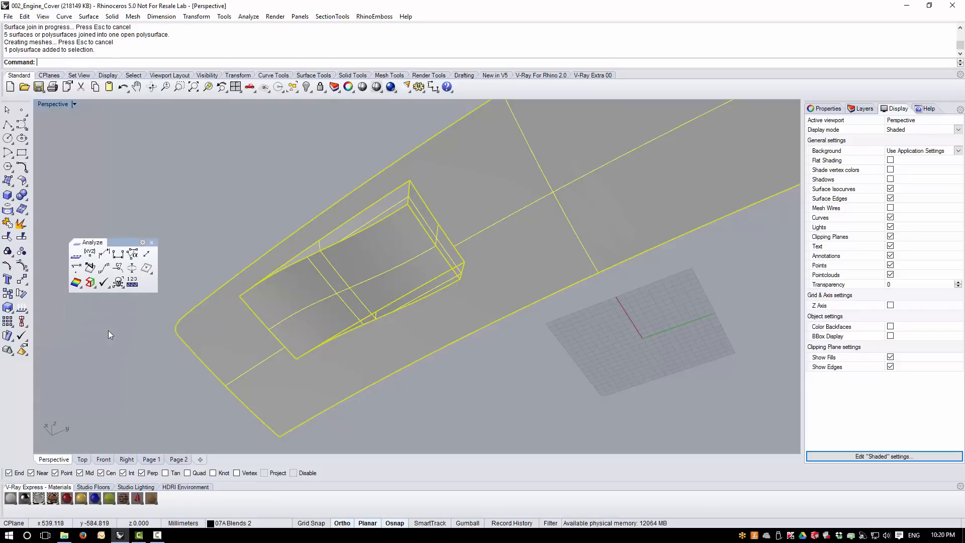
pyautogui.click(90, 283)
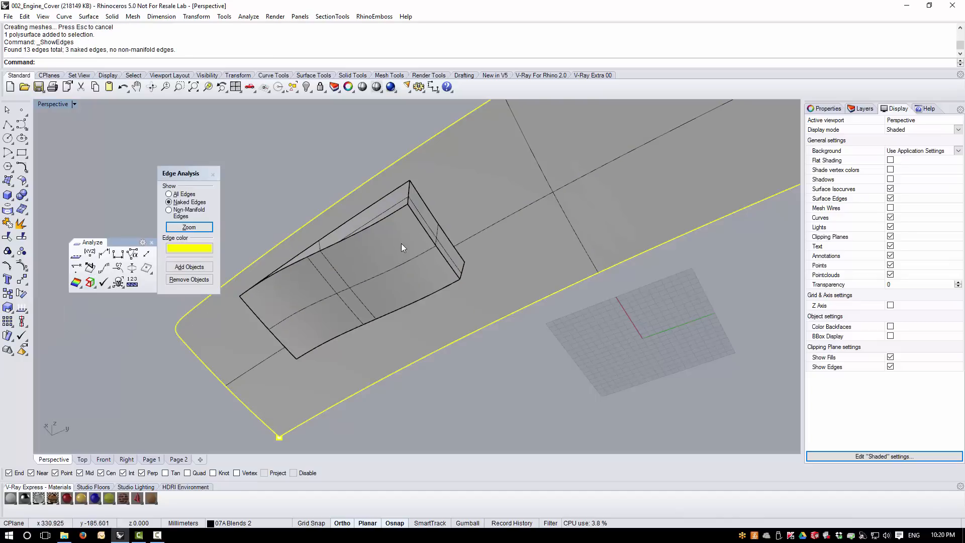
pyautogui.moveTo(401, 245); pyautogui.dragTo(564, 358, button='right')
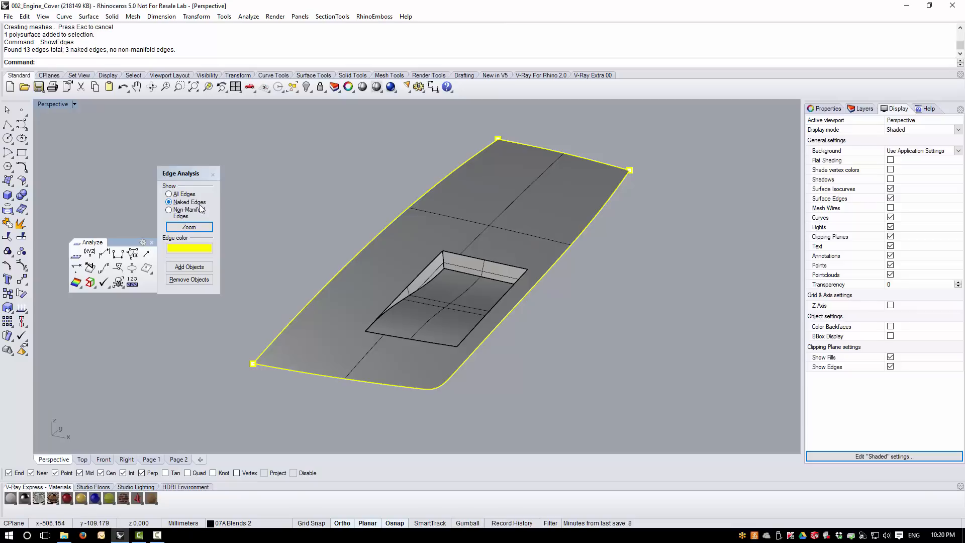
pyautogui.moveTo(460, 331); pyautogui.dragTo(538, 332, button='right')
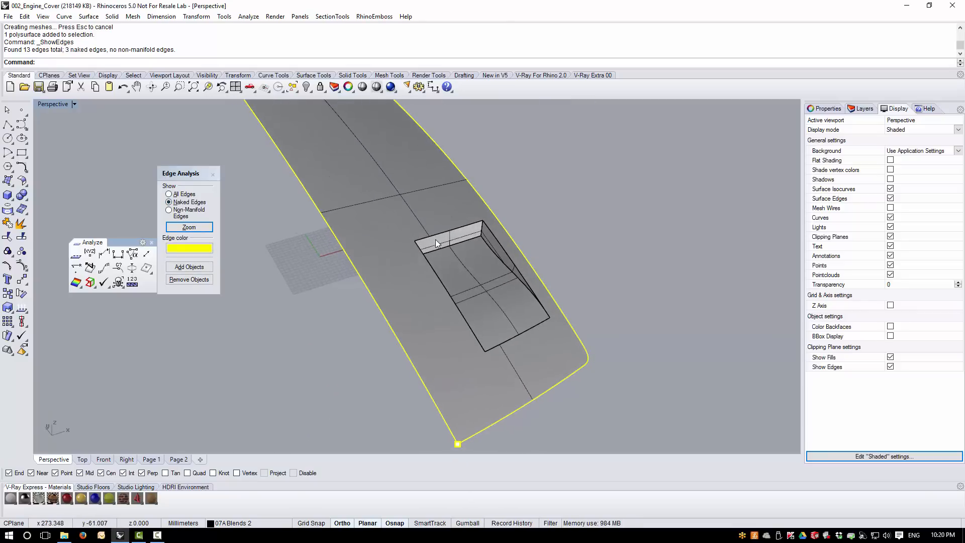
pyautogui.moveTo(435, 239); pyautogui.dragTo(484, 372, button='right')
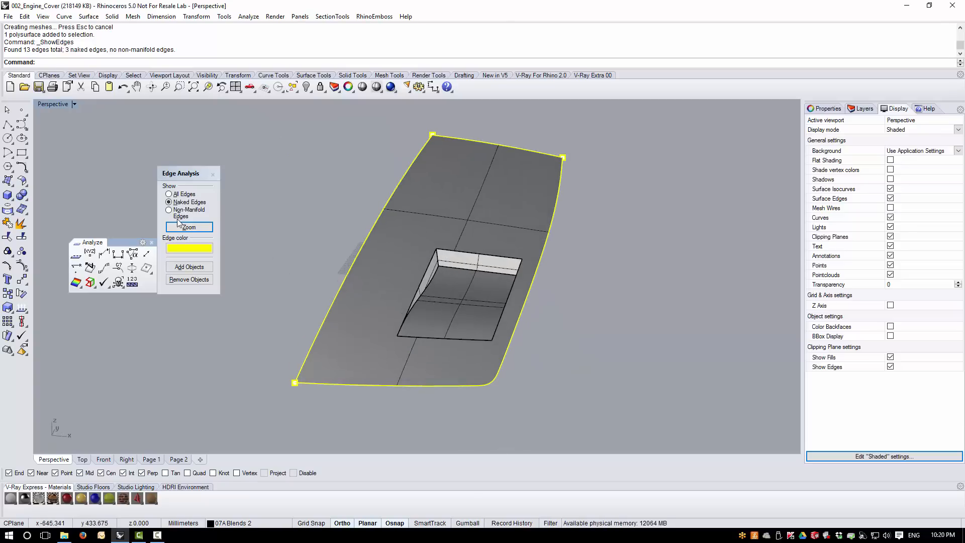
pyautogui.click(212, 174)
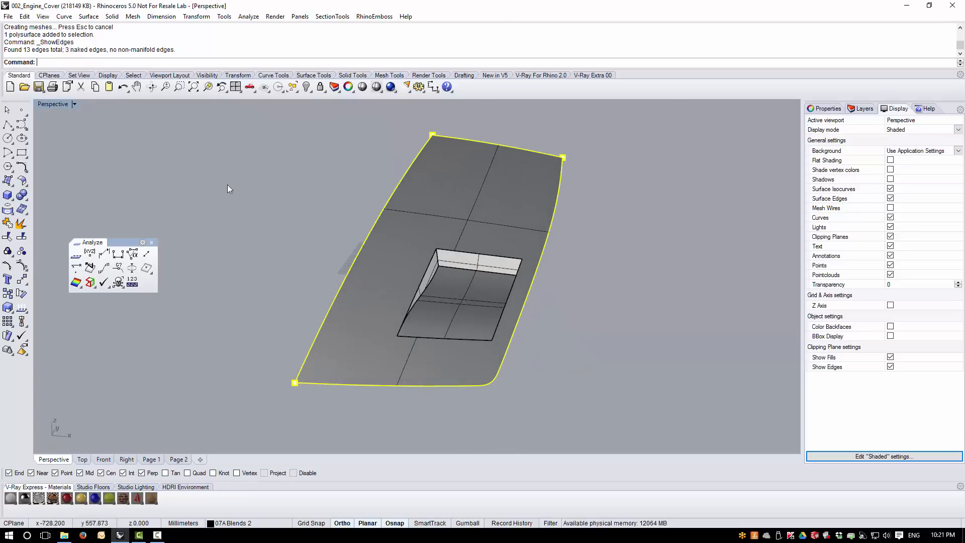
pyautogui.click(151, 243)
# Apply an environment map surface analysis to the joined engine cover polysurface to examine its reflections.
pyautogui.moveTo(437, 327); pyautogui.dragTo(449, 337, button='right')
pyautogui.click(448, 321)
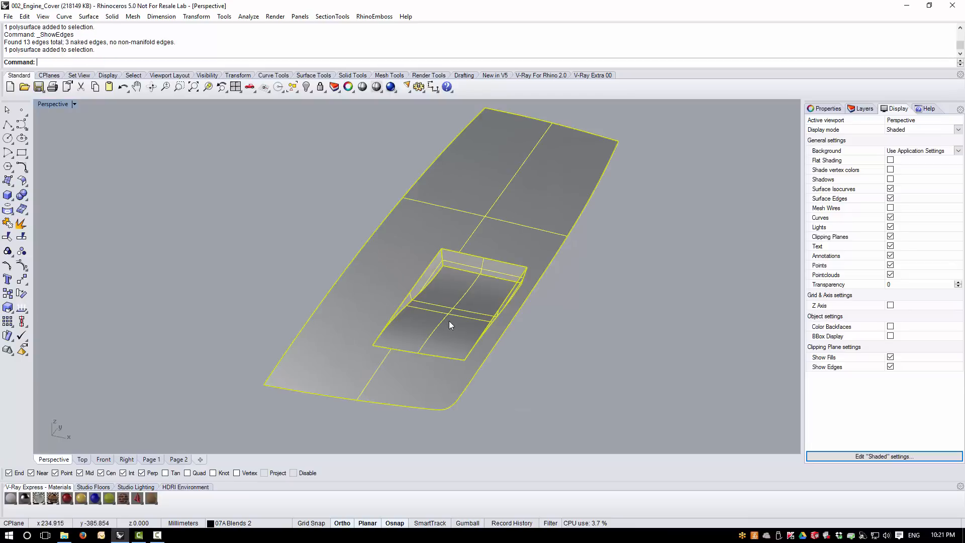
pyautogui.click(249, 16)
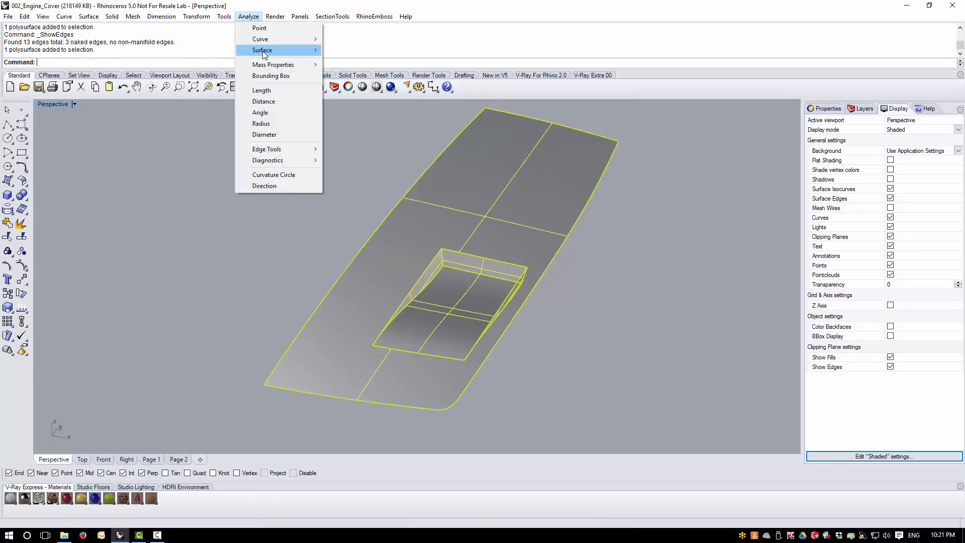
pyautogui.moveTo(266, 50)
pyautogui.click(366, 72)
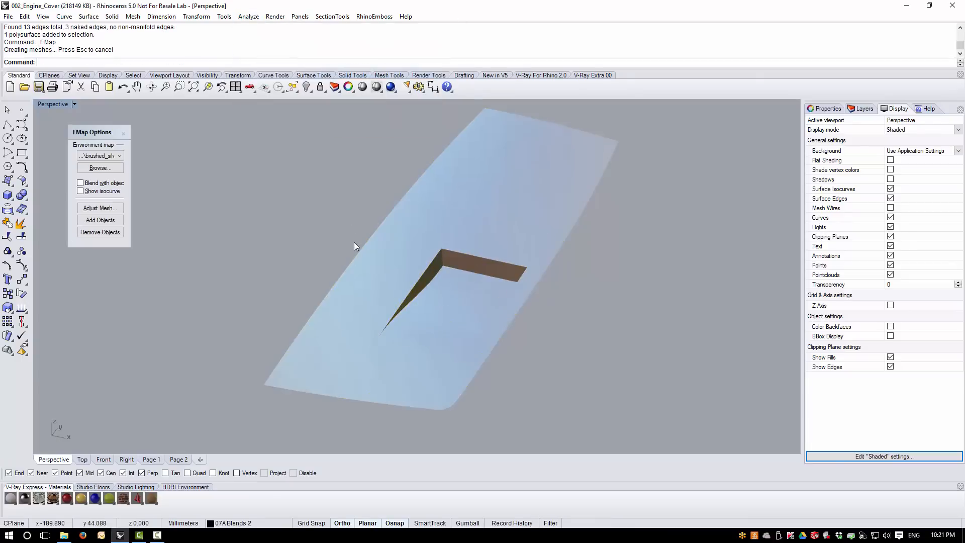
# Inspect the environment-map reflections around the engine cover's sharp recess, then end the analysis.
pyautogui.moveTo(354, 242); pyautogui.dragTo(423, 266, button='right')
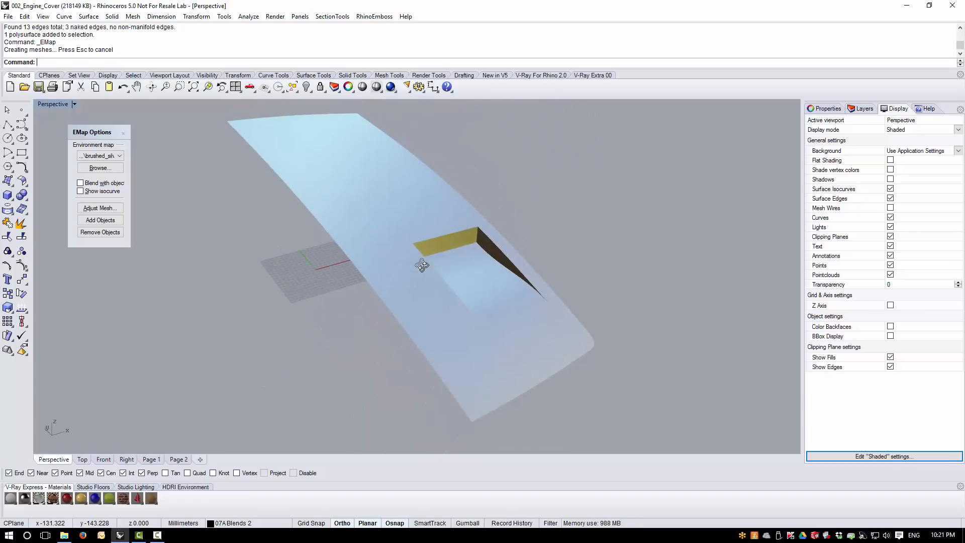
pyautogui.click(123, 132)
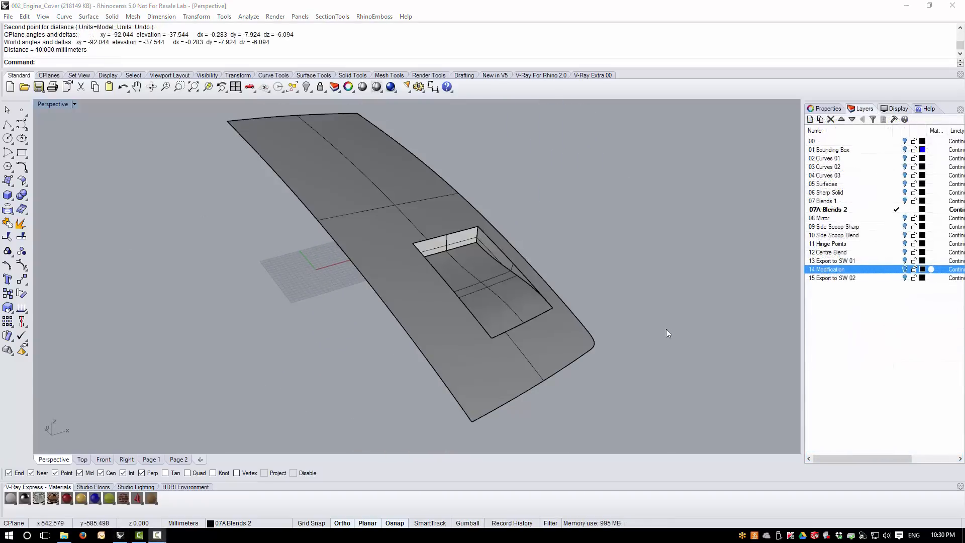
# Start a Blend Edge with radius 50 on the two corner edges at the ends of the recess's back wall.
pyautogui.moveTo(612, 273); pyautogui.dragTo(541, 272, button='right')
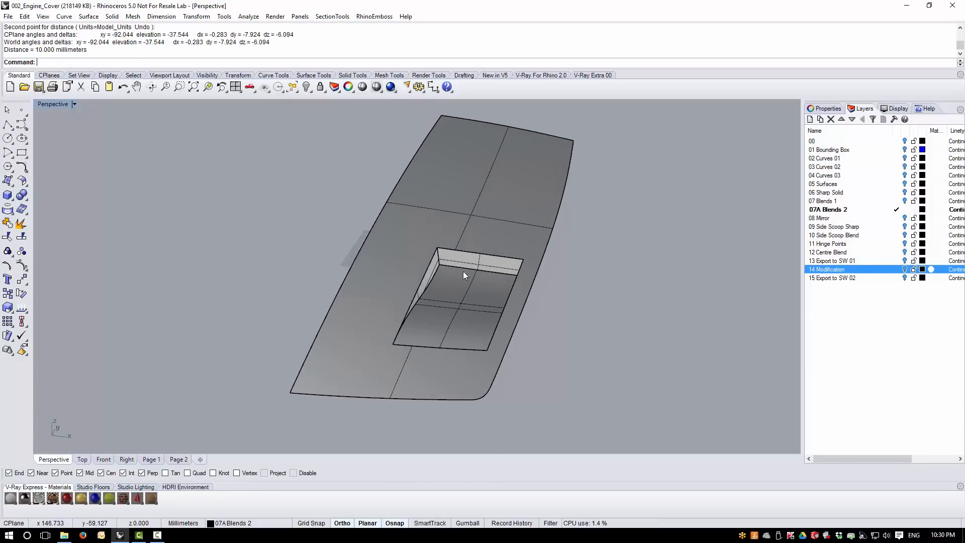
pyautogui.moveTo(463, 271); pyautogui.dragTo(509, 293, button='right')
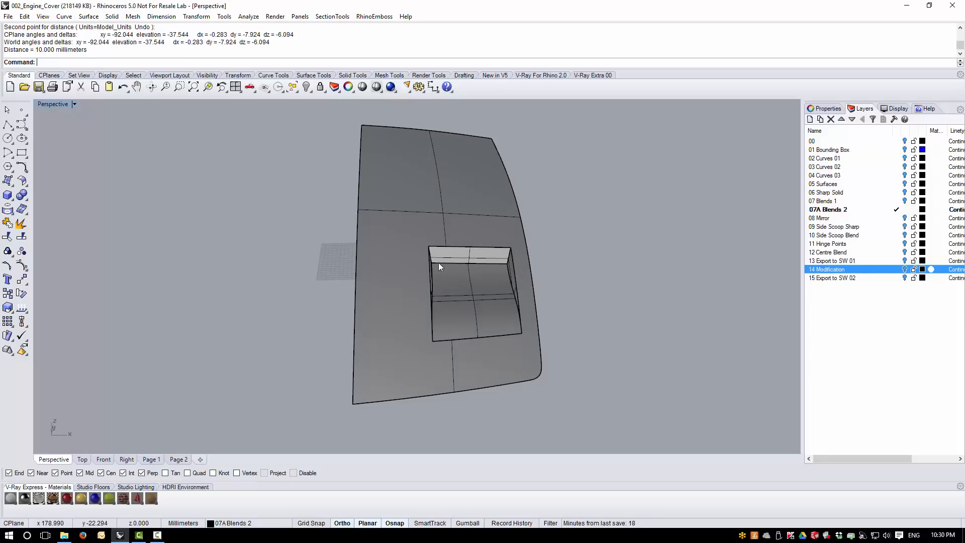
pyautogui.click(112, 17)
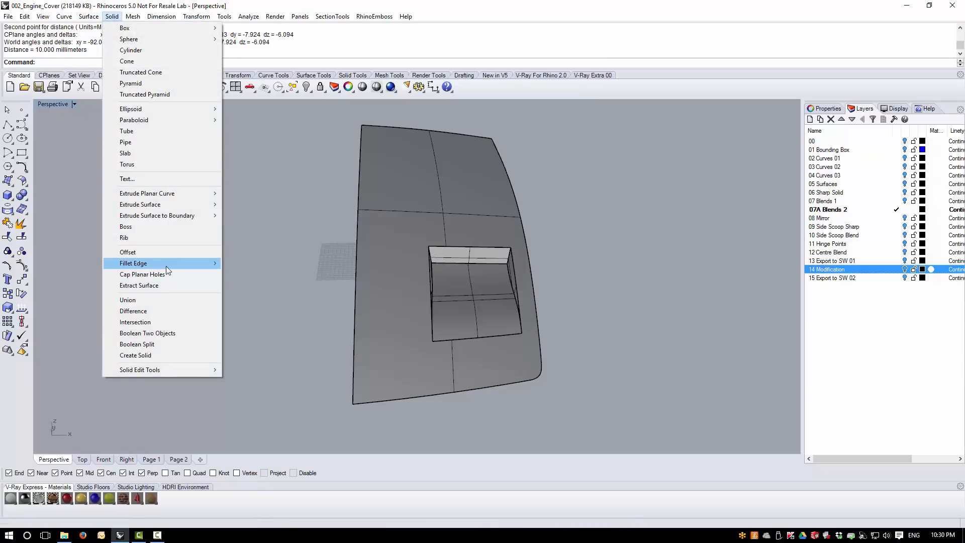
pyautogui.moveTo(166, 271)
pyautogui.click(248, 274)
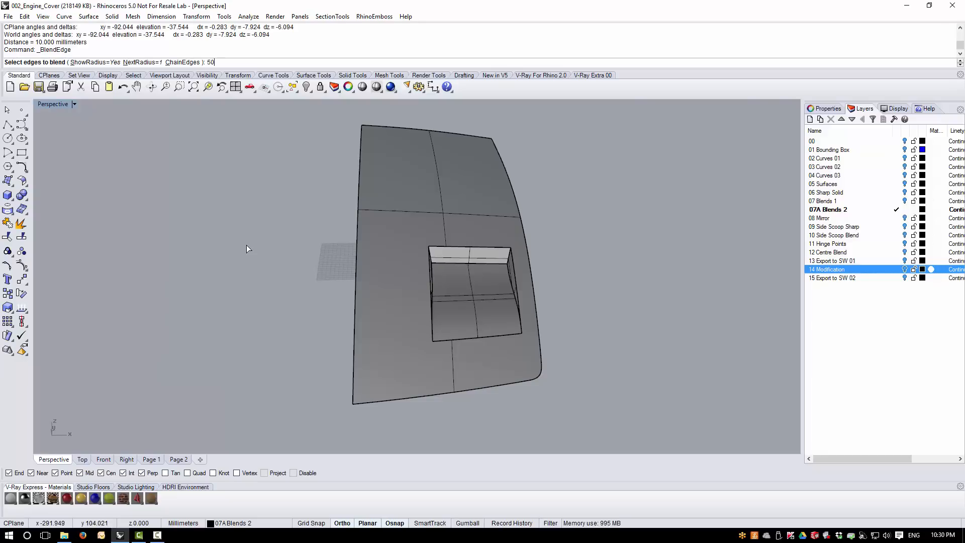
pyautogui.press('Return')
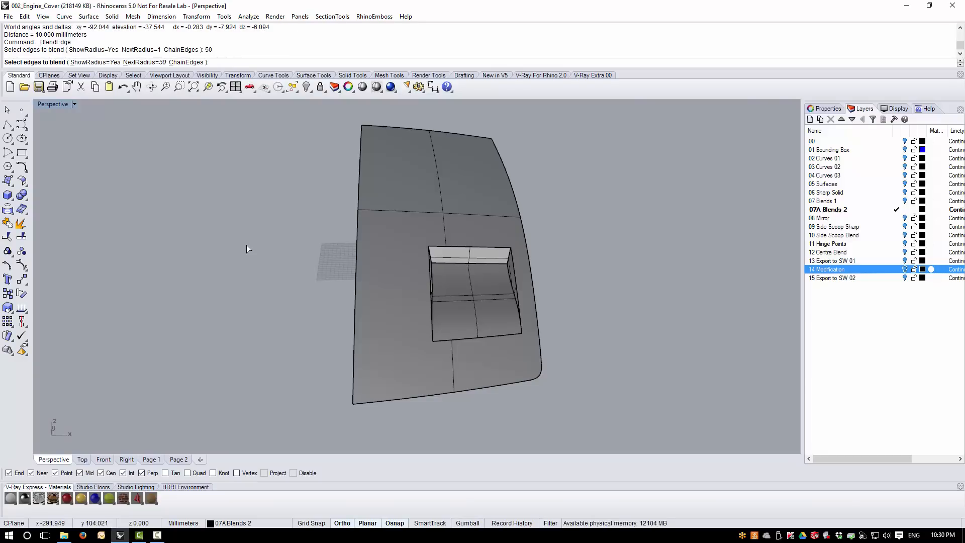
pyautogui.scroll(6, 459, 246)
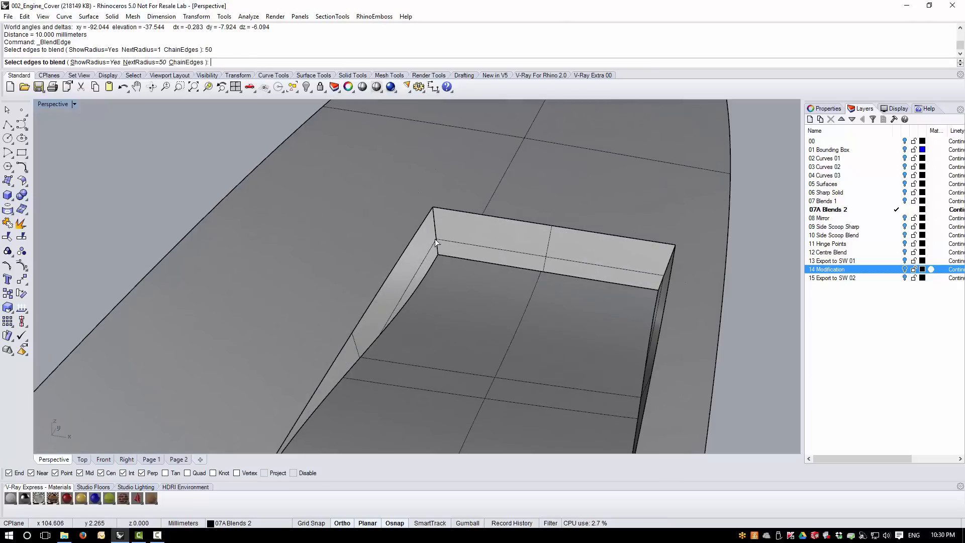
pyautogui.click(436, 243)
pyautogui.moveTo(474, 294); pyautogui.dragTo(548, 271, button='right')
pyautogui.click(593, 213)
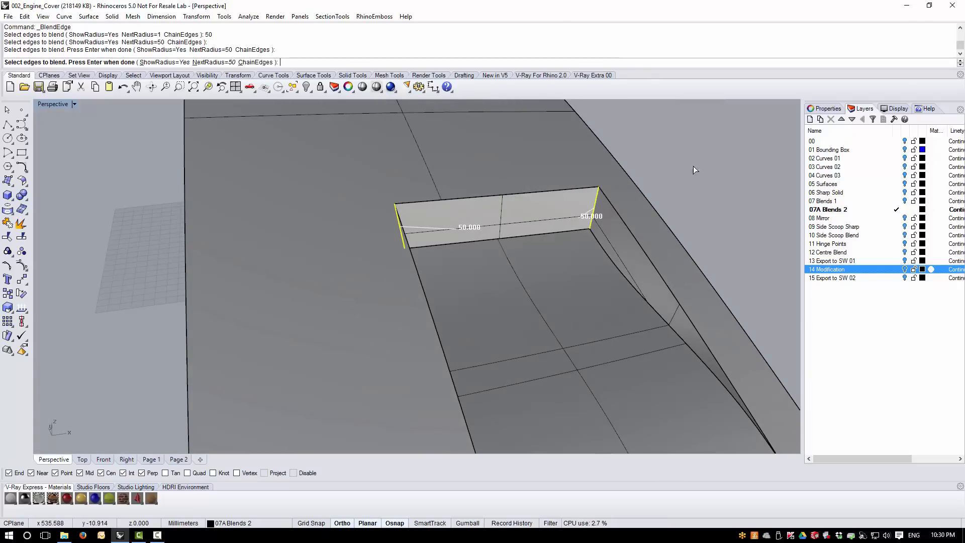
pyautogui.press('Return')
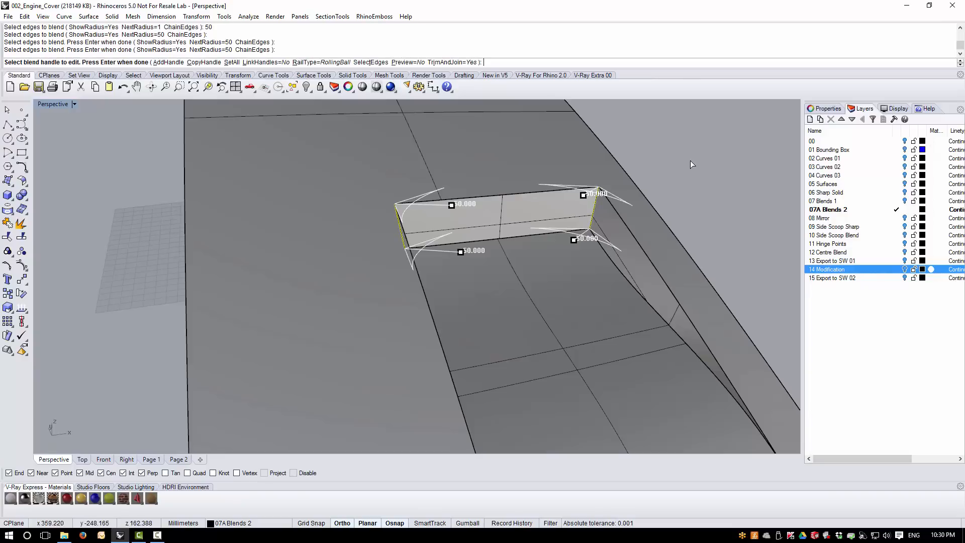
# Preview the corner blends, set their rail type to DistBetweenRails and accept them.
pyautogui.click(404, 62)
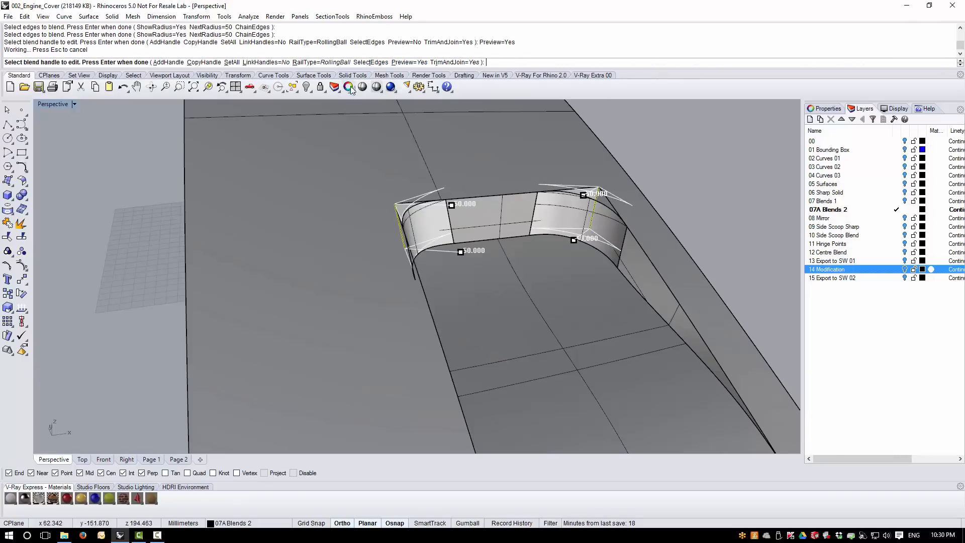
pyautogui.click(336, 62)
pyautogui.click(190, 62)
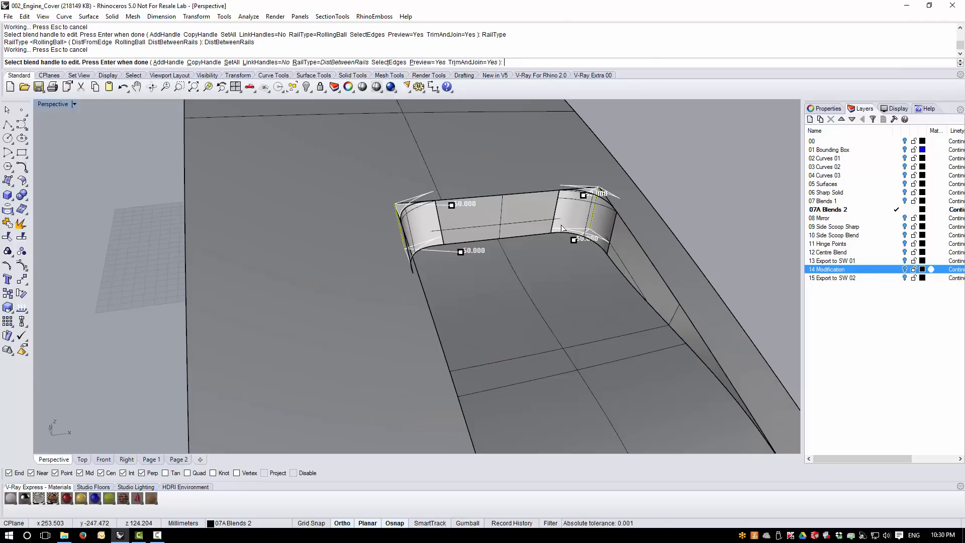
pyautogui.moveTo(561, 224); pyautogui.dragTo(499, 247, button='right')
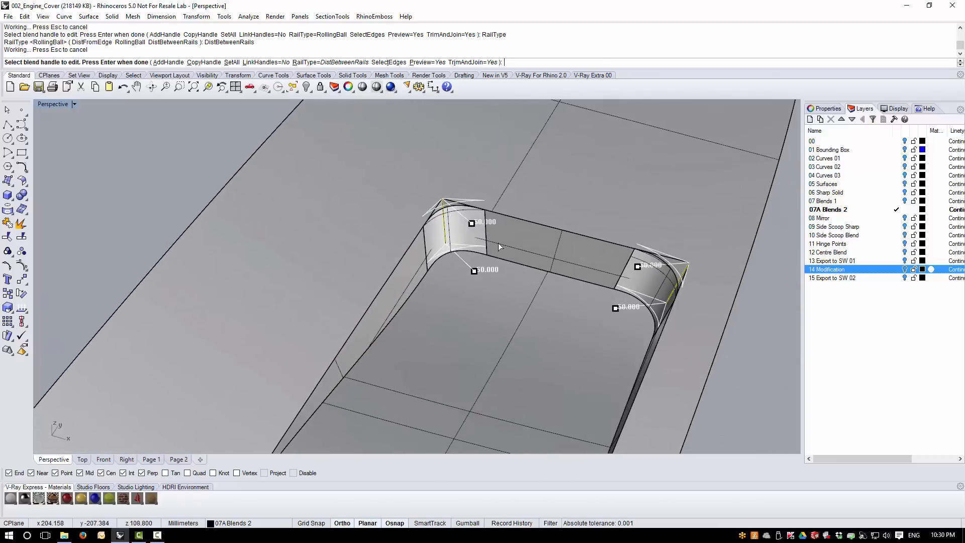
pyautogui.rightClick(203, 150)
# Check the blended polysurface with an Environment Map analysis, then close the analysis.
pyautogui.scroll(-6, 520, 230)
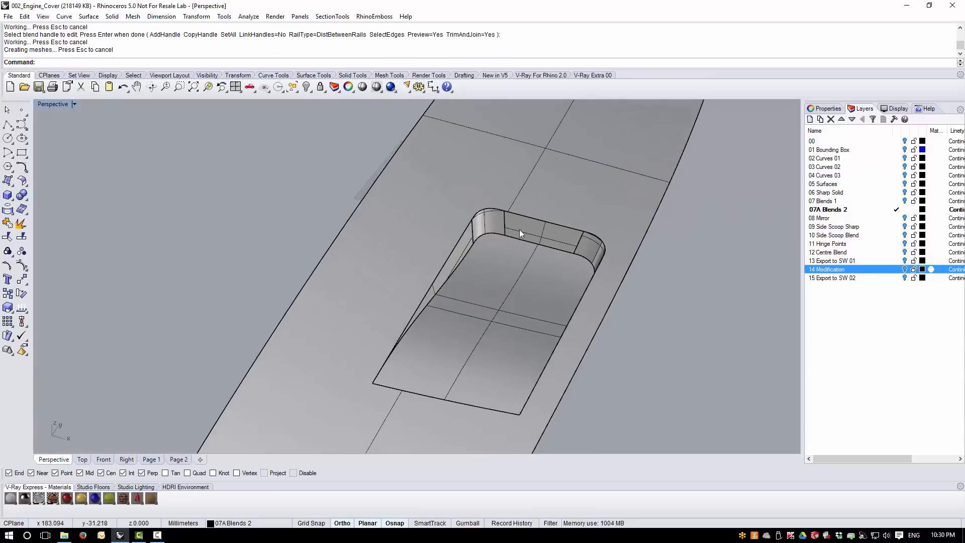
pyautogui.moveTo(500, 265)
pyautogui.mouseDown(button='right')
pyautogui.moveTo(549, 264)
pyautogui.moveTo(557, 219)
pyautogui.moveTo(535, 211)
pyautogui.moveTo(507, 268)
pyautogui.moveTo(505, 257)
pyautogui.mouseUp(button='right')
pyautogui.click(506, 260)
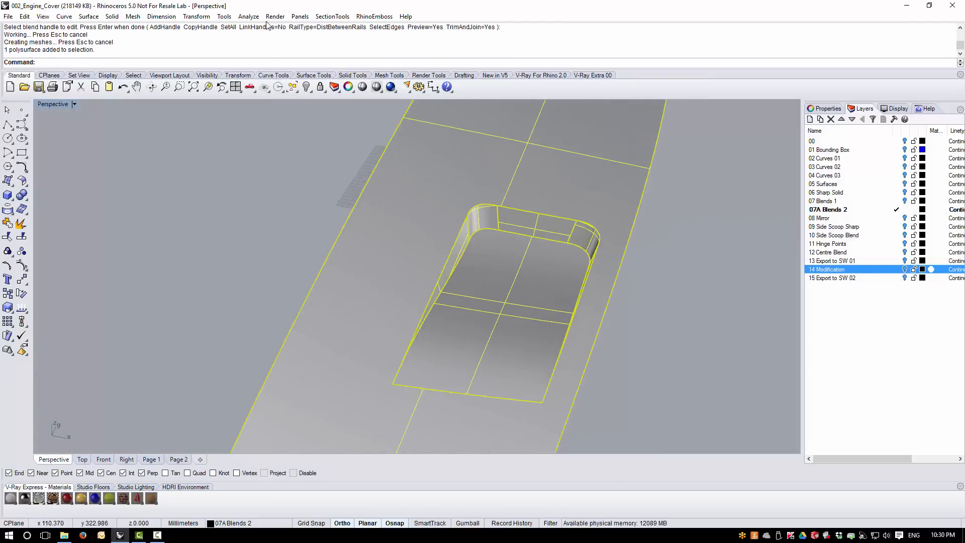
pyautogui.click(249, 16)
pyautogui.moveTo(267, 52)
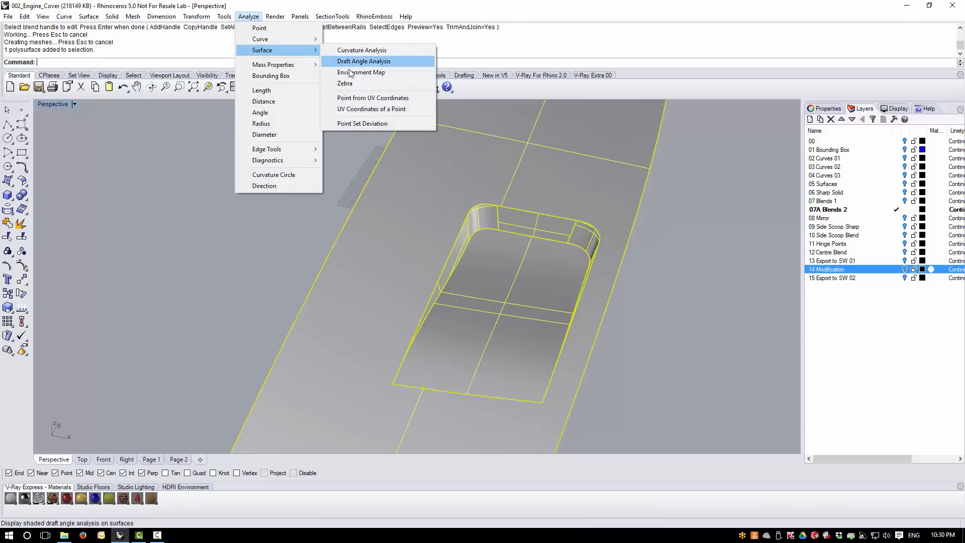
pyautogui.click(362, 72)
pyautogui.moveTo(325, 228)
pyautogui.mouseDown(button='right')
pyautogui.moveTo(397, 224)
pyautogui.moveTo(379, 199)
pyautogui.moveTo(371, 215)
pyautogui.moveTo(325, 213)
pyautogui.mouseUp(button='right')
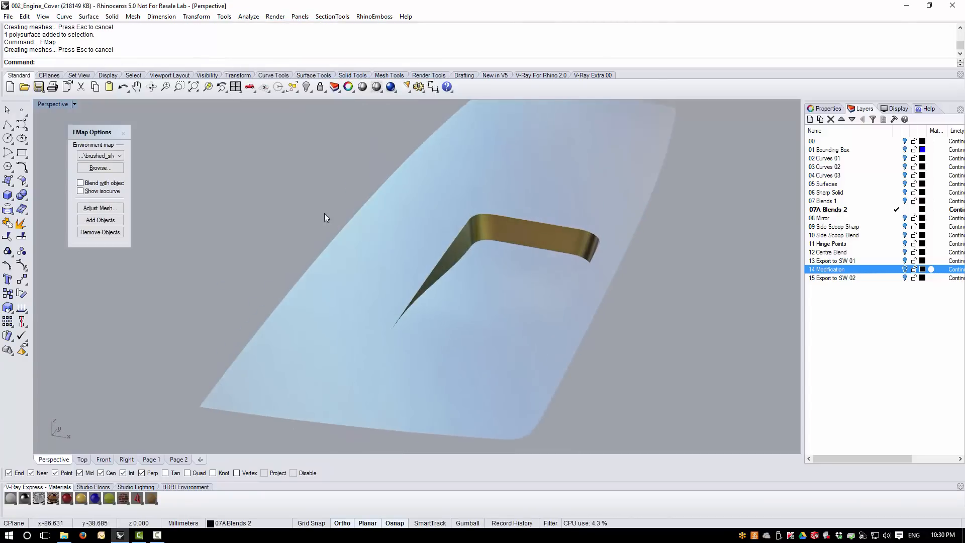
pyautogui.click(127, 134)
# Start a Blend Edge with radius 10 and select all the upper rim edges along the recess's sides, rounded corners and back.
pyautogui.moveTo(598, 324); pyautogui.dragTo(589, 333, button='right')
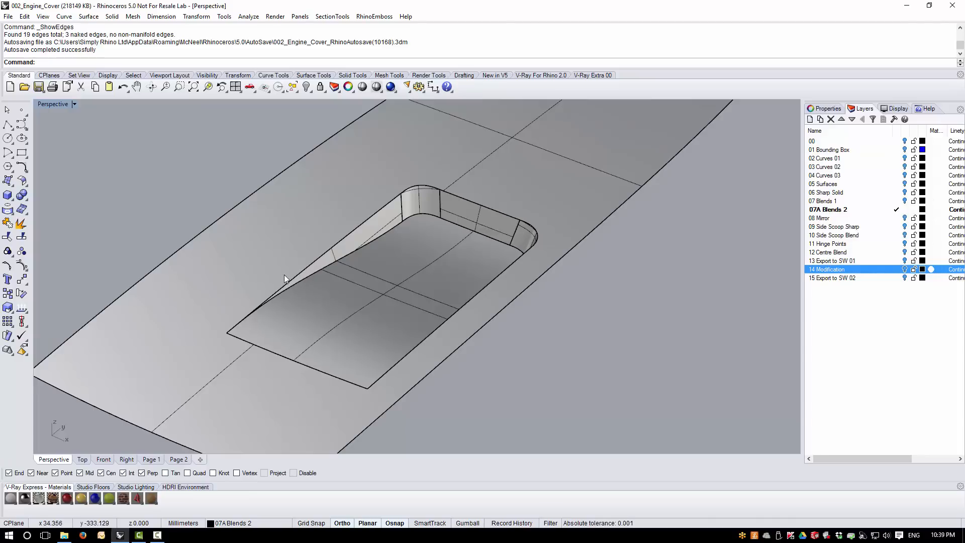
pyautogui.moveTo(291, 312); pyautogui.dragTo(310, 299, button='right')
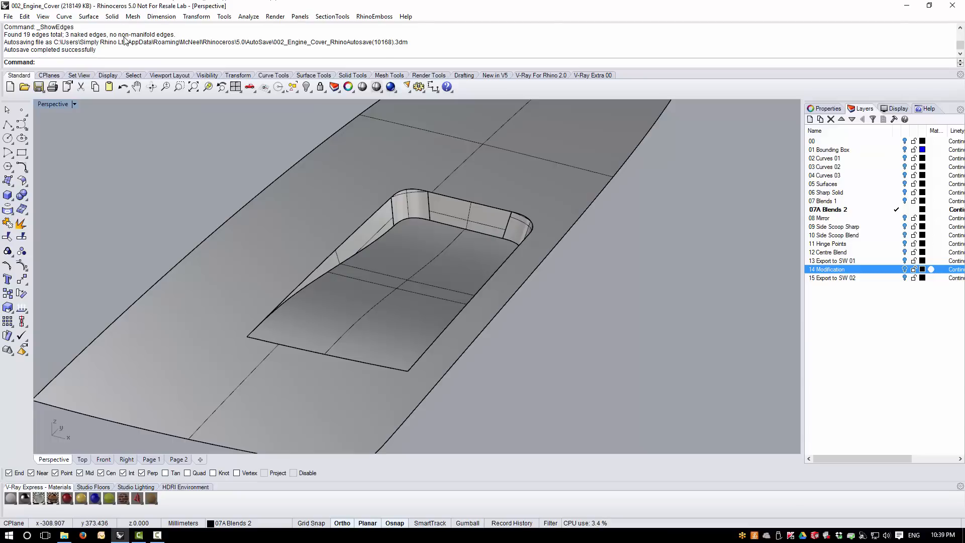
pyautogui.click(114, 18)
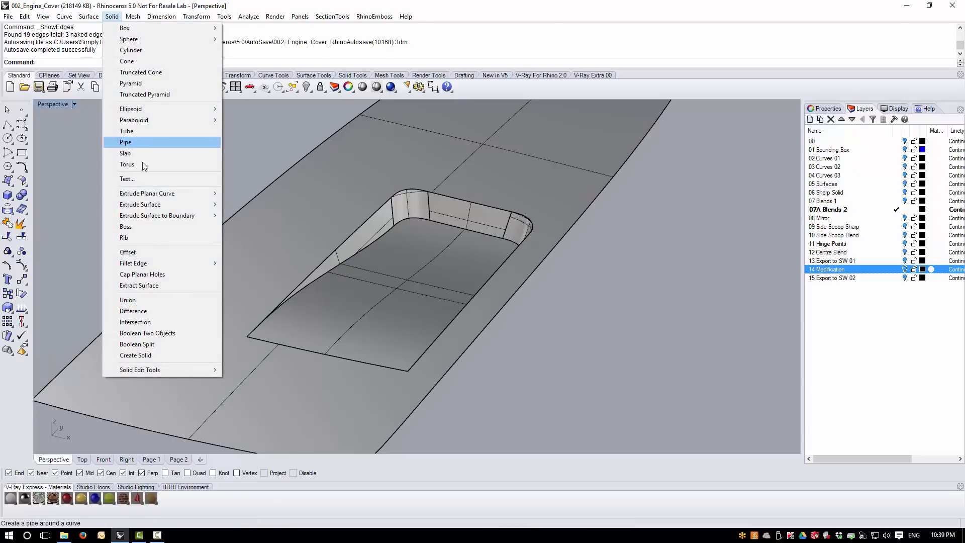
pyautogui.moveTo(153, 264)
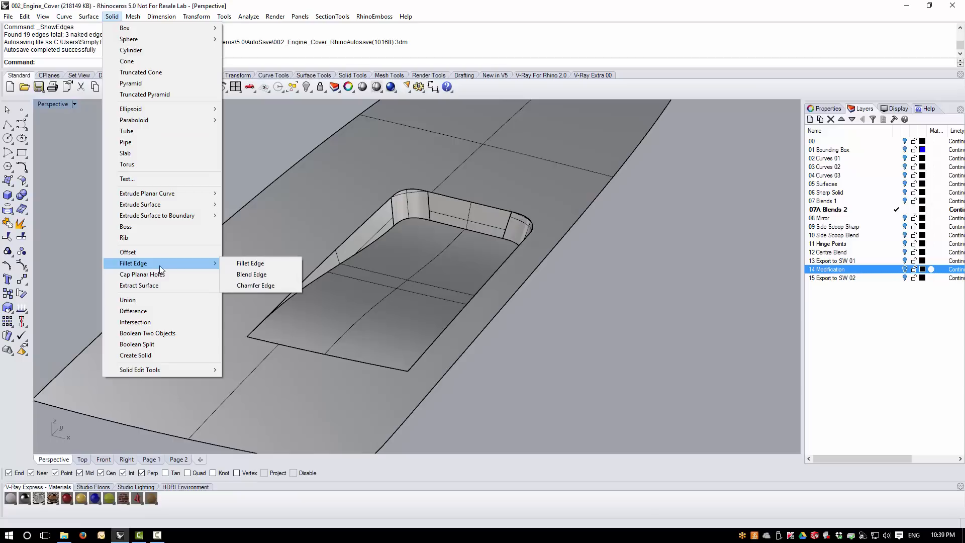
pyautogui.click(251, 275)
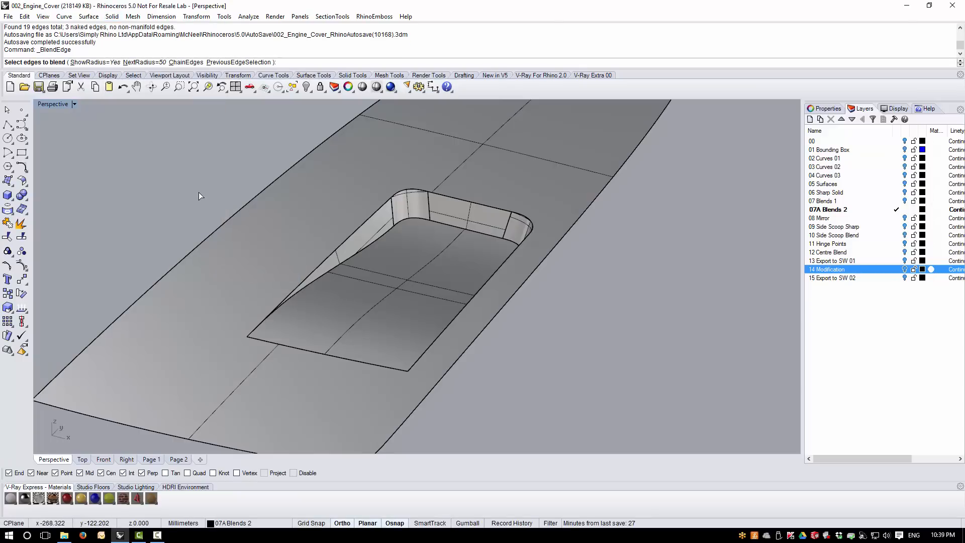
pyautogui.write('10')
pyautogui.press('Return')
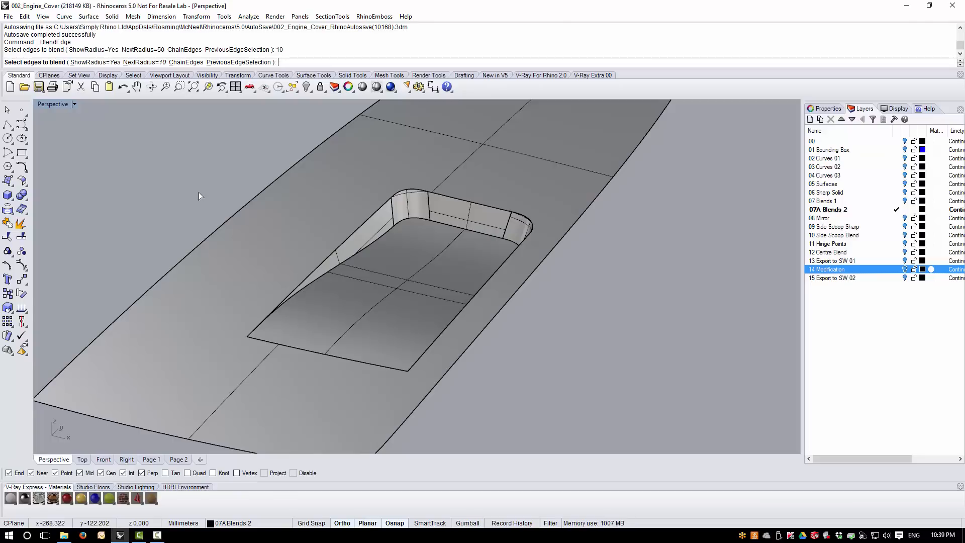
pyautogui.click(379, 211)
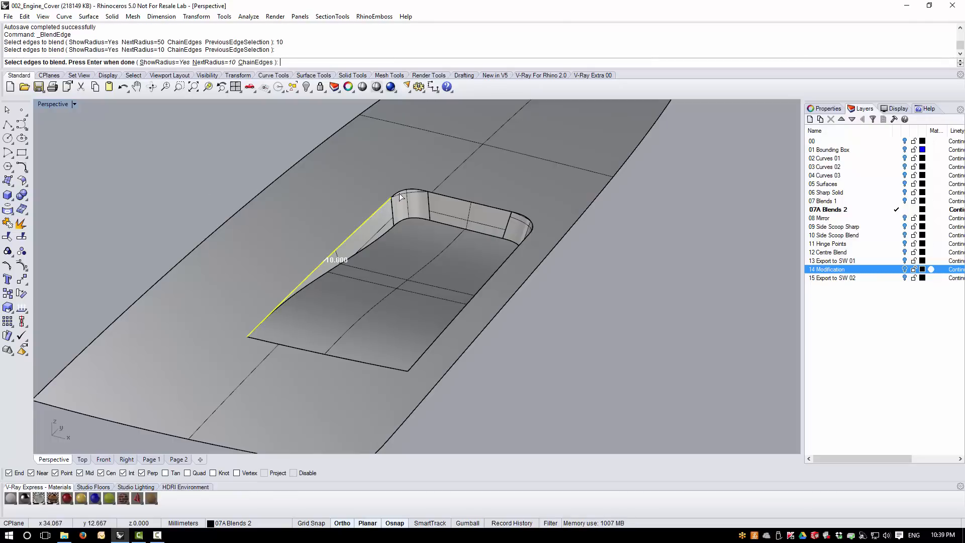
pyautogui.click(403, 193)
pyautogui.click(475, 201)
pyautogui.click(528, 220)
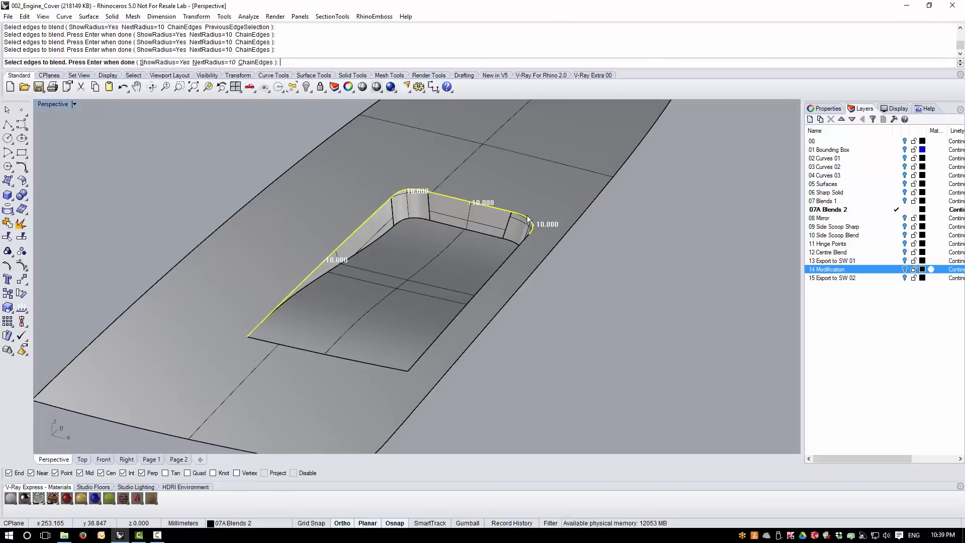
pyautogui.click(518, 251)
# Add the recess's floor edges along the sides, rounded corners and back to the radius 10 blend and finish the selection.
pyautogui.moveTo(420, 304); pyautogui.dragTo(366, 292, button='right')
pyautogui.click(324, 278)
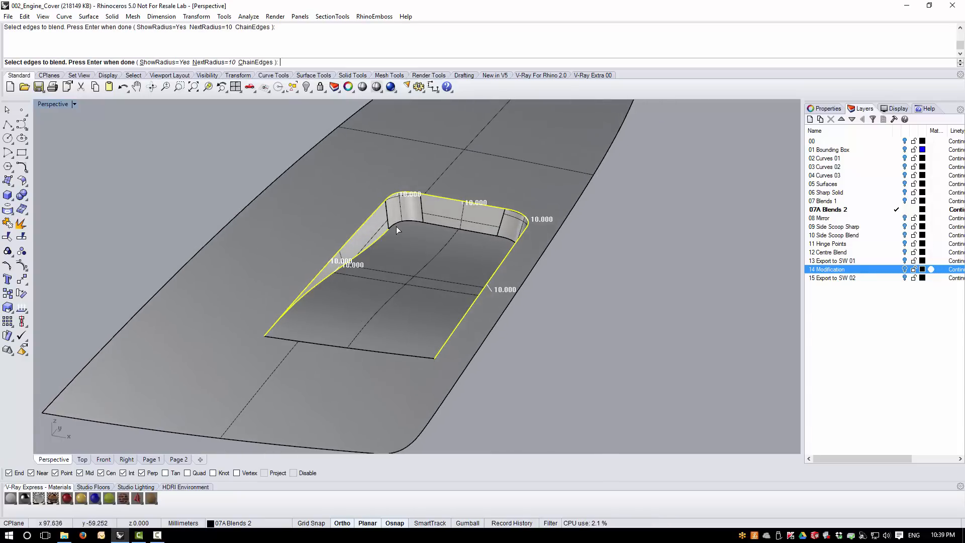
pyautogui.click(397, 225)
pyautogui.click(434, 224)
pyautogui.moveTo(412, 245); pyautogui.dragTo(499, 280, button='right')
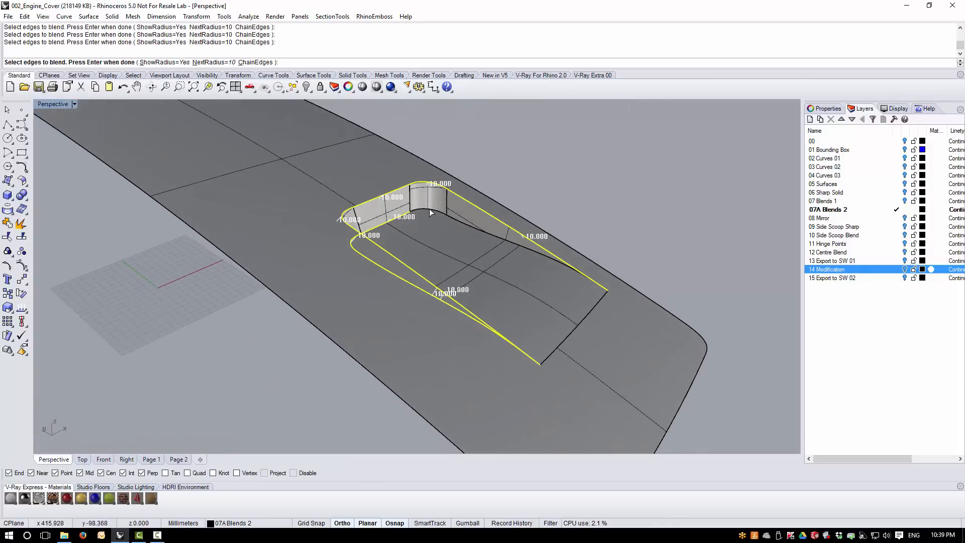
pyautogui.click(460, 217)
pyautogui.press('Return')
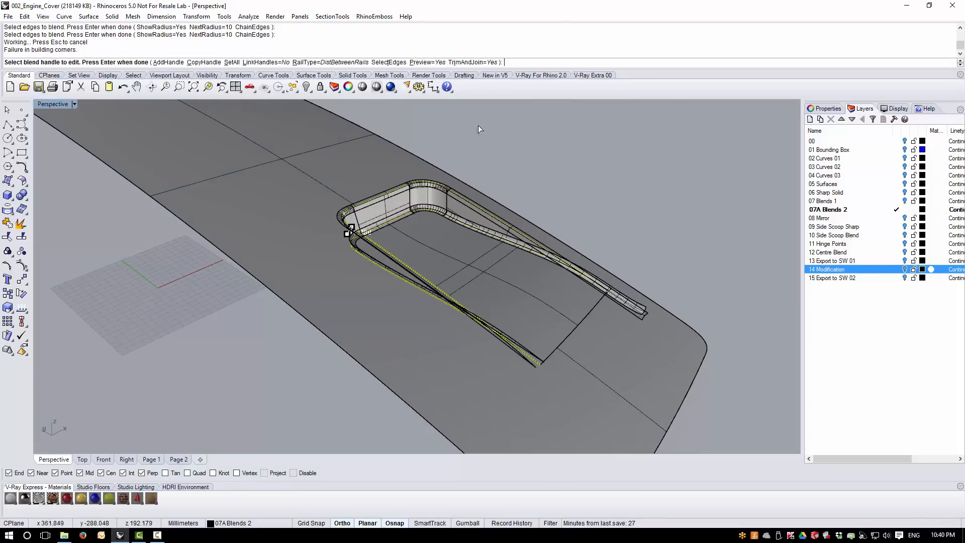
# Examine the previewed edge blends at the recess's open front ends and accept the blend.
pyautogui.moveTo(600, 287); pyautogui.dragTo(560, 342, button='right')
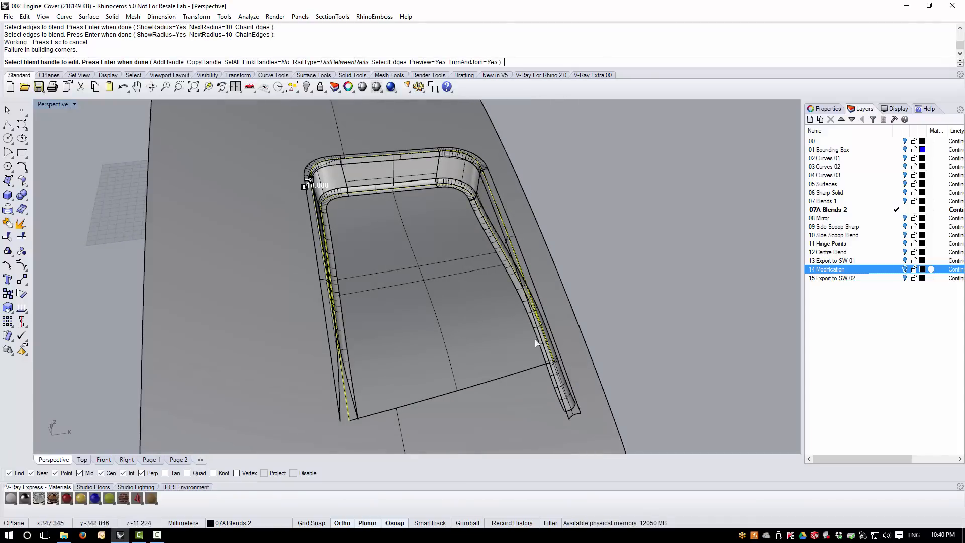
pyautogui.moveTo(539, 367); pyautogui.dragTo(504, 338, button='right')
pyautogui.moveTo(413, 348); pyautogui.dragTo(510, 277, button='right')
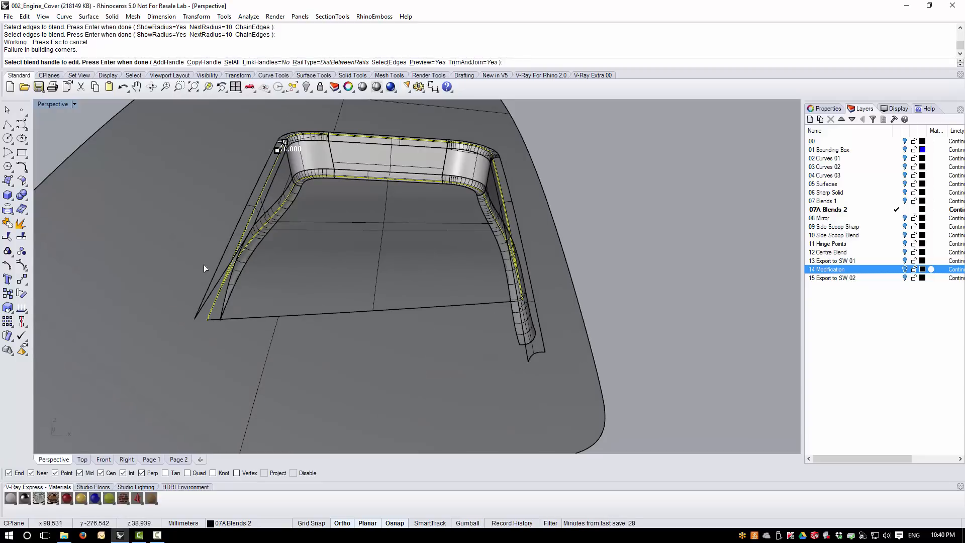
pyautogui.moveTo(208, 313); pyautogui.dragTo(223, 312, button='right')
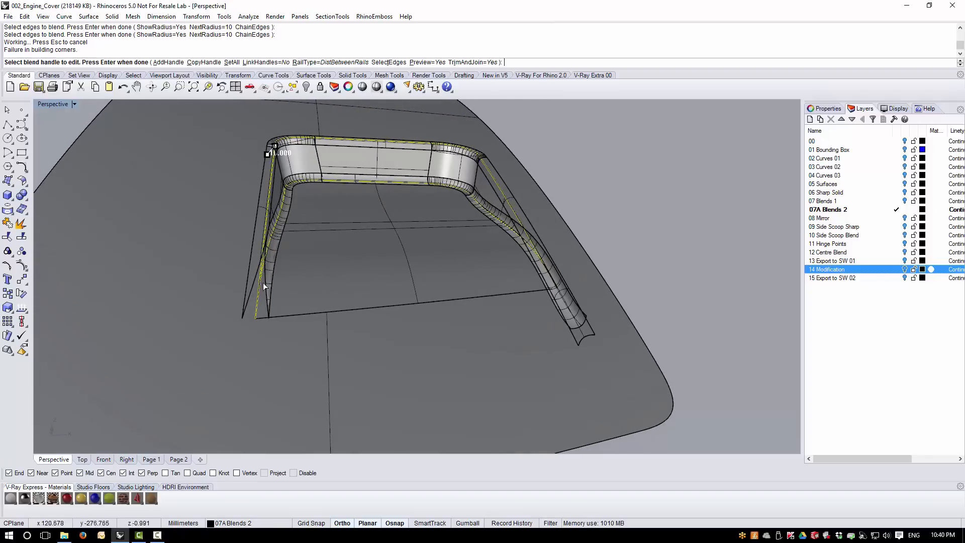
pyautogui.moveTo(289, 309); pyautogui.dragTo(314, 323, button='right')
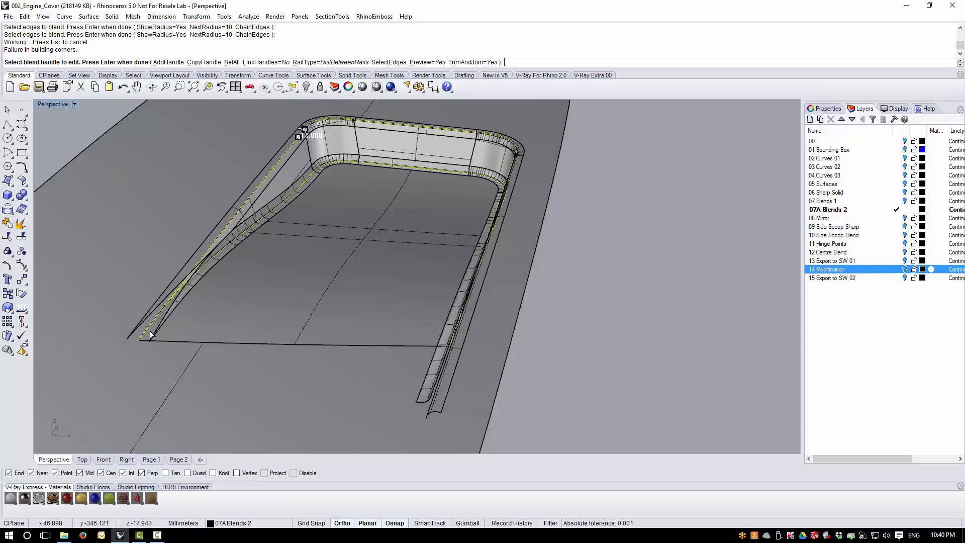
pyautogui.moveTo(330, 324); pyautogui.dragTo(234, 231, button='right')
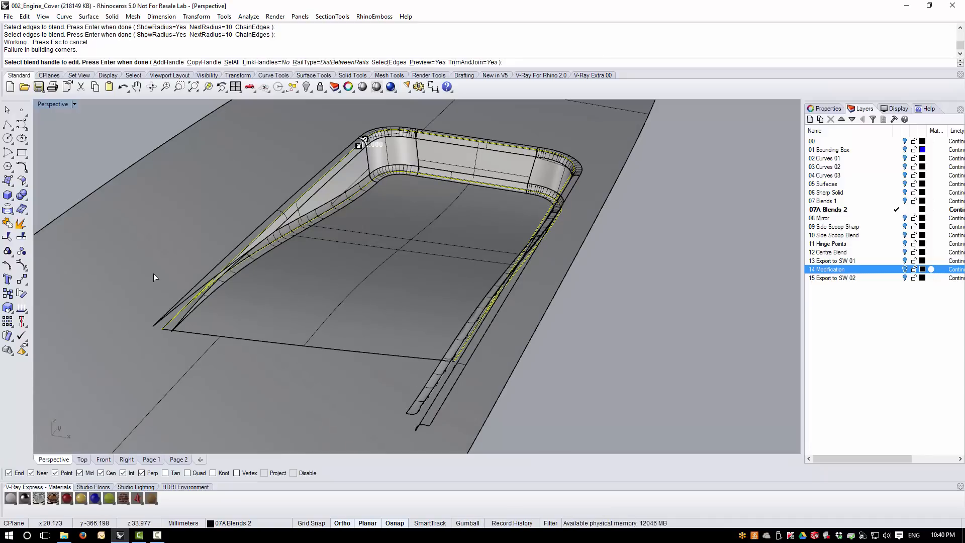
pyautogui.press('Return')
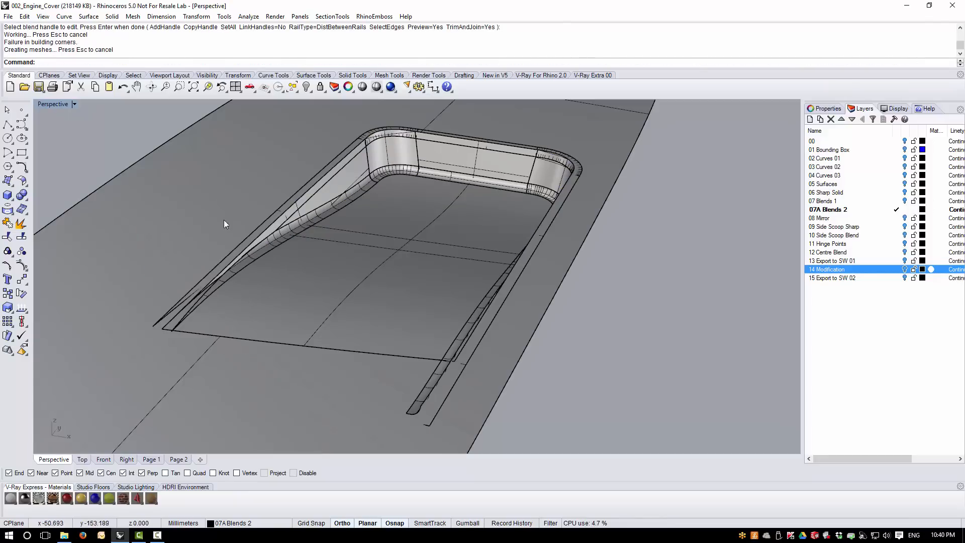
pyautogui.scroll(4, 247, 194)
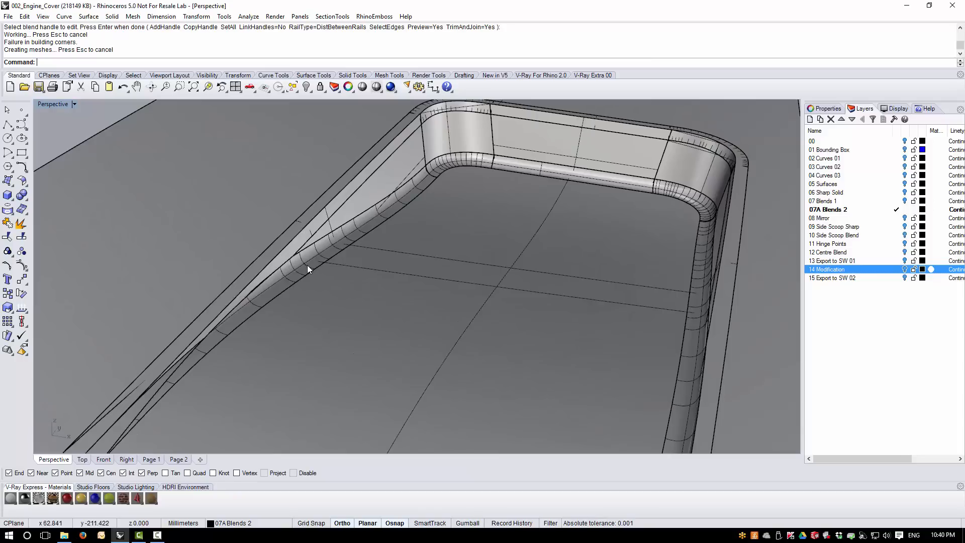
# Examine the separate blend surfaces along the recess's floor edge and back corner by highlighting them individually, along with the surrounding cover polysurface.
pyautogui.click(403, 203)
pyautogui.click(438, 225)
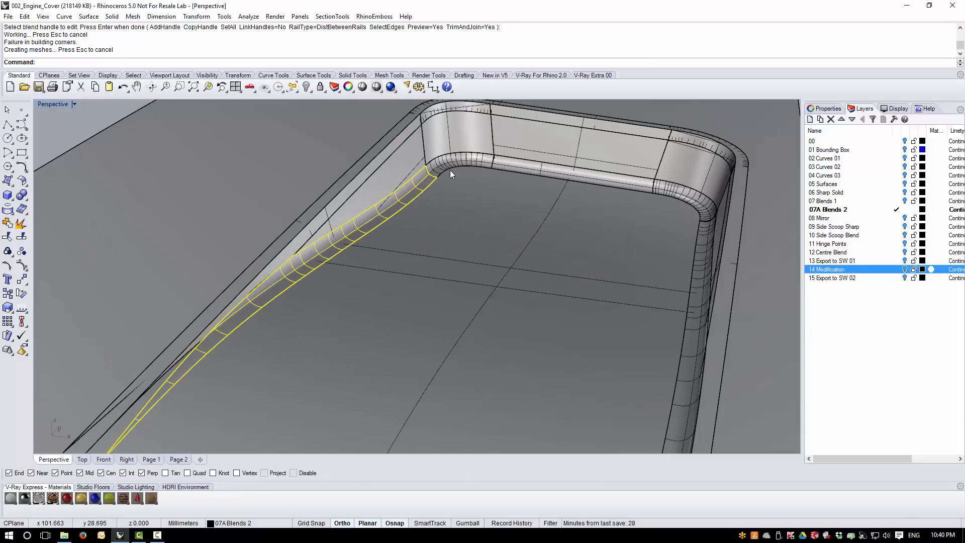
pyautogui.click(451, 170)
pyautogui.click(503, 197)
pyautogui.scroll(-4, 563, 265)
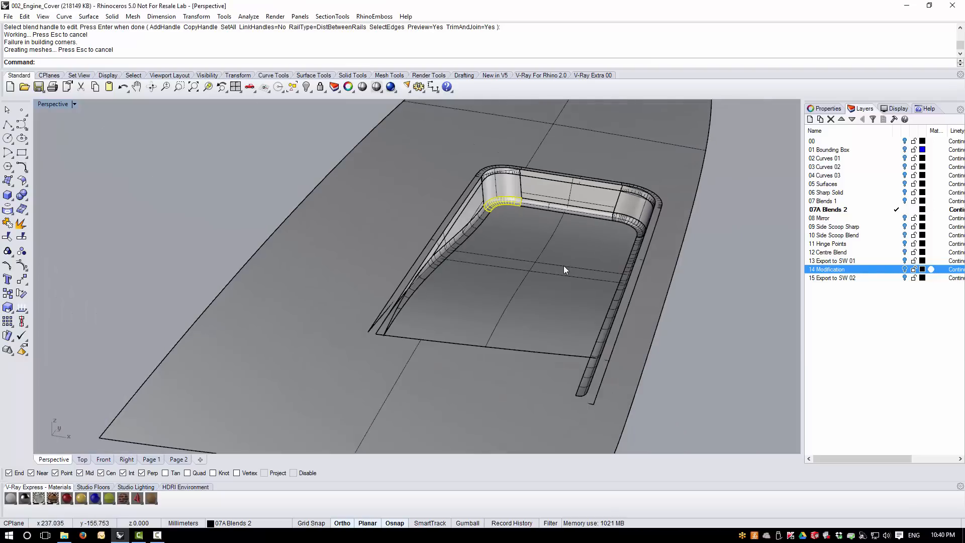
pyautogui.click(568, 266)
pyautogui.moveTo(513, 289); pyautogui.dragTo(477, 297, button='right')
pyautogui.click(675, 336)
# Split the floor blend on the recess's left side at the isocurve through its intersection with the rim blend, with Shrink=Yes.
pyautogui.scroll(4, 413, 271)
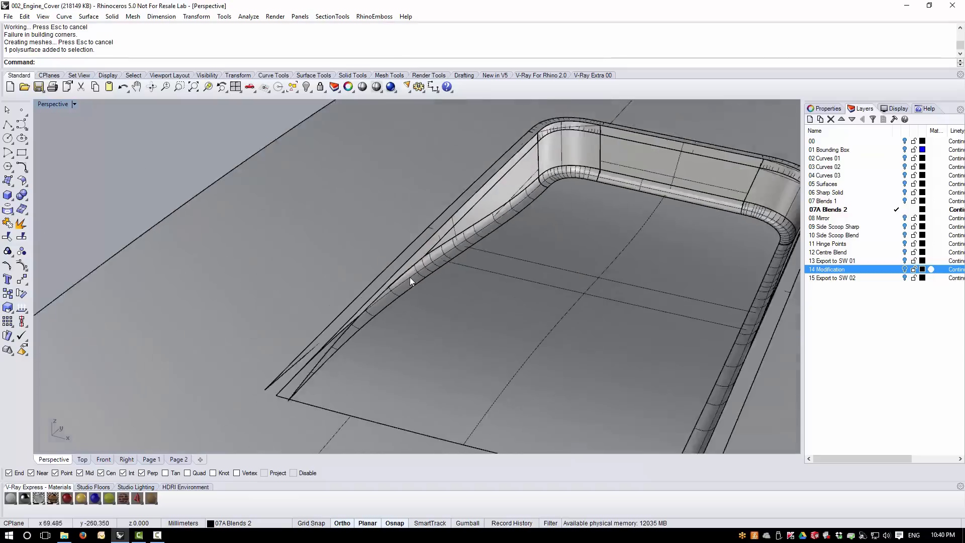
pyautogui.scroll(5, 411, 281)
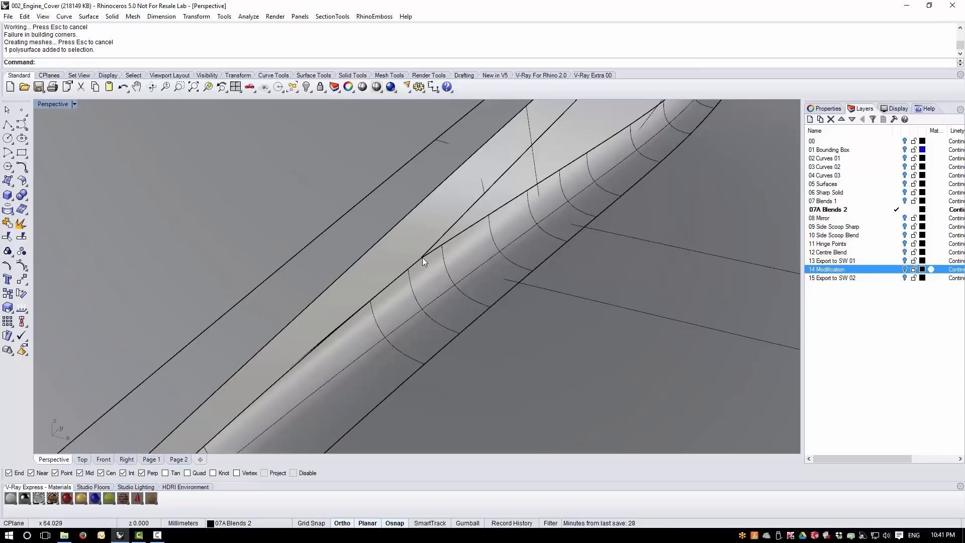
pyautogui.moveTo(463, 297); pyautogui.dragTo(440, 294, button='right')
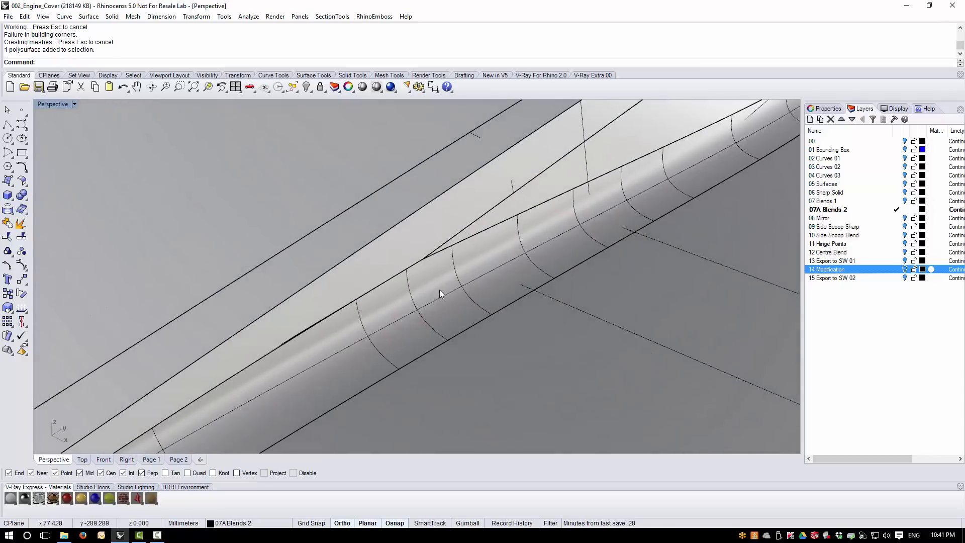
pyautogui.click(89, 17)
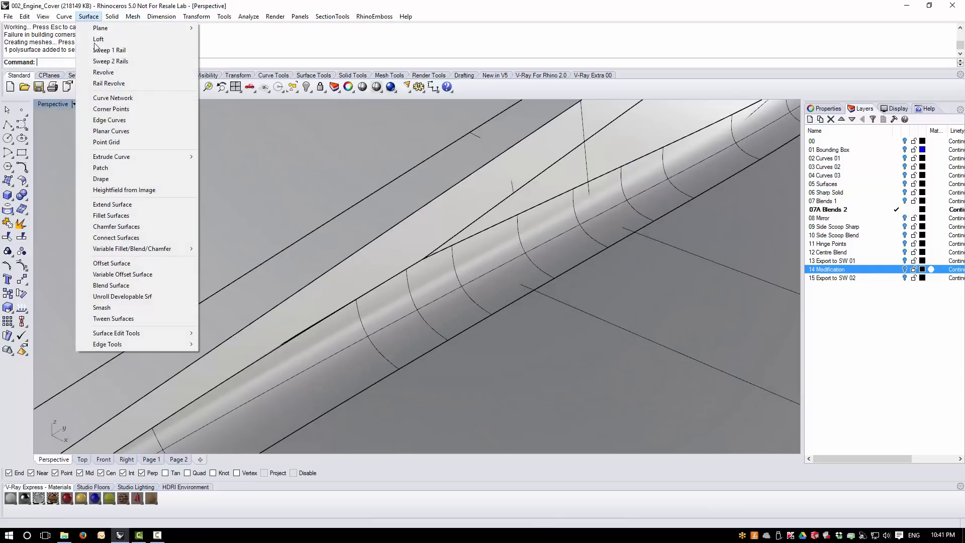
pyautogui.moveTo(134, 335)
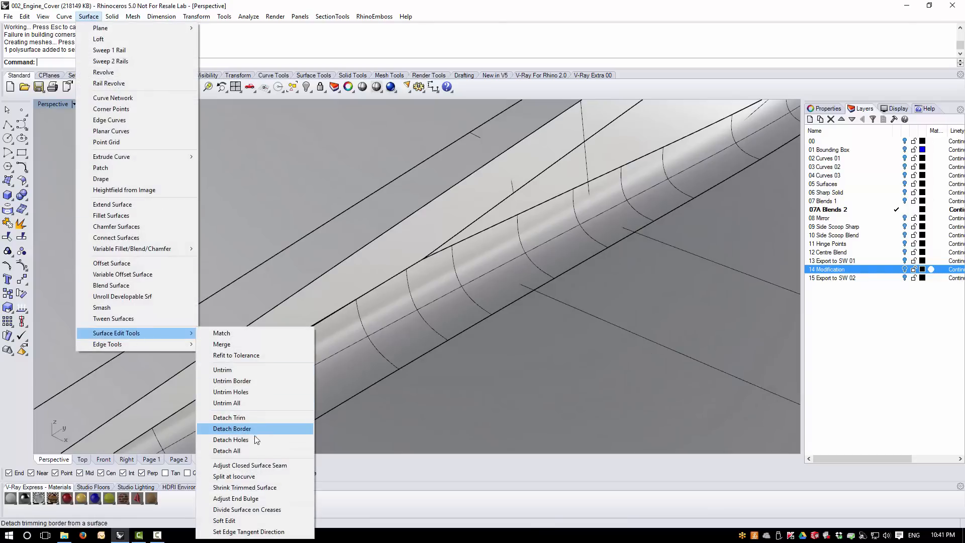
pyautogui.click(236, 476)
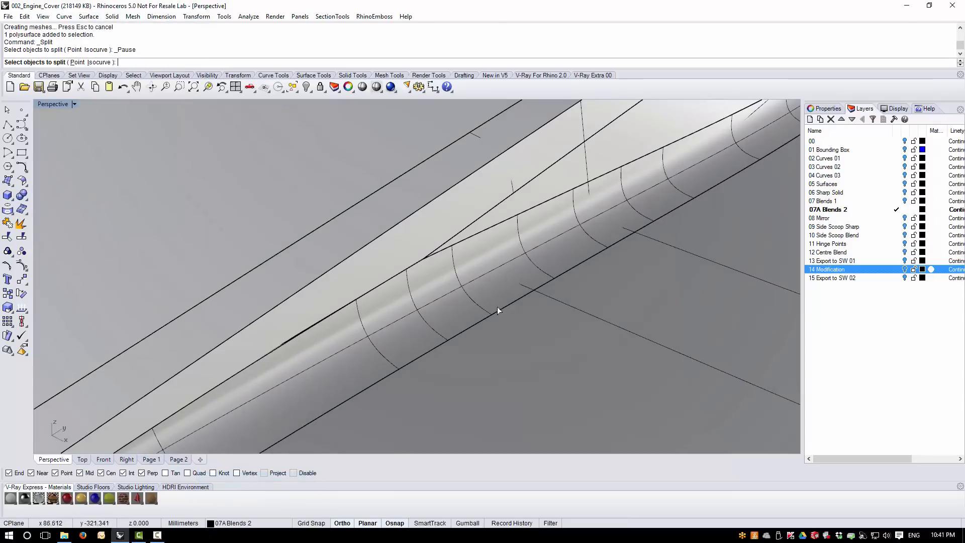
pyautogui.click(505, 246)
pyautogui.press('Return')
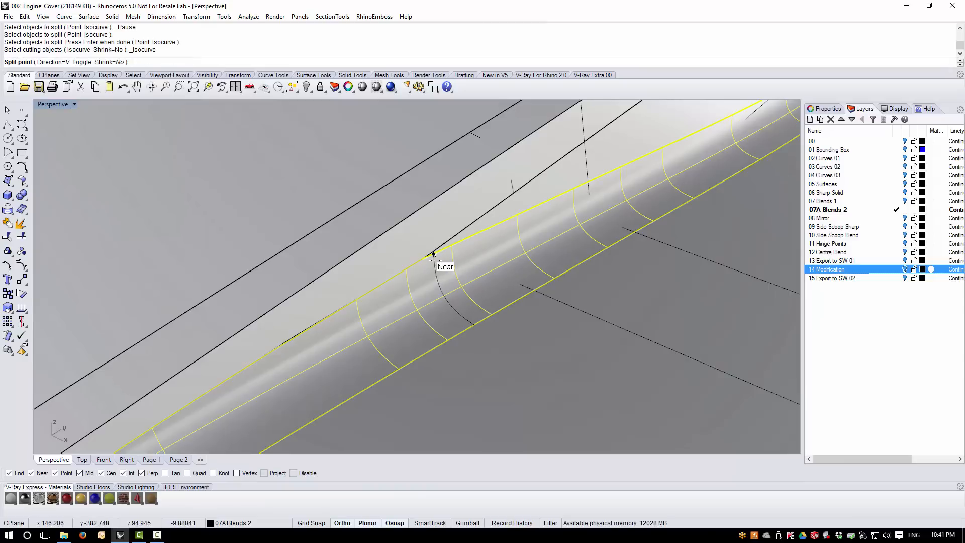
pyautogui.scroll(3, 423, 259)
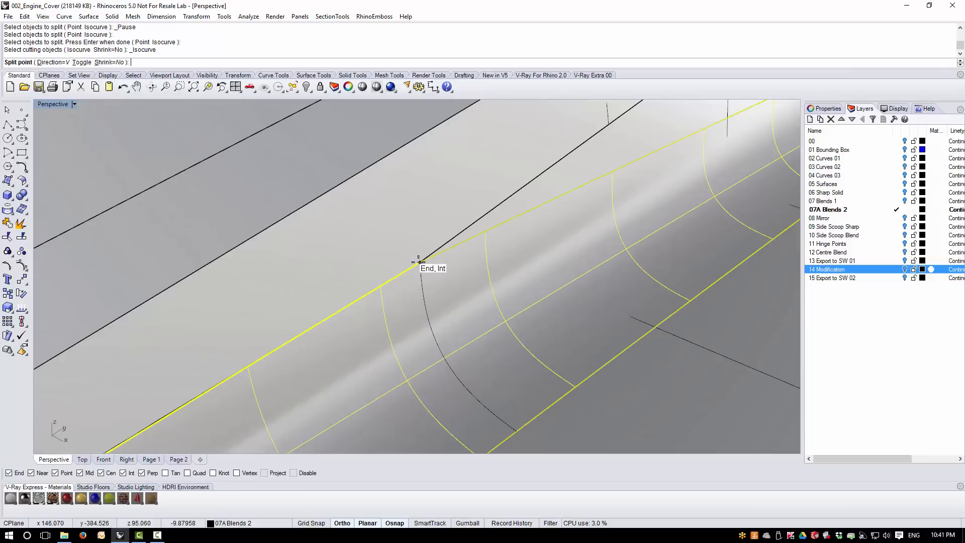
pyautogui.click(111, 62)
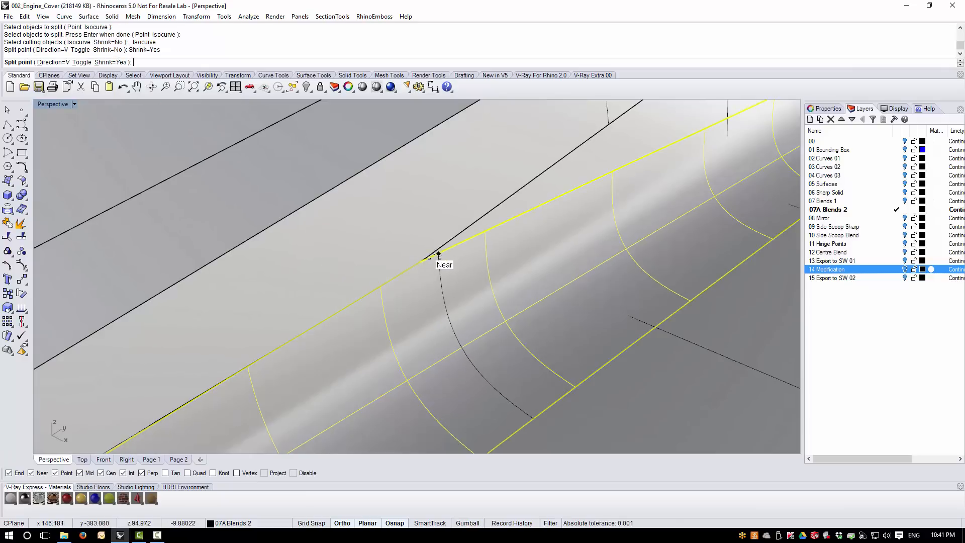
pyautogui.click(423, 259)
pyautogui.press('Return')
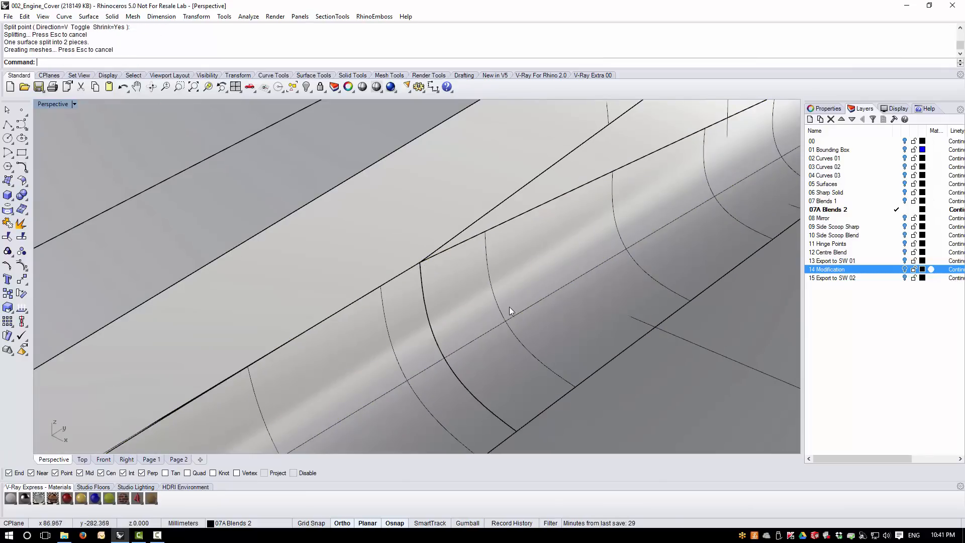
# Split the left rim blend at the isocurve through the same intersection point, with Shrink=Yes.
pyautogui.click(474, 229)
pyautogui.click(504, 248)
pyautogui.rightClick(453, 197)
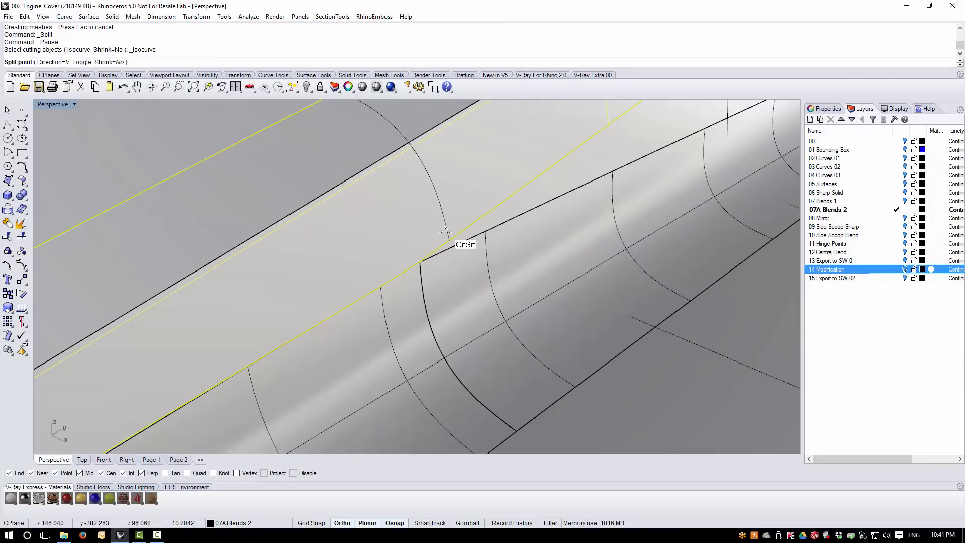
pyautogui.click(114, 63)
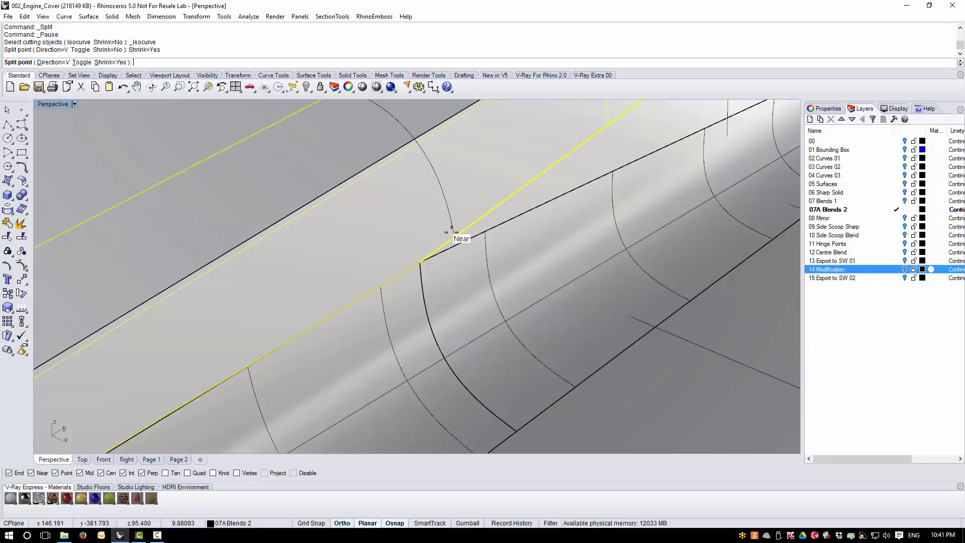
pyautogui.click(420, 262)
pyautogui.press('Return')
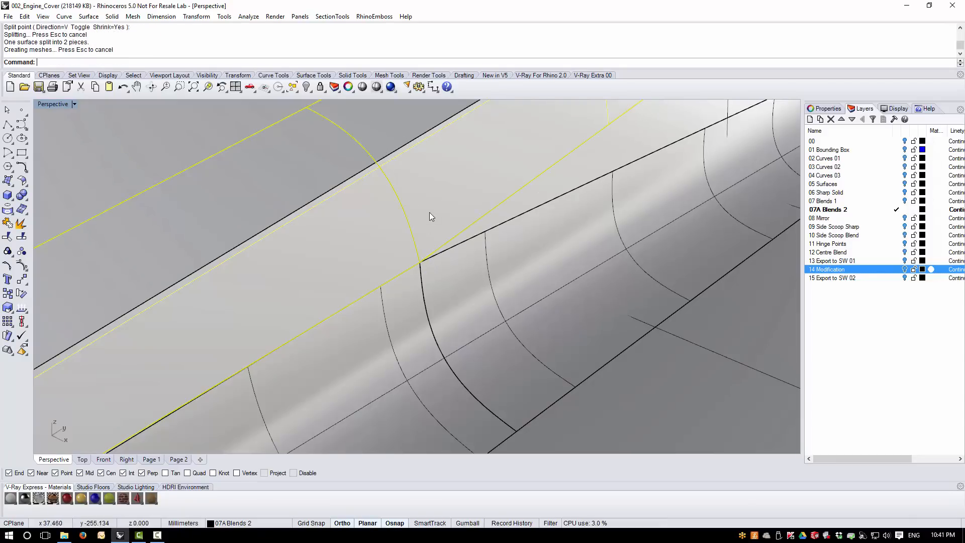
# Hide the front pieces of the split floor and rim blends on the recess's left side.
pyautogui.scroll(-8, 415, 206)
pyautogui.scroll(3, 406, 210)
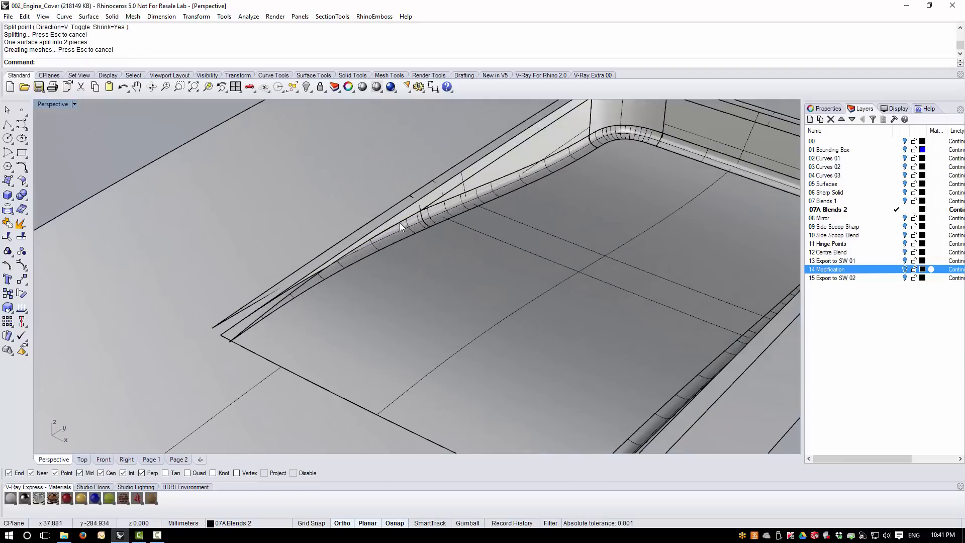
pyautogui.click(408, 229)
pyautogui.keyDown('shift'); pyautogui.click(396, 204); pyautogui.keyUp('shift')
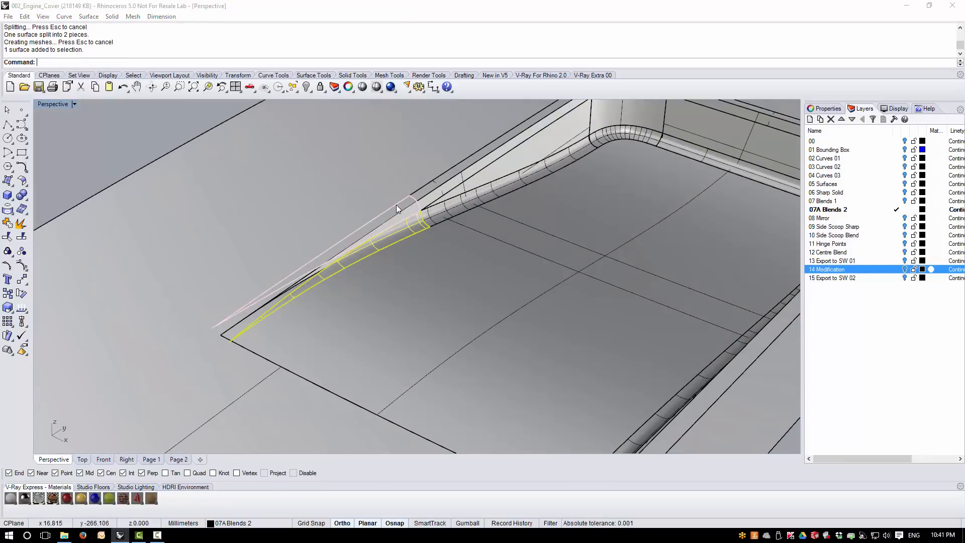
pyautogui.click(424, 231)
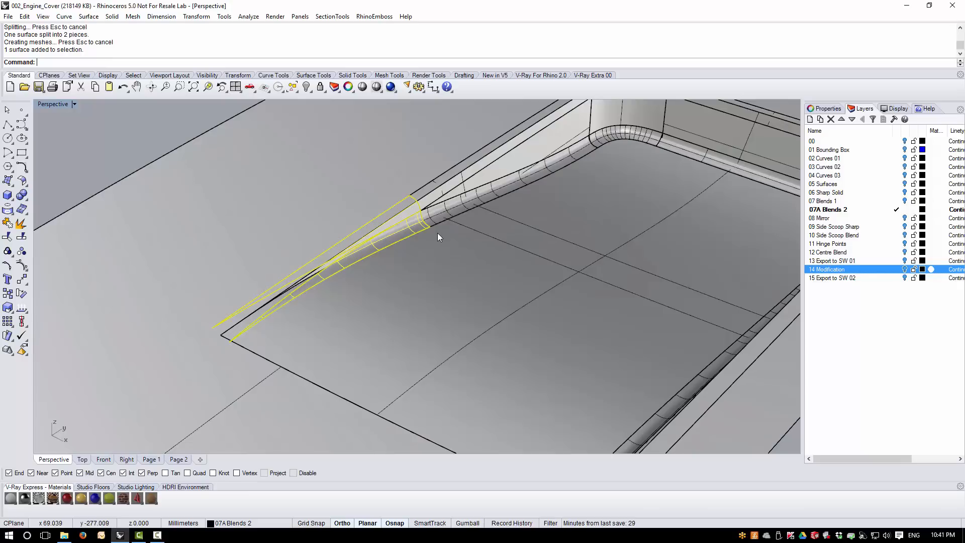
pyautogui.hotkey('ctrl', 'h')
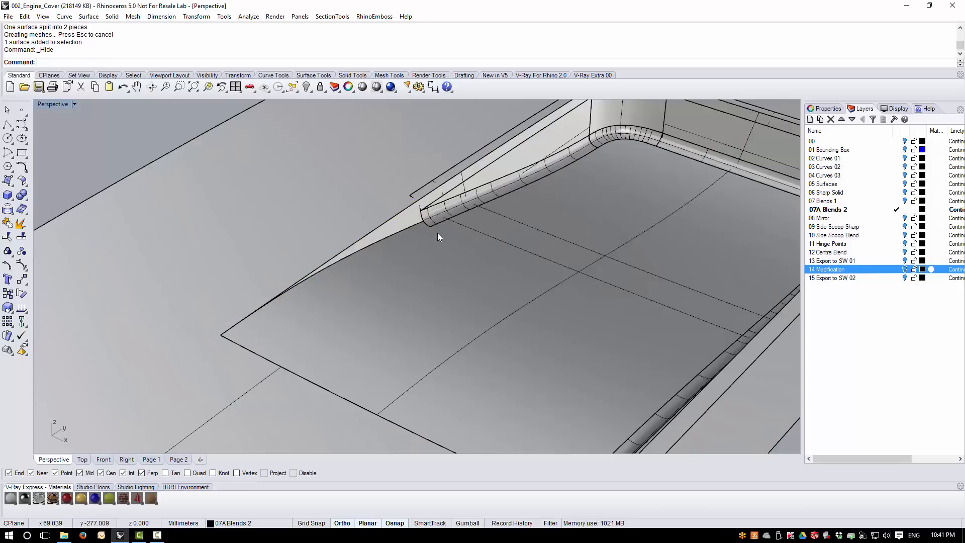
# Split the floor blend on the recess's right side at the isocurve through its intersection with the rim blend, with Shrink=Yes.
pyautogui.scroll(-8, 404, 252)
pyautogui.moveTo(401, 260); pyautogui.dragTo(518, 274, button='right')
pyautogui.scroll(10, 496, 200)
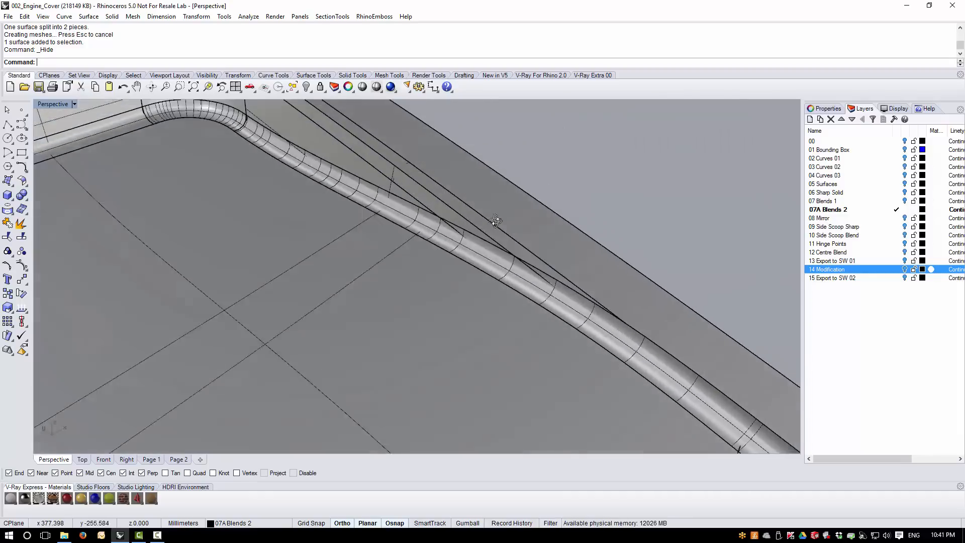
pyautogui.scroll(2, 465, 226)
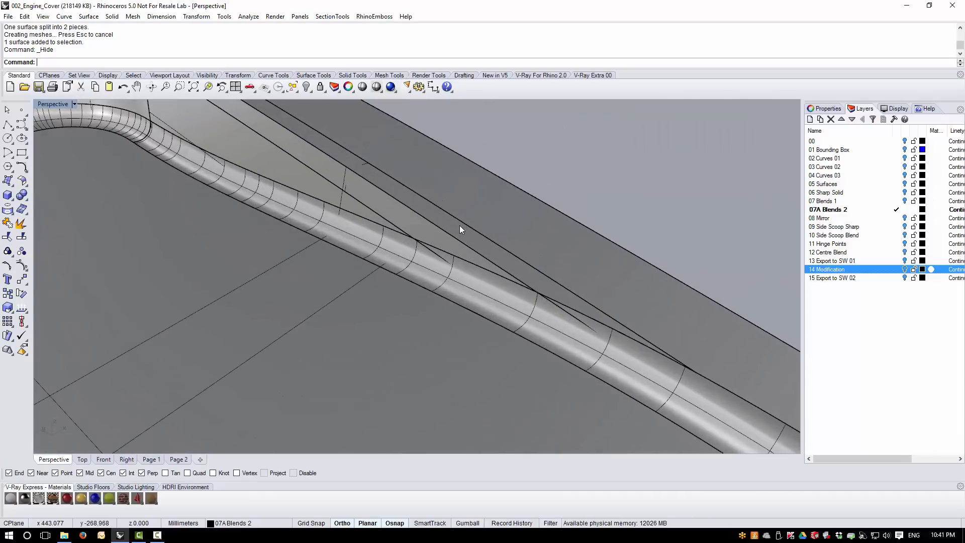
pyautogui.click(90, 18)
pyautogui.moveTo(105, 333)
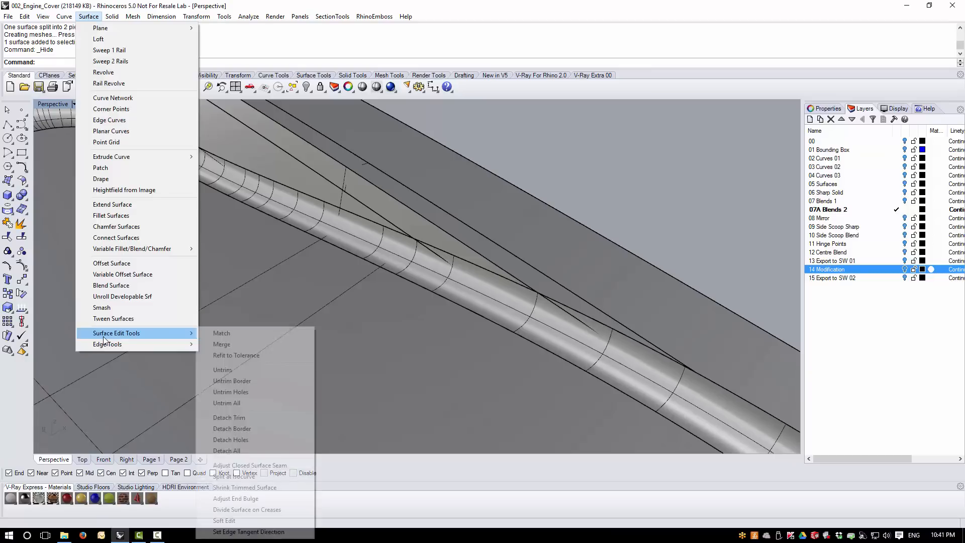
pyautogui.click(234, 476)
pyautogui.scroll(2, 402, 287)
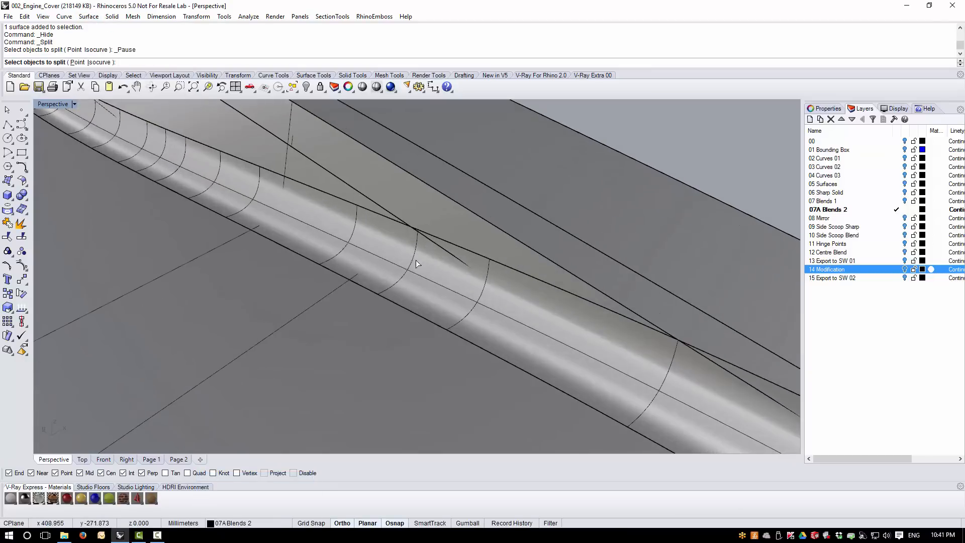
pyautogui.click(386, 246)
pyautogui.press('Return')
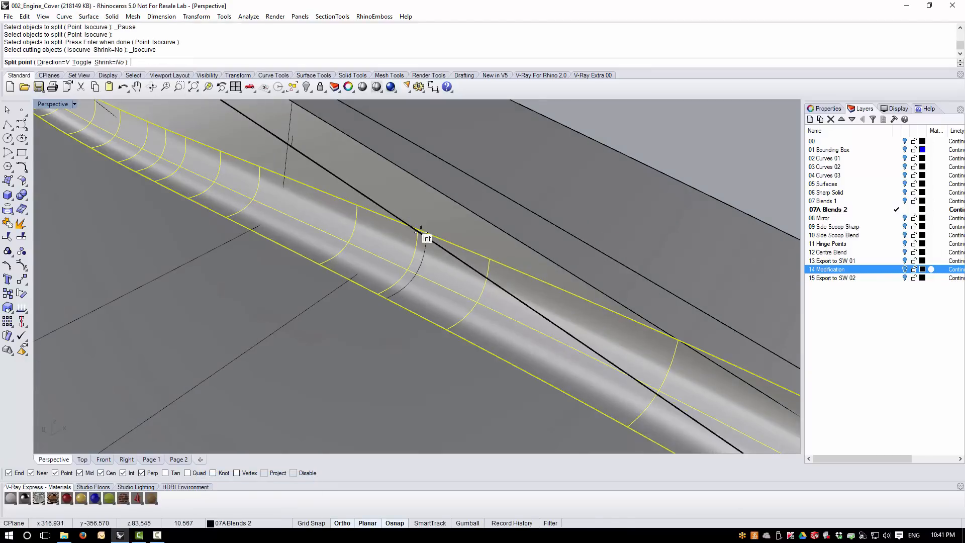
pyautogui.scroll(3, 412, 224)
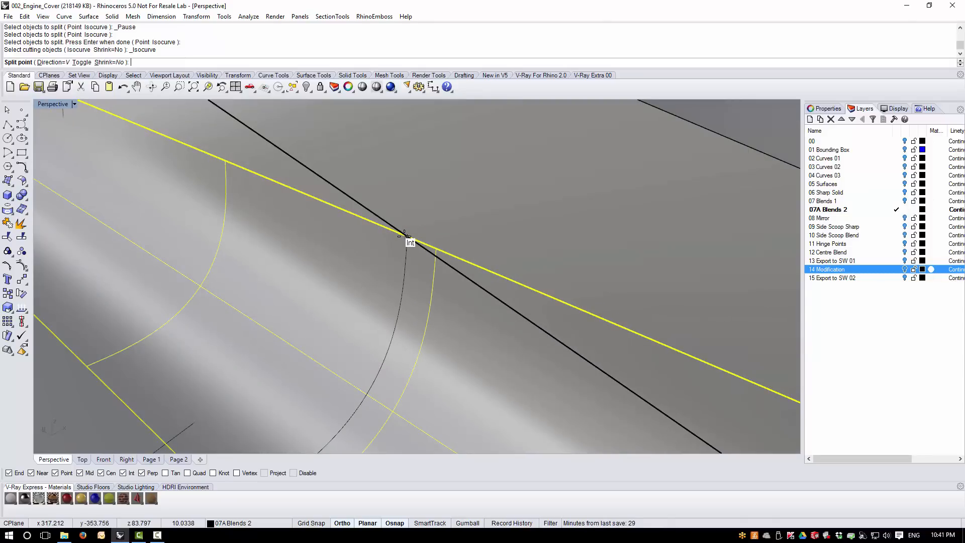
pyautogui.click(108, 63)
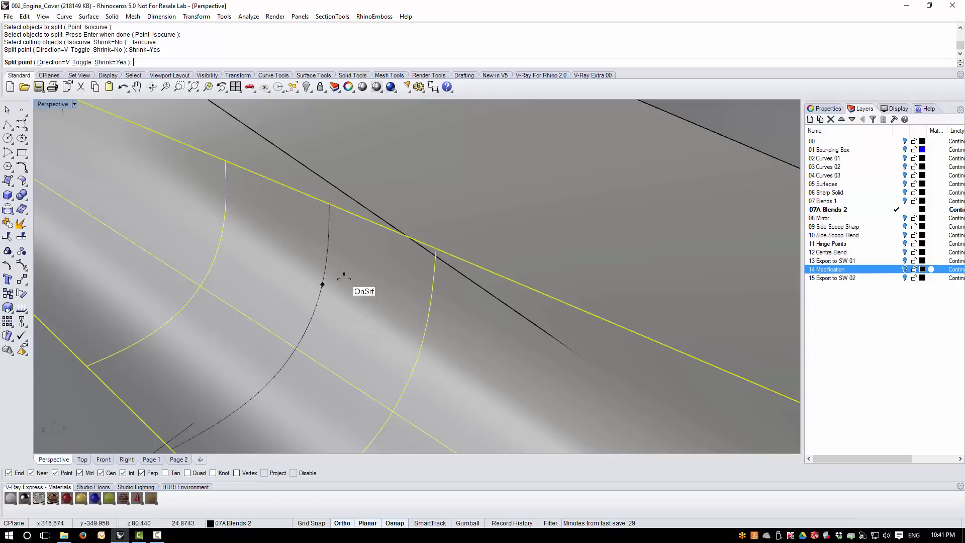
pyautogui.click(405, 233)
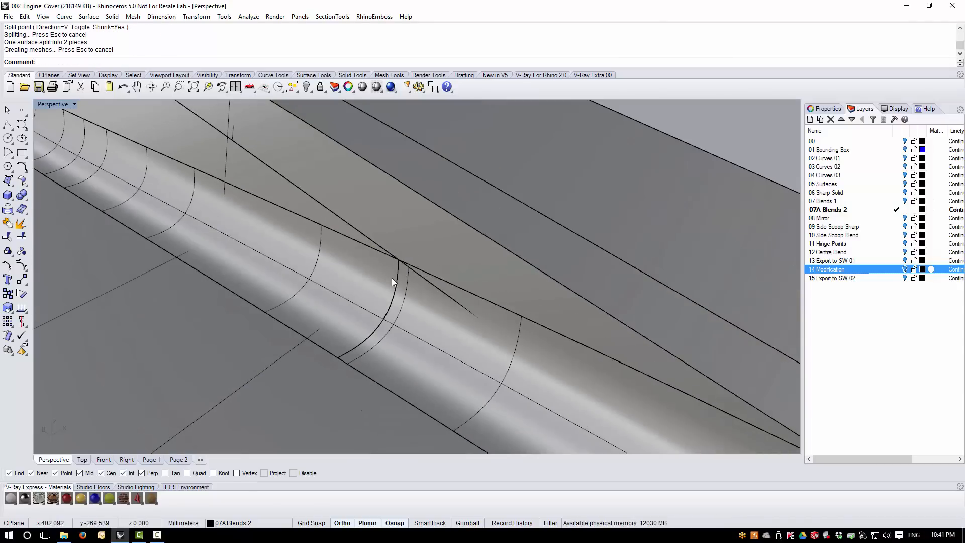
# Split the right rim blend surface at the isocurve through its intersection with the floor blend, with Shrink=Yes.
pyautogui.click(358, 229)
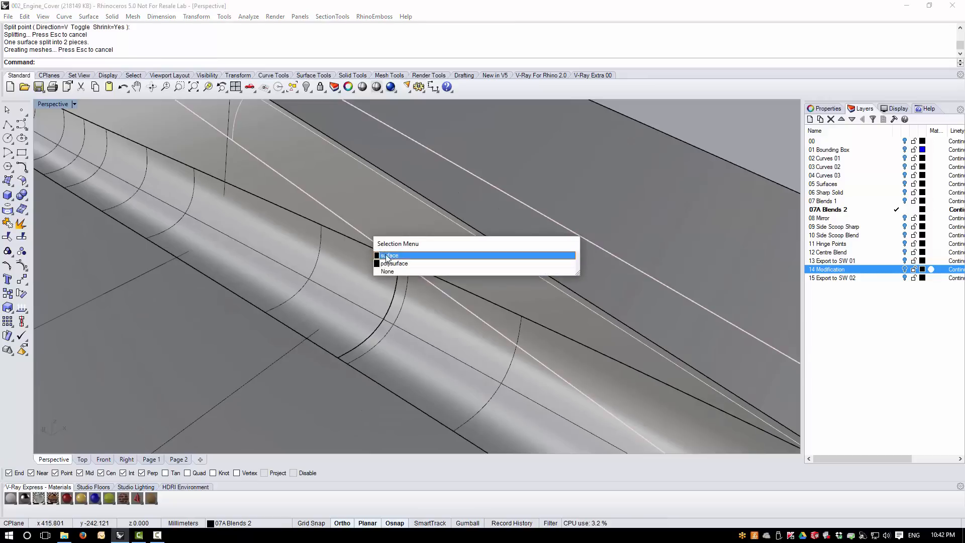
pyautogui.click(387, 255)
pyautogui.rightClick(457, 228)
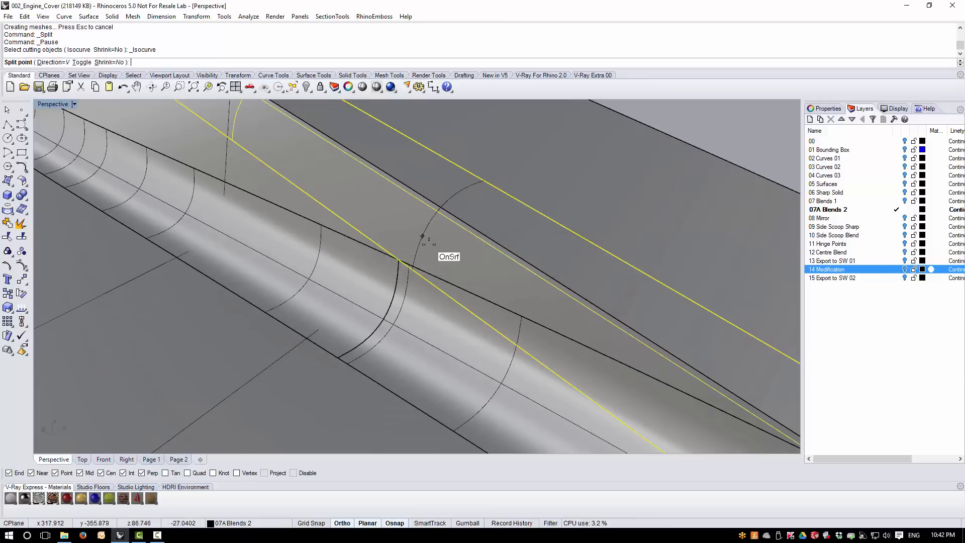
pyautogui.click(108, 63)
pyautogui.scroll(3, 423, 257)
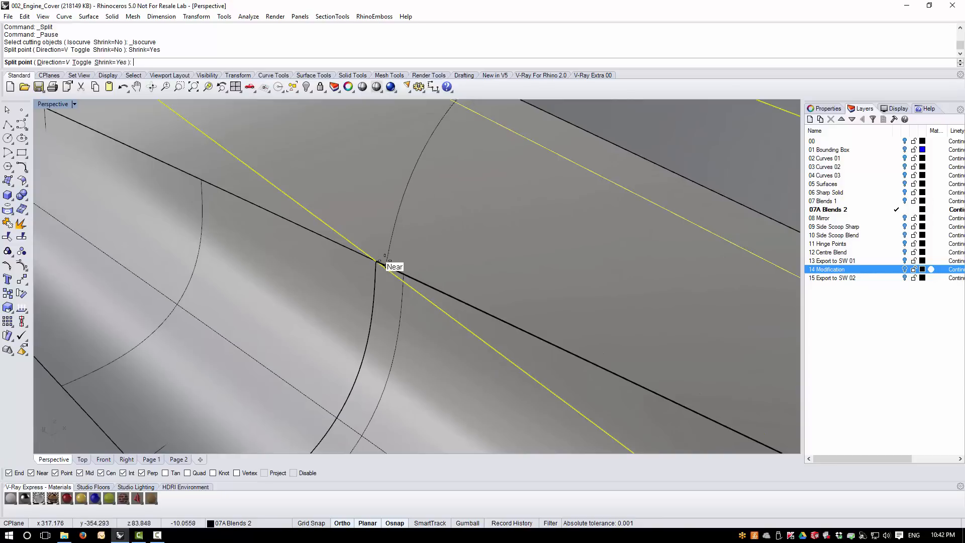
pyautogui.click(376, 261)
pyautogui.press('Return')
# Hide the front pieces of the split floor and rim blends on the recess's right side.
pyautogui.scroll(-4, 411, 269)
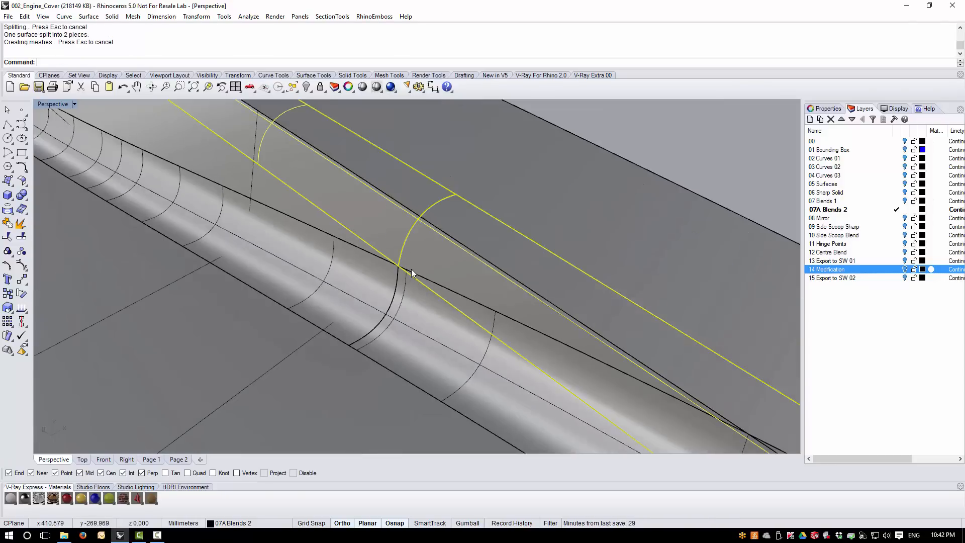
pyautogui.scroll(-5, 438, 297)
pyautogui.scroll(3, 478, 327)
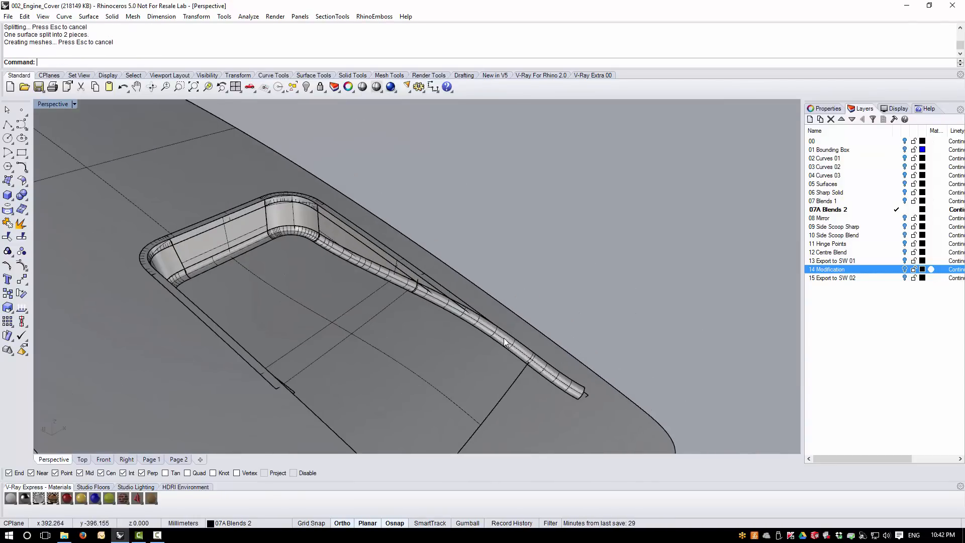
pyautogui.click(505, 344)
pyautogui.click(441, 288)
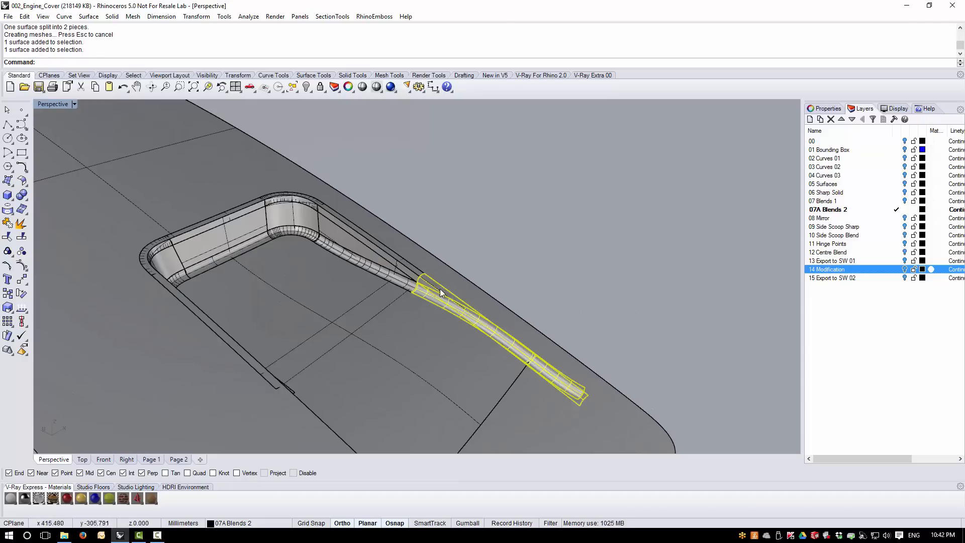
pyautogui.hotkey('ctrl', 'h')
pyautogui.moveTo(472, 276); pyautogui.dragTo(379, 279, button='right')
pyautogui.scroll(5, 346, 247)
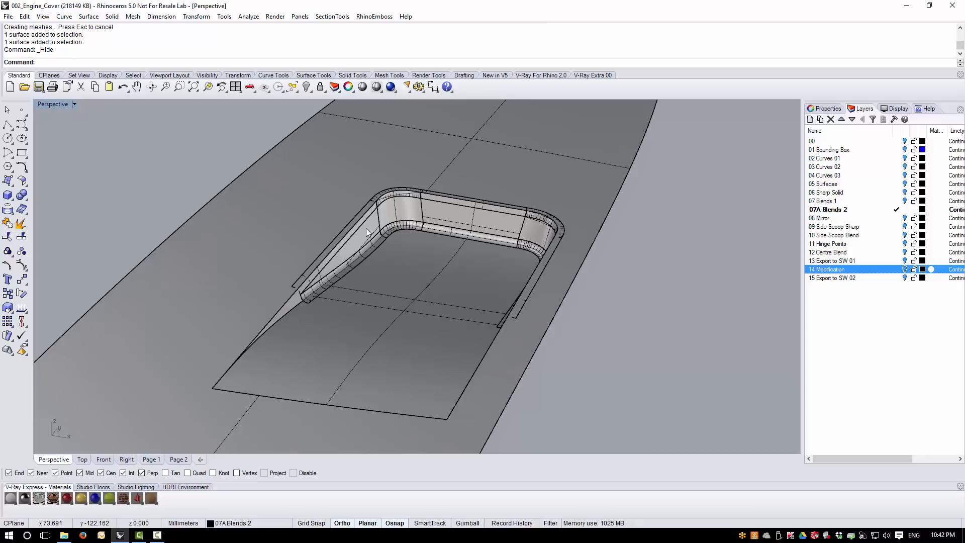
pyautogui.scroll(5, 334, 251)
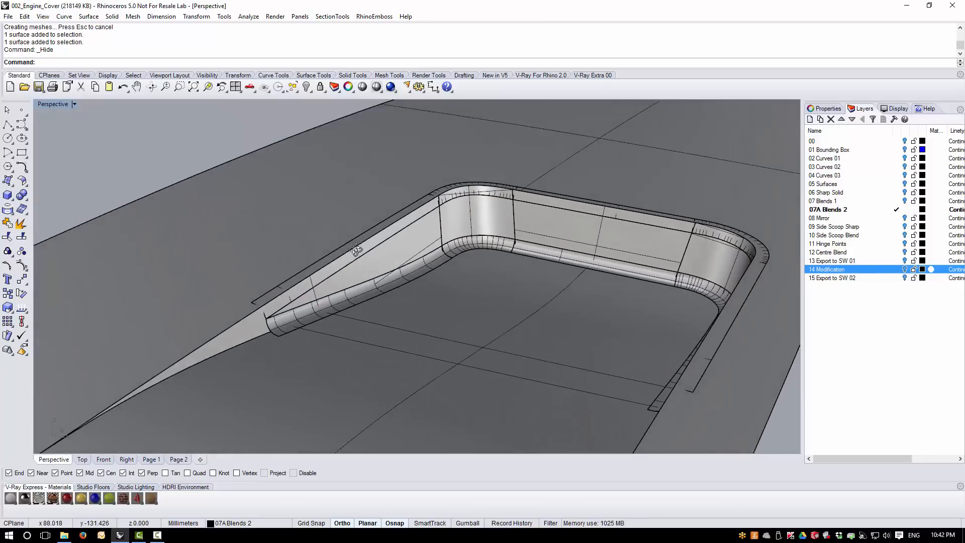
# Extract the recess's two side walls, two rounded corner walls and back wall from the engine cover polysurface.
pyautogui.click(22, 222)
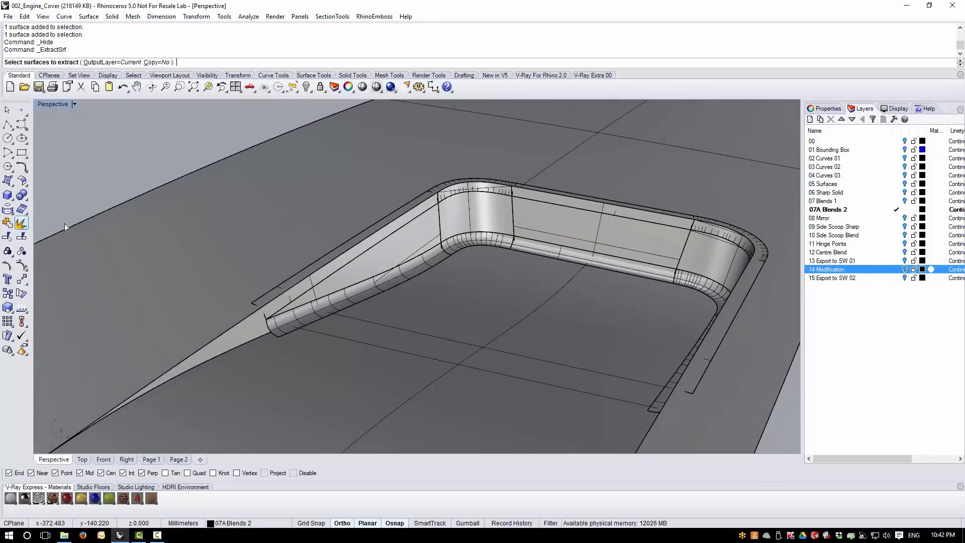
pyautogui.click(408, 243)
pyautogui.click(461, 218)
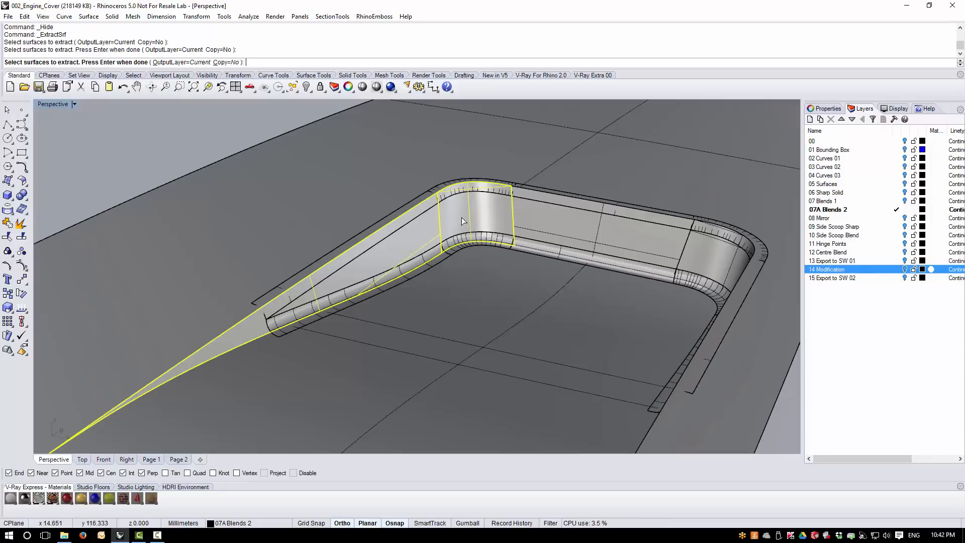
pyautogui.click(559, 229)
pyautogui.scroll(-6, 468, 218)
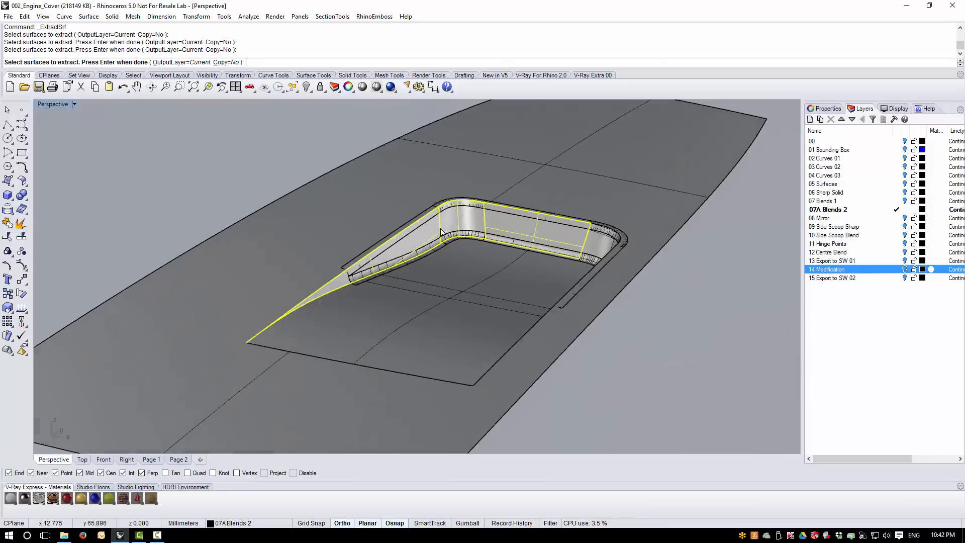
pyautogui.moveTo(392, 216); pyautogui.dragTo(460, 205, button='right')
pyautogui.scroll(3, 442, 205)
pyautogui.click(430, 205)
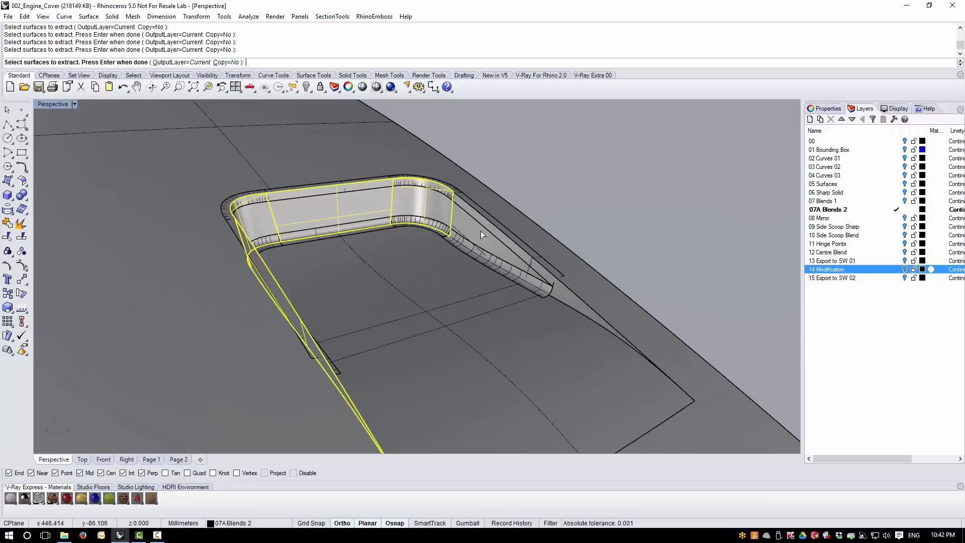
pyautogui.click(477, 234)
pyautogui.press('Return')
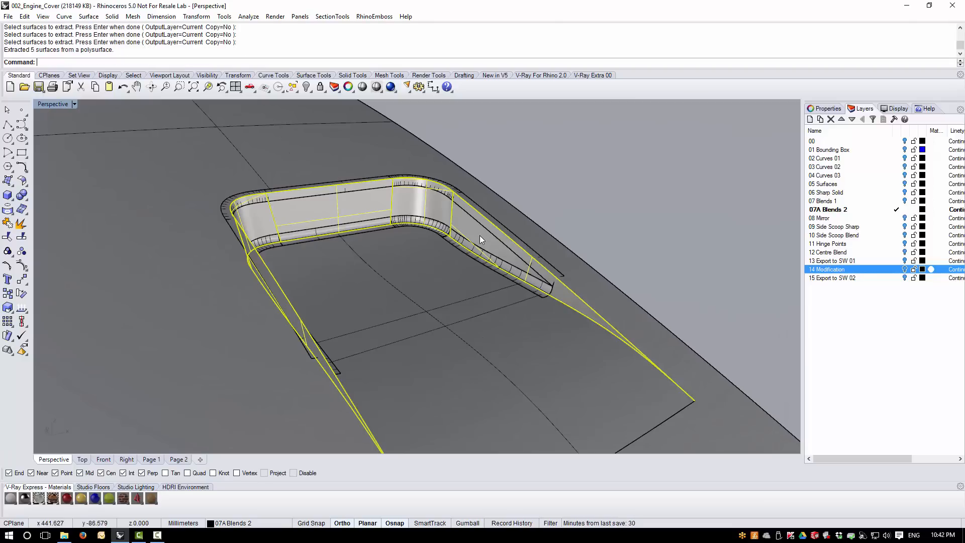
# Hide the remaining engine cover polysurface, leaving only the extracted recess walls and the blends.
pyautogui.scroll(3, 480, 220)
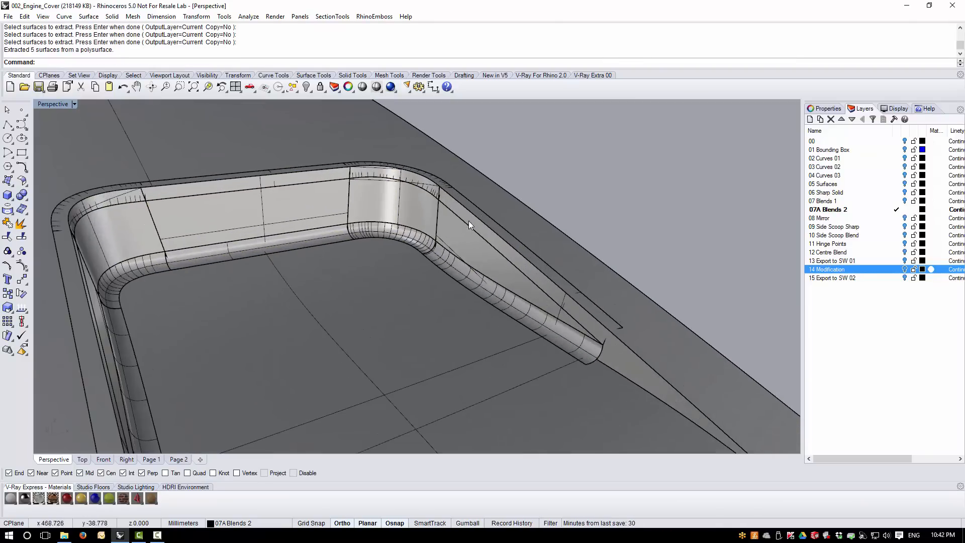
pyautogui.scroll(-3, 474, 243)
pyautogui.click(559, 379)
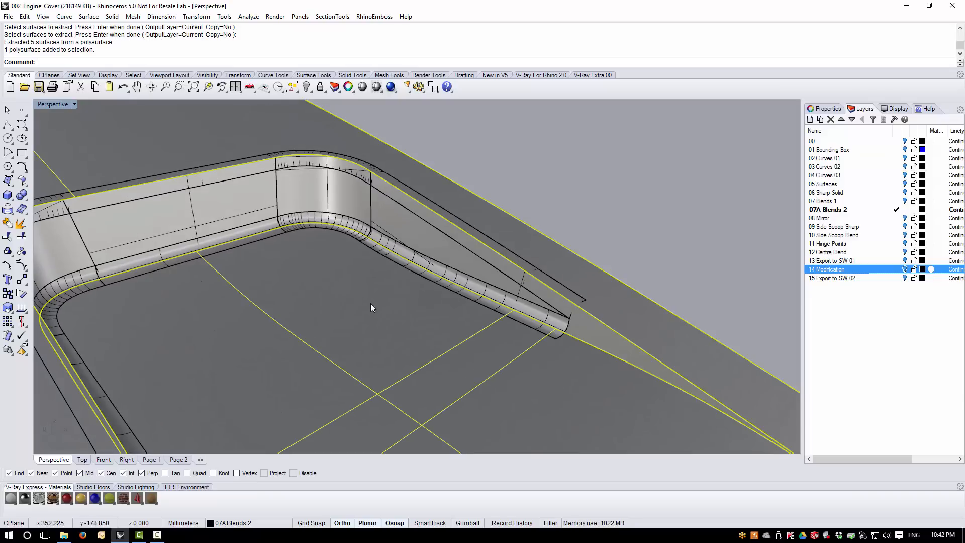
pyautogui.hotkey('ctrl', 'h')
# Trim the recess's left side wall back to the area between the edge curves of the rim and floor blends.
pyautogui.moveTo(370, 303); pyautogui.dragTo(485, 272, button='right')
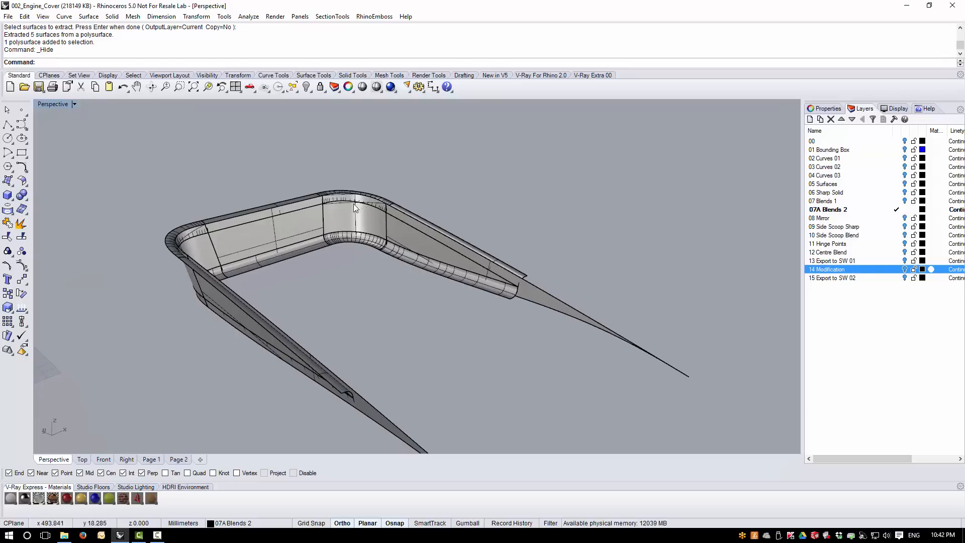
pyautogui.moveTo(276, 280); pyautogui.dragTo(177, 282, button='right')
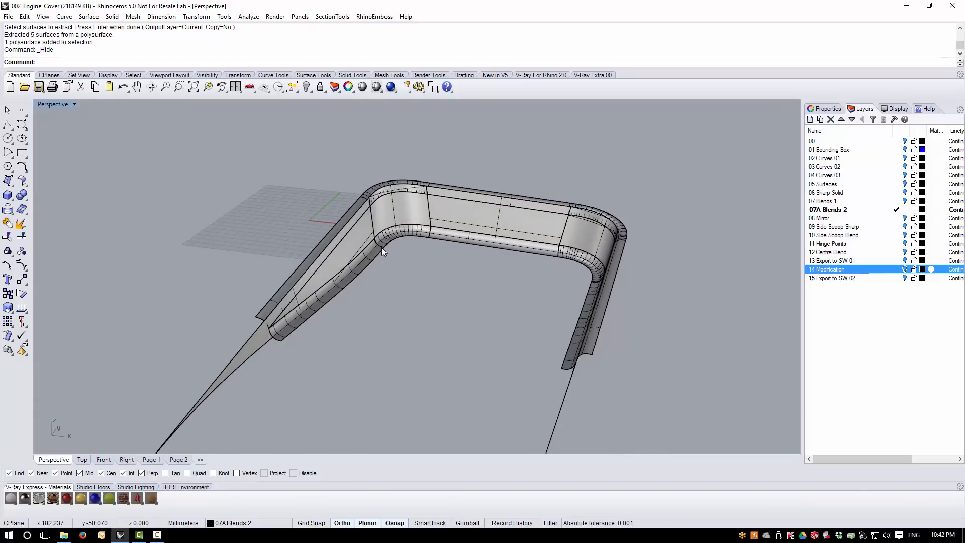
pyautogui.scroll(1, 374, 277)
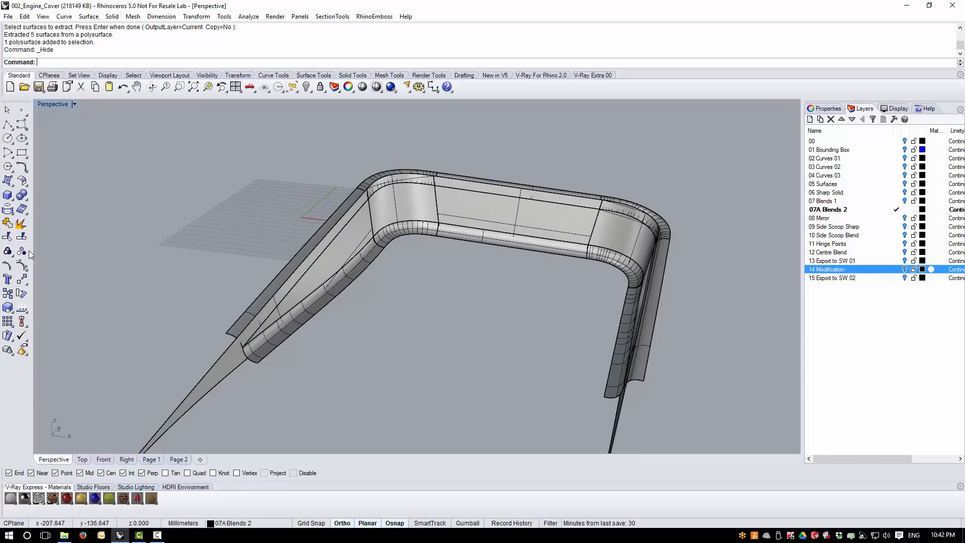
pyautogui.click(8, 236)
pyautogui.scroll(2, 297, 291)
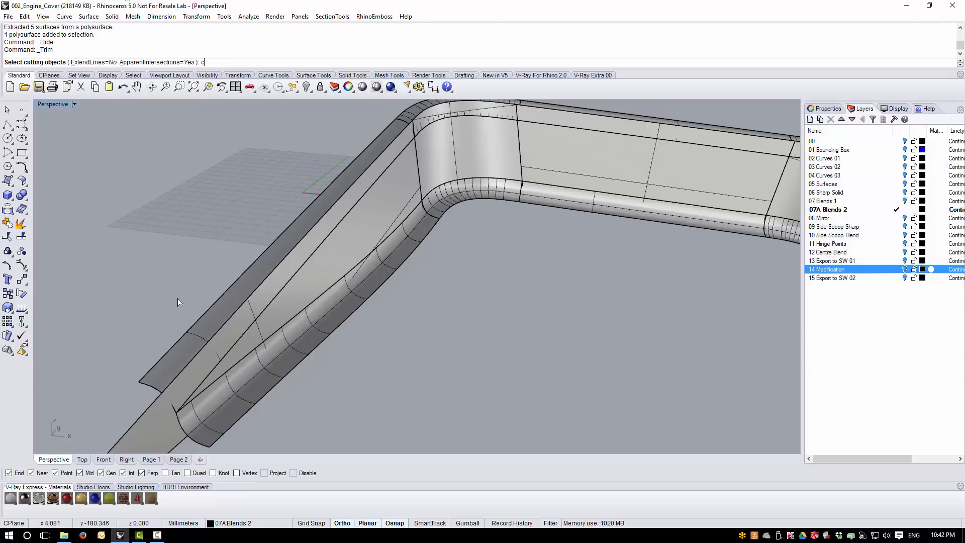
pyautogui.press('Return')
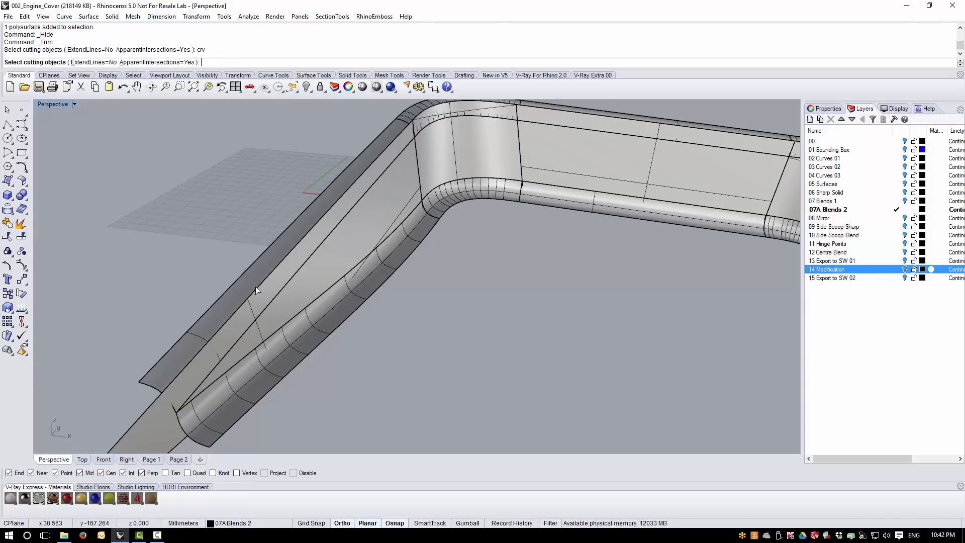
pyautogui.click(279, 300)
pyautogui.click(295, 321)
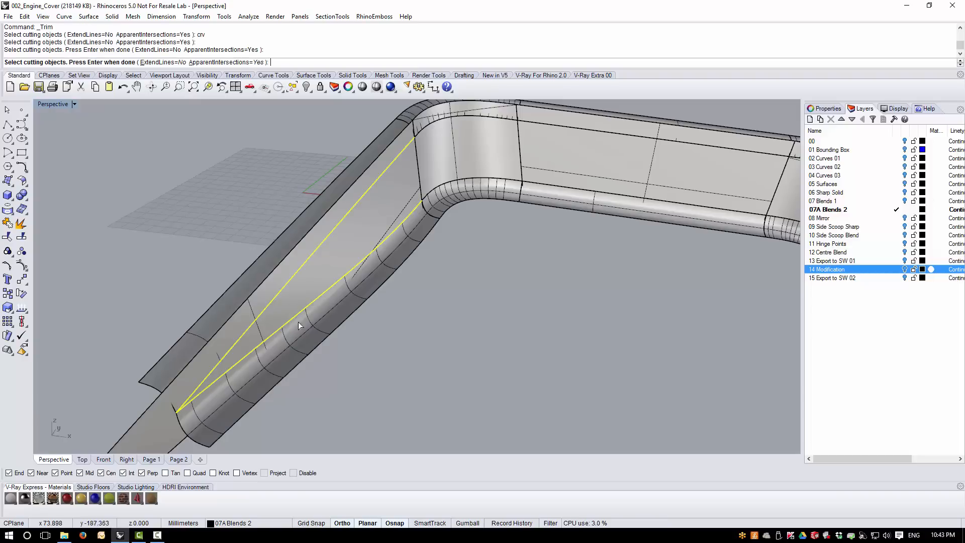
pyautogui.scroll(-2, 377, 269)
pyautogui.press('Return')
pyautogui.click(258, 363)
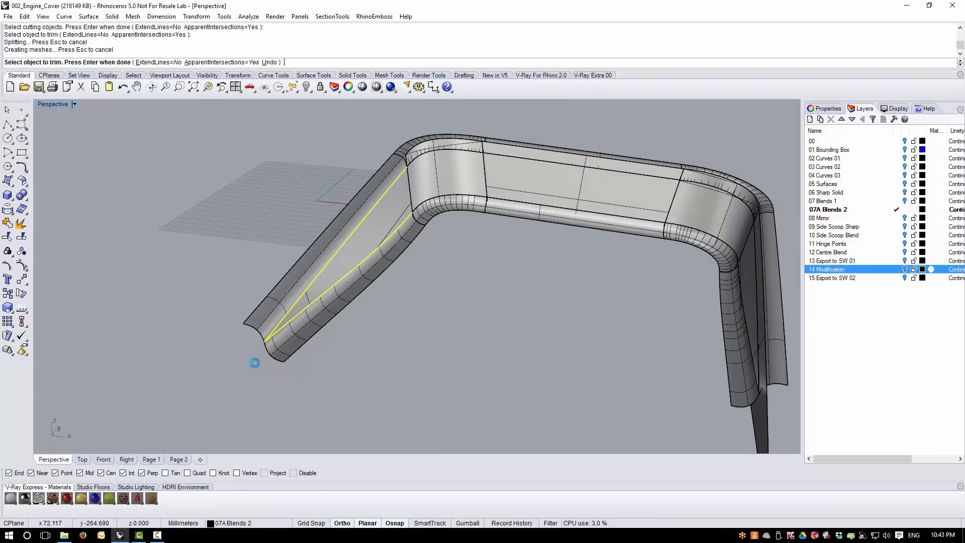
pyautogui.press('Return')
# Trim the recess's left corner wall below the floor blend and above the rim blend, using both blend edge curves as cutters.
pyautogui.scroll(-3, 346, 266)
pyautogui.moveTo(346, 264); pyautogui.dragTo(376, 150, button='right')
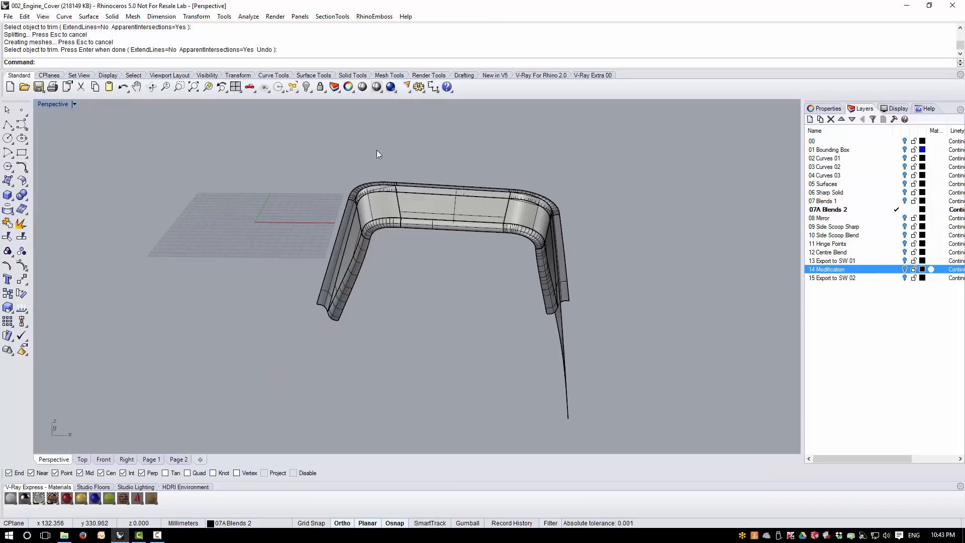
pyautogui.scroll(3, 377, 171)
pyautogui.press('Return')
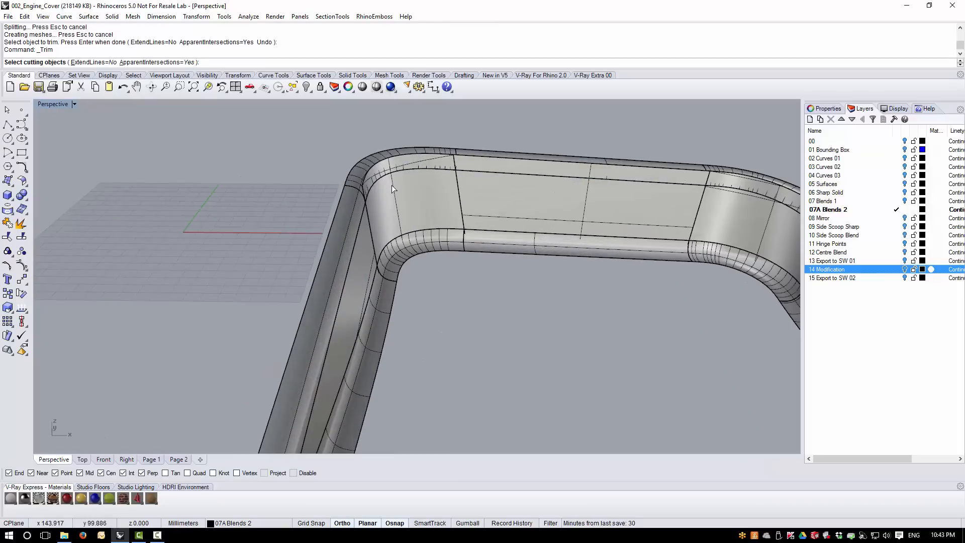
pyautogui.write('crv')
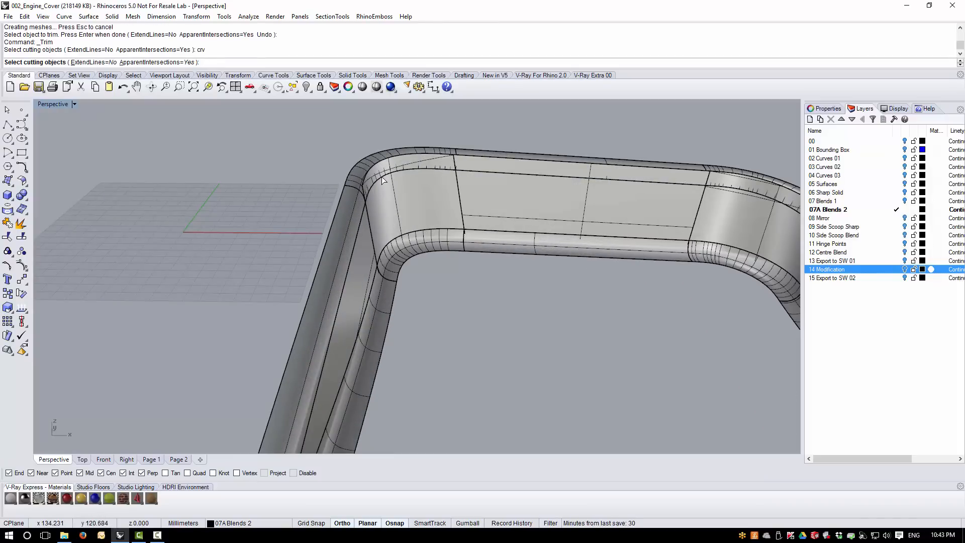
pyautogui.press('Return')
pyautogui.moveTo(361, 246); pyautogui.dragTo(501, 186, button='right')
pyautogui.press('Return')
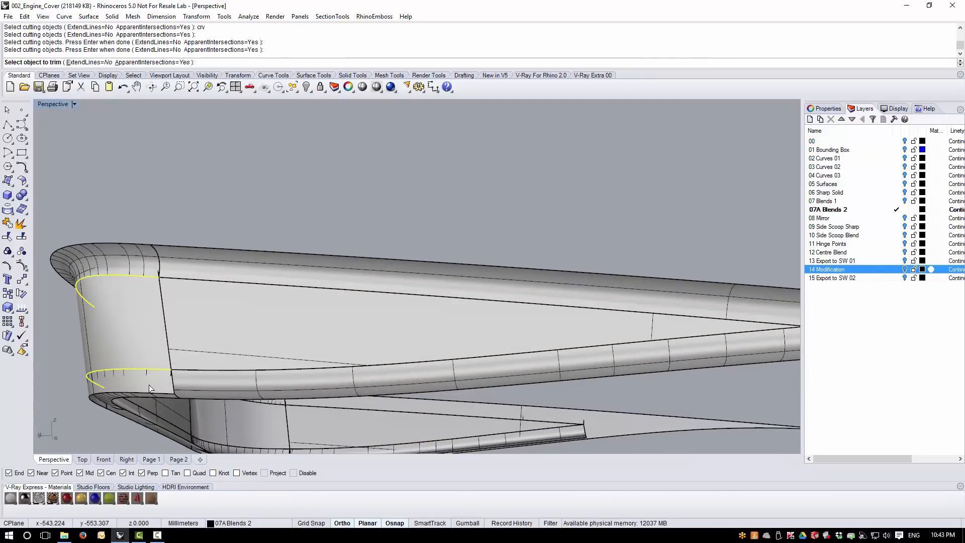
pyautogui.click(149, 382)
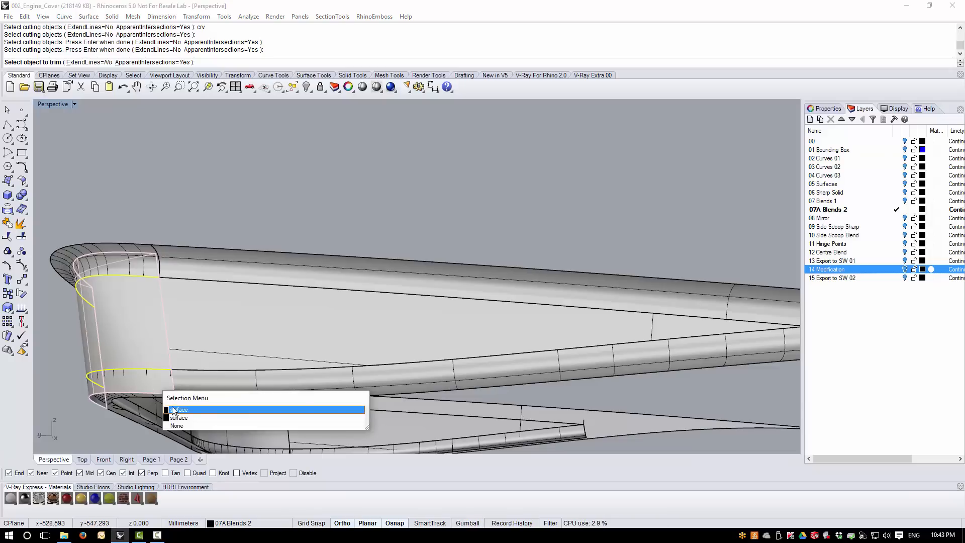
pyautogui.click(174, 410)
pyautogui.moveTo(306, 287); pyautogui.dragTo(269, 153, button='right')
pyautogui.click(302, 180)
pyautogui.press('Return')
# Trim away the strip of the recess's back wall above the rim blend's edge curve.
pyautogui.press('Return')
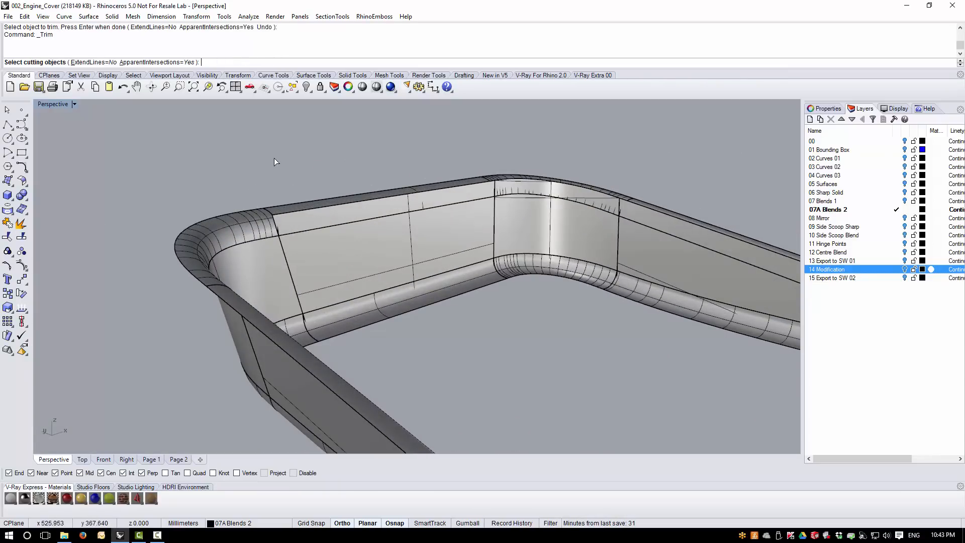
pyautogui.write('crv')
pyautogui.press('Return')
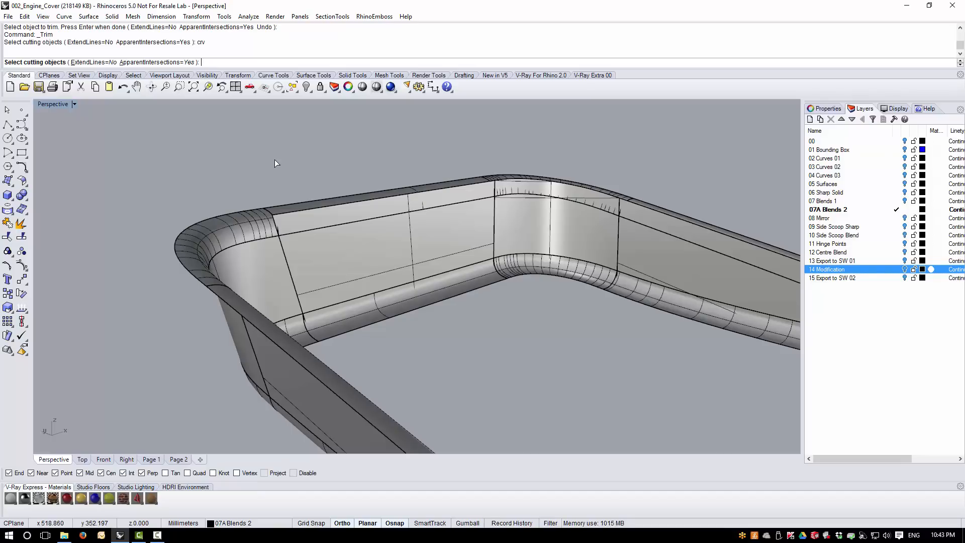
pyautogui.press('Return')
pyautogui.click(301, 222)
pyautogui.click(333, 248)
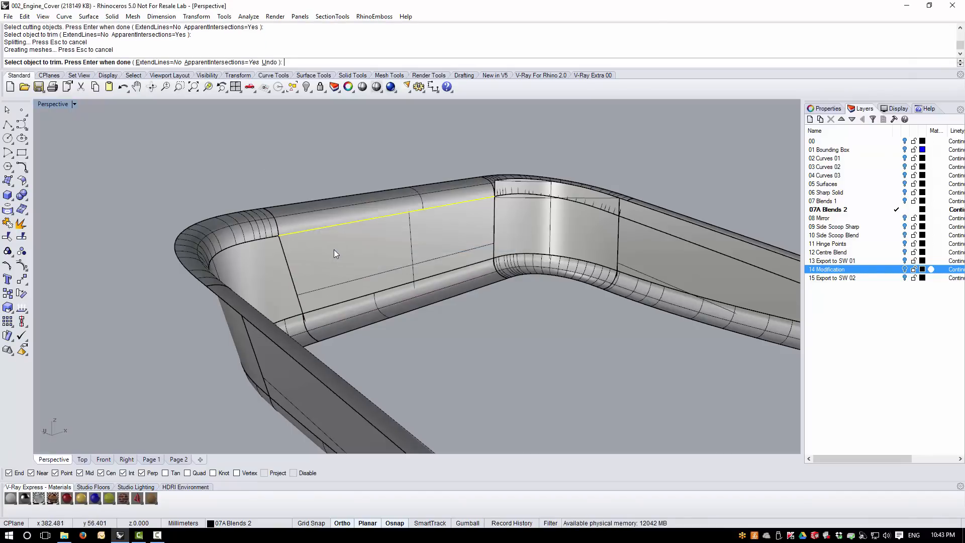
pyautogui.press('Return')
# Trim away the strip of the recess's back wall below the floor blend's edge curve.
pyautogui.moveTo(360, 263); pyautogui.dragTo(479, 228, button='right')
pyautogui.scroll(5, 375, 291)
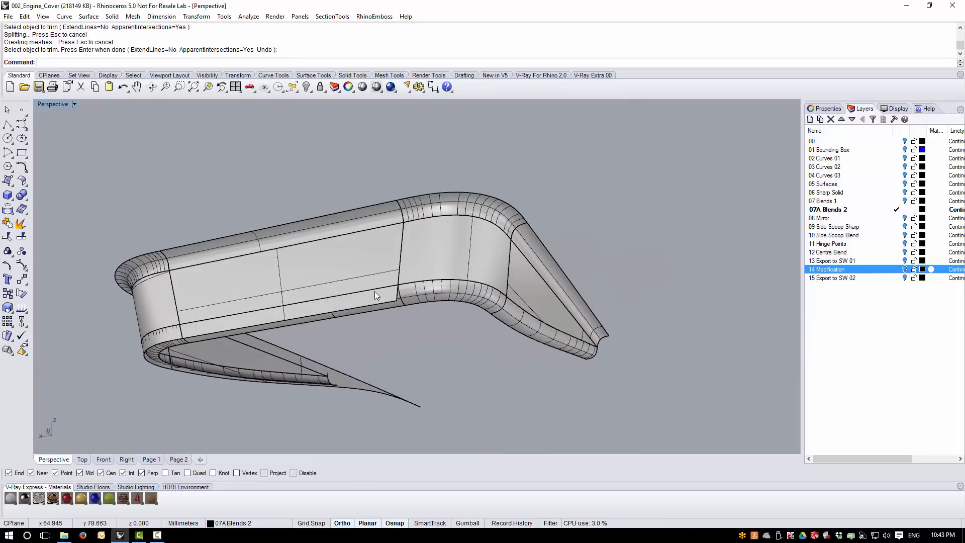
pyautogui.press('Return')
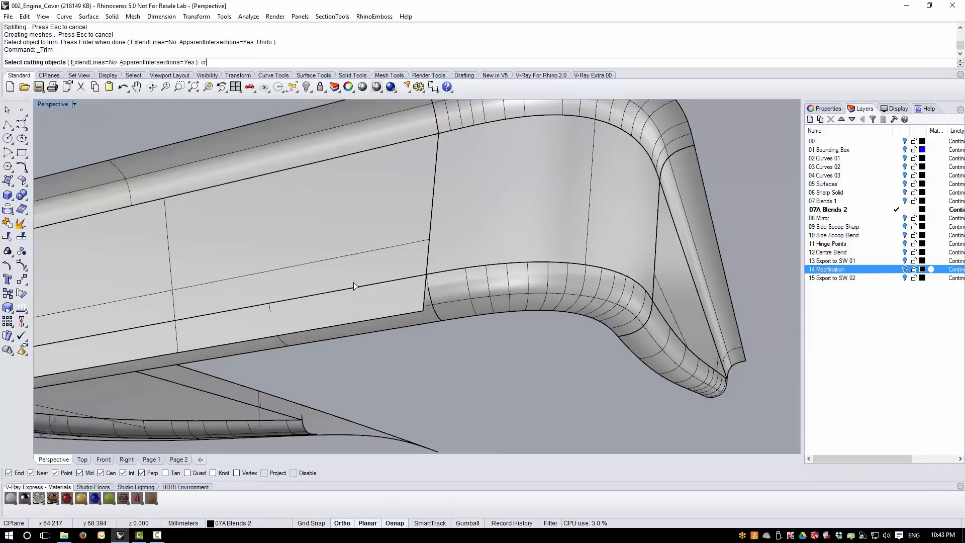
pyautogui.write('crv')
pyautogui.press('Return')
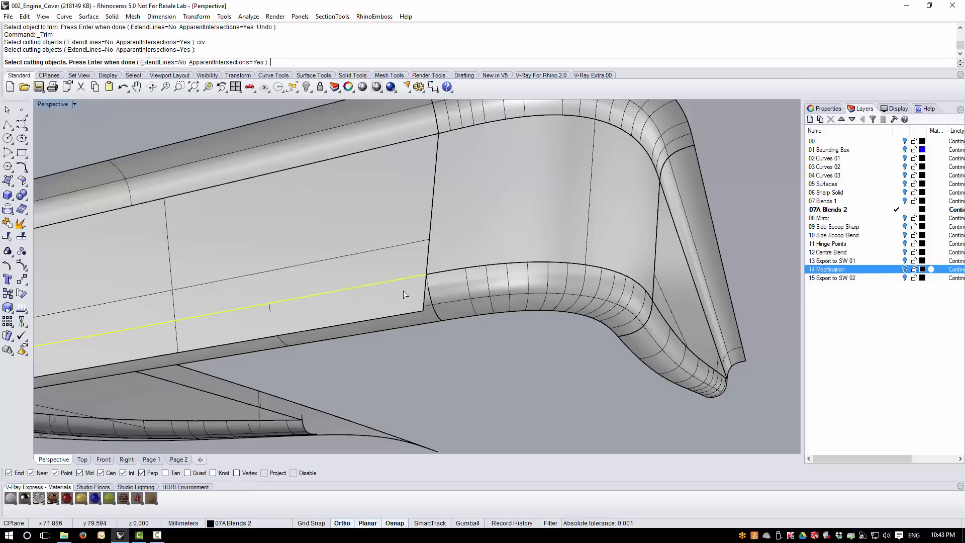
pyautogui.press('Return')
pyautogui.click(403, 299)
pyautogui.click(431, 325)
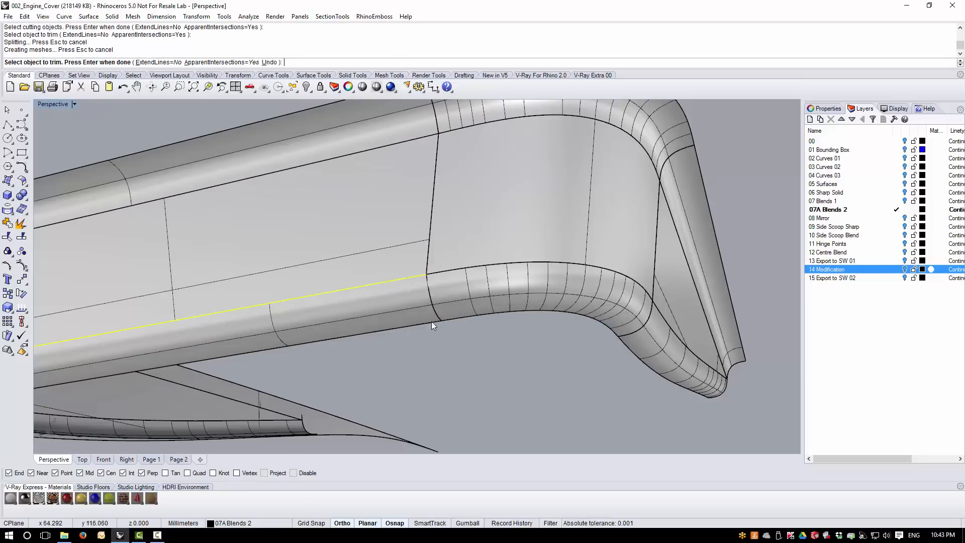
pyautogui.press('Return')
# Trim away the part of the recess's right corner wall below the floor blend's edge curve.
pyautogui.scroll(-5, 370, 299)
pyautogui.moveTo(370, 298); pyautogui.dragTo(306, 249, button='right')
pyautogui.scroll(5, 306, 249)
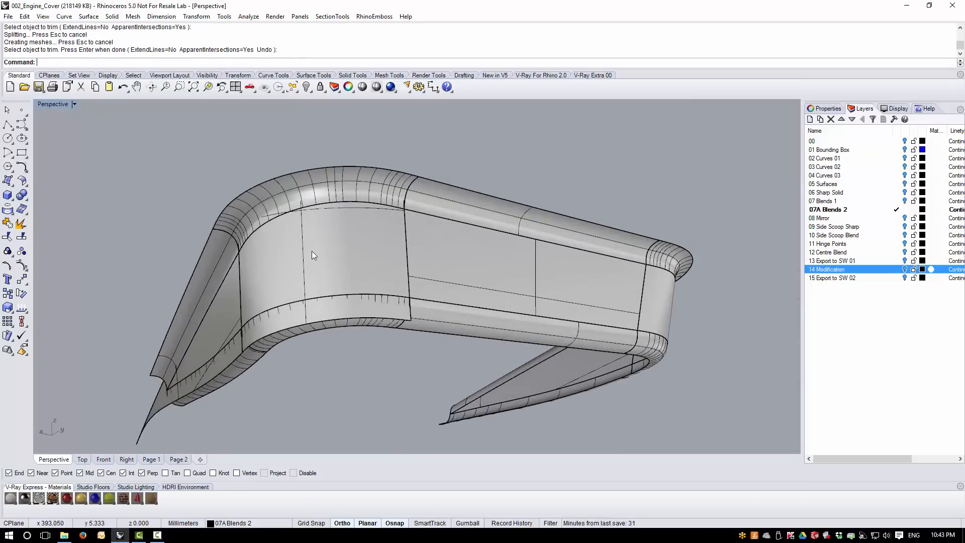
pyautogui.press('Return')
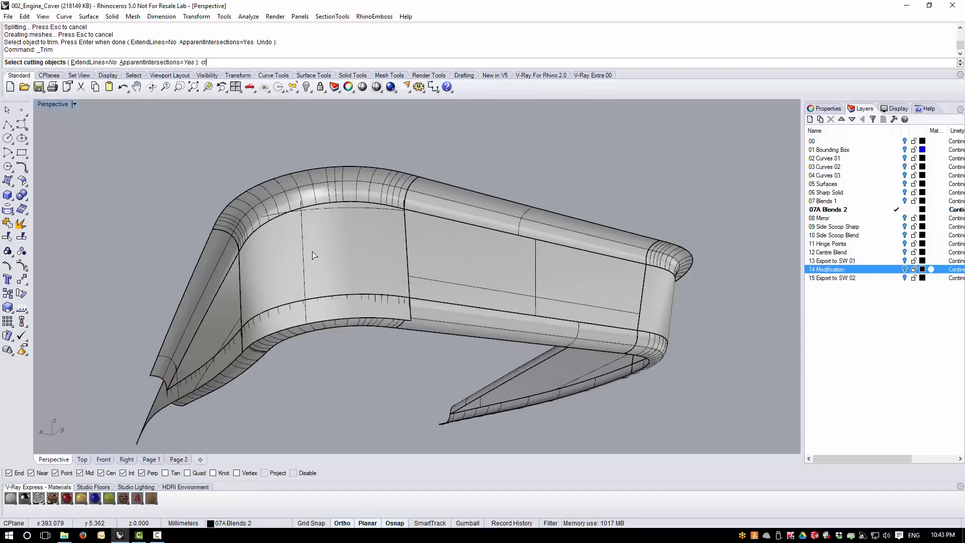
pyautogui.write('crv')
pyautogui.press('Return')
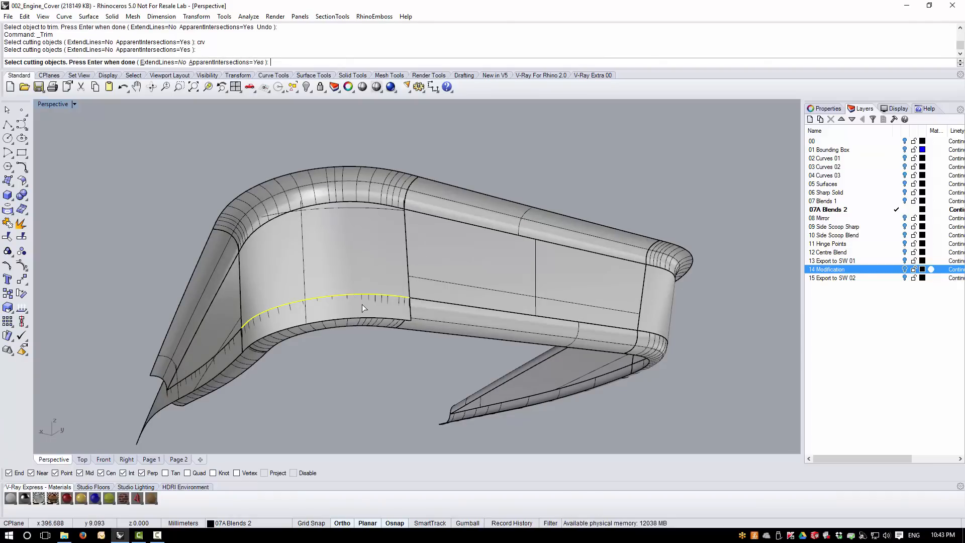
pyautogui.press('Return')
pyautogui.click(356, 312)
pyautogui.click(399, 338)
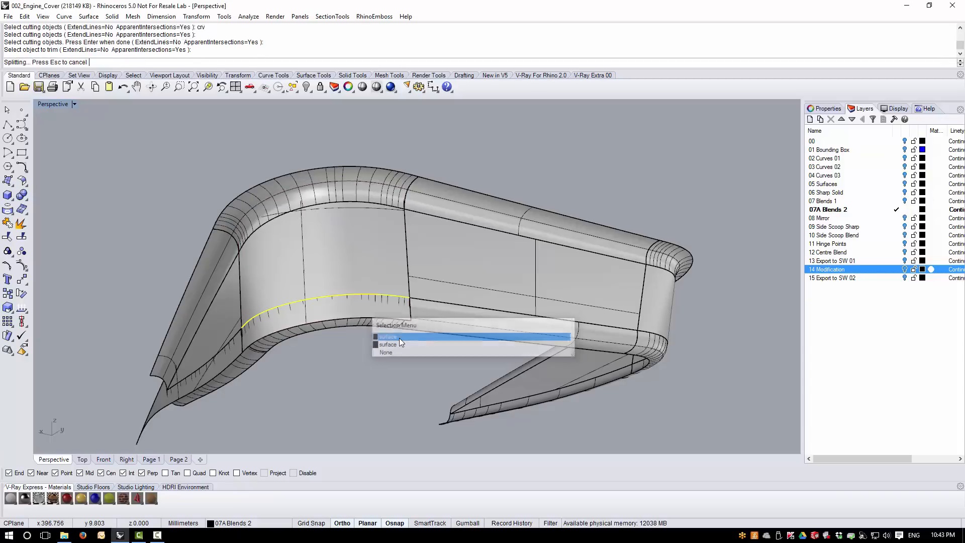
pyautogui.press('Return')
# Trim away the part of the recess's right corner wall above the rim blend's edge curve.
pyautogui.moveTo(399, 322); pyautogui.dragTo(392, 232, button='right')
pyautogui.scroll(4, 394, 252)
pyautogui.rightClick(399, 267)
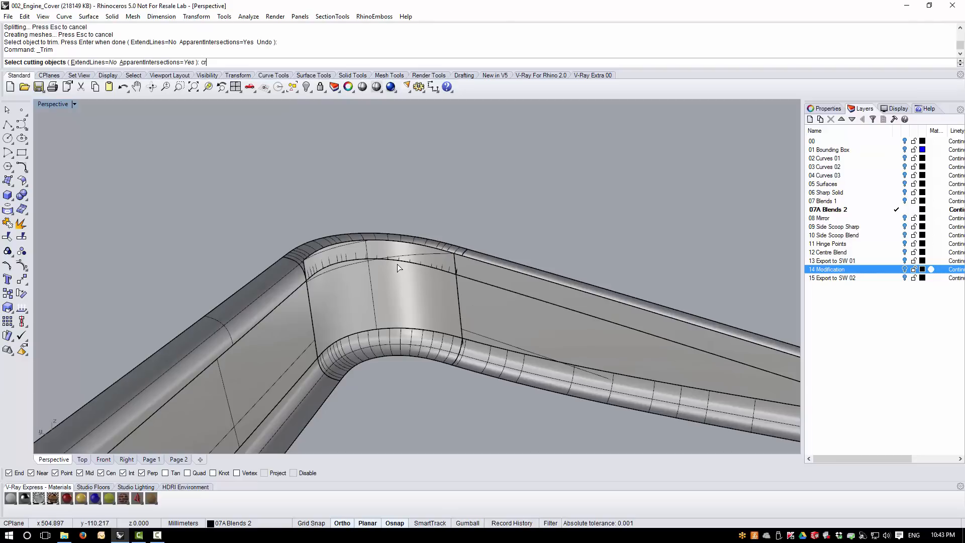
pyautogui.press('Return')
pyautogui.click(401, 261)
pyautogui.rightClick(406, 282)
pyautogui.scroll(4, 393, 250)
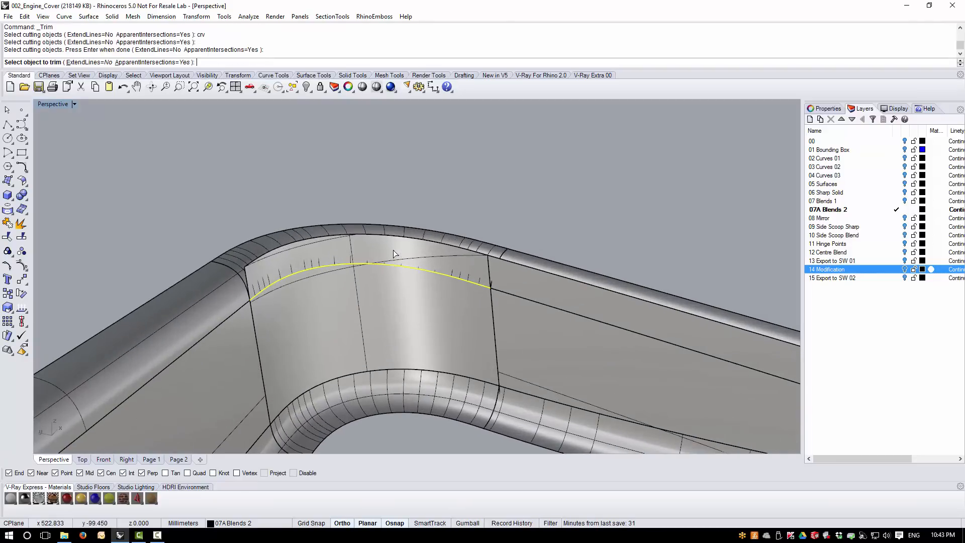
pyautogui.click(393, 250)
pyautogui.scroll(-7, 393, 250)
pyautogui.rightClick(396, 255)
# Trim the recess's right side wall with the rim and floor blend edge curves, removing the part outside them.
pyautogui.moveTo(396, 255); pyautogui.dragTo(418, 282, button='right')
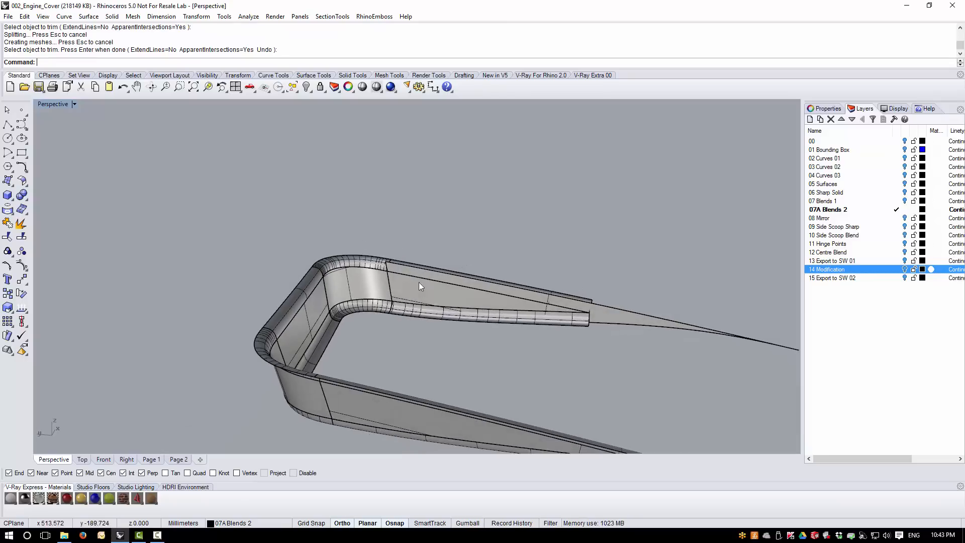
pyautogui.scroll(3, 419, 282)
pyautogui.rightClick(448, 303)
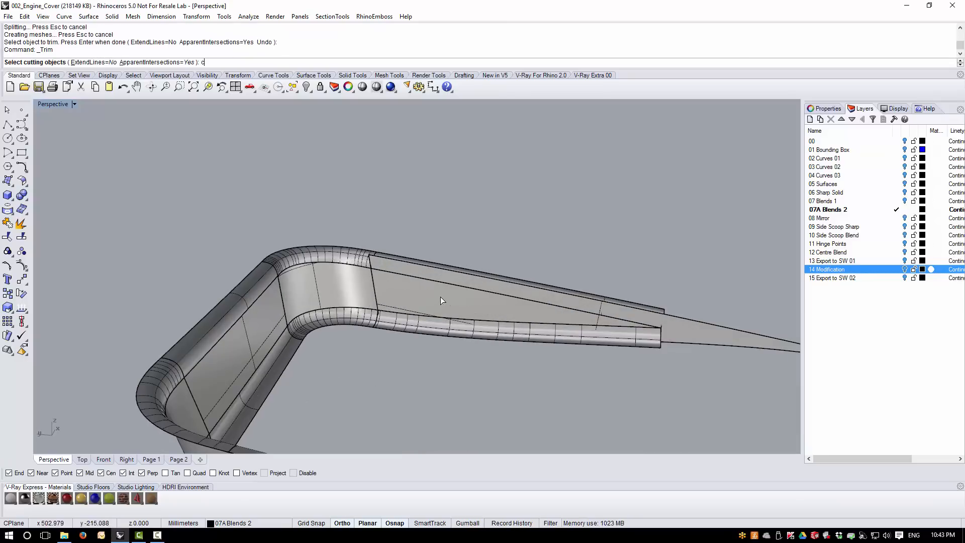
pyautogui.press('Return')
pyautogui.click(448, 286)
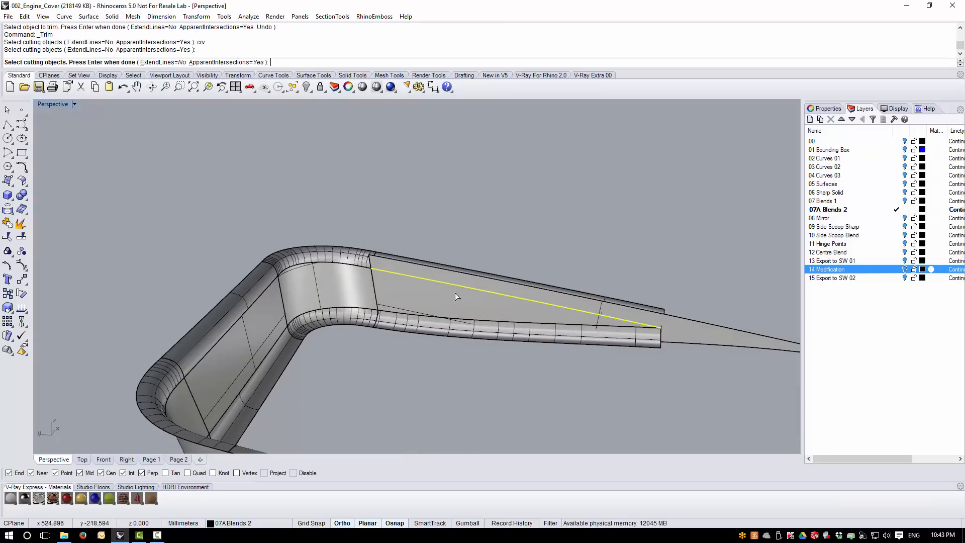
pyautogui.click(464, 318)
pyautogui.press('Return')
pyautogui.click(696, 329)
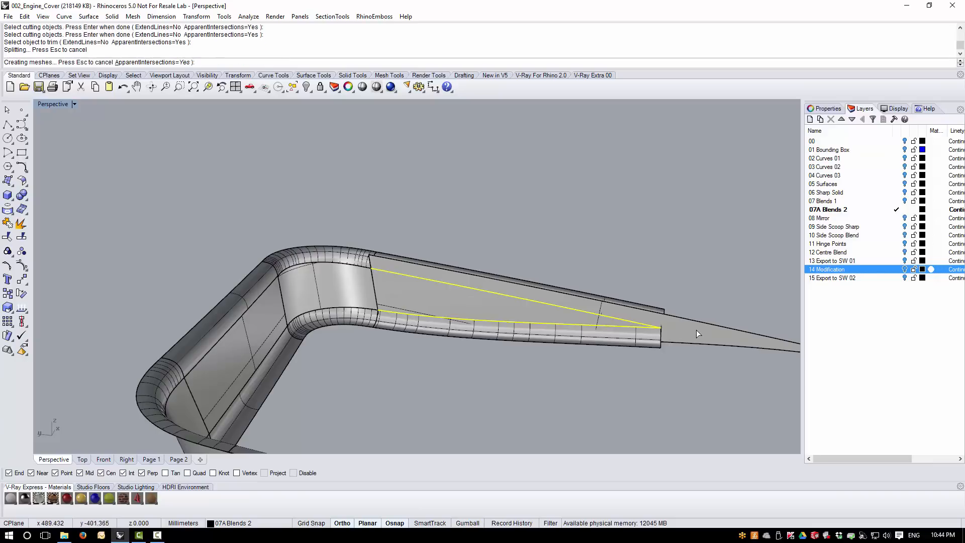
pyautogui.press('Return')
# Join all the recess's wall and blend surfaces into one polysurface.
pyautogui.moveTo(496, 260); pyautogui.dragTo(493, 336, button='right')
pyautogui.moveTo(330, 220); pyautogui.dragTo(545, 383)
pyautogui.click(8, 223)
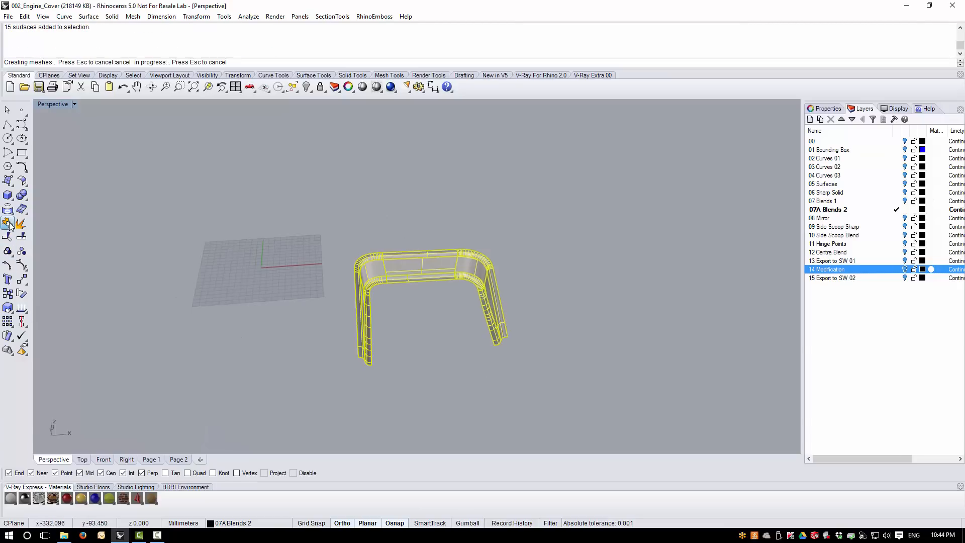
# Check the joined recess polysurface for naked edges with Show Edges.
pyautogui.moveTo(456, 318); pyautogui.dragTo(457, 310, button='right')
pyautogui.click(442, 275)
pyautogui.click(22, 307)
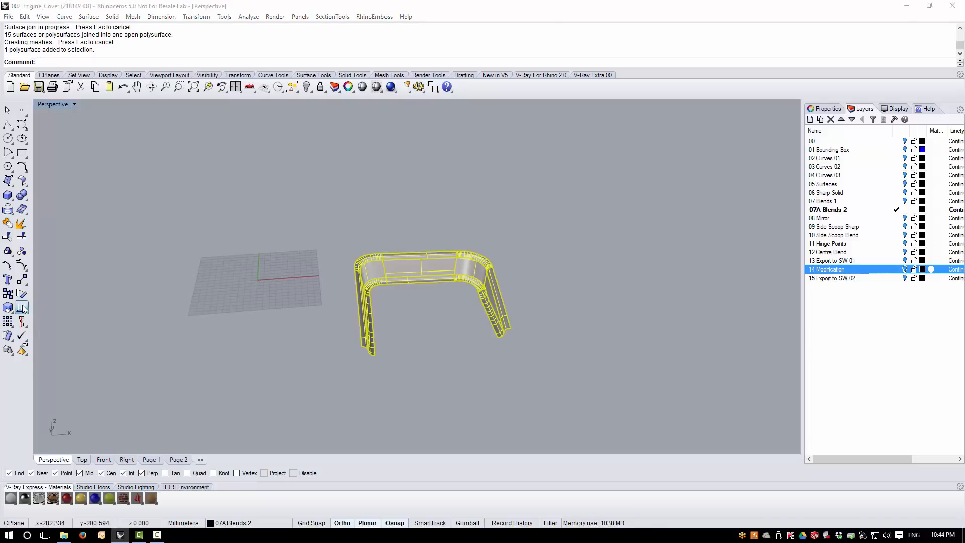
pyautogui.click(49, 342)
pyautogui.moveTo(397, 337); pyautogui.dragTo(350, 358, button='right')
pyautogui.click(215, 174)
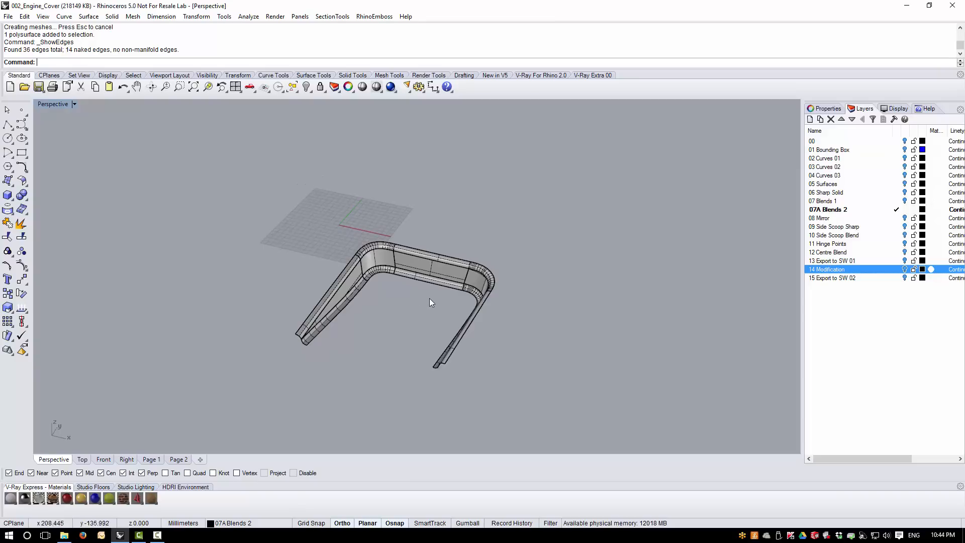
# Inspect the joined recess walls and blends with an environment map from several angles.
pyautogui.scroll(4, 429, 298)
pyautogui.moveTo(312, 272); pyautogui.dragTo(373, 249, button='right')
pyautogui.click(373, 249)
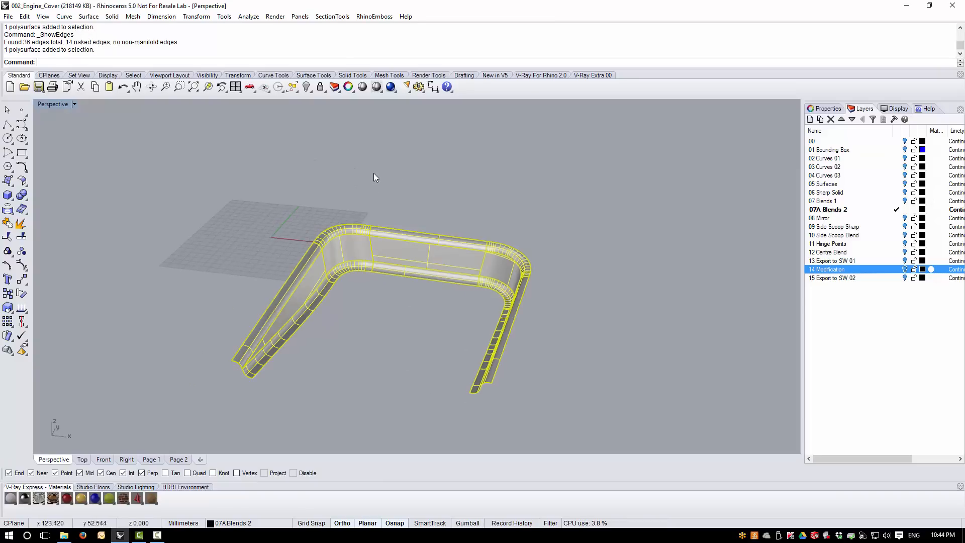
pyautogui.click(243, 19)
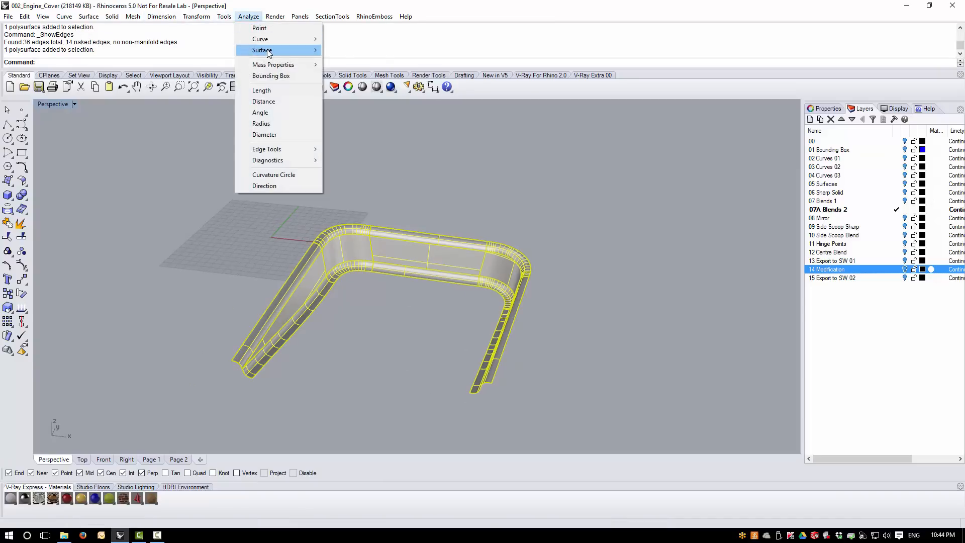
pyautogui.moveTo(262, 50)
pyautogui.click(368, 73)
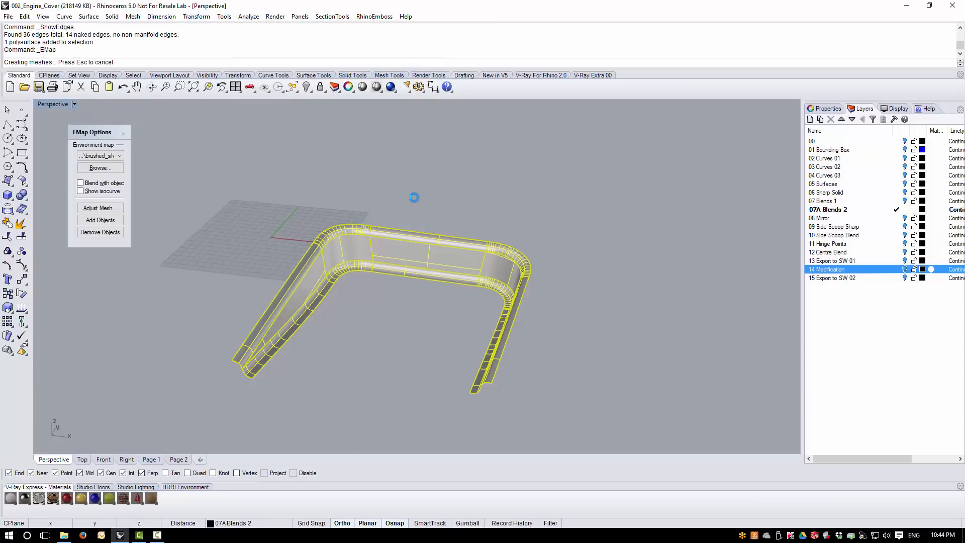
pyautogui.moveTo(406, 257); pyautogui.dragTo(444, 357, button='right')
pyautogui.moveTo(454, 264); pyautogui.dragTo(414, 264, button='right')
pyautogui.click(123, 133)
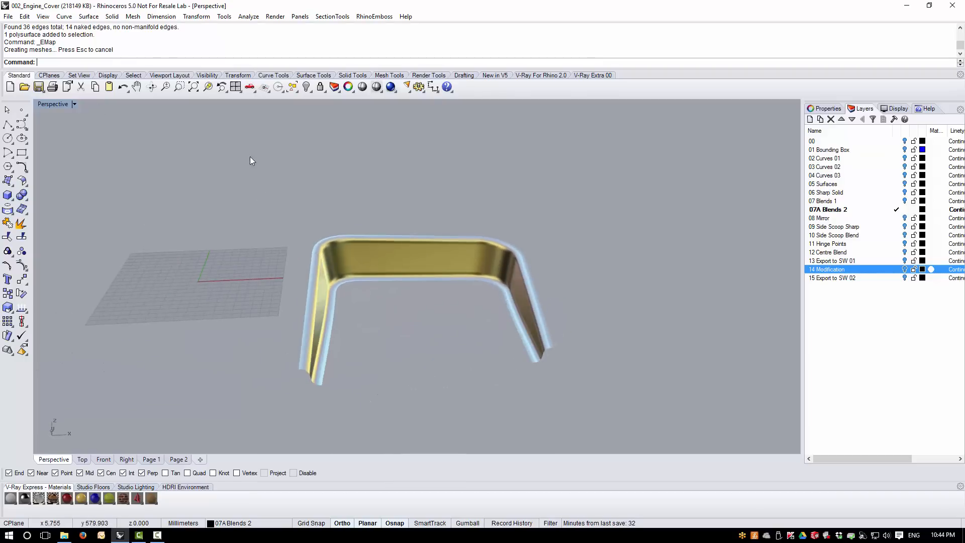
# Show the hidden polysurface of the cover's top and recess floor together with the joined recess walls.
pyautogui.moveTo(378, 227)
pyautogui.mouseDown(button='right')
pyautogui.moveTo(333, 269)
pyautogui.moveTo(327, 261)
pyautogui.mouseUp(button='right')
pyautogui.click(306, 86)
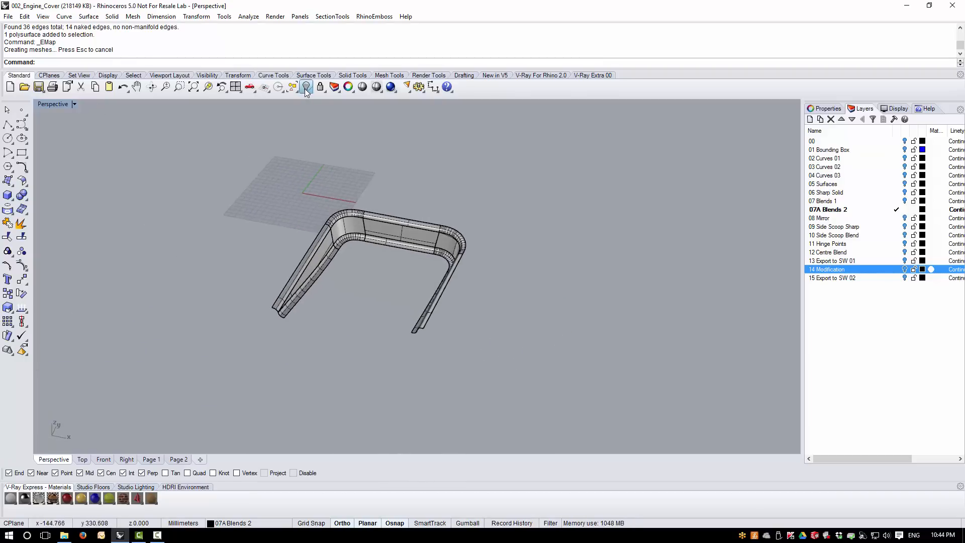
pyautogui.click(335, 105)
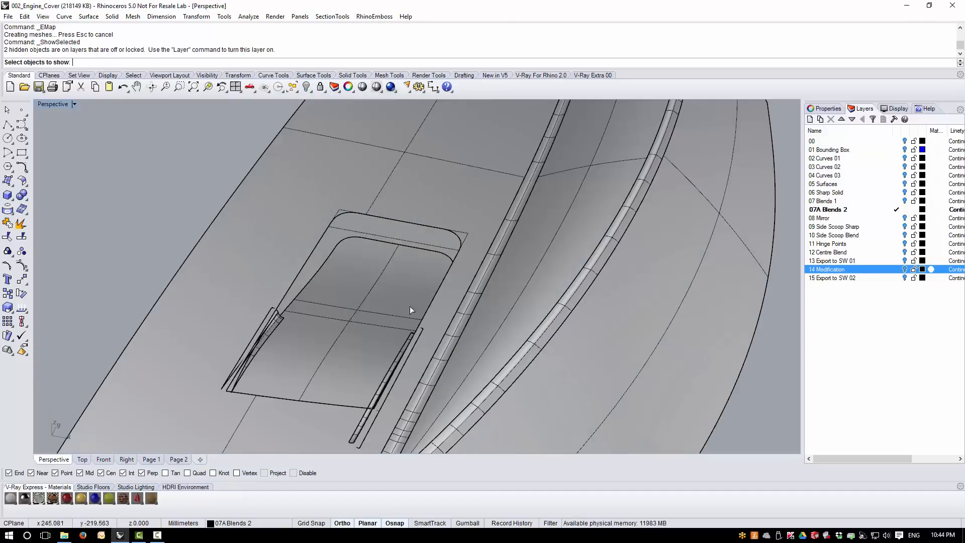
pyautogui.click(447, 211)
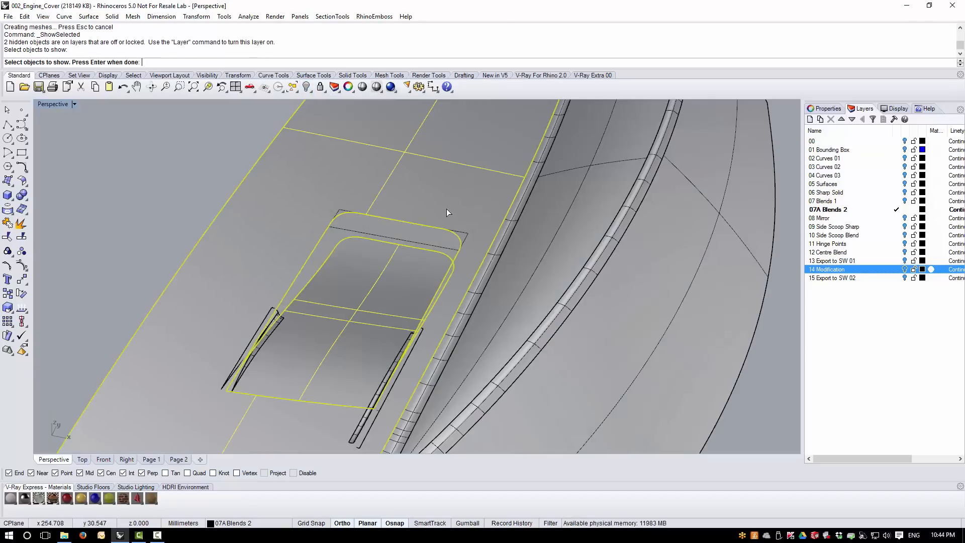
pyautogui.rightClick(172, 218)
pyautogui.scroll(-7, 455, 291)
pyautogui.moveTo(455, 290); pyautogui.dragTo(347, 304, button='right')
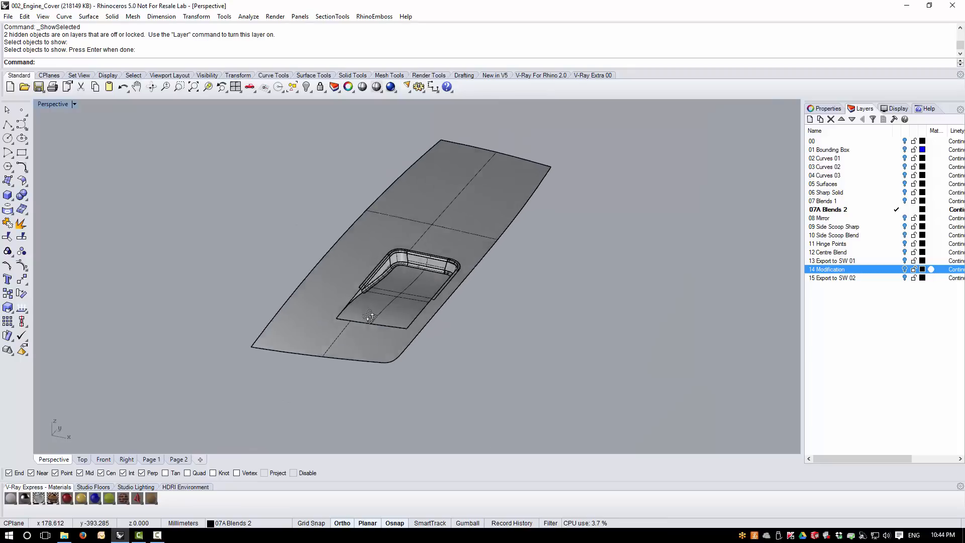
# Examine the recess's open front end, where the side walls taper out beyond the blends to the front corners.
pyautogui.scroll(7, 347, 304)
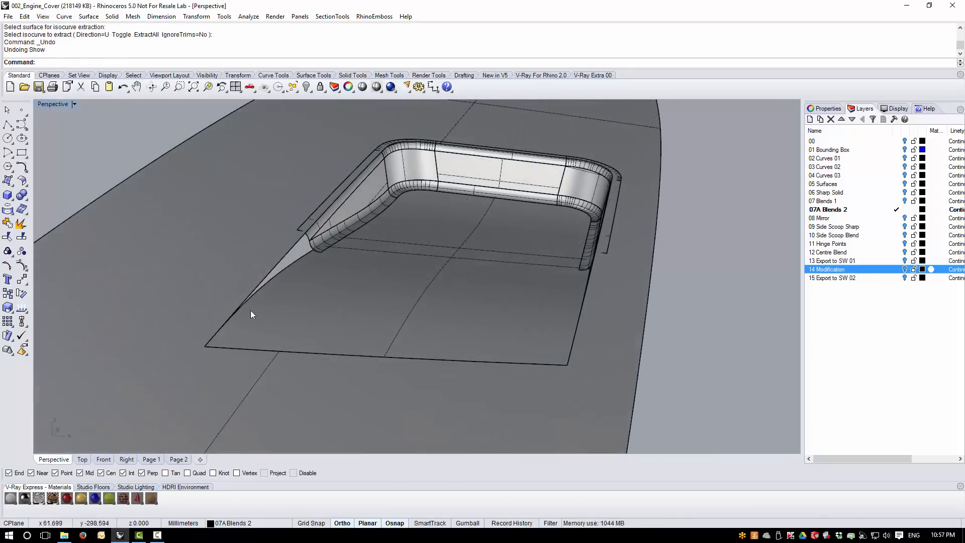
pyautogui.moveTo(250, 310); pyautogui.dragTo(305, 233, button='right')
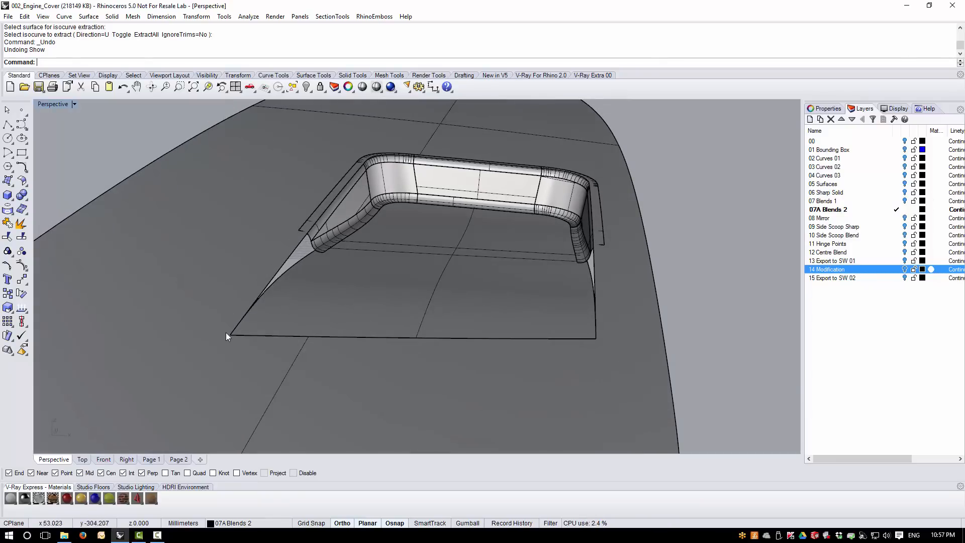
pyautogui.moveTo(237, 333); pyautogui.dragTo(309, 251, button='right')
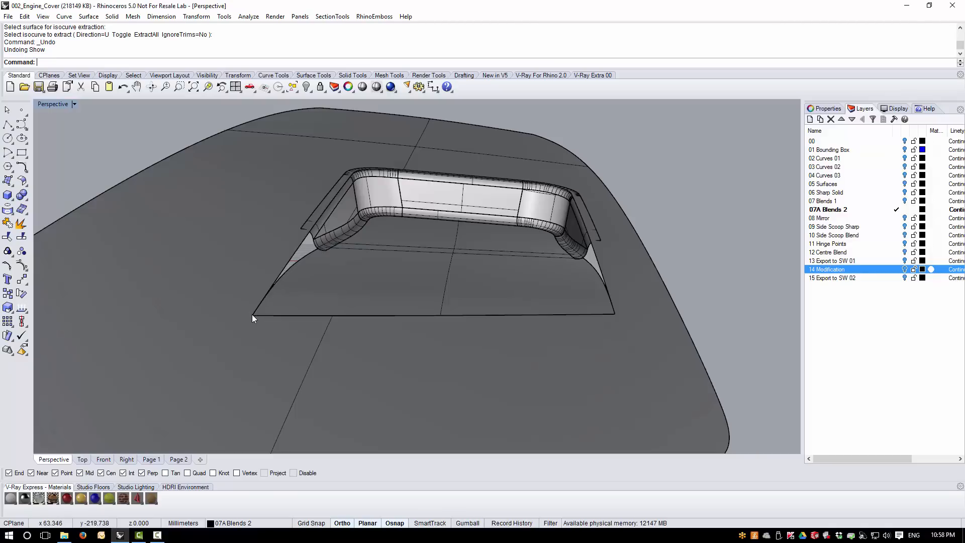
pyautogui.moveTo(250, 312)
pyautogui.mouseDown(button='right')
pyautogui.moveTo(265, 308)
pyautogui.moveTo(247, 313)
pyautogui.mouseUp(button='right')
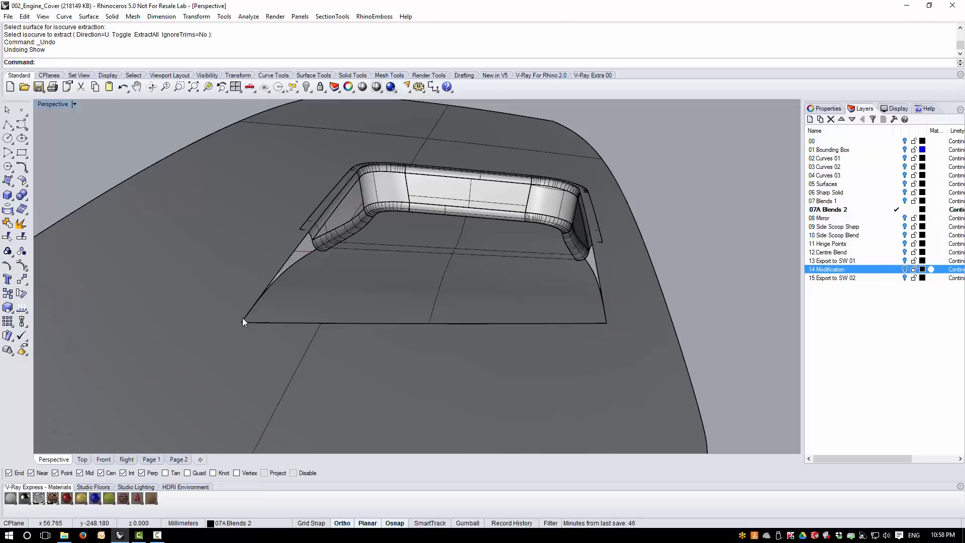
pyautogui.moveTo(243, 318)
pyautogui.mouseDown(button='right')
pyautogui.moveTo(265, 302)
pyautogui.moveTo(247, 324)
pyautogui.mouseUp(button='right')
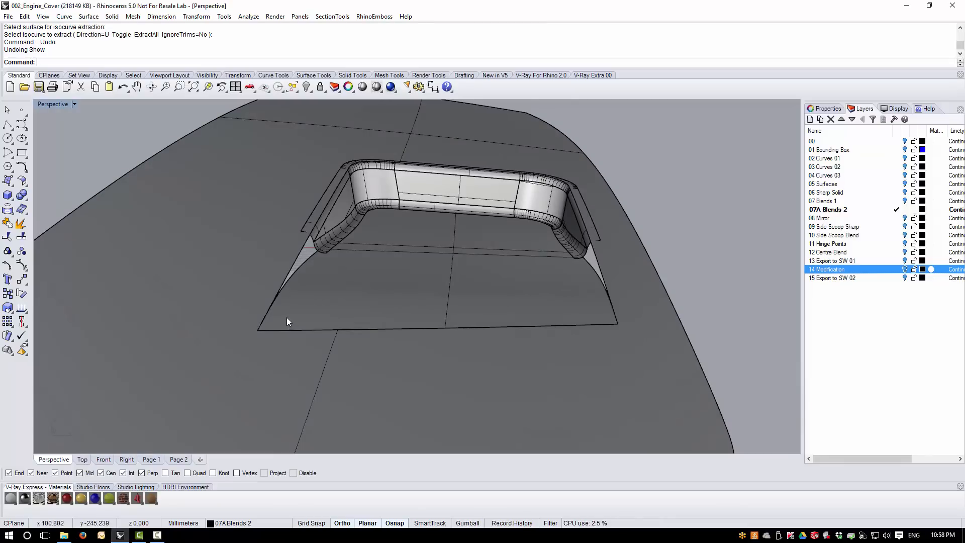
pyautogui.scroll(3, 289, 326)
pyautogui.scroll(-3, 370, 261)
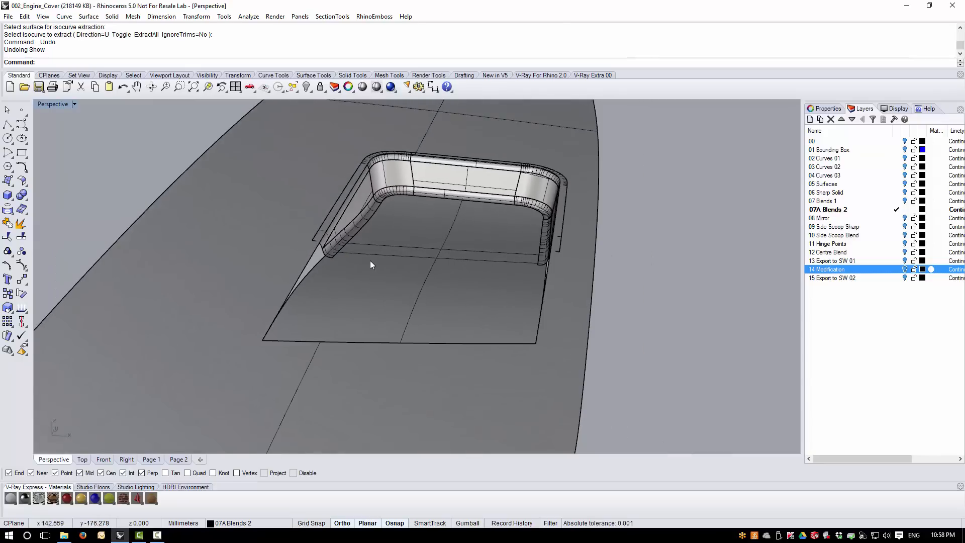
pyautogui.scroll(3, 283, 321)
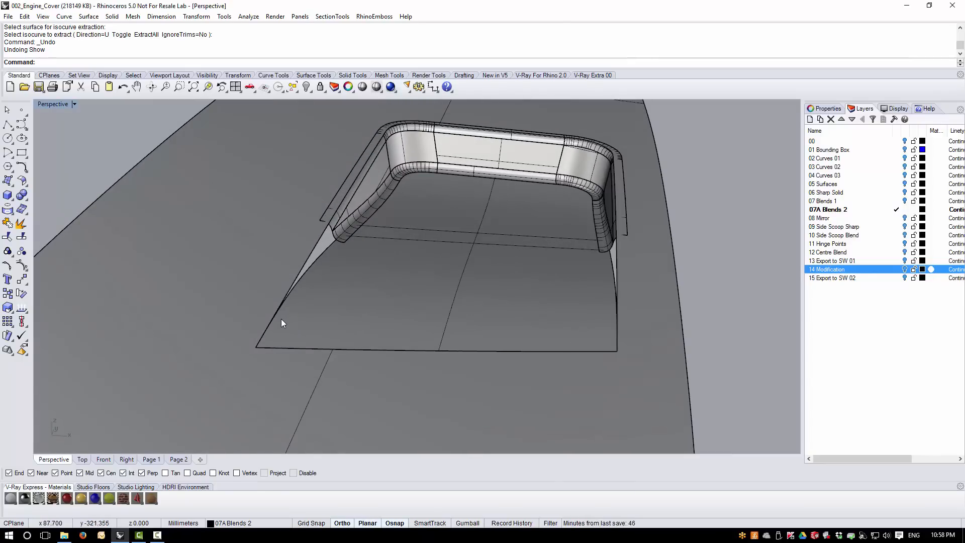
# Show the hidden tapering rim and floor blend pieces on the recess's left side.
pyautogui.click(308, 88)
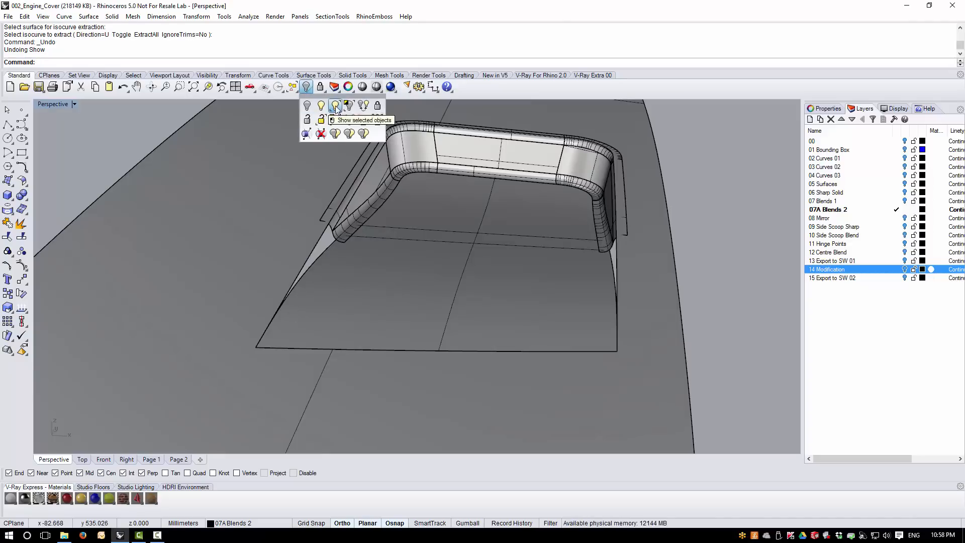
pyautogui.click(335, 133)
pyautogui.click(304, 293)
pyautogui.click(289, 276)
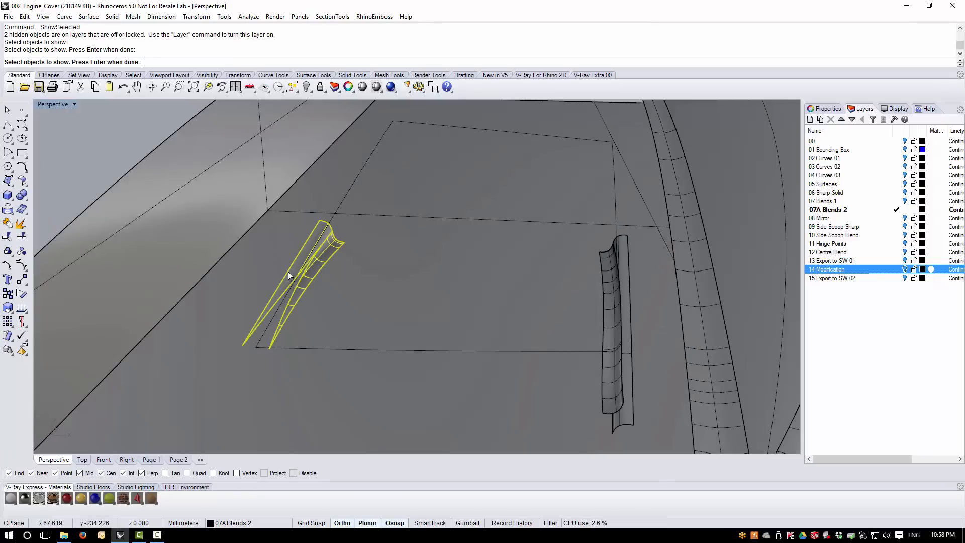
pyautogui.rightClick(297, 276)
# Explode the polysurface of the cover's top and recess floor, and select each surface to check that they are separate.
pyautogui.moveTo(327, 326); pyautogui.dragTo(347, 309, button='right')
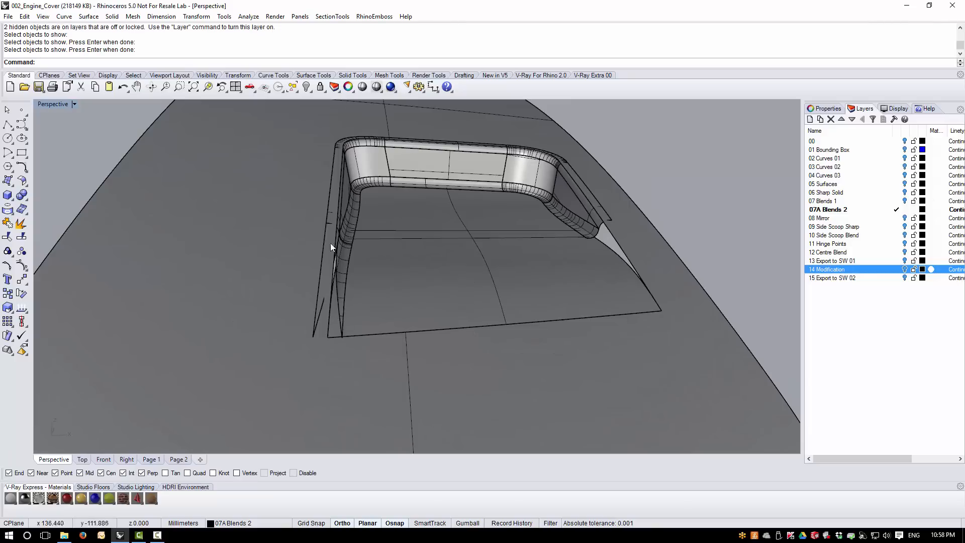
pyautogui.moveTo(314, 336)
pyautogui.mouseDown(button='right')
pyautogui.moveTo(334, 398)
pyautogui.moveTo(331, 341)
pyautogui.mouseUp(button='right')
pyautogui.scroll(3, 287, 317)
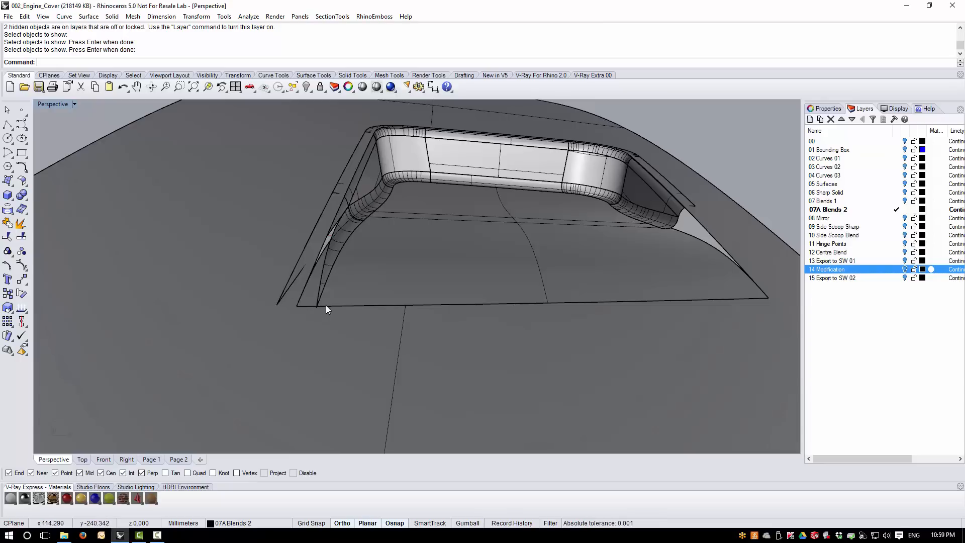
pyautogui.moveTo(326, 306); pyautogui.dragTo(300, 283, button='right')
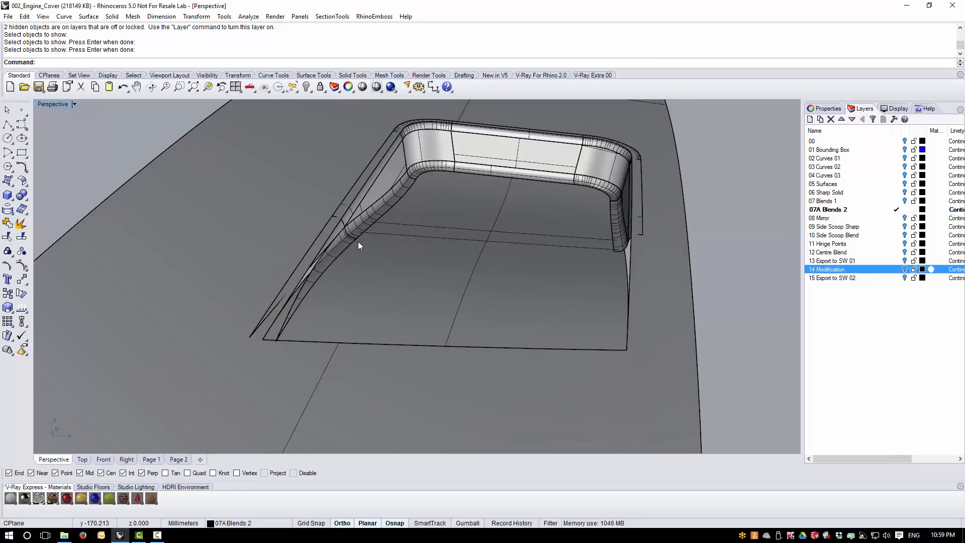
pyautogui.moveTo(370, 304)
pyautogui.mouseDown(button='right')
pyautogui.moveTo(416, 201)
pyautogui.moveTo(367, 304)
pyautogui.moveTo(376, 304)
pyautogui.mouseUp(button='right')
pyautogui.moveTo(340, 341); pyautogui.dragTo(342, 337, button='right')
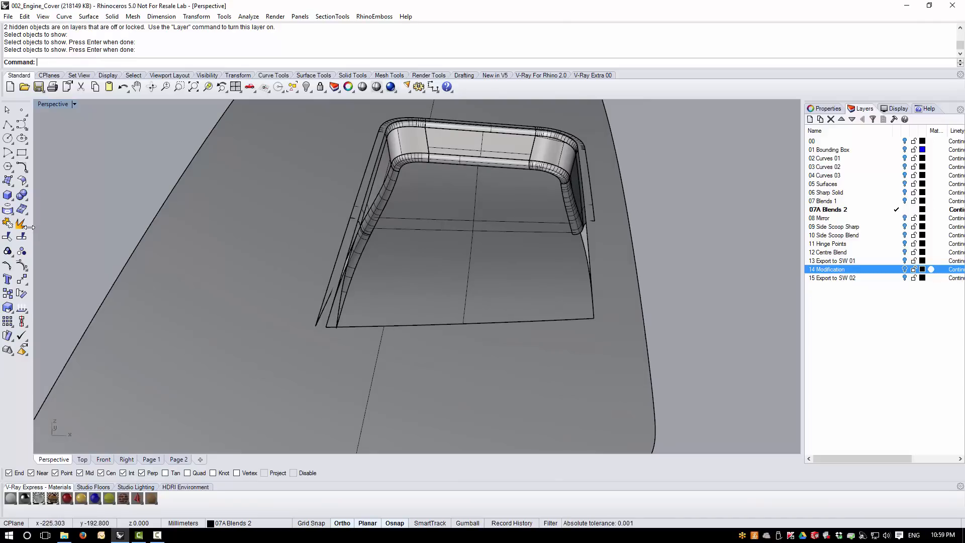
pyautogui.click(378, 297)
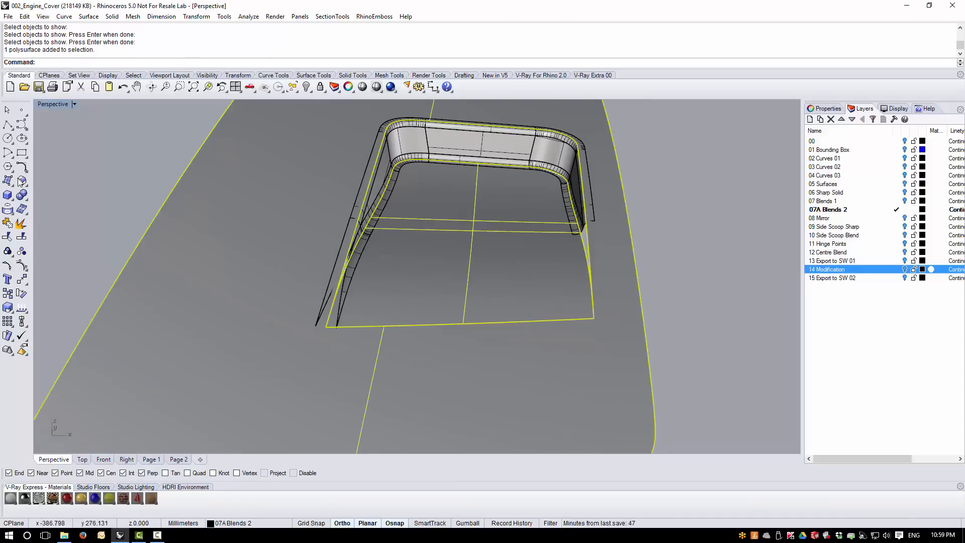
pyautogui.click(25, 223)
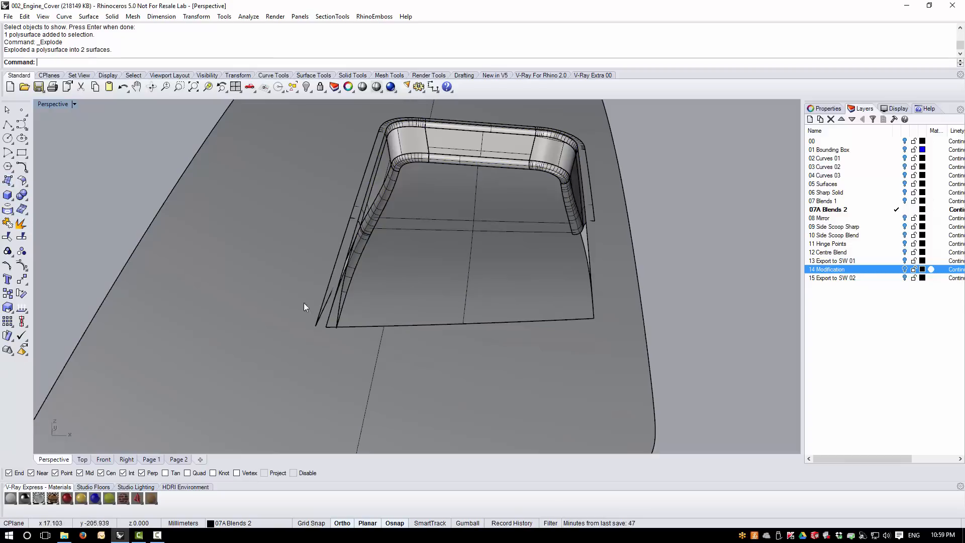
pyautogui.click(436, 277)
pyautogui.click(442, 365)
pyautogui.click(716, 300)
# Extract a V-direction isocurve from the cover's top surface along the recess's front edge.
pyautogui.moveTo(473, 344); pyautogui.dragTo(439, 358, button='right')
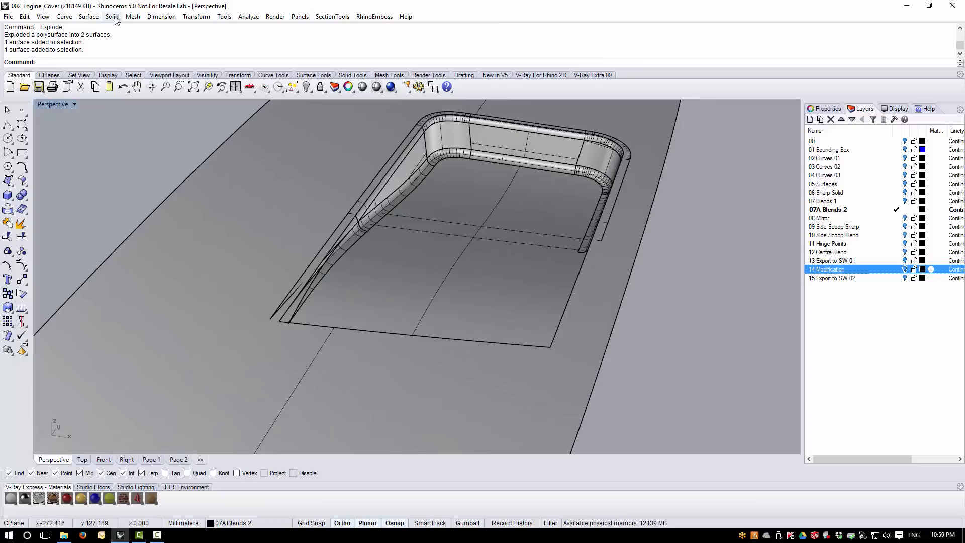
pyautogui.click(64, 16)
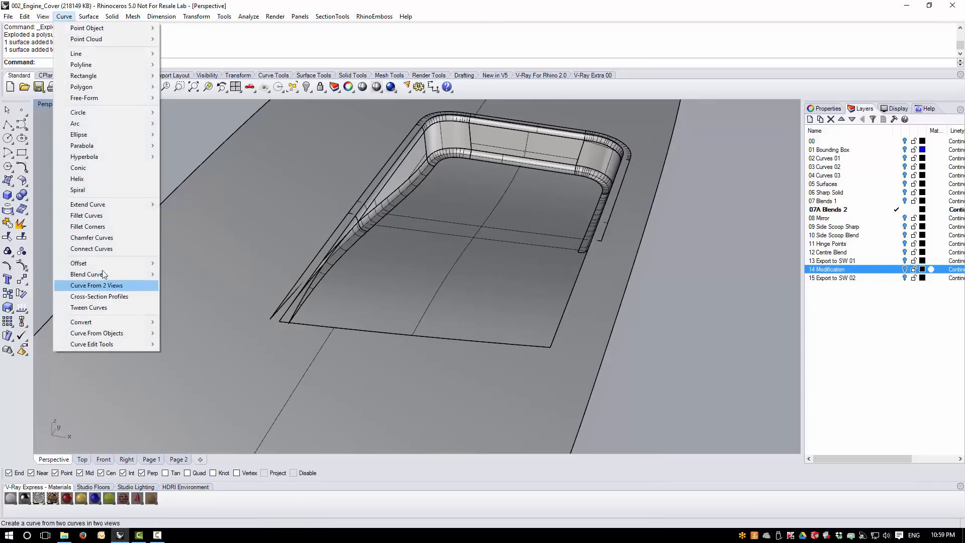
pyautogui.moveTo(101, 333)
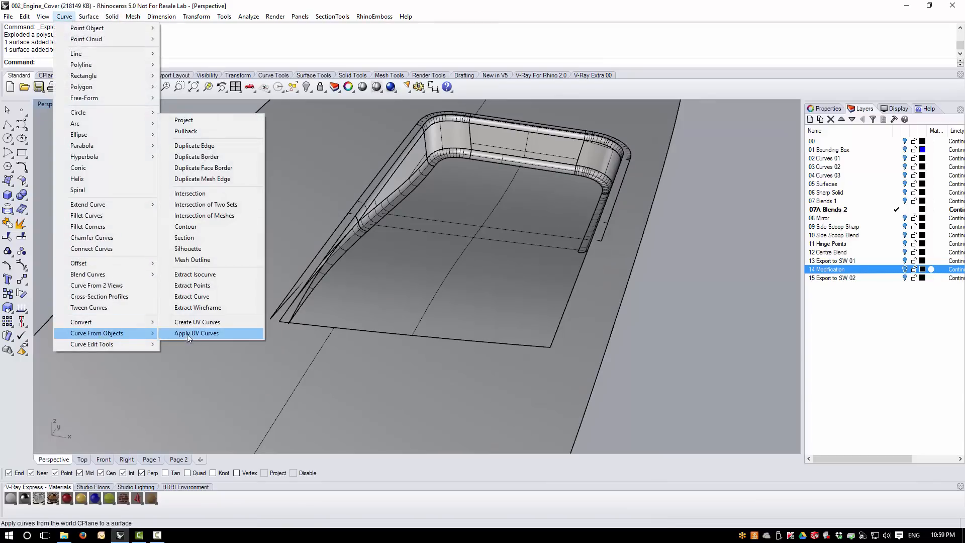
pyautogui.click(195, 275)
pyautogui.click(228, 377)
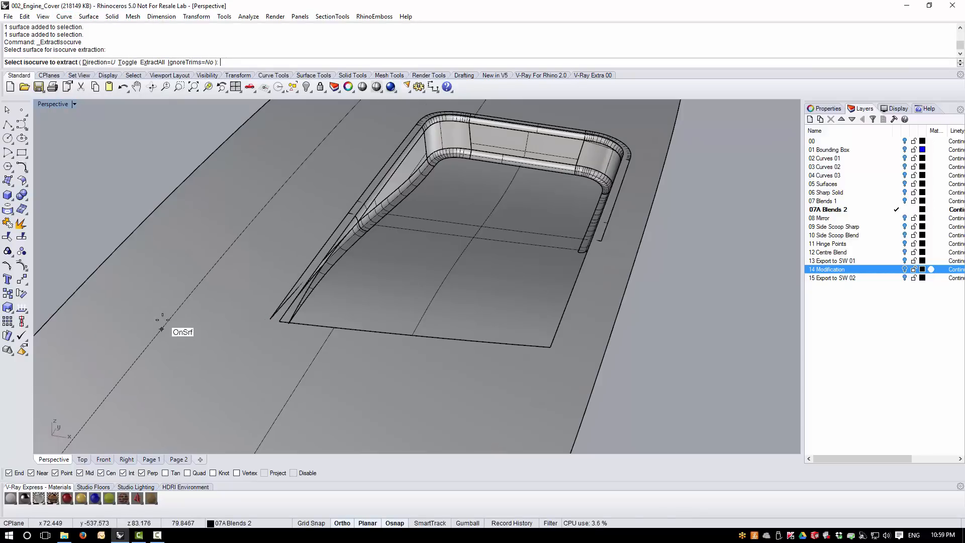
pyautogui.click(127, 63)
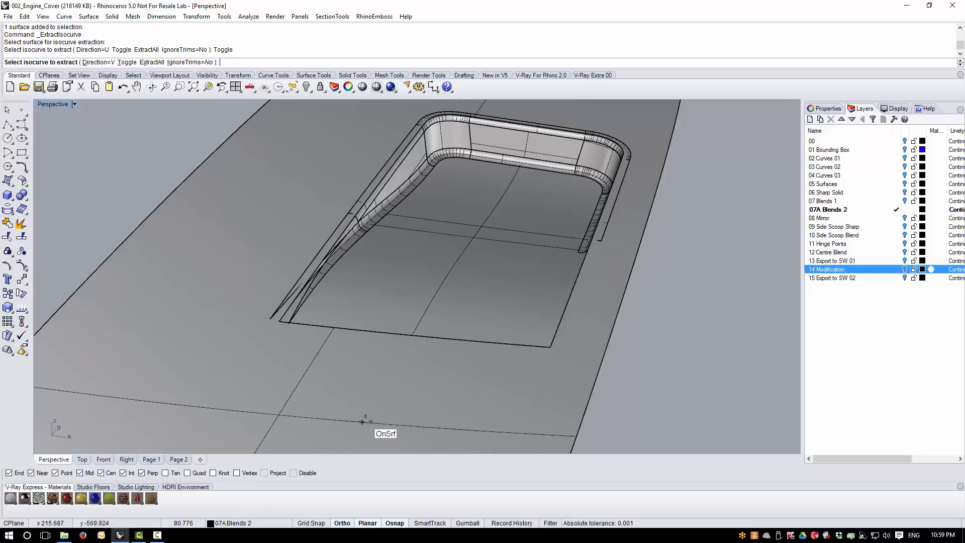
pyautogui.click(435, 336)
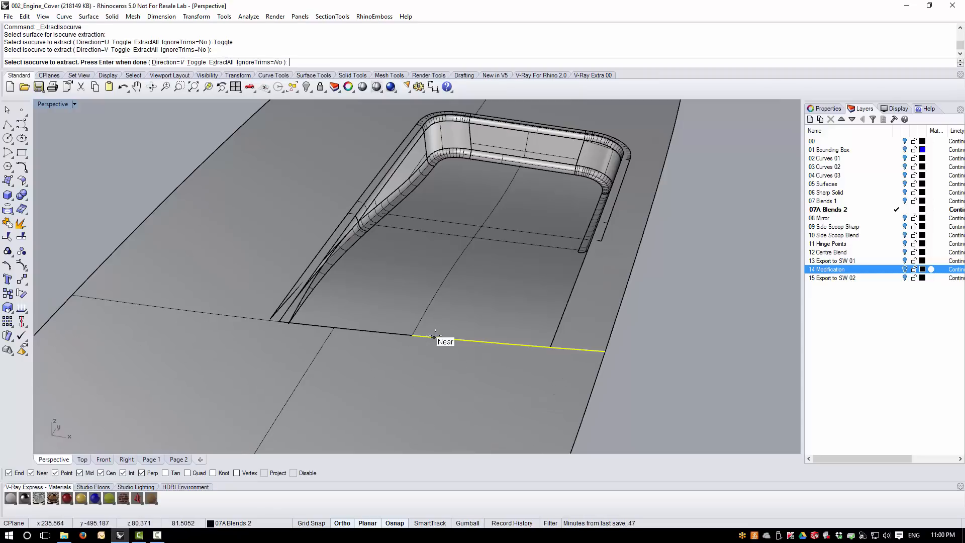
pyautogui.press('Return')
# Show the hidden tapering rim and floor blend pieces on the recess's right side.
pyautogui.moveTo(507, 315); pyautogui.dragTo(568, 340, button='right')
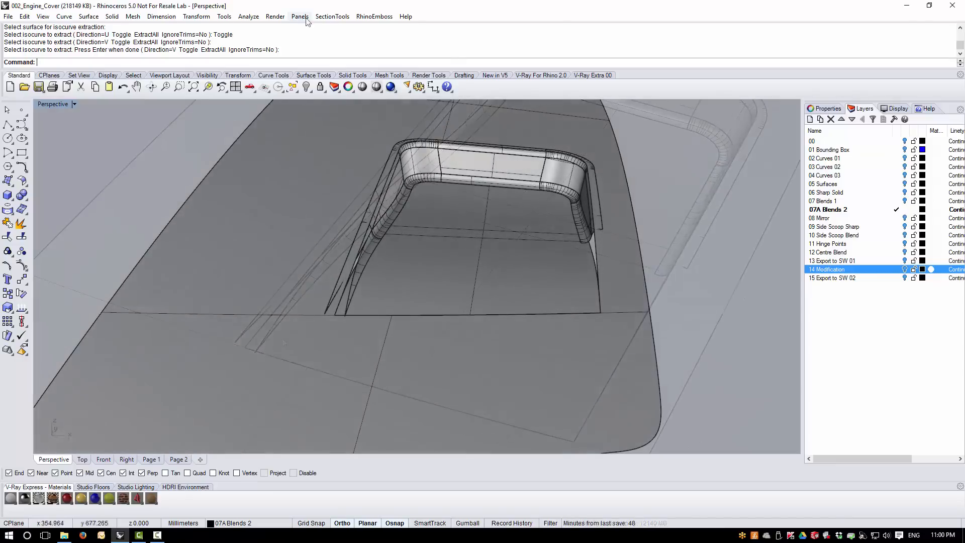
pyautogui.click(307, 88)
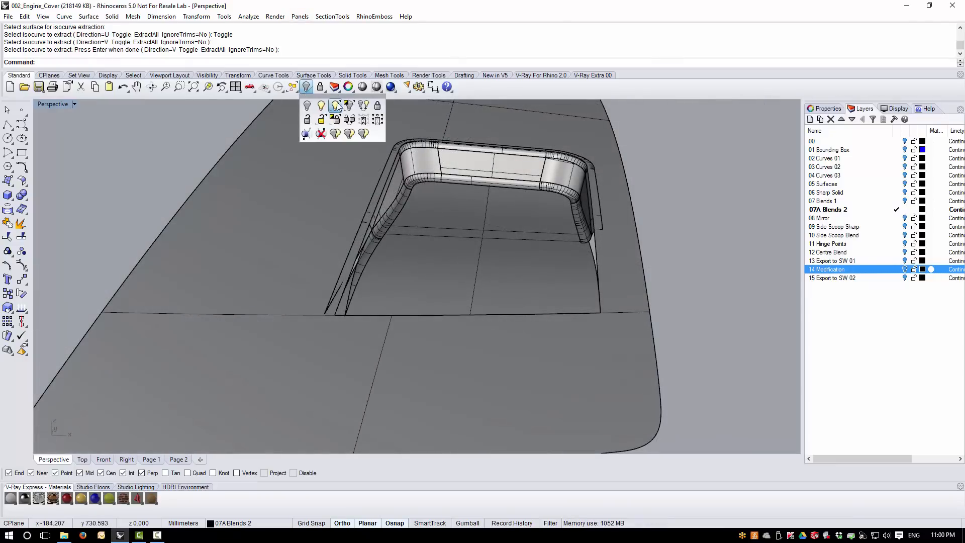
pyautogui.click(335, 105)
pyautogui.click(604, 328)
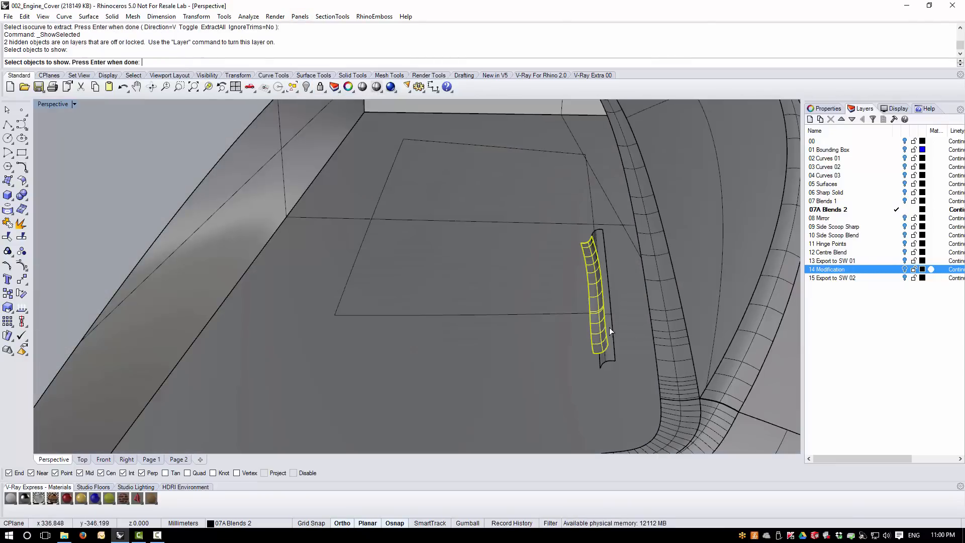
pyautogui.click(611, 326)
pyautogui.rightClick(566, 325)
pyautogui.moveTo(566, 325)
pyautogui.mouseDown(button='right')
pyautogui.moveTo(541, 327)
pyautogui.moveTo(530, 315)
pyautogui.moveTo(592, 312)
pyautogui.moveTo(579, 320)
pyautogui.mouseUp(button='right')
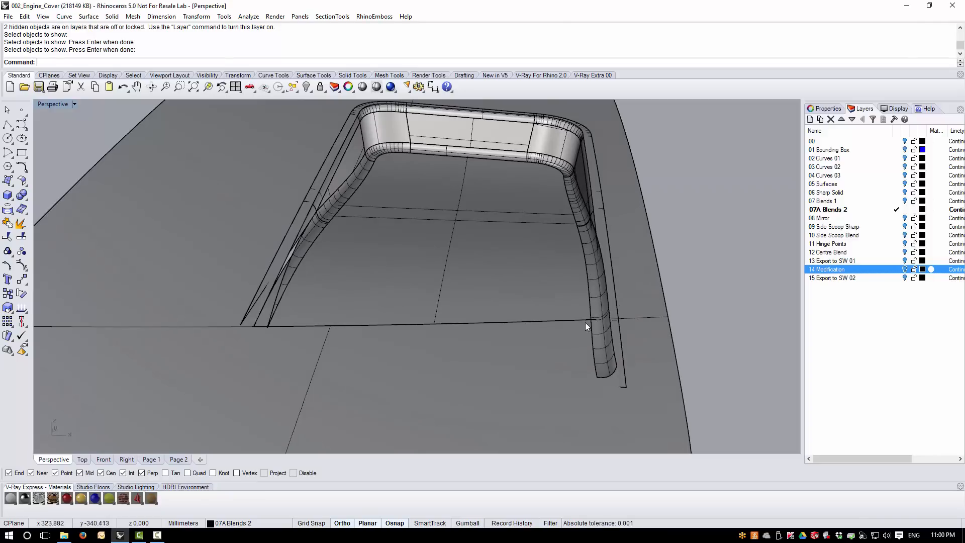
# Trim the recess floor's outer strip away, using the floor blends' inner edges around the recess as curve cutting objects.
pyautogui.moveTo(568, 234); pyautogui.dragTo(545, 271, button='right')
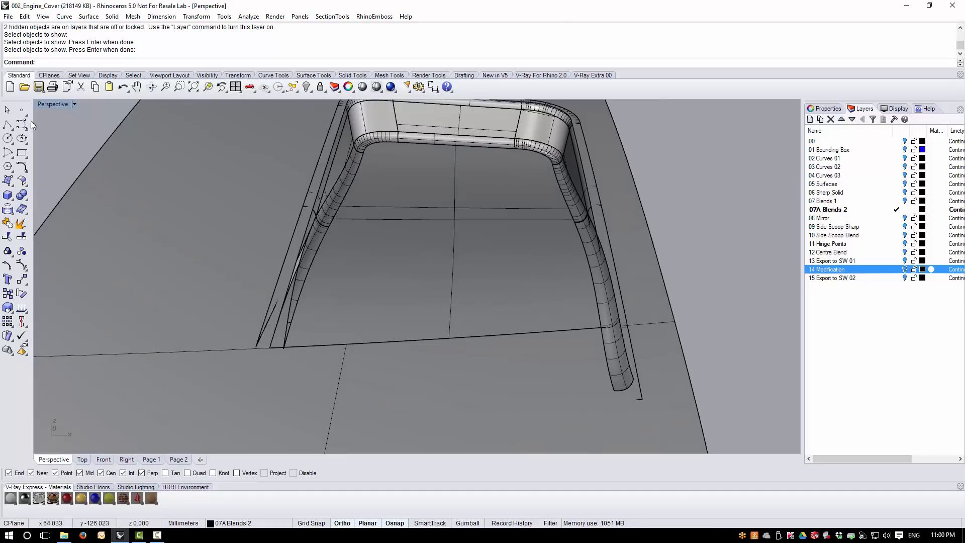
pyautogui.click(8, 237)
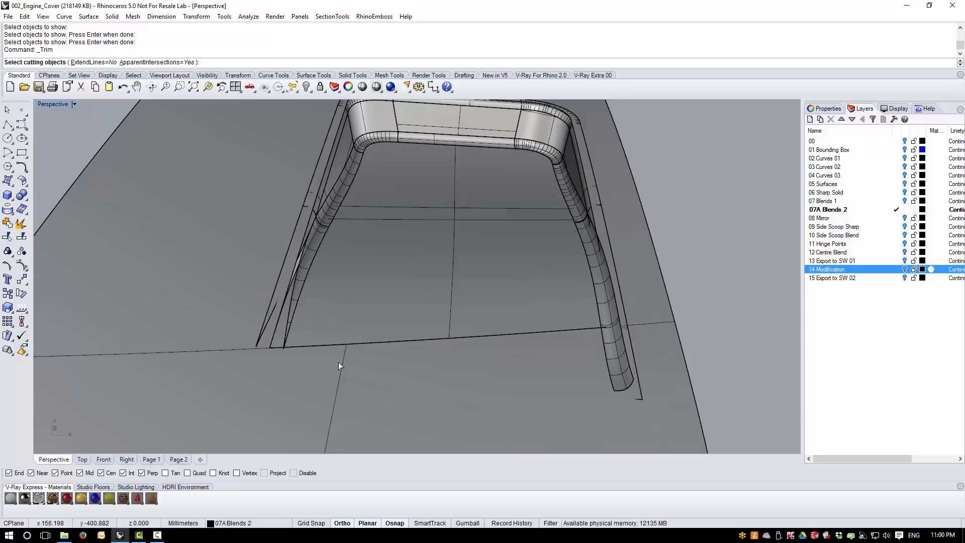
pyautogui.write('crv')
pyautogui.press('Return')
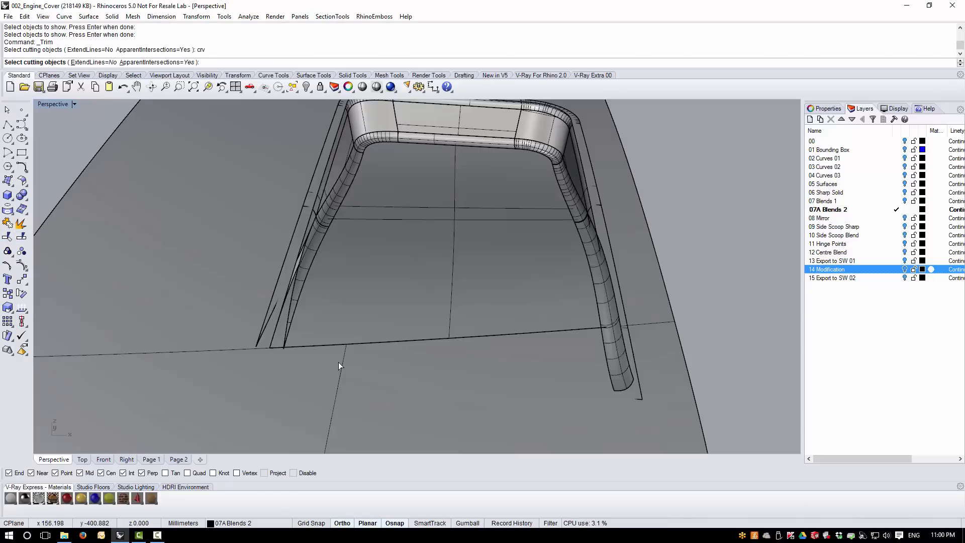
pyautogui.scroll(2, 288, 332)
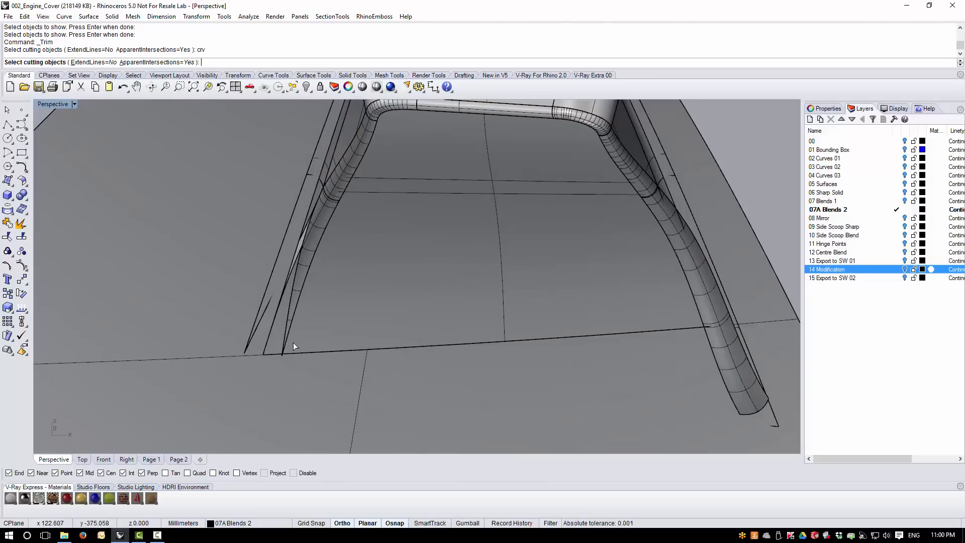
pyautogui.click(291, 330)
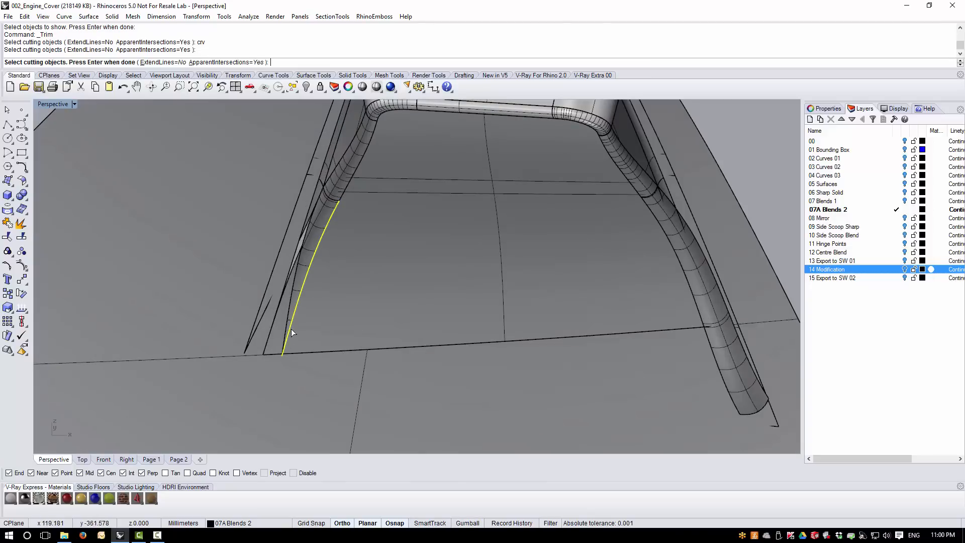
pyautogui.click(346, 192)
pyautogui.click(388, 111)
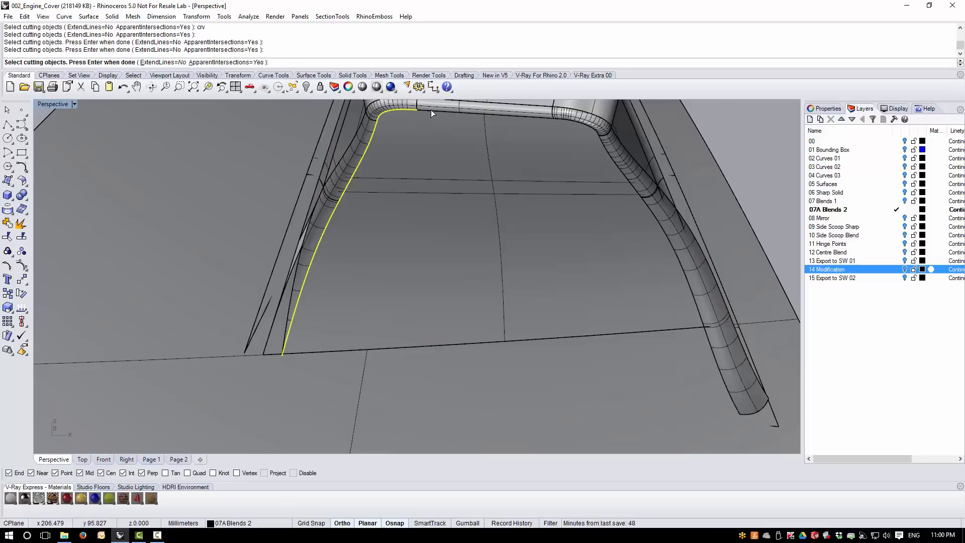
pyautogui.click(430, 110)
pyautogui.click(598, 136)
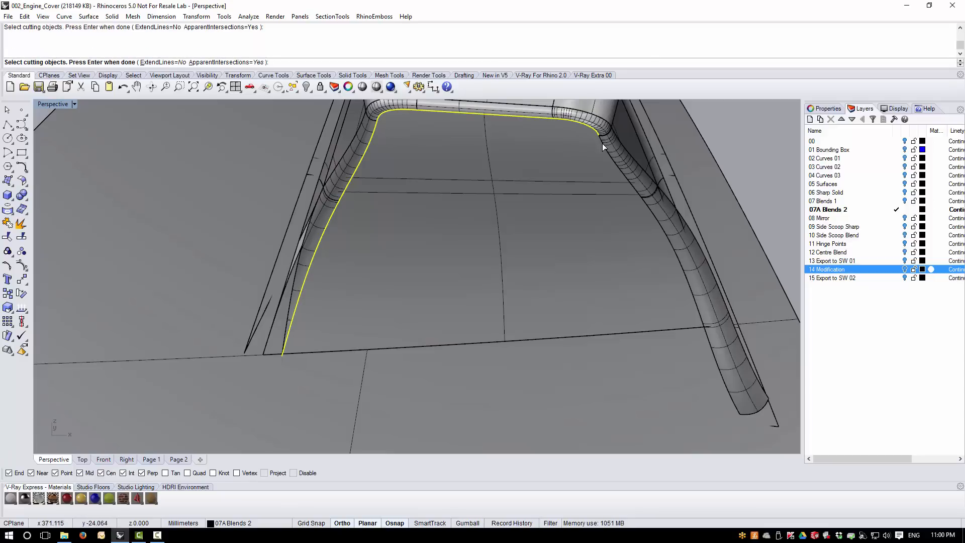
pyautogui.click(604, 145)
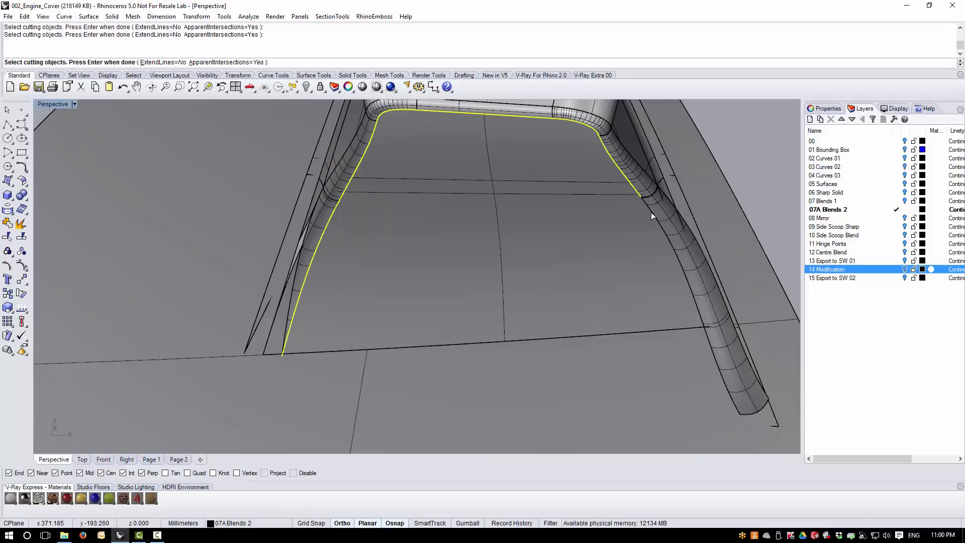
pyautogui.click(650, 216)
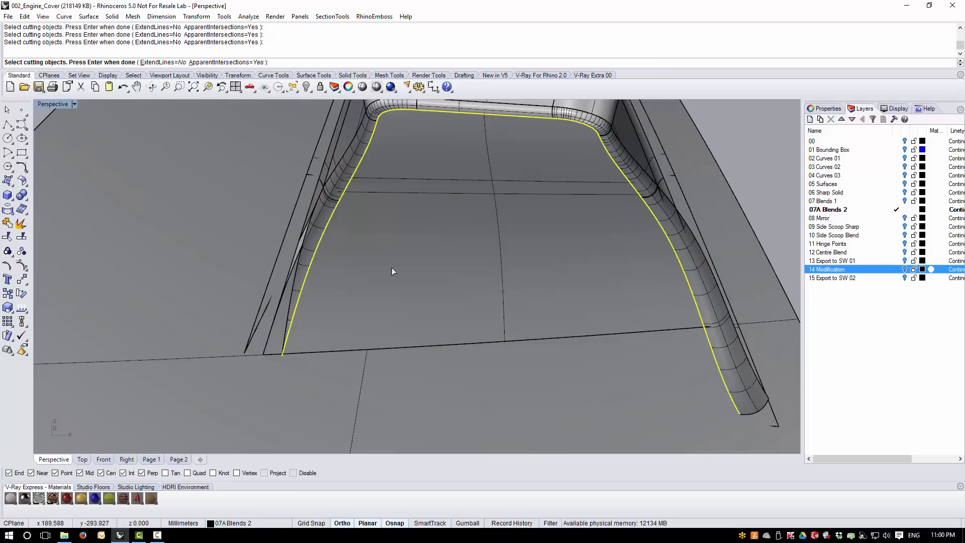
pyautogui.rightClick(369, 268)
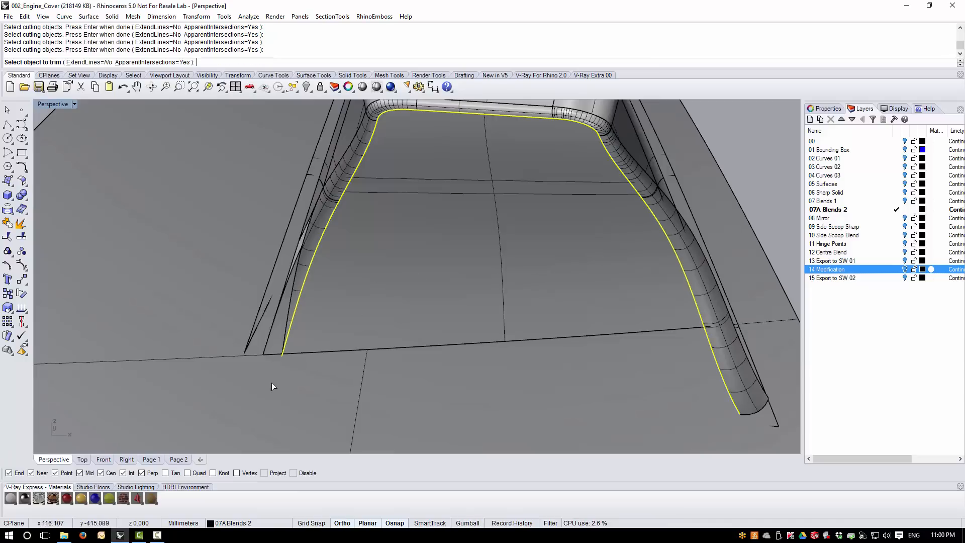
pyautogui.moveTo(271, 383); pyautogui.dragTo(371, 320, button='right')
pyautogui.scroll(2, 340, 317)
pyautogui.scroll(1, 336, 309)
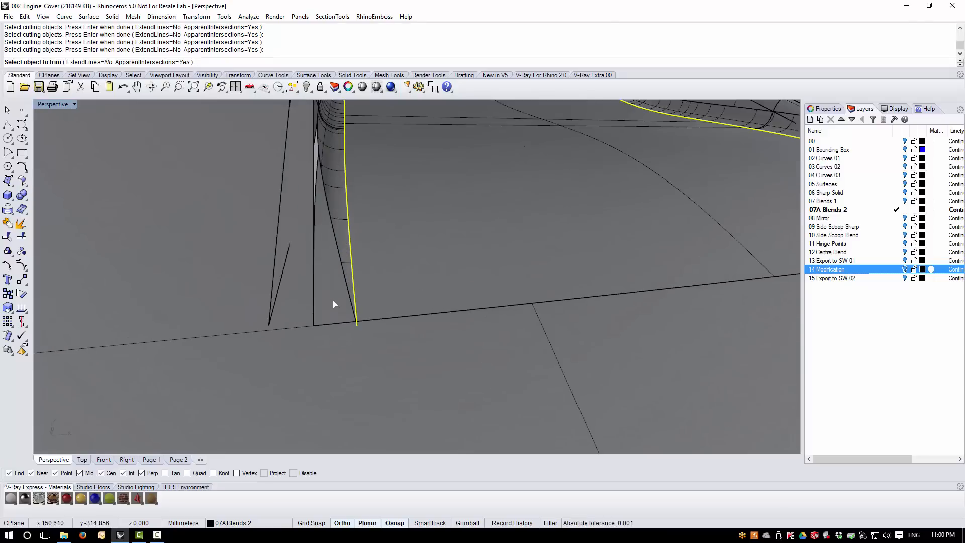
pyautogui.click(333, 300)
pyautogui.scroll(-6, 382, 298)
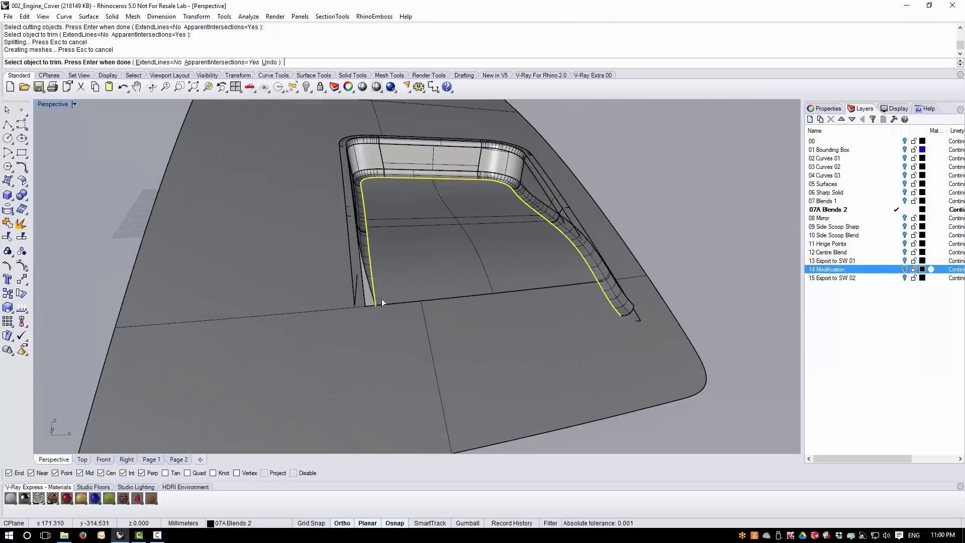
pyautogui.moveTo(581, 339); pyautogui.dragTo(625, 310, button='right')
pyautogui.moveTo(415, 267); pyautogui.dragTo(444, 349, button='right')
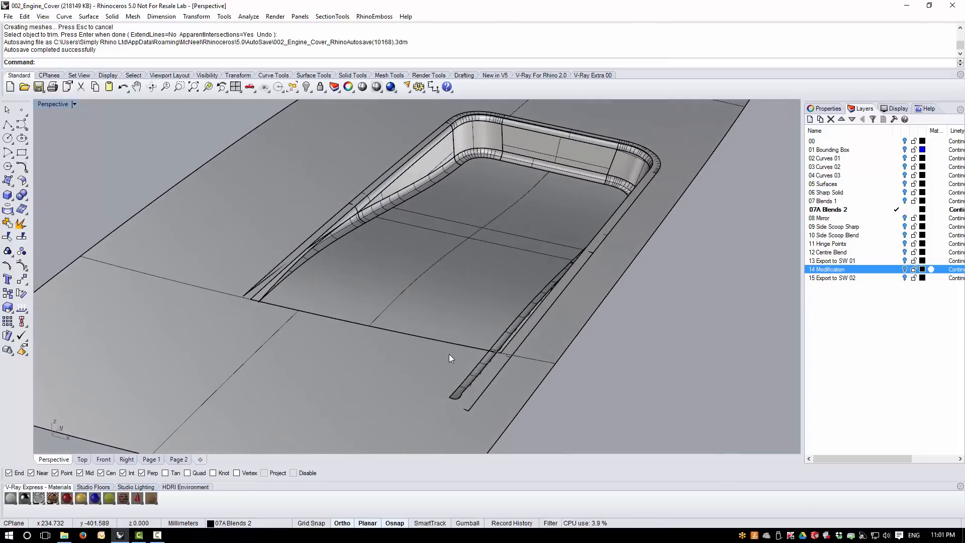
# Duplicate the outer edges of the tapering rim blends on both sides of the recess onto the current layer.
pyautogui.moveTo(303, 303); pyautogui.dragTo(336, 265, button='right')
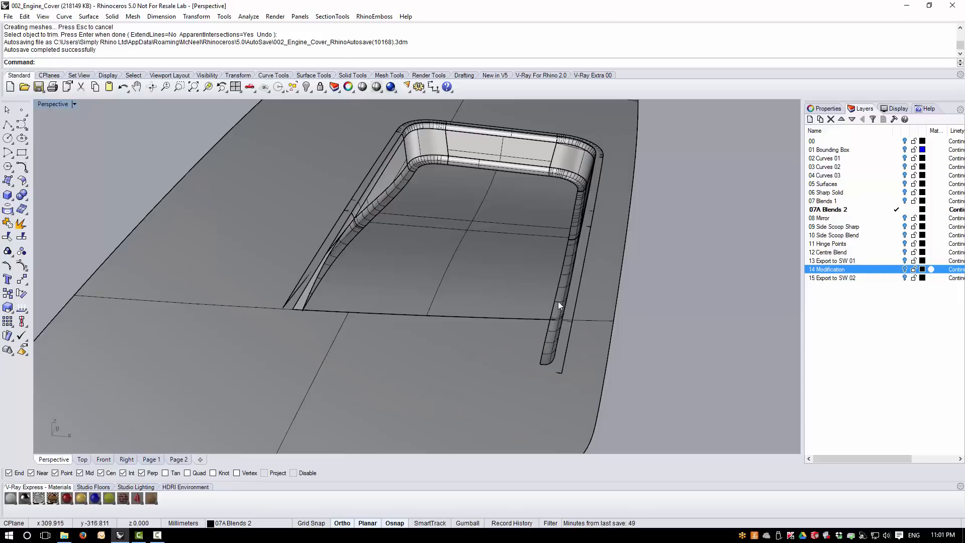
pyautogui.moveTo(558, 301); pyautogui.dragTo(555, 333, button='right')
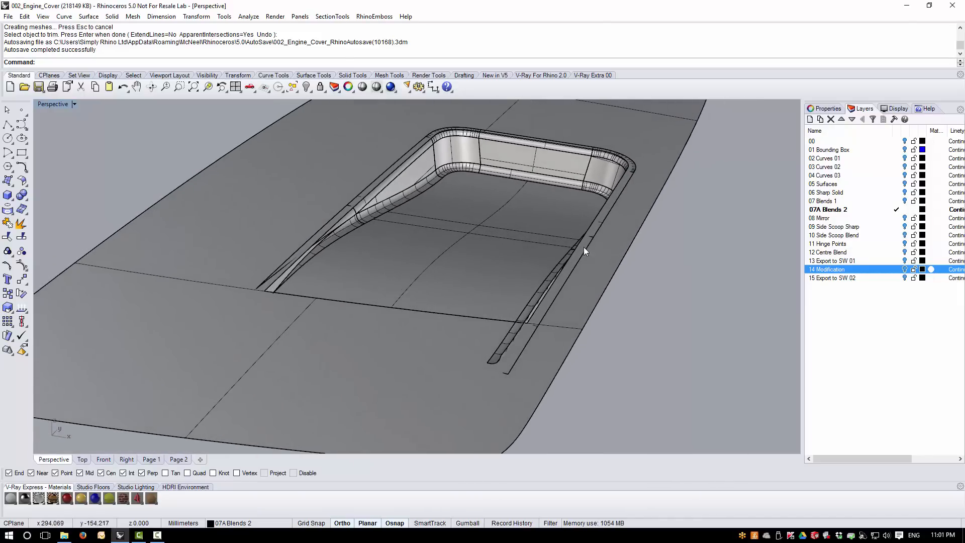
pyautogui.moveTo(296, 288); pyautogui.dragTo(302, 295, button='right')
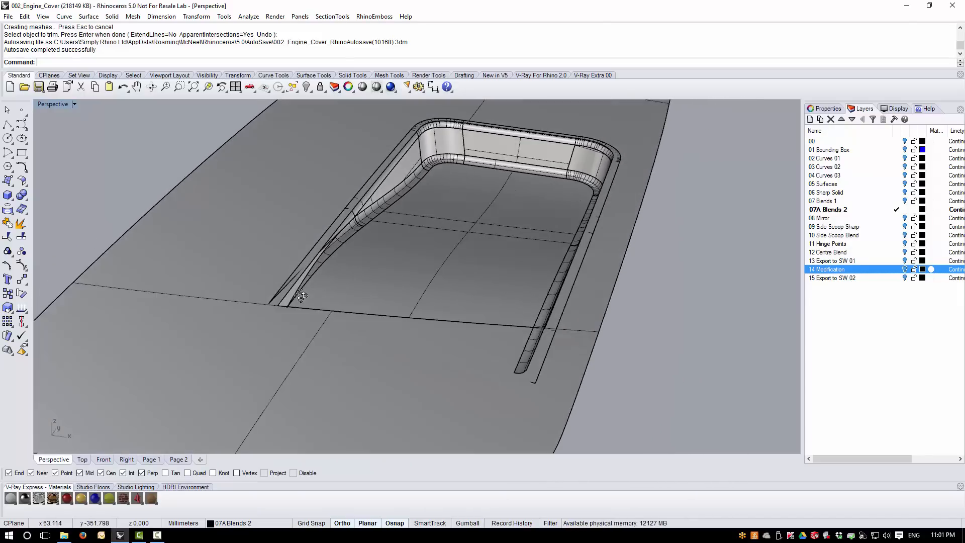
pyautogui.click(70, 19)
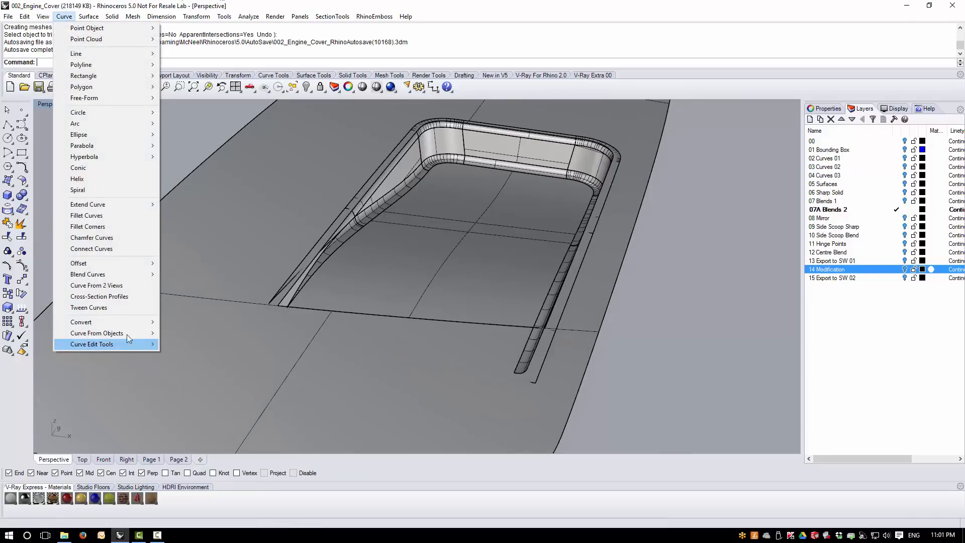
pyautogui.moveTo(126, 334)
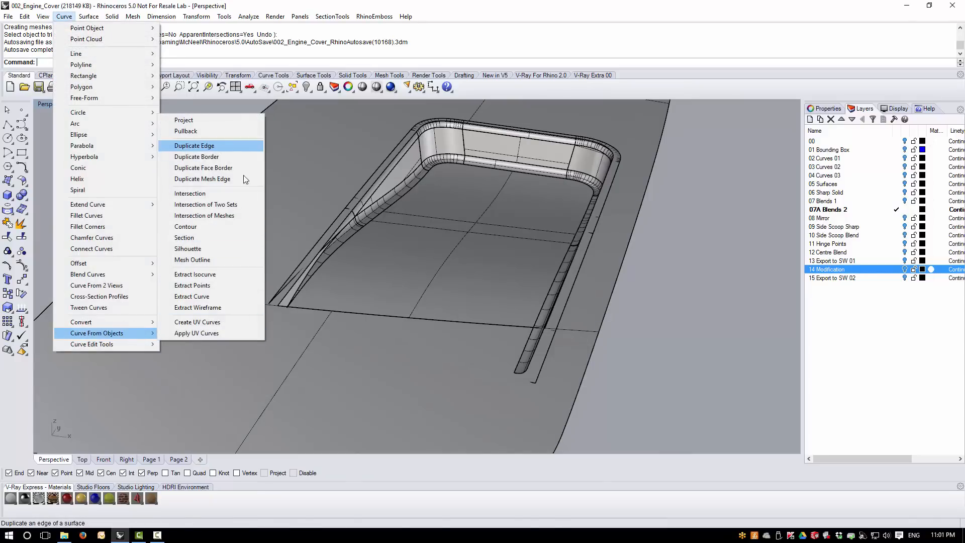
pyautogui.click(216, 146)
pyautogui.click(311, 249)
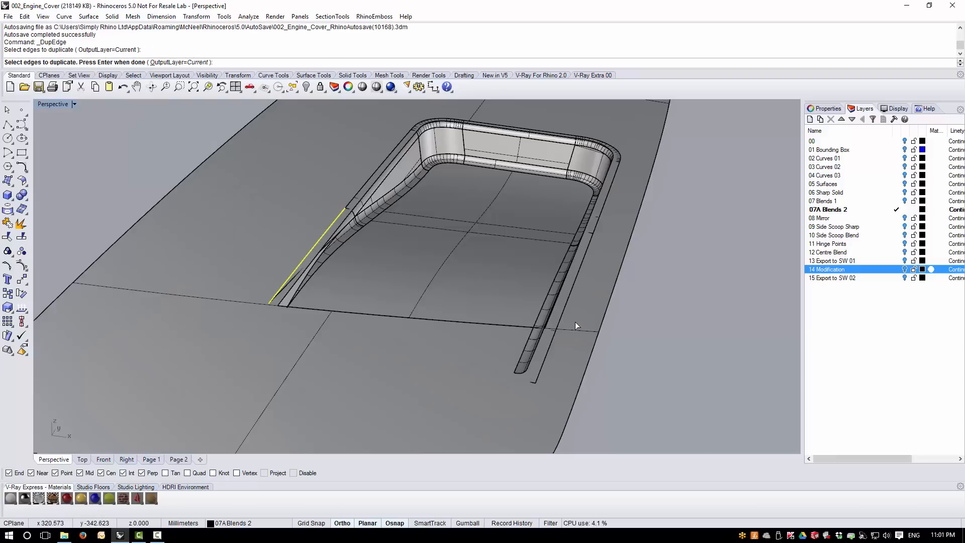
pyautogui.click(567, 303)
pyautogui.rightClick(662, 337)
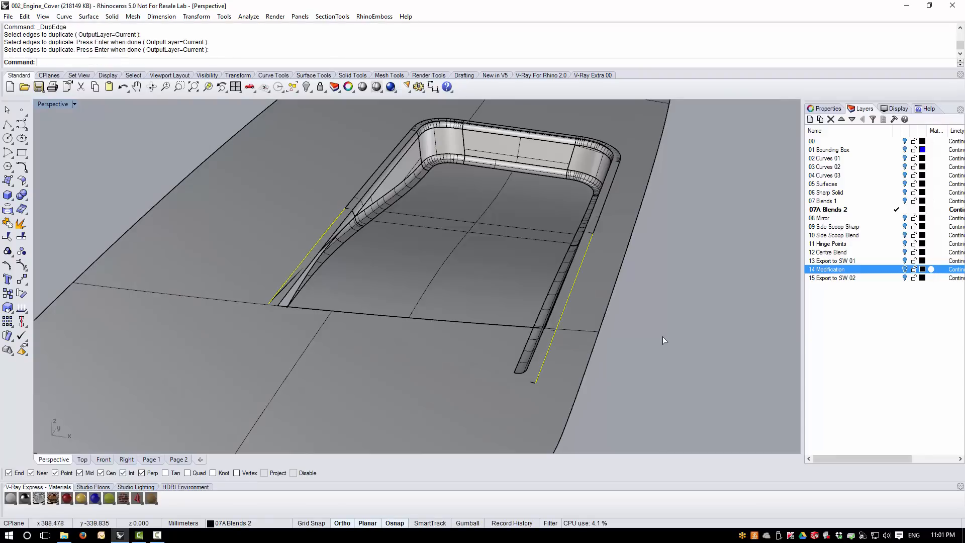
# Hide the tapering rim and floor blend pieces on both sides of the recess's front end.
pyautogui.moveTo(685, 372); pyautogui.dragTo(466, 316, button='right')
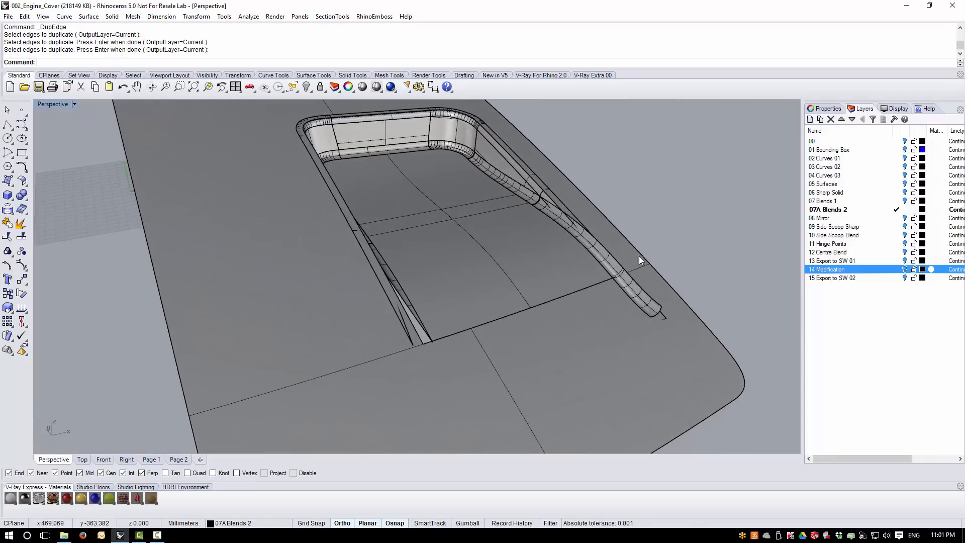
pyautogui.moveTo(639, 255); pyautogui.dragTo(613, 261, button='right')
pyautogui.click(613, 264)
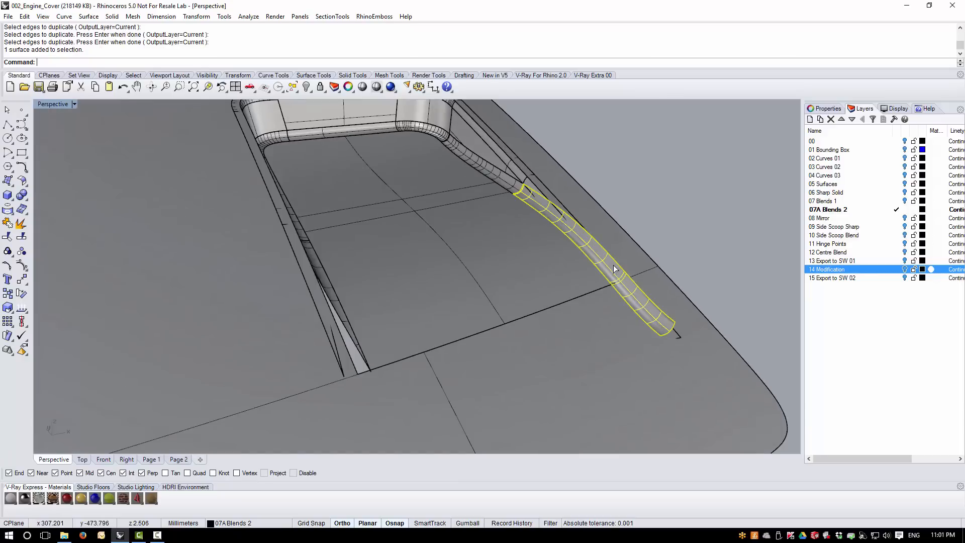
pyautogui.keyDown('shift'); pyautogui.click(339, 312); pyautogui.keyUp('shift')
pyautogui.keyDown('shift'); pyautogui.click(330, 328); pyautogui.keyUp('shift')
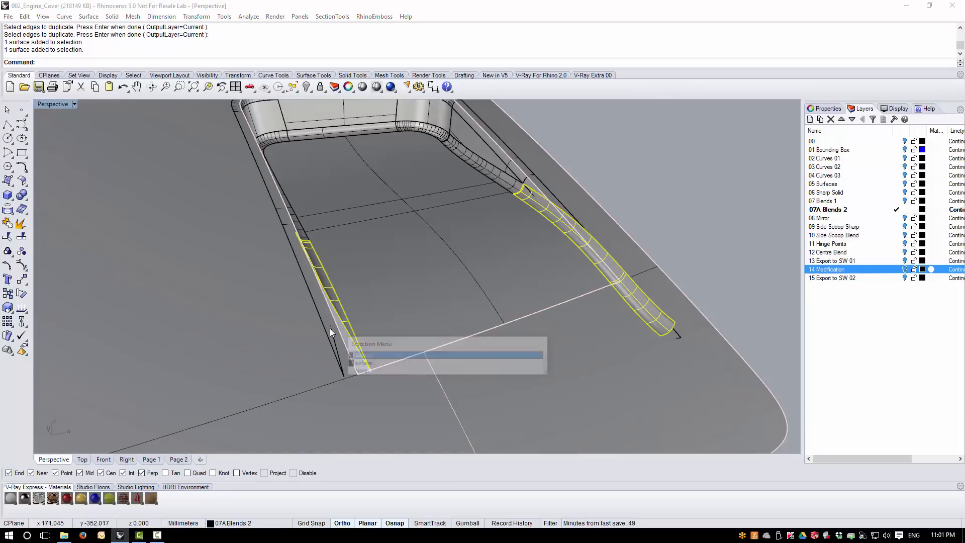
pyautogui.click(382, 366)
pyautogui.moveTo(537, 323); pyautogui.dragTo(497, 321, button='right')
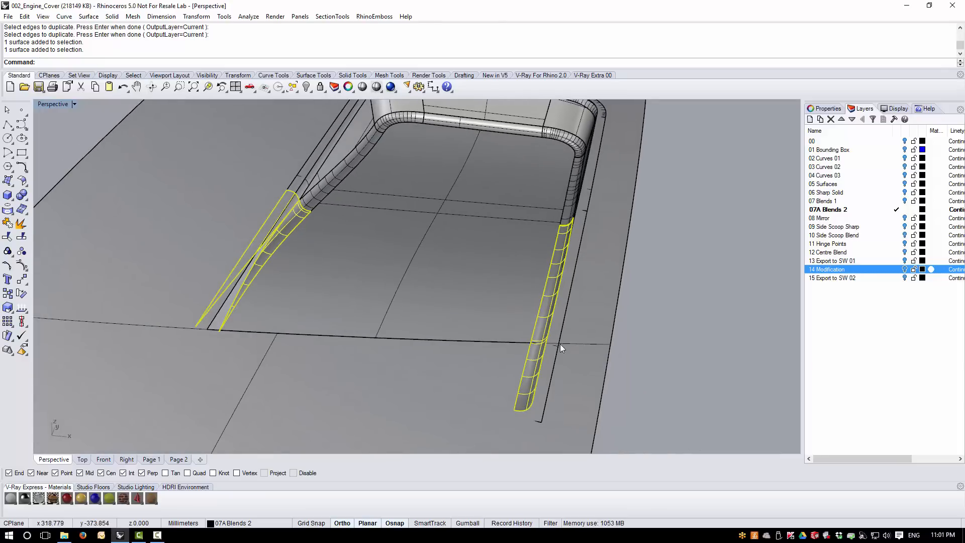
pyautogui.keyDown('shift'); pyautogui.click(549, 385); pyautogui.keyUp('shift')
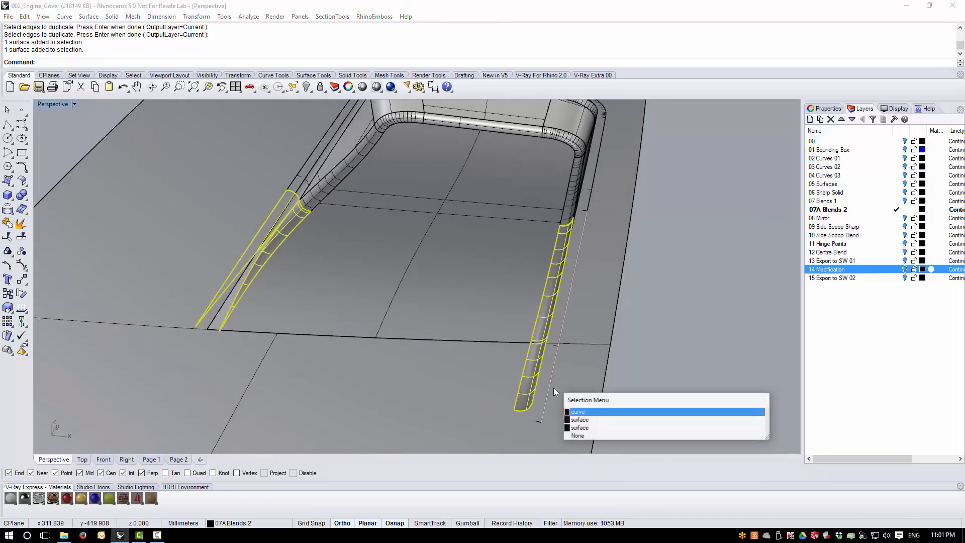
pyautogui.click(580, 428)
pyautogui.moveTo(553, 402); pyautogui.dragTo(559, 322, button='right')
pyautogui.hotkey('ctrl', 'h')
# Trim the duplicated right rim edge curve and the cover's front isocurve against each other so they end at their shared corner.
pyautogui.scroll(3, 560, 318)
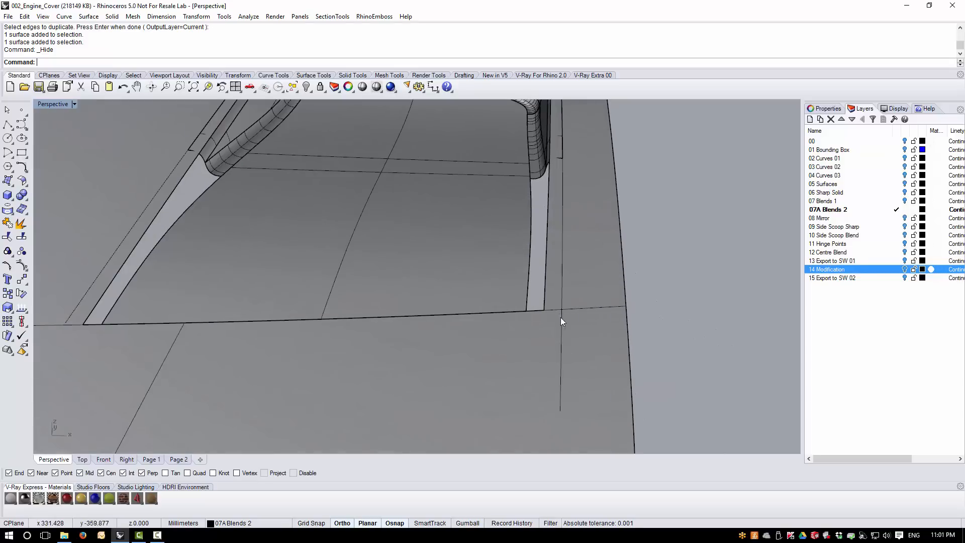
pyautogui.click(574, 308)
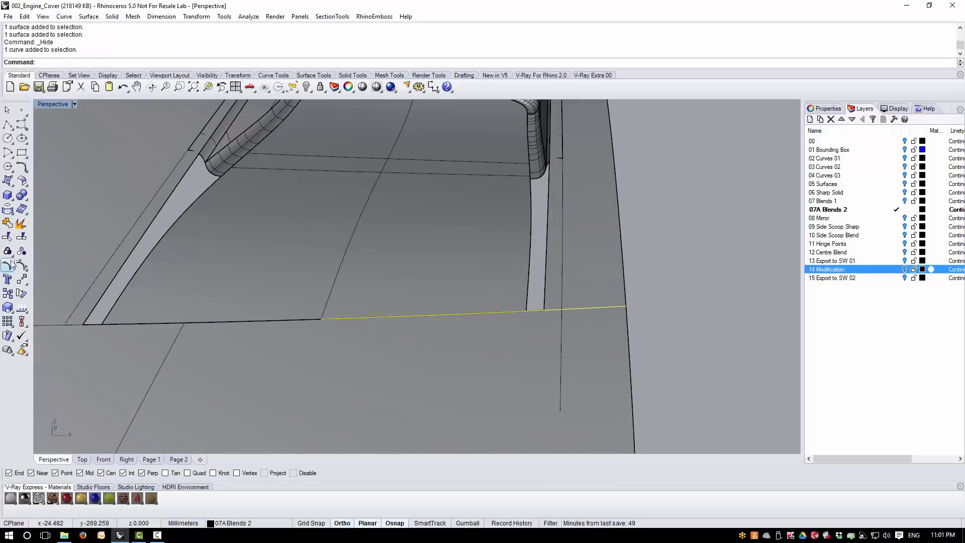
pyautogui.click(8, 237)
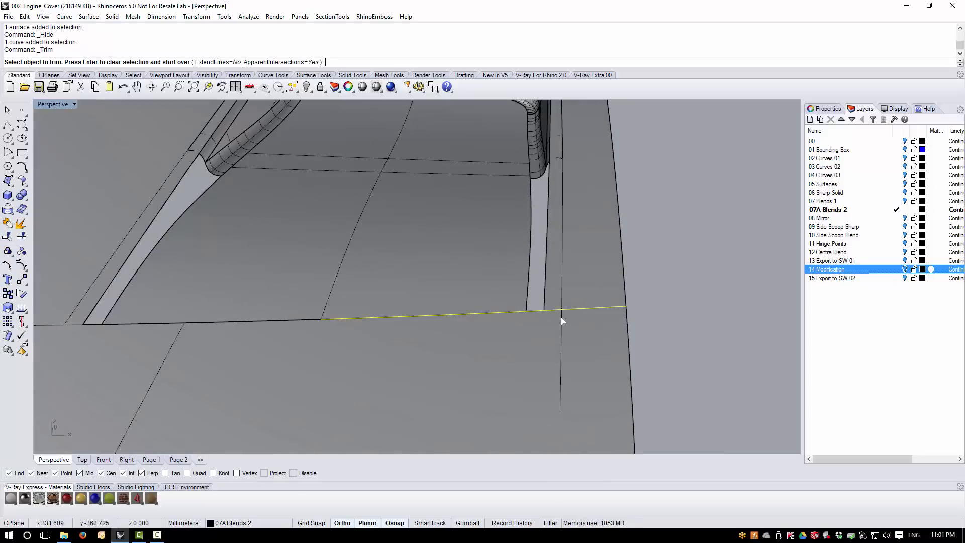
pyautogui.click(562, 320)
pyautogui.click(585, 341)
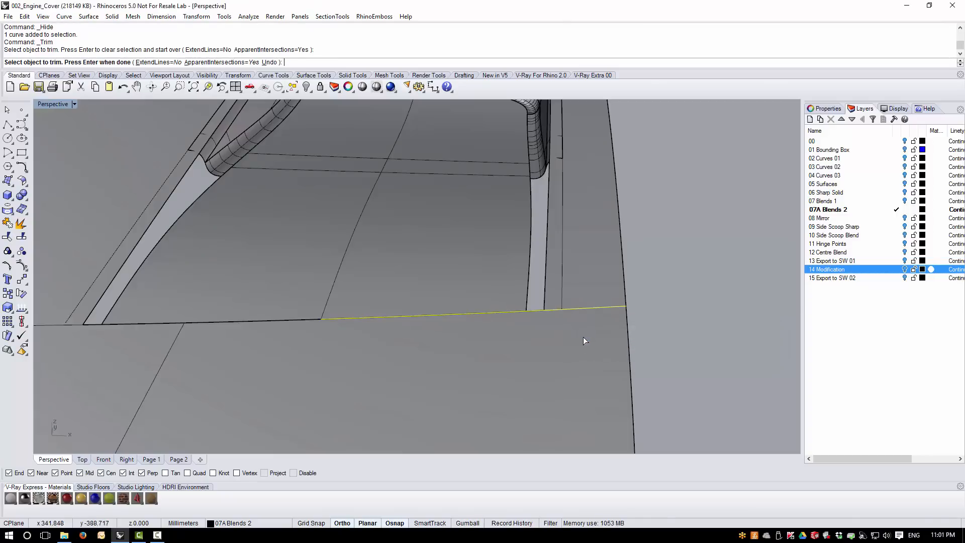
pyautogui.press('Return')
pyautogui.click(562, 298)
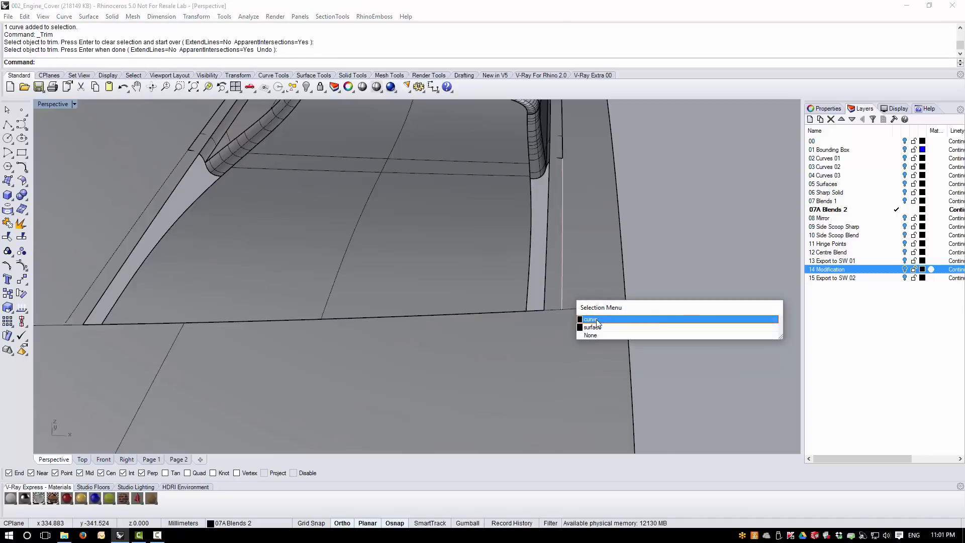
pyautogui.click(596, 320)
pyautogui.click(592, 308)
pyautogui.press('Return')
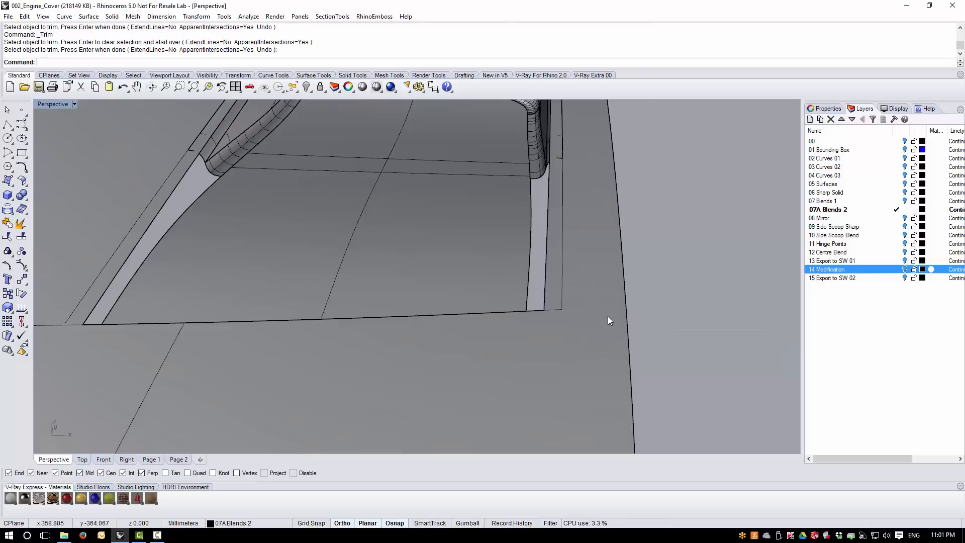
# Extend the duplicated left rim edge curve along the cover's top surface past the front isocurve.
pyautogui.scroll(-5, 514, 334)
pyautogui.scroll(-7, 313, 275)
pyautogui.moveTo(313, 272); pyautogui.dragTo(294, 301, button='right')
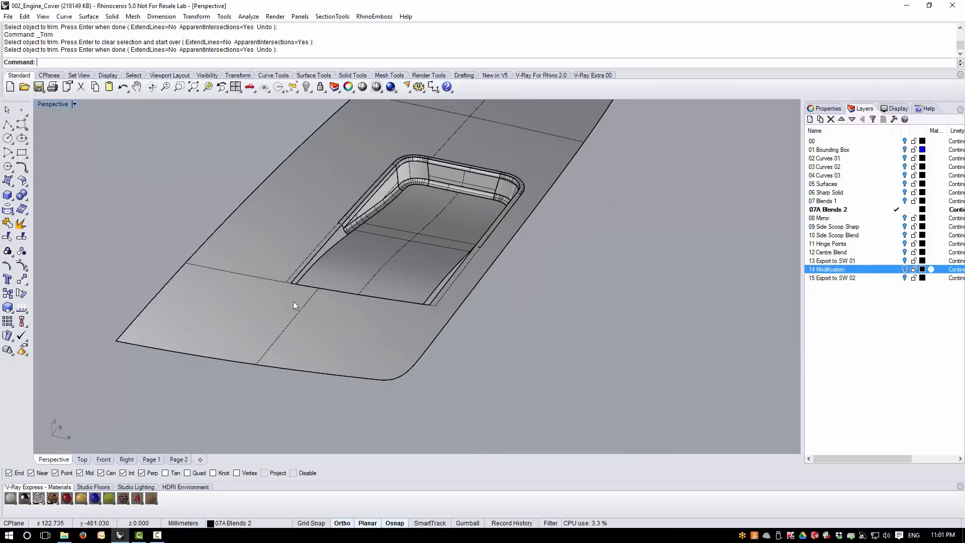
pyautogui.scroll(13, 294, 289)
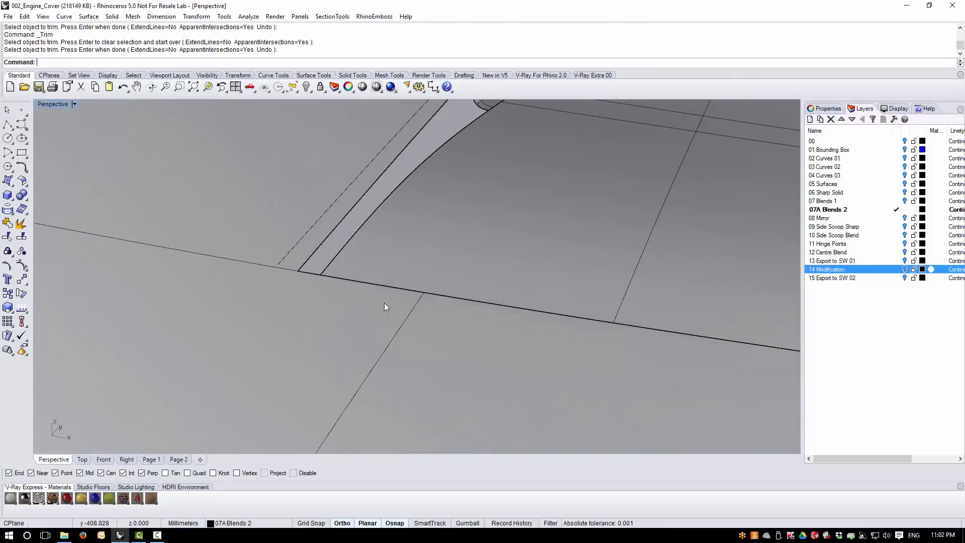
pyautogui.click(63, 16)
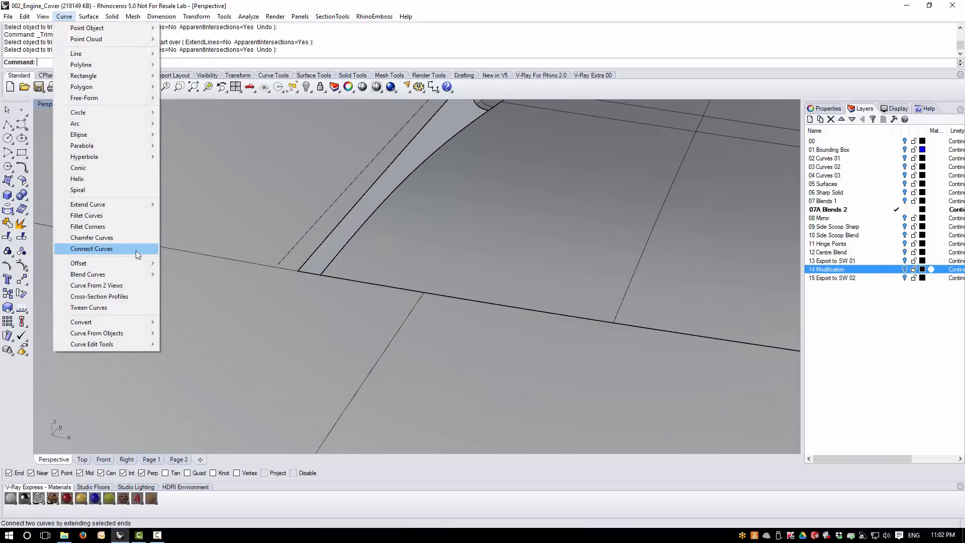
pyautogui.moveTo(114, 203)
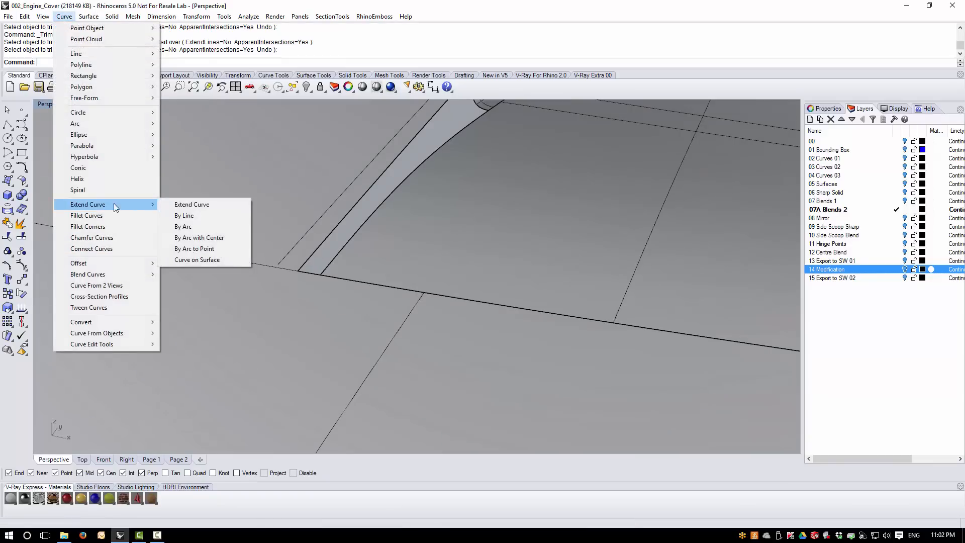
pyautogui.click(199, 262)
pyautogui.click(287, 255)
pyautogui.press('Return')
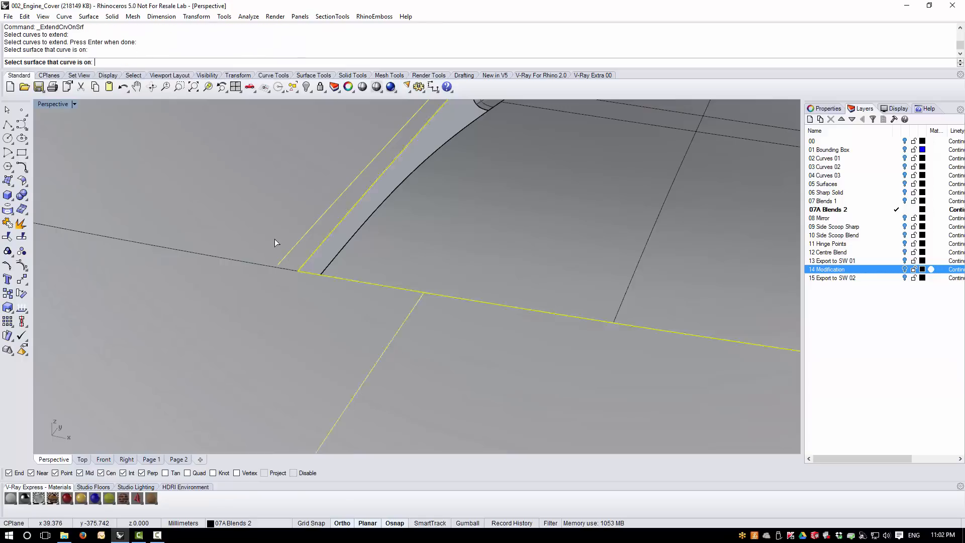
pyautogui.click(274, 242)
pyautogui.scroll(-3, 402, 240)
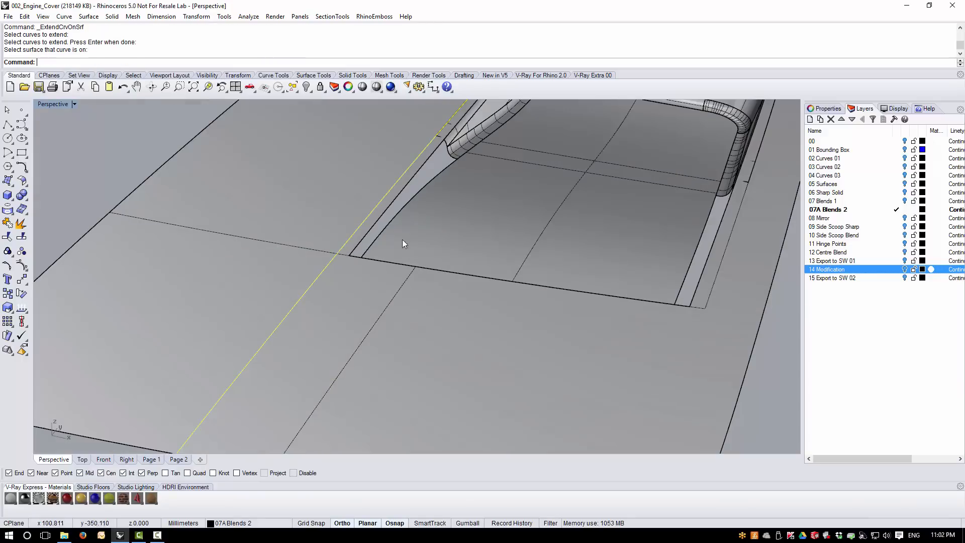
# Trim the front isocurve outside the extended left curve, and cut that curve's overshoot beyond the isocurve.
pyautogui.click(7, 237)
pyautogui.click(272, 243)
pyautogui.press('Return')
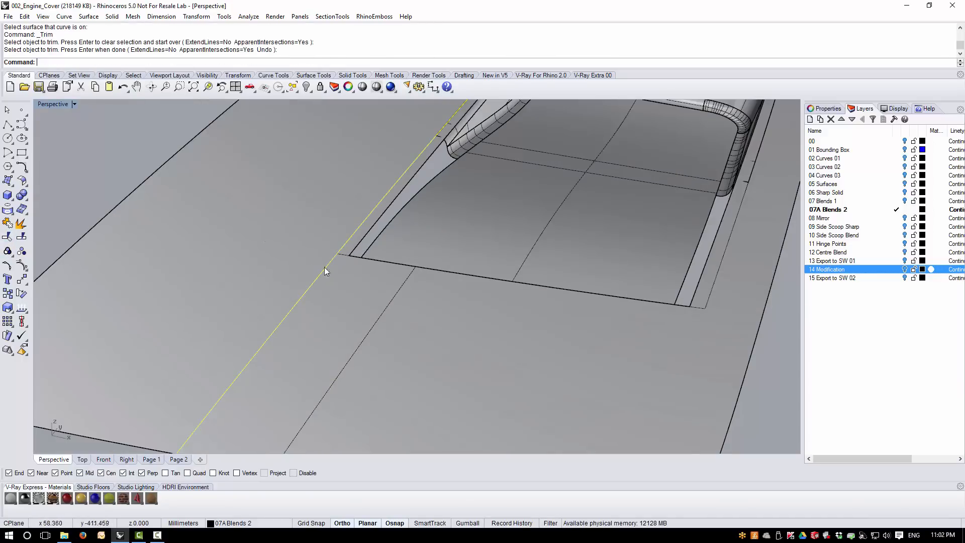
pyautogui.rightClick(342, 256)
pyautogui.click(342, 256)
pyautogui.rightClick(370, 283)
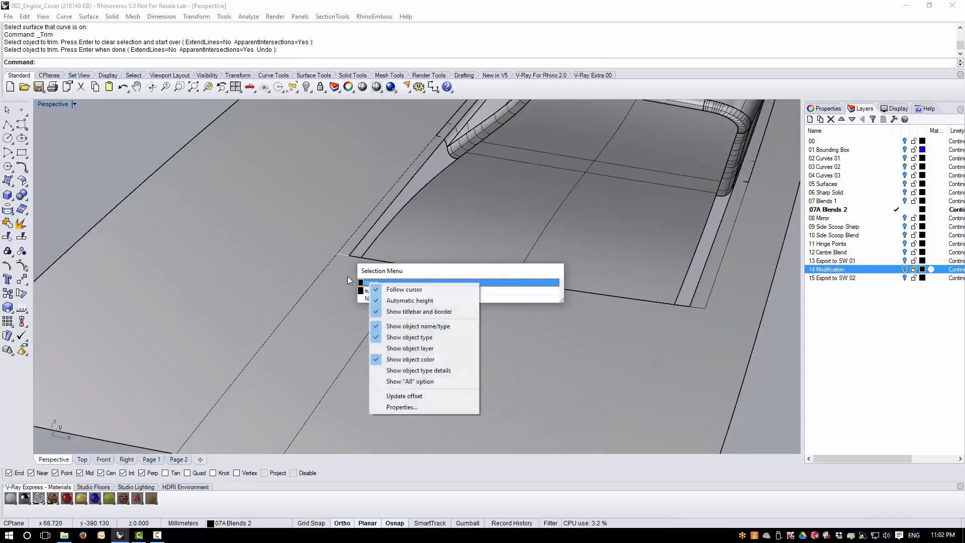
pyautogui.click(359, 282)
pyautogui.rightClick(303, 274)
pyautogui.click(330, 268)
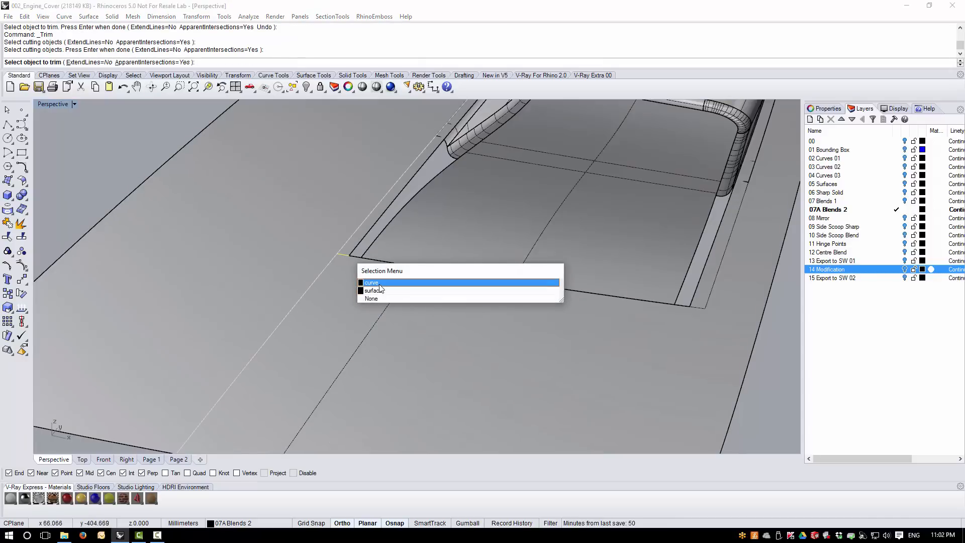
pyautogui.click(379, 281)
pyautogui.press('Return')
# Trim the cover's inner strip away, using the rim blends' outer edges, both side curves and the front isocurve as cutting objects.
pyautogui.scroll(-4, 417, 307)
pyautogui.moveTo(417, 307); pyautogui.dragTo(415, 366, button='right')
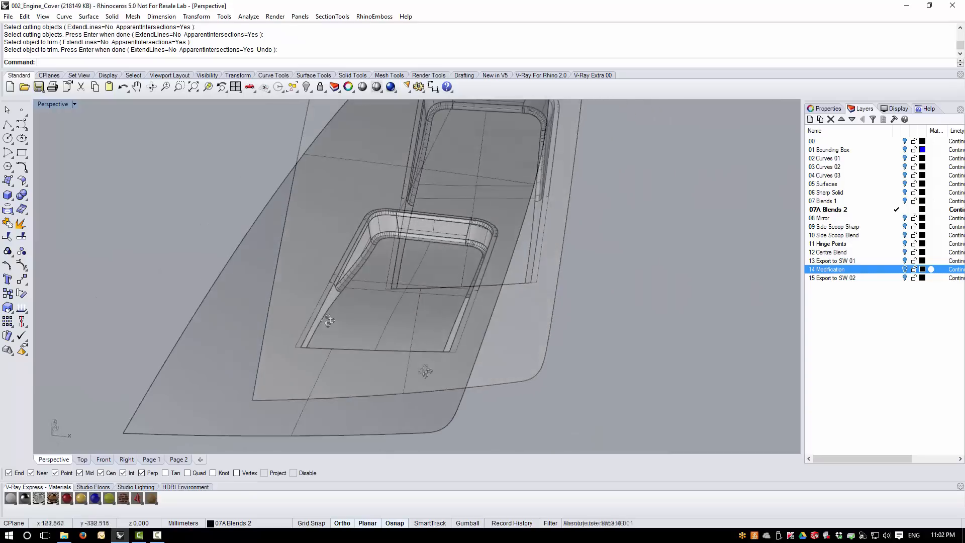
pyautogui.scroll(3, 376, 333)
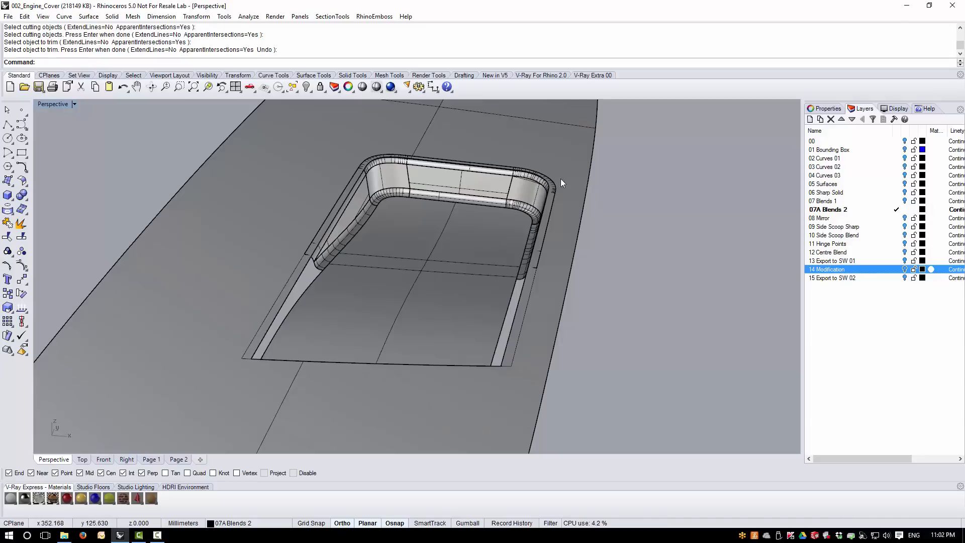
pyautogui.write('t')
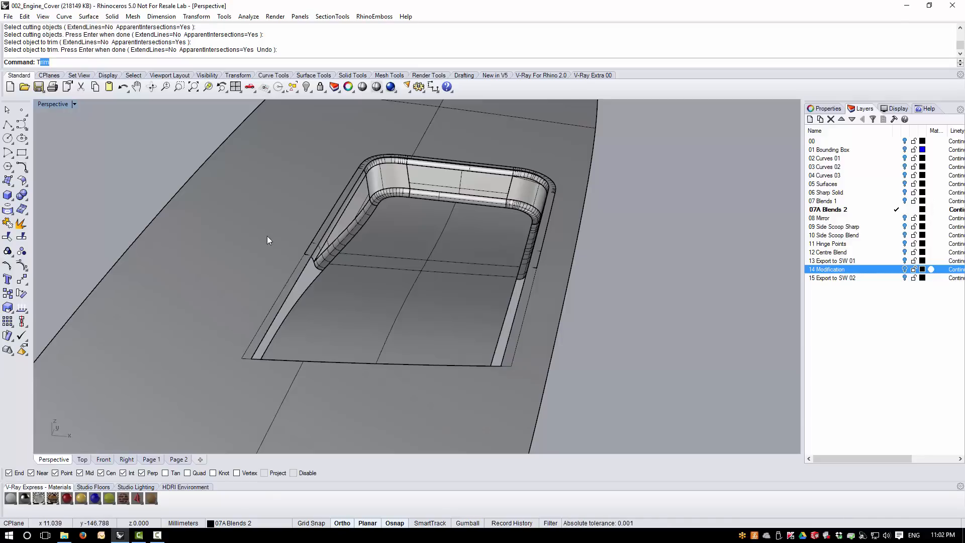
pyautogui.write('r')
pyautogui.press('Return')
pyautogui.write('crv')
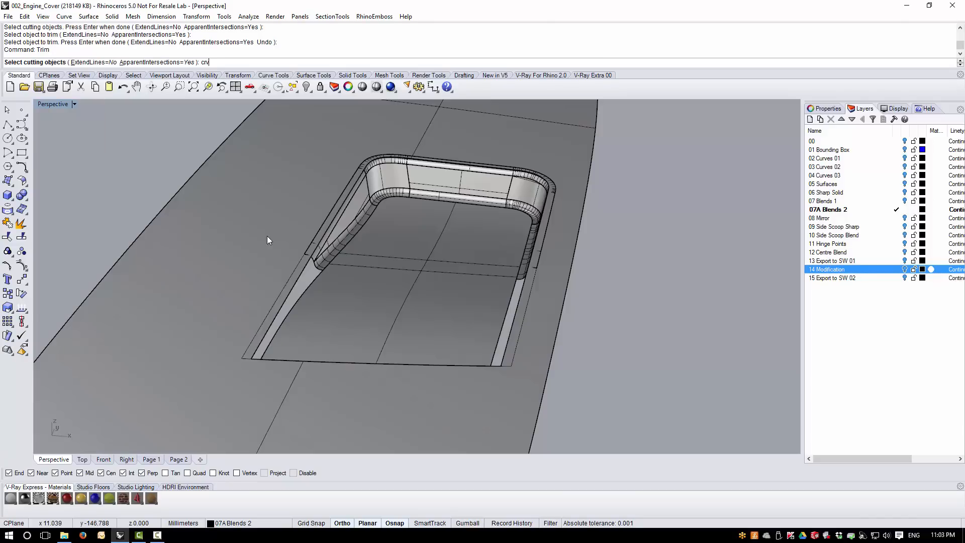
pyautogui.press('Return')
pyautogui.scroll(3, 243, 366)
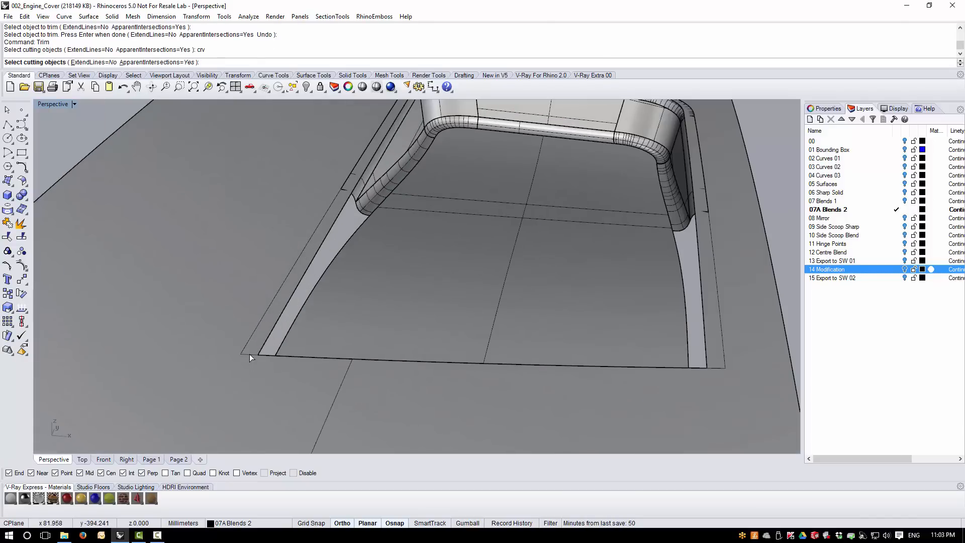
pyautogui.click(250, 355)
pyautogui.scroll(-4, 252, 362)
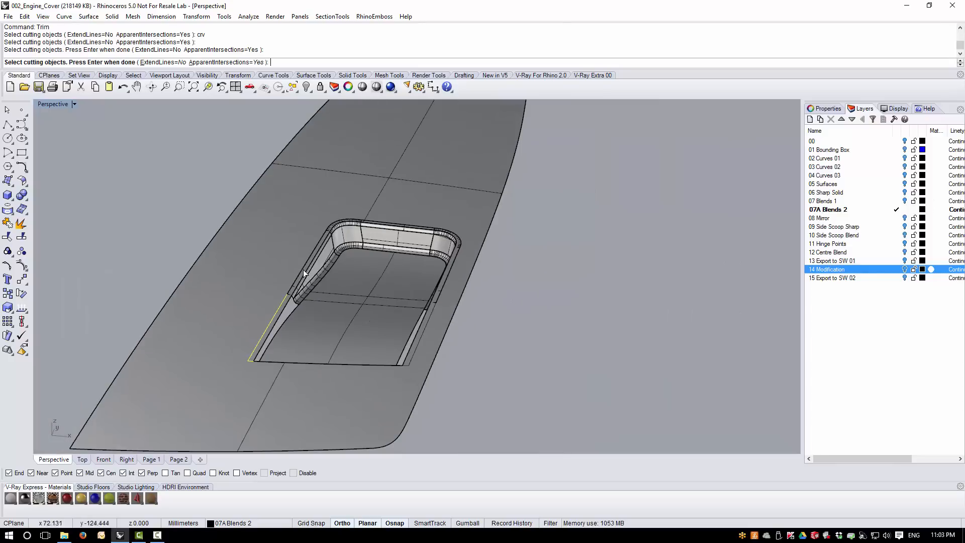
pyautogui.click(304, 271)
pyautogui.click(336, 221)
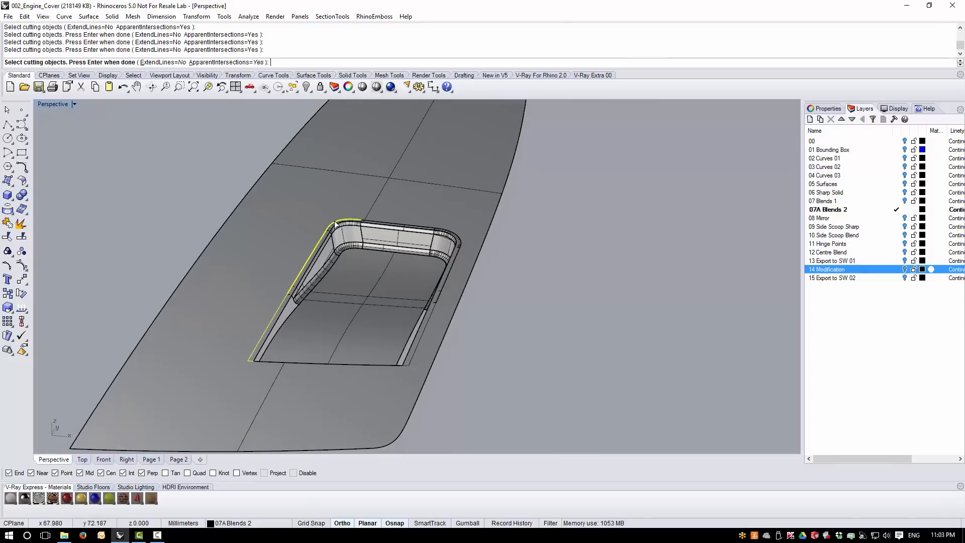
pyautogui.click(381, 223)
pyautogui.click(457, 253)
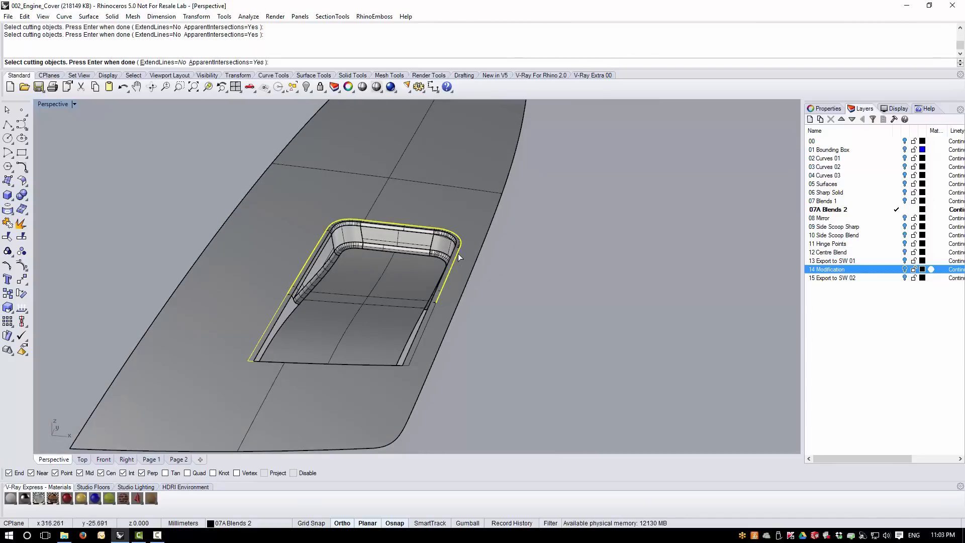
pyautogui.click(429, 313)
pyautogui.scroll(3, 393, 401)
pyautogui.click(402, 378)
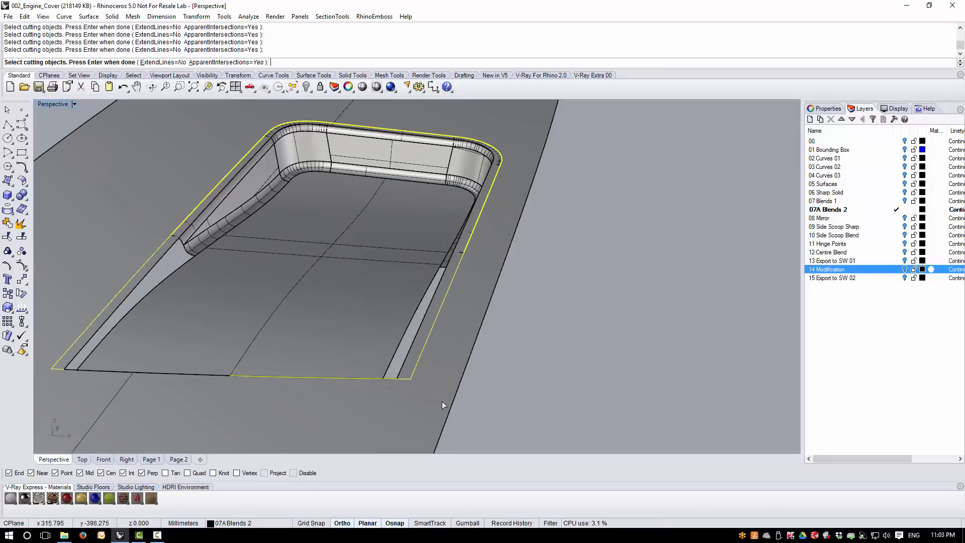
pyautogui.scroll(-2, 380, 369)
pyautogui.press('Return')
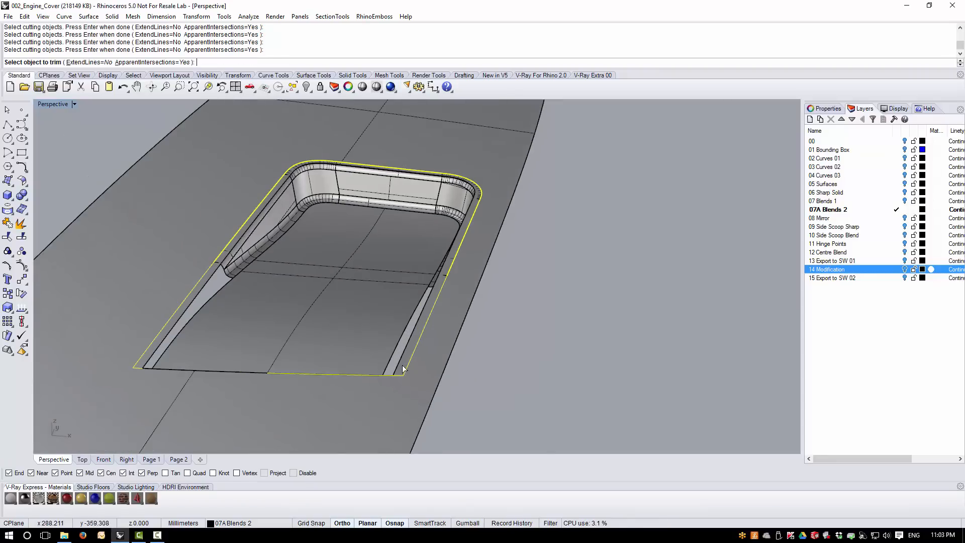
pyautogui.click(402, 367)
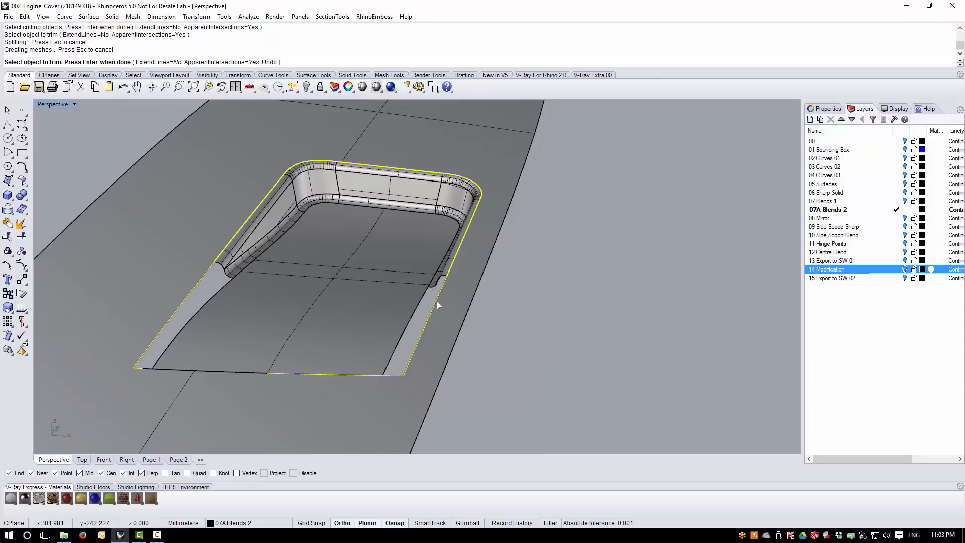
pyautogui.press('Return')
# Join all the visible cover, recess and blend surfaces, along with the remaining curves.
pyautogui.moveTo(403, 297); pyautogui.dragTo(390, 291, button='right')
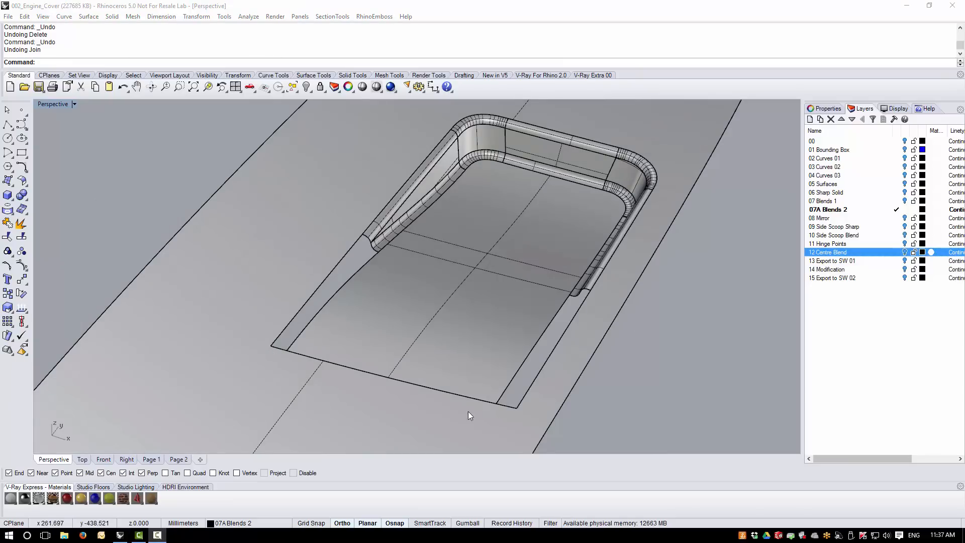
pyautogui.moveTo(469, 411); pyautogui.dragTo(466, 381, button='right')
pyautogui.scroll(-2, 436, 324)
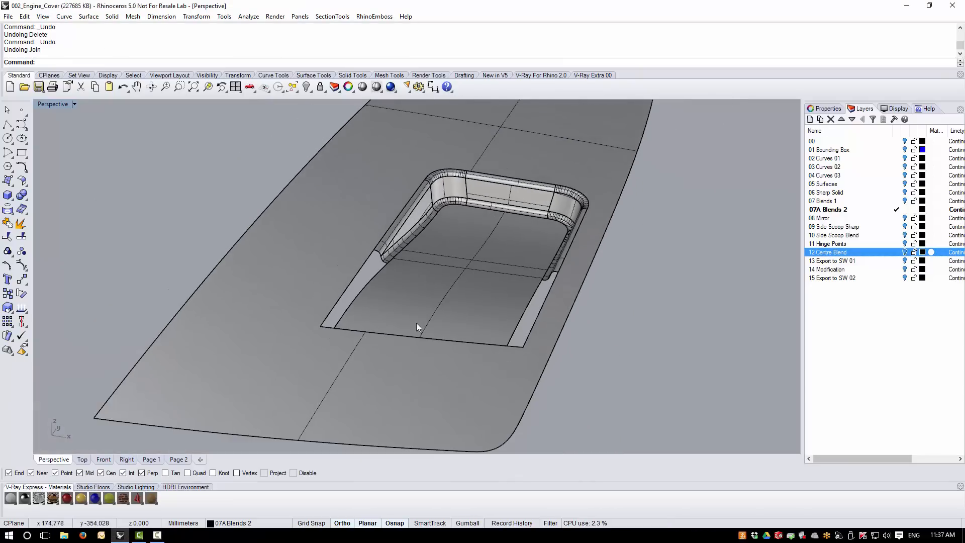
pyautogui.hotkey('ctrl', 'a')
pyautogui.click(8, 223)
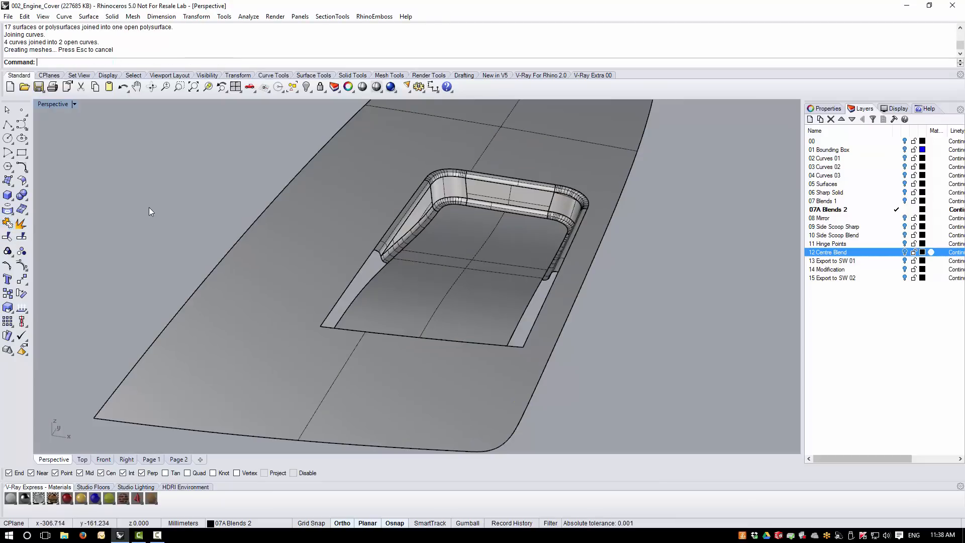
# Delete the two leftover boundary curves around the front opening of the recess.
pyautogui.moveTo(165, 136); pyautogui.dragTo(662, 371)
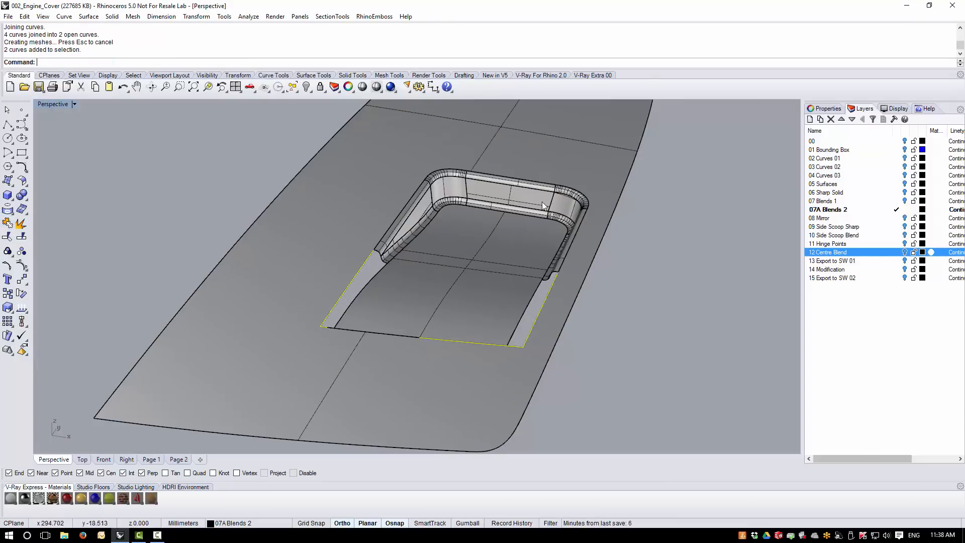
pyautogui.press('Delete')
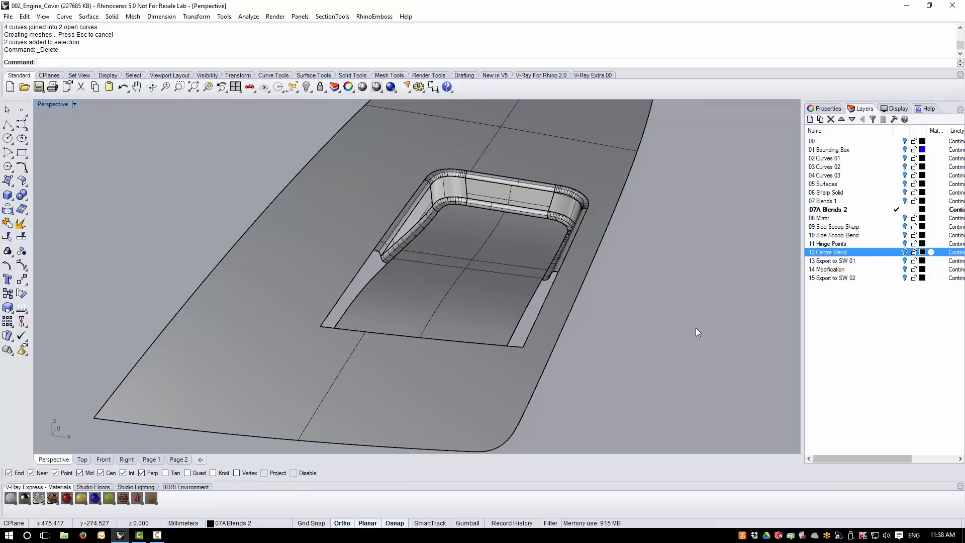
pyautogui.moveTo(696, 327); pyautogui.dragTo(632, 328, button='right')
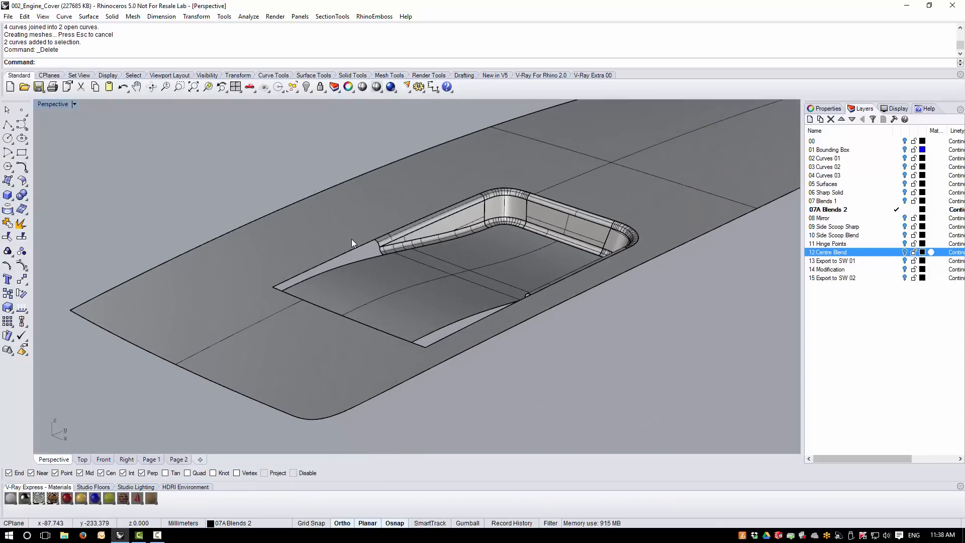
# Check the joined cover polysurface for naked edges with edge analysis.
pyautogui.moveTo(324, 288); pyautogui.dragTo(351, 301, button='right')
pyautogui.click(392, 294)
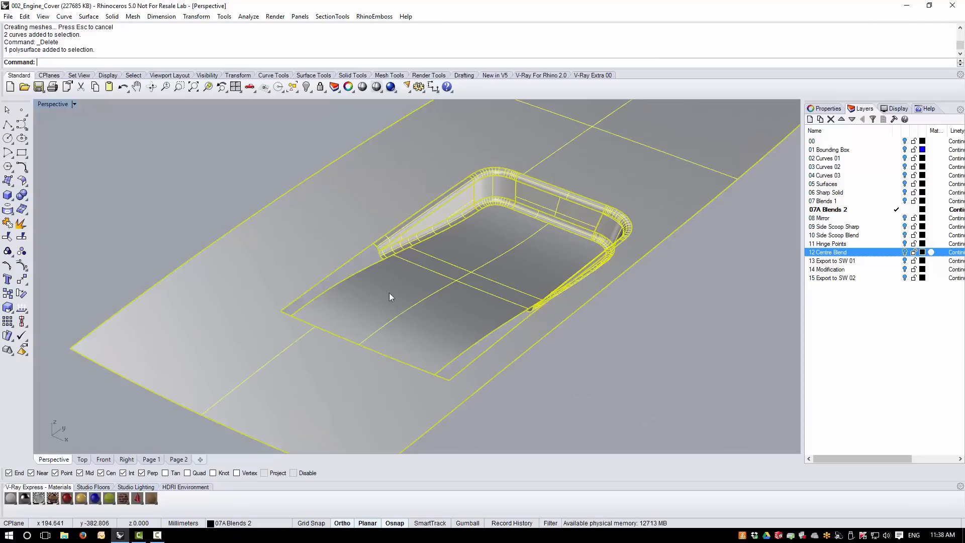
pyautogui.click(21, 309)
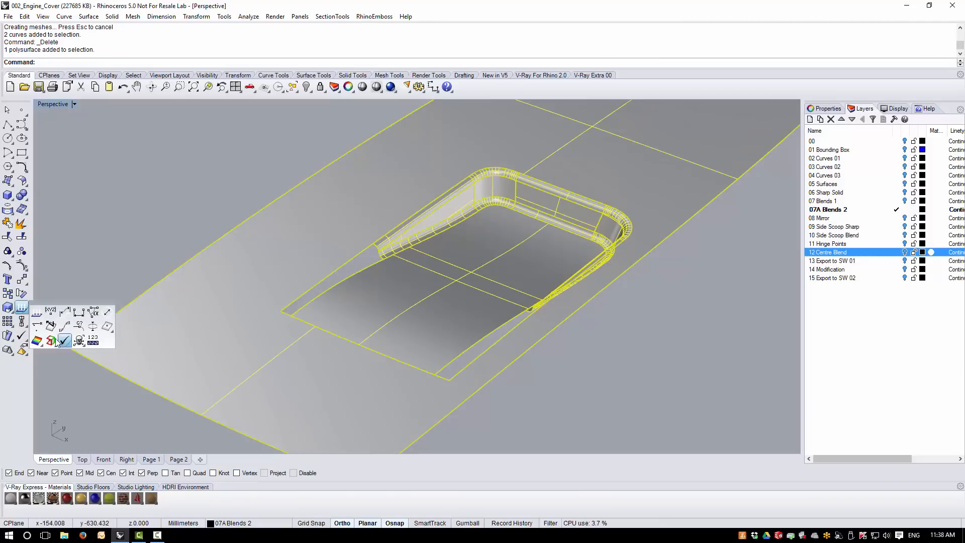
pyautogui.click(50, 341)
pyautogui.moveTo(294, 343); pyautogui.dragTo(377, 347, button='right')
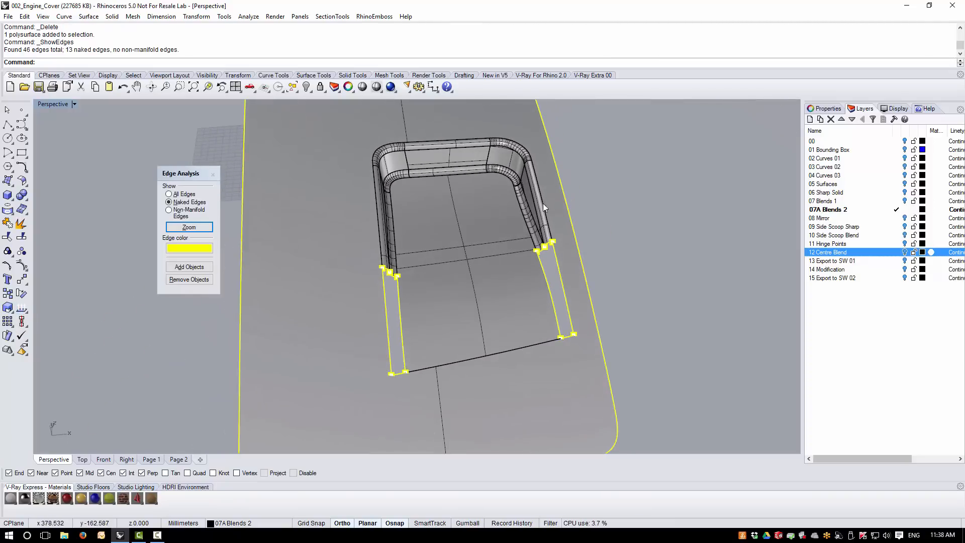
pyautogui.click(212, 174)
# Inspect the reflections across the cover polysurface and recess blends with an environment map.
pyautogui.moveTo(451, 309); pyautogui.dragTo(430, 292, button='right')
pyautogui.scroll(4, 542, 196)
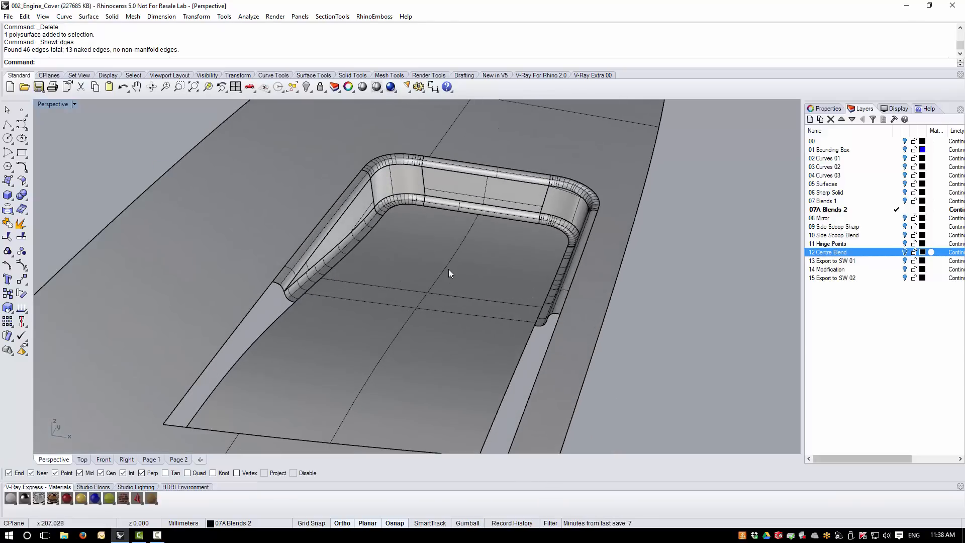
pyautogui.click(445, 260)
pyautogui.click(249, 16)
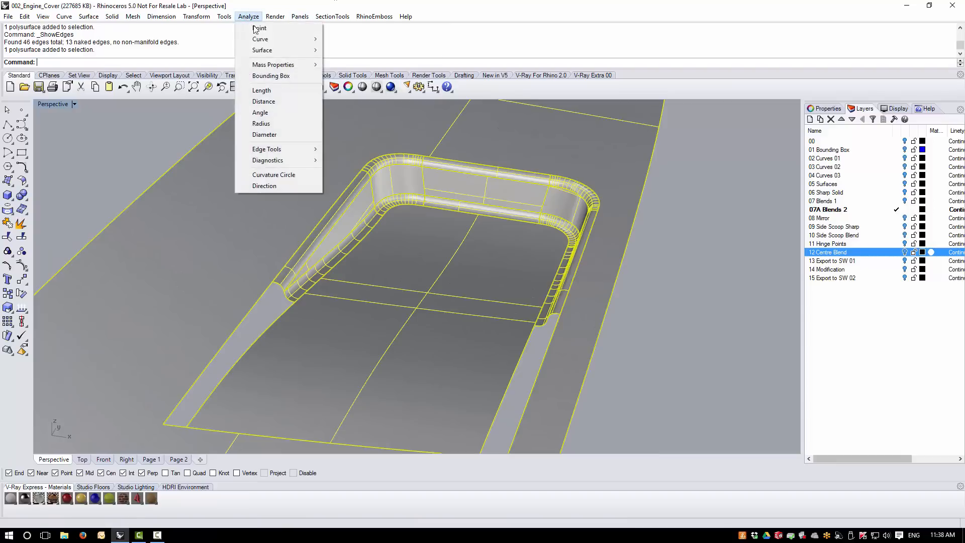
pyautogui.moveTo(259, 51)
pyautogui.click(355, 72)
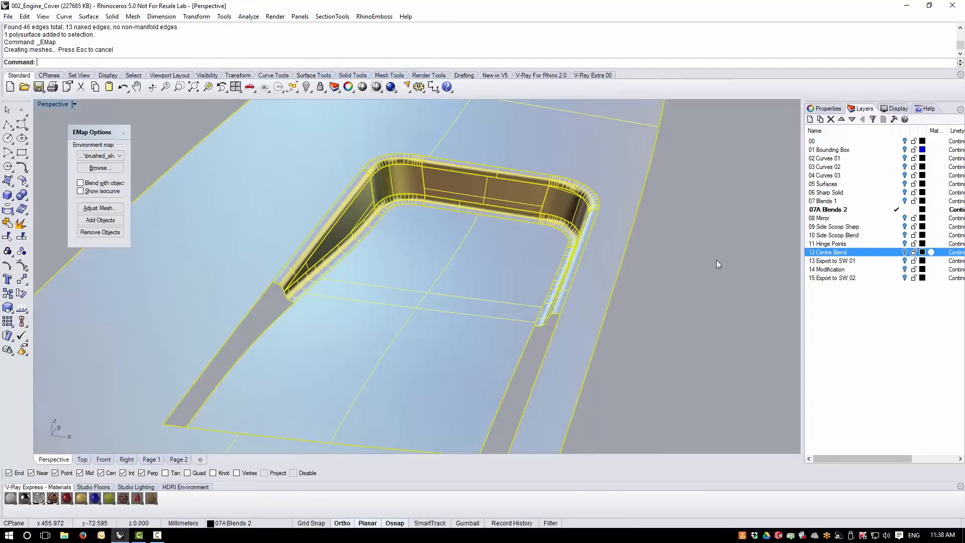
pyautogui.moveTo(716, 260)
pyautogui.mouseDown(button='right')
pyautogui.moveTo(681, 291)
pyautogui.moveTo(707, 294)
pyautogui.moveTo(713, 271)
pyautogui.moveTo(669, 281)
pyautogui.mouseUp(button='right')
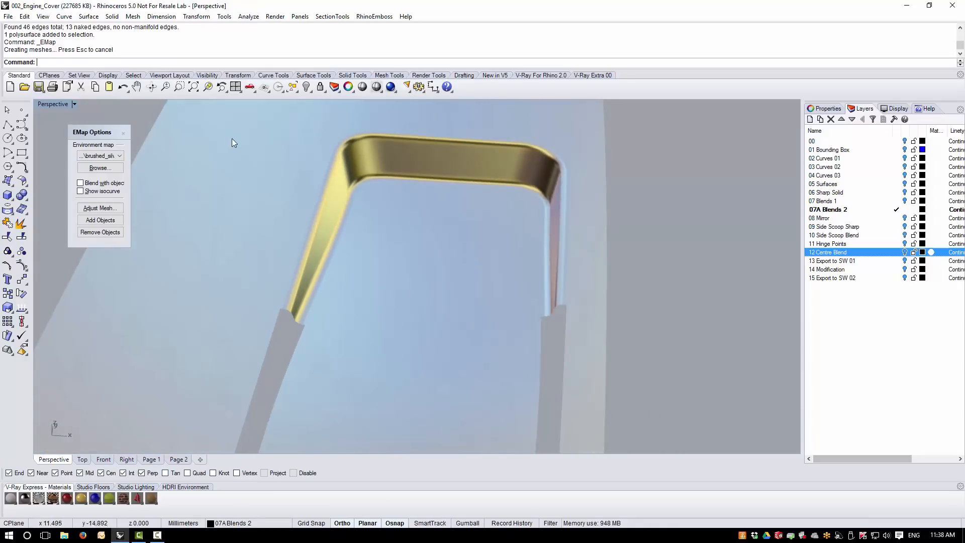
pyautogui.click(123, 134)
# Examine the surface continuity around the recess's corner blends with thinnest vertical zebra stripes.
pyautogui.click(273, 184)
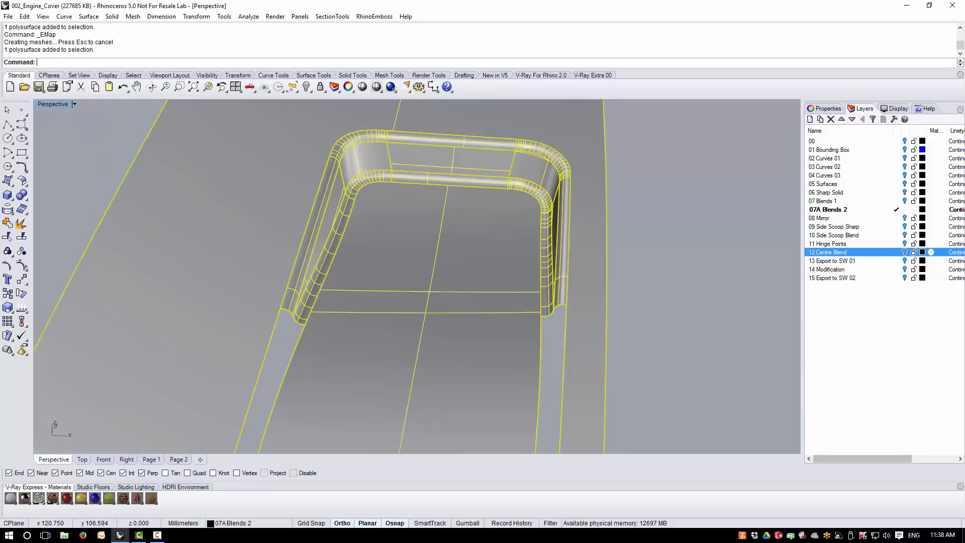
pyautogui.click(249, 16)
pyautogui.moveTo(264, 50)
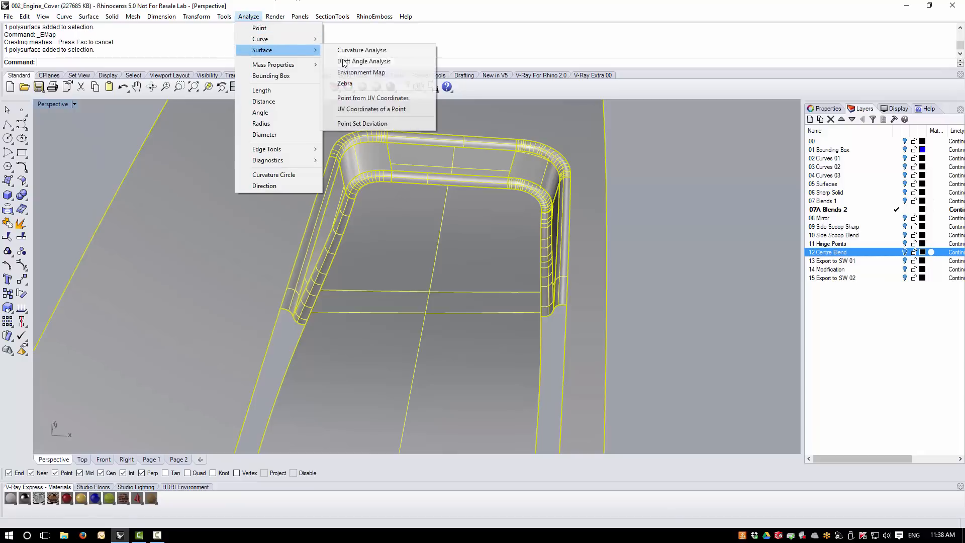
pyautogui.click(363, 85)
pyautogui.moveTo(708, 255); pyautogui.dragTo(459, 272, button='right')
pyautogui.scroll(-5, 459, 272)
pyautogui.scroll(12, 380, 195)
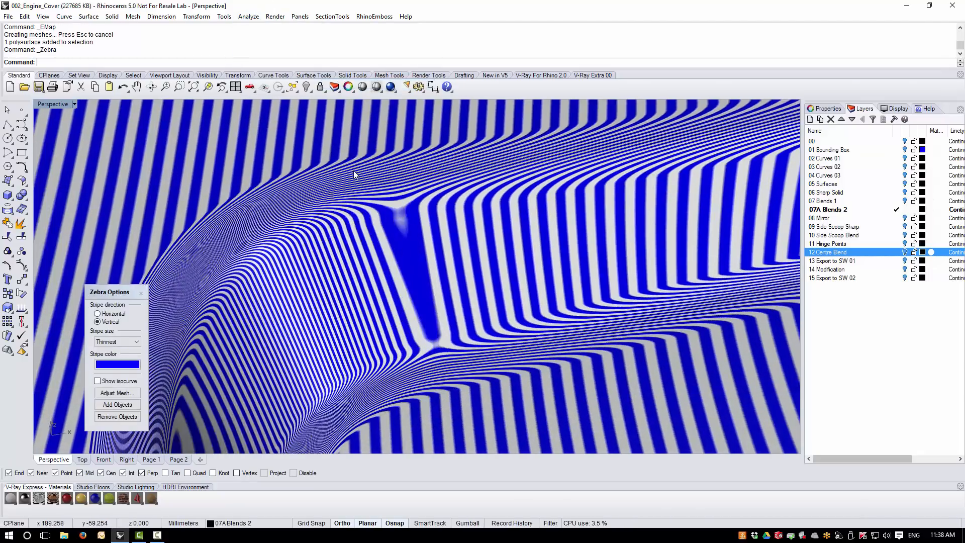
pyautogui.scroll(3, 413, 392)
pyautogui.scroll(-3, 391, 368)
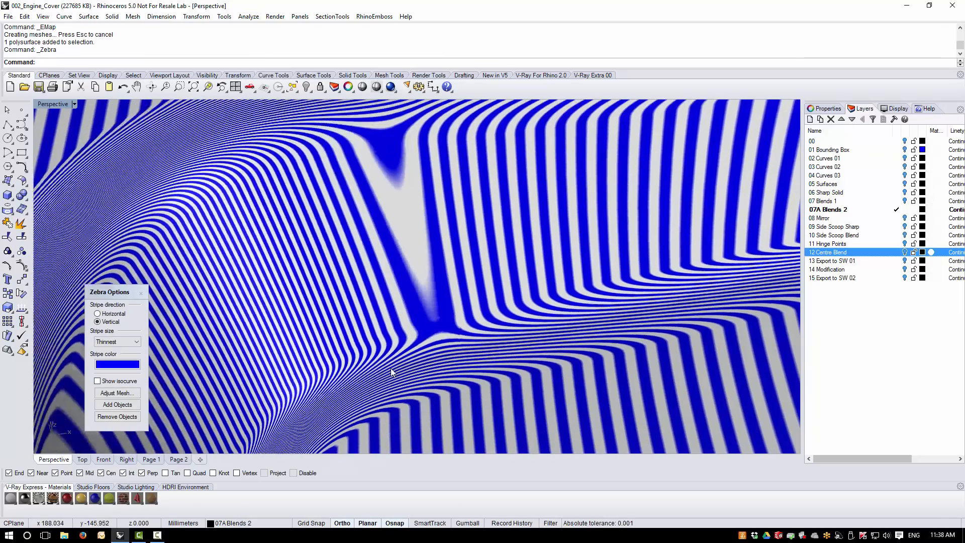
pyautogui.moveTo(391, 371); pyautogui.dragTo(582, 300, button='right')
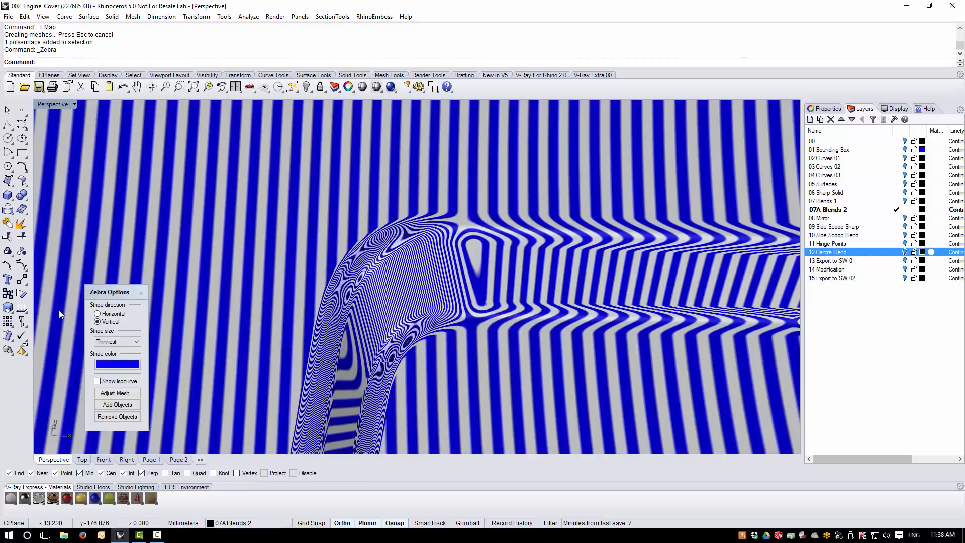
pyautogui.click(141, 294)
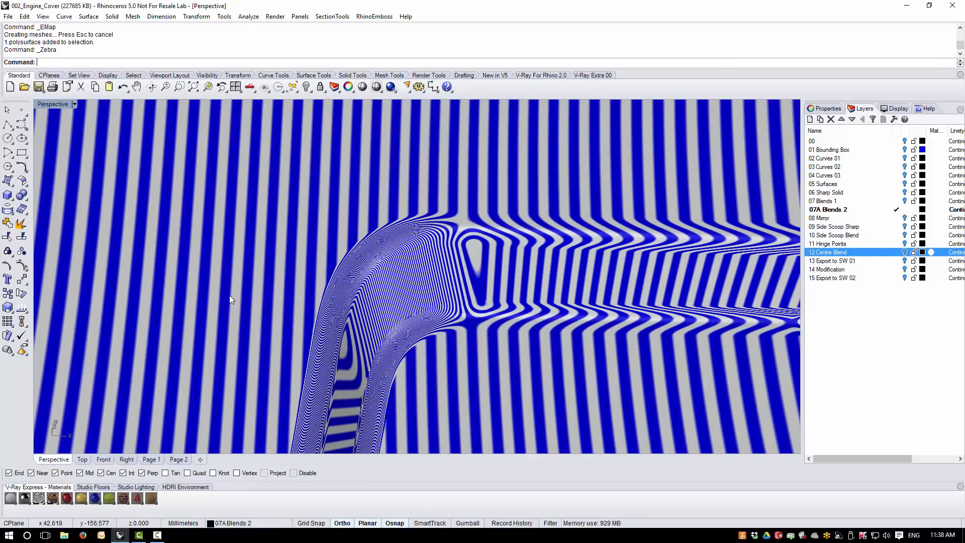
pyautogui.moveTo(216, 261)
pyautogui.mouseDown(button='right')
pyautogui.moveTo(277, 234)
pyautogui.moveTo(334, 231)
pyautogui.moveTo(281, 265)
pyautogui.moveTo(260, 264)
pyautogui.mouseUp(button='right')
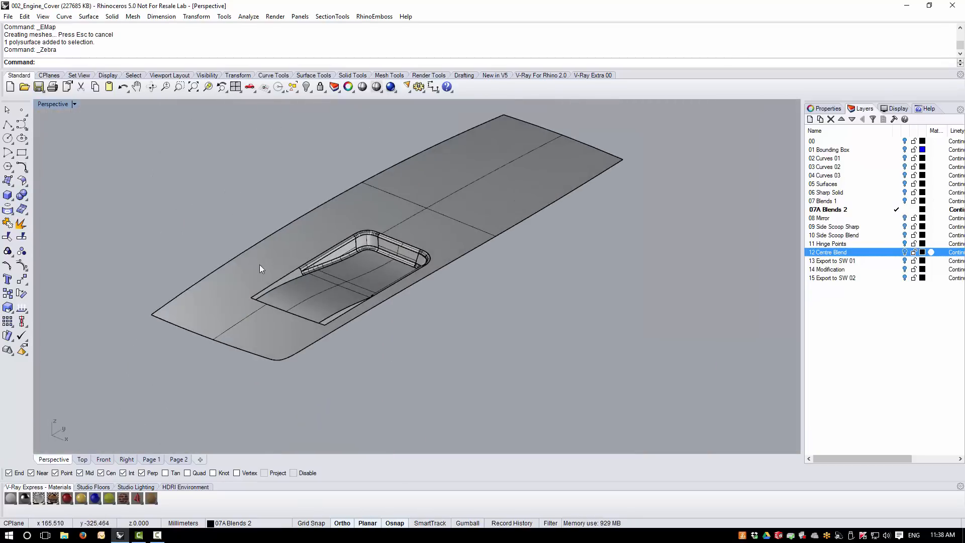
# Split the short front edge of the left side gap at its midpoint.
pyautogui.scroll(5, 233, 300)
pyautogui.scroll(2, 318, 303)
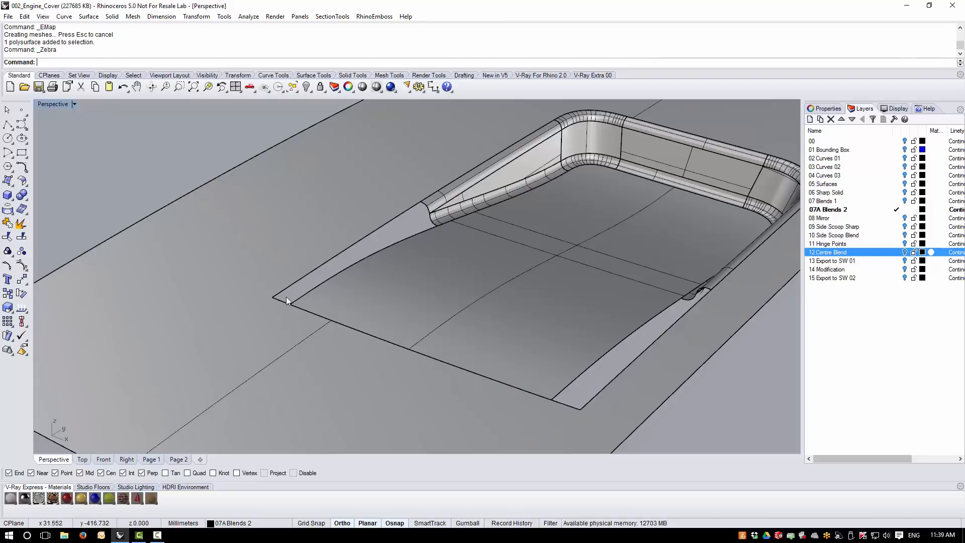
pyautogui.moveTo(327, 295); pyautogui.dragTo(376, 266, button='right')
pyautogui.scroll(3, 373, 265)
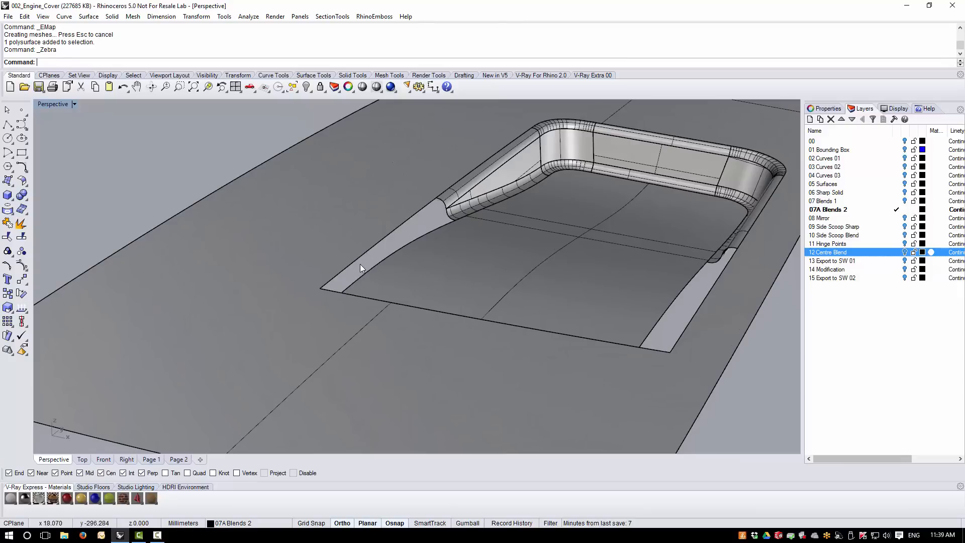
pyautogui.scroll(3, 642, 338)
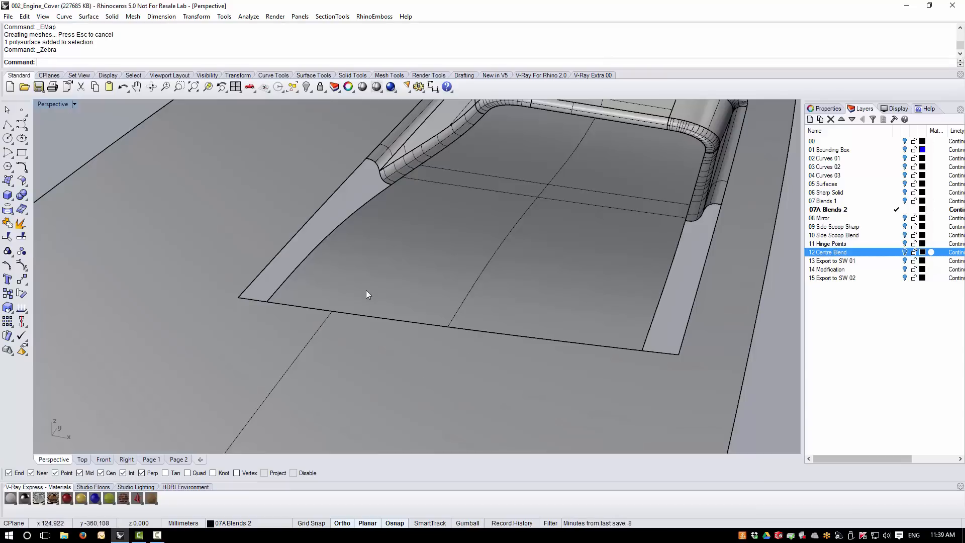
pyautogui.moveTo(366, 290); pyautogui.dragTo(370, 296, button='right')
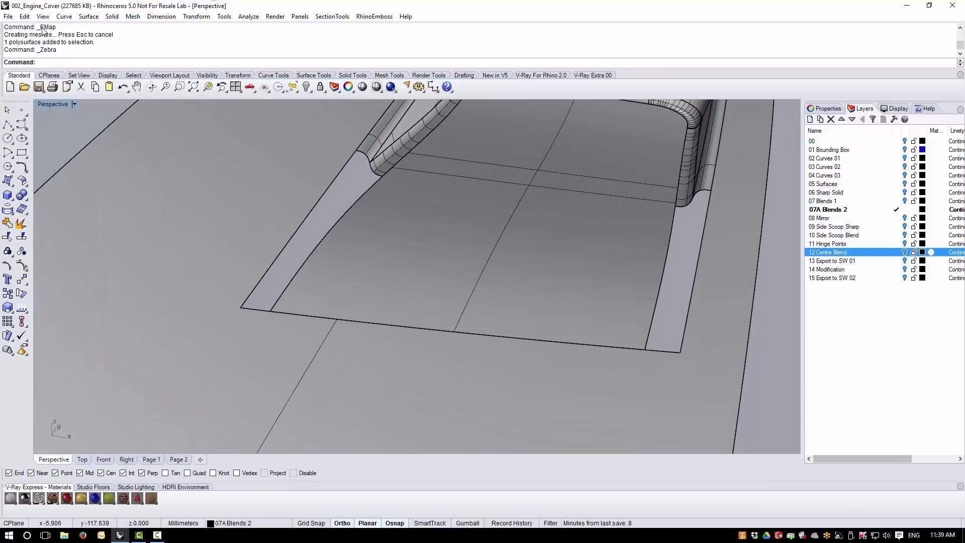
pyautogui.click(89, 16)
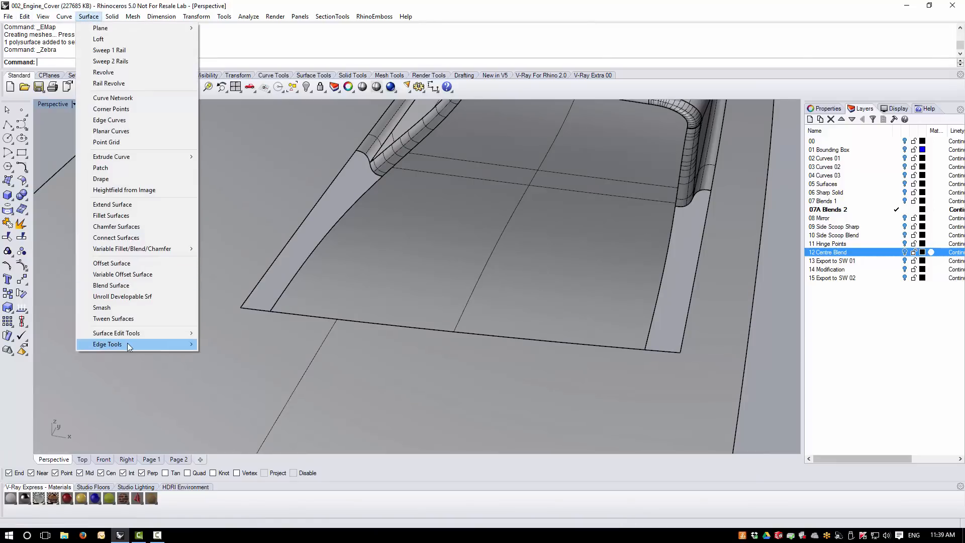
pyautogui.moveTo(128, 344)
pyautogui.click(222, 358)
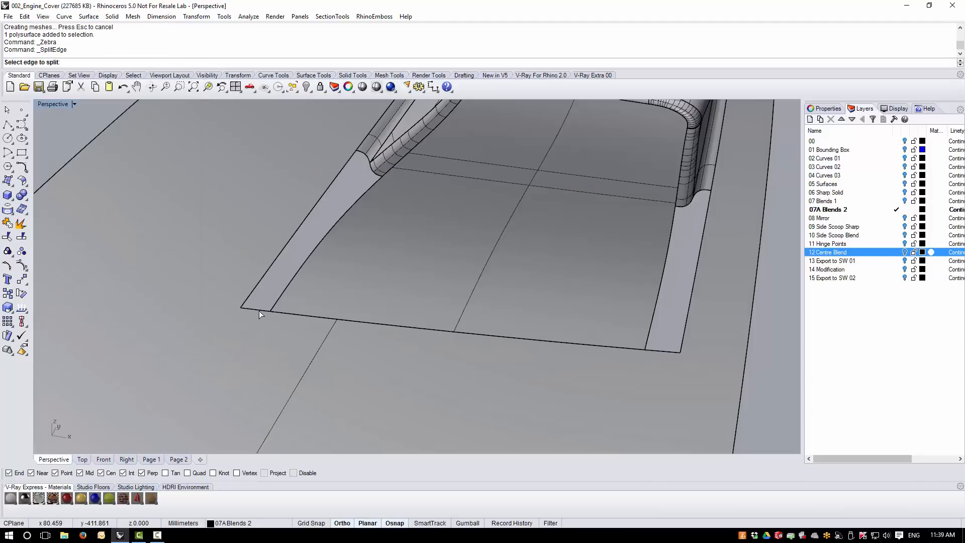
pyautogui.click(259, 310)
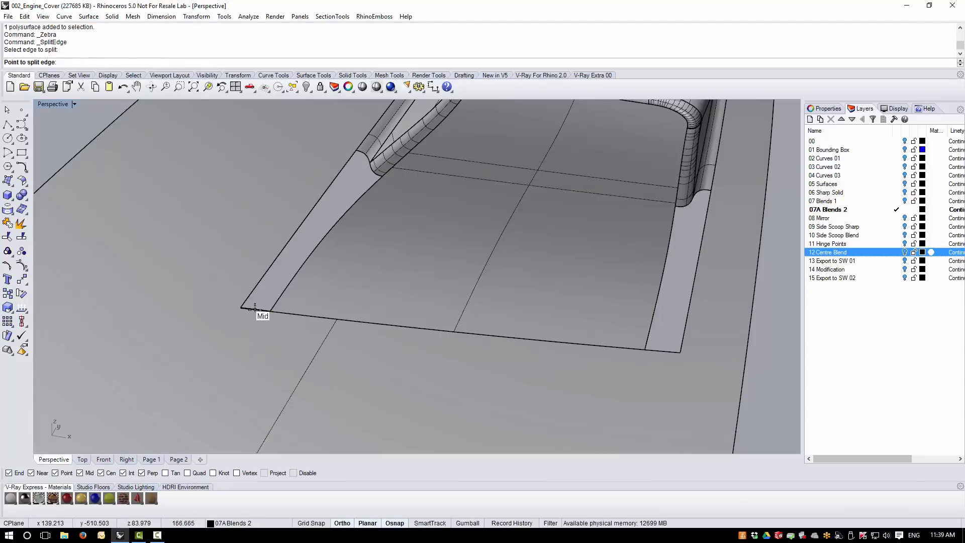
pyautogui.click(255, 308)
pyautogui.press('Return')
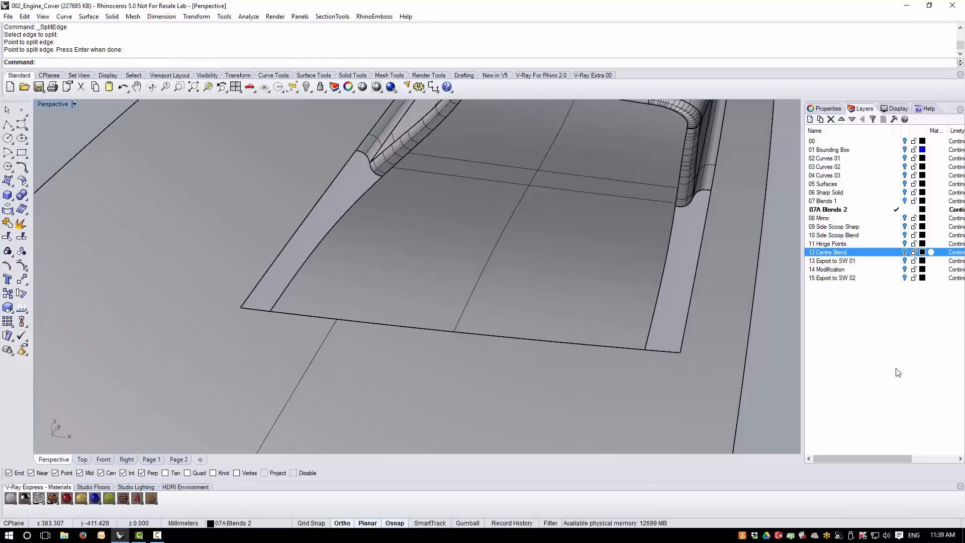
# Split the short front edge of the right side gap at its midpoint.
pyautogui.press('Return')
pyautogui.click(664, 352)
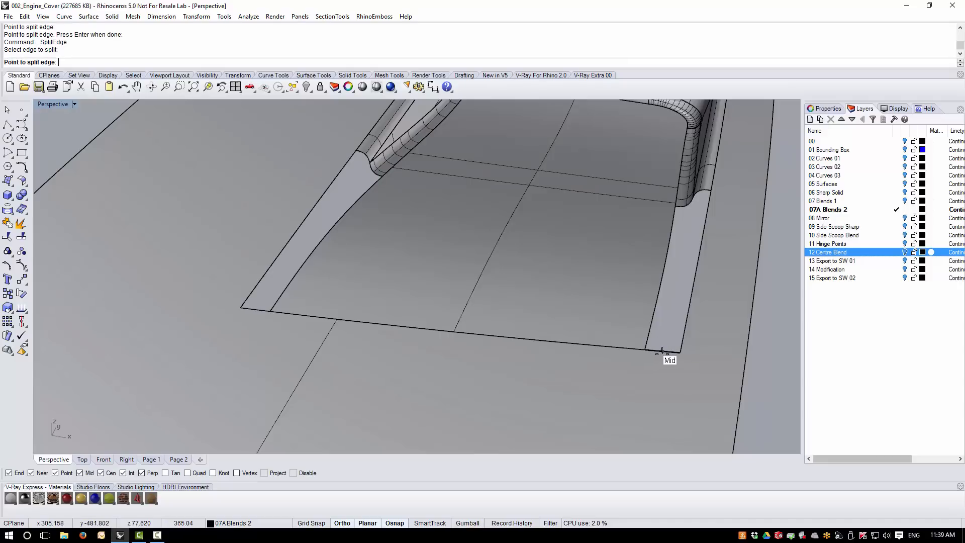
pyautogui.click(663, 351)
pyautogui.press('Return')
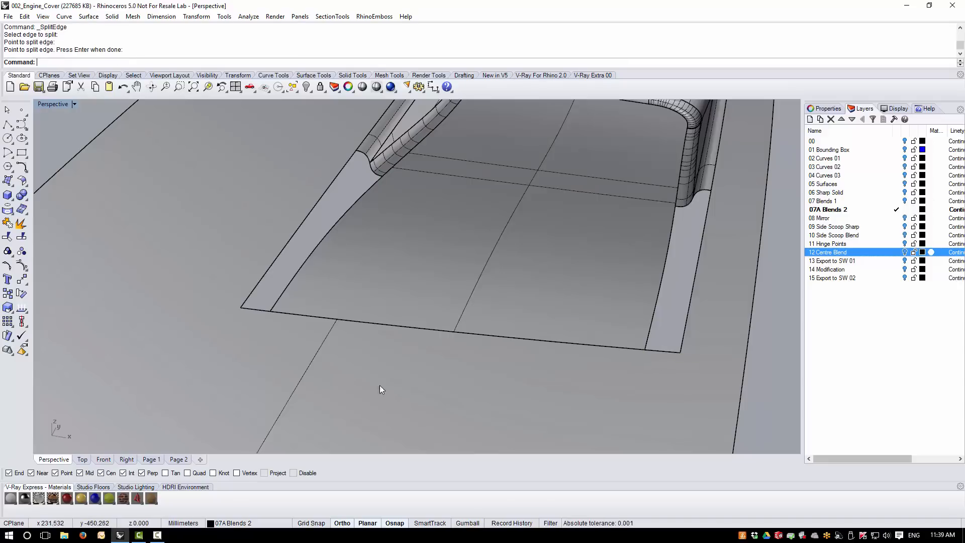
# Extract two U-direction isocurves from the cover surface through the split points on both gaps' short front edges.
pyautogui.moveTo(379, 385); pyautogui.dragTo(355, 353, button='right')
pyautogui.scroll(3, 361, 269)
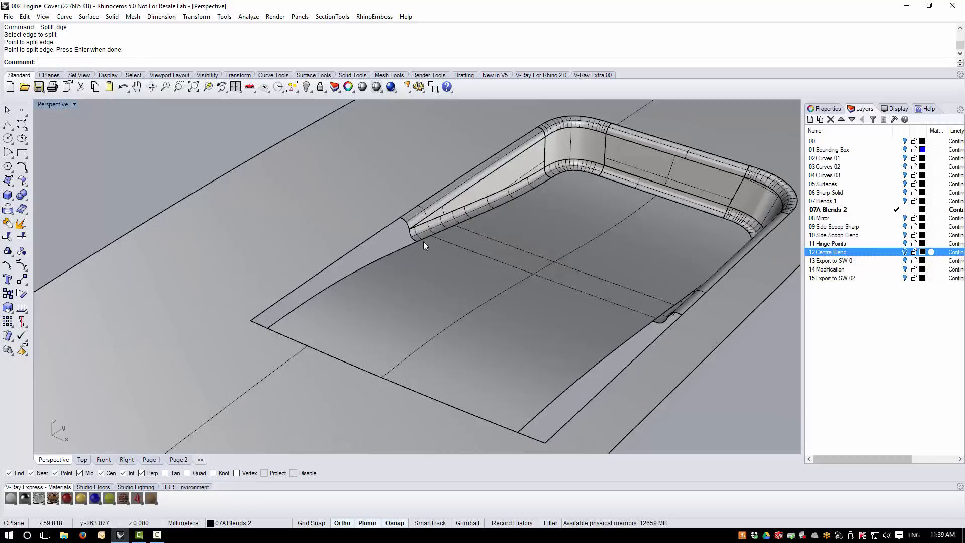
pyautogui.scroll(5, 412, 231)
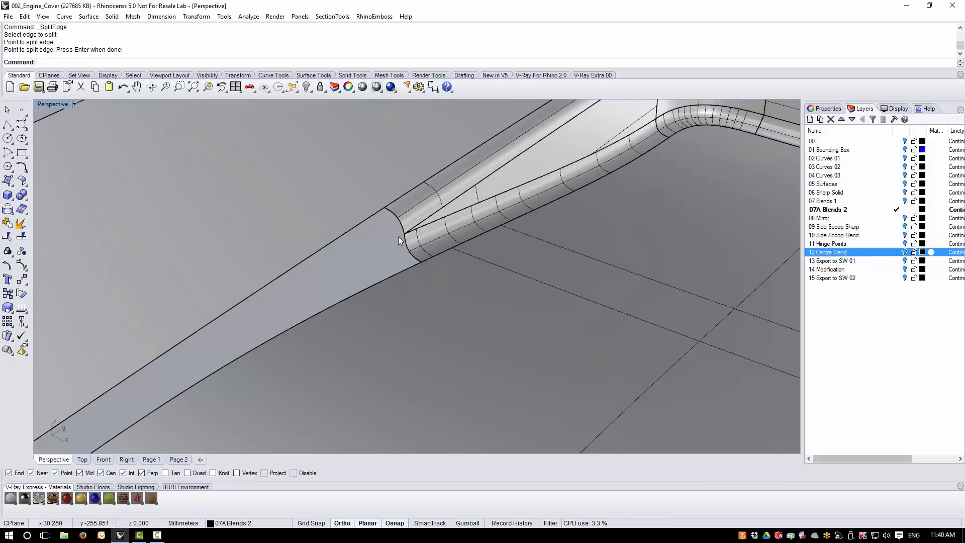
pyautogui.scroll(-6, 383, 256)
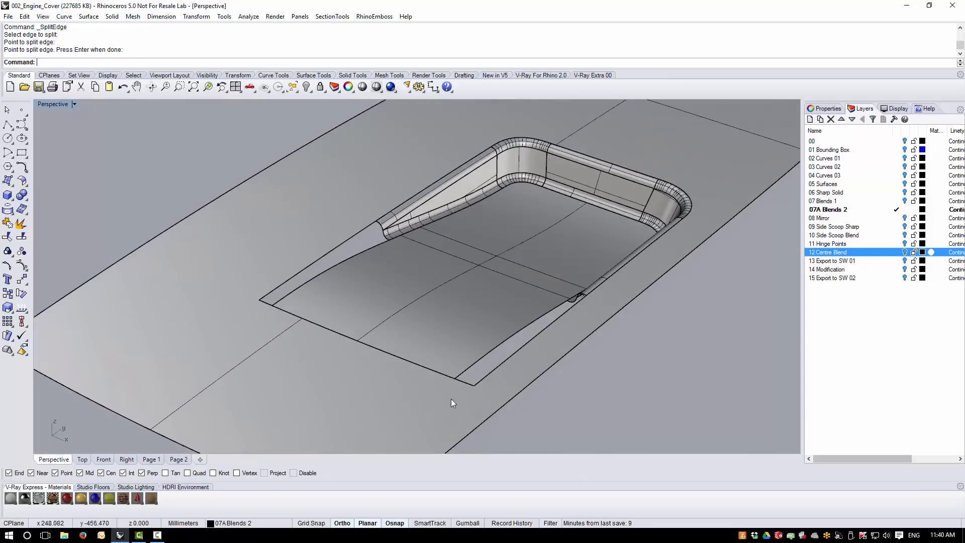
pyautogui.click(64, 17)
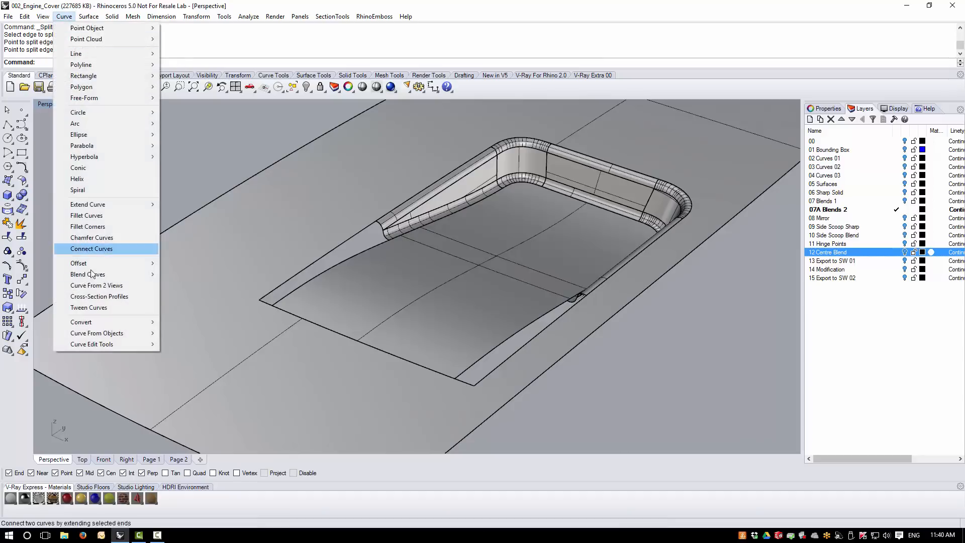
pyautogui.moveTo(98, 338)
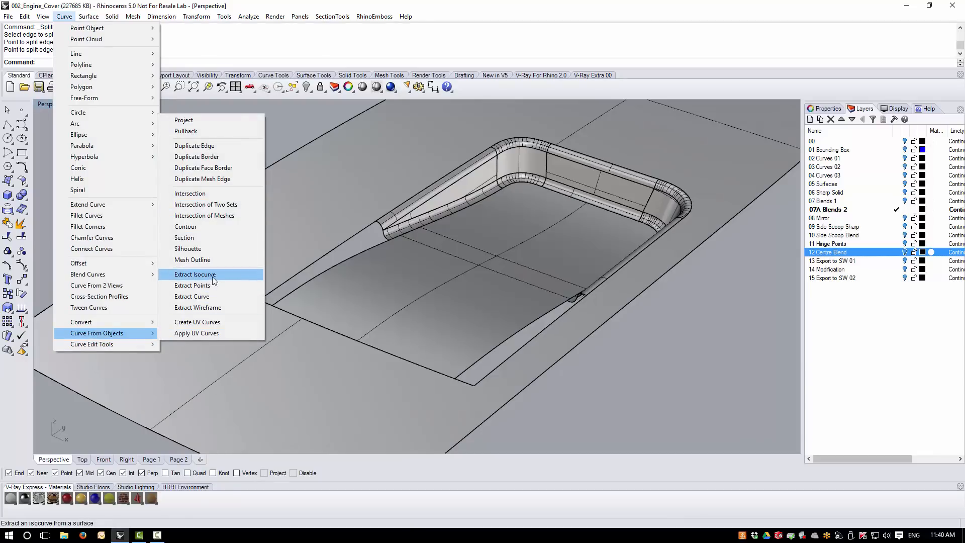
pyautogui.click(192, 275)
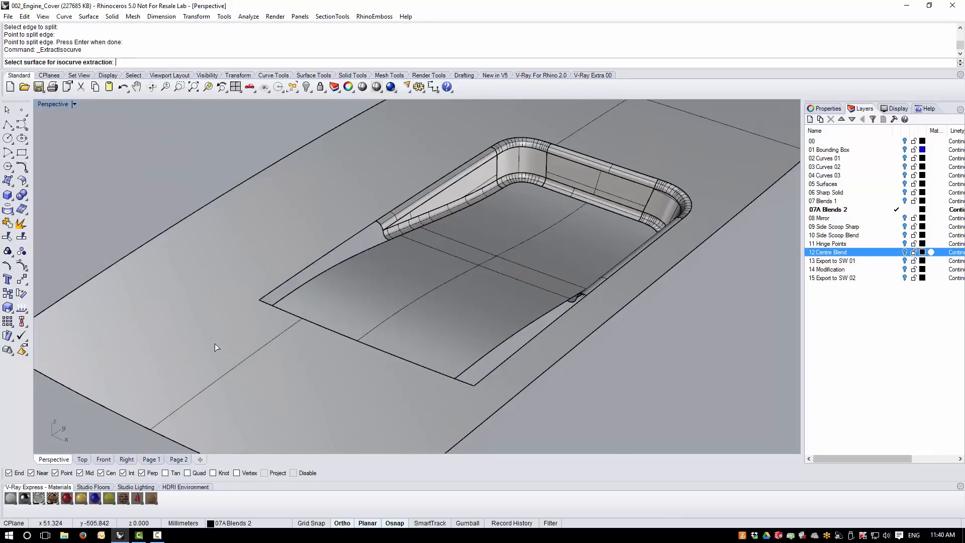
pyautogui.click(266, 302)
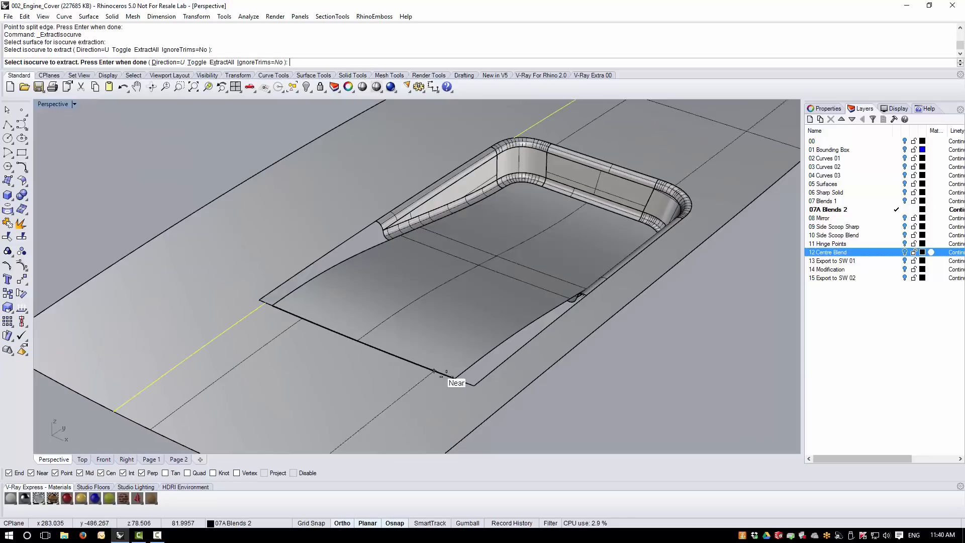
pyautogui.click(463, 382)
pyautogui.click(532, 402)
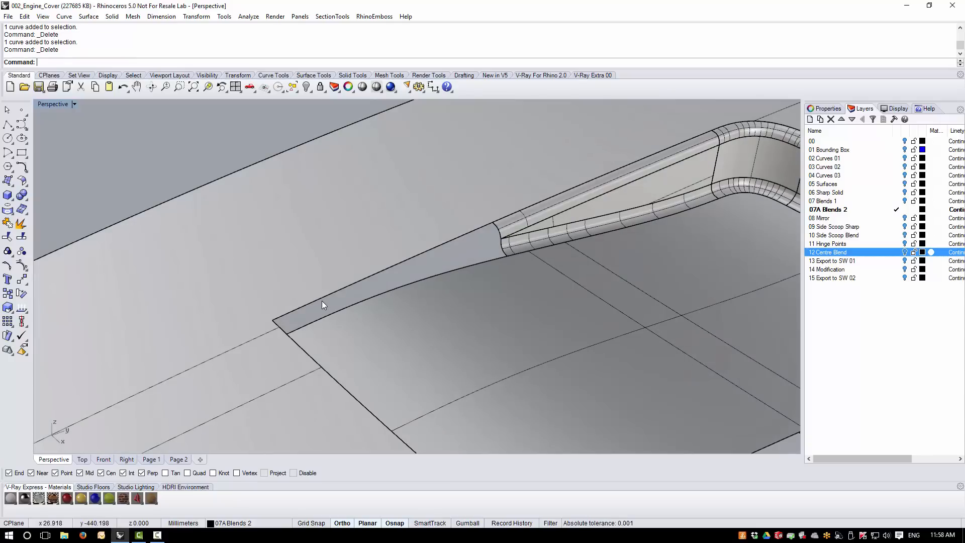
# Try a curvature-continuous blend curve across the left gap, from the extracted isocurve to the tapering side wall's upper edge.
pyautogui.click(275, 329)
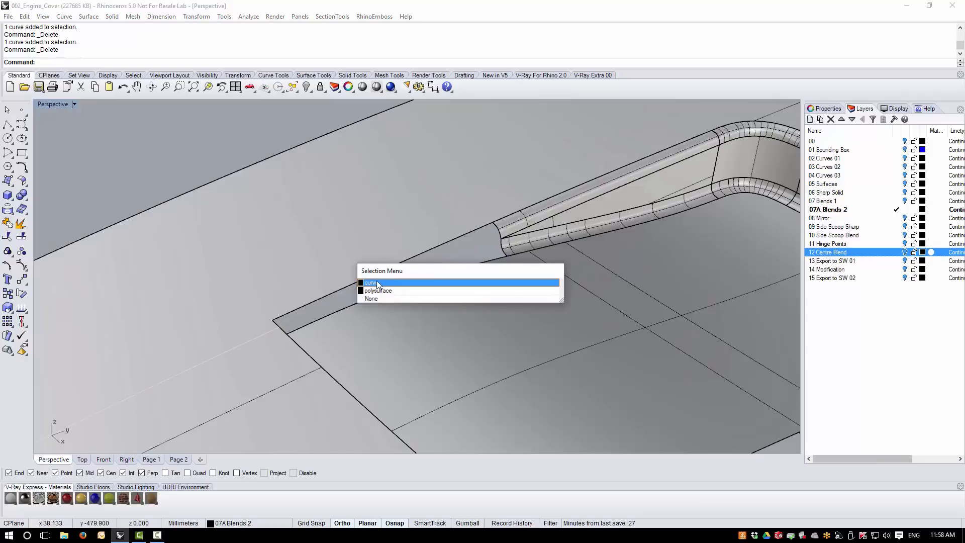
pyautogui.click(421, 273)
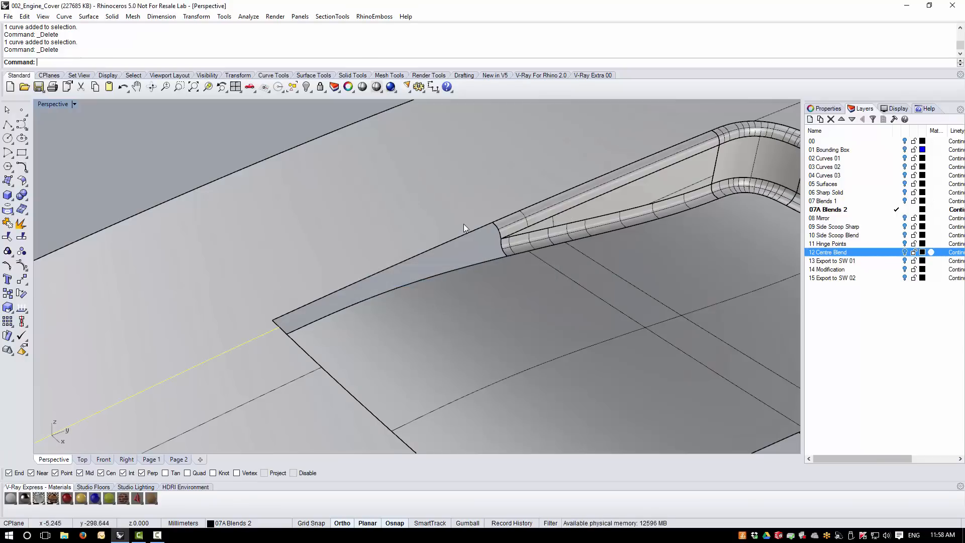
pyautogui.press('Escape')
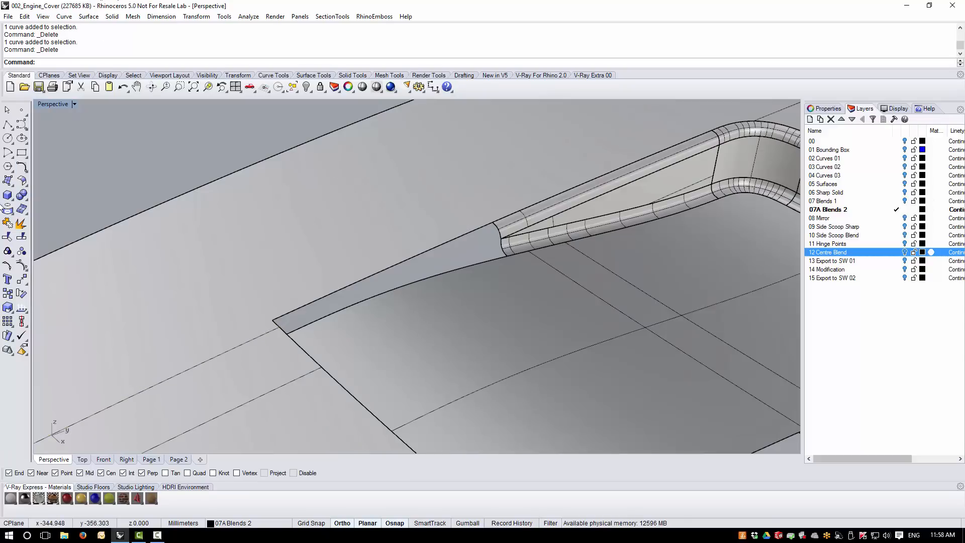
pyautogui.click(22, 167)
pyautogui.click(78, 172)
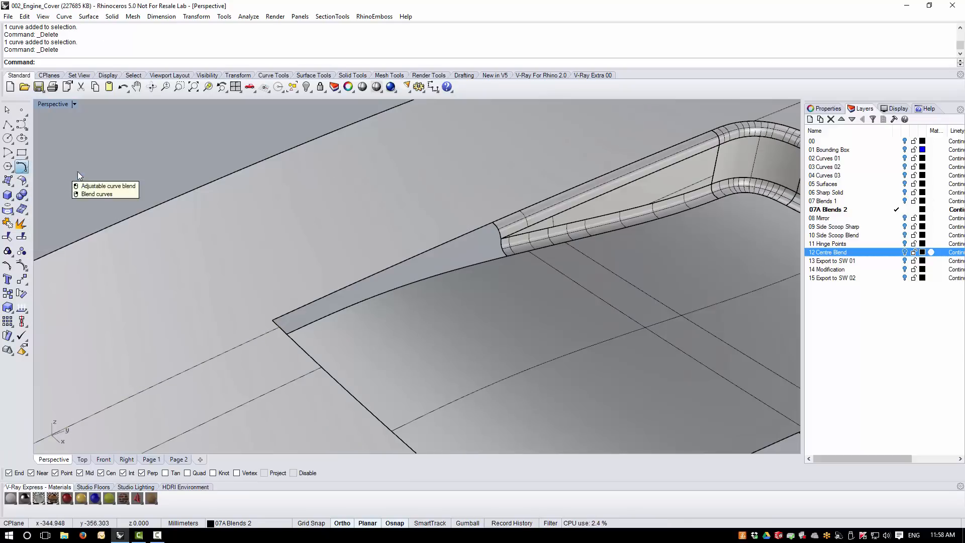
pyautogui.click(273, 332)
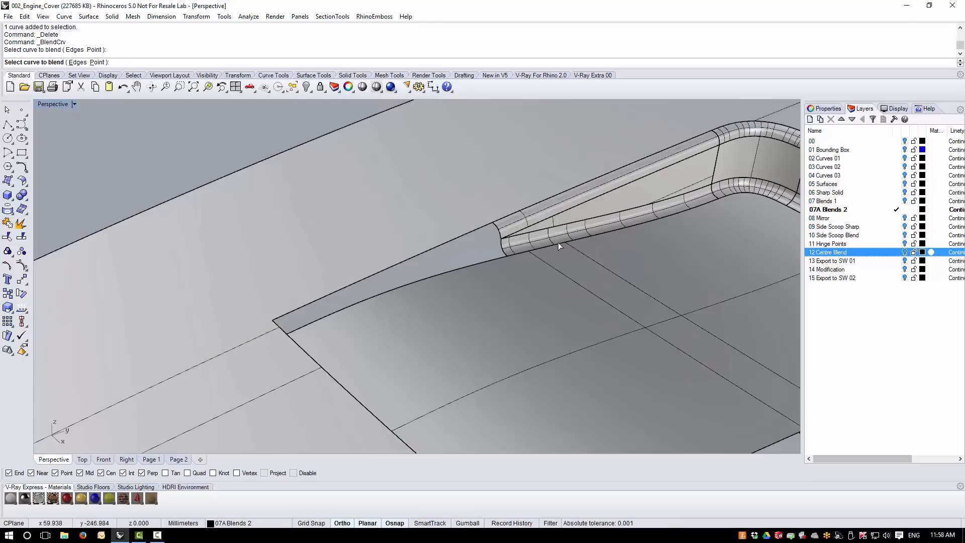
pyautogui.click(526, 230)
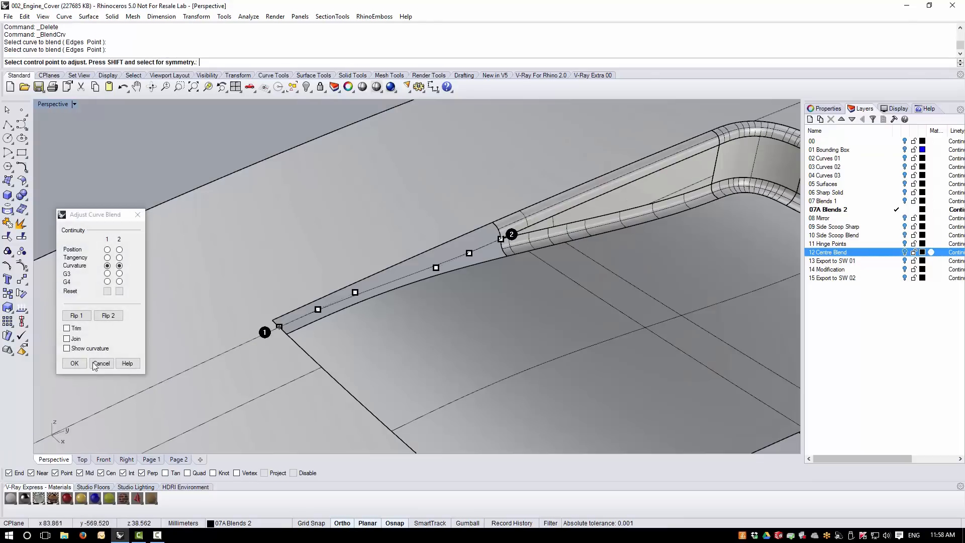
pyautogui.click(75, 360)
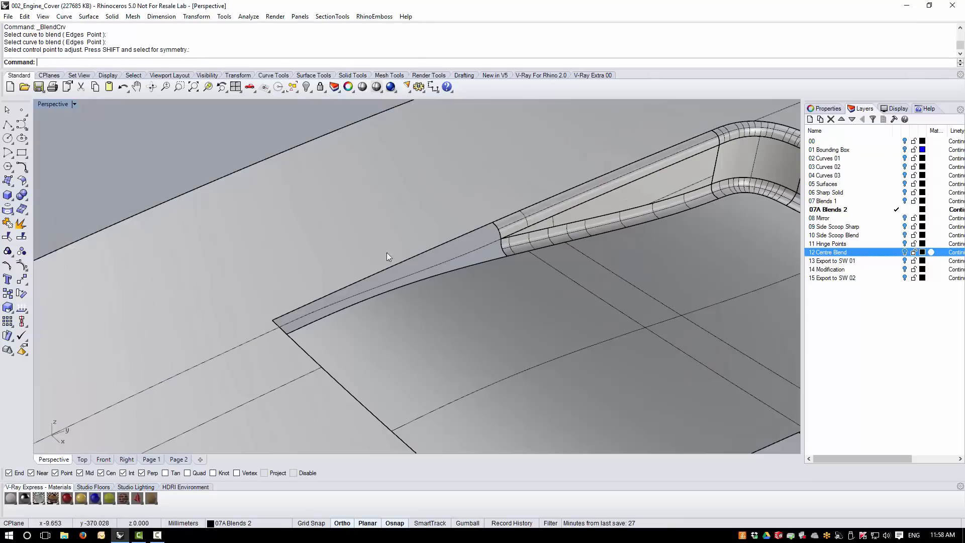
pyautogui.moveTo(387, 253)
pyautogui.mouseDown(button='right')
pyautogui.moveTo(442, 221)
pyautogui.moveTo(443, 245)
pyautogui.moveTo(405, 258)
pyautogui.mouseUp(button='right')
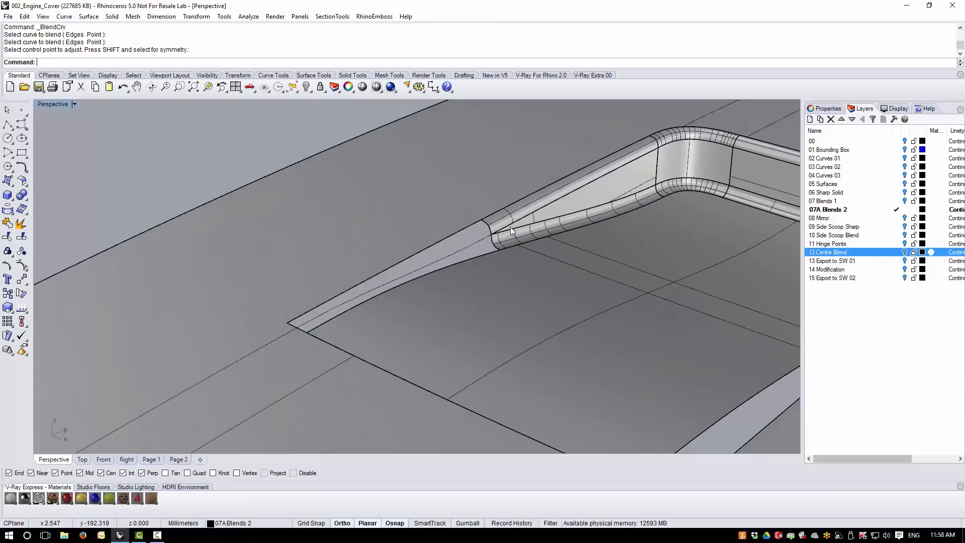
# Try a second curvature-continuous blend curve across the left gap, from the isocurve to the side wall's lower edge.
pyautogui.click(476, 243)
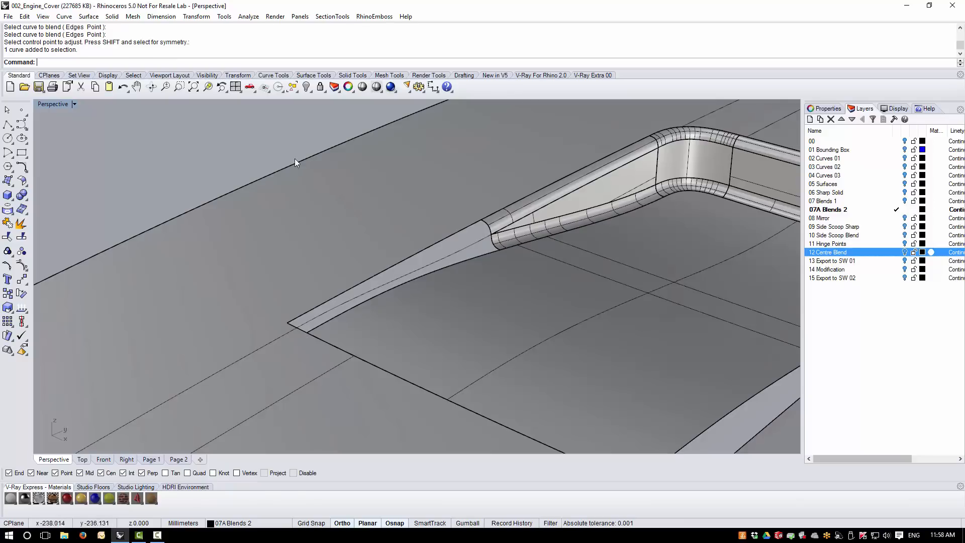
pyautogui.click(23, 168)
pyautogui.click(79, 172)
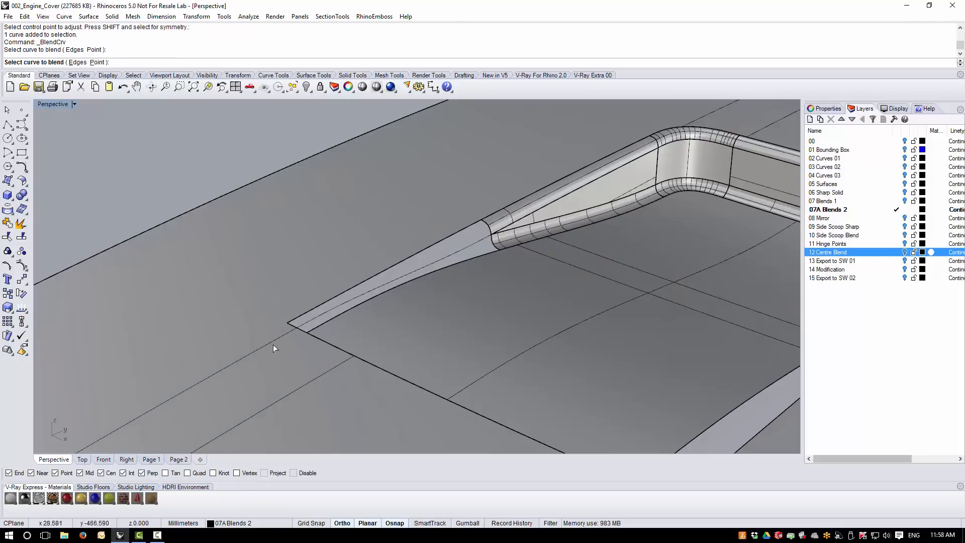
pyautogui.click(512, 233)
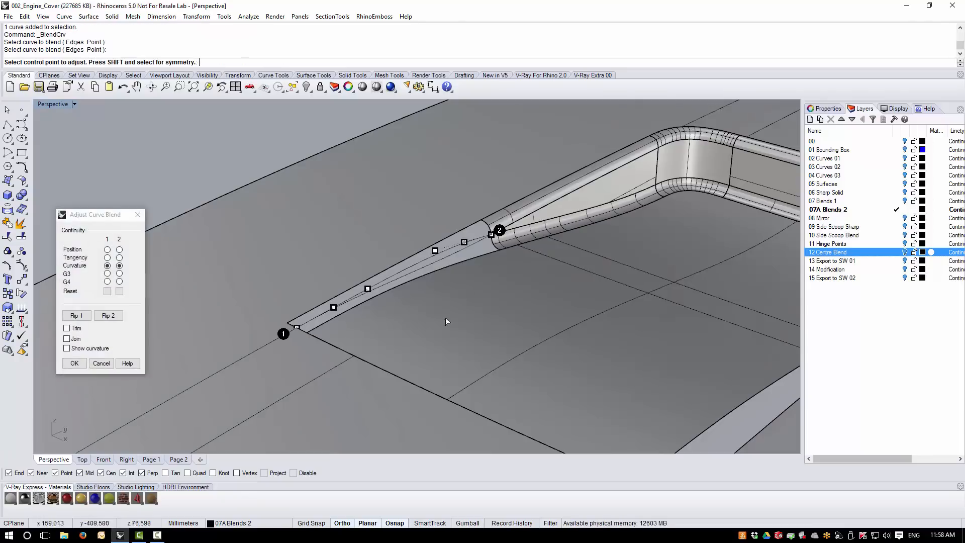
pyautogui.click(74, 363)
pyautogui.moveTo(402, 352)
pyautogui.mouseDown(button='right')
pyautogui.moveTo(491, 308)
pyautogui.moveTo(453, 321)
pyautogui.moveTo(314, 314)
pyautogui.moveTo(282, 325)
pyautogui.moveTo(254, 355)
pyautogui.moveTo(248, 405)
pyautogui.moveTo(330, 349)
pyautogui.moveTo(399, 354)
pyautogui.mouseUp(button='right')
pyautogui.scroll(-2, 406, 343)
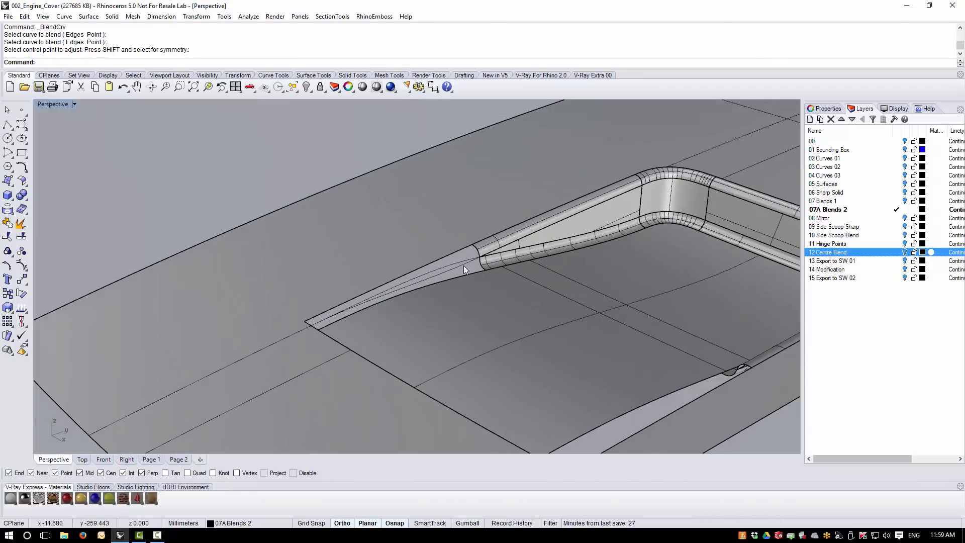
# Compare the two trial blend curves across the left gap and delete both.
pyautogui.scroll(4, 463, 266)
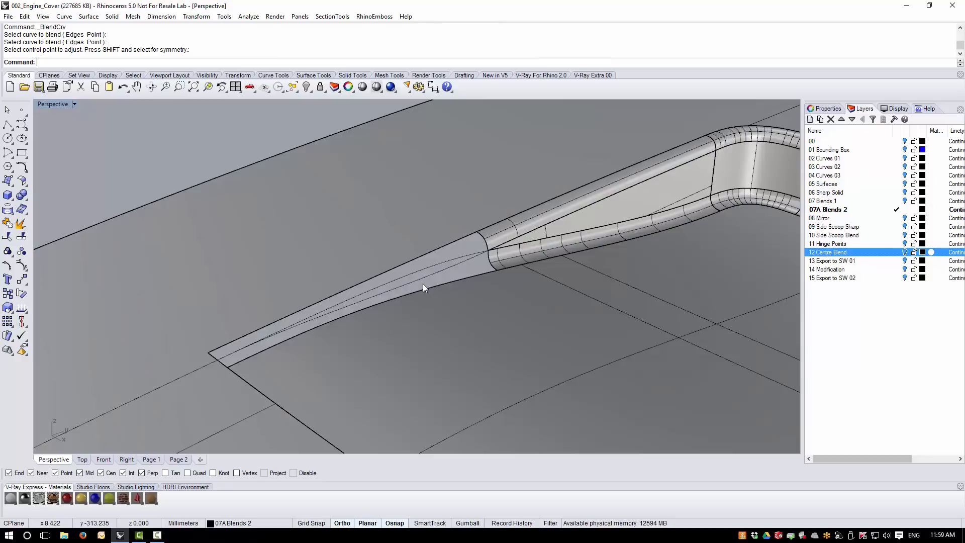
pyautogui.scroll(-2, 425, 289)
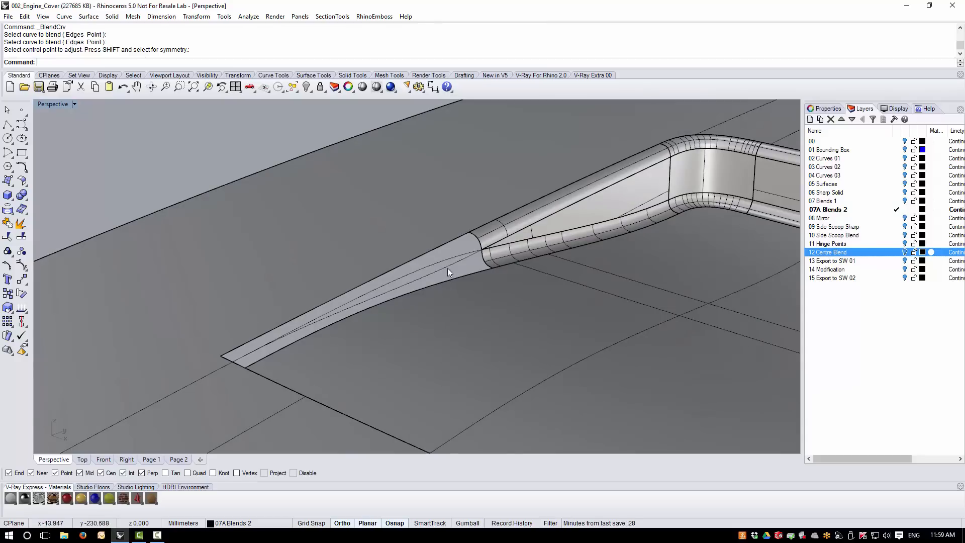
pyautogui.click(449, 268)
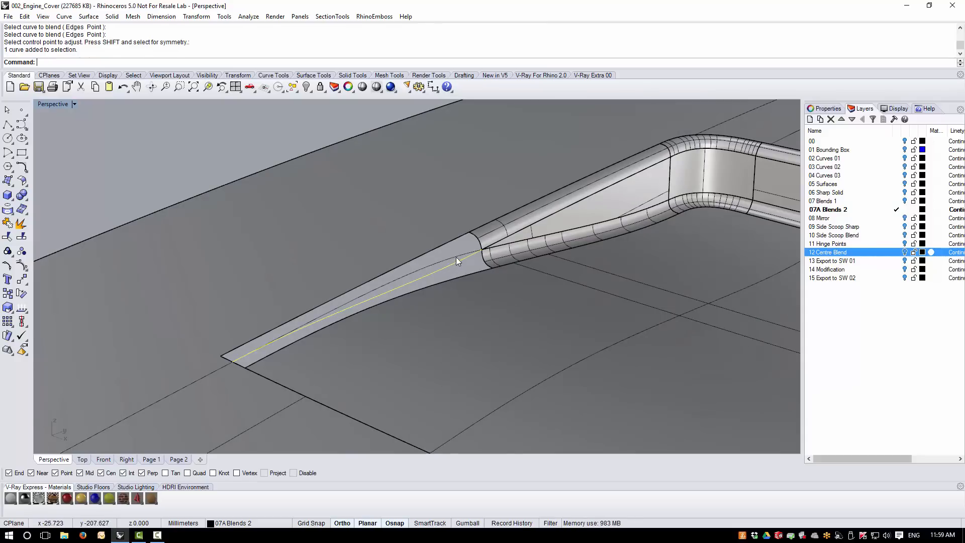
pyautogui.press('Delete')
pyautogui.click(457, 257)
pyautogui.press('Delete')
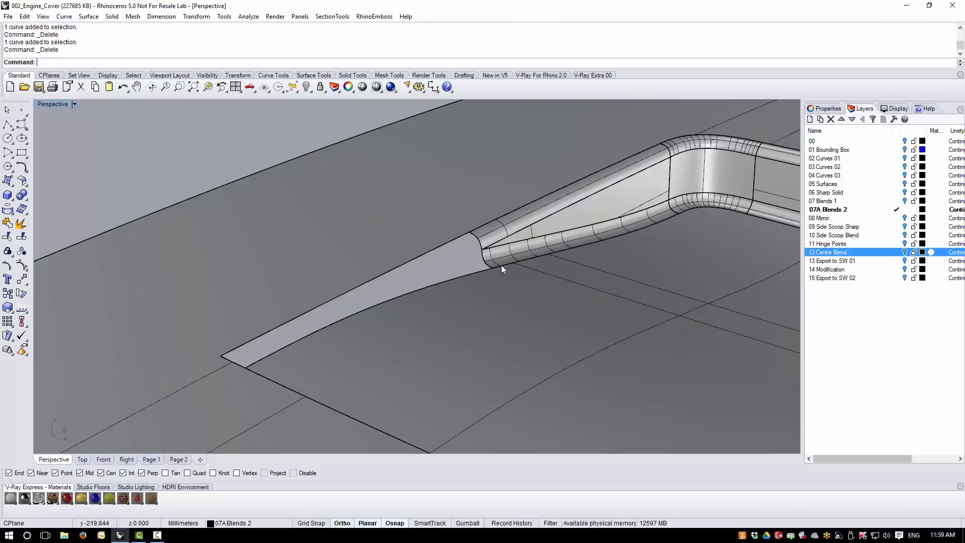
# Create one tween curve with the Refit match method between the upper and lower edges of the left tapering side wall.
pyautogui.moveTo(502, 264); pyautogui.dragTo(478, 266, button='right')
pyautogui.scroll(7, 577, 218)
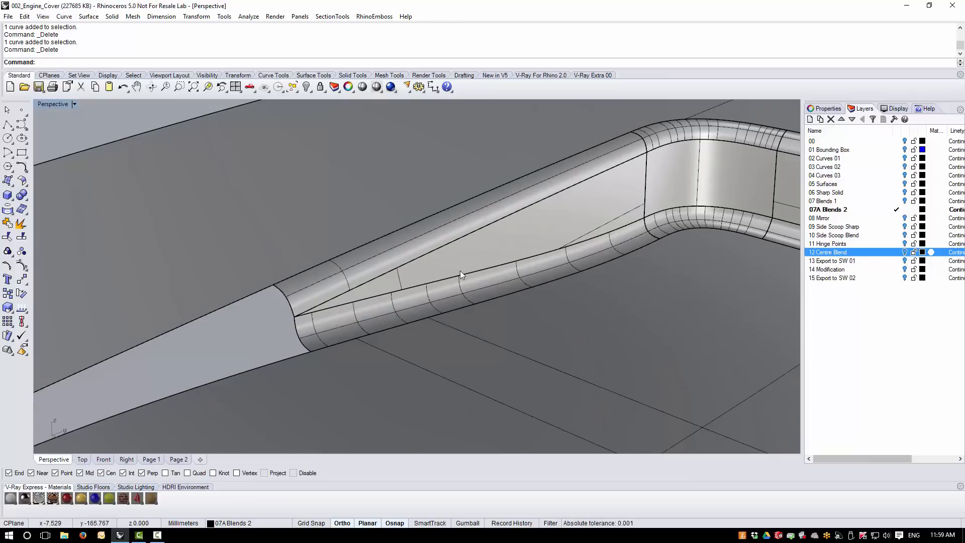
pyautogui.click(64, 17)
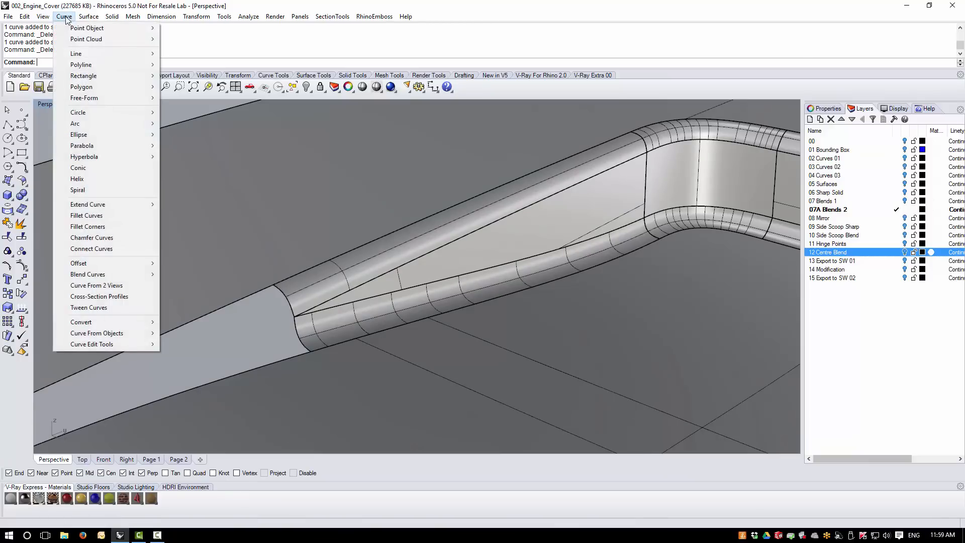
pyautogui.click(88, 307)
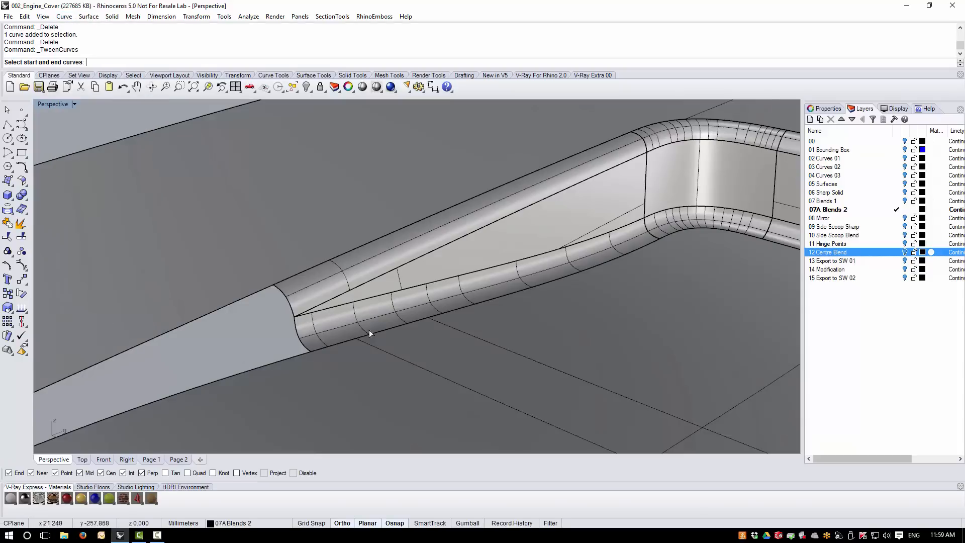
pyautogui.click(316, 311)
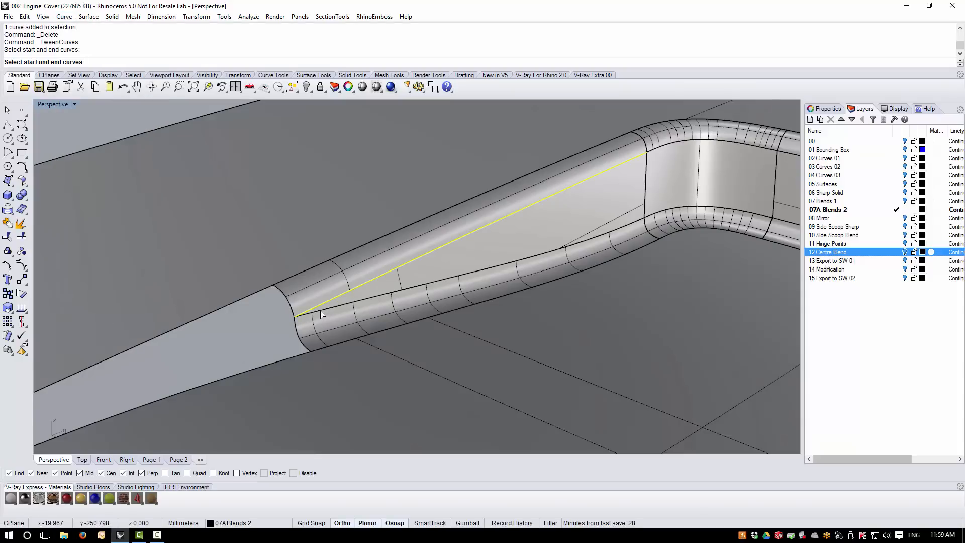
pyautogui.click(320, 310)
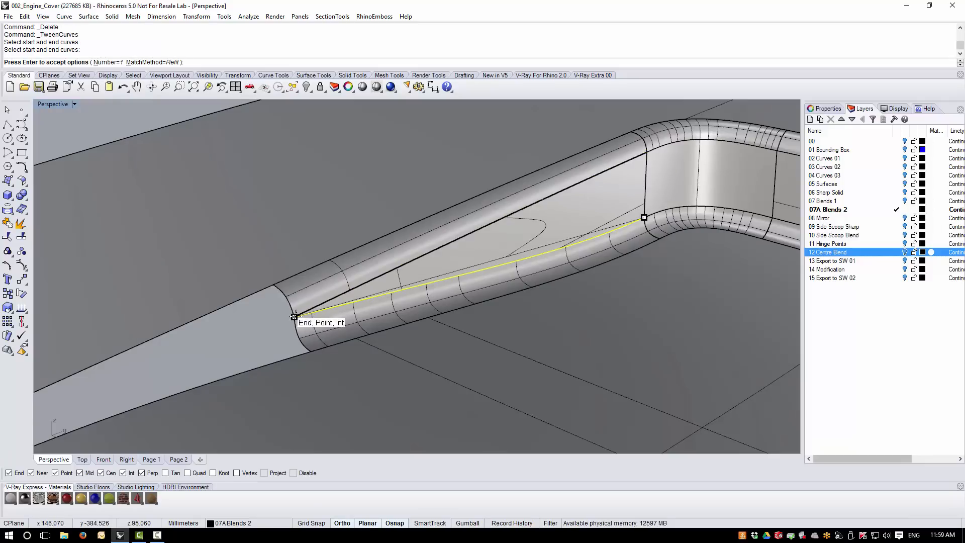
pyautogui.click(294, 317)
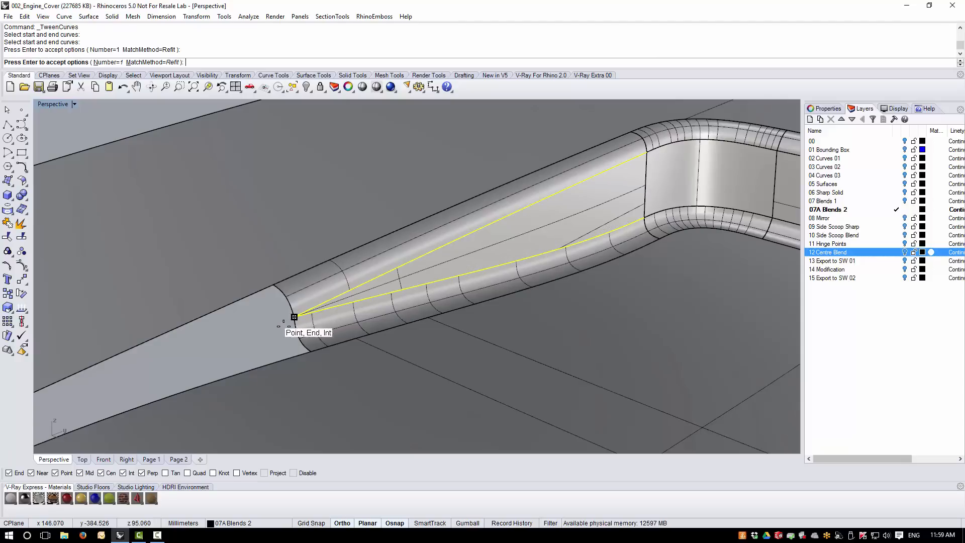
pyautogui.press('Return')
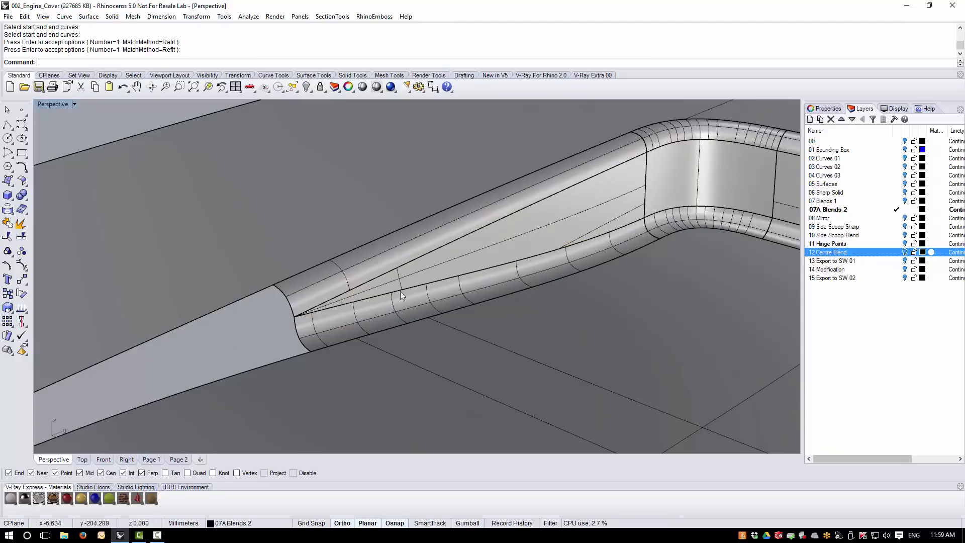
pyautogui.click(415, 273)
pyautogui.click(410, 283)
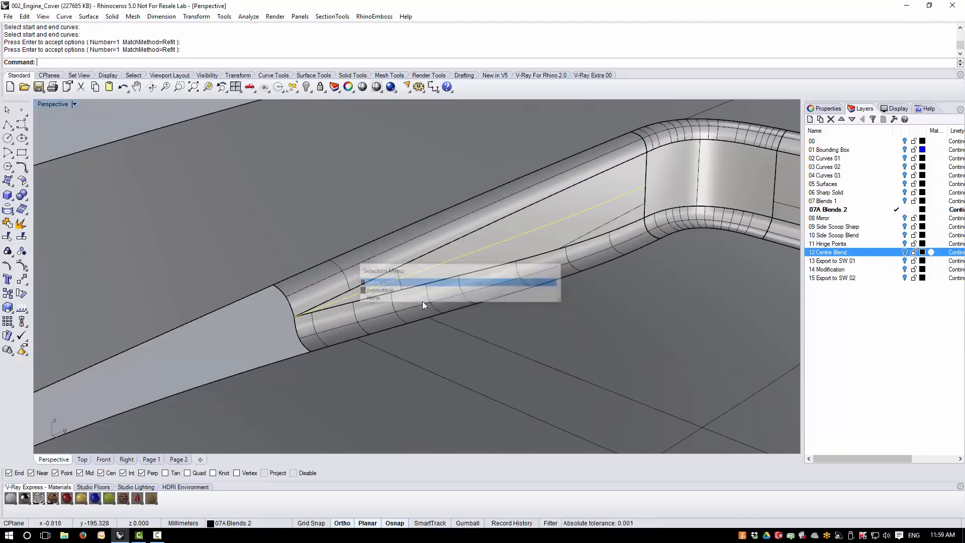
# Set up an adjustable curve blend with curvature continuity at both ends, from the left gap's isocurve to the tween curve.
pyautogui.moveTo(426, 305); pyautogui.dragTo(438, 259, button='right')
pyautogui.scroll(-1, 448, 267)
pyautogui.scroll(-3, 482, 254)
pyautogui.click(303, 166)
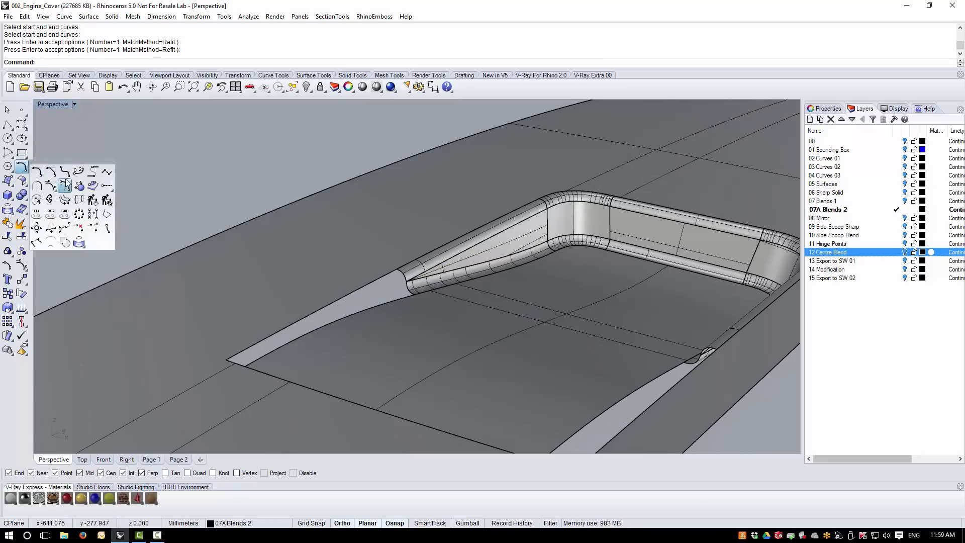
pyautogui.click(23, 168)
pyautogui.click(230, 367)
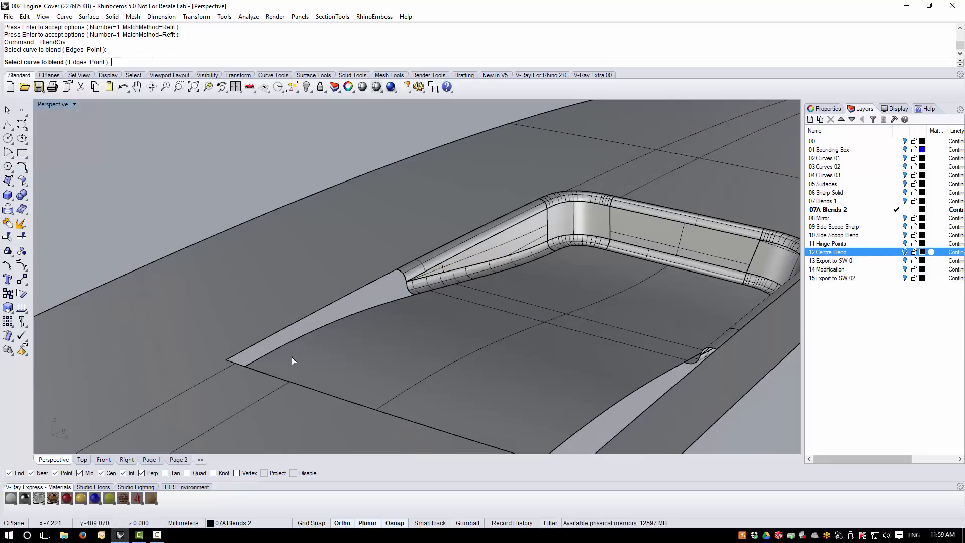
pyautogui.click(436, 271)
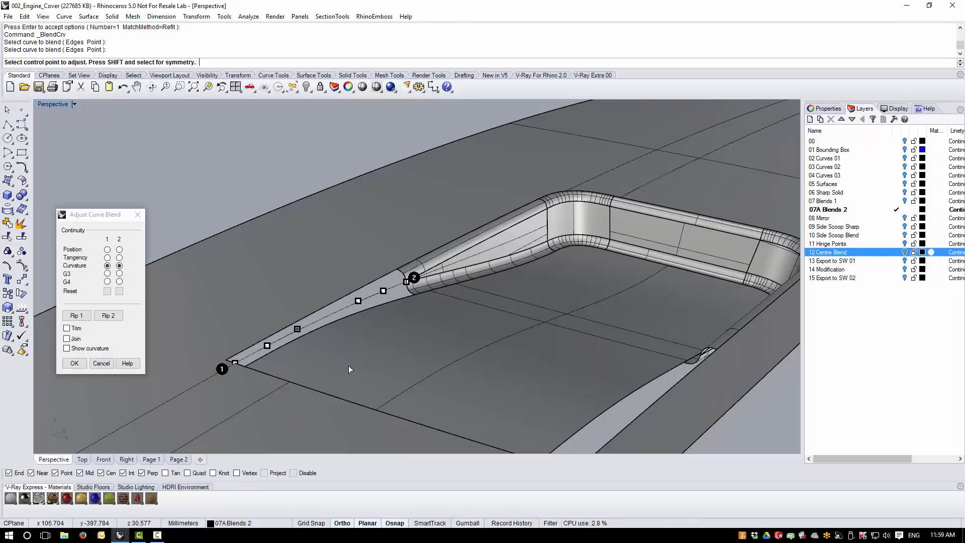
# Inspect the blend's shape and control points in the perspective and side views, and accept the blend curve.
pyautogui.moveTo(348, 366); pyautogui.dragTo(387, 333, button='right')
pyautogui.scroll(4, 366, 278)
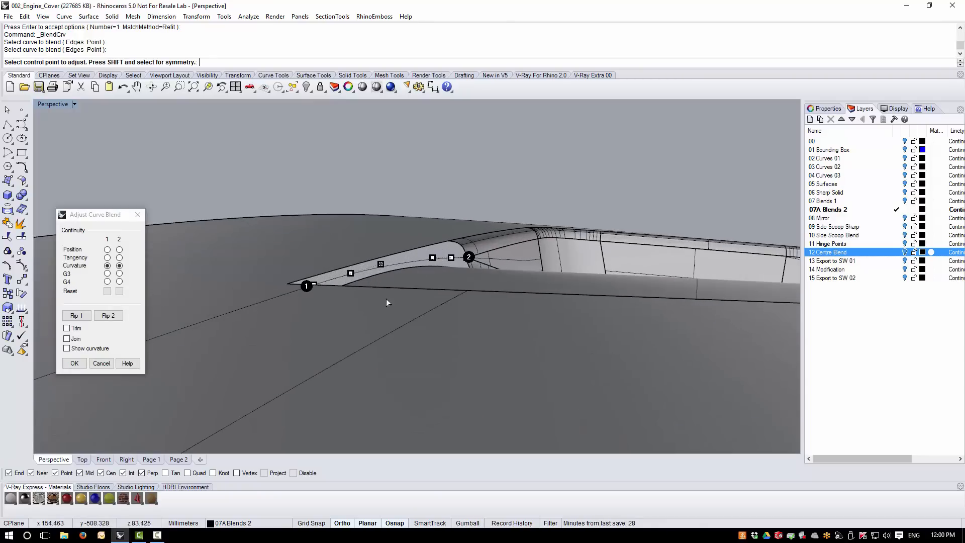
pyautogui.moveTo(386, 299); pyautogui.dragTo(363, 230, button='right')
pyautogui.scroll(-2, 337, 313)
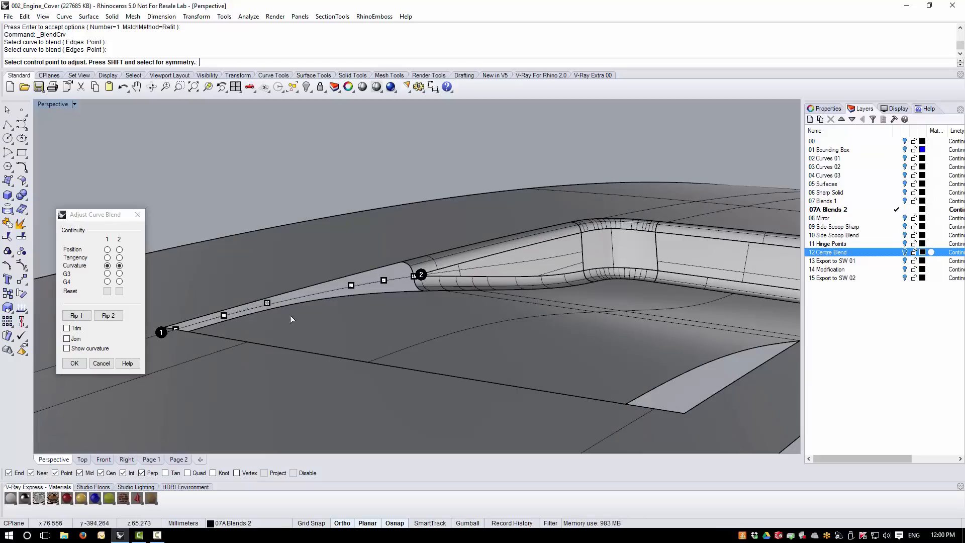
pyautogui.doubleClick(55, 104)
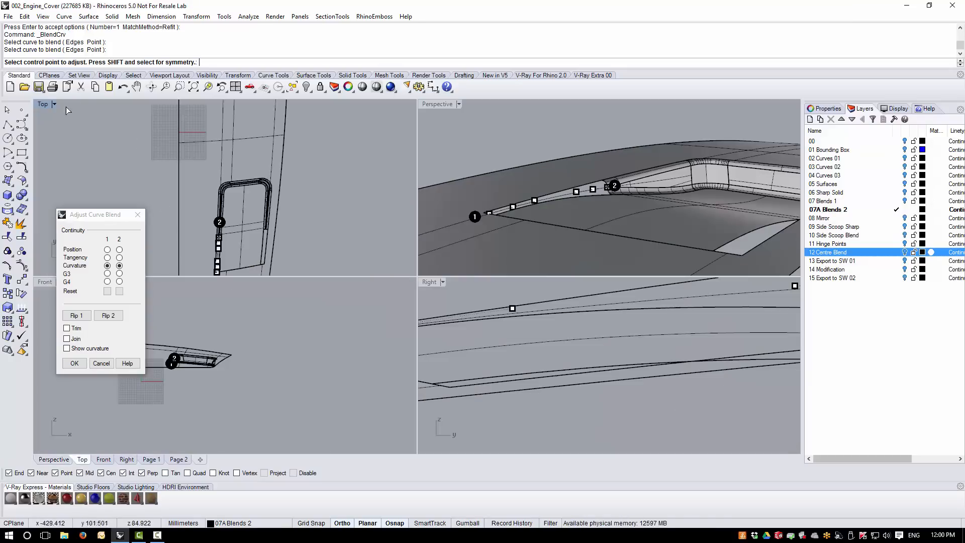
pyautogui.scroll(-7, 621, 358)
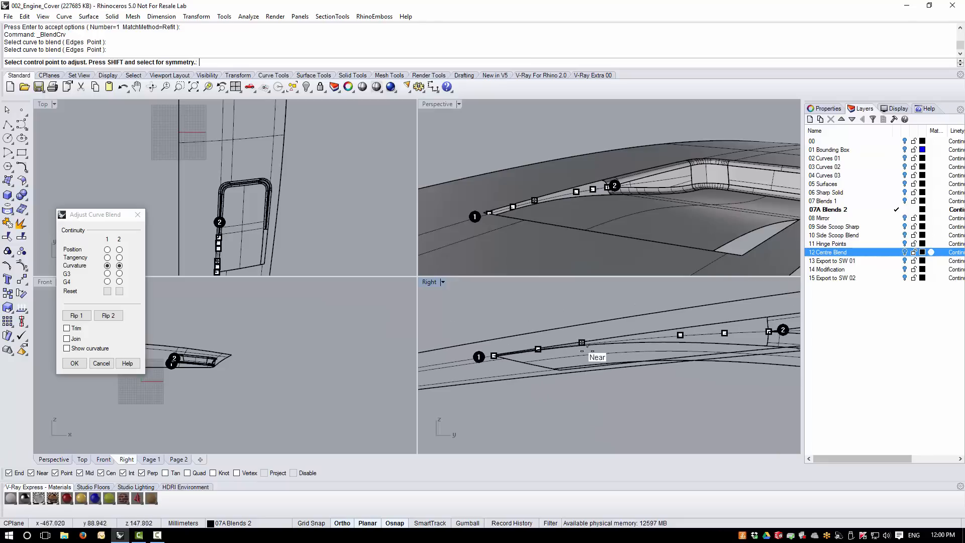
pyautogui.scroll(7, 543, 348)
pyautogui.scroll(8, 480, 351)
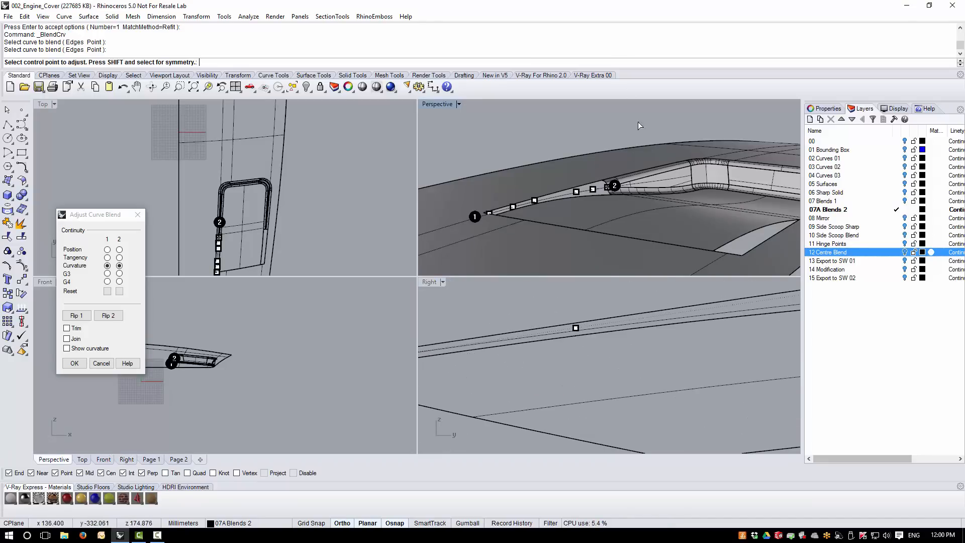
pyautogui.scroll(-3, 565, 129)
pyautogui.moveTo(570, 163); pyautogui.dragTo(637, 211, button='right')
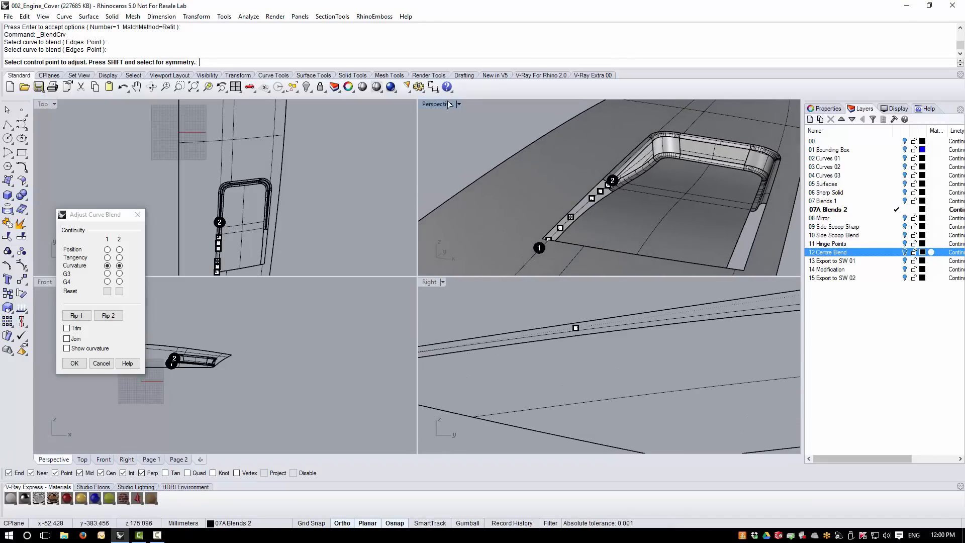
pyautogui.doubleClick(445, 107)
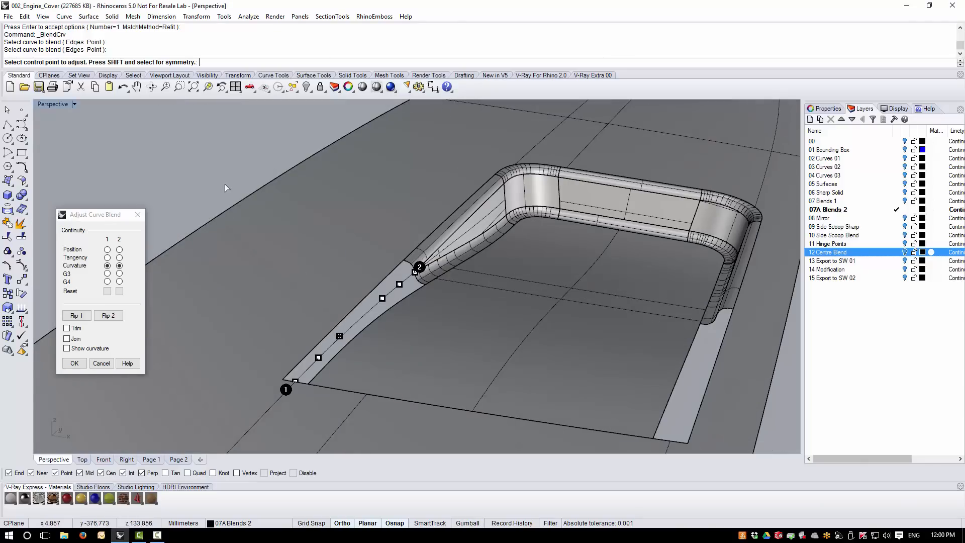
pyautogui.press('Return')
pyautogui.scroll(-5, 315, 318)
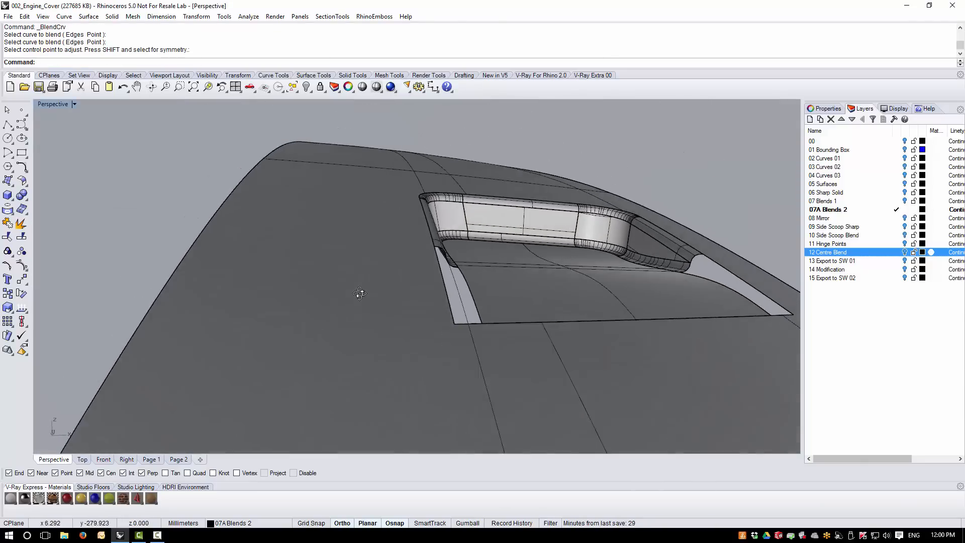
# Create one tween curve with the Refit match method between the lower and upper edges of the right tapering side wall.
pyautogui.scroll(4, 352, 294)
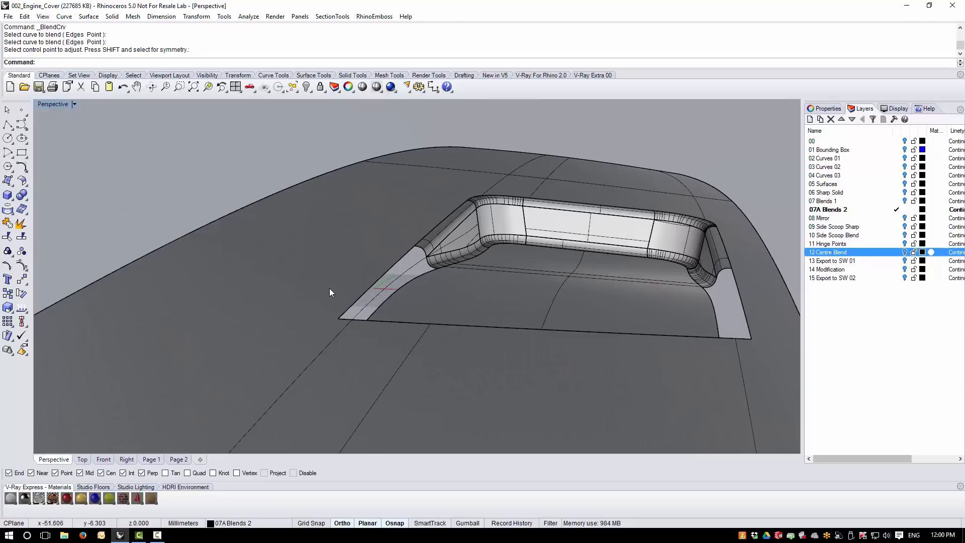
pyautogui.scroll(-1, 325, 291)
pyautogui.moveTo(323, 292); pyautogui.dragTo(411, 340, button='right')
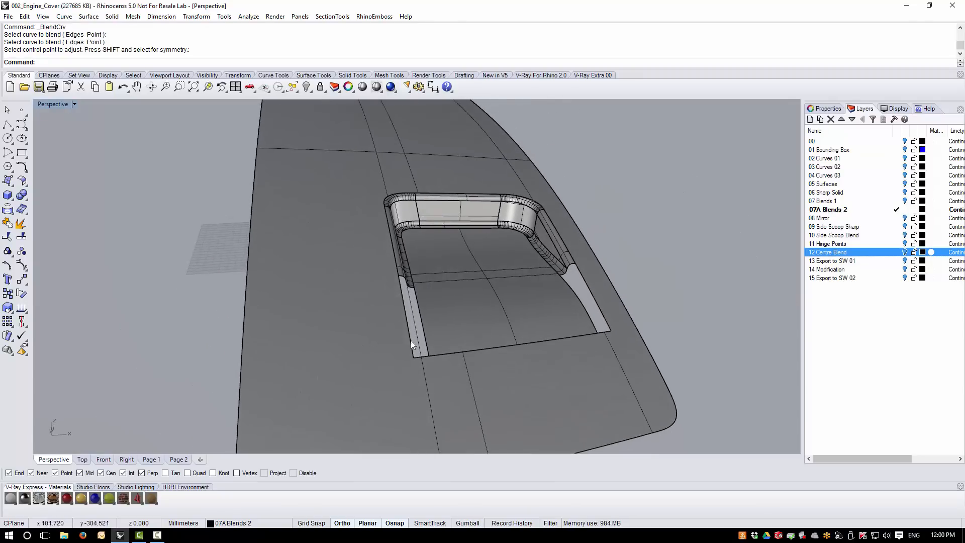
pyautogui.moveTo(539, 303); pyautogui.dragTo(605, 324, button='right')
pyautogui.scroll(3, 633, 305)
pyautogui.scroll(5, 436, 186)
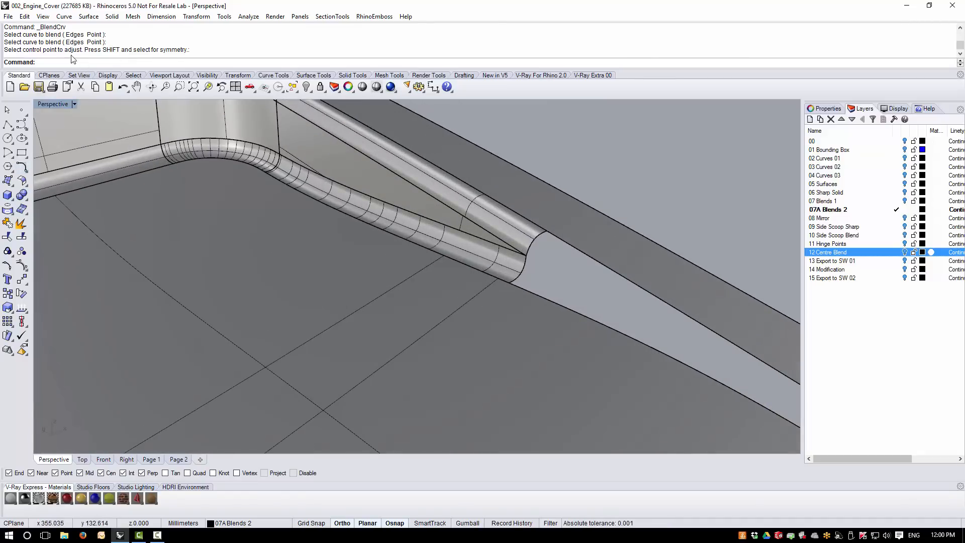
pyautogui.click(63, 17)
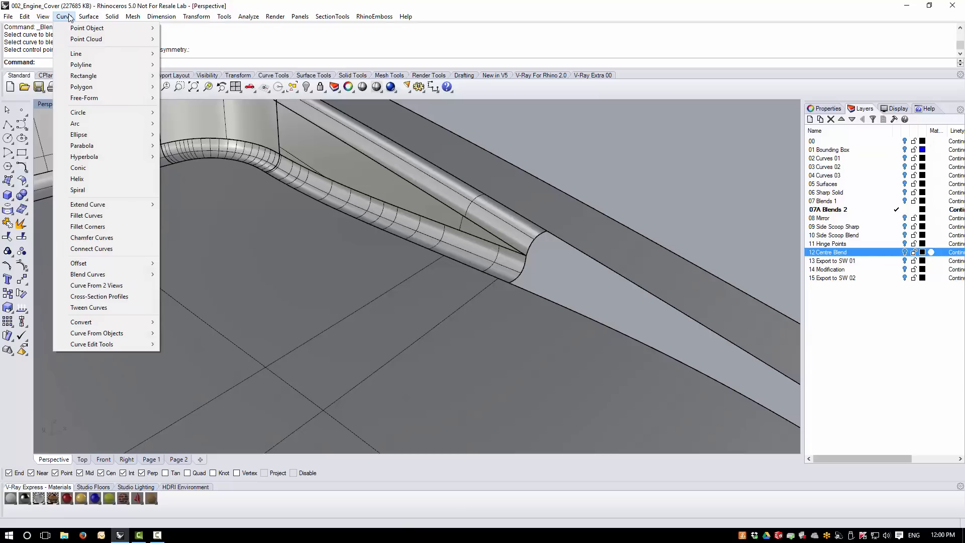
pyautogui.click(89, 308)
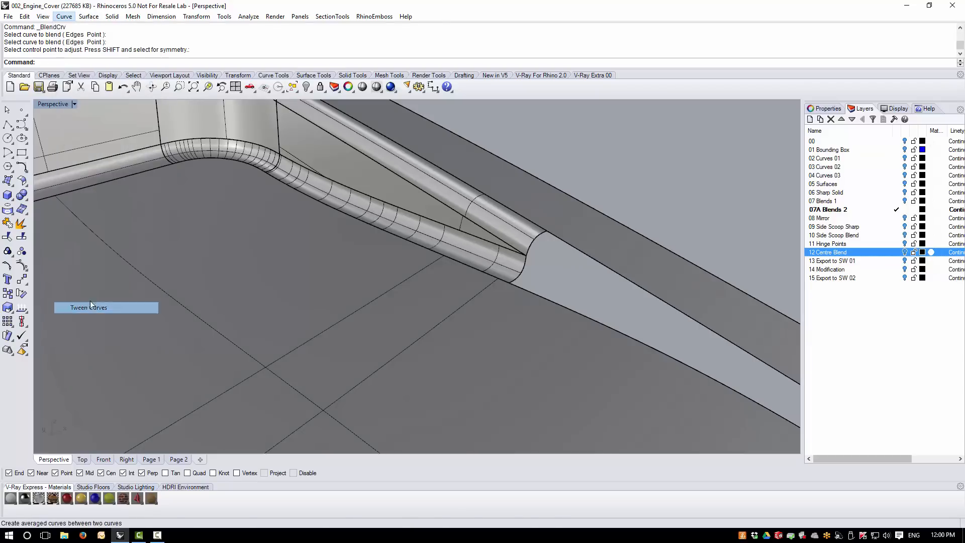
pyautogui.click(478, 236)
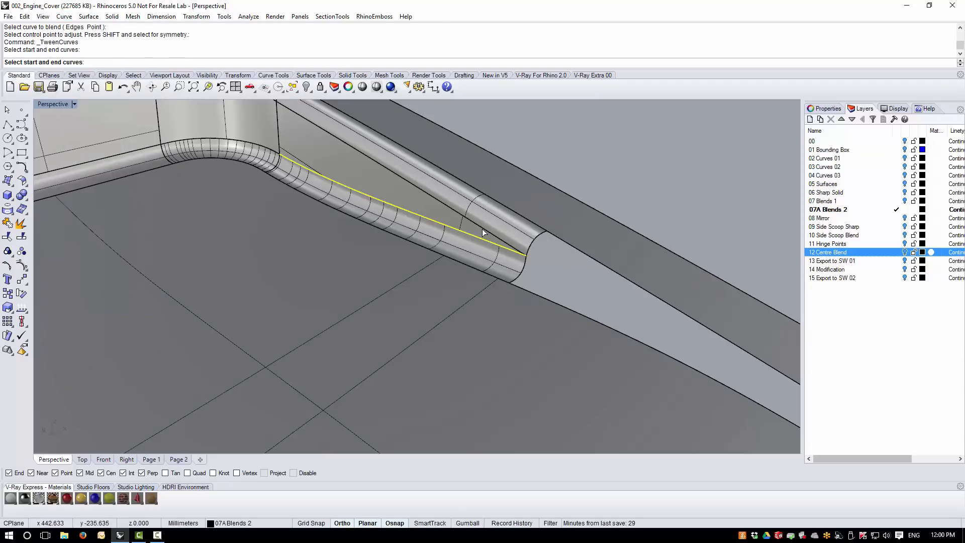
pyautogui.click(482, 228)
pyautogui.press('Return')
# Create an adjustable curve blend across the right gap from the tween curve to the cover's isocurve, with curvature continuity at both ends.
pyautogui.moveTo(327, 205); pyautogui.dragTo(378, 261, button='right')
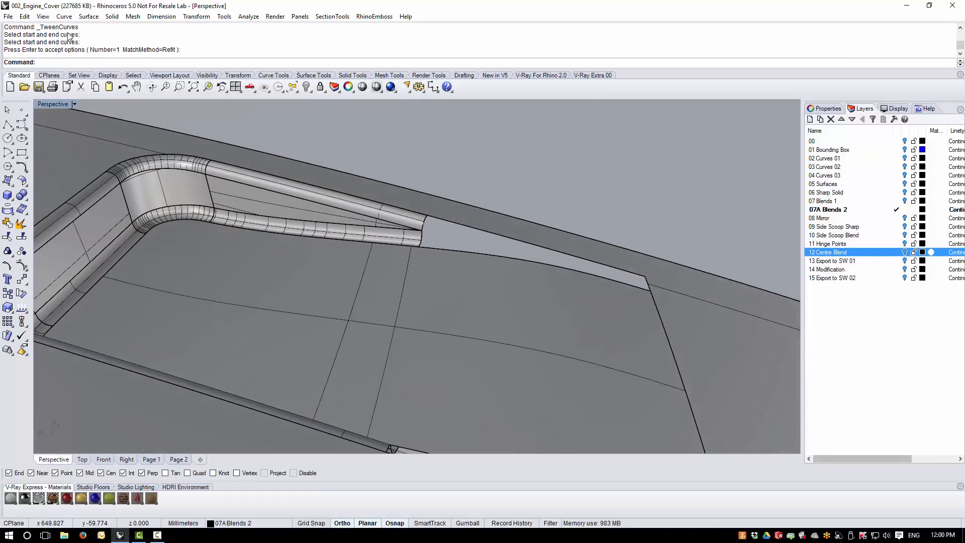
pyautogui.click(64, 17)
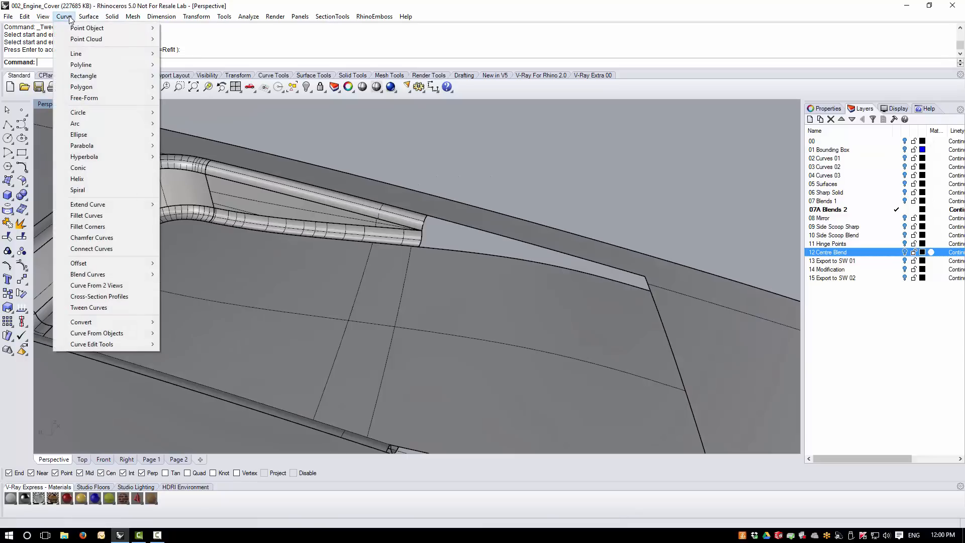
pyautogui.moveTo(101, 275)
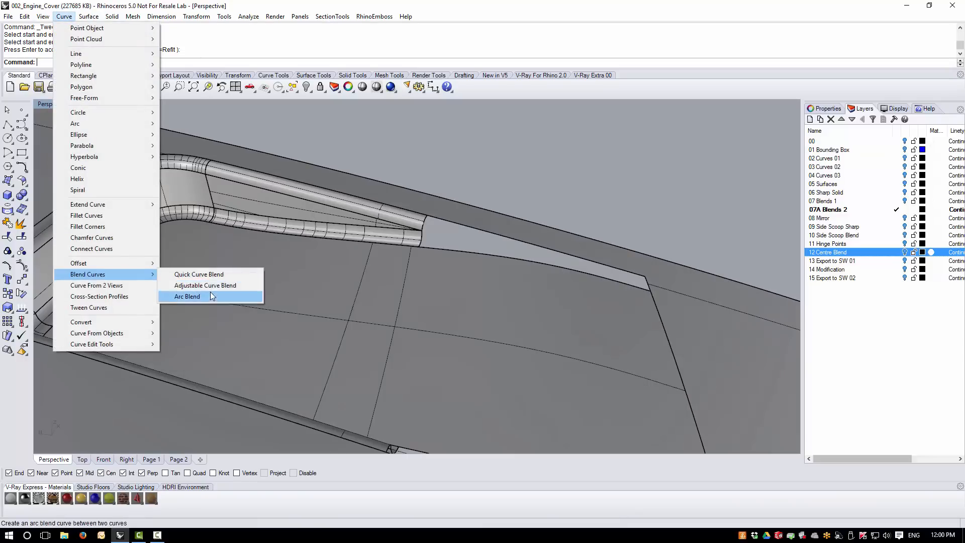
pyautogui.click(211, 286)
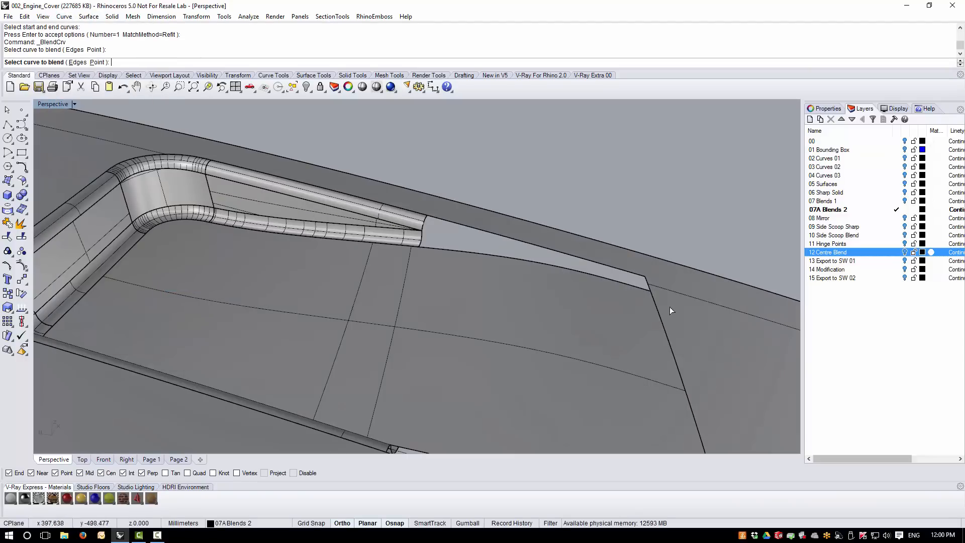
pyautogui.click(663, 286)
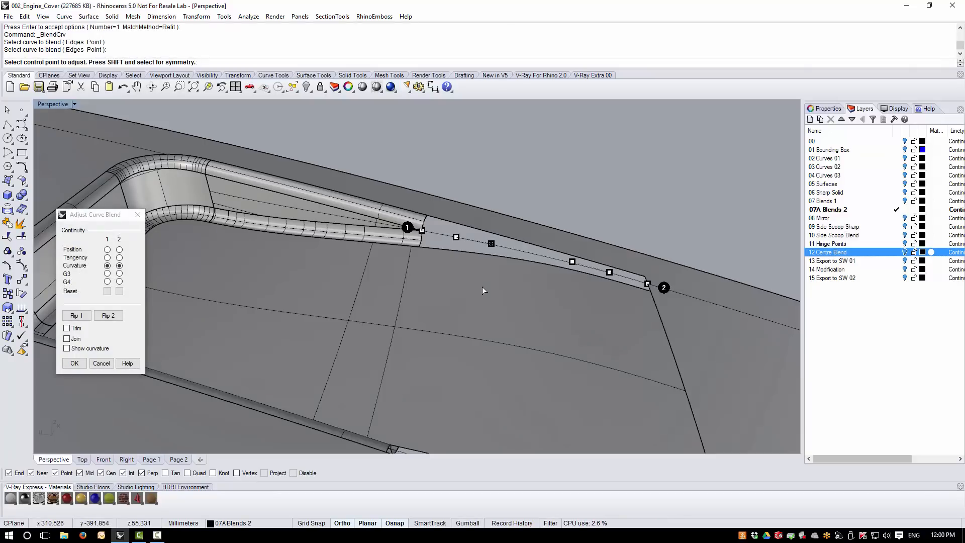
pyautogui.moveTo(481, 290); pyautogui.dragTo(434, 275, button='right')
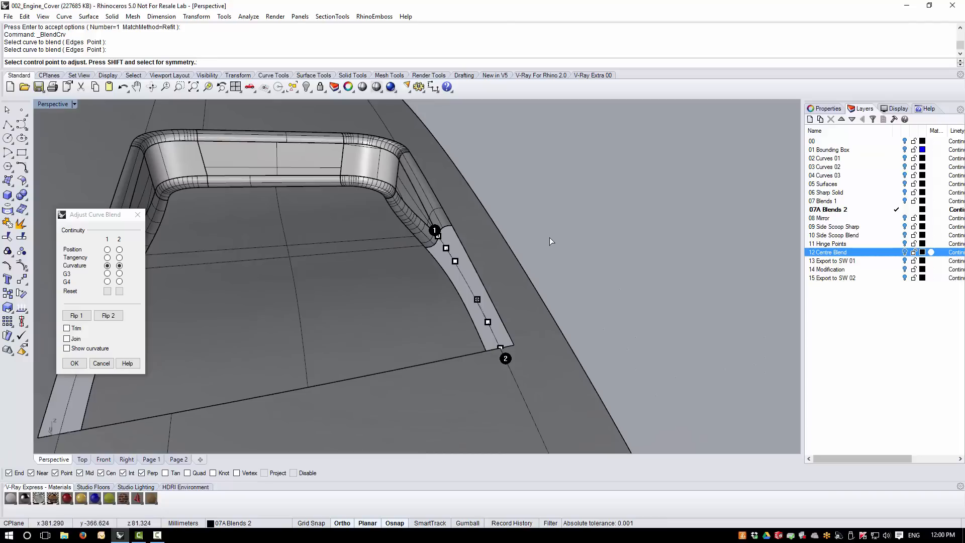
pyautogui.rightClick(550, 238)
# Fill the left gap's upper half with a two-rail sweep between its outer edge and the blend curve, using both end sections and curvature continuity at rail A.
pyautogui.moveTo(550, 237); pyautogui.dragTo(559, 290, button='right')
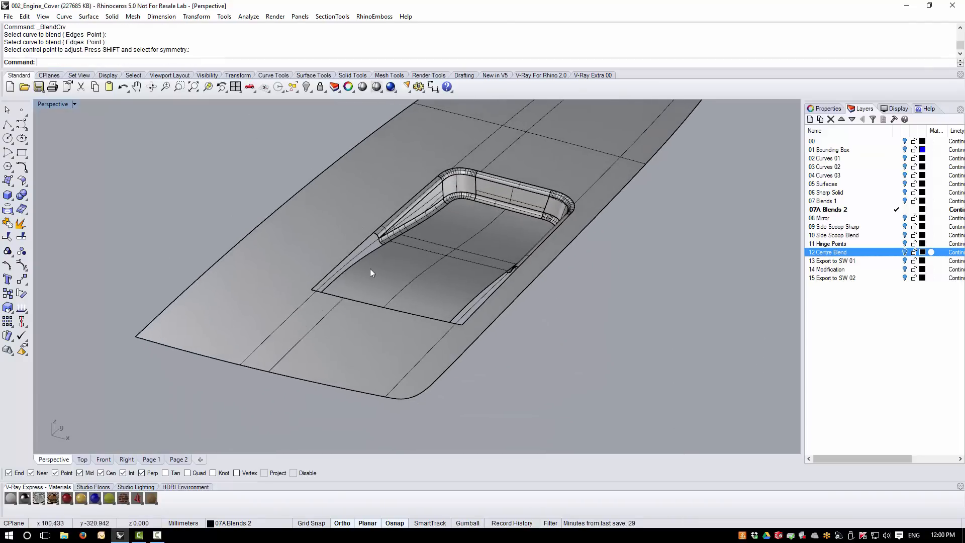
pyautogui.scroll(5, 370, 269)
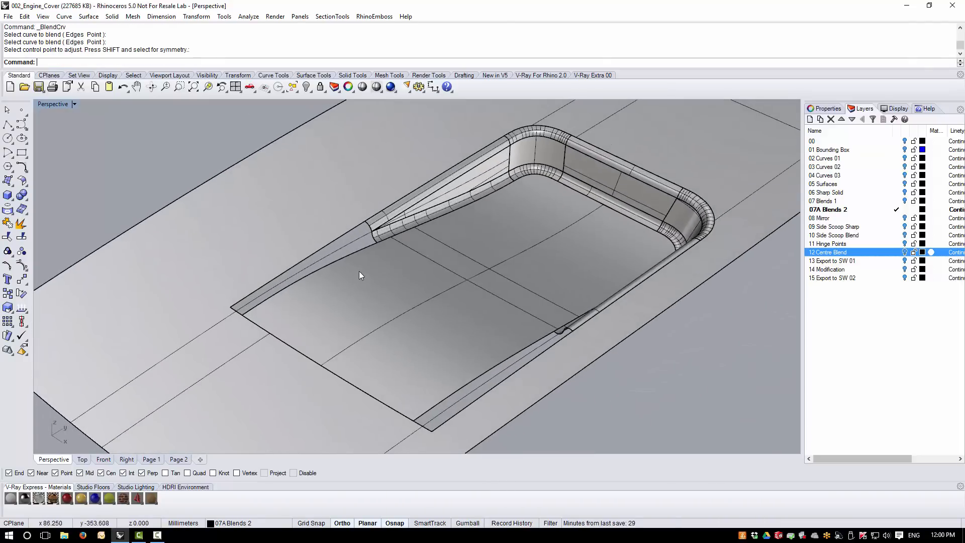
pyautogui.scroll(6, 358, 269)
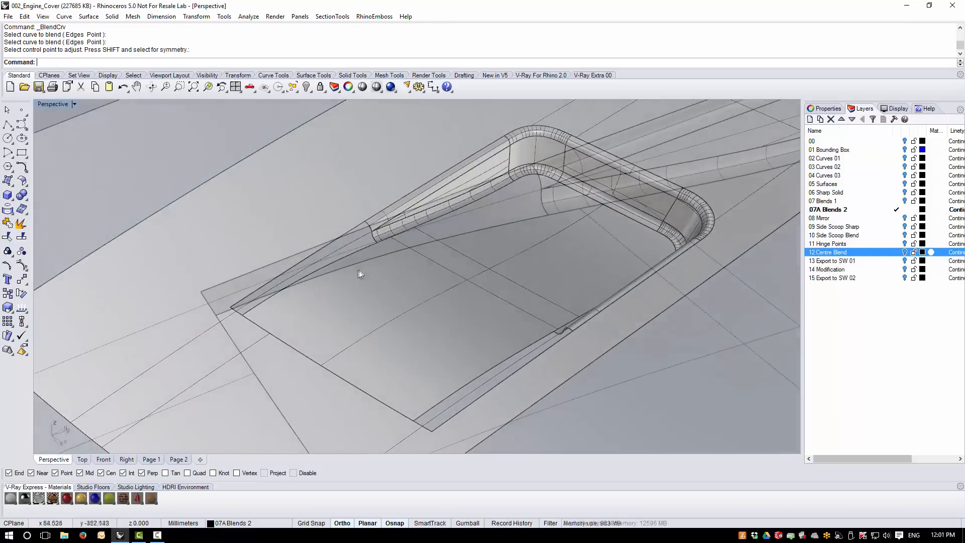
pyautogui.moveTo(322, 201); pyautogui.dragTo(328, 201, button='right')
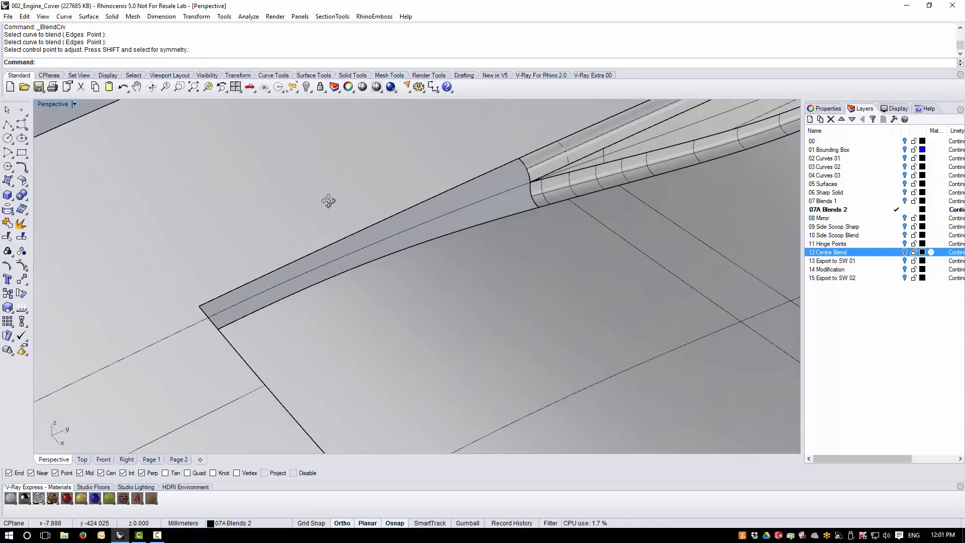
pyautogui.click(95, 17)
pyautogui.click(111, 61)
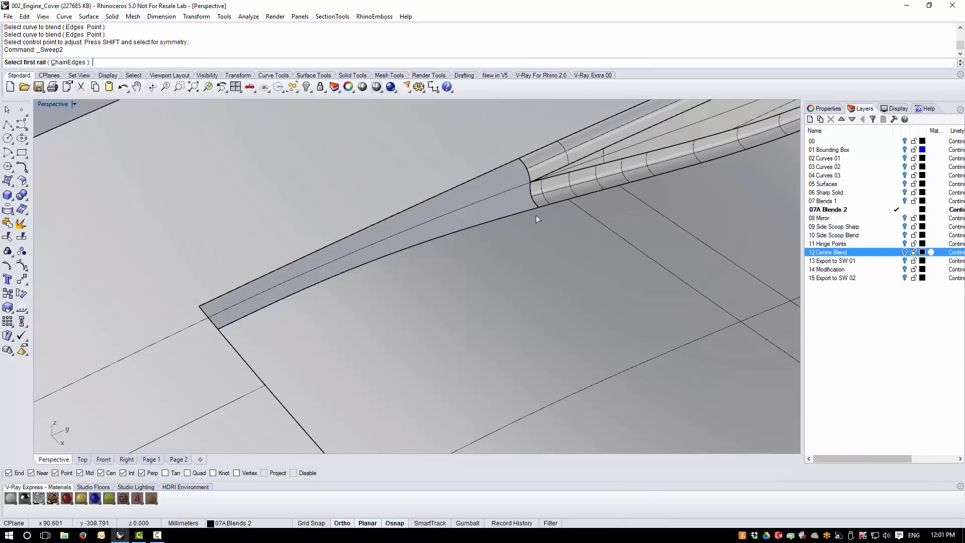
pyautogui.click(508, 167)
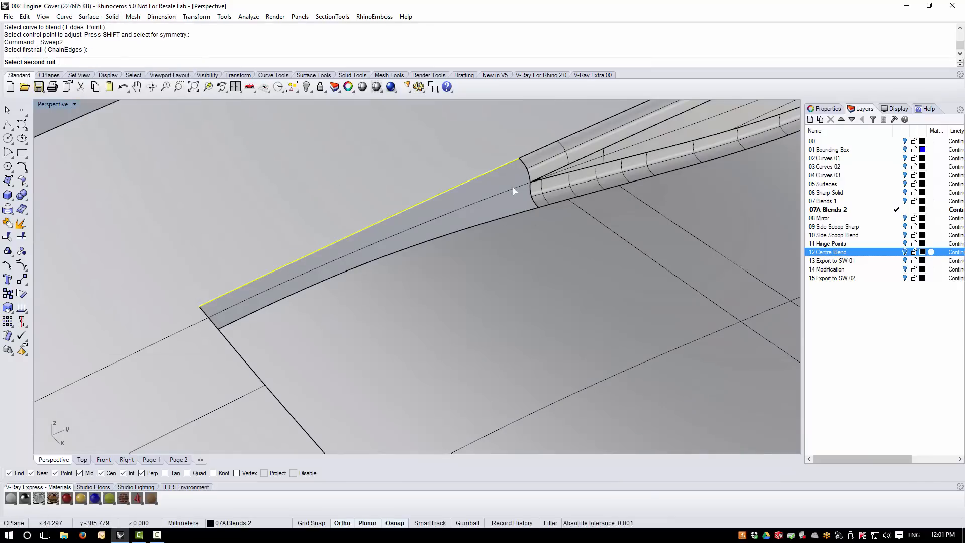
pyautogui.click(513, 187)
pyautogui.click(528, 176)
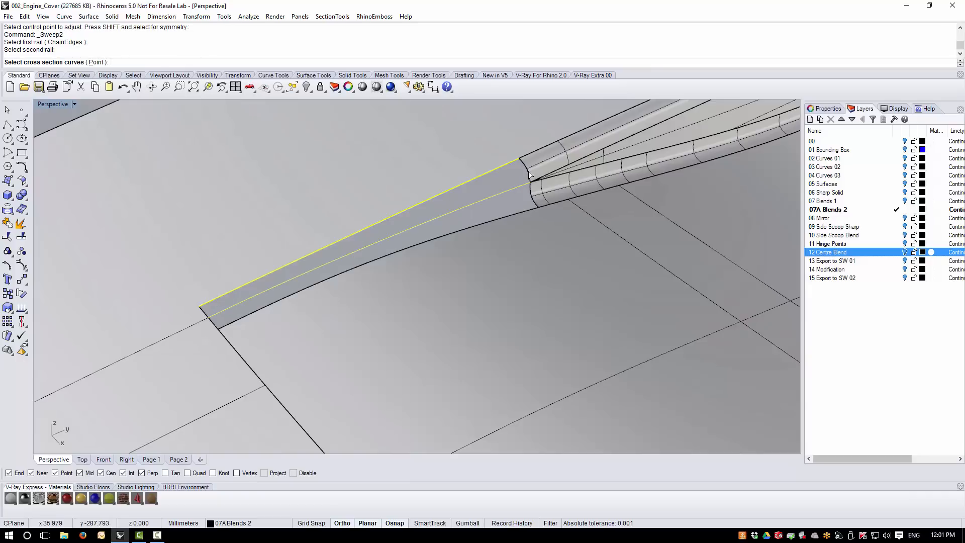
pyautogui.click(203, 315)
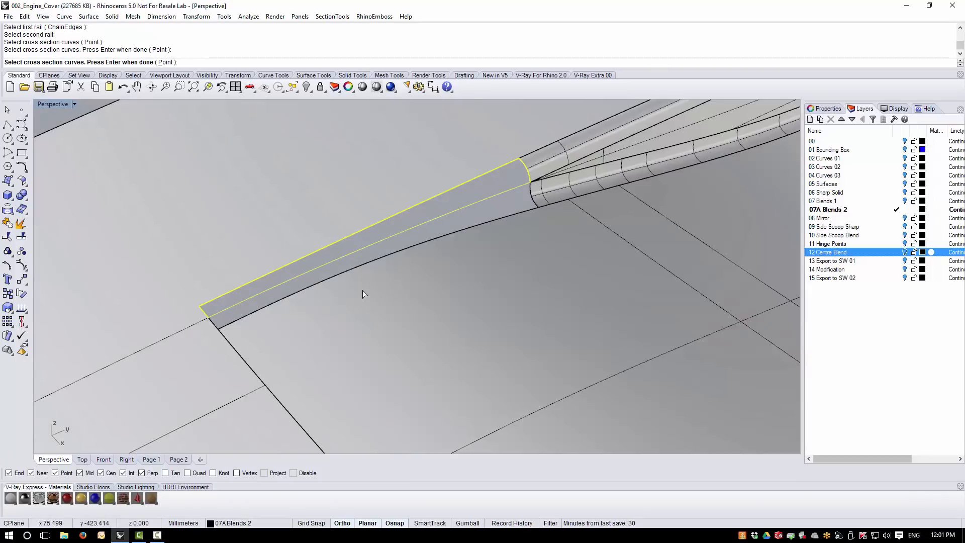
pyautogui.press('Return')
pyautogui.click(682, 370)
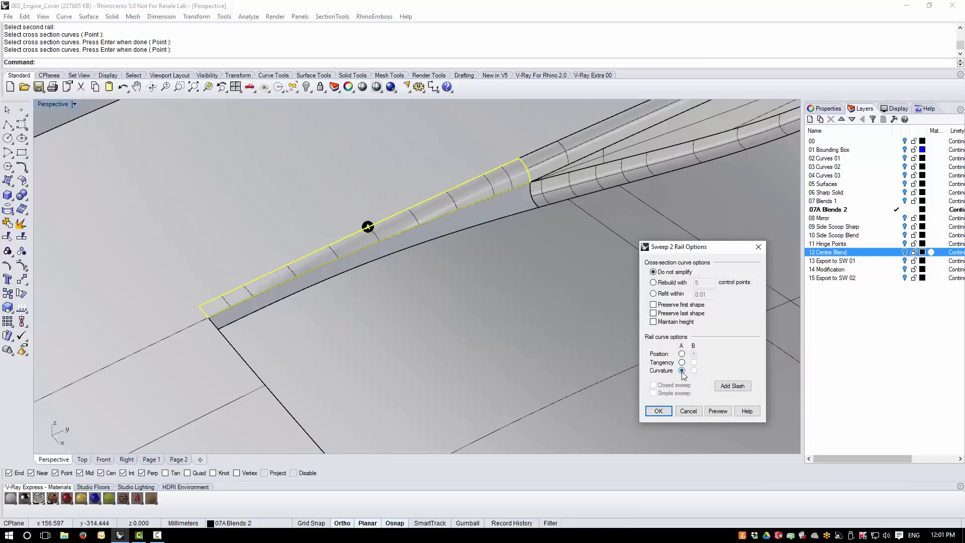
pyautogui.click(659, 411)
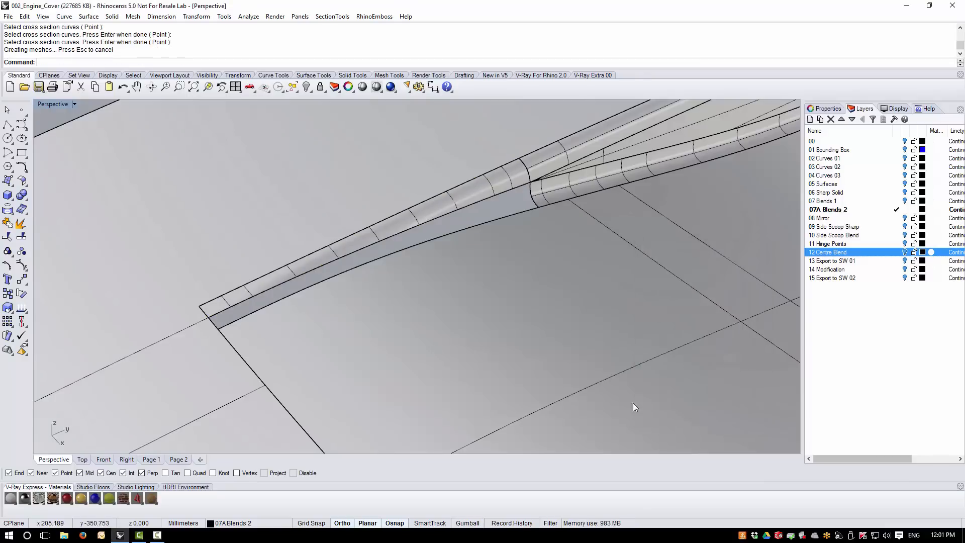
# Select all the visible geometry for a surface analysis of the new sweep and its neighbouring surfaces.
pyautogui.moveTo(632, 403); pyautogui.dragTo(378, 311, button='right')
pyautogui.scroll(-2, 377, 308)
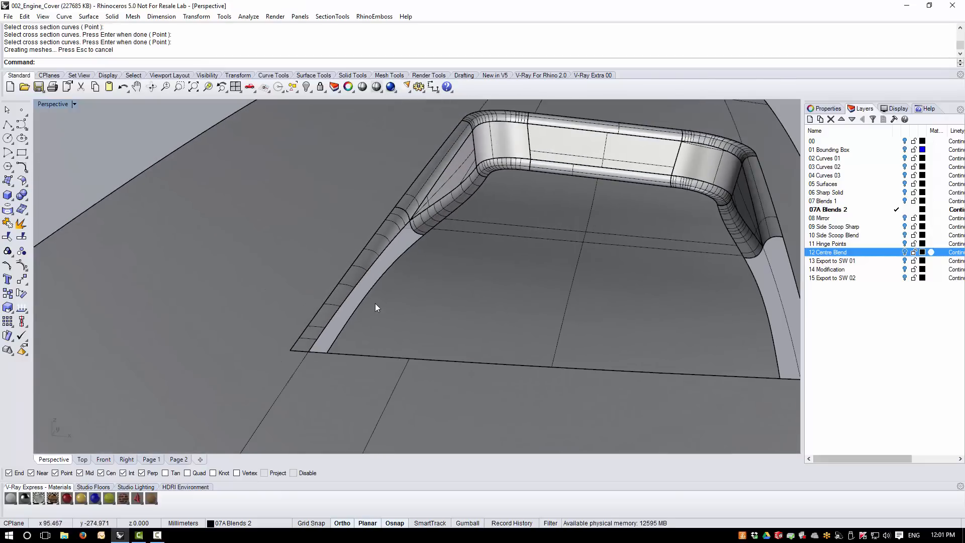
pyautogui.hotkey('ctrl', 'a')
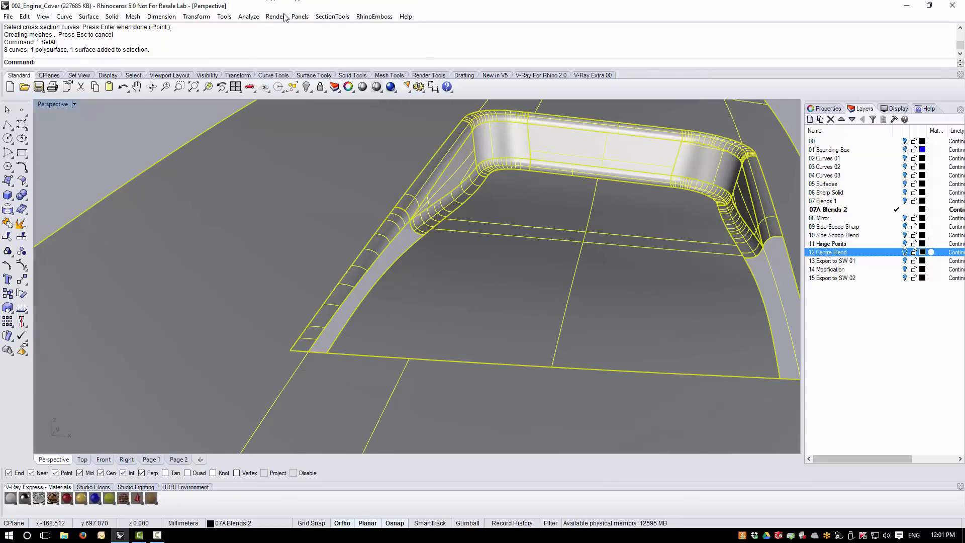
pyautogui.click(248, 17)
pyautogui.moveTo(271, 50)
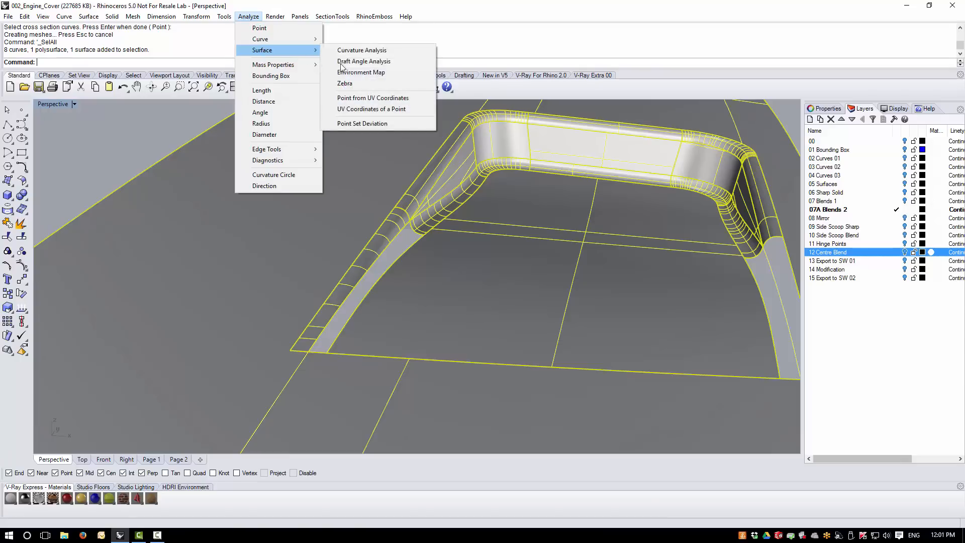
# Inspect the reflections across the scoop's blend surfaces with an environment map, and close the analysis.
pyautogui.click(347, 71)
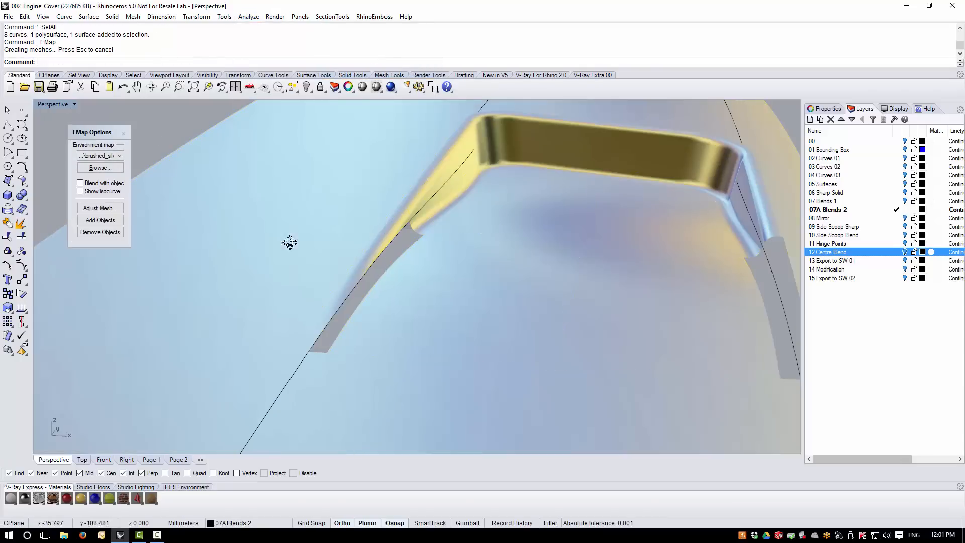
pyautogui.moveTo(289, 242); pyautogui.dragTo(196, 215, button='right')
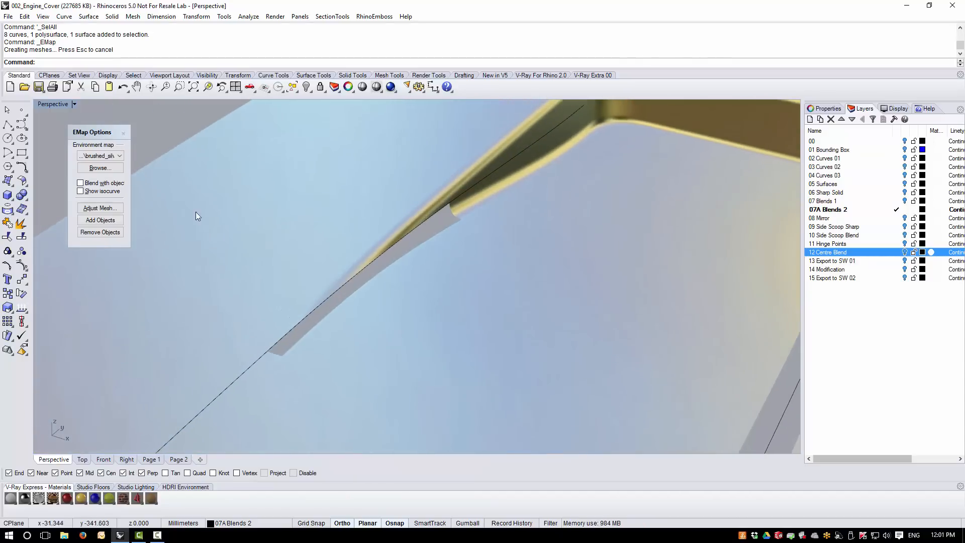
pyautogui.click(127, 134)
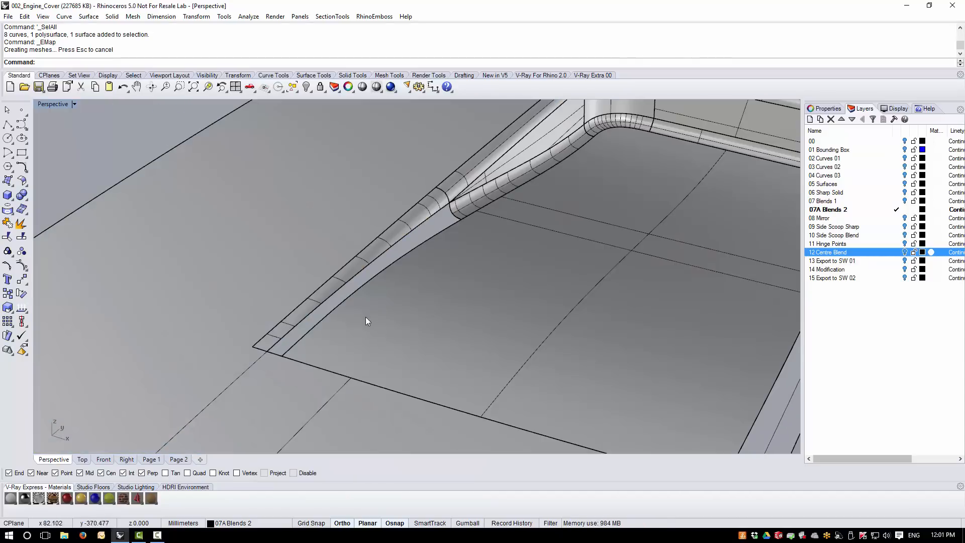
# Run a zebra analysis on the cover polysurface and blend, and examine stripe continuity around the front tip of the scoop's side blend.
pyautogui.click(339, 230)
pyautogui.click(370, 263)
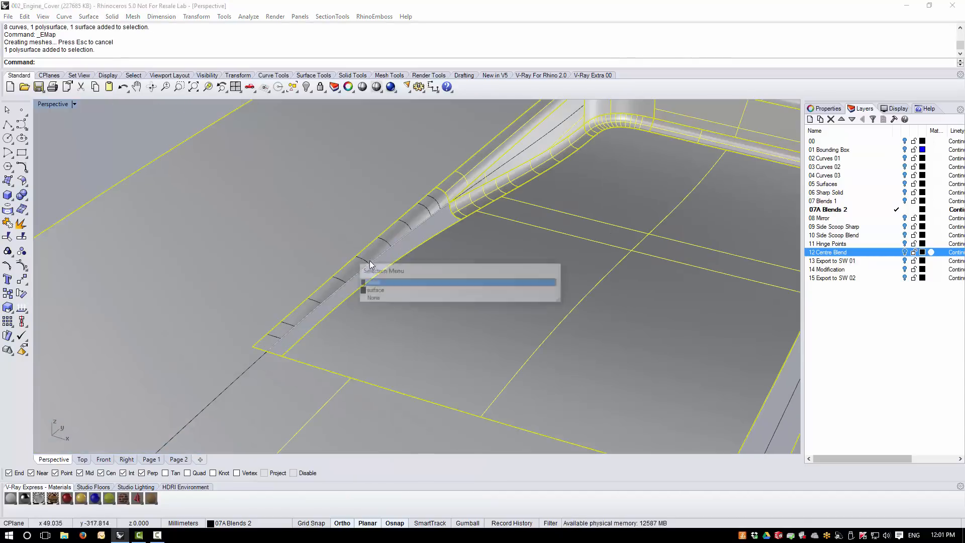
pyautogui.click(374, 298)
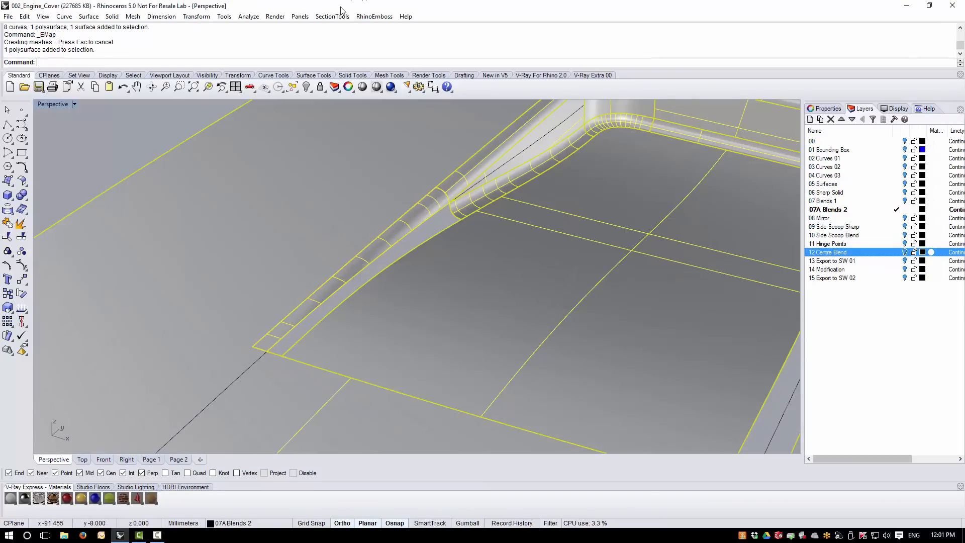
pyautogui.click(252, 17)
pyautogui.moveTo(281, 50)
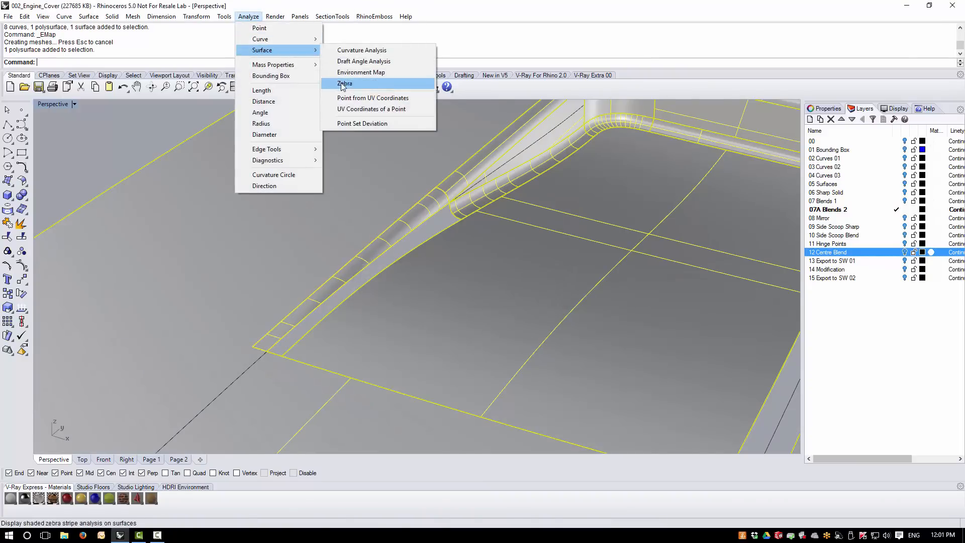
pyautogui.click(342, 84)
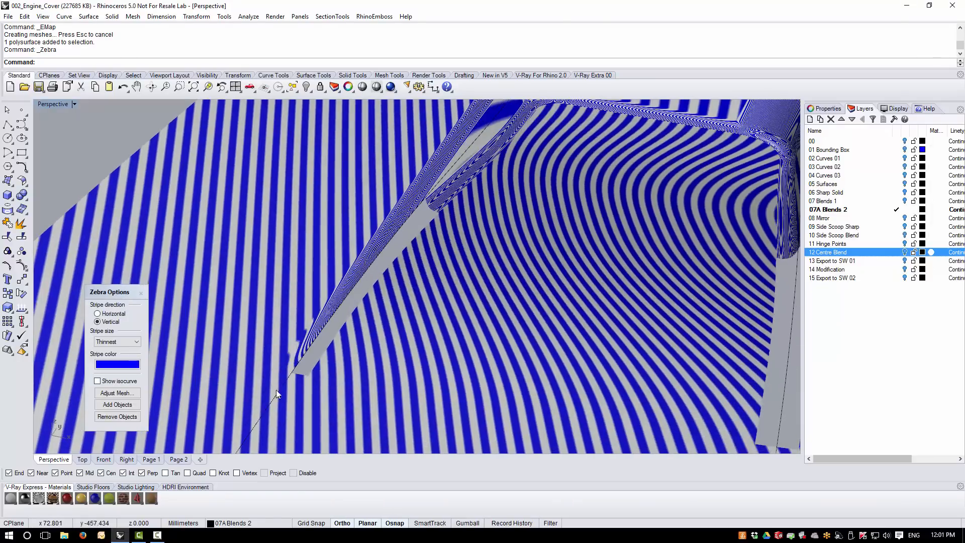
pyautogui.scroll(6, 279, 374)
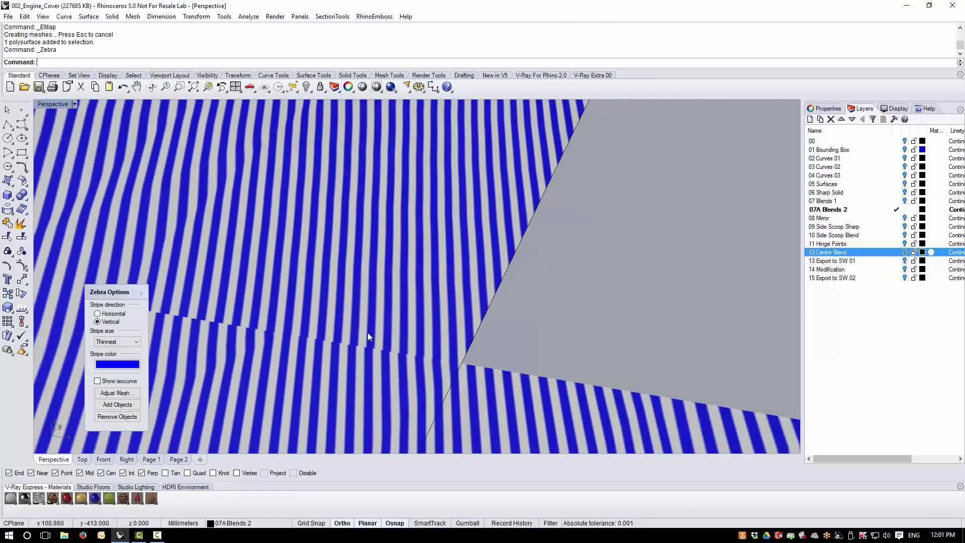
pyautogui.scroll(-8, 347, 347)
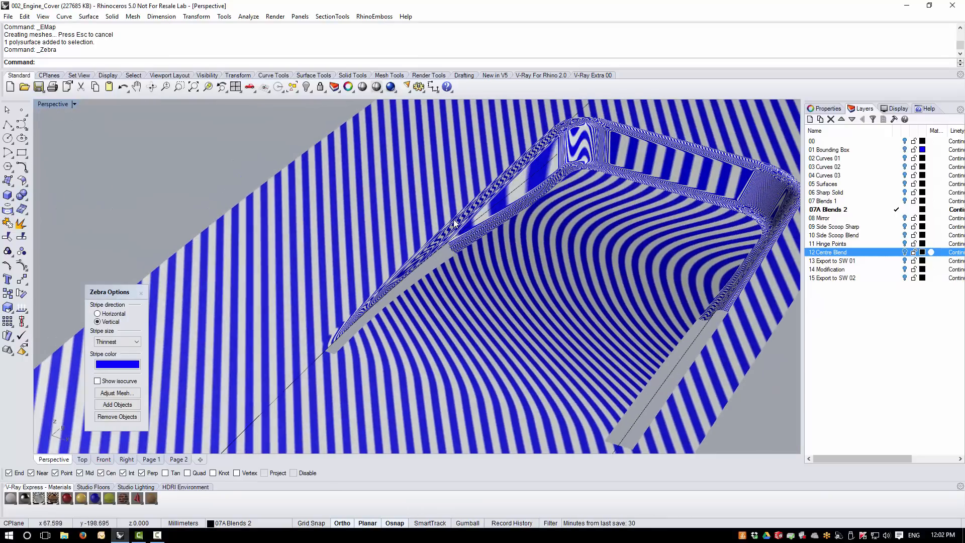
pyautogui.scroll(6, 447, 257)
pyautogui.scroll(2, 458, 259)
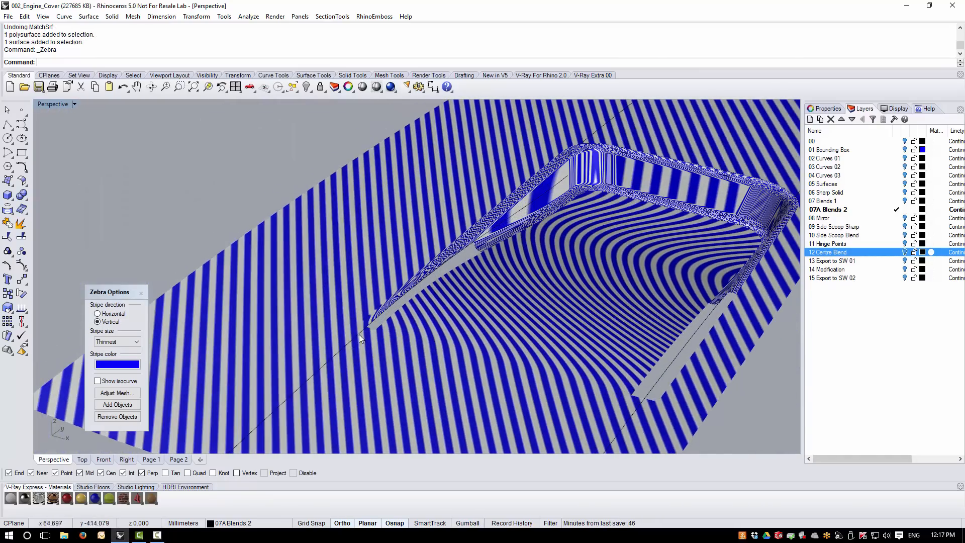
pyautogui.scroll(3, 359, 334)
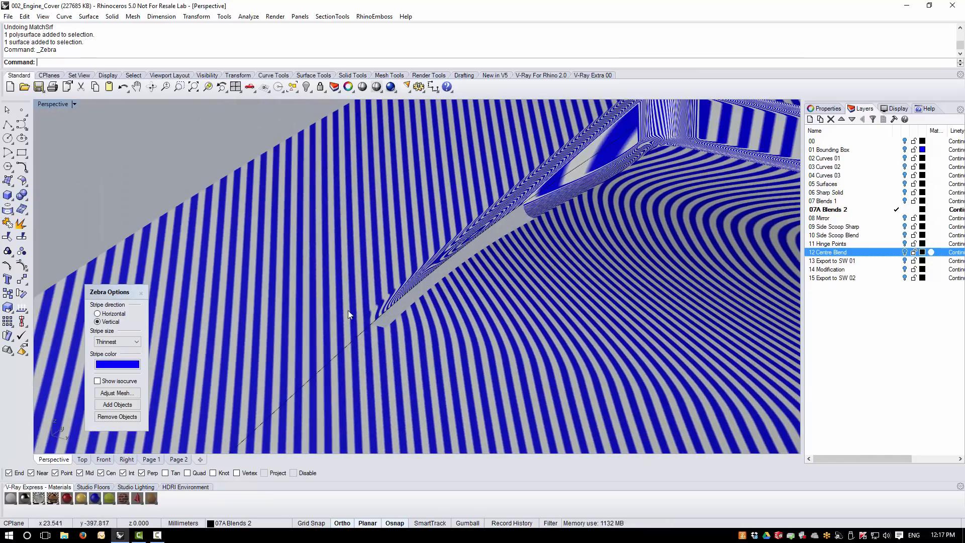
# Join the tapered side blend surface to the main cover polysurface.
pyautogui.click(385, 306)
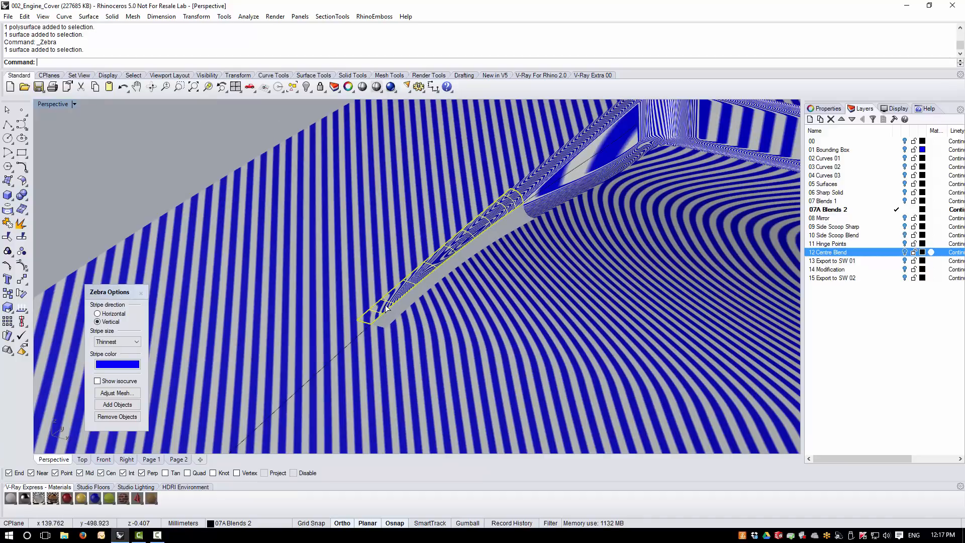
pyautogui.keyDown('shift'); pyautogui.click(354, 299); pyautogui.keyUp('shift')
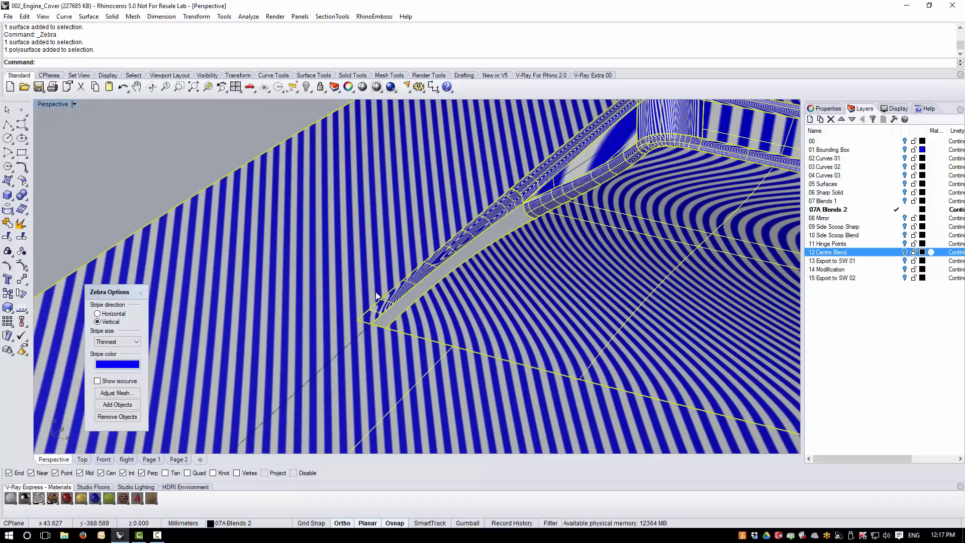
pyautogui.click(8, 223)
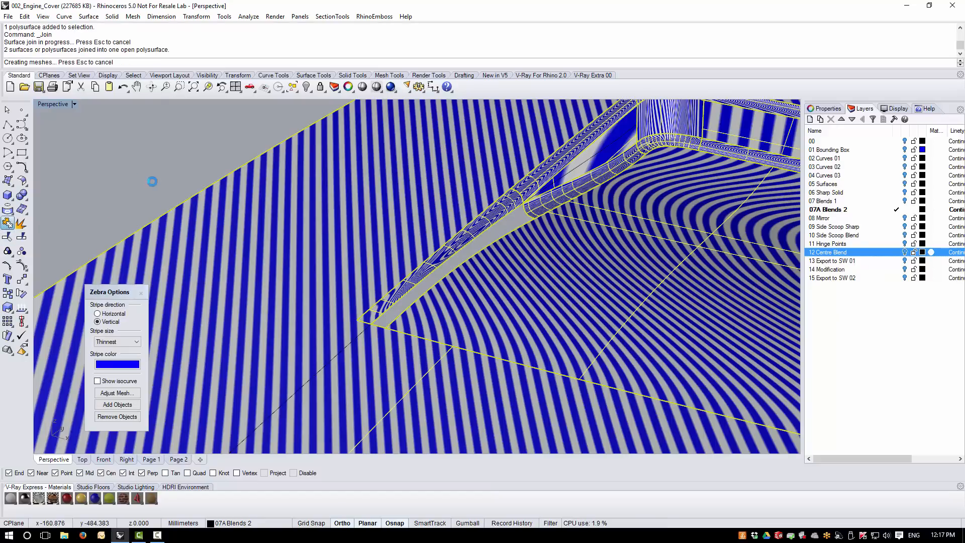
# Examine the zebra stripes across the joined blend's front tip, and close the zebra analysis.
pyautogui.scroll(6, 396, 316)
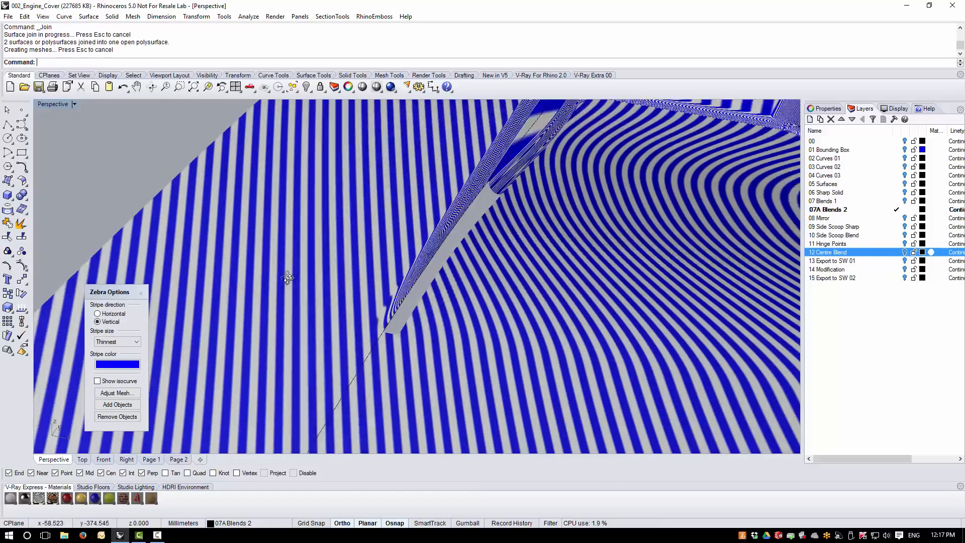
pyautogui.scroll(5, 436, 291)
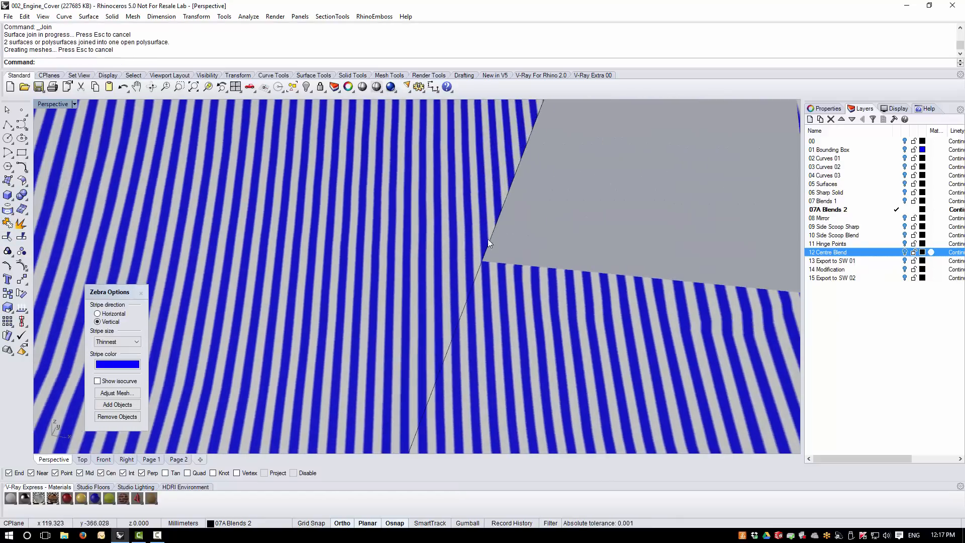
pyautogui.moveTo(506, 275); pyautogui.dragTo(249, 197, button='right')
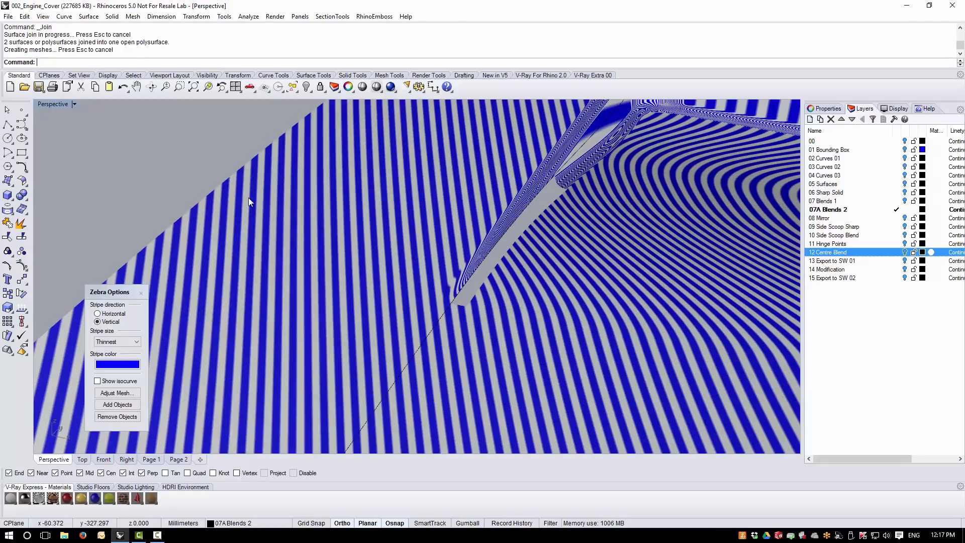
pyautogui.click(141, 294)
# Check the joined cover polysurface for naked edges with the edge analysis, and close it.
pyautogui.moveTo(195, 273)
pyautogui.mouseDown(button='right')
pyautogui.moveTo(298, 300)
pyautogui.moveTo(257, 296)
pyautogui.mouseUp(button='right')
pyautogui.scroll(5, 354, 237)
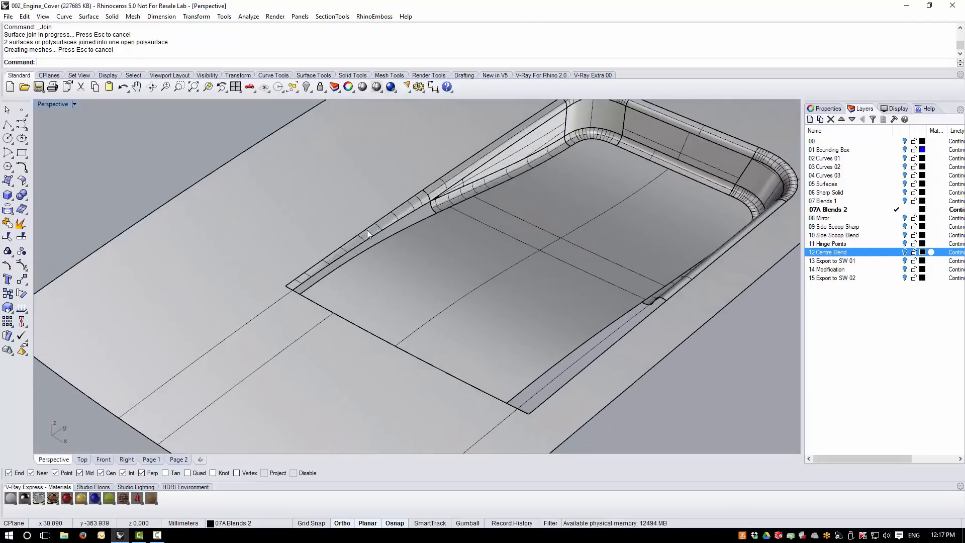
pyautogui.click(368, 233)
pyautogui.click(414, 289)
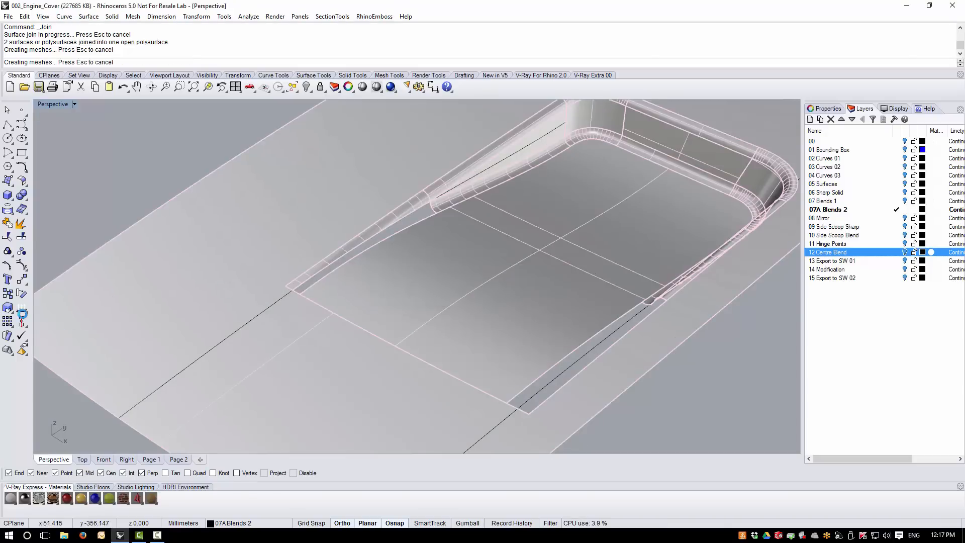
pyautogui.click(22, 307)
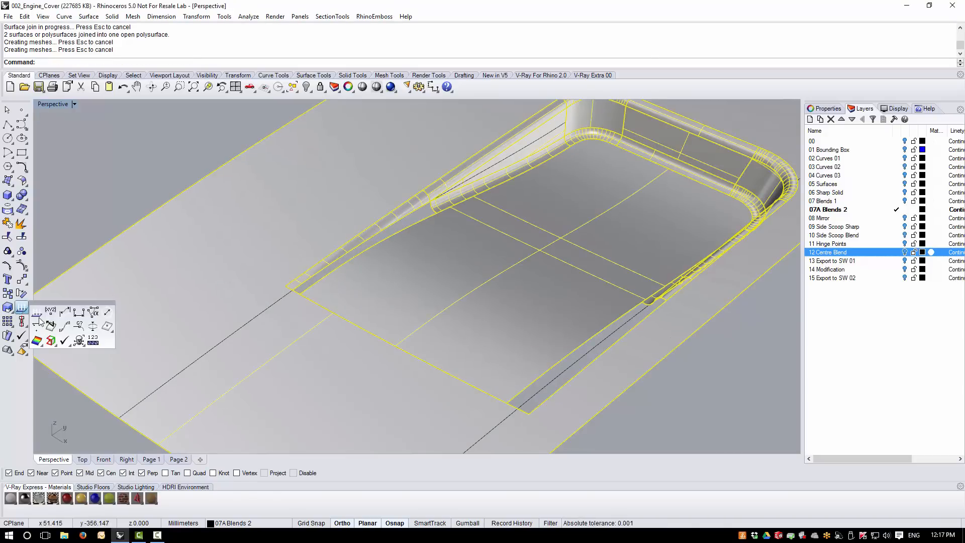
pyautogui.click(50, 343)
pyautogui.moveTo(309, 303); pyautogui.dragTo(347, 255, button='right')
pyautogui.click(213, 174)
# Fill the gap beside the side blend with a two-rail sweep between its long edges, using both end edges as sections and Curvature on both rails.
pyautogui.scroll(3, 323, 267)
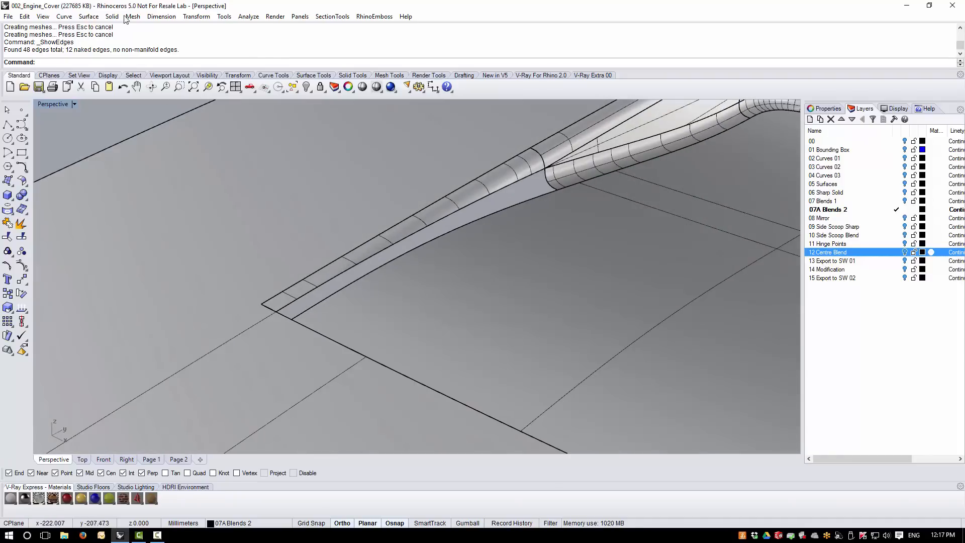
pyautogui.click(88, 16)
pyautogui.click(111, 61)
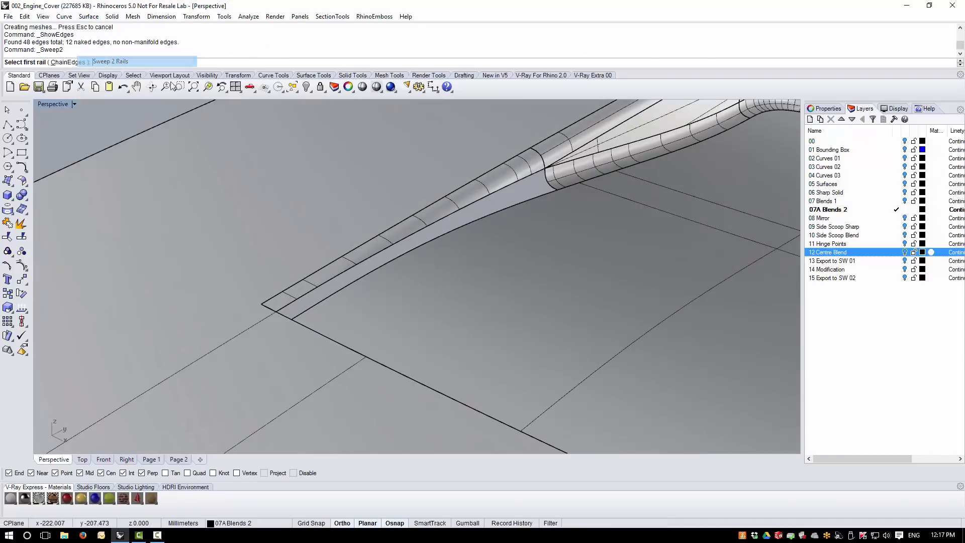
pyautogui.click(533, 176)
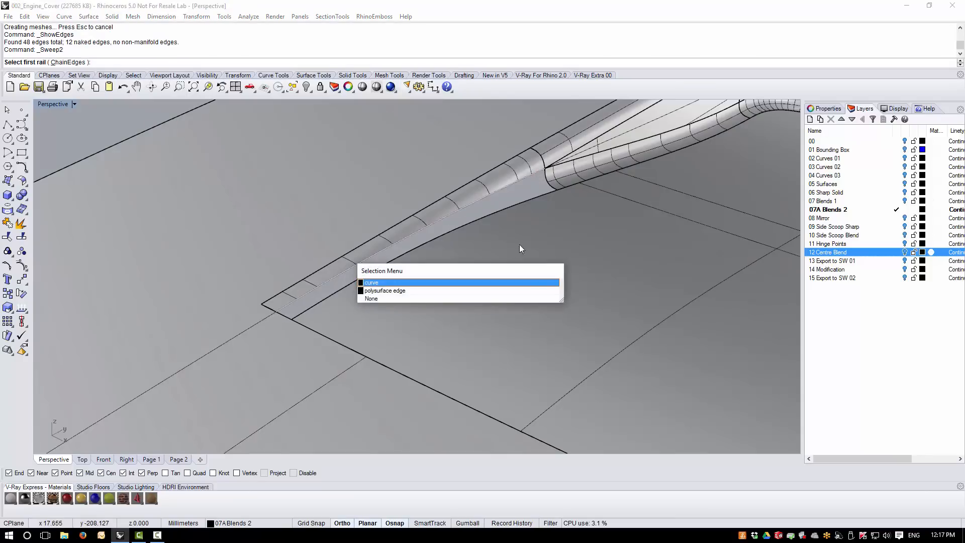
pyautogui.click(510, 296)
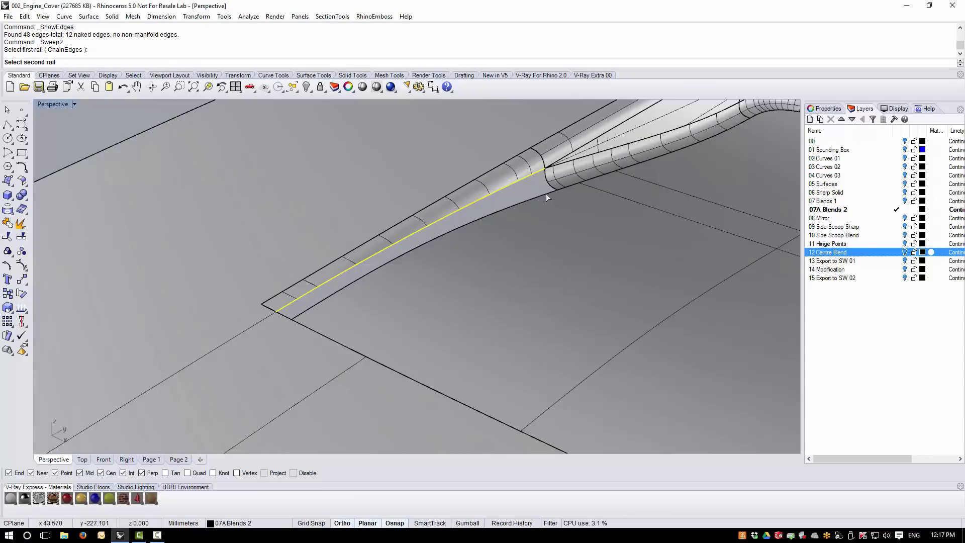
pyautogui.click(546, 194)
pyautogui.click(553, 189)
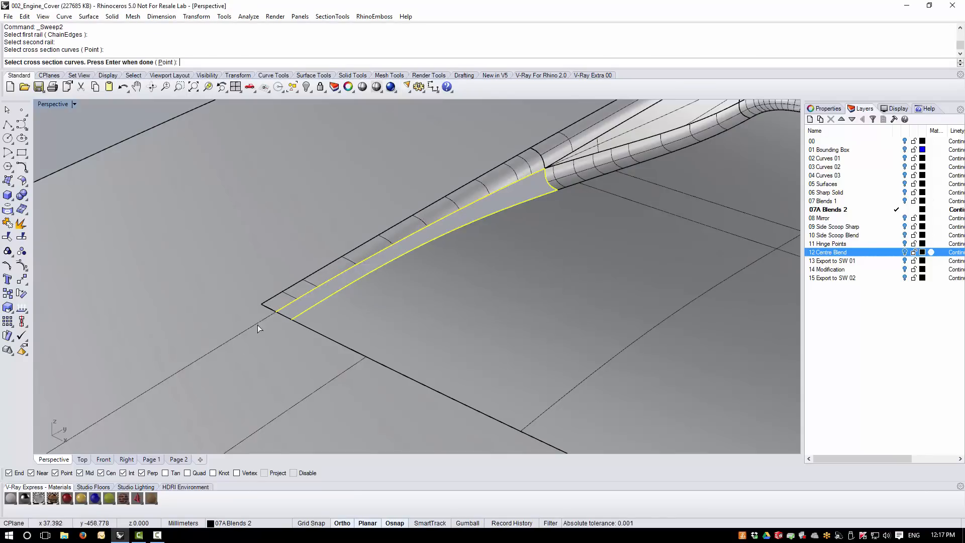
pyautogui.click(285, 322)
pyautogui.press('Return')
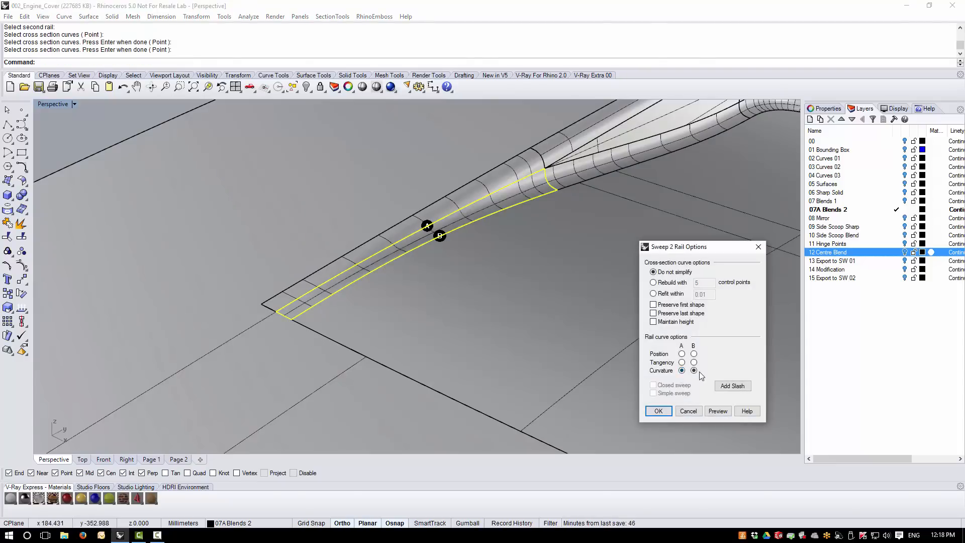
pyautogui.click(659, 412)
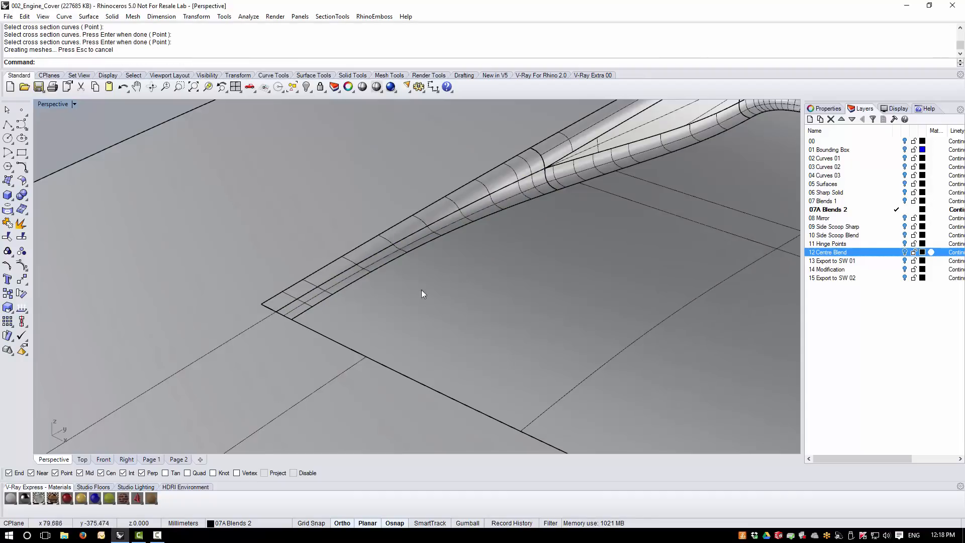
# Join all the surfaces and curves together, and check the result for naked edges.
pyautogui.hotkey('ctrl', 'a')
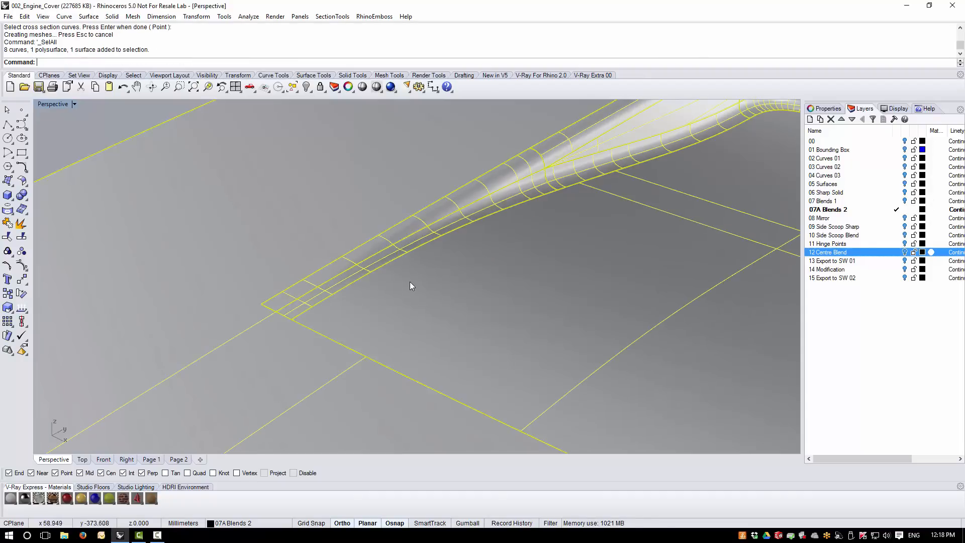
pyautogui.click(8, 224)
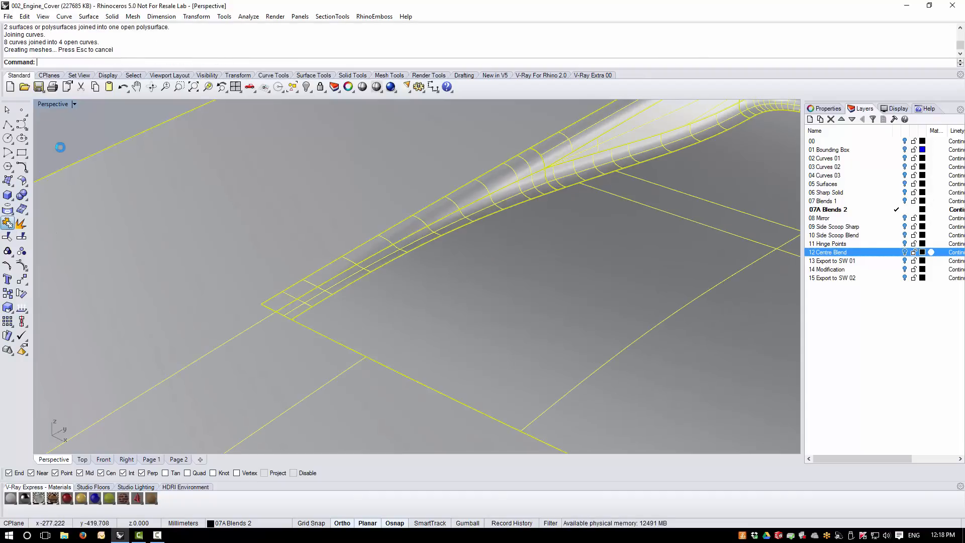
pyautogui.click(21, 309)
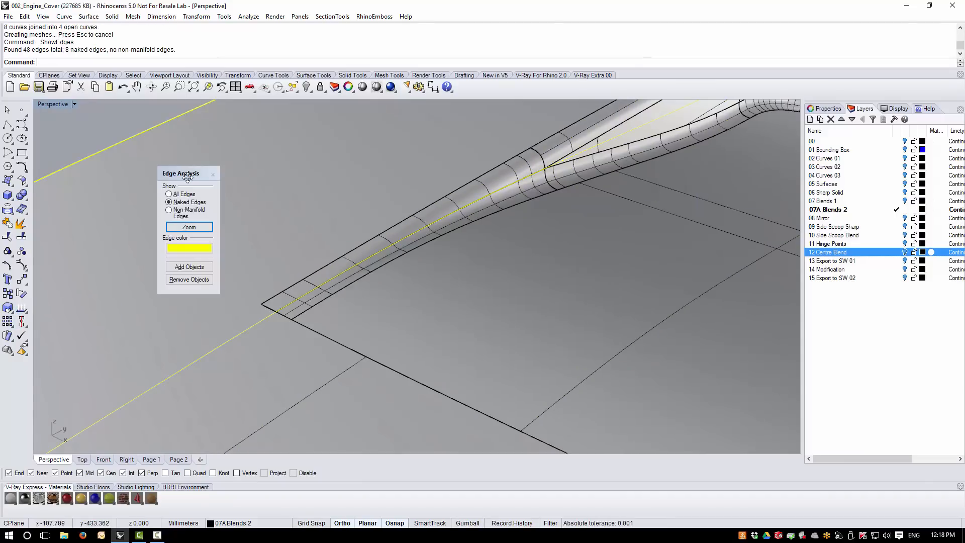
pyautogui.click(212, 174)
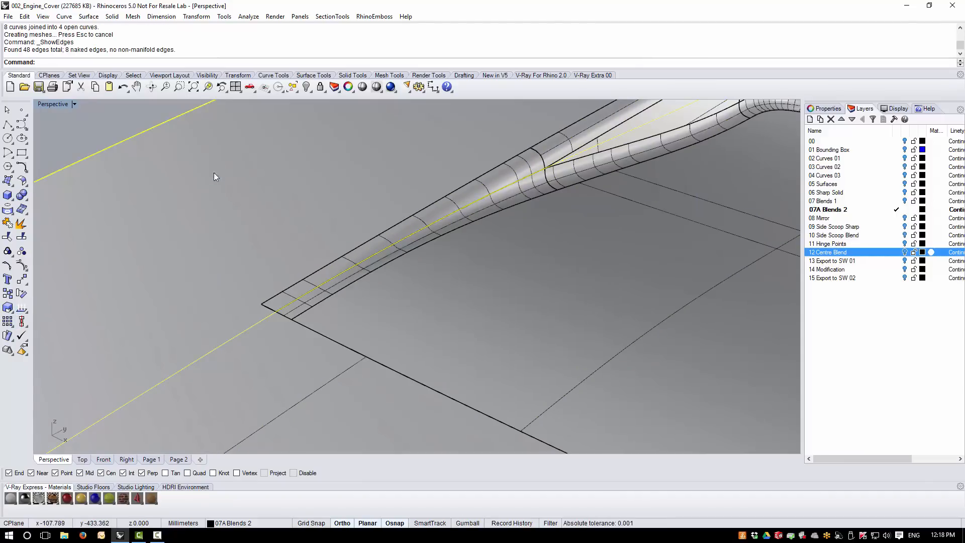
# Apply an environment map to the joined cover polysurface and inspect the reflections along the completed side blend.
pyautogui.click(309, 284)
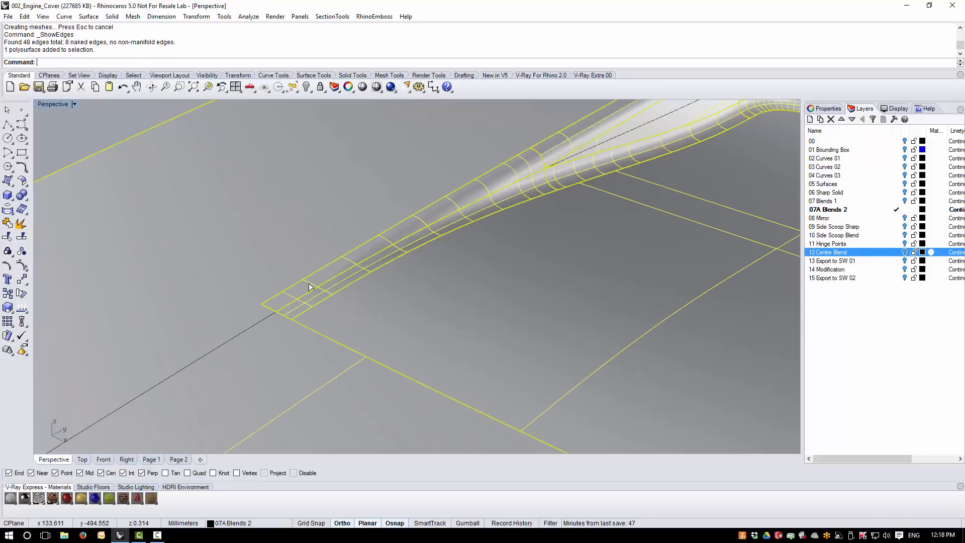
pyautogui.click(256, 17)
pyautogui.moveTo(281, 51)
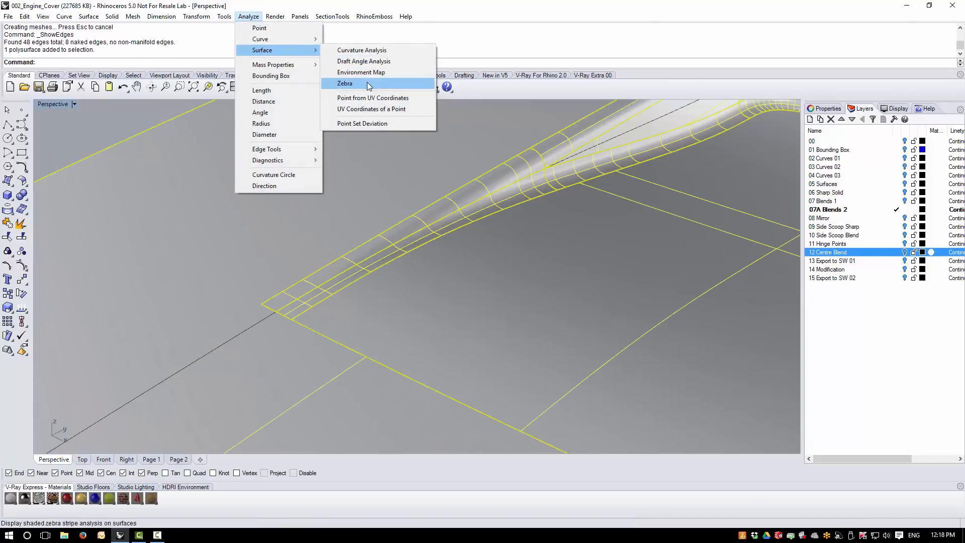
pyautogui.click(361, 72)
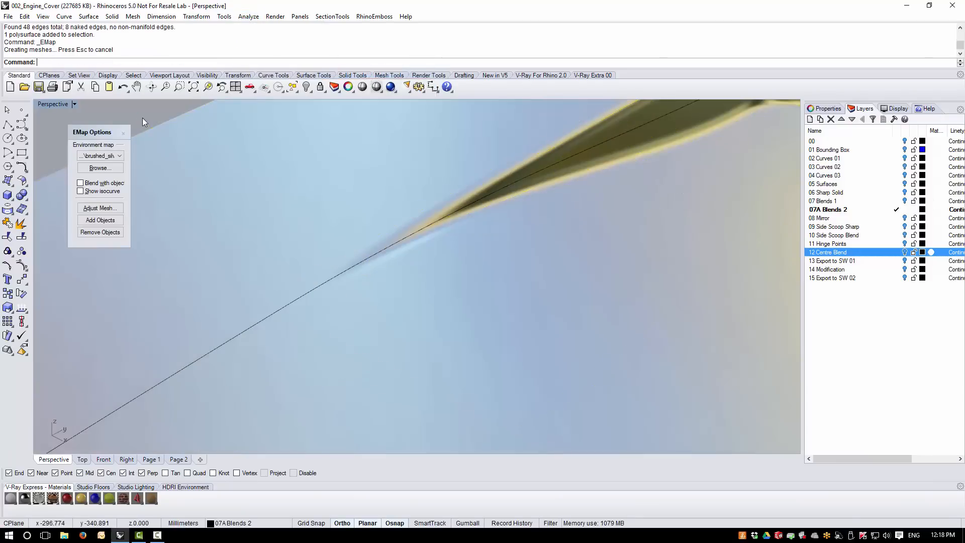
pyautogui.moveTo(396, 233); pyautogui.dragTo(120, 138, button='right')
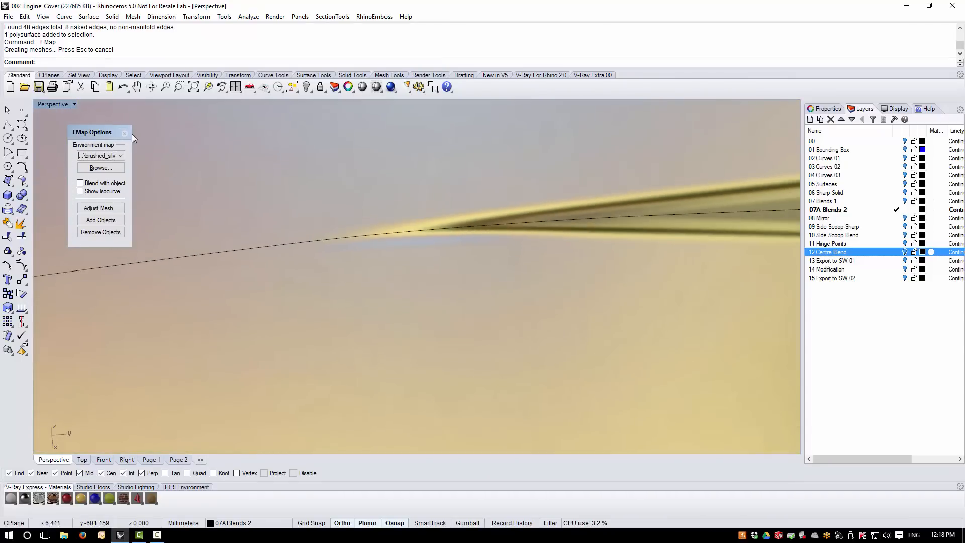
# Close the environment map and inspect the cover polysurface with zebra stripes at the tapered end of the side blend.
pyautogui.click(124, 134)
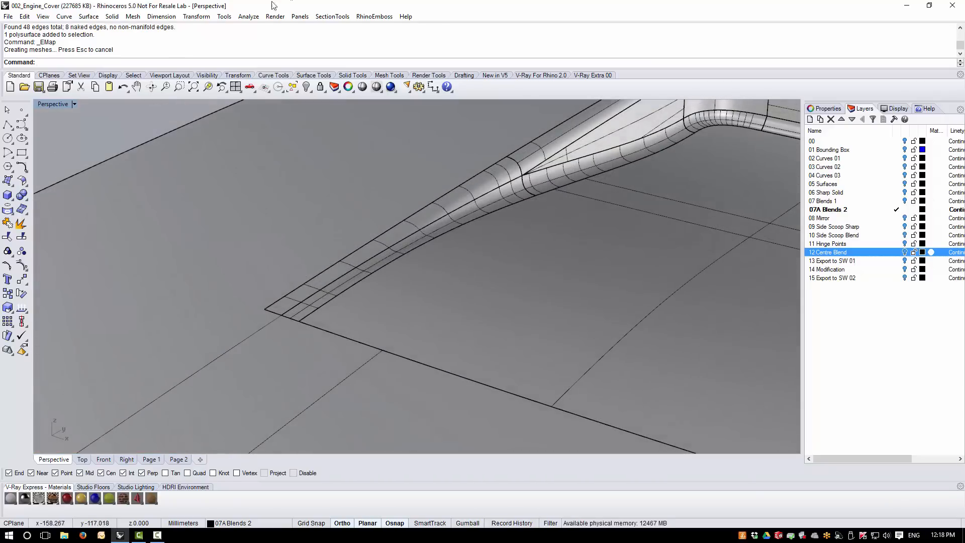
pyautogui.scroll(2, 251, 311)
pyautogui.scroll(2, 273, 310)
pyautogui.click(348, 321)
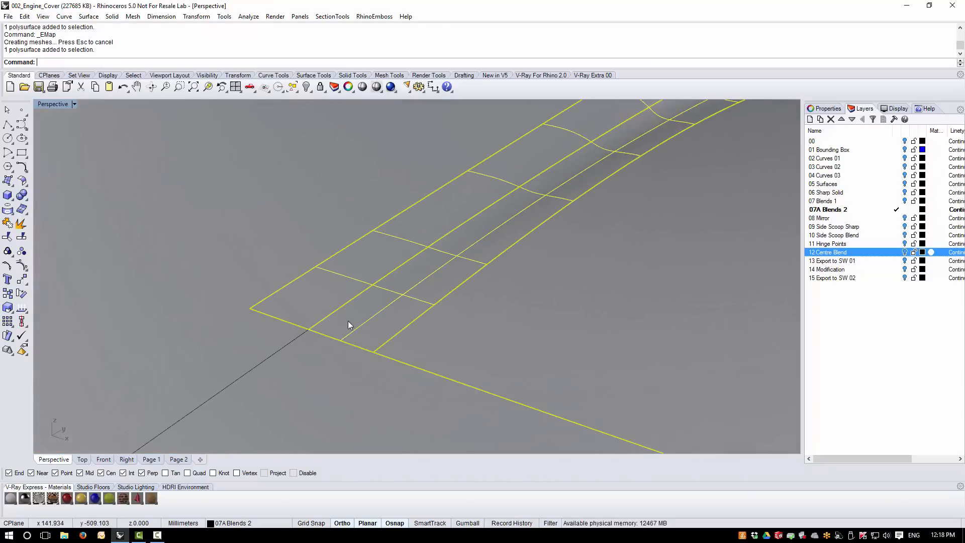
pyautogui.scroll(-4, 312, 332)
pyautogui.scroll(4, 312, 328)
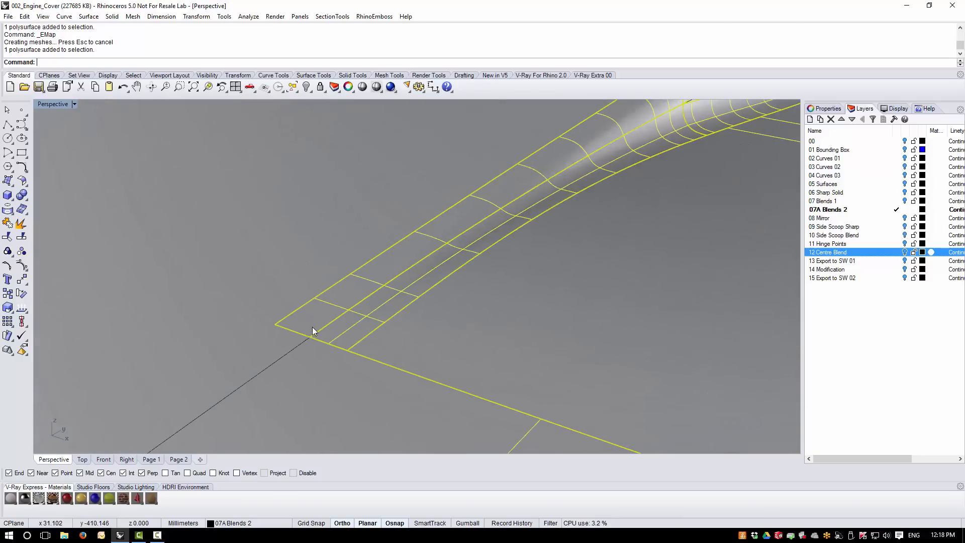
pyautogui.click(249, 16)
pyautogui.moveTo(281, 50)
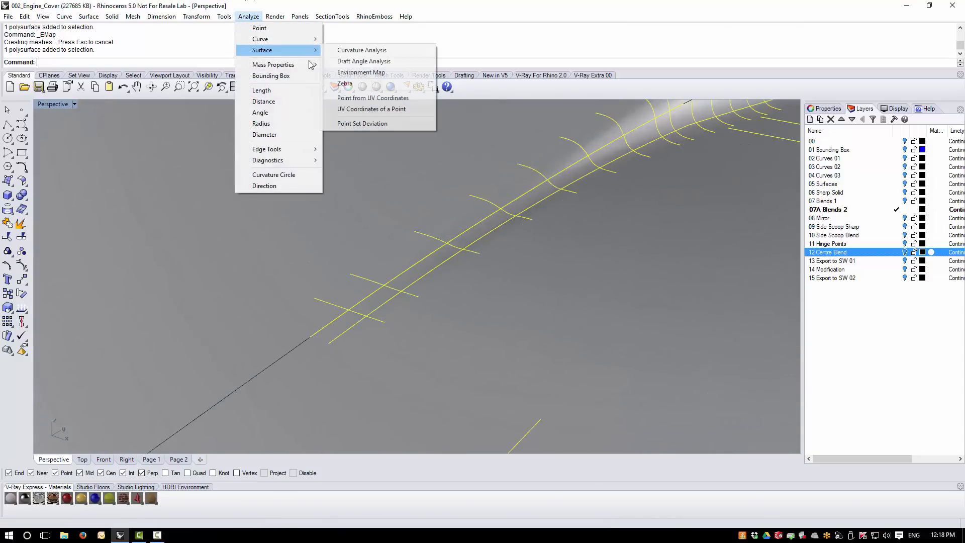
pyautogui.click(340, 87)
pyautogui.scroll(4, 387, 382)
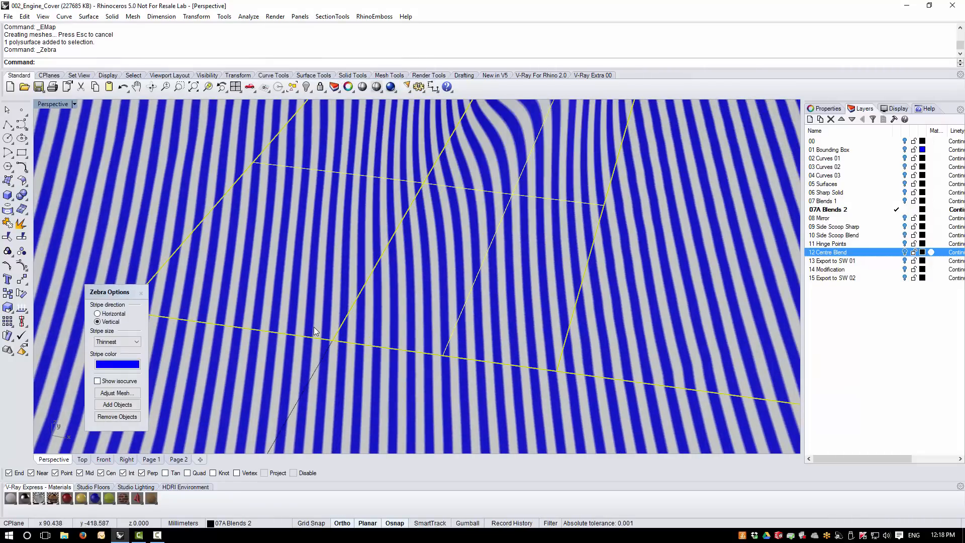
pyautogui.click(141, 292)
pyautogui.scroll(4, 322, 317)
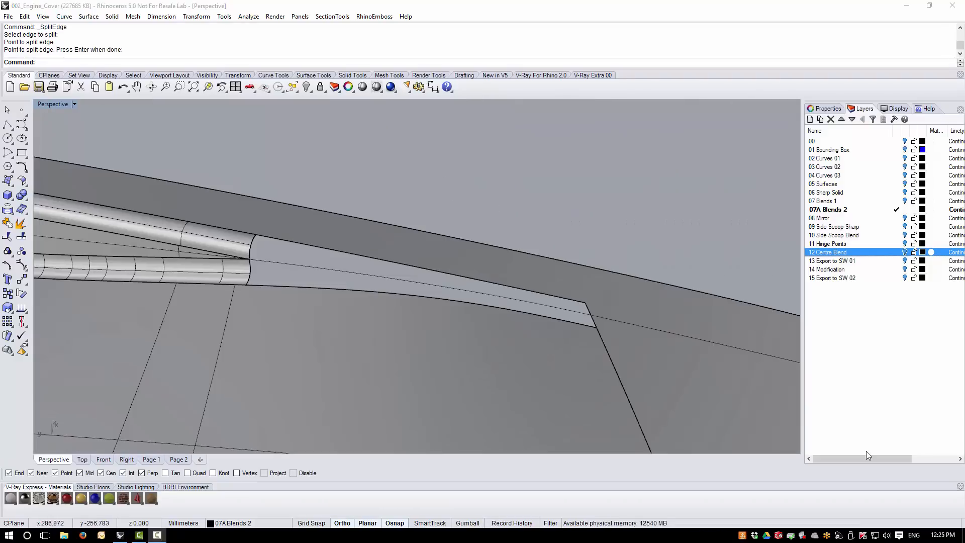
# Sweep two rails along the opposite side gap's outer edge and middle curve, using both short end edges as sections and Curvature on rail A.
pyautogui.moveTo(743, 379); pyautogui.dragTo(739, 385, button='right')
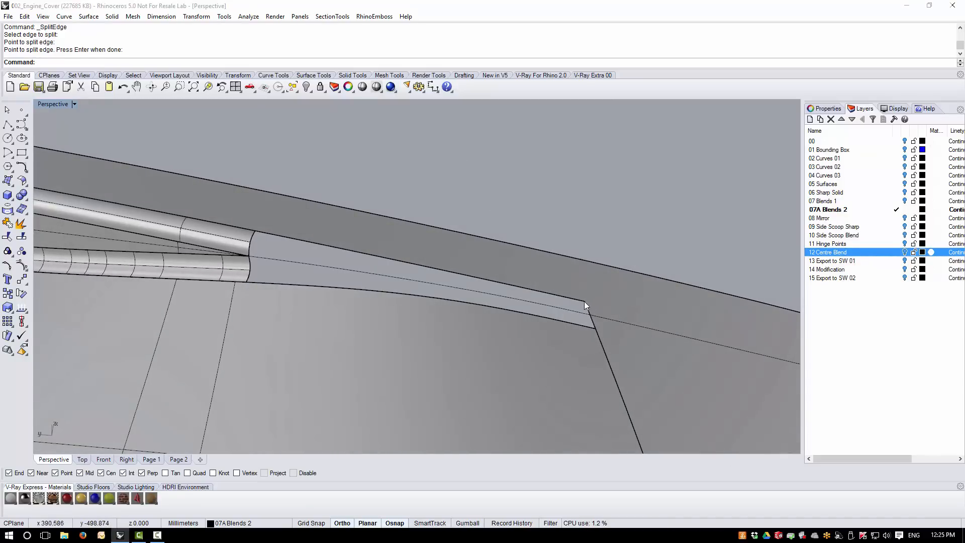
pyautogui.click(89, 16)
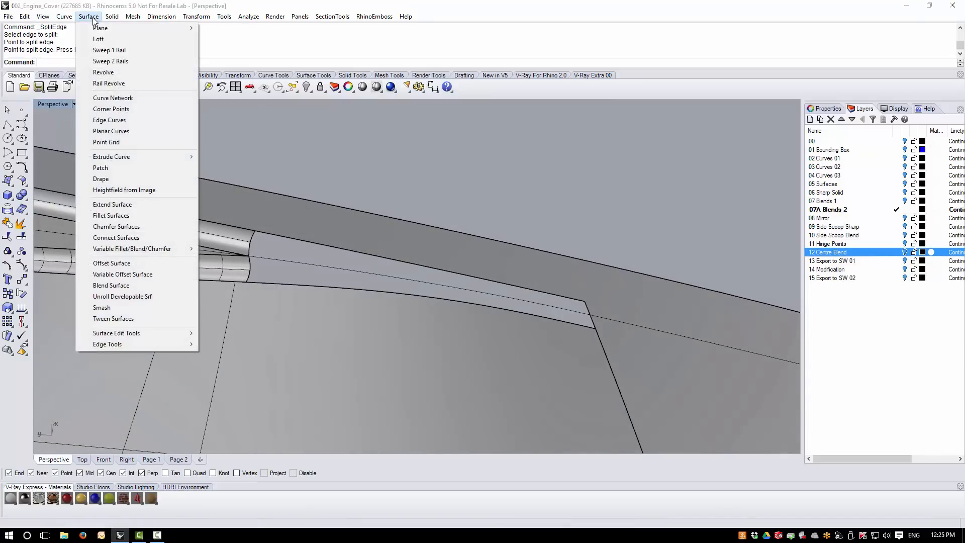
pyautogui.click(107, 61)
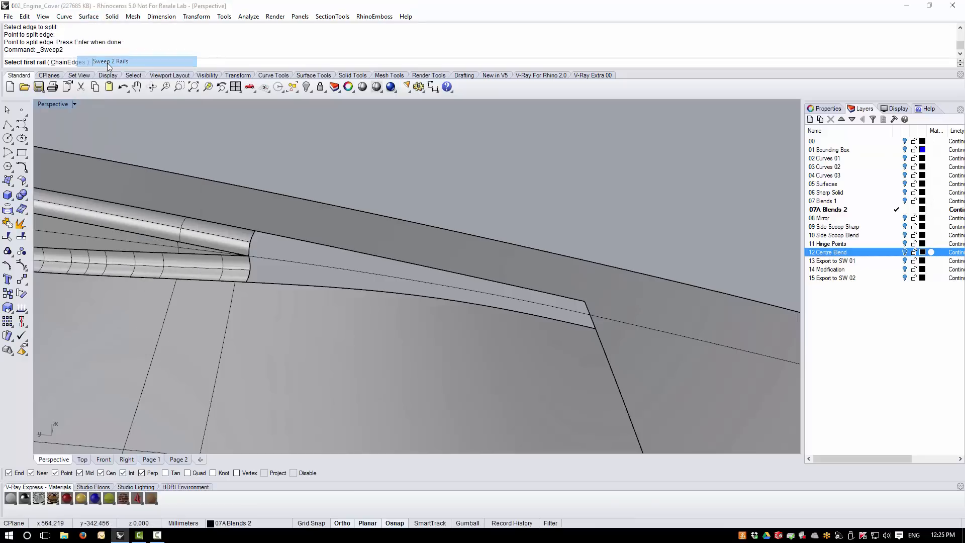
pyautogui.click(261, 237)
pyautogui.click(260, 258)
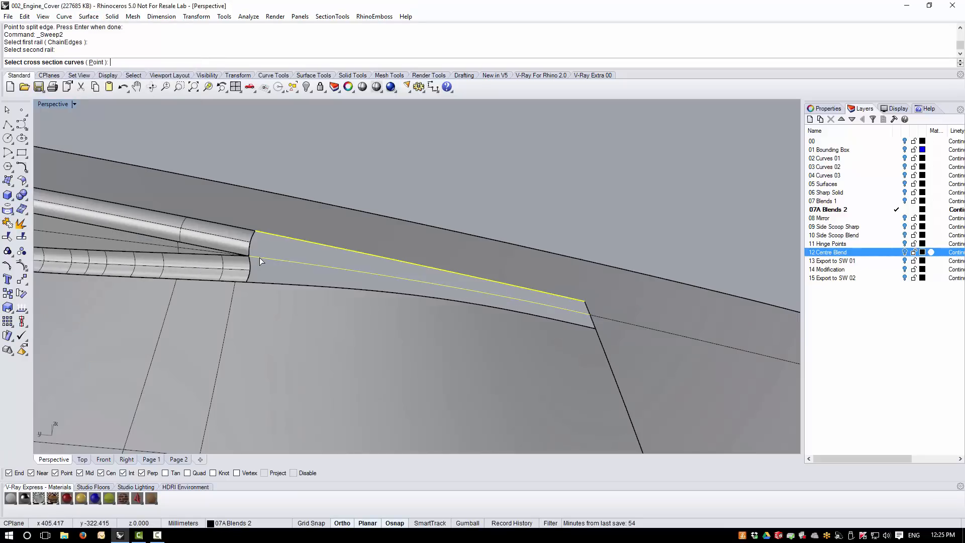
pyautogui.click(255, 242)
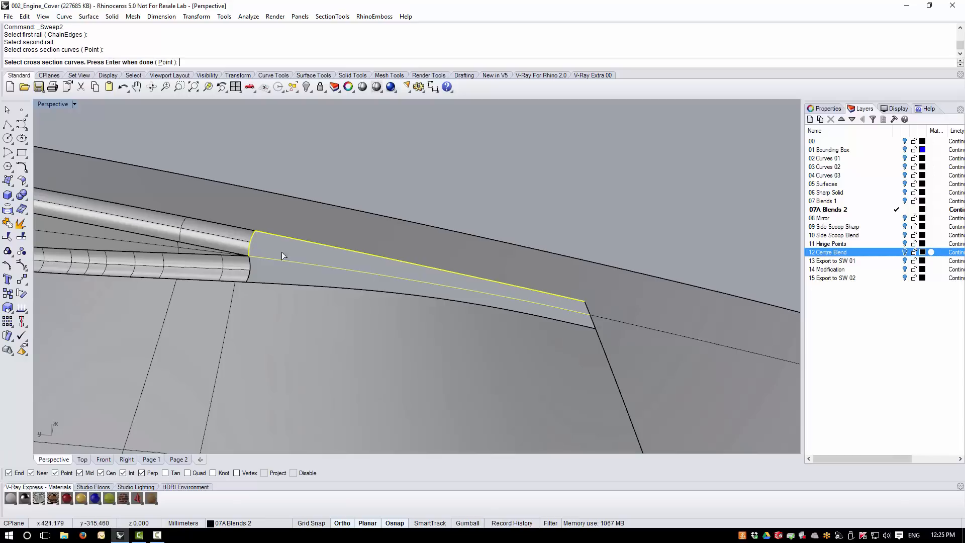
pyautogui.click(587, 307)
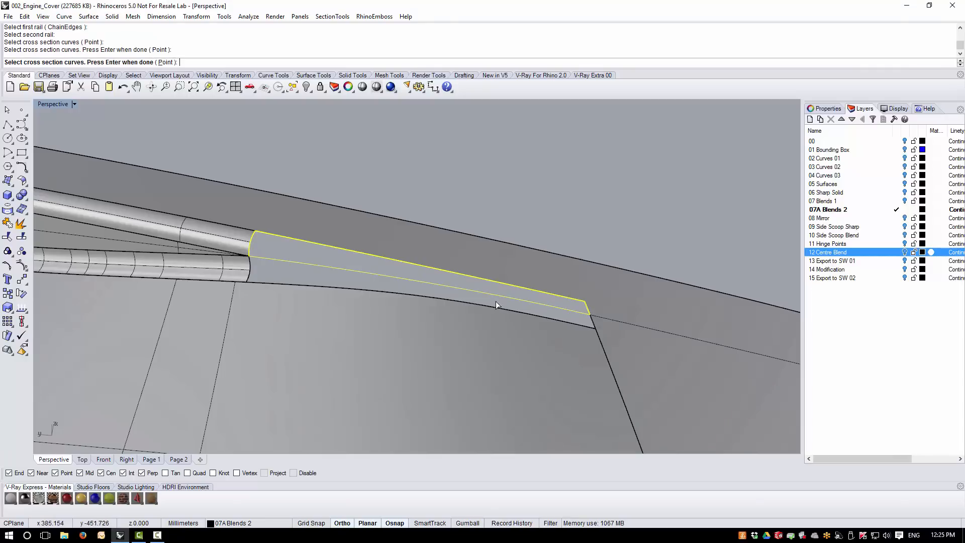
pyautogui.press('Return')
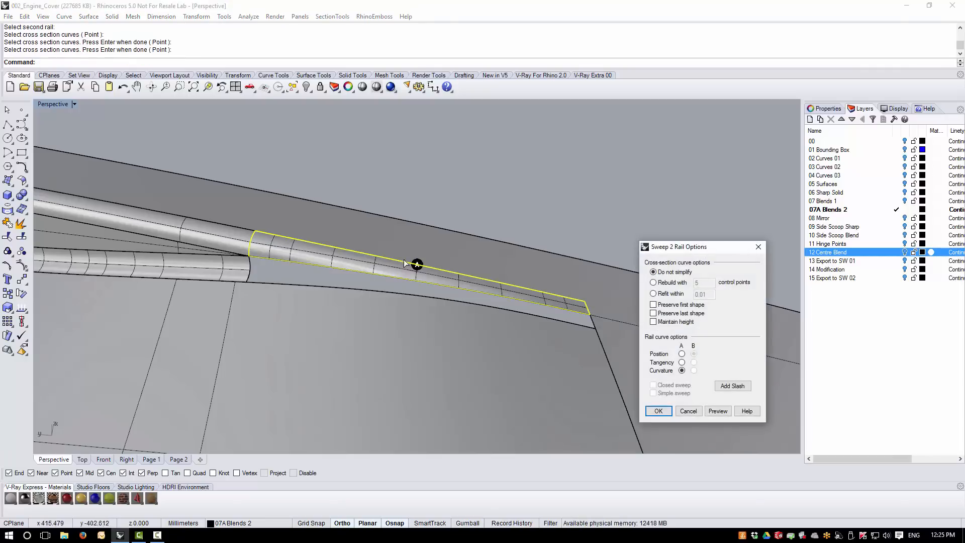
pyautogui.click(658, 411)
# Join the new swept surface to the cover polysurface.
pyautogui.moveTo(512, 267); pyautogui.dragTo(447, 255, button='right')
pyautogui.click(521, 327)
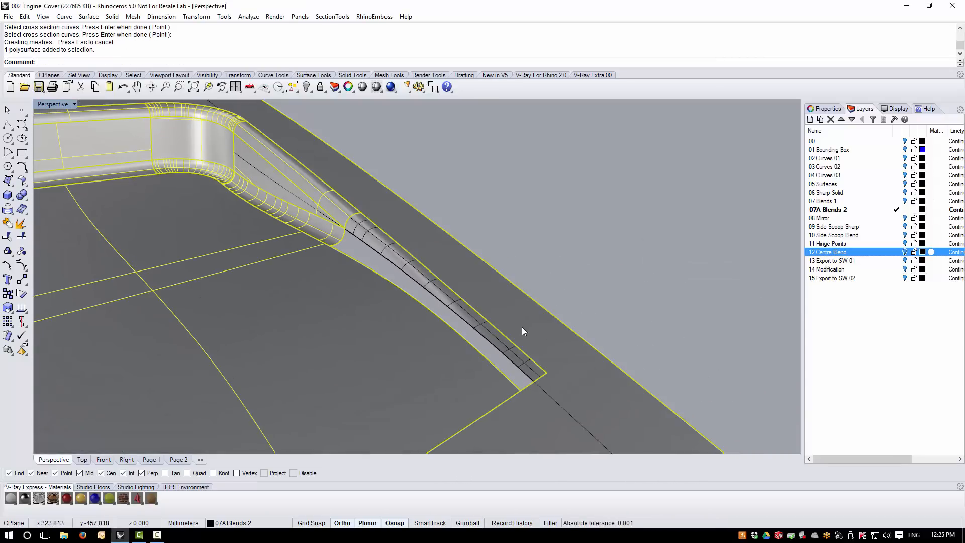
pyautogui.keyDown('shift'); pyautogui.click(513, 354); pyautogui.keyUp('shift')
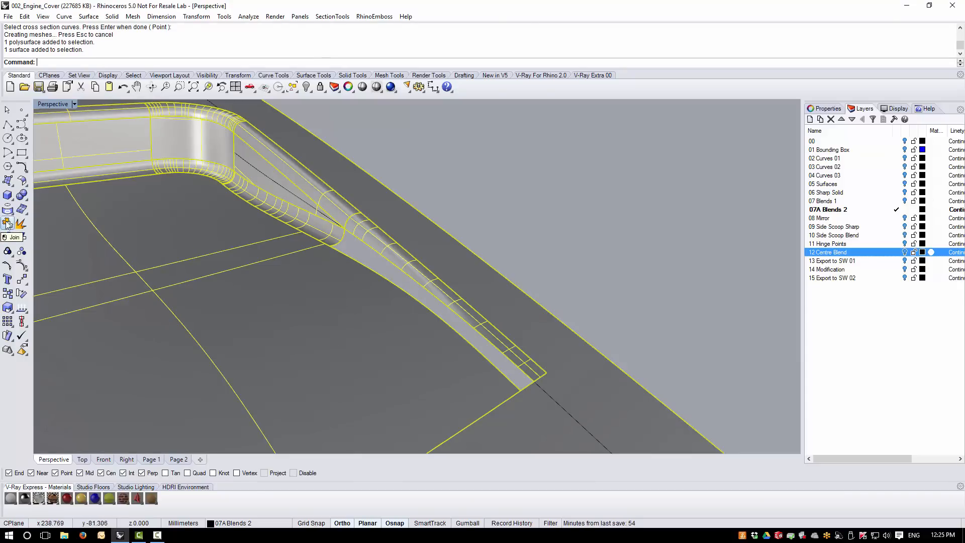
pyautogui.click(7, 223)
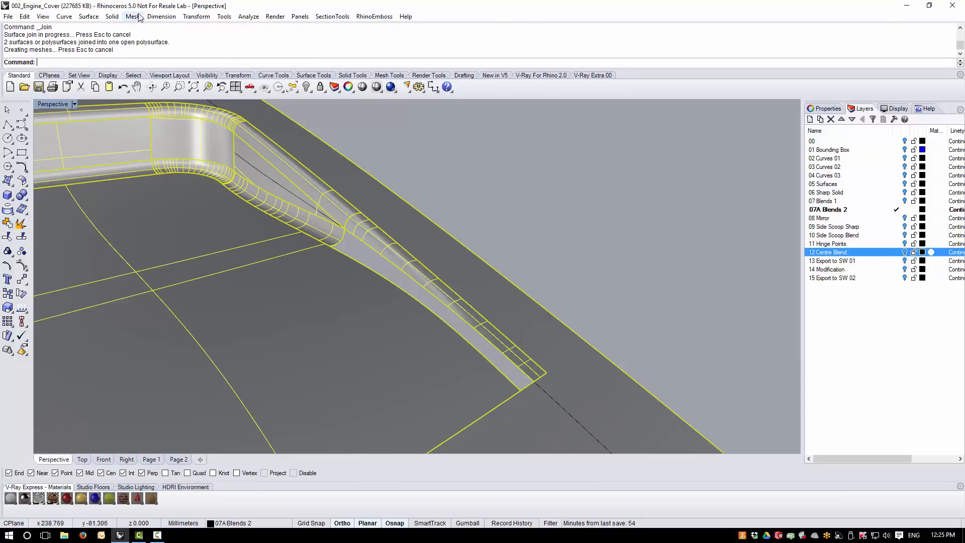
# Apply an environment map to the joined polysurface, inspect the reflections along the new half blend, and close it.
pyautogui.click(248, 17)
pyautogui.moveTo(263, 52)
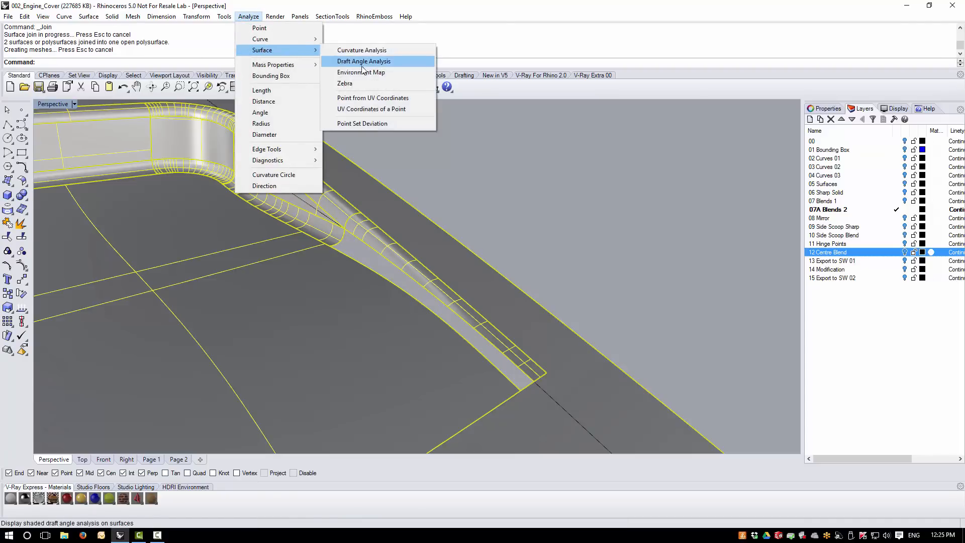
pyautogui.click(361, 72)
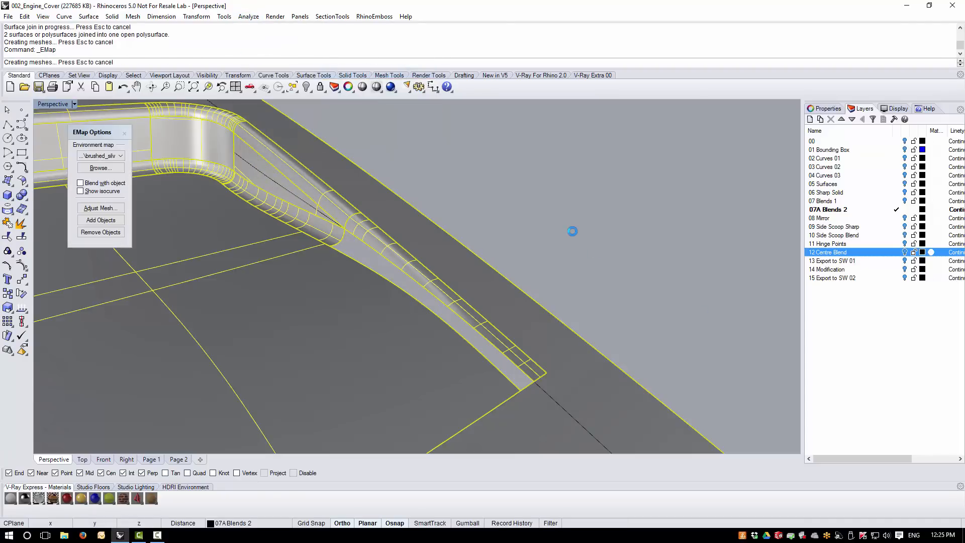
pyautogui.moveTo(572, 231)
pyautogui.mouseDown(button='right')
pyautogui.moveTo(590, 267)
pyautogui.moveTo(564, 240)
pyautogui.moveTo(566, 424)
pyautogui.moveTo(638, 243)
pyautogui.moveTo(571, 246)
pyautogui.moveTo(560, 237)
pyautogui.moveTo(580, 267)
pyautogui.mouseUp(button='right')
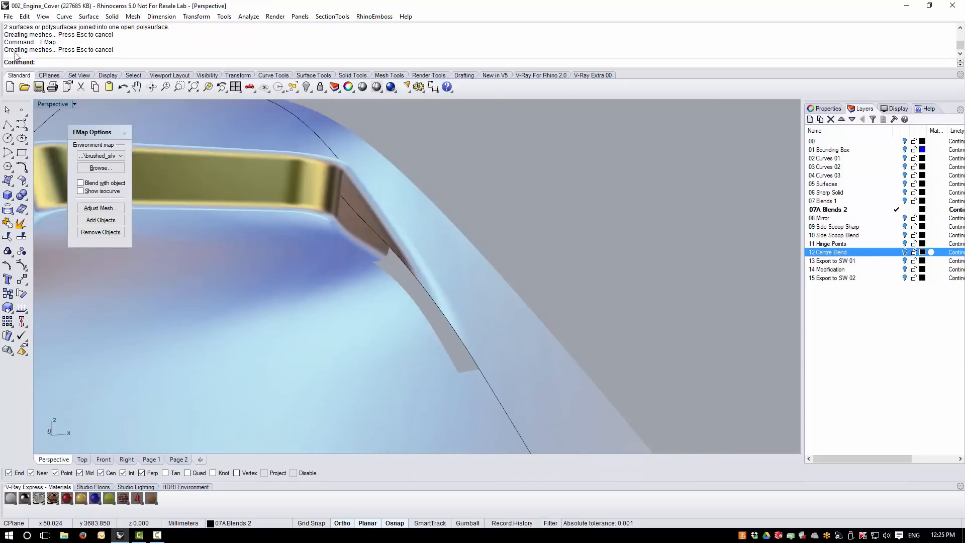
pyautogui.click(125, 134)
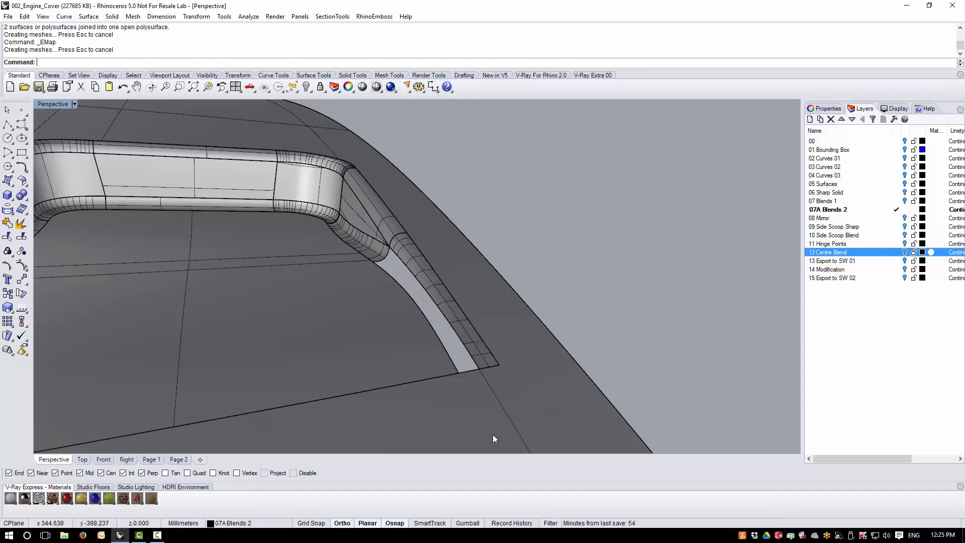
# Inspect the zebra stripes across the new half blend's tapered end, and close the analysis.
pyautogui.scroll(5, 491, 360)
pyautogui.click(478, 322)
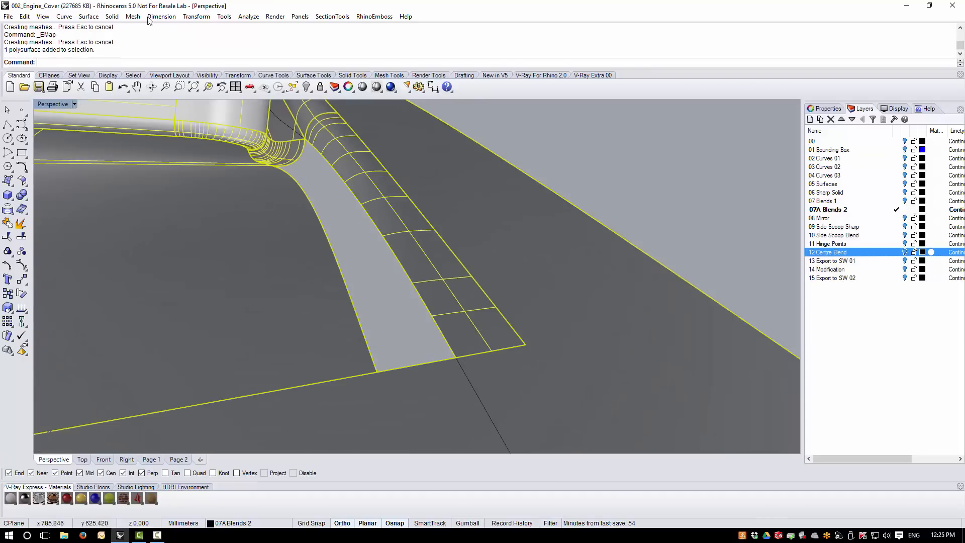
pyautogui.click(248, 17)
pyautogui.moveTo(291, 50)
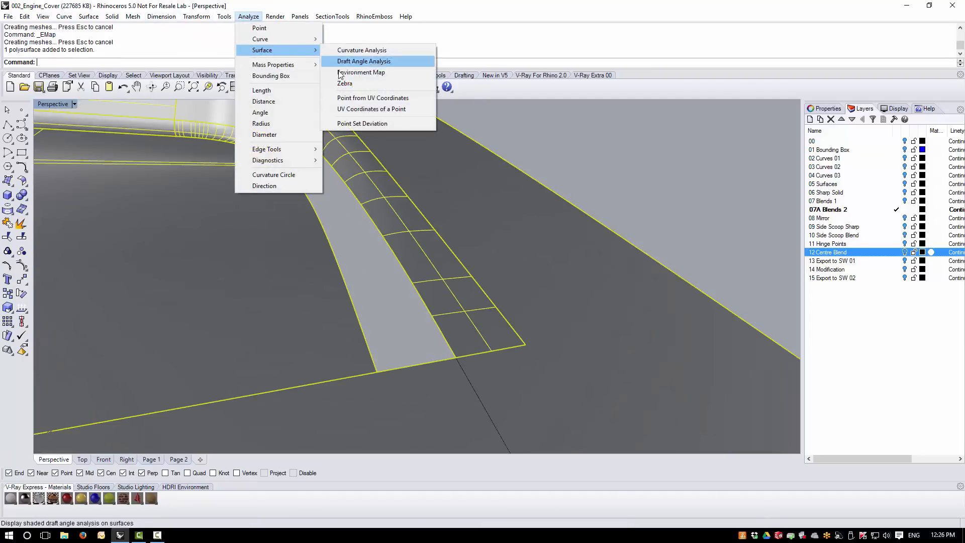
pyautogui.click(344, 84)
pyautogui.scroll(-8, 496, 356)
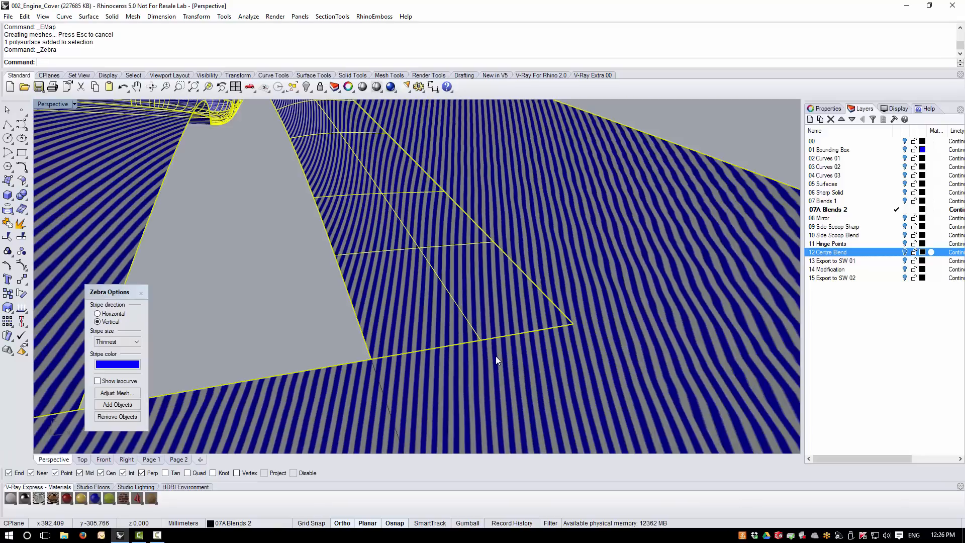
pyautogui.scroll(8, 495, 357)
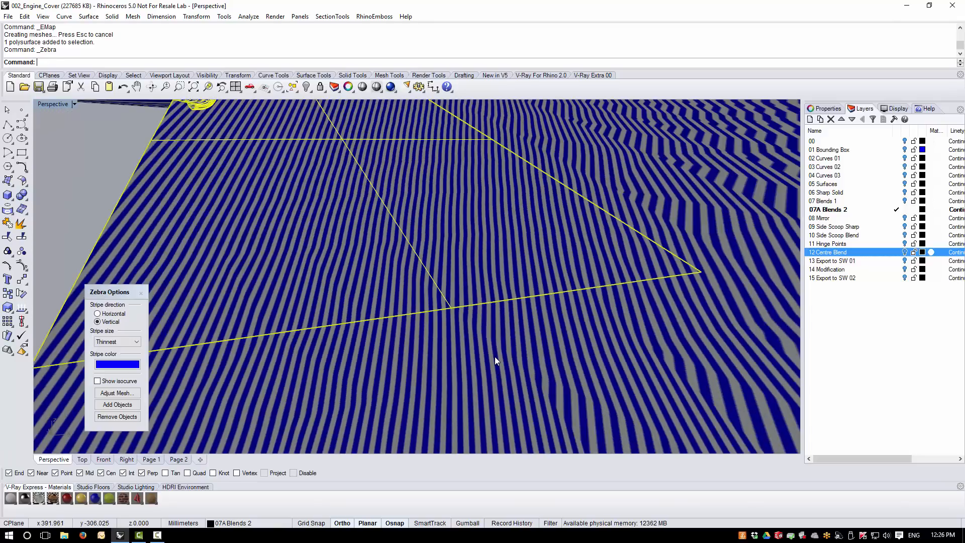
pyautogui.click(141, 293)
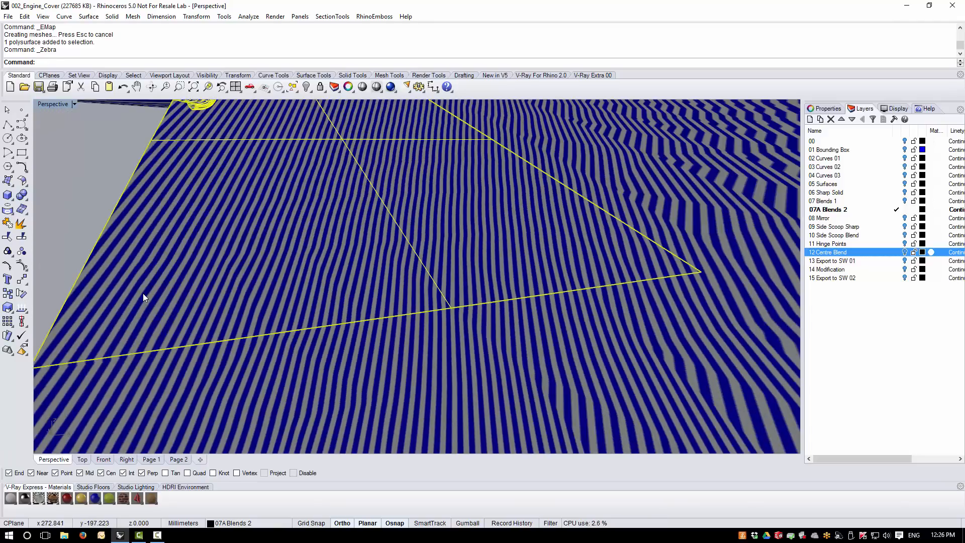
pyautogui.press('Escape')
# Fill the remaining half of the gap with a two-rail sweep between its long edges, using both end edges as sections and Curvature on both rails.
pyautogui.scroll(5, 302, 342)
pyautogui.moveTo(302, 342); pyautogui.dragTo(201, 254, button='right')
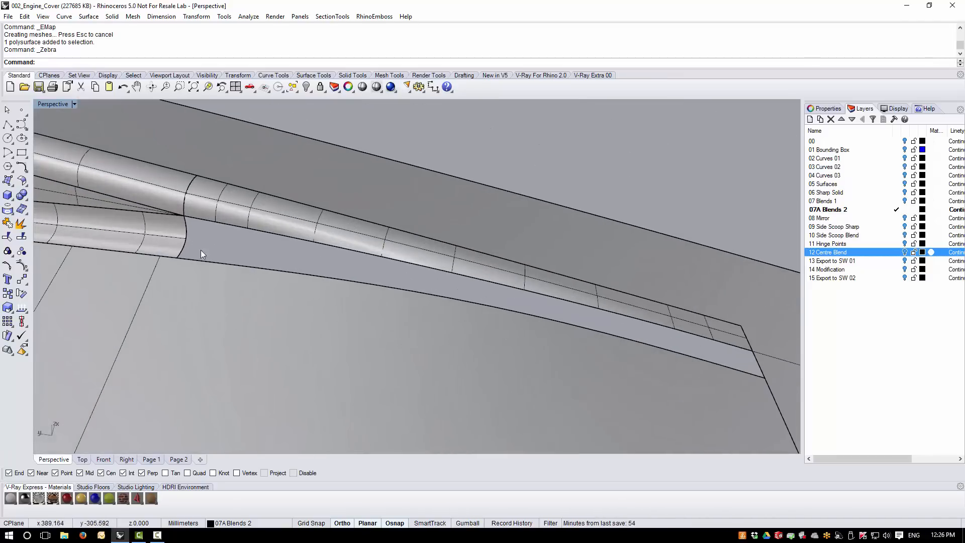
pyautogui.click(89, 16)
pyautogui.click(98, 47)
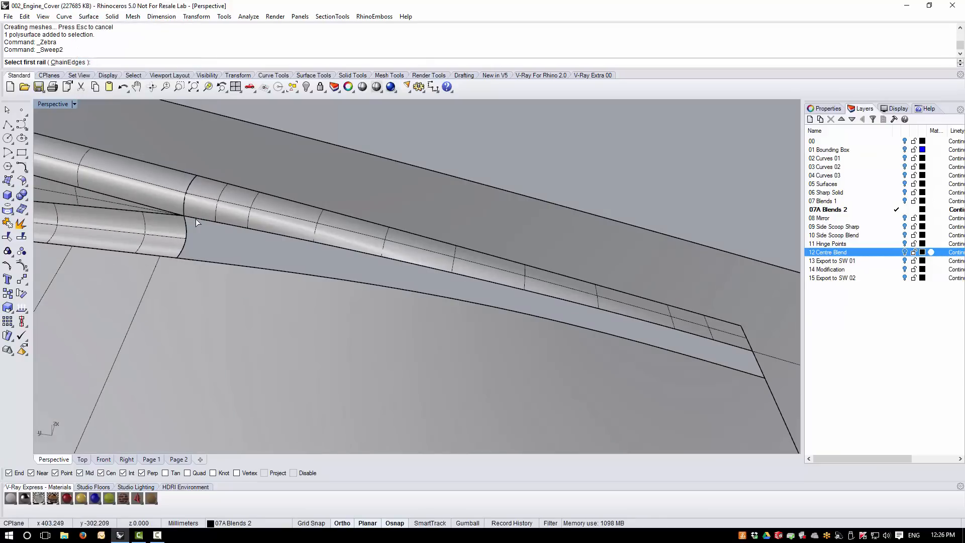
pyautogui.click(357, 257)
pyautogui.click(411, 294)
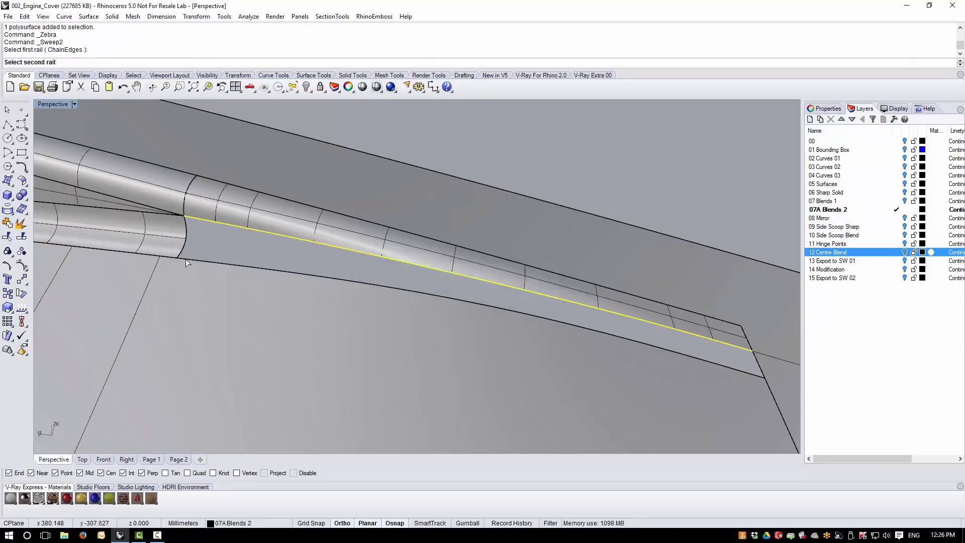
pyautogui.click(186, 259)
pyautogui.click(185, 252)
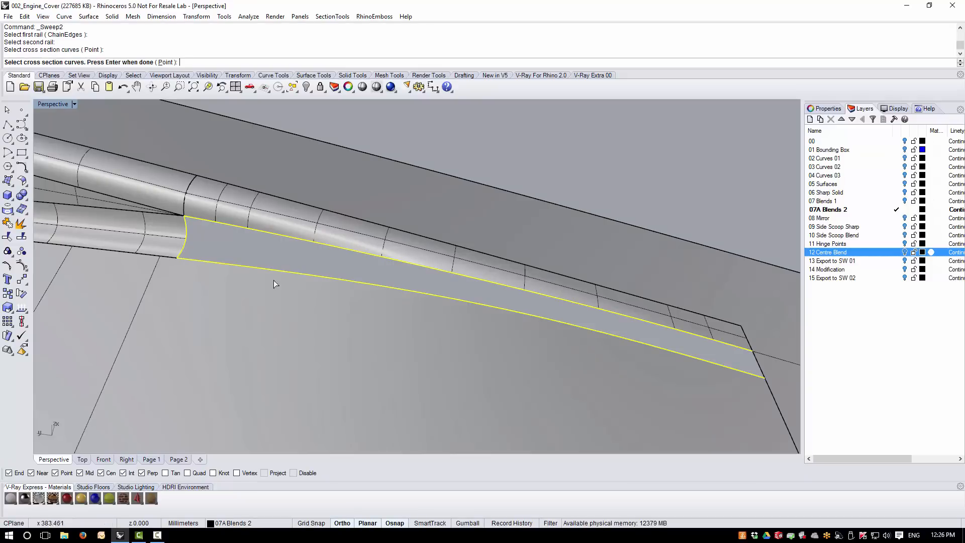
pyautogui.click(763, 375)
pyautogui.rightClick(675, 384)
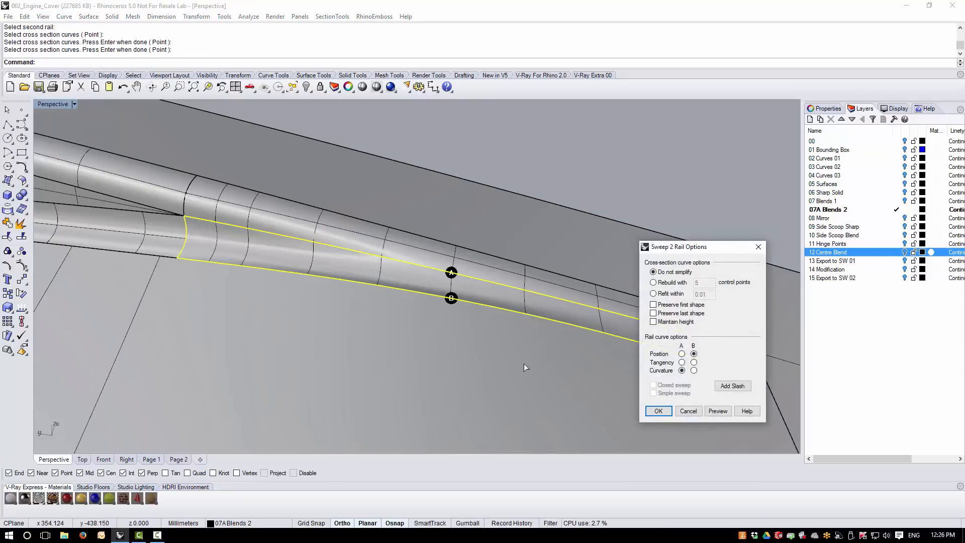
pyautogui.click(722, 413)
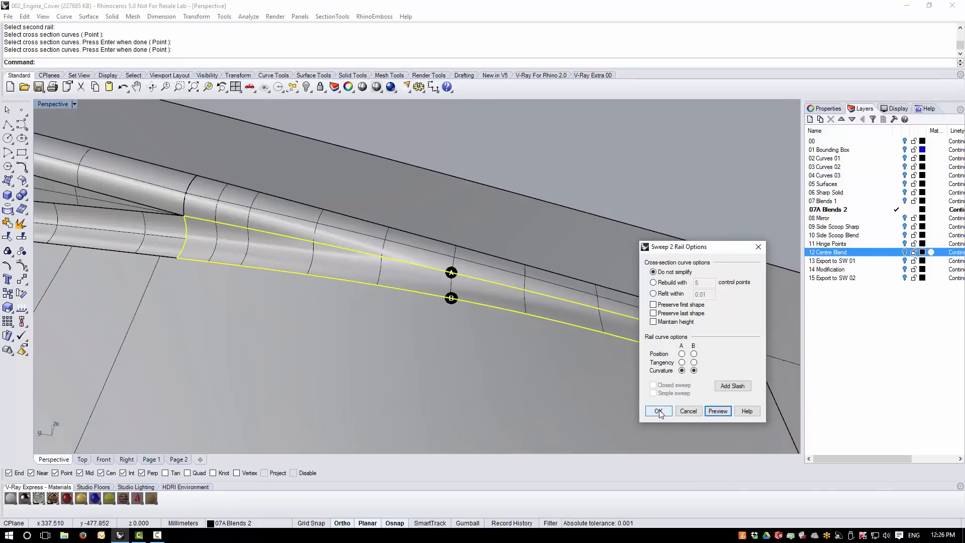
pyautogui.click(659, 410)
# Join the second swept surface to the cover polysurface, completing this side's blend.
pyautogui.moveTo(443, 303); pyautogui.dragTo(399, 272, button='right')
pyautogui.click(401, 272)
pyautogui.keyDown('shift'); pyautogui.click(176, 246); pyautogui.keyUp('shift')
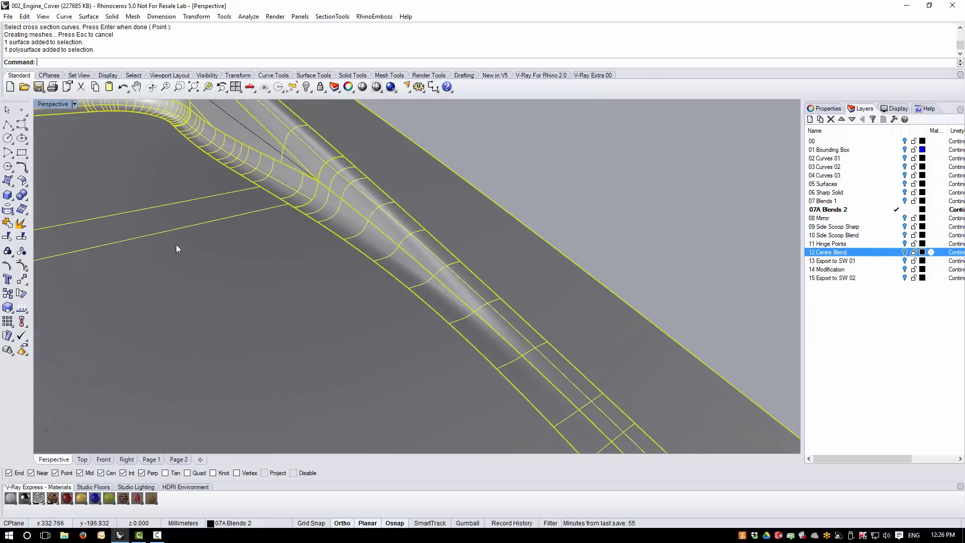
pyautogui.click(8, 222)
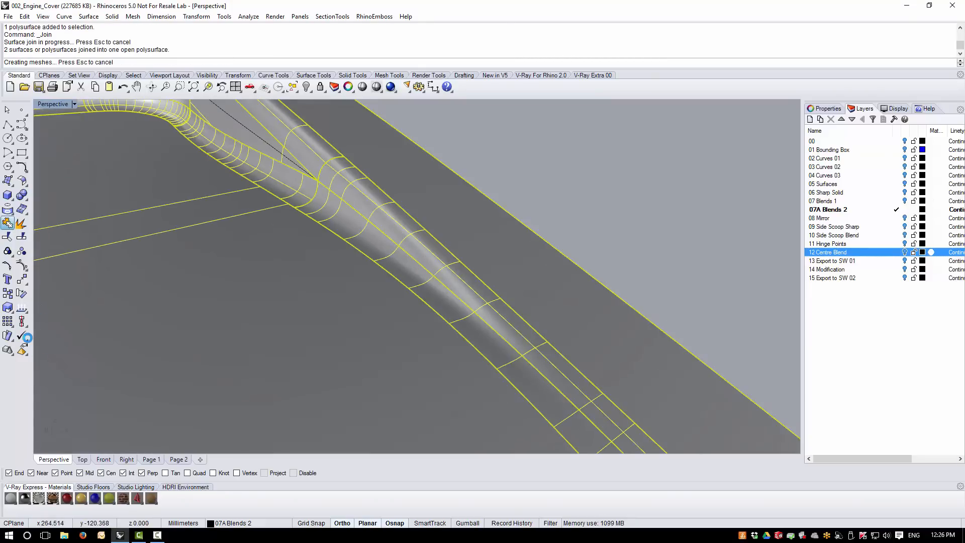
# Check the joined polysurface for naked edges around the completed side blend, and close the edge analysis.
pyautogui.click(21, 308)
pyautogui.click(49, 340)
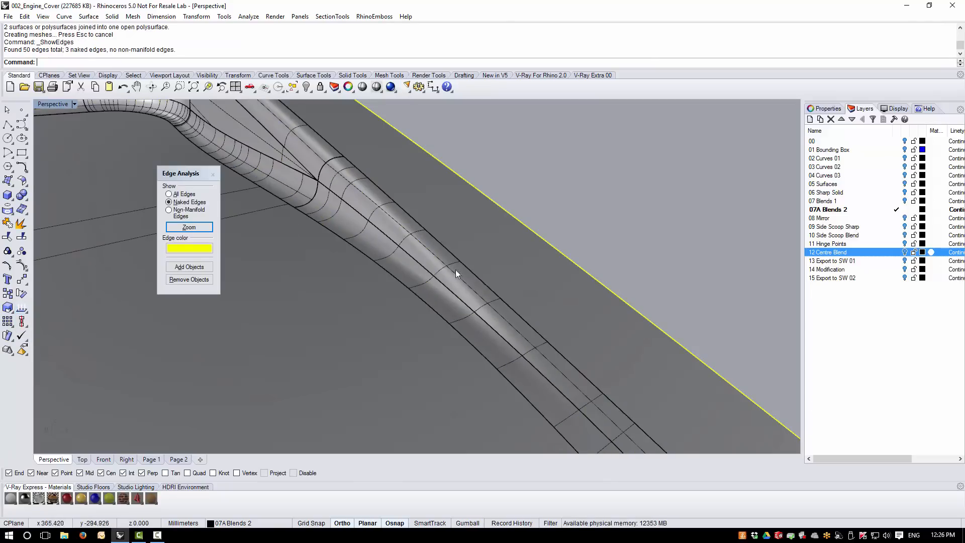
pyautogui.scroll(-7, 429, 259)
pyautogui.scroll(3, 429, 259)
pyautogui.click(213, 173)
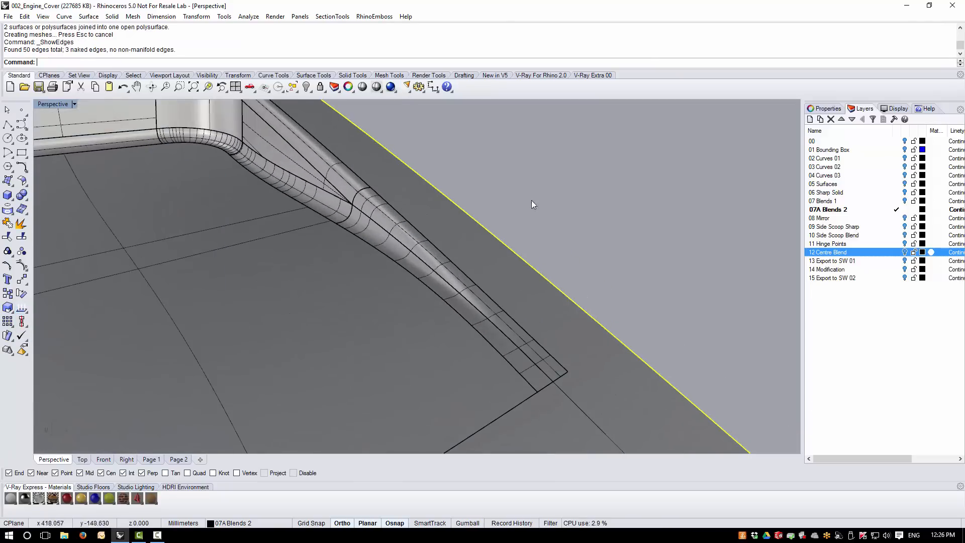
# Inspect the joined cover polysurface's reflections around the scoop blends with an environment map analysis, and close the analysis.
pyautogui.click(488, 278)
pyautogui.moveTo(489, 278); pyautogui.dragTo(483, 307, button='right')
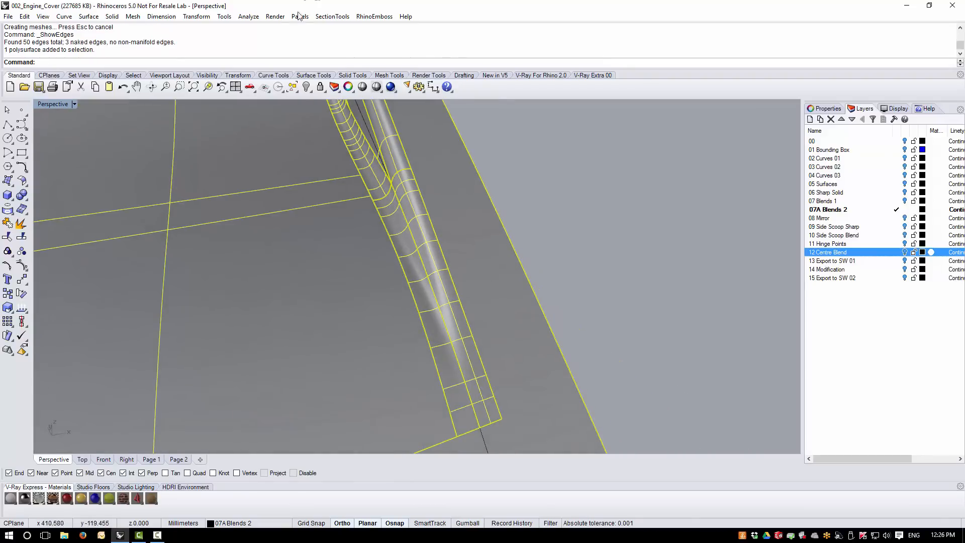
pyautogui.click(249, 17)
pyautogui.moveTo(281, 51)
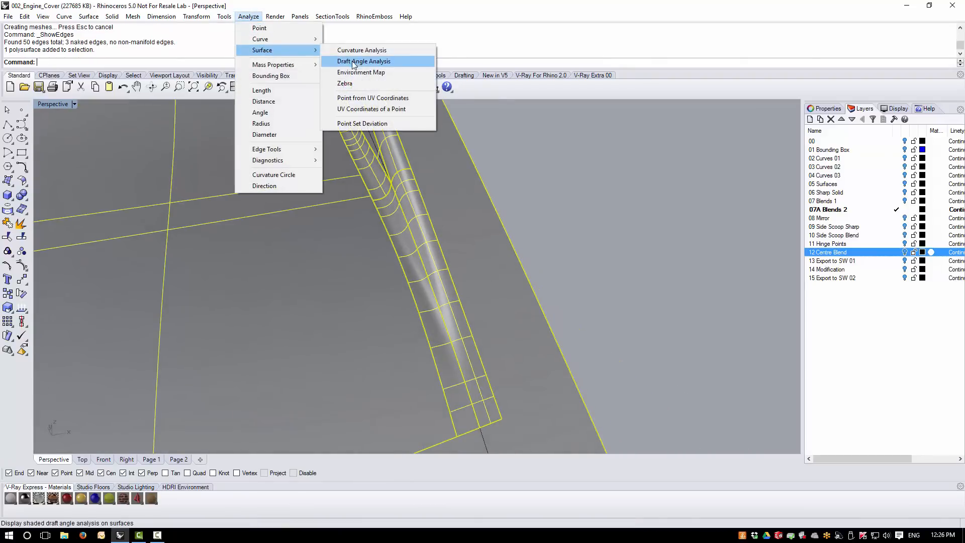
pyautogui.click(354, 72)
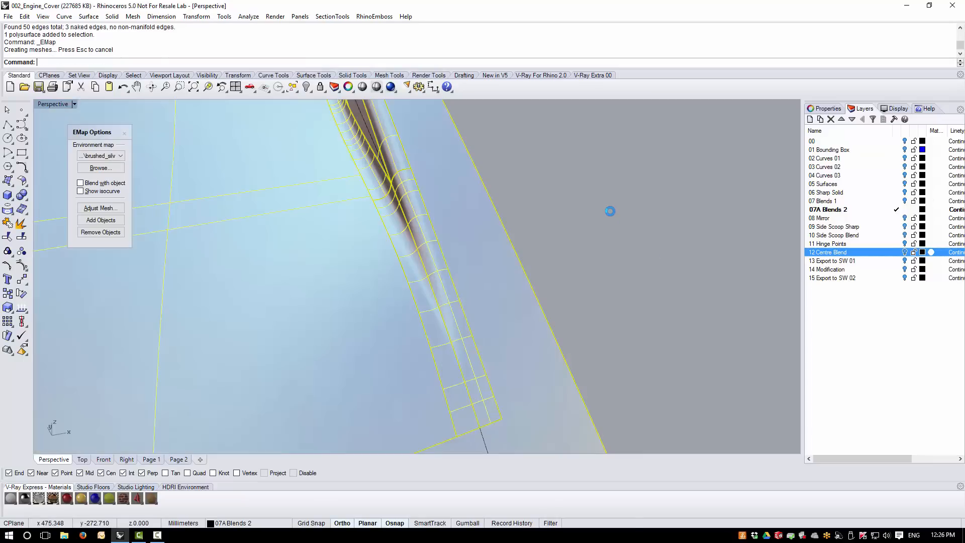
pyautogui.click(610, 211)
pyautogui.moveTo(610, 211); pyautogui.dragTo(589, 237, button='right')
pyautogui.scroll(-2, 569, 225)
pyautogui.scroll(-2, 567, 227)
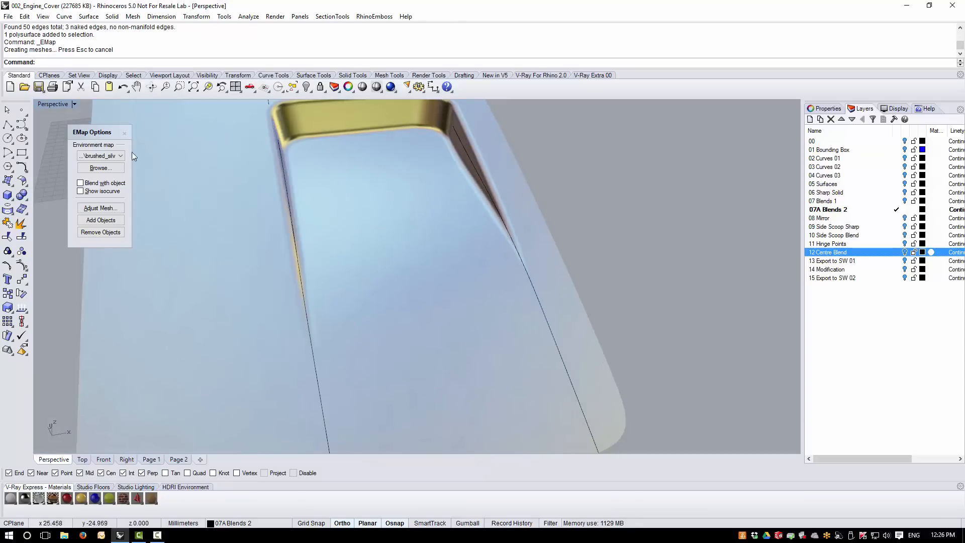
pyautogui.click(124, 133)
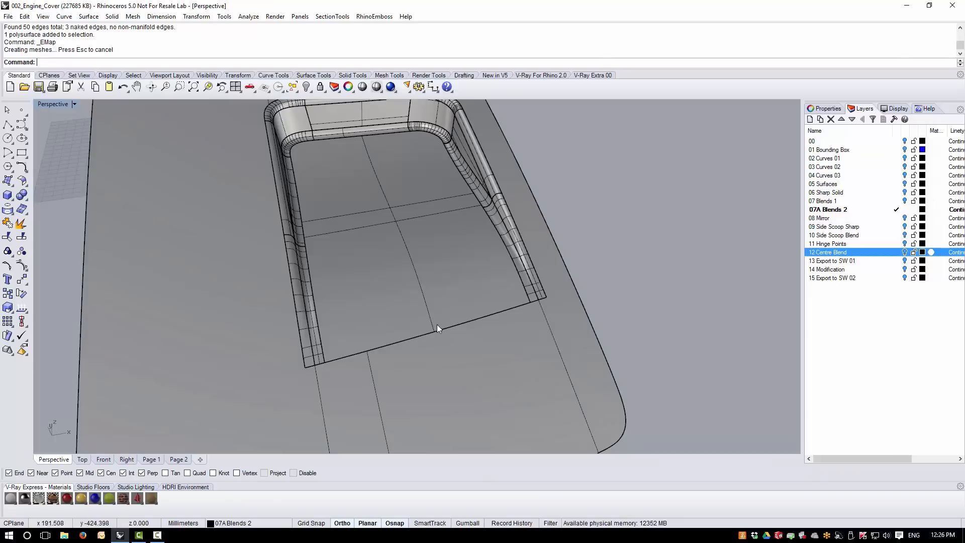
# Bring back only the hidden outer body polysurface surrounding the scooped top panel, using Show Selected.
pyautogui.scroll(3, 533, 299)
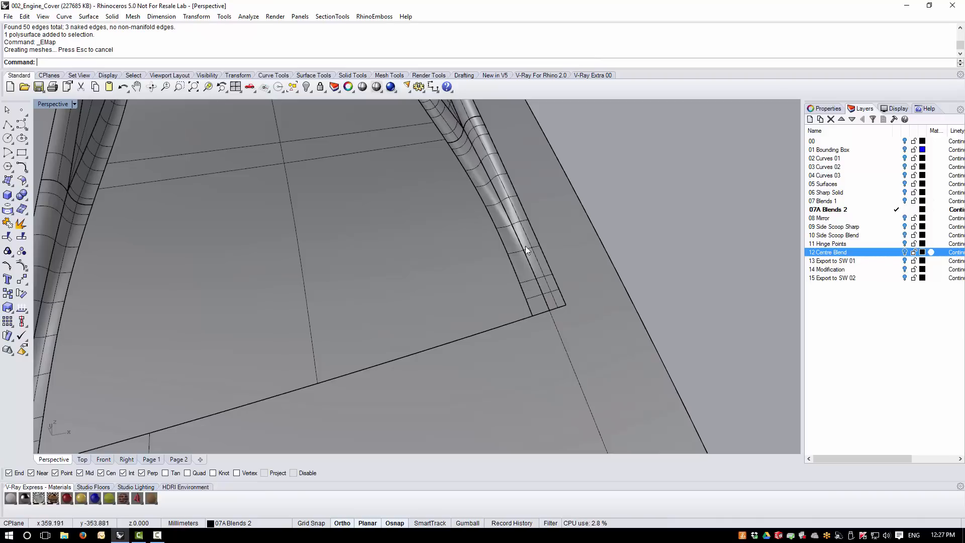
pyautogui.scroll(-3, 545, 298)
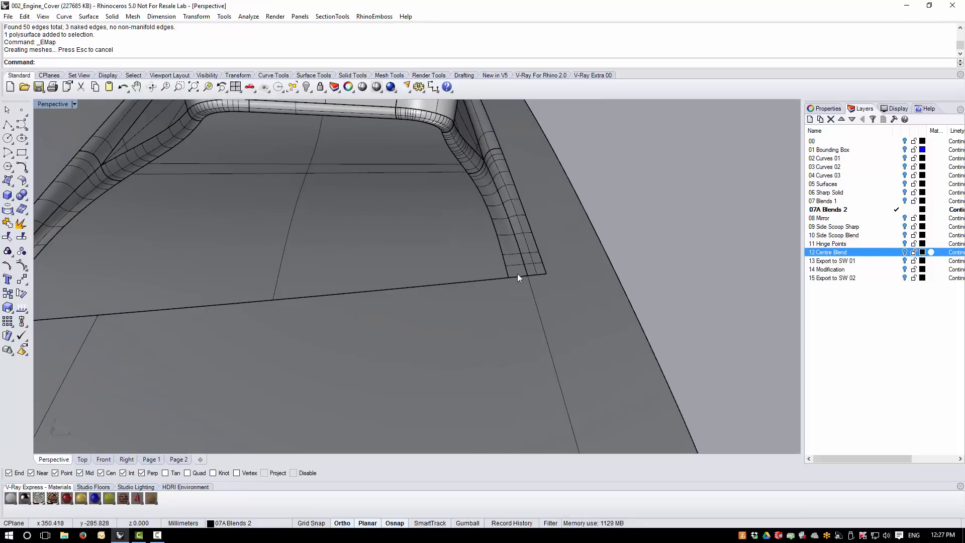
pyautogui.scroll(-3, 538, 281)
pyautogui.moveTo(556, 289); pyautogui.dragTo(439, 315, button='right')
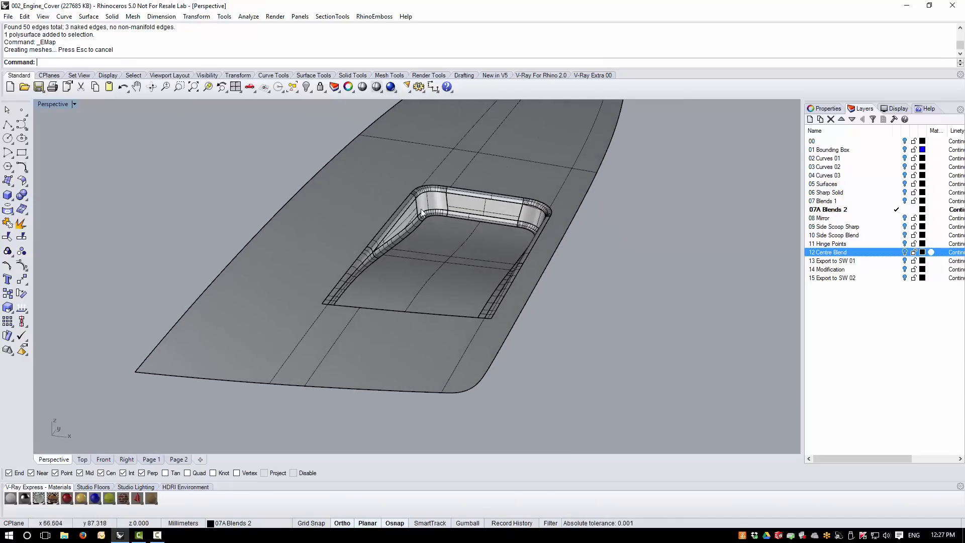
pyautogui.click(307, 87)
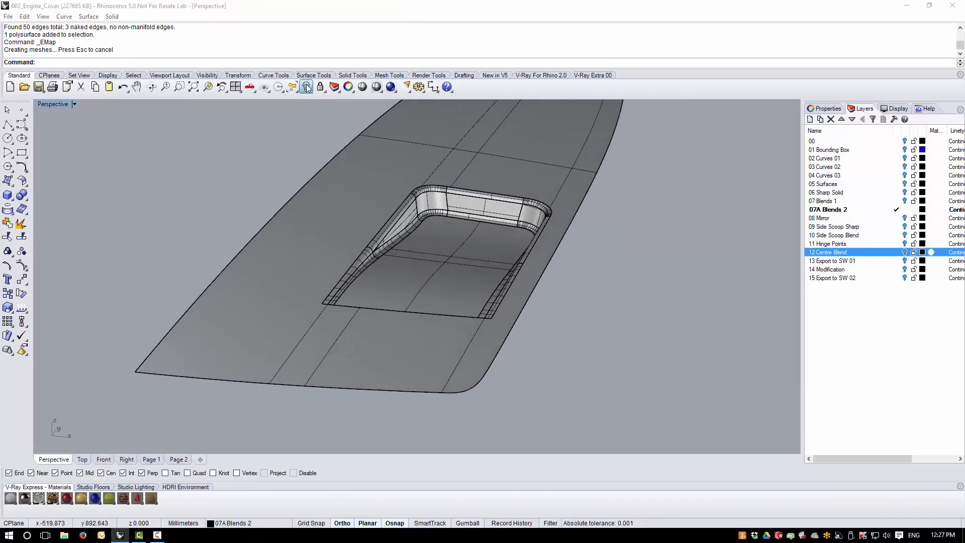
pyautogui.click(333, 105)
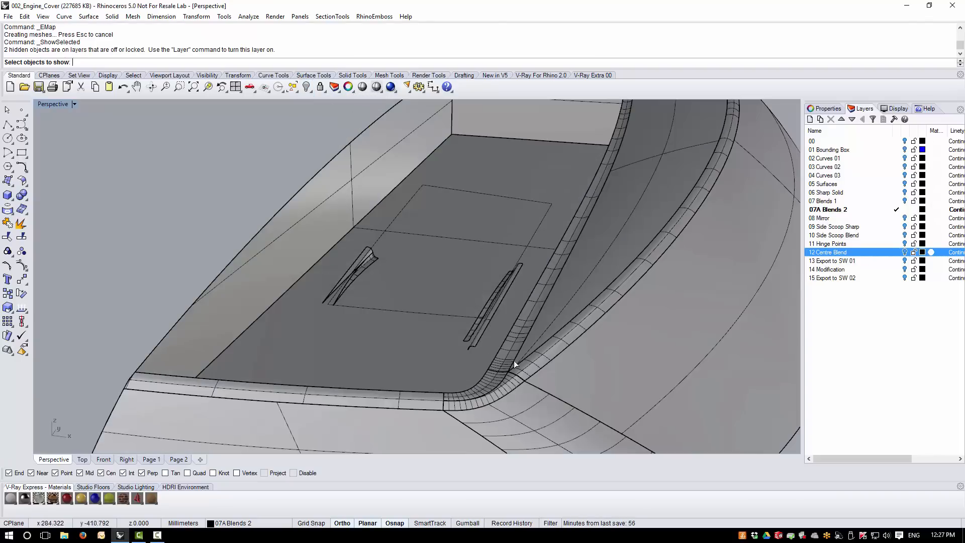
pyautogui.click(542, 382)
pyautogui.rightClick(208, 169)
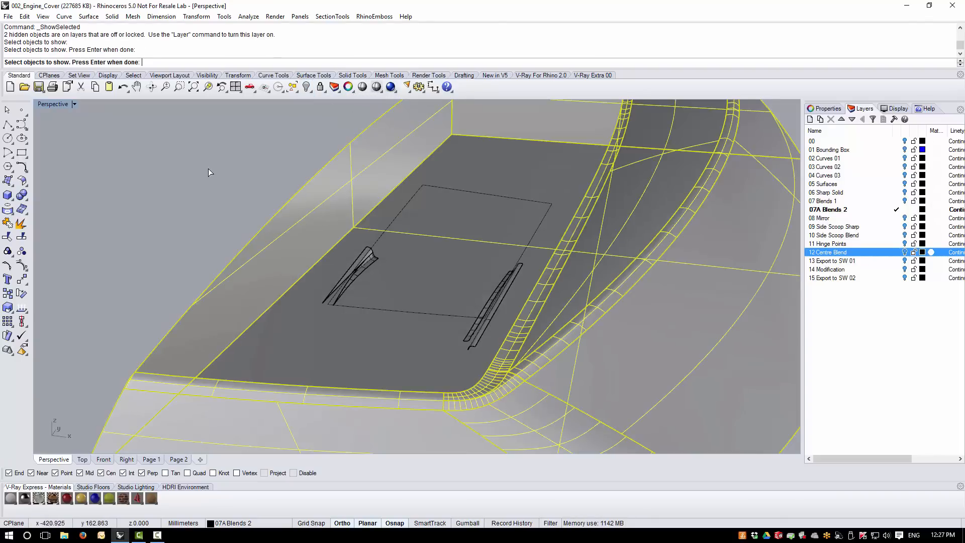
# Join the scooped top panel and all the other visible parts of the cover half into one polysurface.
pyautogui.scroll(-7, 415, 249)
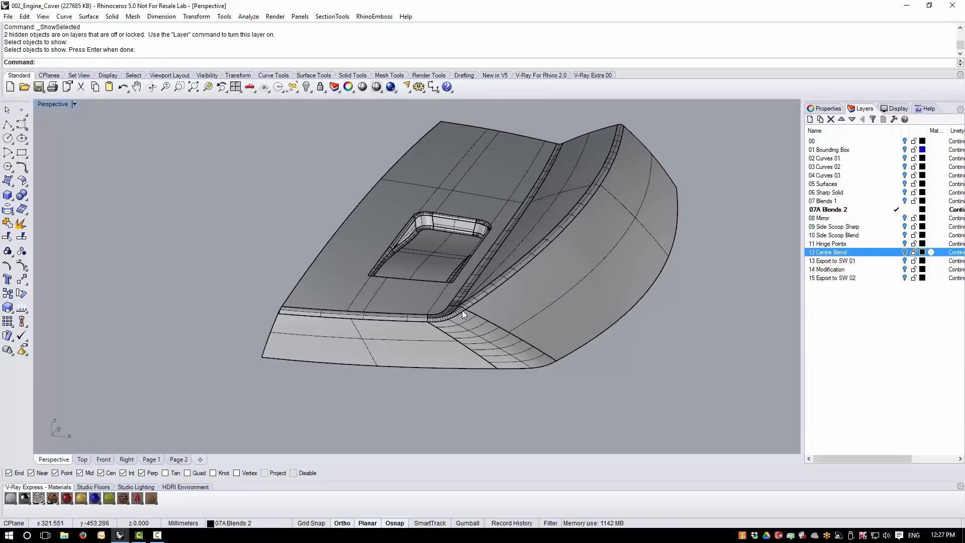
pyautogui.hotkey('ctrl', 'a')
pyautogui.click(7, 224)
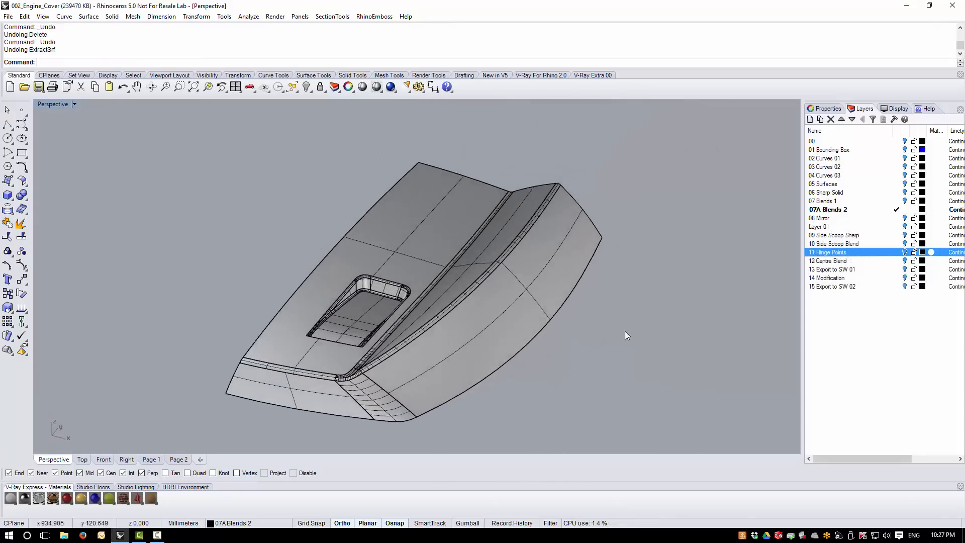
# Check the joined cover half's object type in its properties, and clear the selection.
pyautogui.moveTo(625, 331); pyautogui.dragTo(536, 325, button='right')
pyautogui.press('Home')
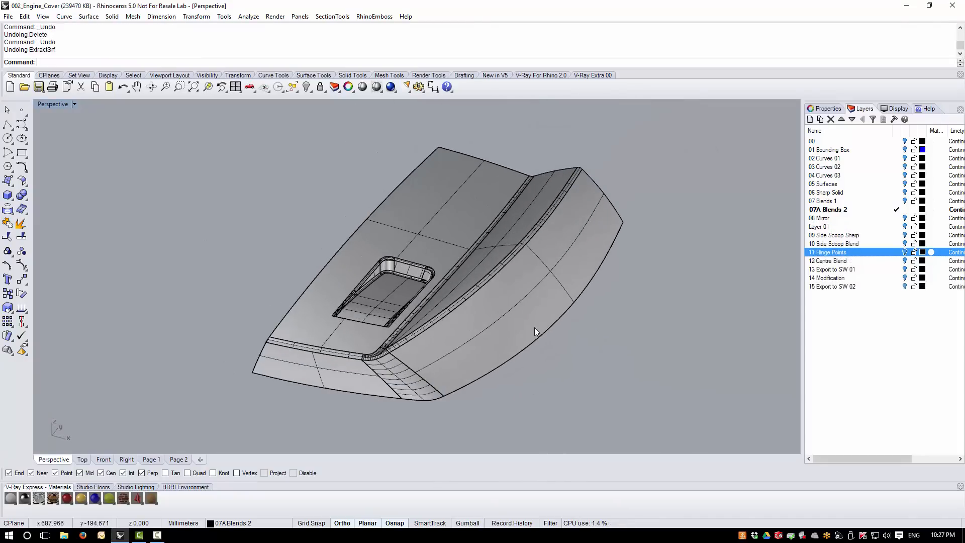
pyautogui.click(533, 314)
pyautogui.click(826, 108)
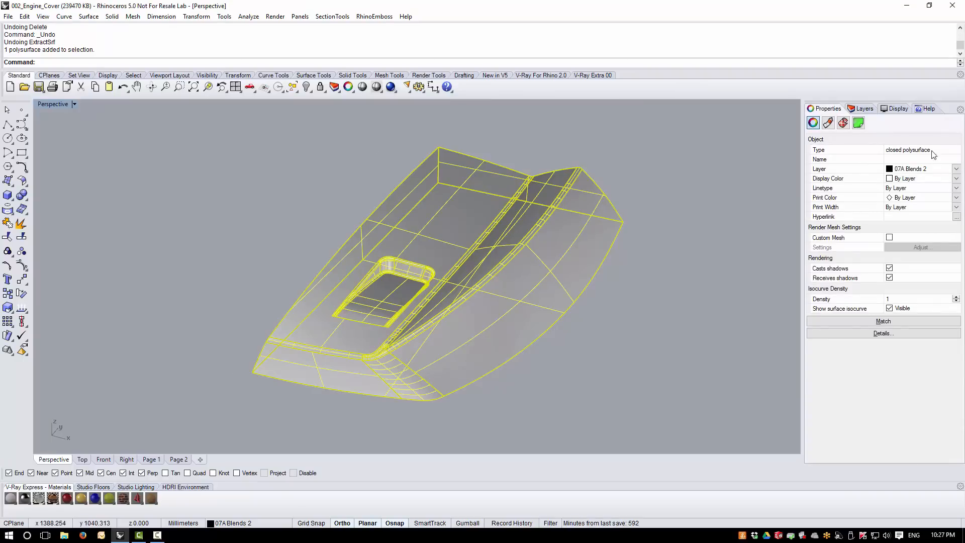
pyautogui.click(638, 309)
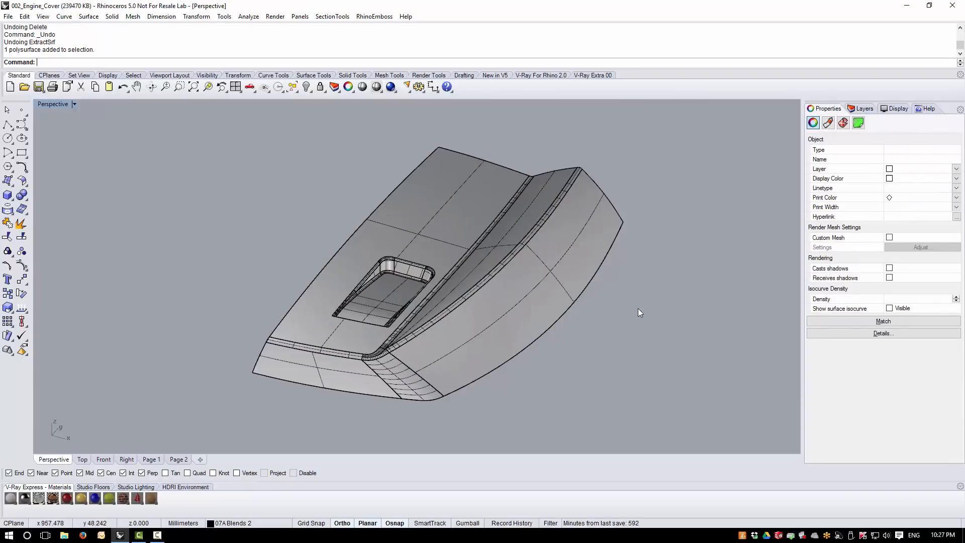
# Inspect the cover half's reflections with an environment map analysis using the sunroom 1.png image, and close the analysis.
pyautogui.click(431, 342)
pyautogui.click(257, 16)
pyautogui.moveTo(258, 51)
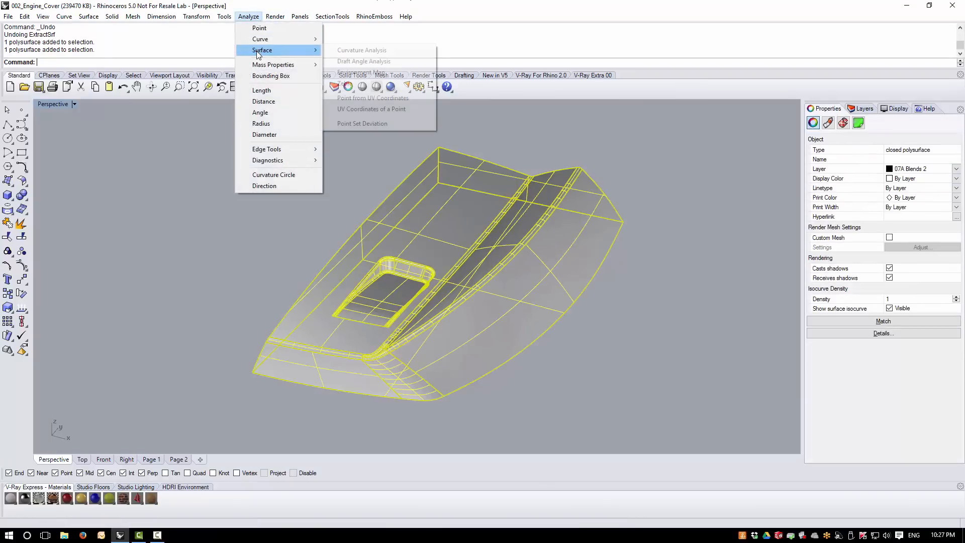
pyautogui.click(361, 73)
pyautogui.moveTo(231, 260)
pyautogui.mouseDown(button='right')
pyautogui.moveTo(282, 366)
pyautogui.moveTo(284, 253)
pyautogui.moveTo(308, 340)
pyautogui.moveTo(302, 368)
pyautogui.moveTo(252, 301)
pyautogui.mouseUp(button='right')
pyautogui.click(111, 155)
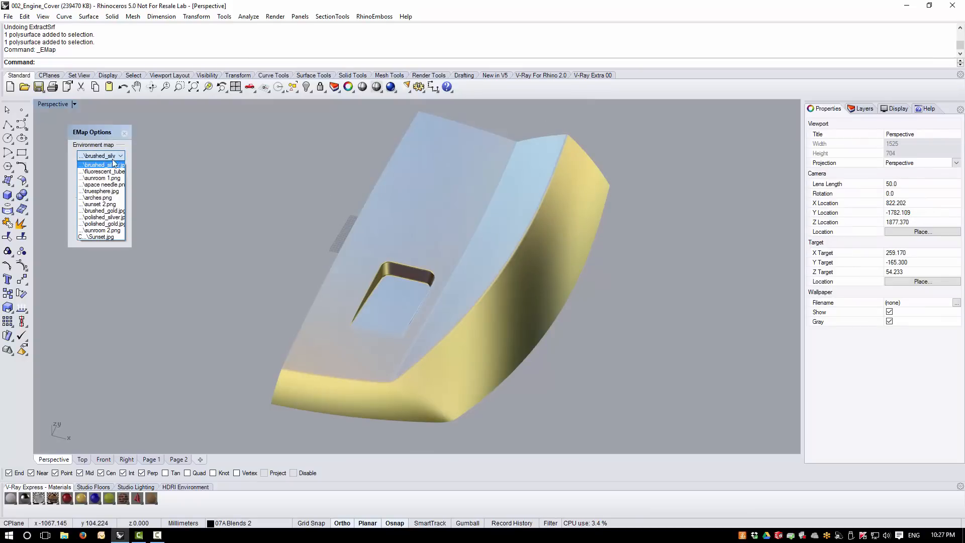
pyautogui.click(101, 182)
pyautogui.moveTo(257, 241)
pyautogui.mouseDown(button='right')
pyautogui.moveTo(278, 303)
pyautogui.moveTo(304, 339)
pyautogui.moveTo(307, 263)
pyautogui.moveTo(273, 243)
pyautogui.moveTo(273, 220)
pyautogui.moveTo(267, 234)
pyautogui.moveTo(351, 236)
pyautogui.moveTo(378, 230)
pyautogui.moveTo(414, 196)
pyautogui.mouseUp(button='right')
pyautogui.click(124, 134)
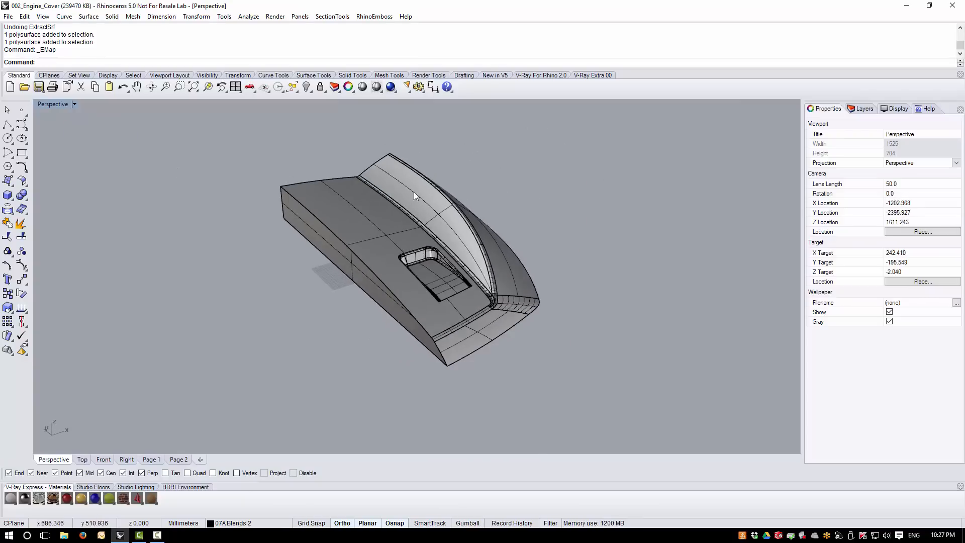
# Extract the flat vertical face on the centre plane of the cover half and delete it.
pyautogui.keyDown('shift'); pyautogui.moveTo(414, 242); pyautogui.dragTo(475, 221, button='right'); pyautogui.keyUp('shift')
pyautogui.scroll(3, 460, 225)
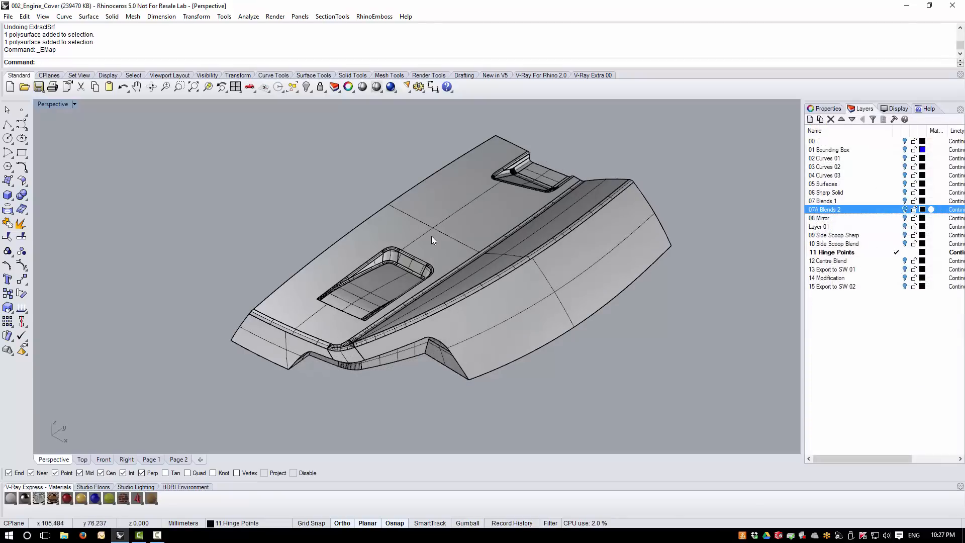
pyautogui.moveTo(431, 236); pyautogui.dragTo(456, 240, button='right')
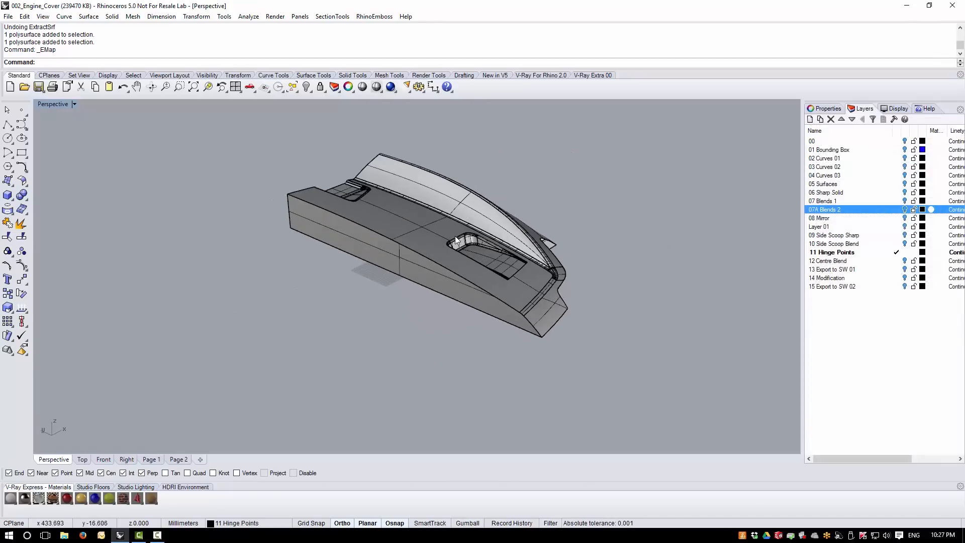
pyautogui.rightClick(21, 223)
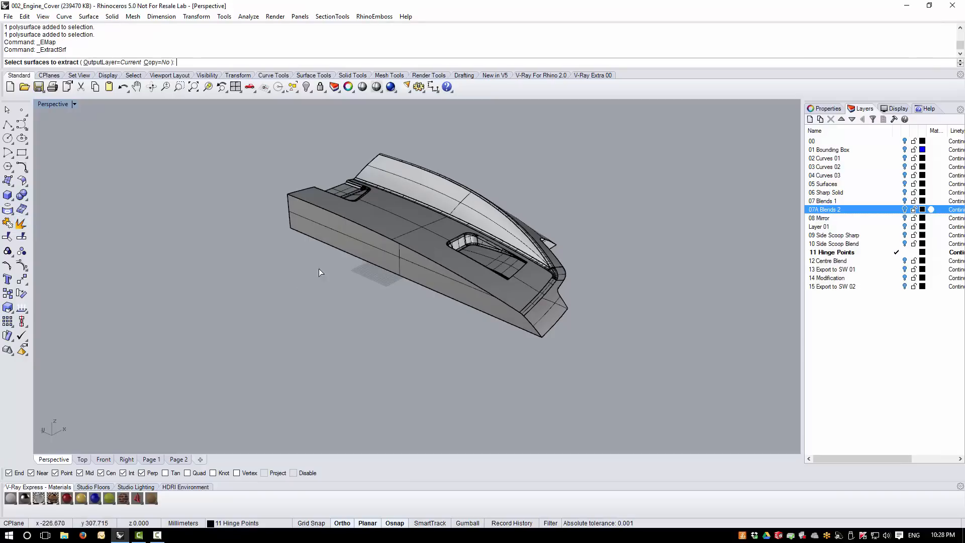
pyautogui.click(376, 250)
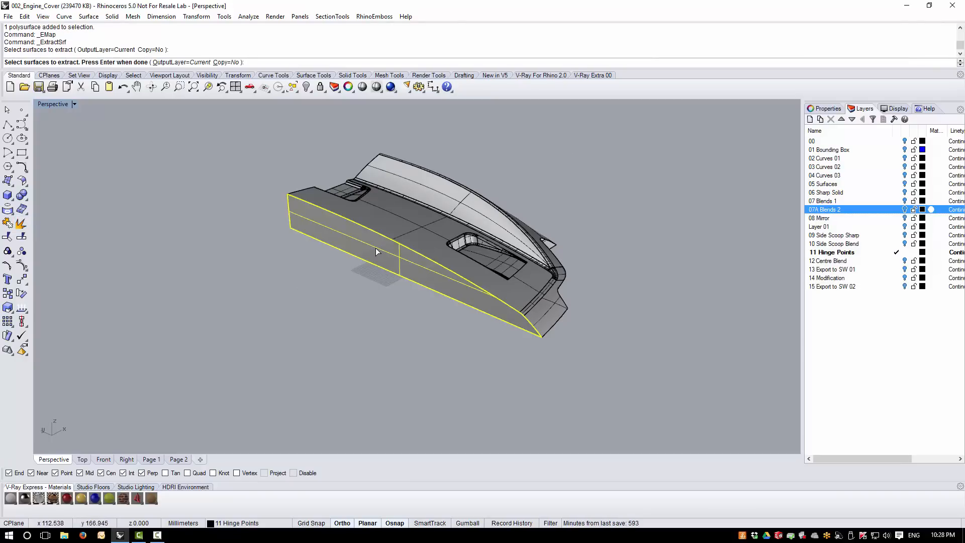
pyautogui.press('Return')
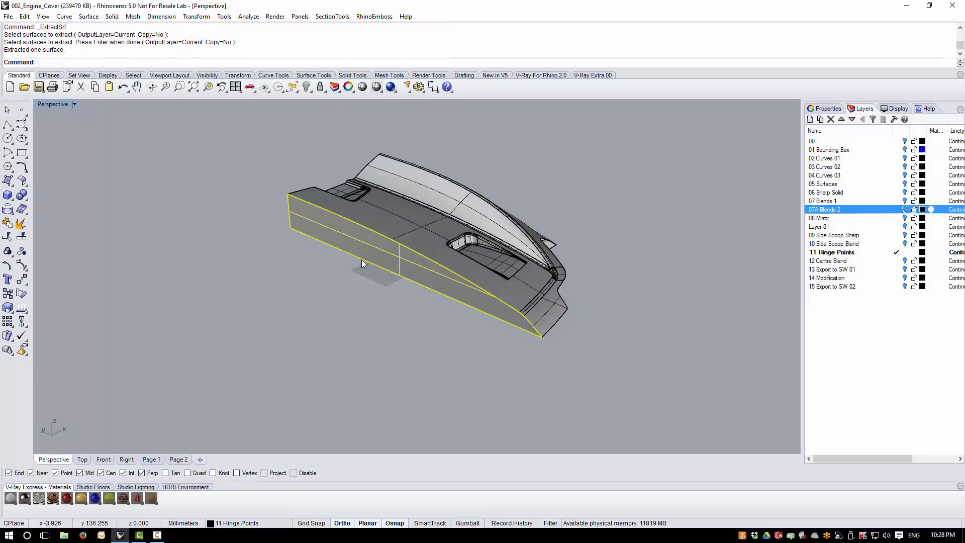
pyautogui.press('Delete')
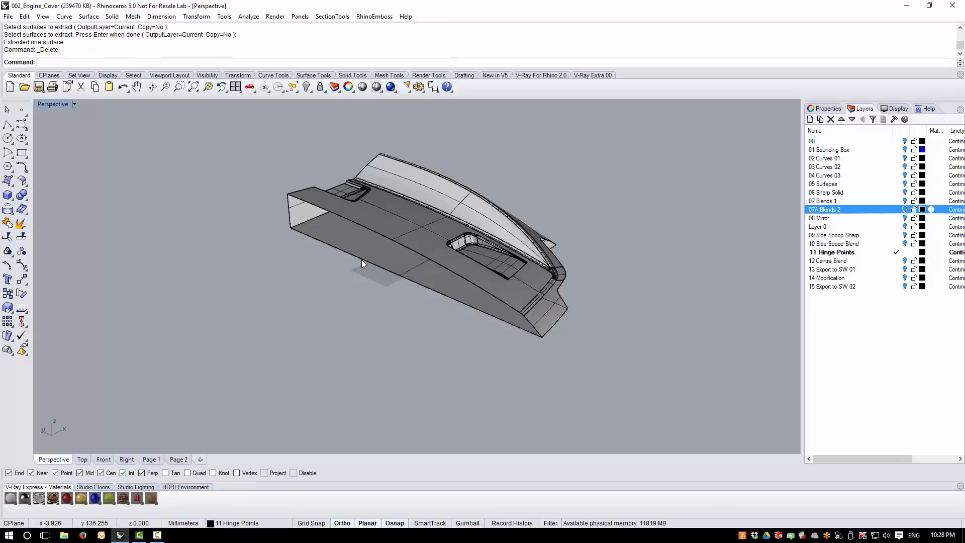
# Mirror a copy of the open cover half across the Y axis to create the opposite half.
pyautogui.click(418, 230)
pyautogui.click(200, 16)
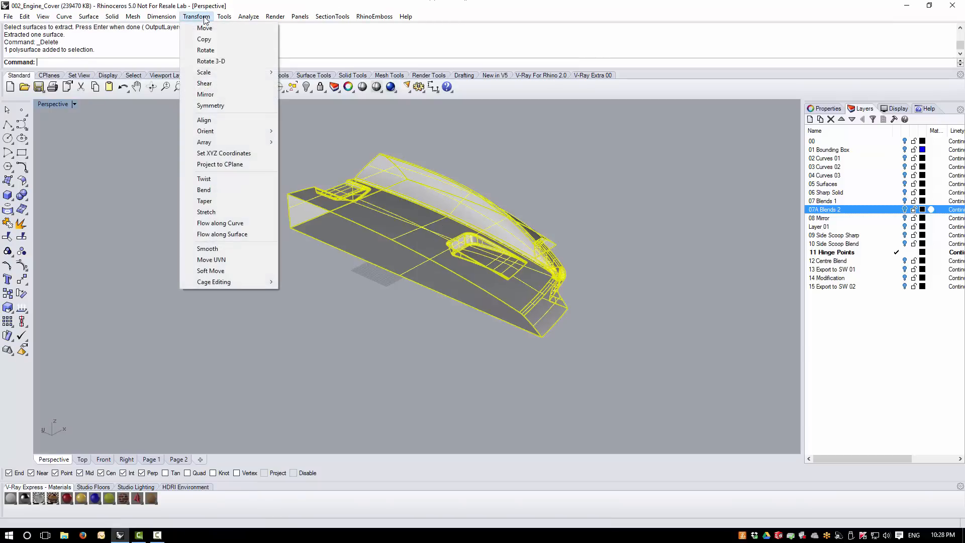
pyautogui.click(210, 94)
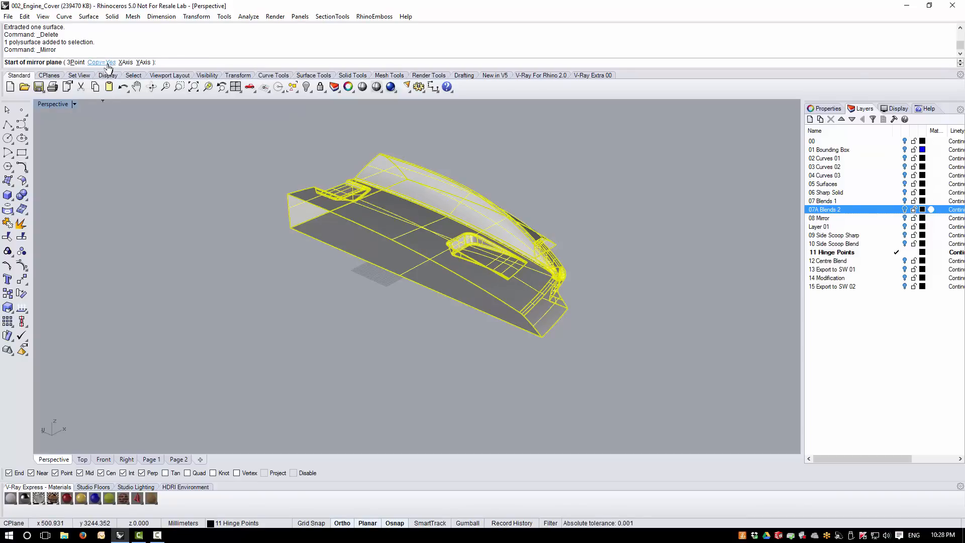
pyautogui.click(144, 63)
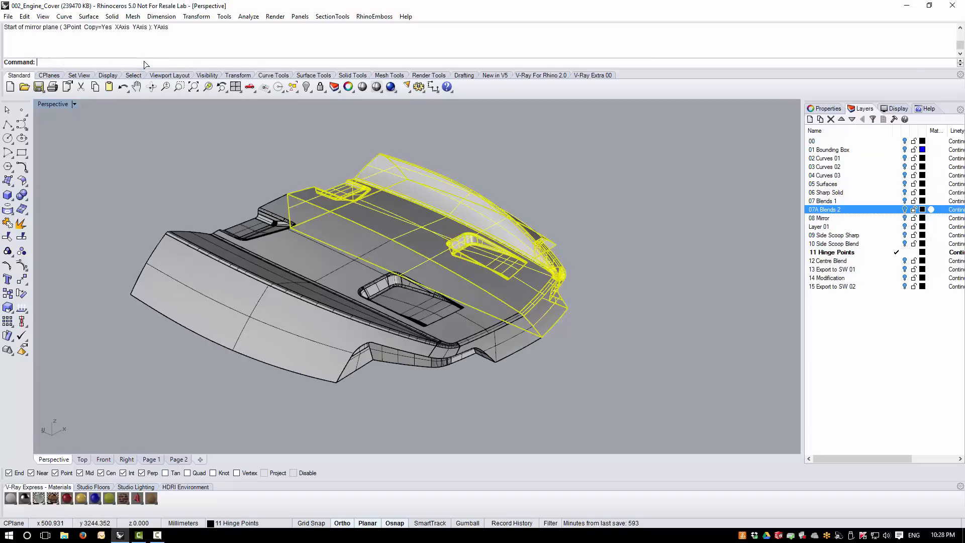
pyautogui.click(209, 168)
# Join the original and mirrored cover halves along the centreline into one polysurface.
pyautogui.moveTo(210, 168); pyautogui.dragTo(409, 285, button='right')
pyautogui.scroll(3, 392, 266)
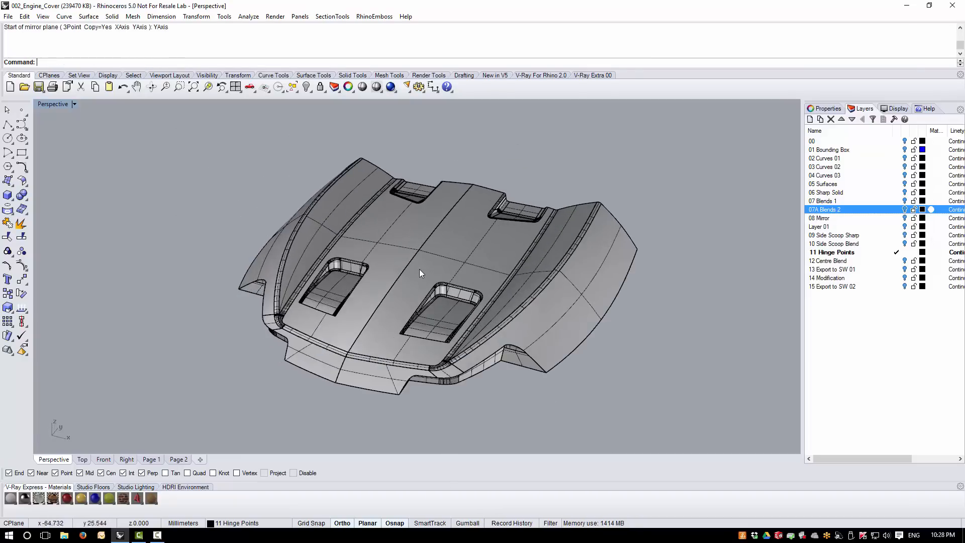
pyautogui.click(420, 272)
pyautogui.keyDown('shift'); pyautogui.click(393, 252); pyautogui.keyUp('shift')
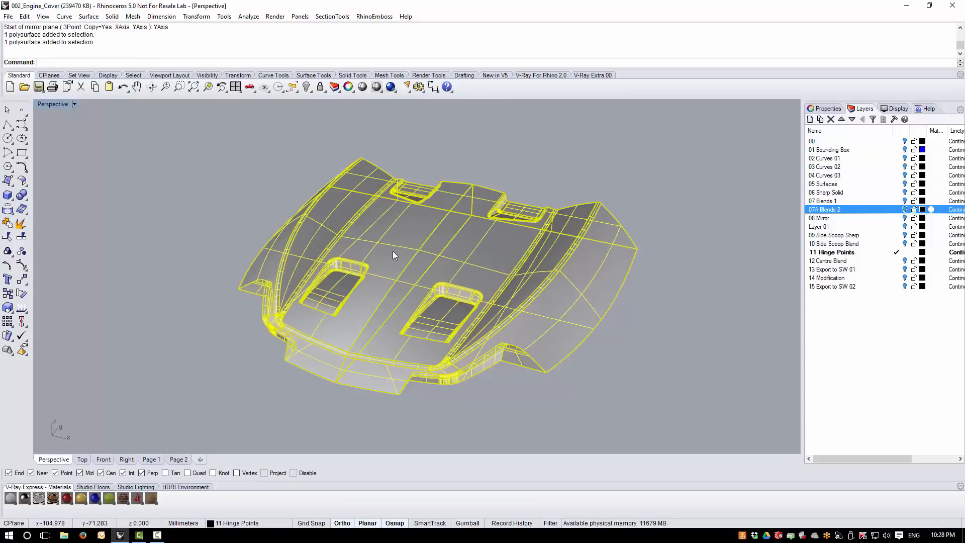
pyautogui.click(8, 223)
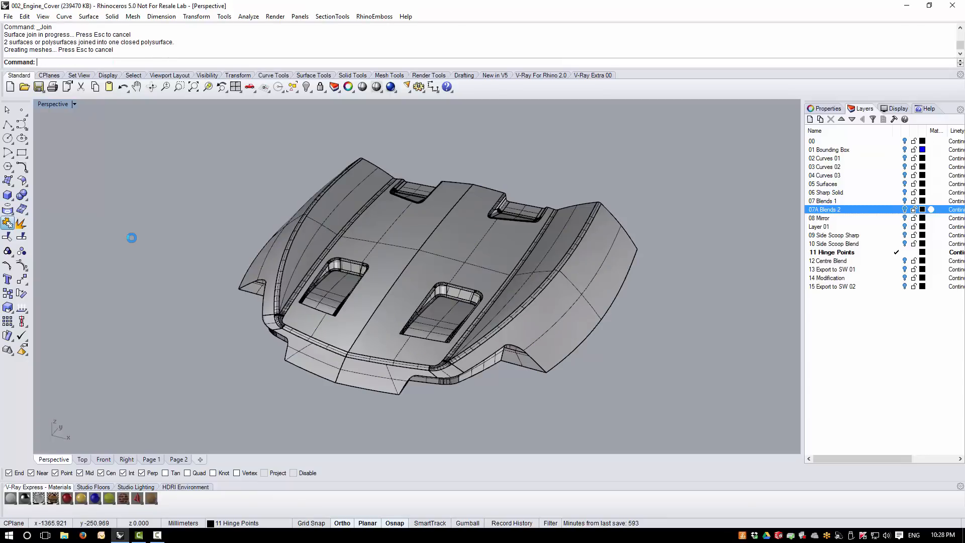
# Inspect the joined cover's reflections with an environment map analysis, using sunroom 1.png and a second environment image, and close the analysis.
pyautogui.click(423, 283)
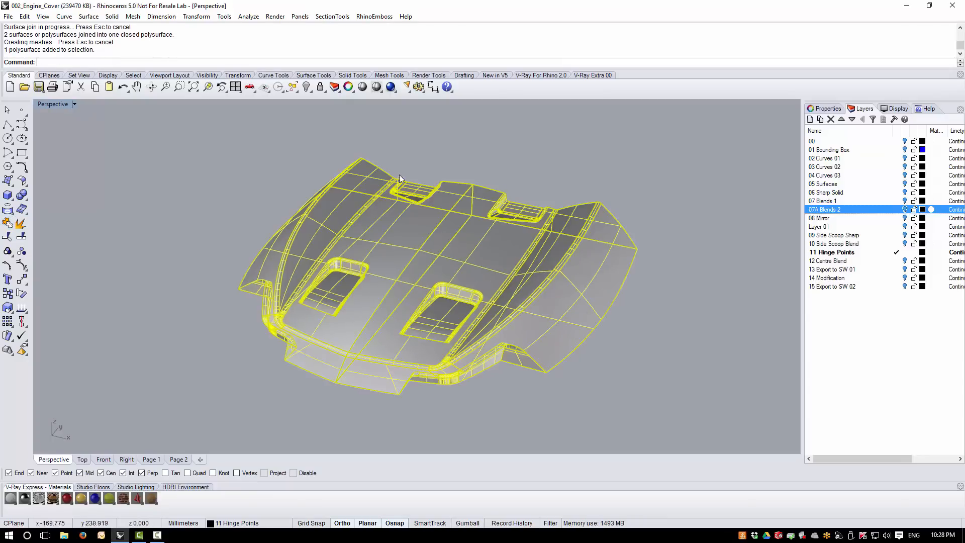
pyautogui.click(248, 16)
pyautogui.moveTo(261, 50)
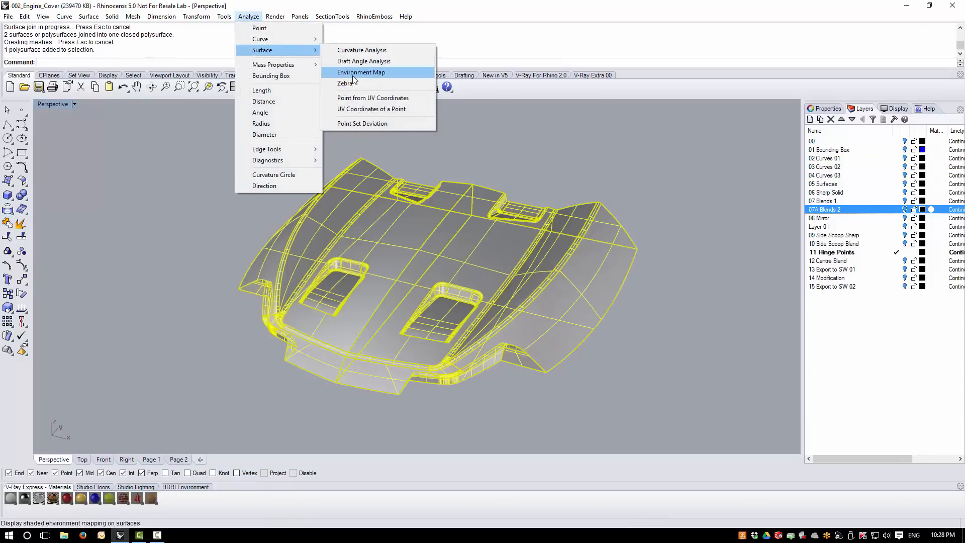
pyautogui.click(347, 71)
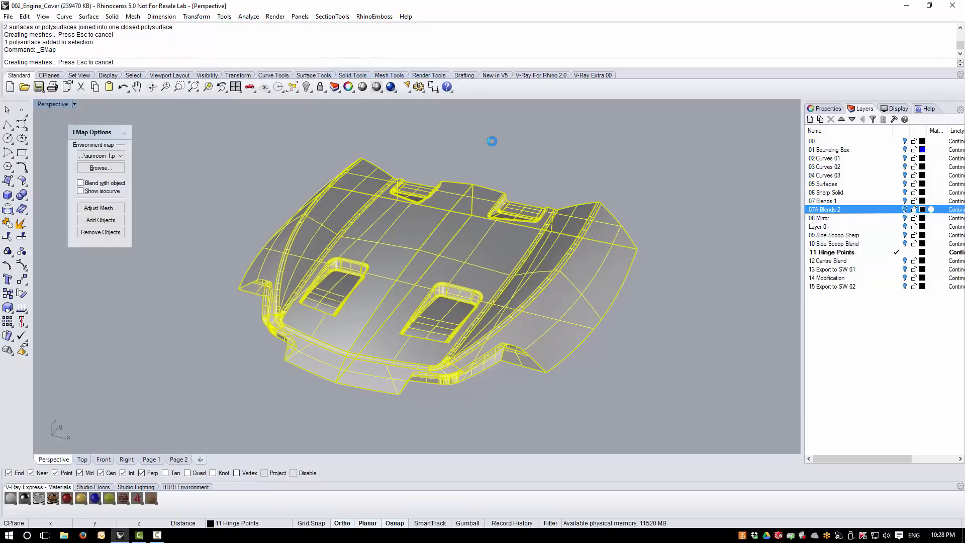
pyautogui.moveTo(441, 289); pyautogui.dragTo(487, 312, button='right')
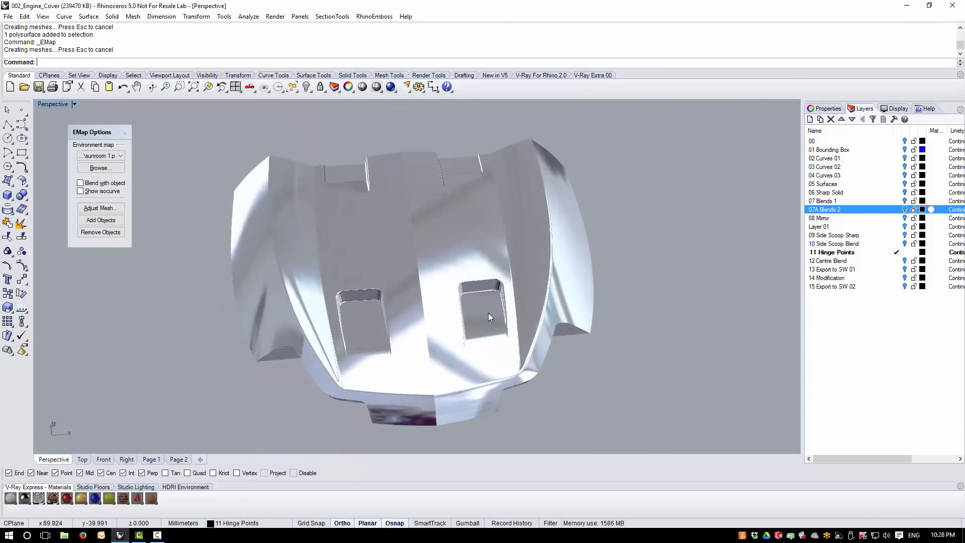
pyautogui.click(121, 156)
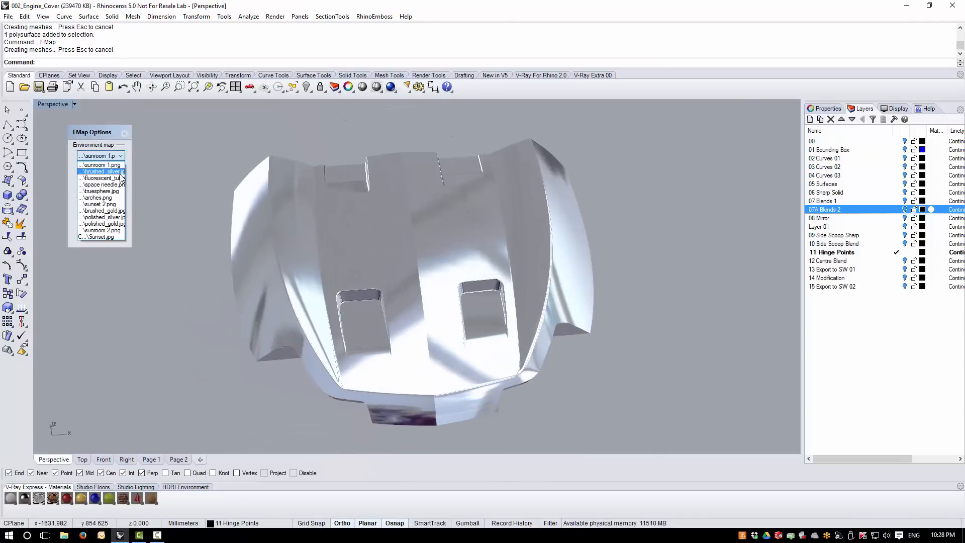
pyautogui.click(121, 175)
pyautogui.moveTo(403, 293)
pyautogui.mouseDown(button='right')
pyautogui.moveTo(497, 268)
pyautogui.moveTo(377, 274)
pyautogui.moveTo(366, 302)
pyautogui.moveTo(339, 303)
pyautogui.mouseUp(button='right')
pyautogui.click(124, 132)
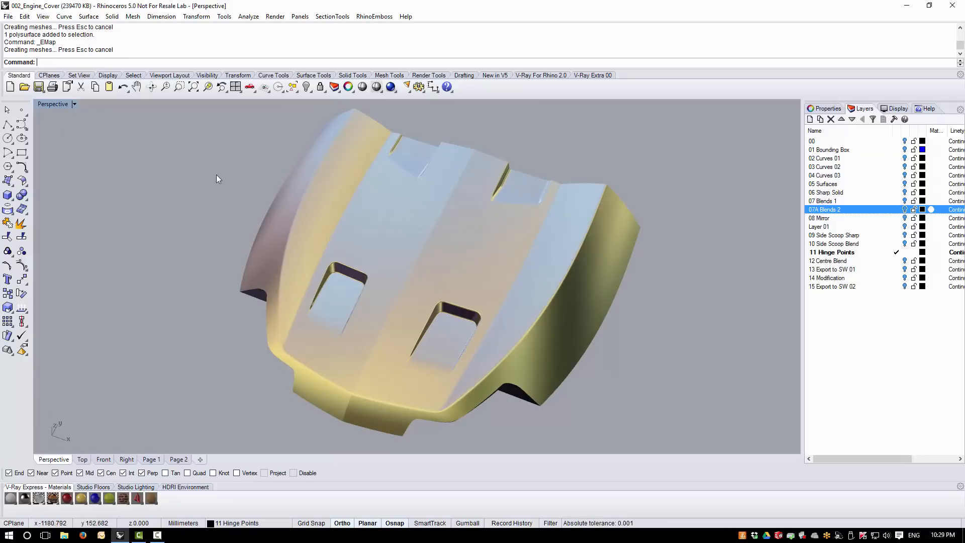
# Measure the distance across the narrow front blend surface, from its upper edge to its lower edge near the centreline.
pyautogui.moveTo(409, 334); pyautogui.dragTo(411, 275, button='right')
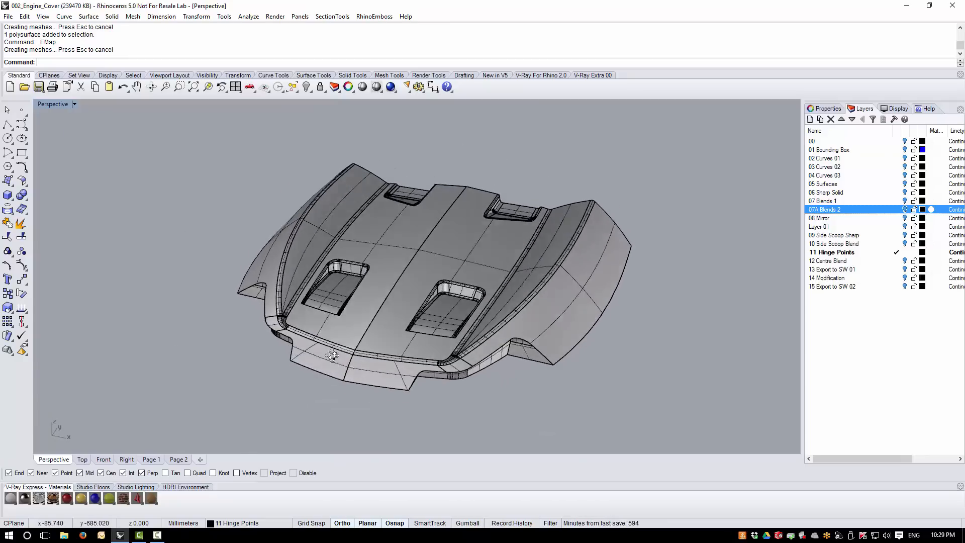
pyautogui.scroll(5, 340, 368)
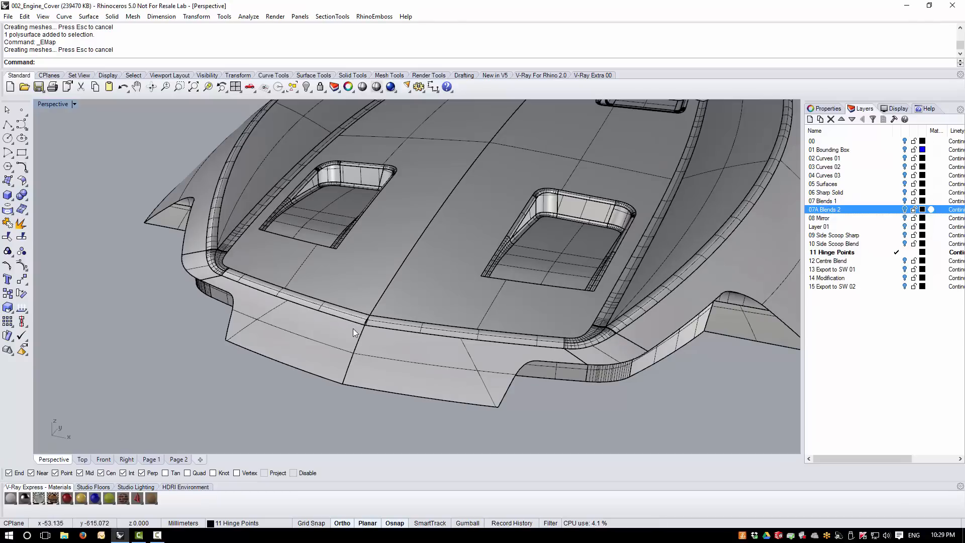
pyautogui.scroll(5, 355, 329)
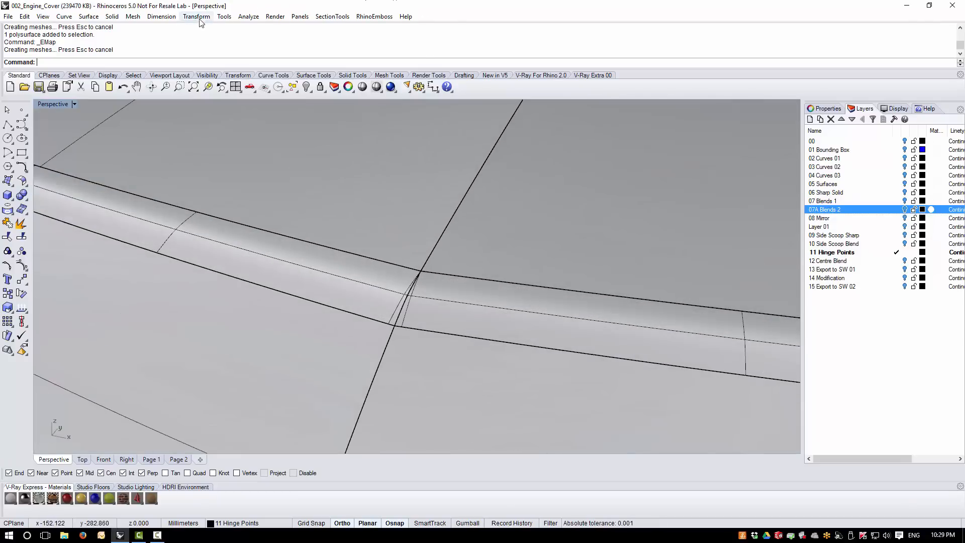
pyautogui.click(248, 16)
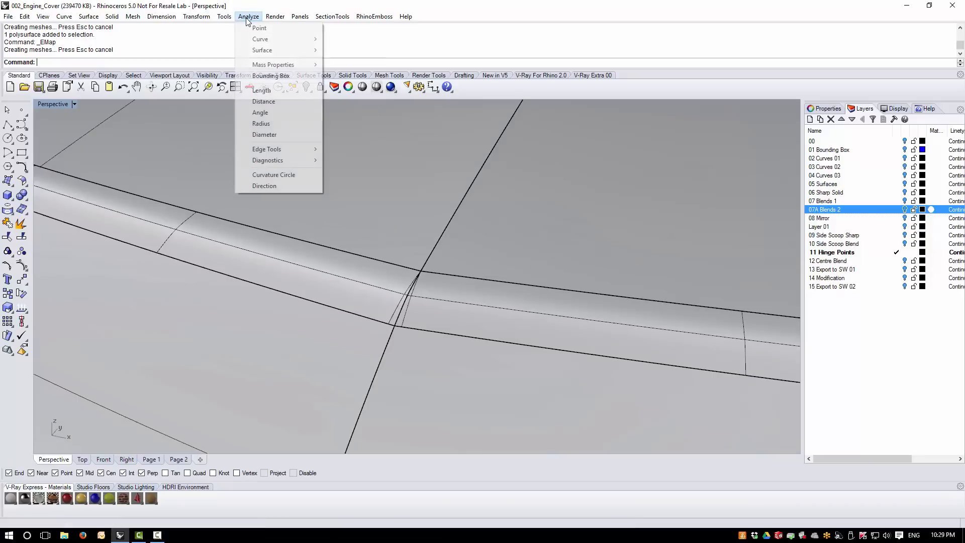
pyautogui.click(264, 101)
pyautogui.click(316, 244)
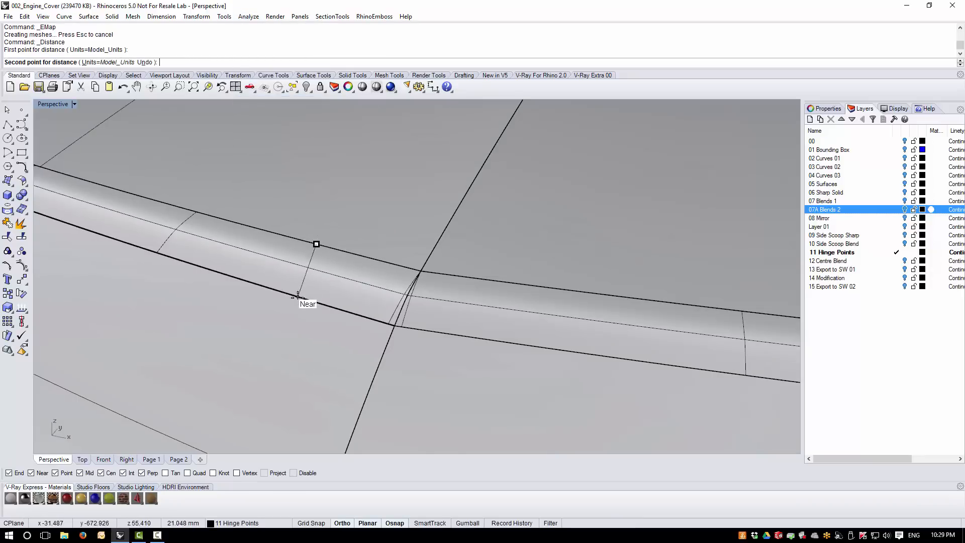
pyautogui.click(280, 292)
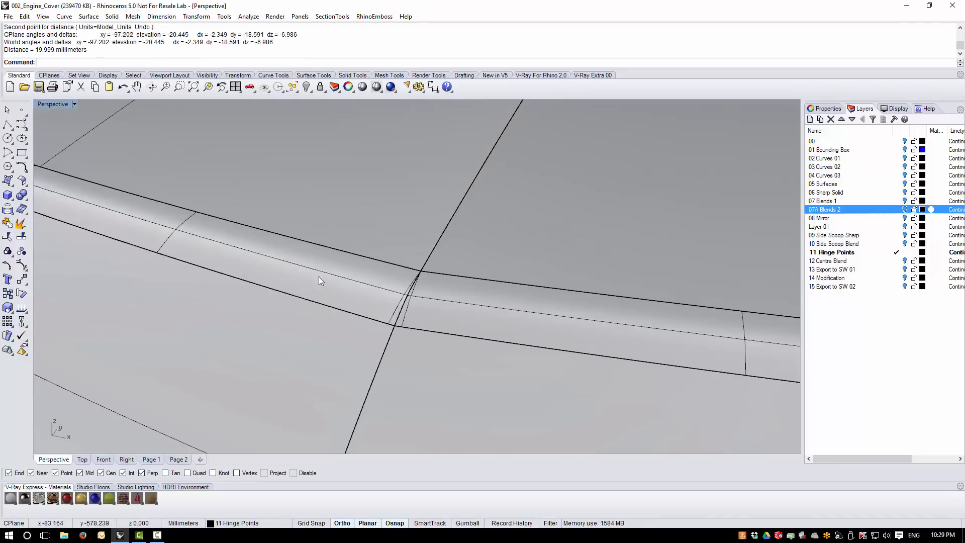
# In the Top view, draw a both-sides line centred on the origin (0) along the Y axis, extending past the cover's front edge.
pyautogui.scroll(-2, 317, 275)
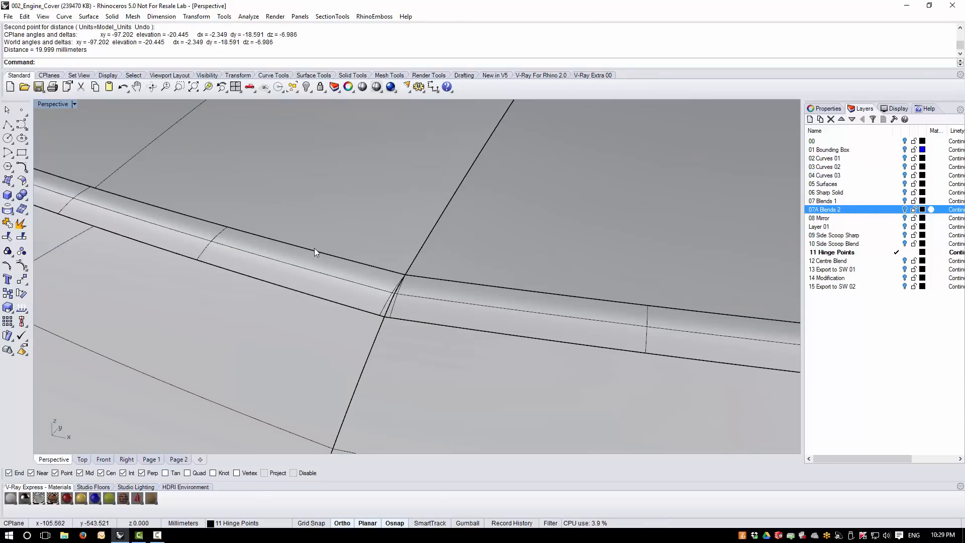
pyautogui.scroll(-3, 270, 265)
pyautogui.scroll(-5, 329, 312)
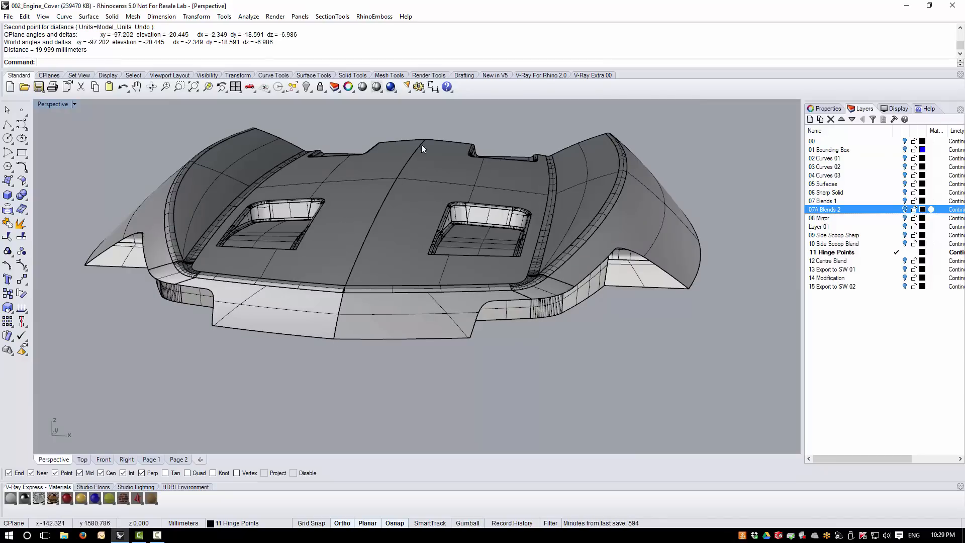
pyautogui.moveTo(299, 337); pyautogui.dragTo(310, 299, button='right')
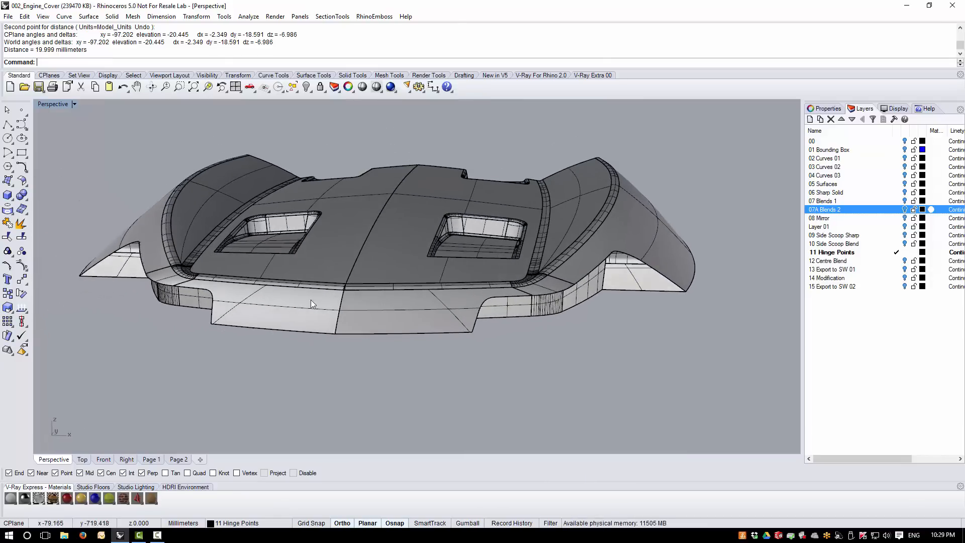
pyautogui.scroll(2, 334, 258)
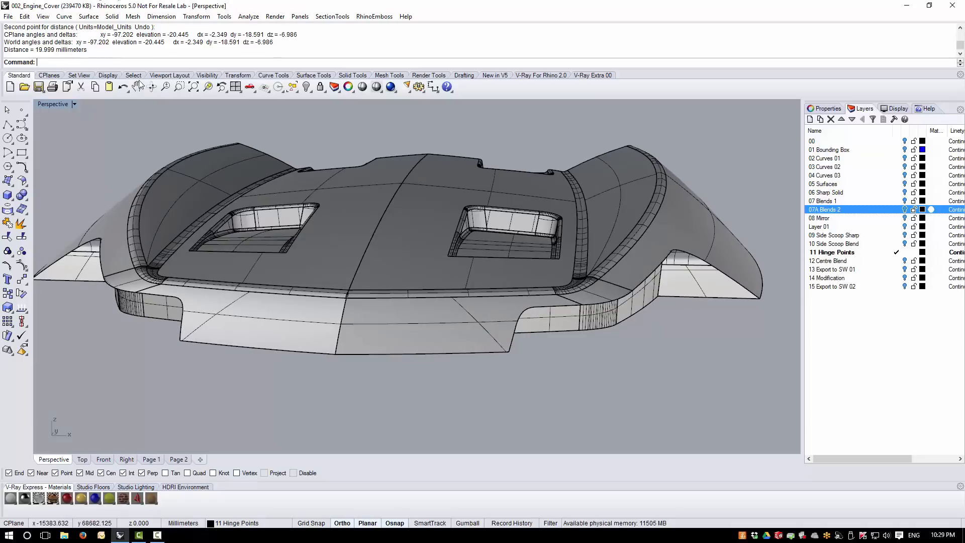
pyautogui.doubleClick(65, 106)
pyautogui.scroll(-4, 292, 195)
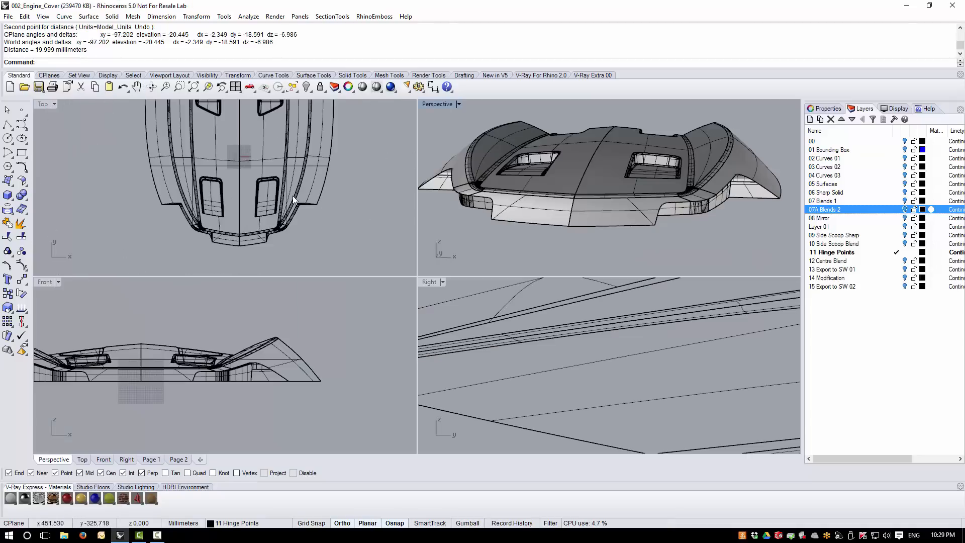
pyautogui.doubleClick(44, 104)
pyautogui.moveTo(495, 171); pyautogui.dragTo(533, 213, button='right')
pyautogui.click(8, 124)
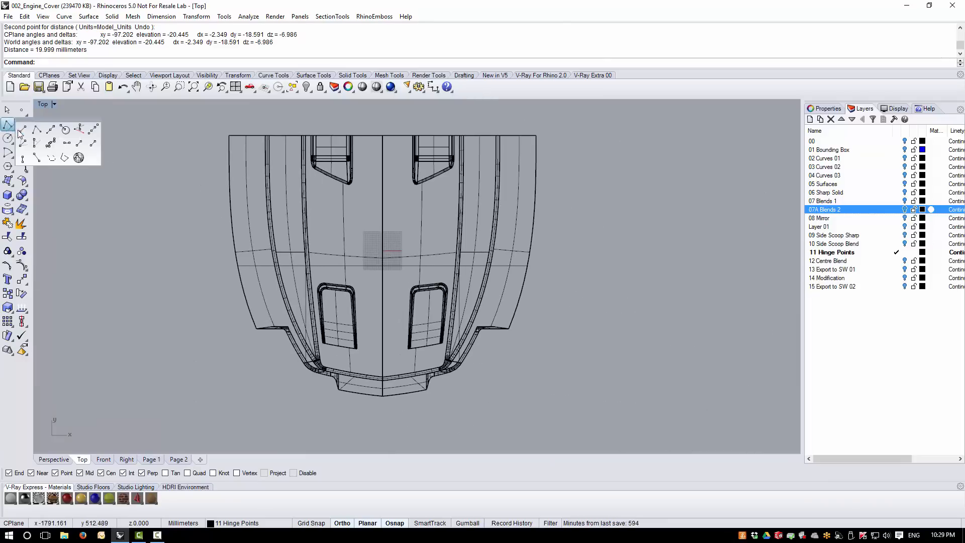
pyautogui.click(22, 129)
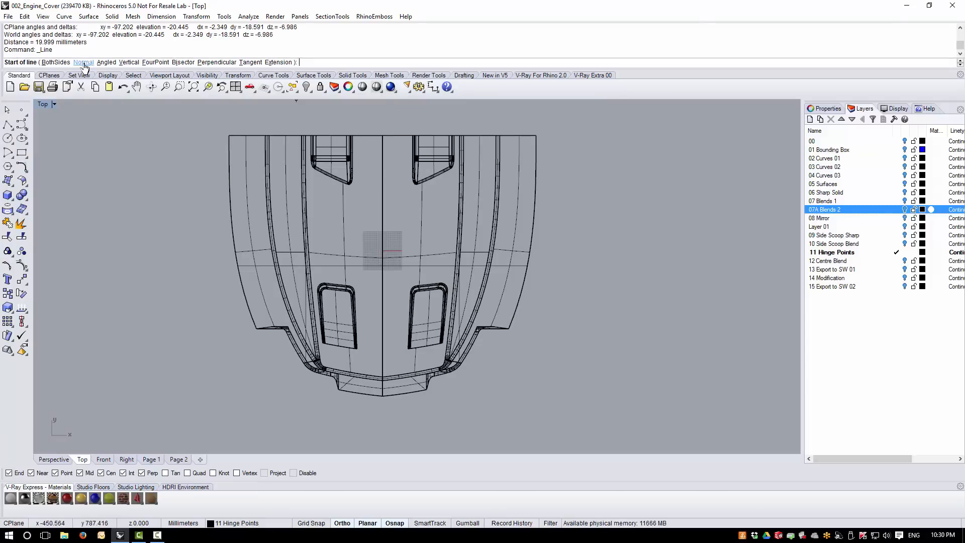
pyautogui.click(54, 62)
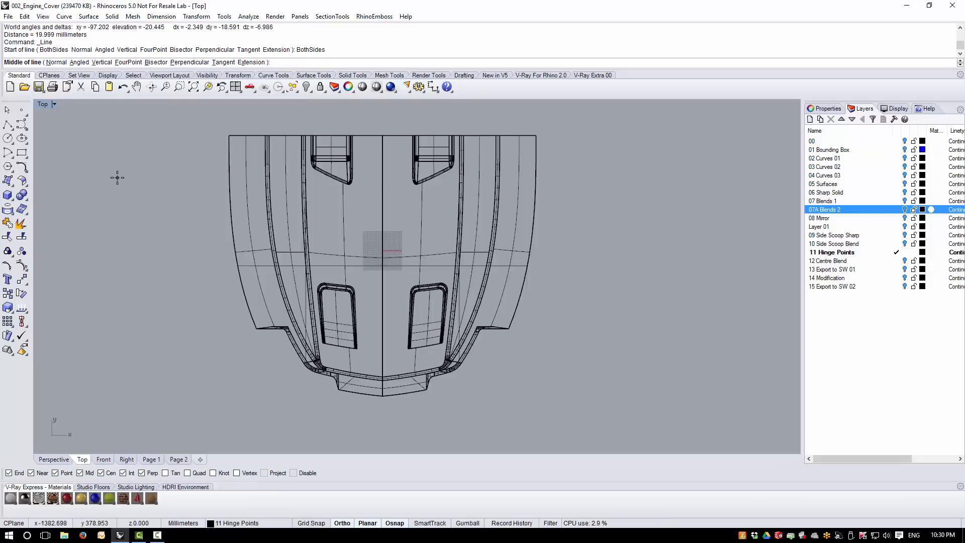
pyautogui.write('0')
pyautogui.press('Return')
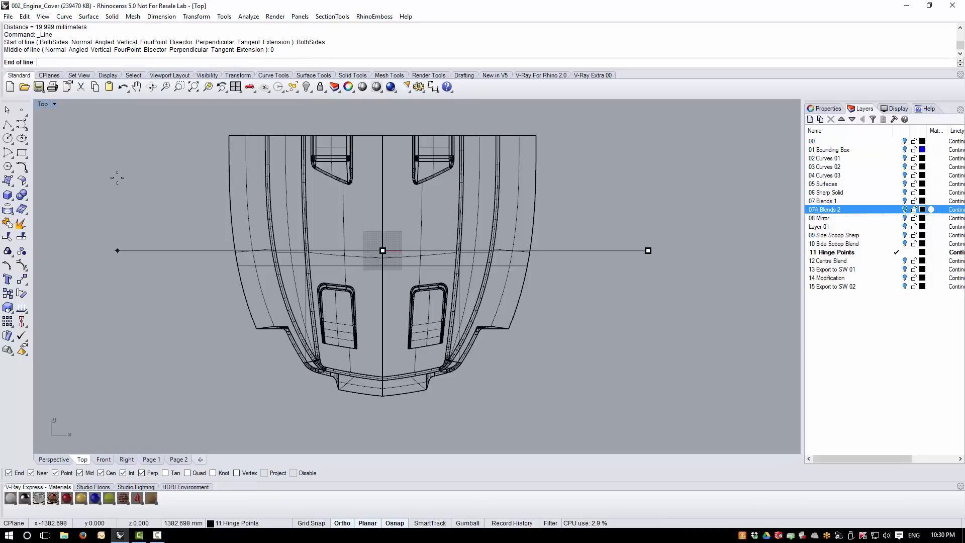
pyautogui.click(383, 416)
# Offset the centre line to both sides by a distance of 8 mm.
pyautogui.scroll(3, 385, 408)
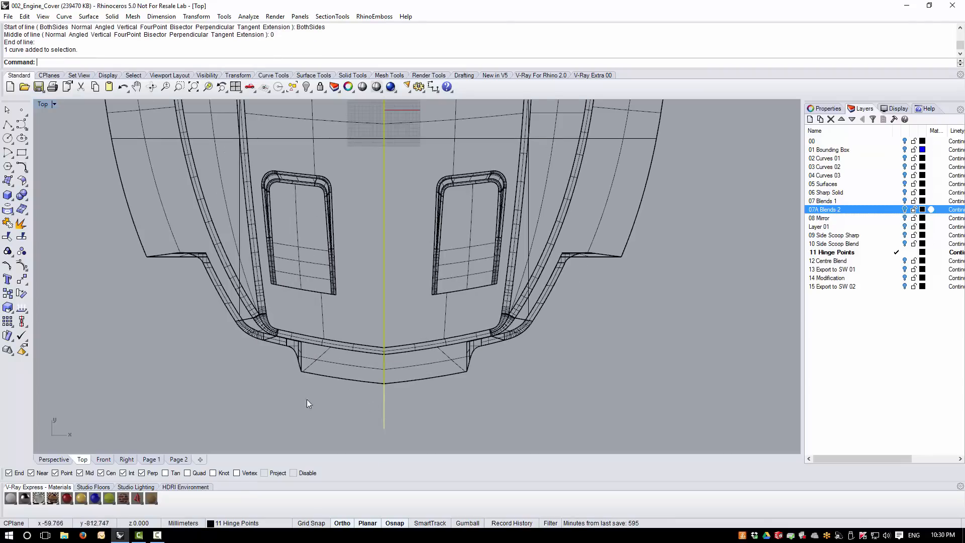
pyautogui.scroll(-3, 394, 377)
pyautogui.scroll(2, 392, 392)
pyautogui.scroll(-1, 394, 385)
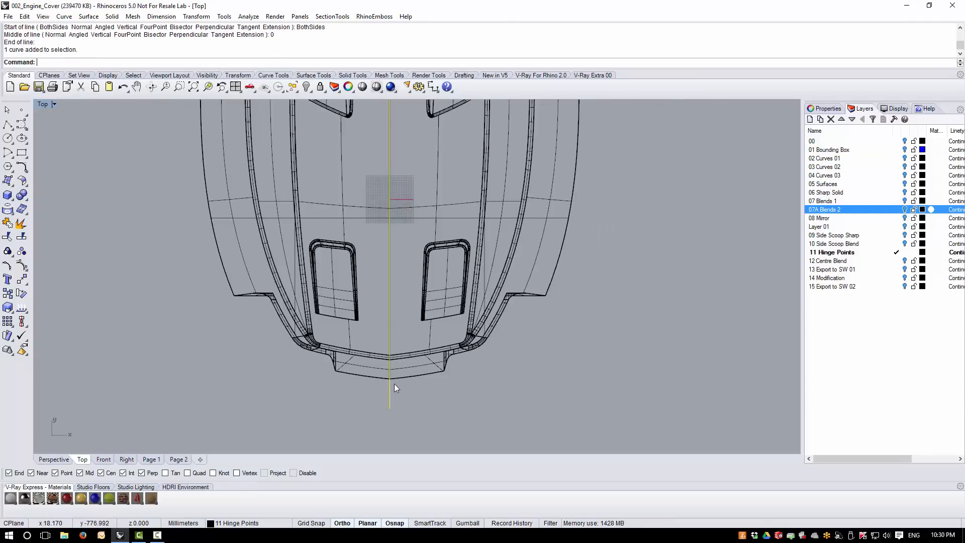
pyautogui.scroll(1, 395, 387)
pyautogui.click(65, 16)
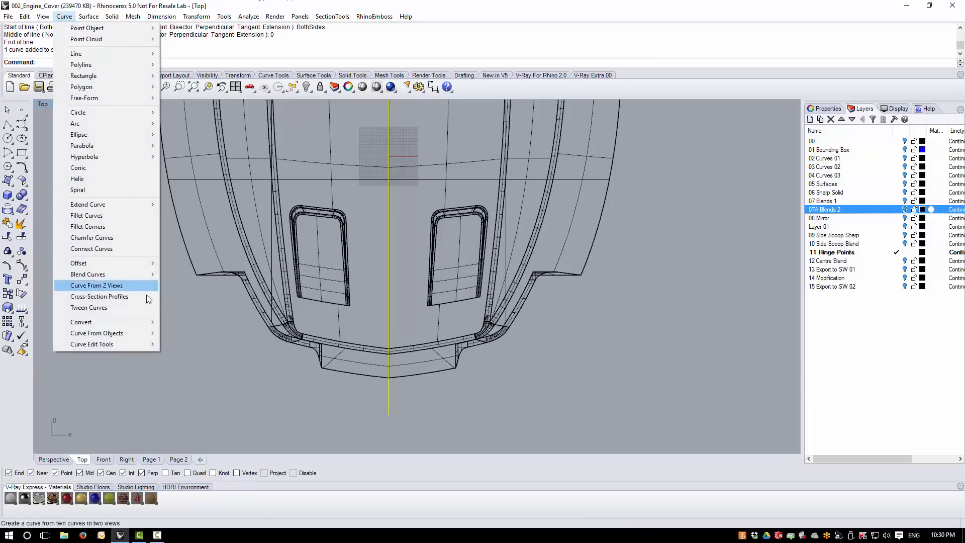
pyautogui.moveTo(126, 265)
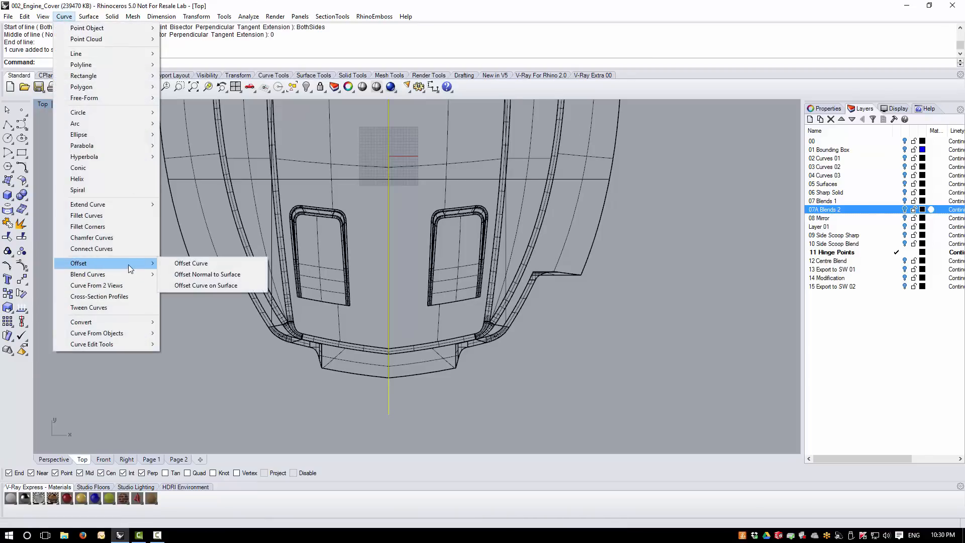
pyautogui.click(191, 263)
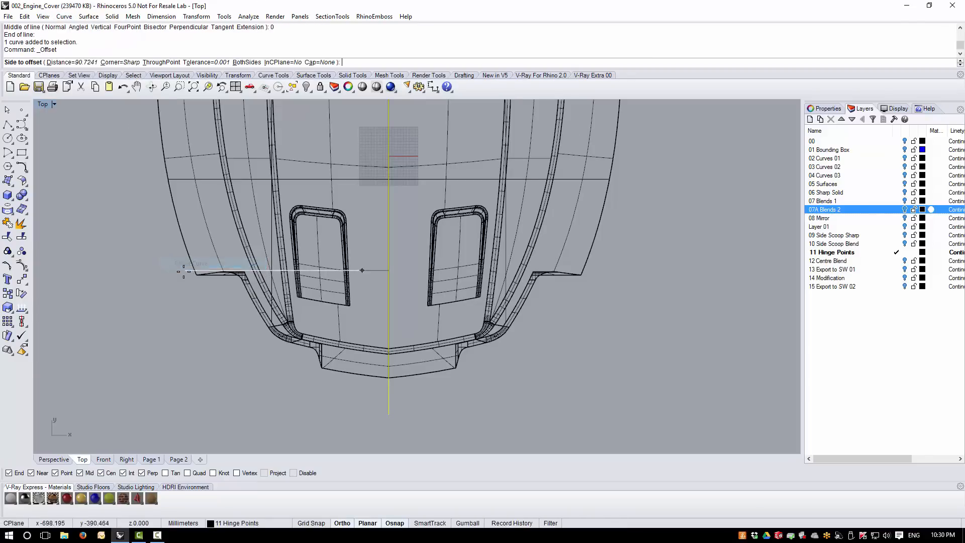
pyautogui.click(247, 62)
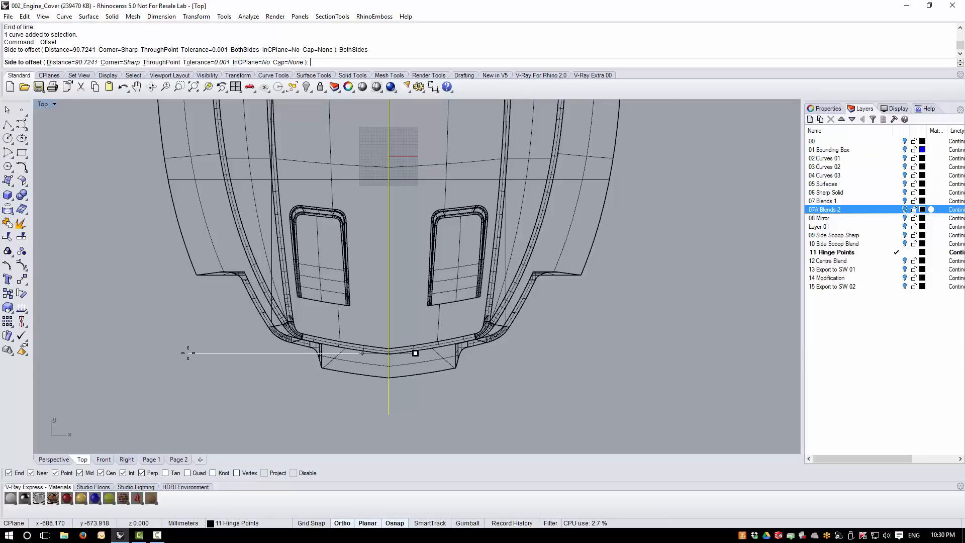
pyautogui.write('8')
pyautogui.press('Return')
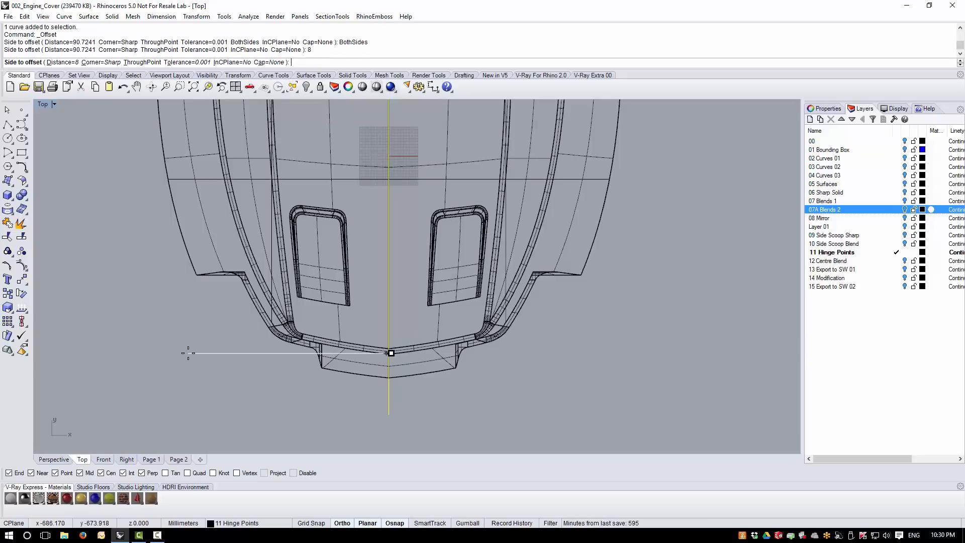
pyautogui.scroll(2, 229, 397)
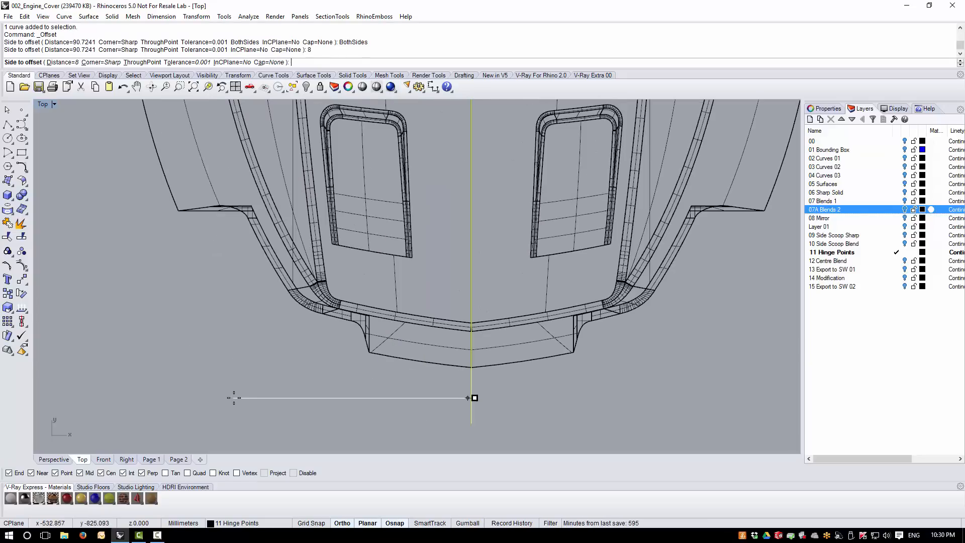
pyautogui.click(263, 403)
# Trim away the central strip of the cover between the two offset lines, and delete the cutting lines.
pyautogui.scroll(6, 484, 379)
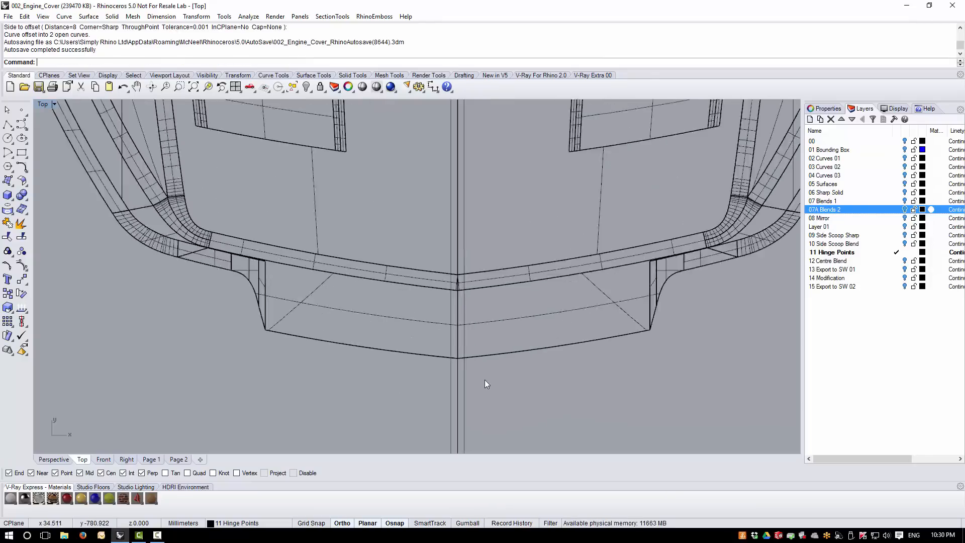
pyautogui.click(451, 350)
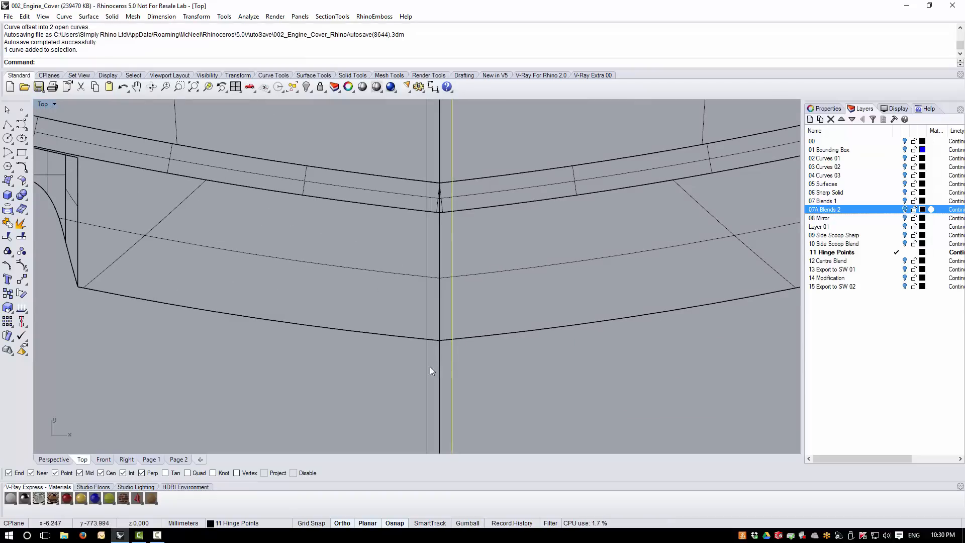
pyautogui.click(428, 366)
pyautogui.scroll(-3, 426, 366)
pyautogui.scroll(4, 412, 372)
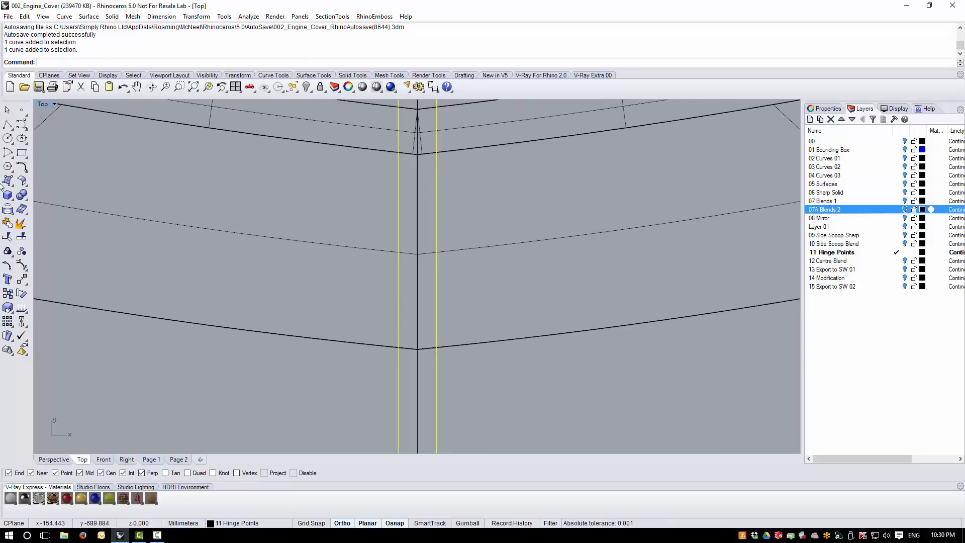
pyautogui.click(7, 236)
pyautogui.click(408, 348)
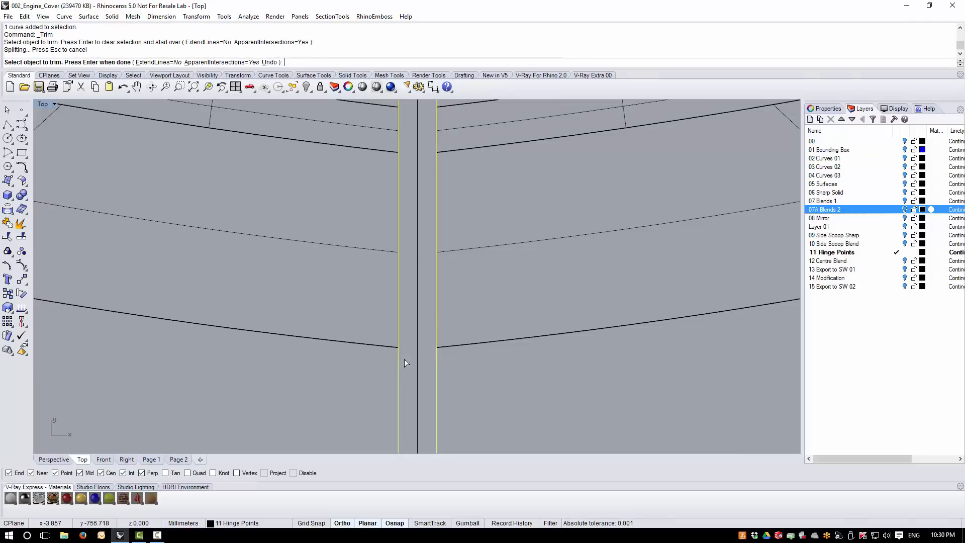
pyautogui.scroll(-5, 301, 398)
pyautogui.press('Delete')
pyautogui.click(327, 407)
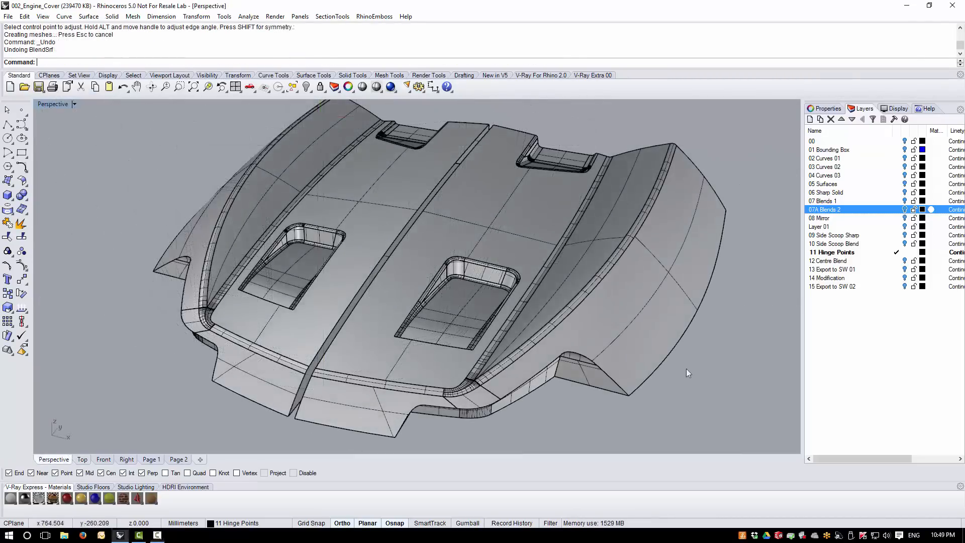
# Examine the trimmed centreline gap of the cover along the top, the front blend, the underside and the rear.
pyautogui.moveTo(530, 379); pyautogui.dragTo(596, 377, button='right')
pyautogui.scroll(5, 335, 404)
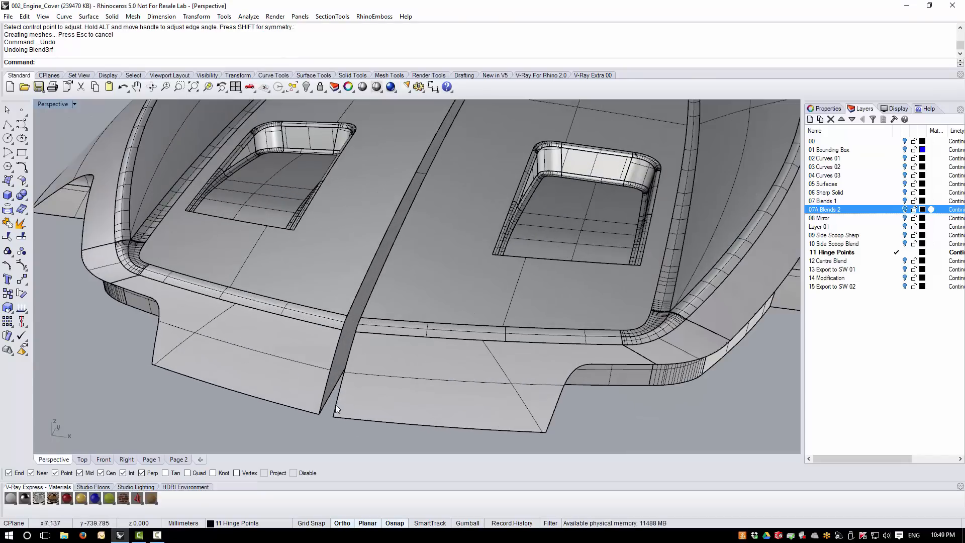
pyautogui.moveTo(371, 398); pyautogui.dragTo(414, 386, button='right')
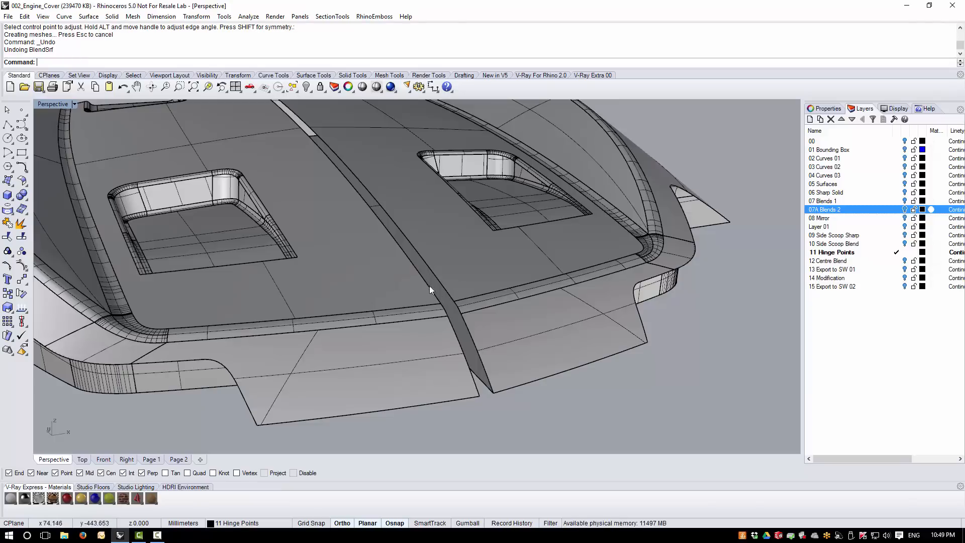
pyautogui.scroll(6, 449, 314)
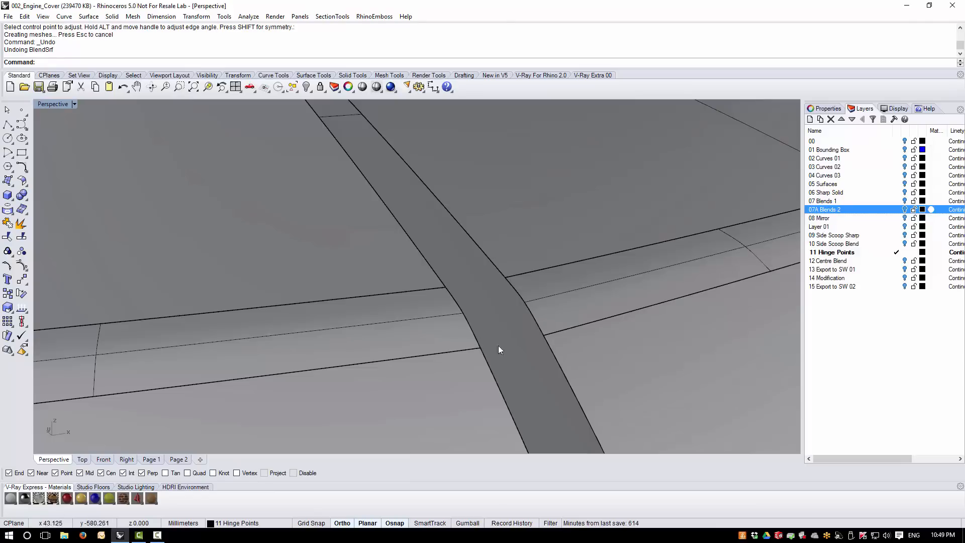
pyautogui.scroll(-10, 500, 345)
pyautogui.moveTo(473, 290); pyautogui.dragTo(525, 283, button='right')
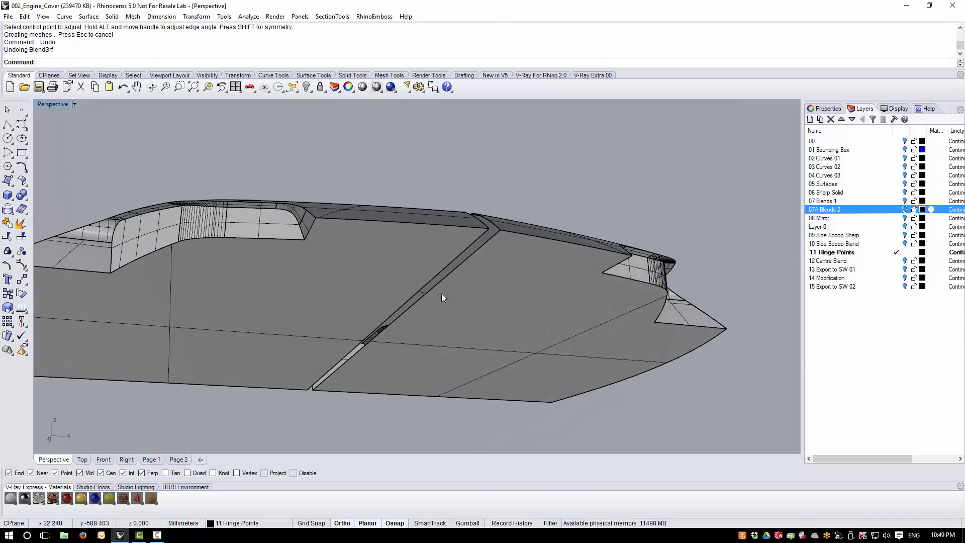
pyautogui.moveTo(335, 383); pyautogui.dragTo(520, 419, button='right')
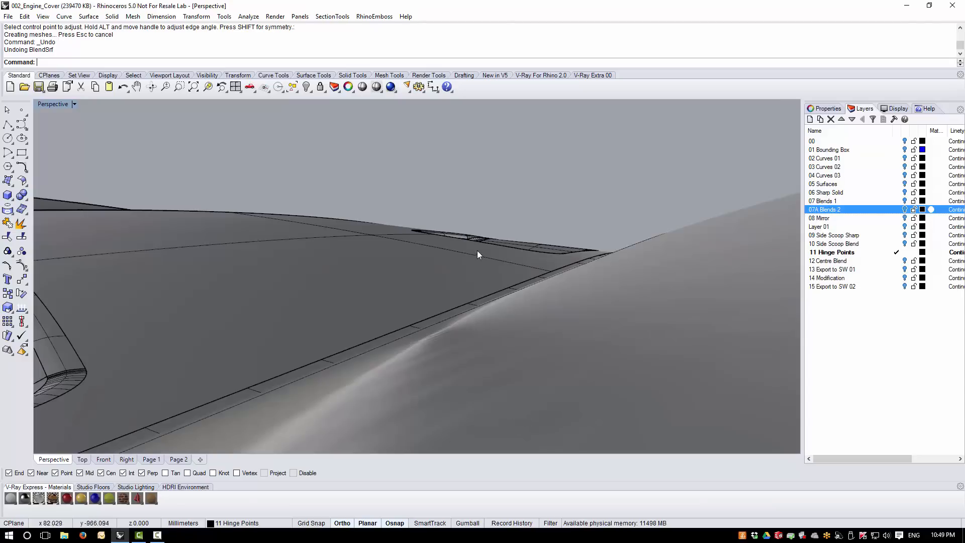
pyautogui.scroll(-7, 478, 250)
pyautogui.moveTo(429, 292); pyautogui.dragTo(438, 325, button='right')
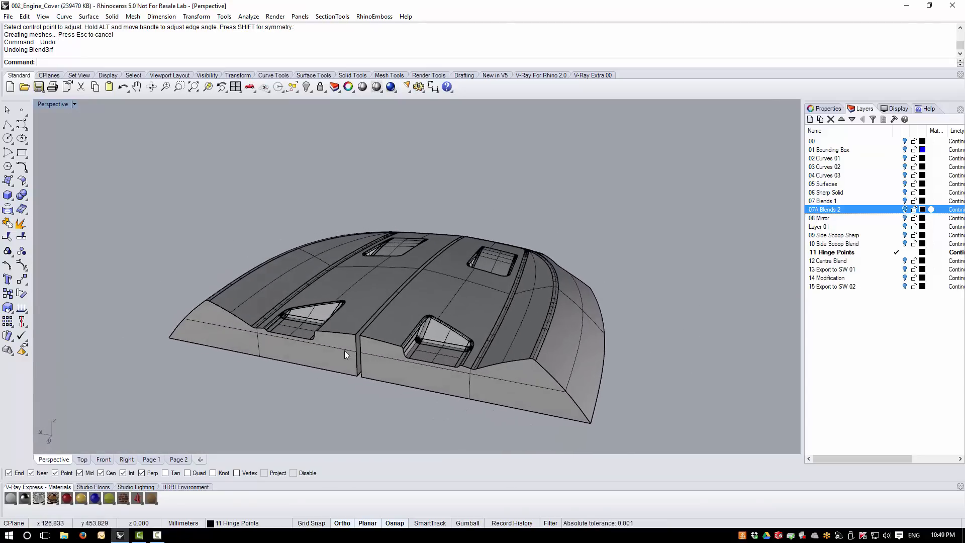
# Start a surface blend between the two long top-surface edges of the centre gap, with Curvature continuity on both sides.
pyautogui.scroll(4, 352, 342)
pyautogui.scroll(3, 367, 319)
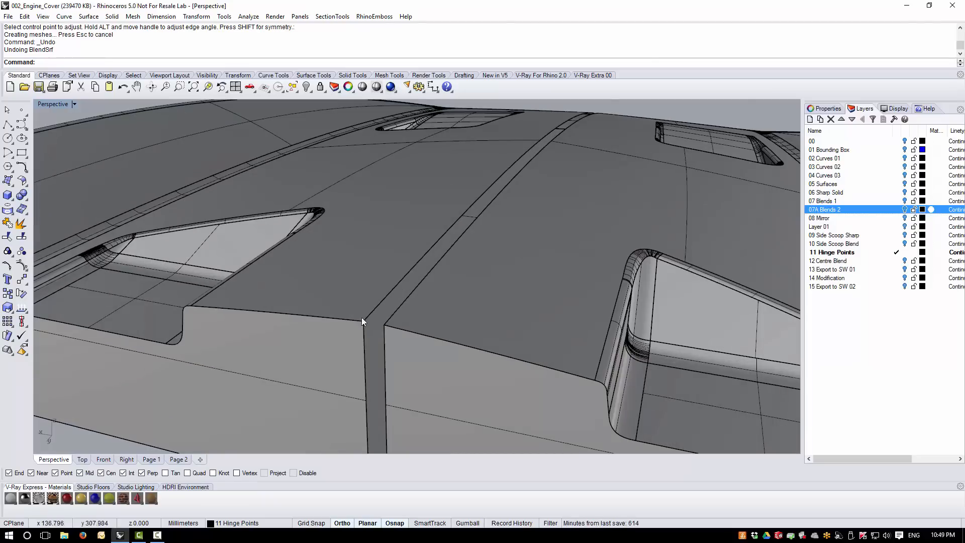
pyautogui.moveTo(382, 335); pyautogui.dragTo(388, 328, button='right')
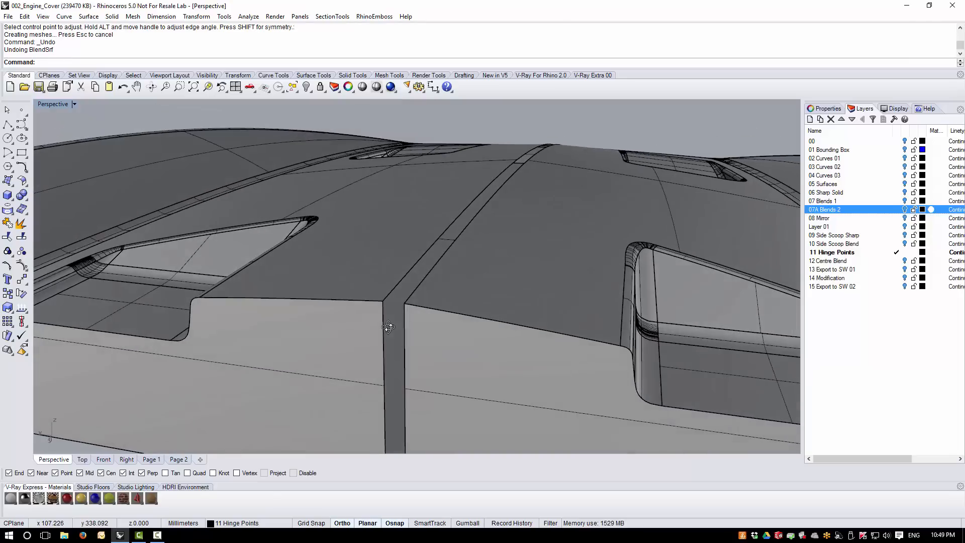
pyautogui.scroll(4, 390, 308)
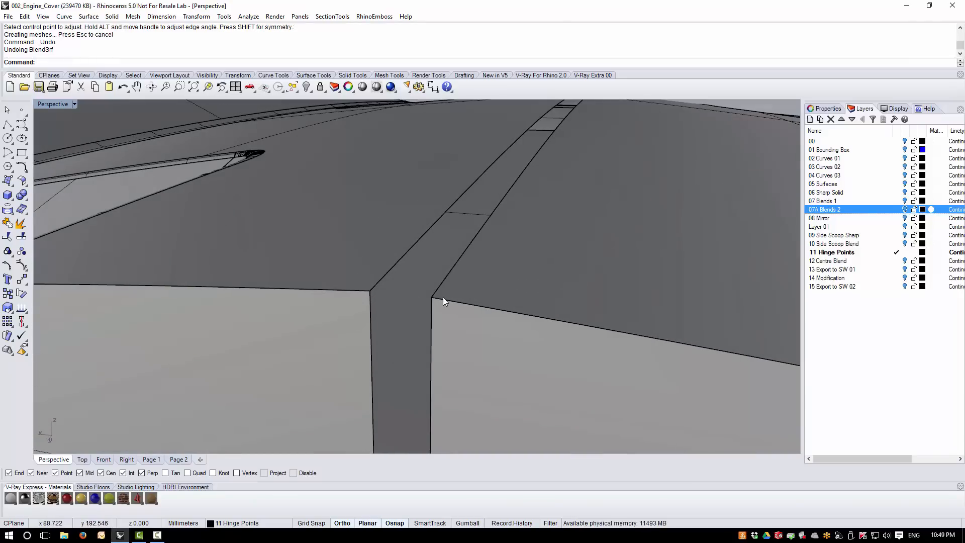
pyautogui.click(88, 16)
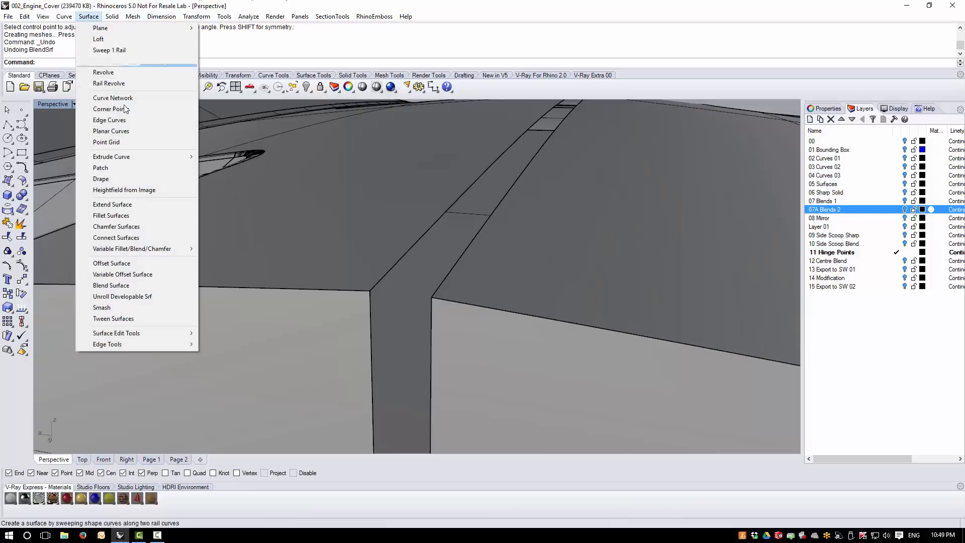
pyautogui.click(129, 285)
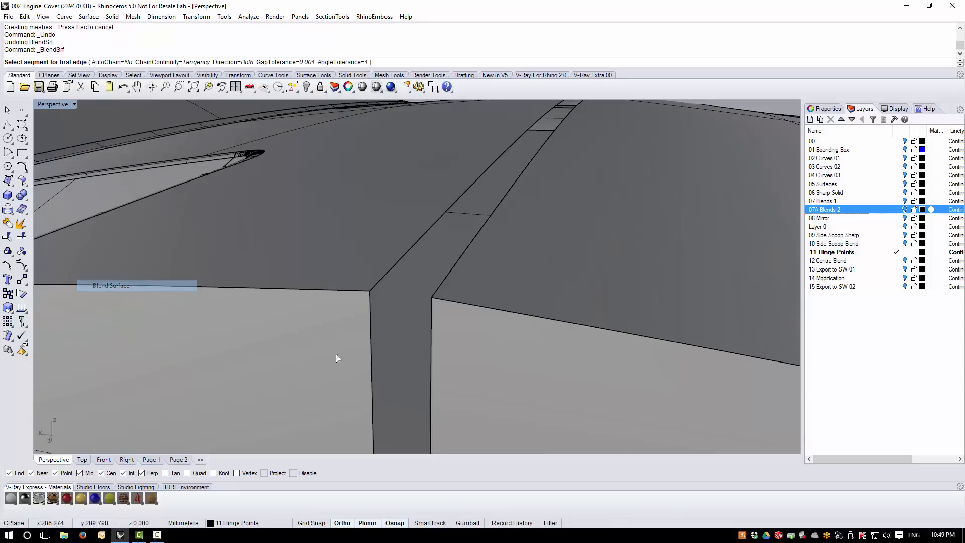
pyautogui.click(378, 283)
pyautogui.click(438, 284)
pyautogui.press('Return')
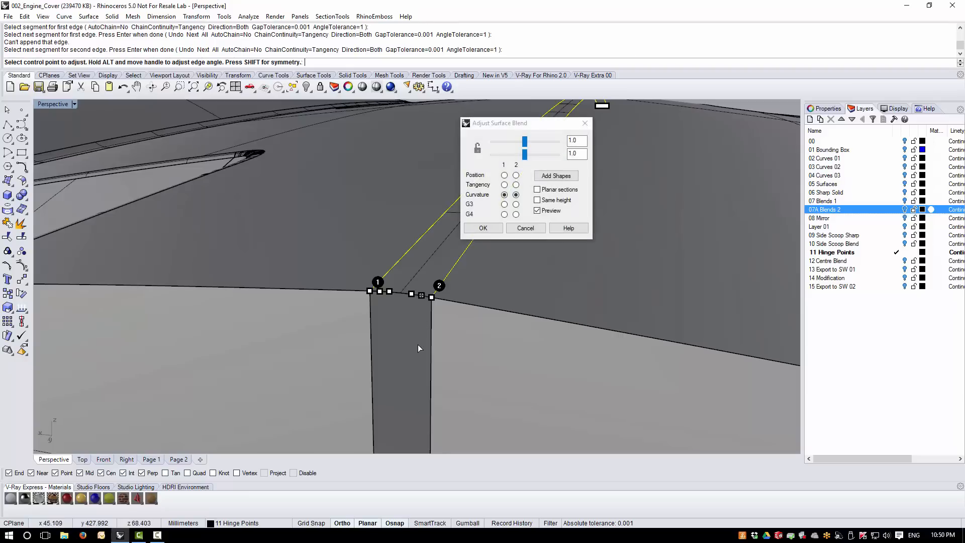
# Lock the two blend adjustments together, set both to 1.283, and create the top centre blend surface.
pyautogui.moveTo(417, 345)
pyautogui.mouseDown(button='right')
pyautogui.moveTo(422, 338)
pyautogui.moveTo(407, 342)
pyautogui.mouseUp(button='right')
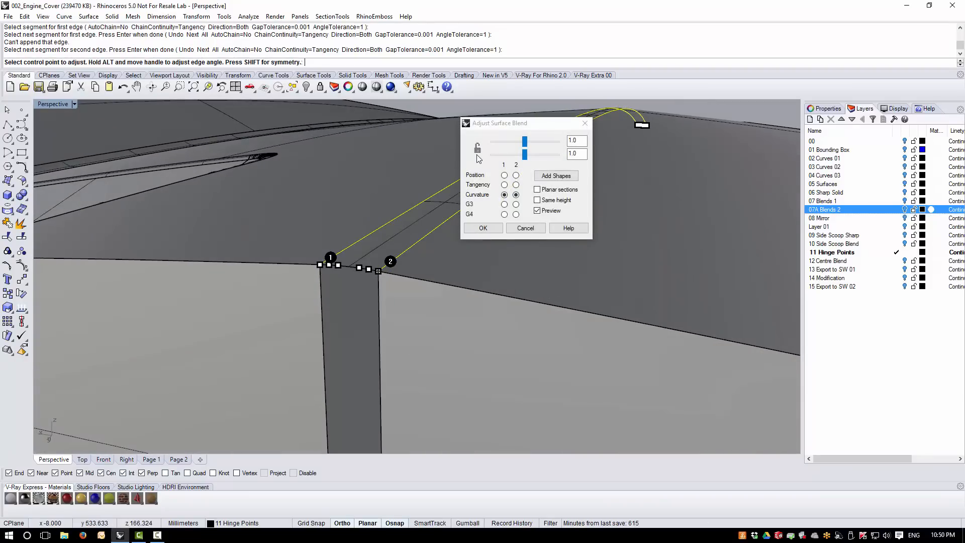
pyautogui.scroll(5, 345, 259)
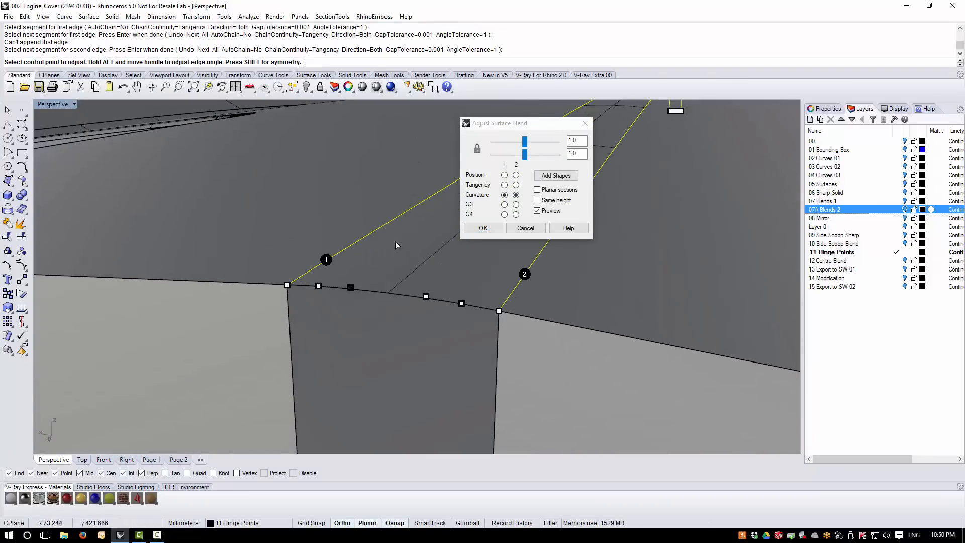
pyautogui.moveTo(524, 155); pyautogui.dragTo(532, 162)
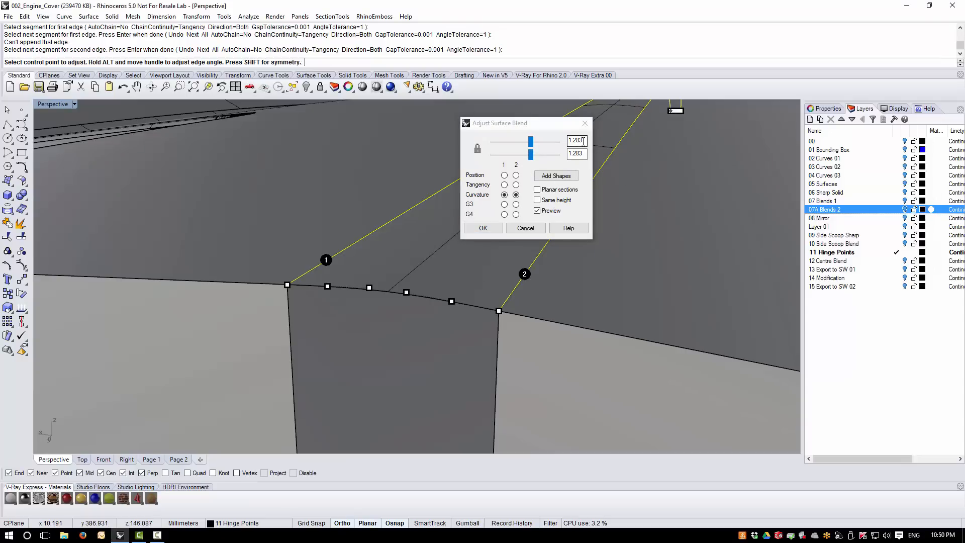
pyautogui.click(483, 228)
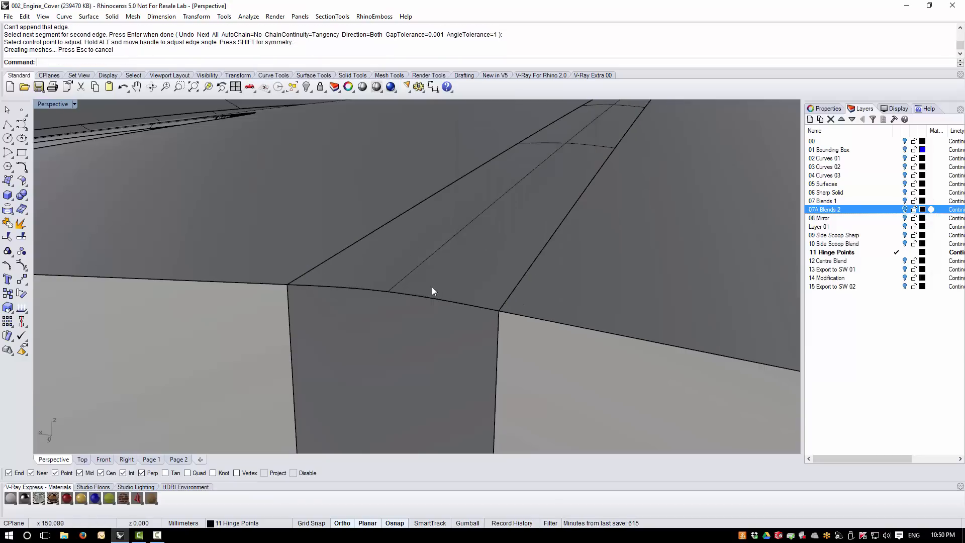
# Select both cover halves with the new centre blend and display an environment map on them.
pyautogui.scroll(-5, 437, 291)
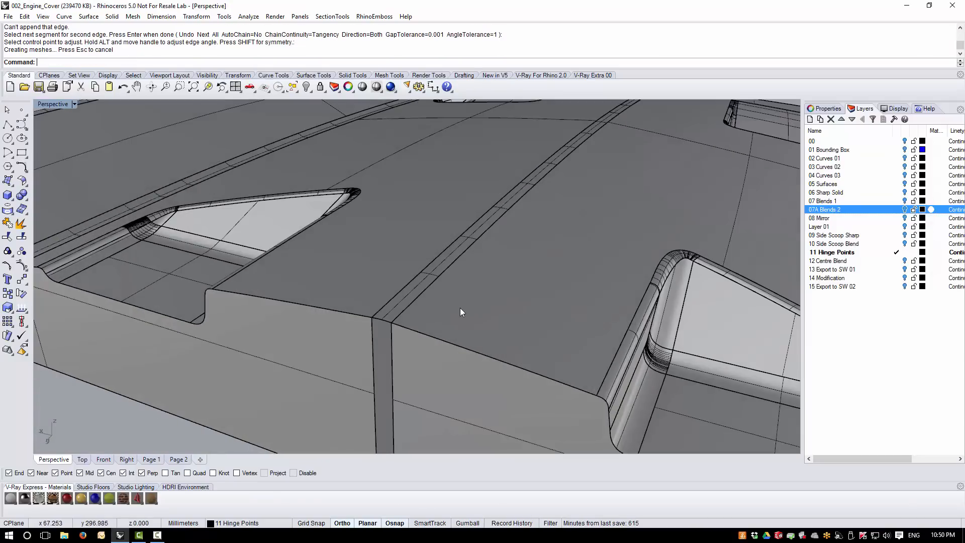
pyautogui.scroll(-6, 460, 307)
pyautogui.moveTo(460, 308); pyautogui.dragTo(333, 302, button='right')
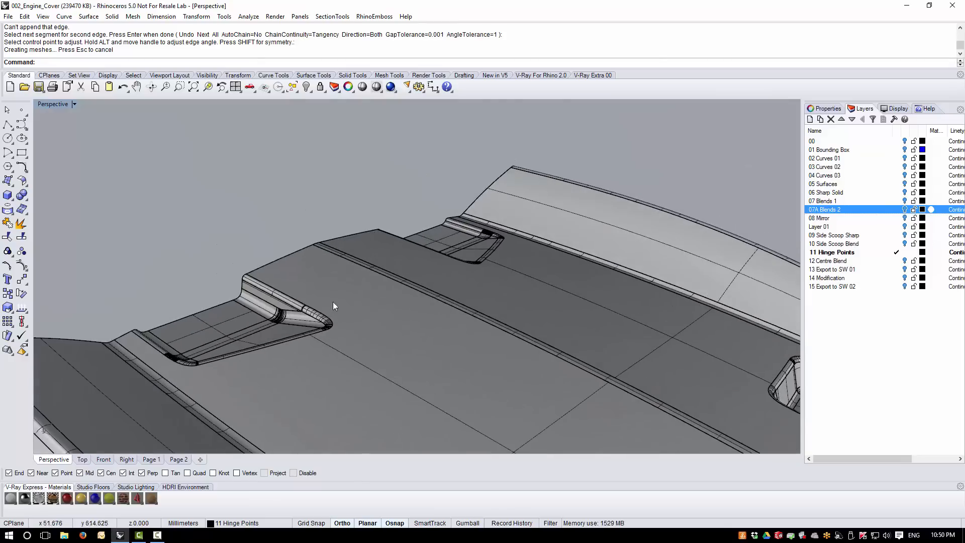
pyautogui.scroll(-6, 321, 211)
pyautogui.moveTo(327, 211); pyautogui.dragTo(343, 239, button='right')
pyautogui.scroll(6, 343, 239)
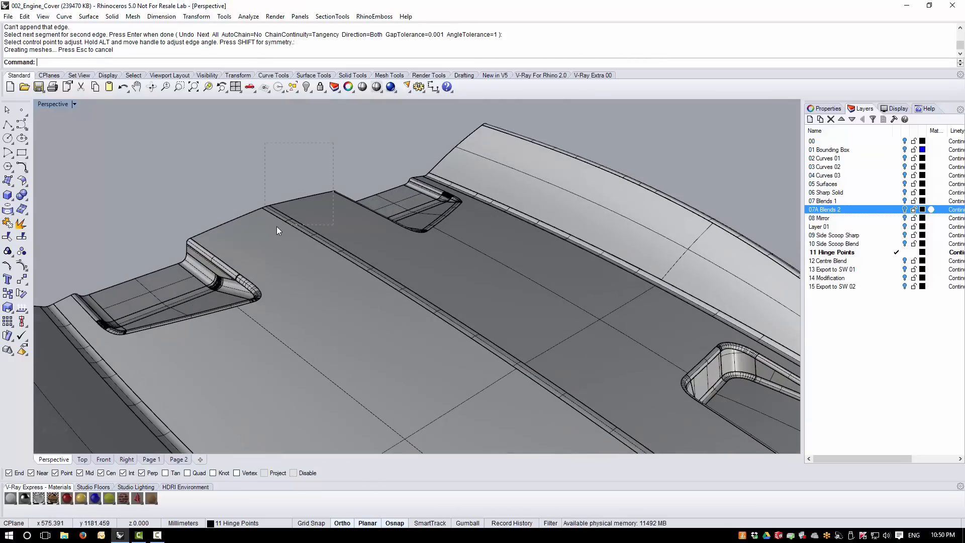
pyautogui.moveTo(276, 228); pyautogui.dragTo(265, 224)
pyautogui.click(249, 17)
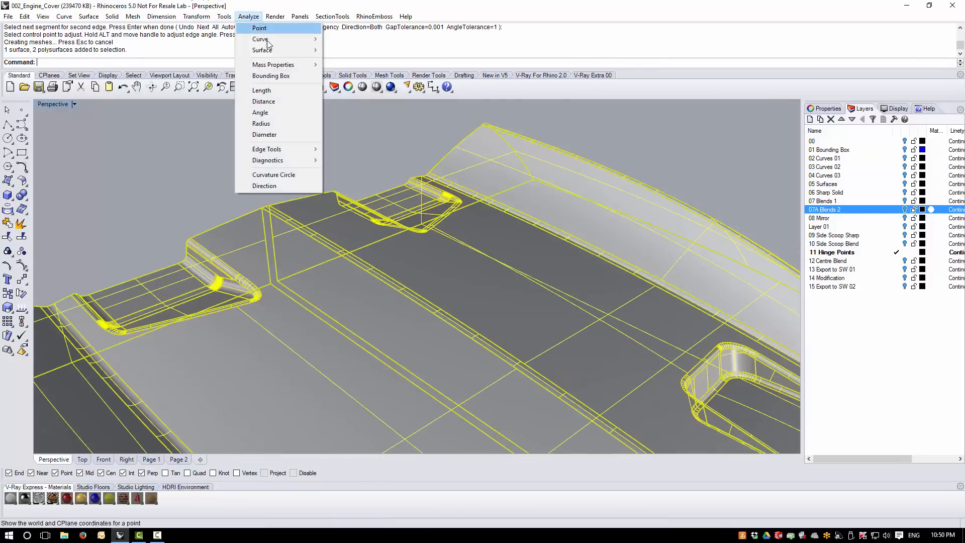
pyautogui.moveTo(266, 49)
pyautogui.click(372, 71)
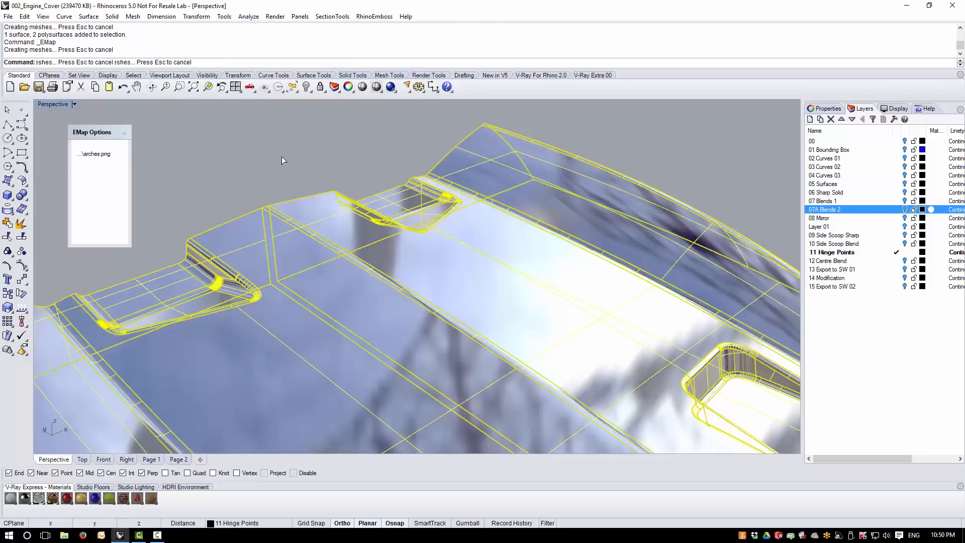
# Switch the environment map to the brushed silver image, inspect the reflections across the centre blend, and end the analysis.
pyautogui.moveTo(288, 161); pyautogui.dragTo(171, 194, button='right')
pyautogui.click(120, 156)
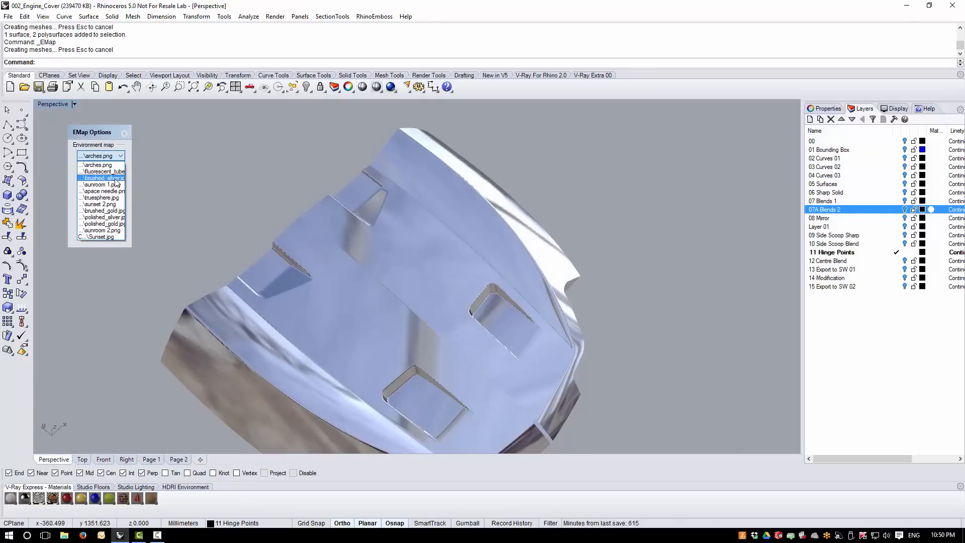
pyautogui.click(115, 179)
pyautogui.moveTo(172, 209)
pyautogui.mouseDown(button='right')
pyautogui.moveTo(258, 341)
pyautogui.moveTo(266, 377)
pyautogui.moveTo(325, 257)
pyautogui.moveTo(302, 271)
pyautogui.moveTo(336, 347)
pyautogui.moveTo(421, 372)
pyautogui.moveTo(398, 300)
pyautogui.moveTo(355, 253)
pyautogui.moveTo(349, 187)
pyautogui.mouseUp(button='right')
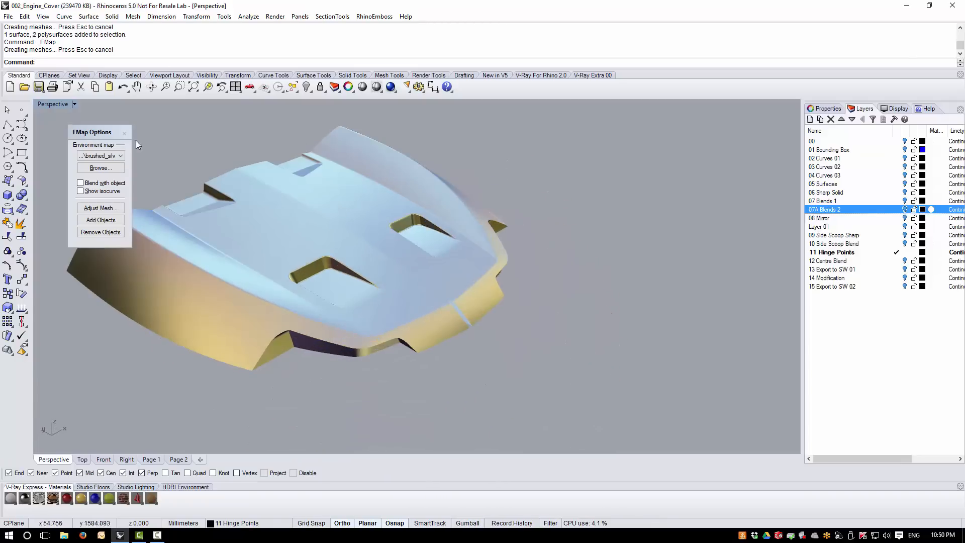
pyautogui.click(124, 133)
# Blend the front-face edges of the centre gap below the narrow front blend, with Curvature on both sides and linked values of 1.283.
pyautogui.scroll(5, 472, 322)
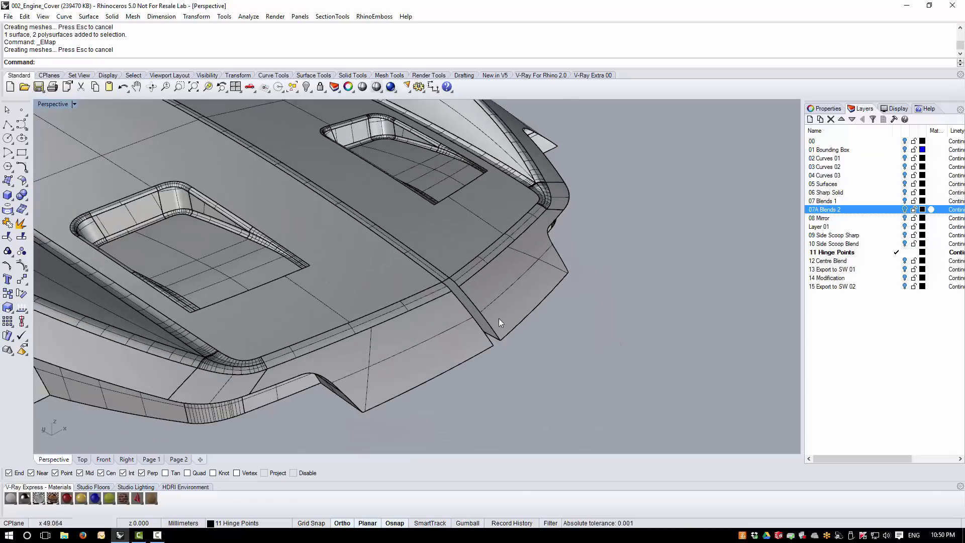
pyautogui.scroll(2, 499, 318)
pyautogui.click(93, 18)
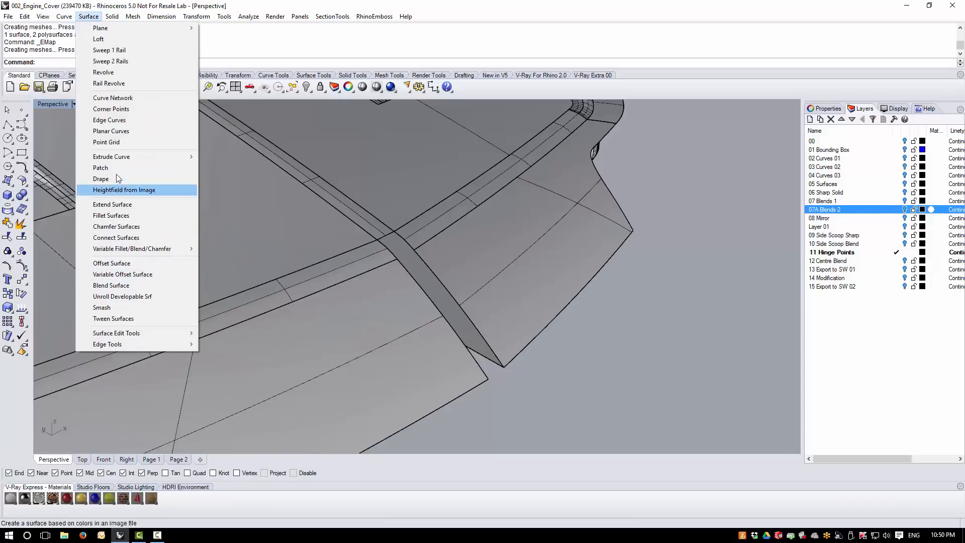
pyautogui.click(111, 285)
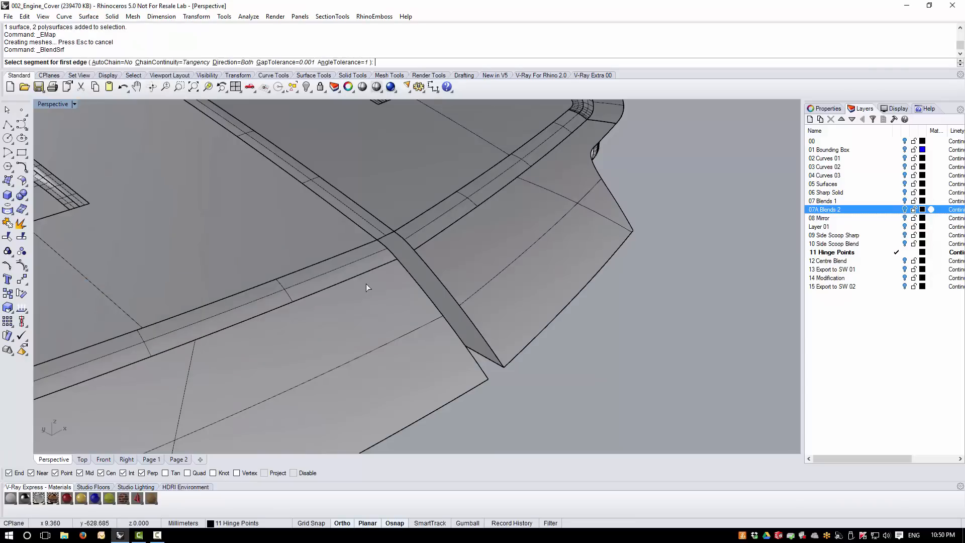
pyautogui.click(405, 265)
pyautogui.click(421, 257)
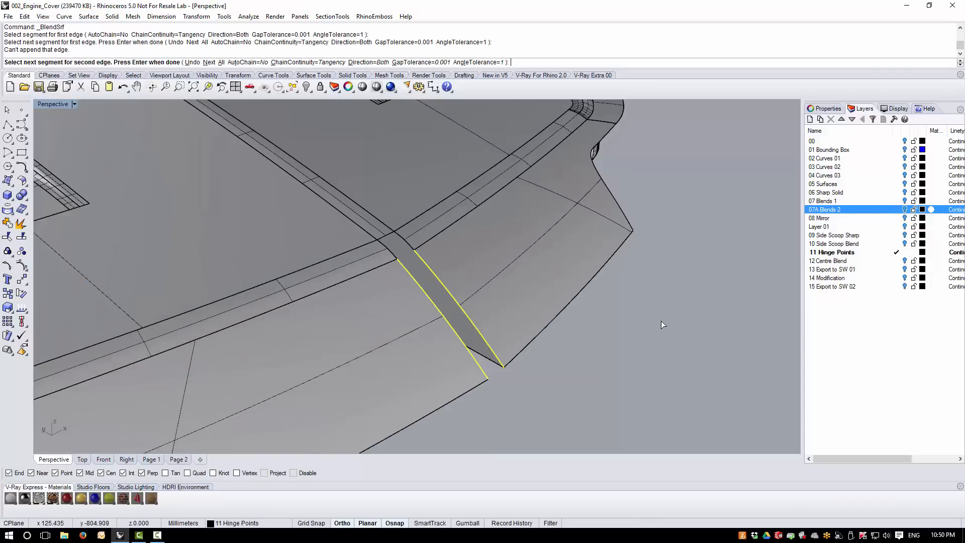
pyautogui.press('Return')
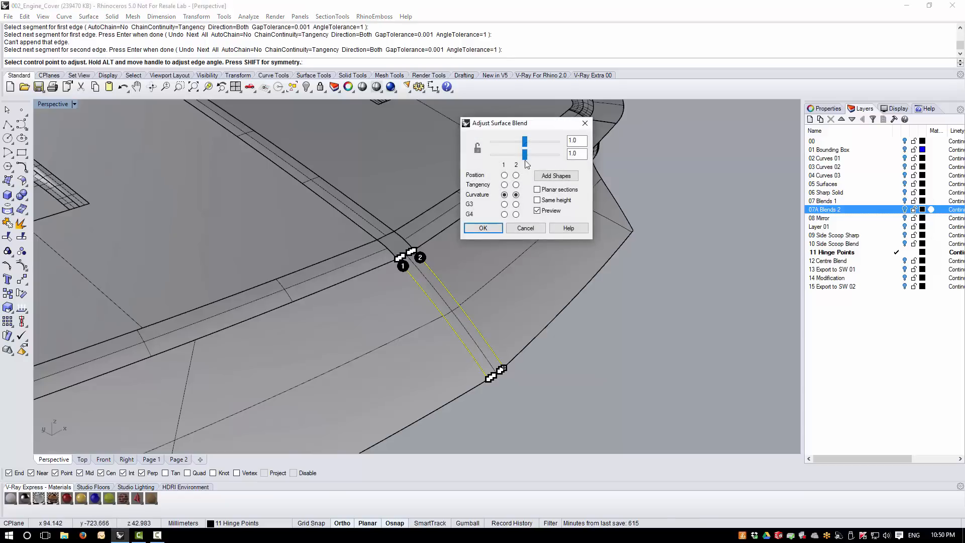
pyautogui.moveTo(527, 145); pyautogui.dragTo(531, 141)
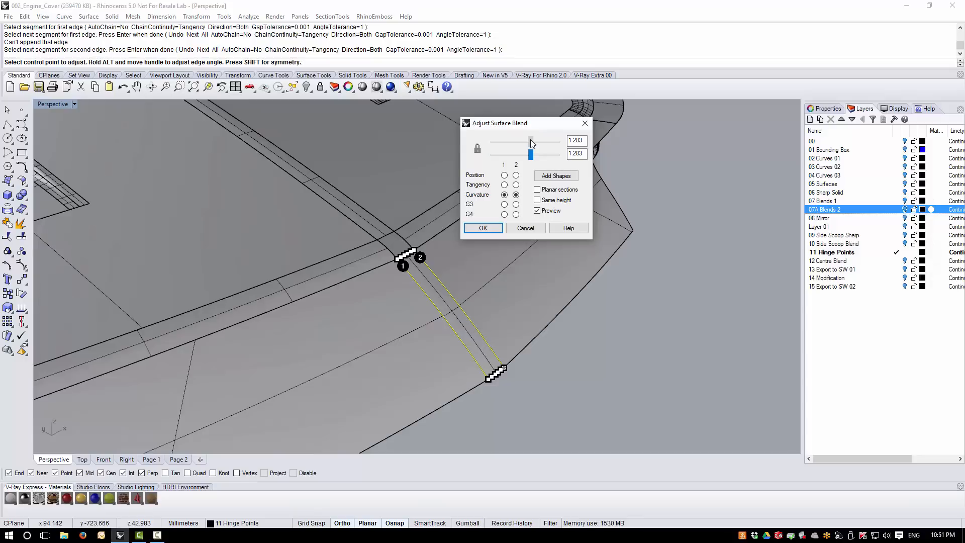
pyautogui.click(475, 227)
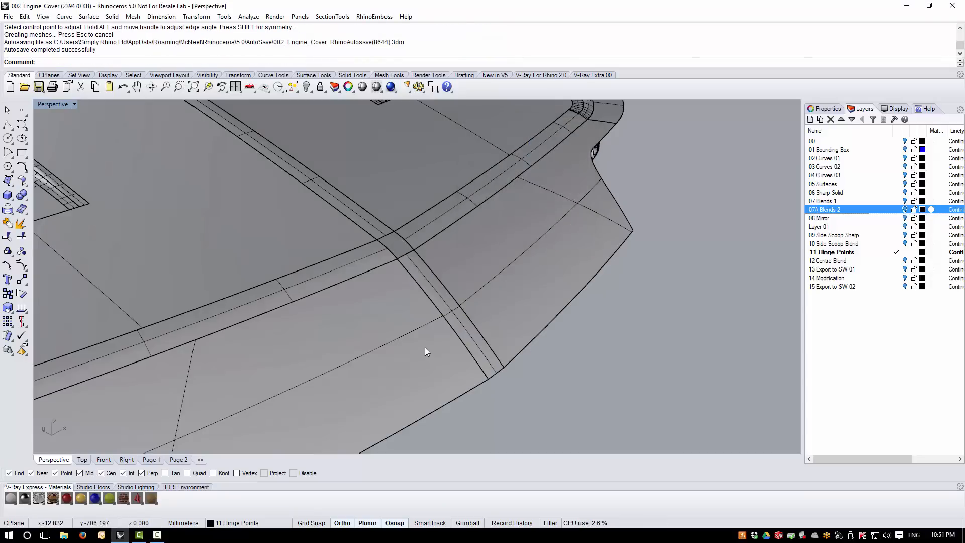
# Check the environment map reflections of all surfaces around the front centre blend, end the analysis, and inspect the blend's lower end.
pyautogui.hotkey('ctrl', 'a')
pyautogui.click(248, 16)
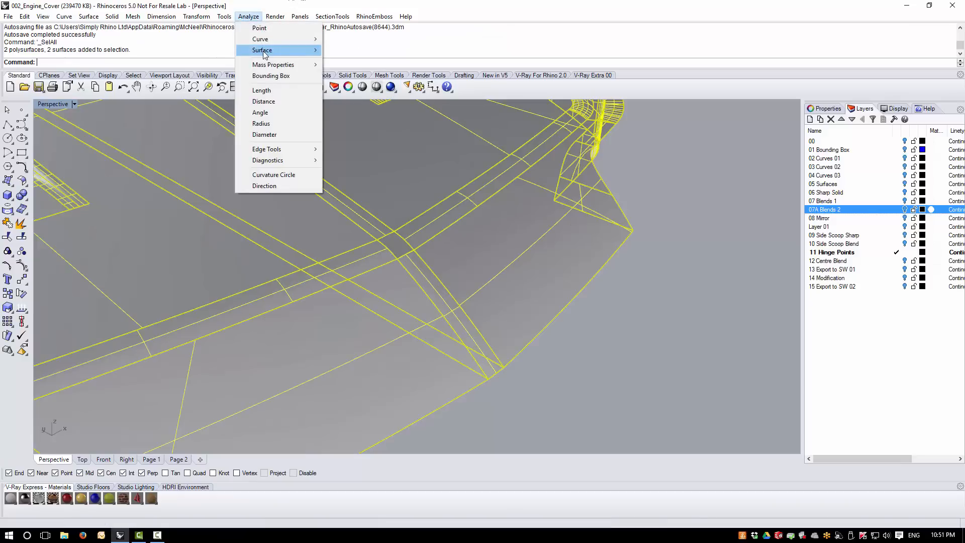
pyautogui.moveTo(261, 50)
pyautogui.click(358, 73)
pyautogui.click(607, 367)
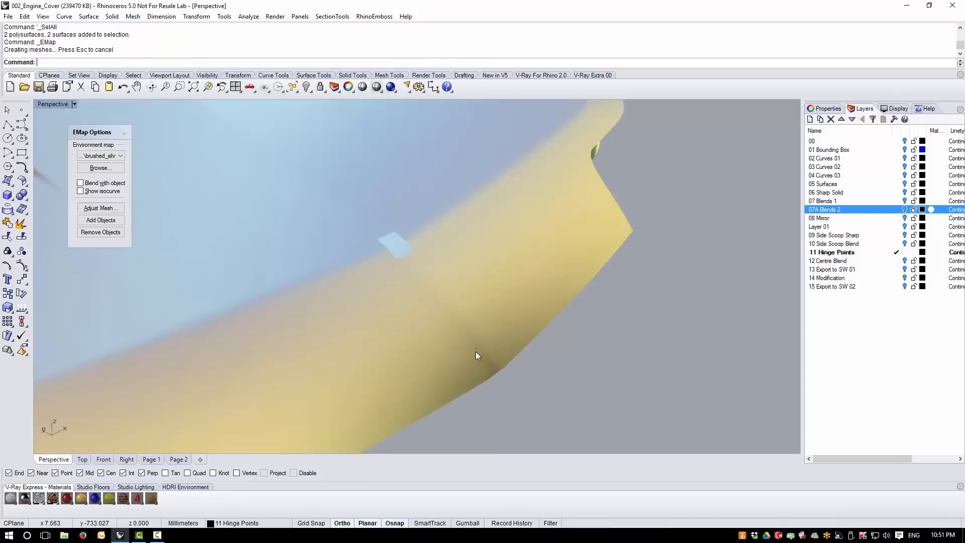
pyautogui.moveTo(476, 351)
pyautogui.mouseDown(button='right')
pyautogui.moveTo(525, 438)
pyautogui.moveTo(501, 405)
pyautogui.moveTo(461, 422)
pyautogui.moveTo(480, 384)
pyautogui.mouseUp(button='right')
pyautogui.click(124, 134)
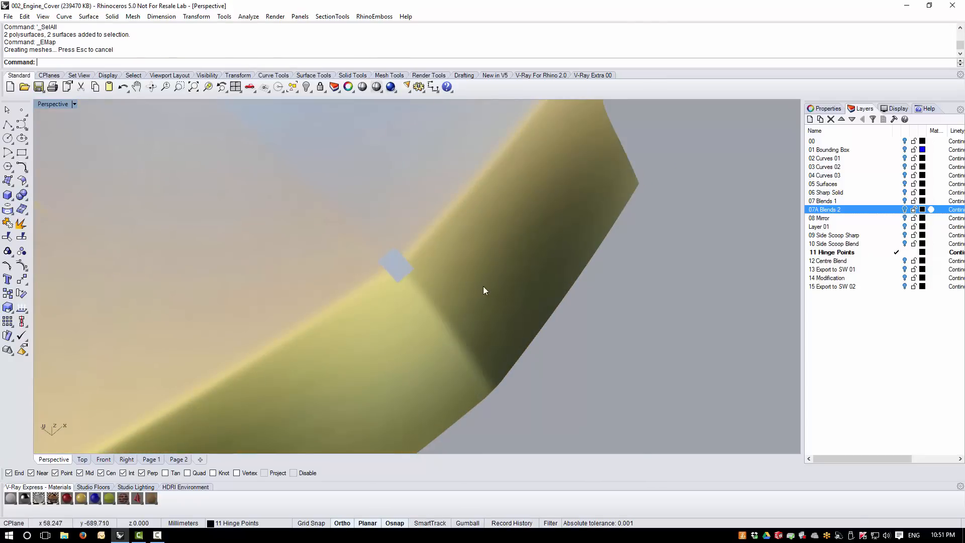
pyautogui.scroll(-10, 483, 285)
pyautogui.scroll(5, 524, 248)
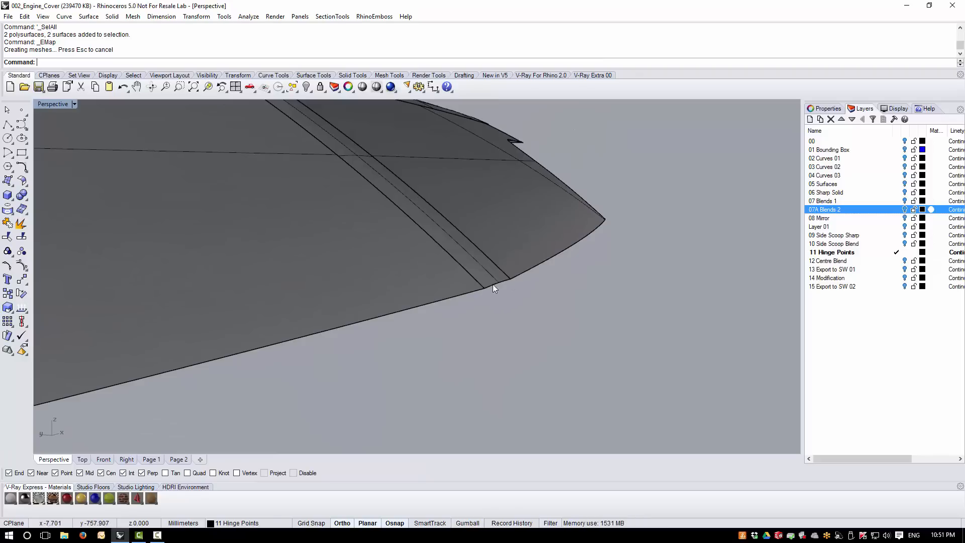
pyautogui.scroll(-3, 499, 291)
pyautogui.scroll(5, 448, 334)
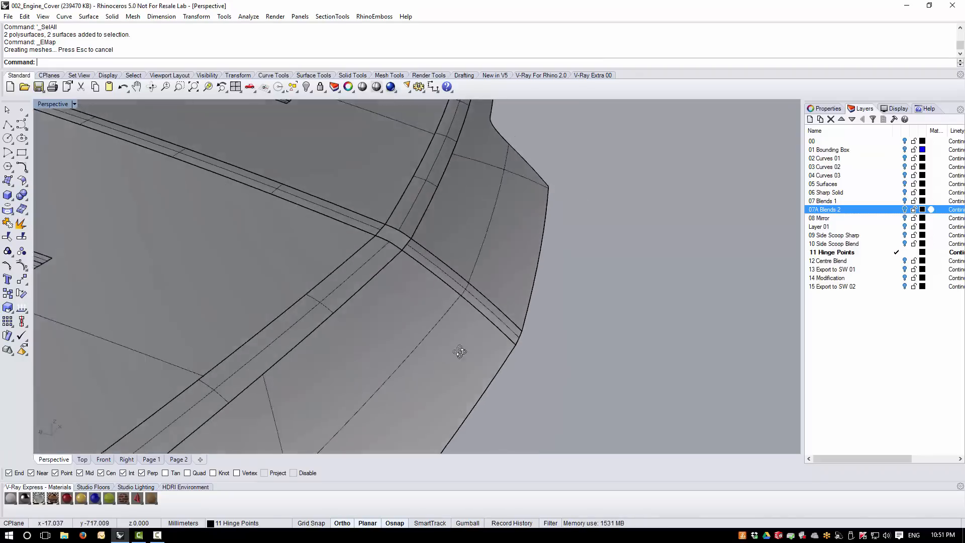
# Extend the lower end edge of the front-face centre blend smoothly by a factor of 2.
pyautogui.scroll(-2, 482, 335)
pyautogui.scroll(2, 425, 258)
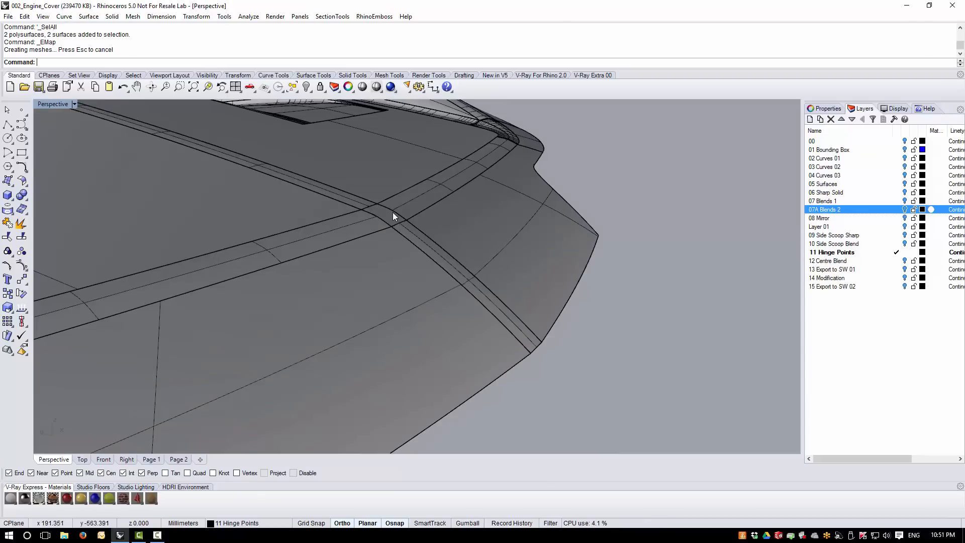
pyautogui.click(88, 16)
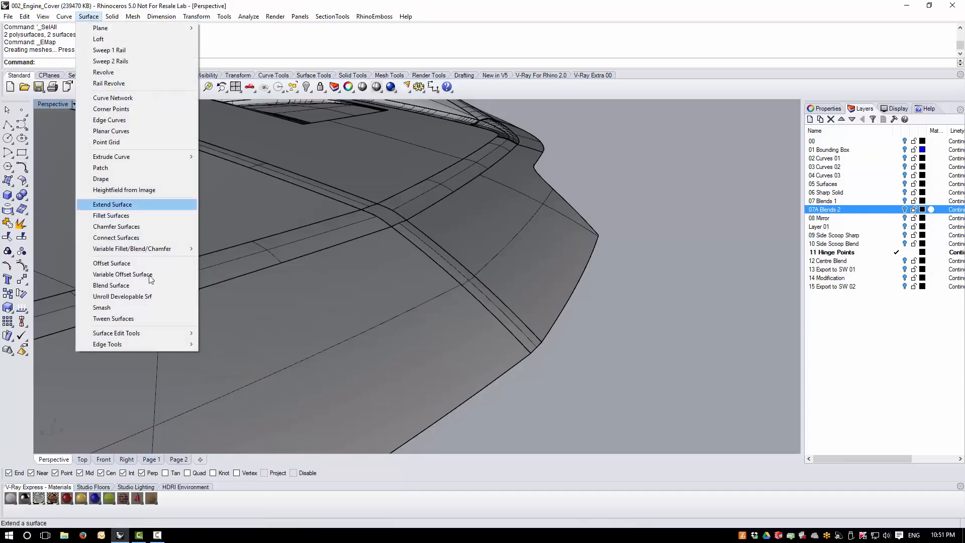
pyautogui.click(125, 205)
pyautogui.click(535, 347)
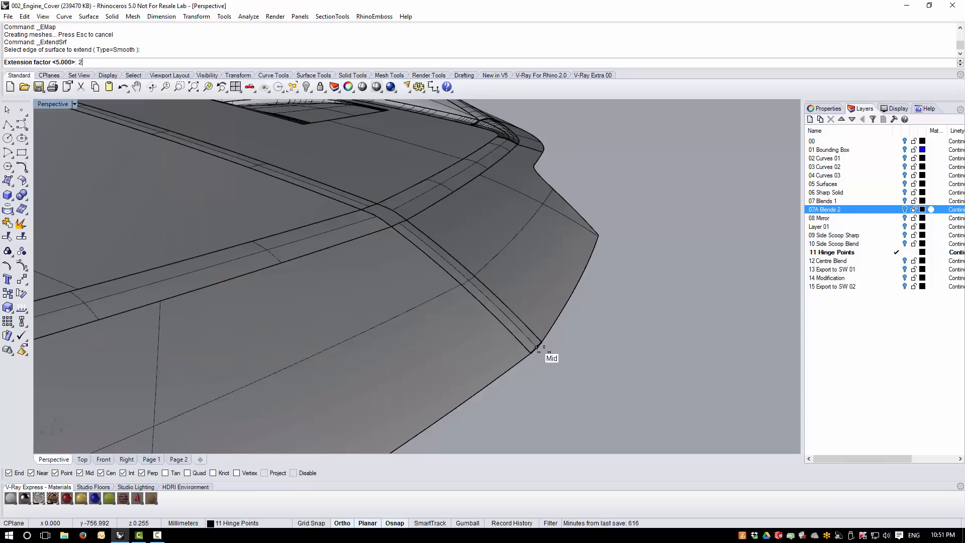
pyautogui.write('2')
pyautogui.press('Return')
# Extend the front-face centre blend's upper end and the top centre blend's front end by 2 at the front corner.
pyautogui.scroll(4, 393, 218)
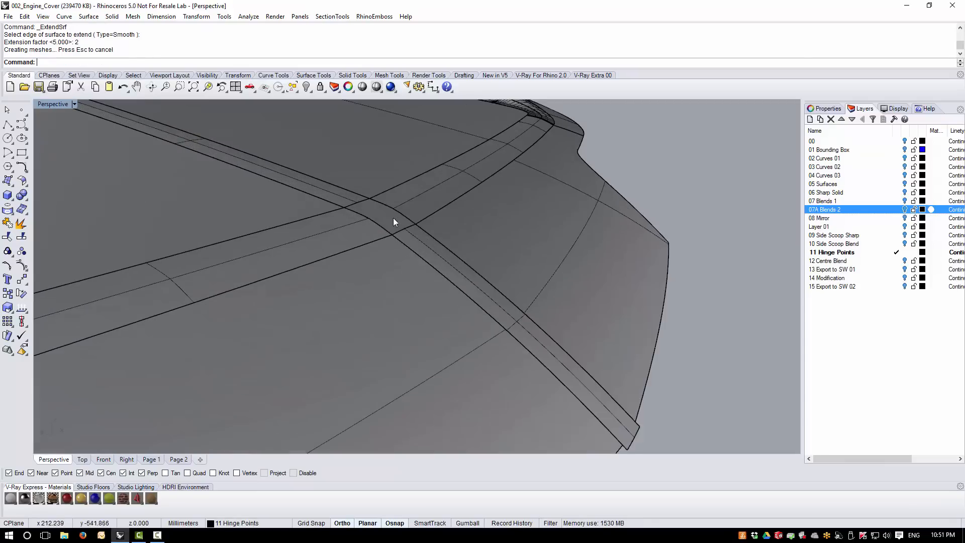
pyautogui.rightClick(403, 235)
pyautogui.click(404, 230)
pyautogui.rightClick(404, 229)
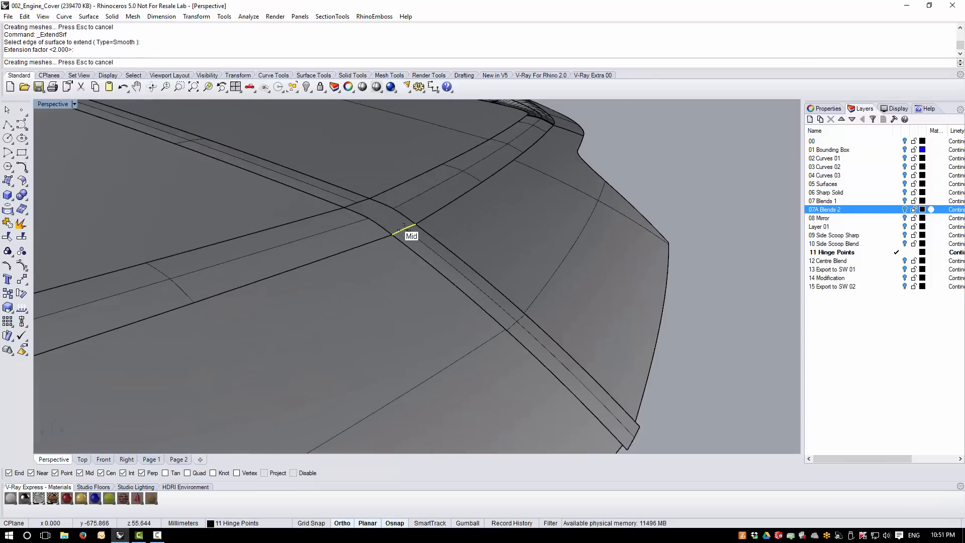
pyautogui.rightClick(363, 210)
pyautogui.click(361, 204)
pyautogui.rightClick(370, 214)
# Extend the rear end edge of the top centre blend by a factor of 2.
pyautogui.scroll(-6, 534, 278)
pyautogui.scroll(-10, 608, 327)
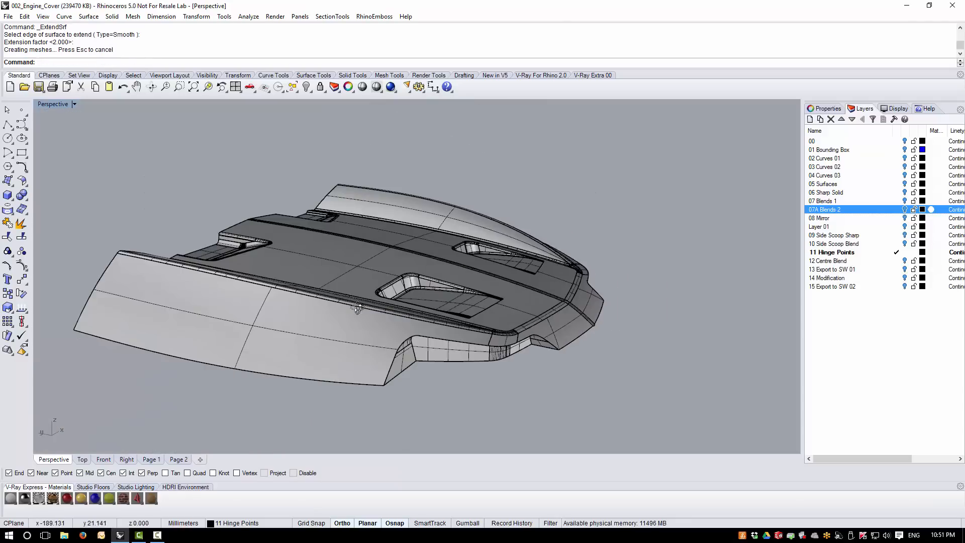
pyautogui.moveTo(355, 306); pyautogui.dragTo(312, 348, button='right')
pyautogui.scroll(11, 128, 333)
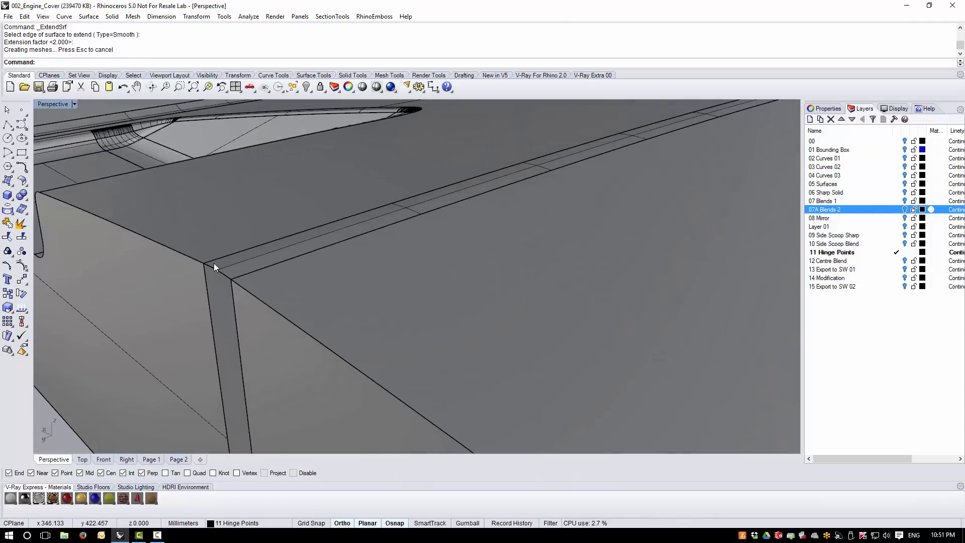
pyautogui.rightClick(213, 264)
pyautogui.click(219, 275)
pyautogui.rightClick(219, 274)
# Draw a line in the Top view along the cover's rear edge, crossing the extended centre blend.
pyautogui.scroll(-10, 292, 273)
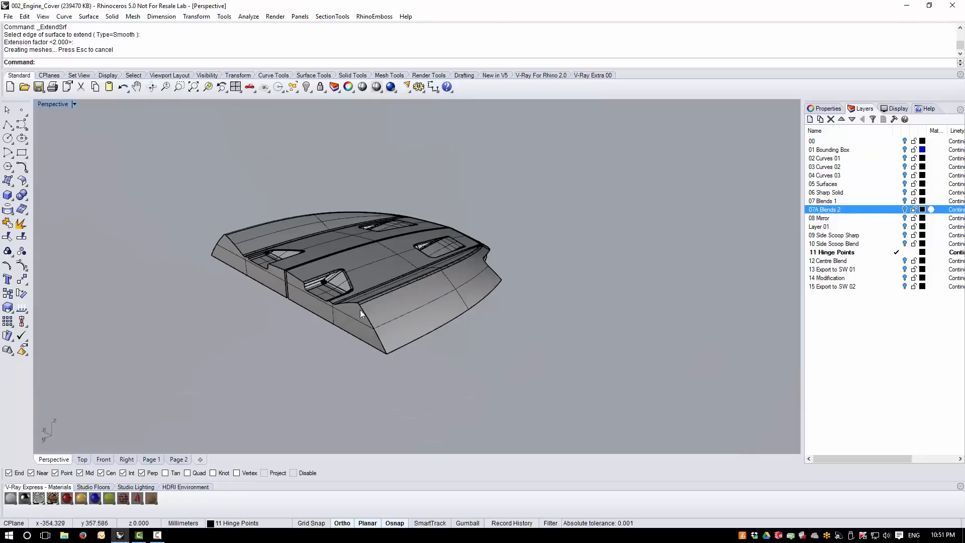
pyautogui.moveTo(360, 310); pyautogui.dragTo(302, 307, button='right')
pyautogui.doubleClick(55, 104)
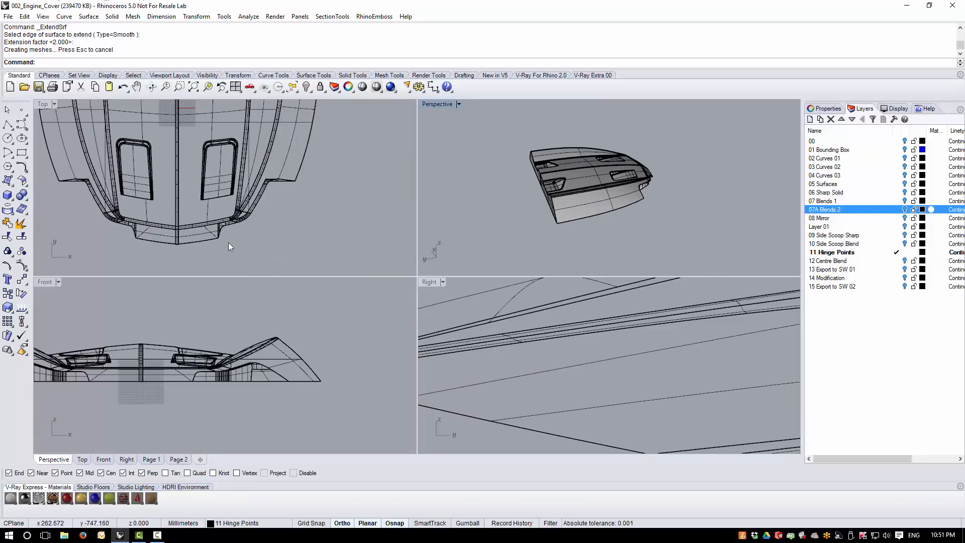
pyautogui.scroll(-3, 221, 211)
pyautogui.scroll(5, 209, 170)
pyautogui.scroll(5, 224, 161)
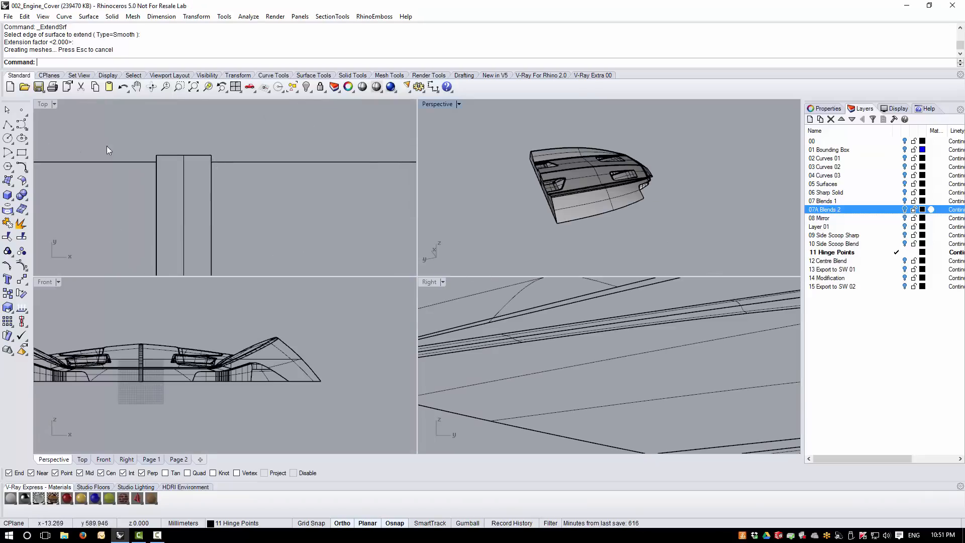
pyautogui.click(9, 126)
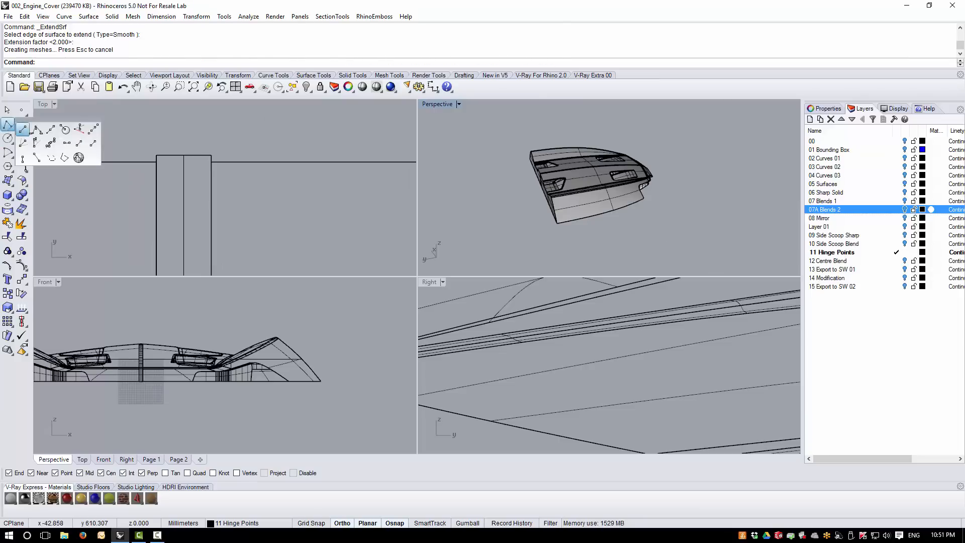
pyautogui.click(24, 131)
pyautogui.click(115, 162)
pyautogui.click(278, 162)
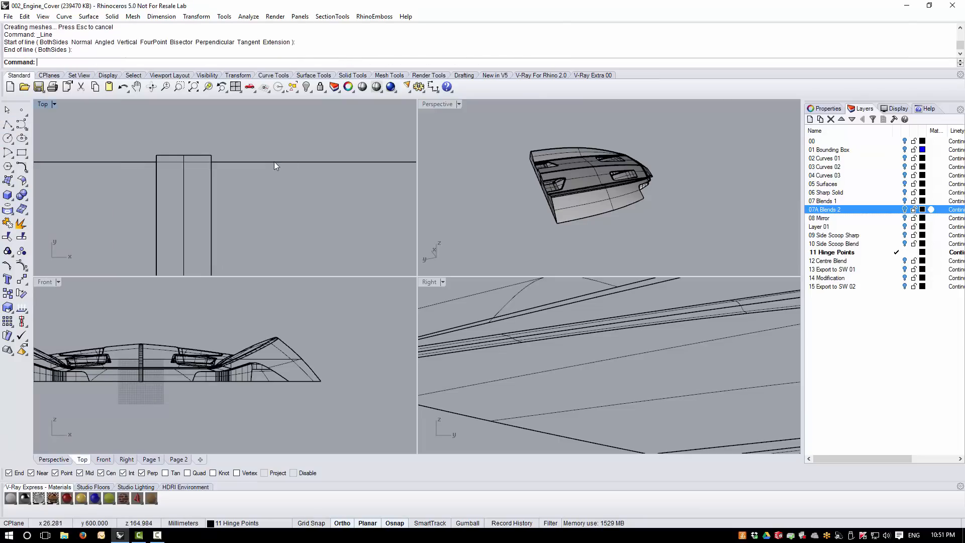
# Trim off the centre blend's overhang behind the rear edge with the line, and delete the line.
pyautogui.click(199, 163)
pyautogui.click(8, 236)
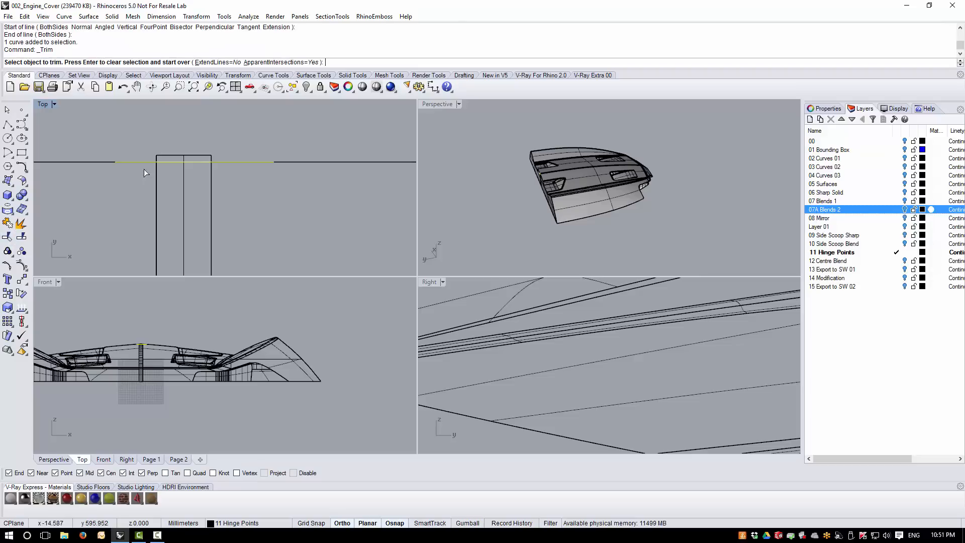
pyautogui.click(161, 159)
pyautogui.press('Return')
pyautogui.press('Delete')
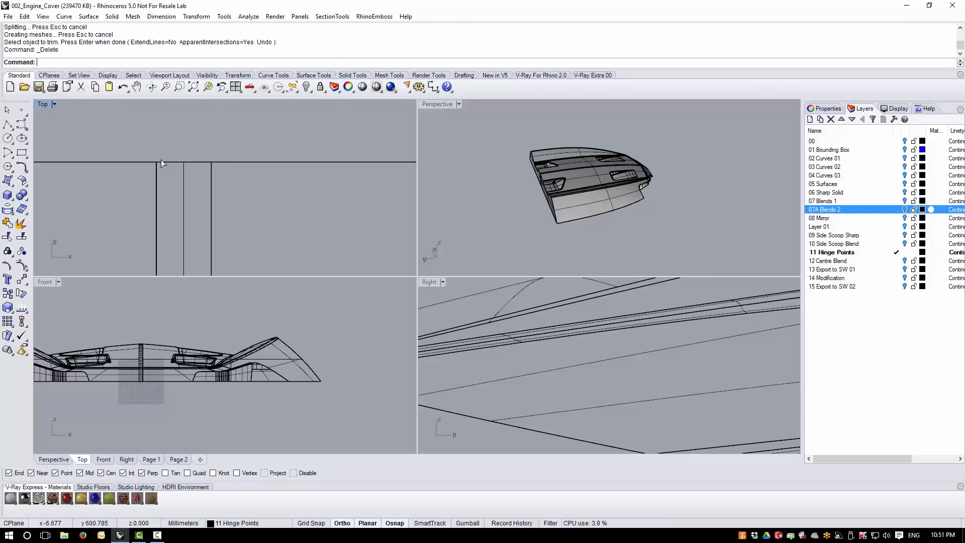
# Draw a horizontal line in the Right view along the cover's bottom edge, past the extended front blend.
pyautogui.scroll(-18, 609, 352)
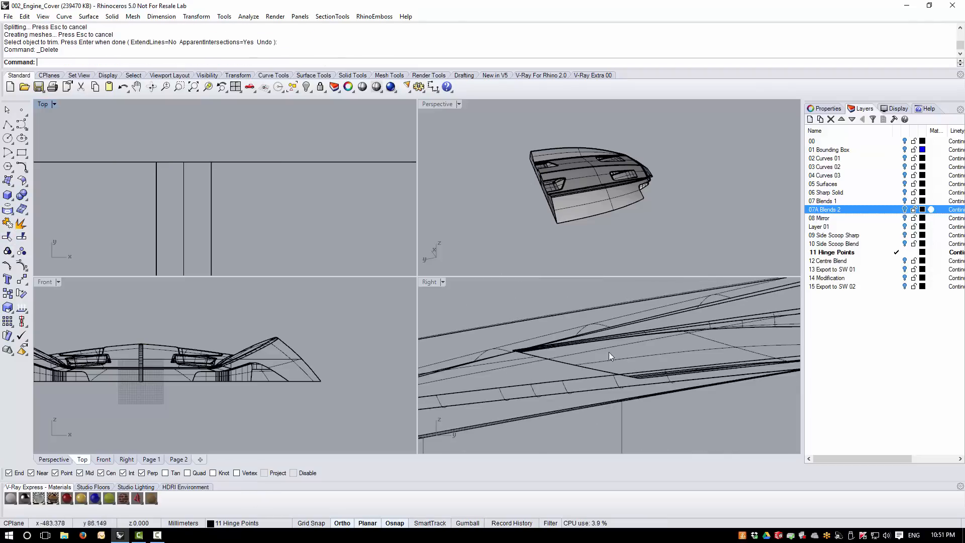
pyautogui.scroll(4, 599, 339)
pyautogui.scroll(6, 554, 344)
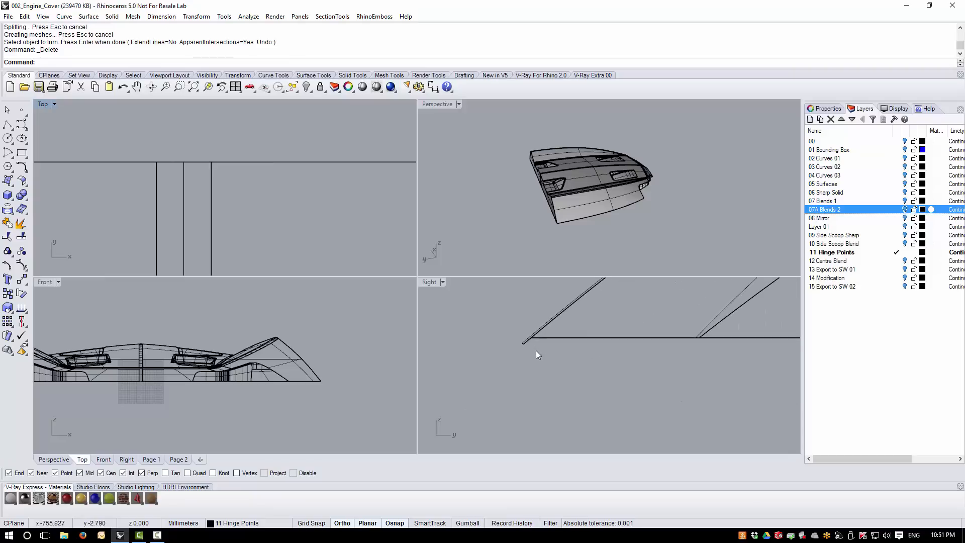
pyautogui.doubleClick(431, 282)
pyautogui.scroll(12, 253, 212)
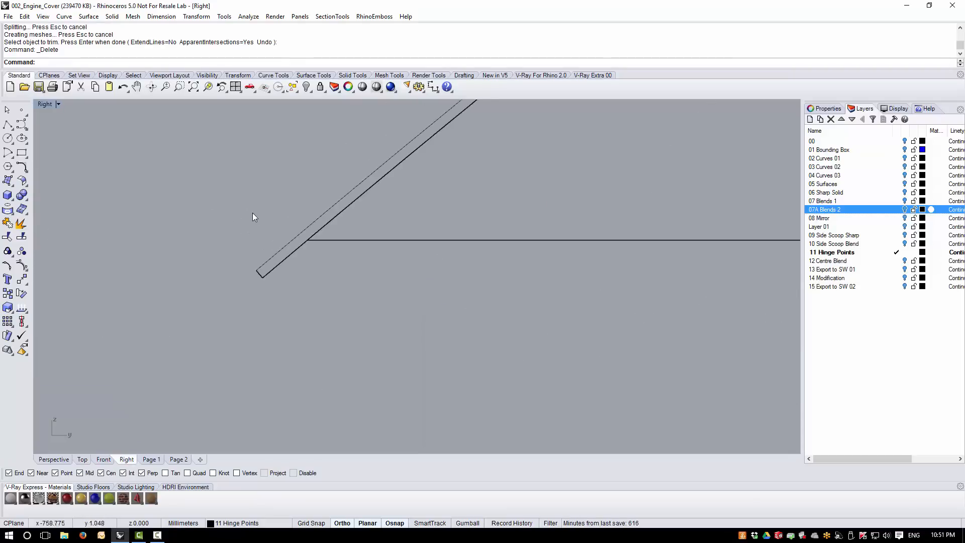
pyautogui.click(5, 127)
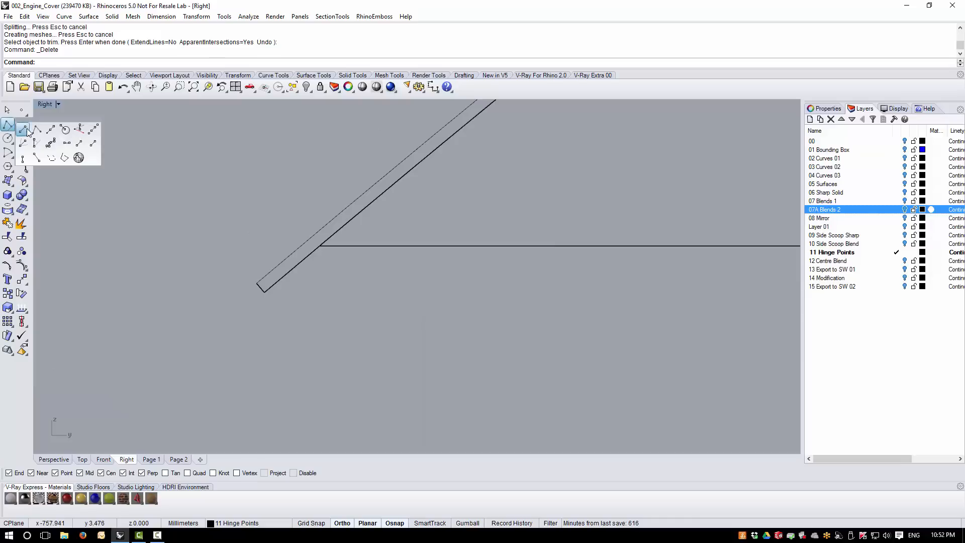
pyautogui.click(24, 130)
pyautogui.click(409, 246)
pyautogui.click(254, 246)
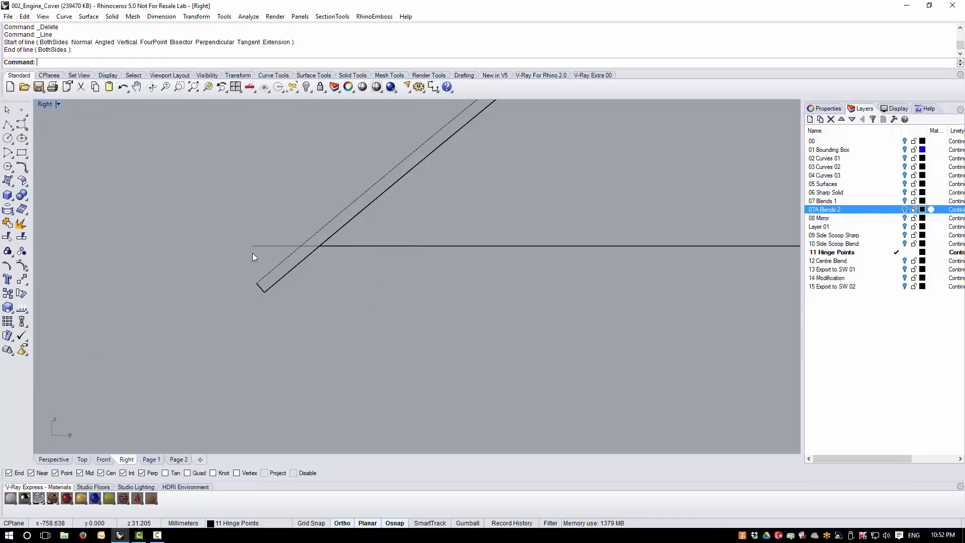
# Trim off the front blend's overhang below the bottom edge with the line, and delete the line.
pyautogui.click(264, 246)
pyautogui.click(8, 237)
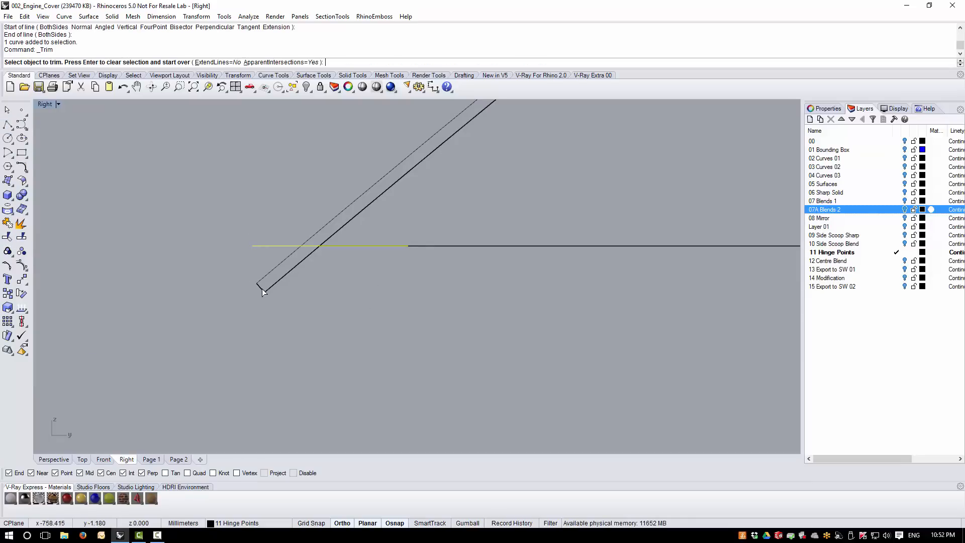
pyautogui.click(263, 289)
pyautogui.press('Return')
pyautogui.press('Delete')
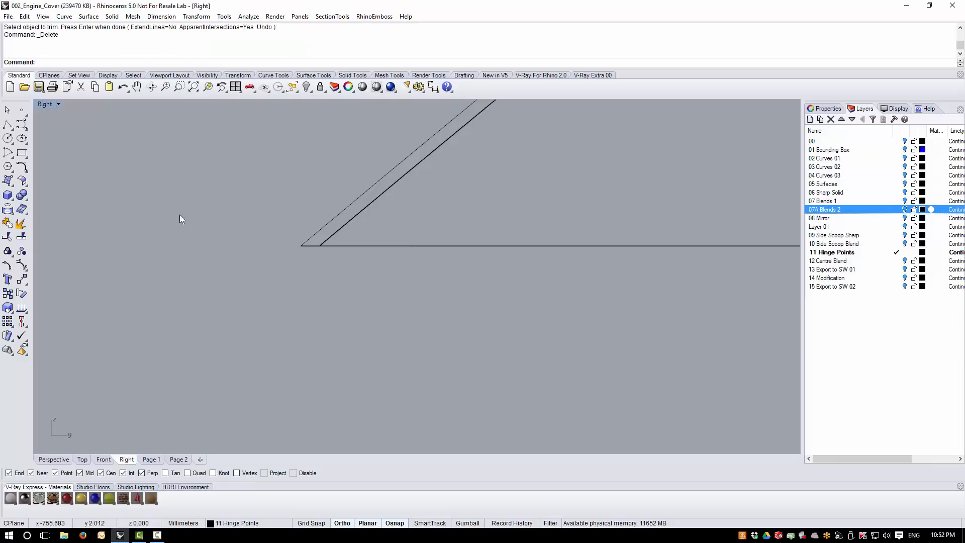
# Create a blend curve with Curvature at both ends between the upper edges of the two front corner blends, across the centre blend.
pyautogui.doubleClick(46, 104)
pyautogui.scroll(-5, 568, 211)
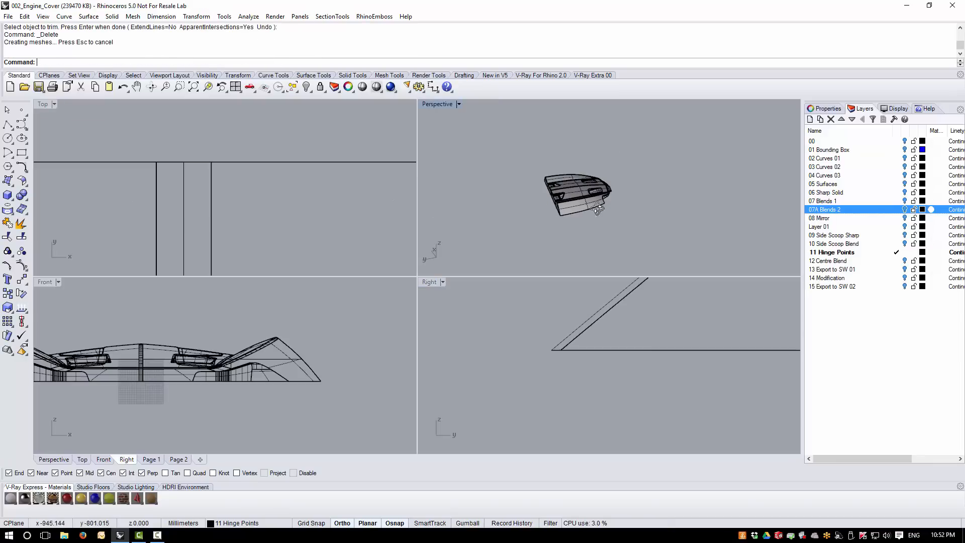
pyautogui.moveTo(568, 211); pyautogui.dragTo(526, 198, button='right')
pyautogui.doubleClick(437, 104)
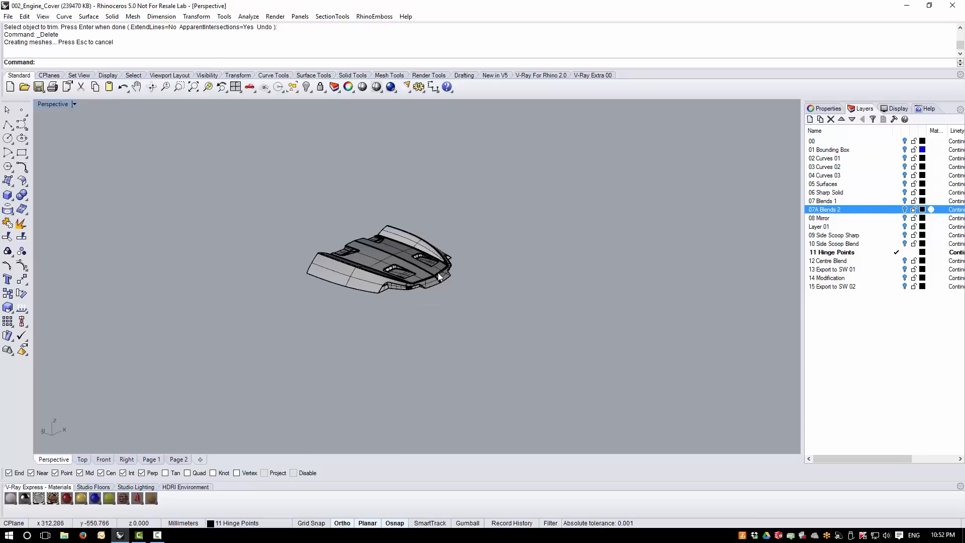
pyautogui.scroll(15, 432, 282)
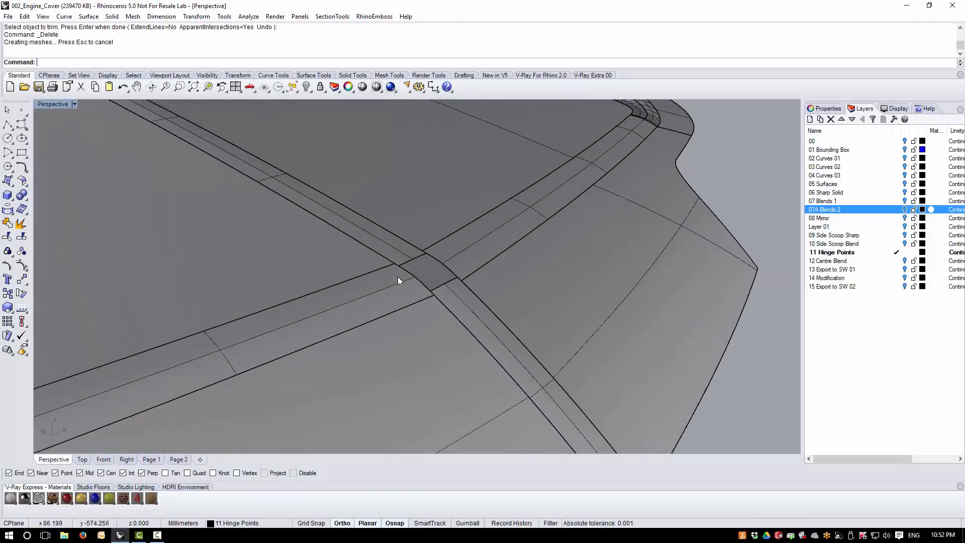
pyautogui.moveTo(397, 276); pyautogui.dragTo(336, 254, button='right')
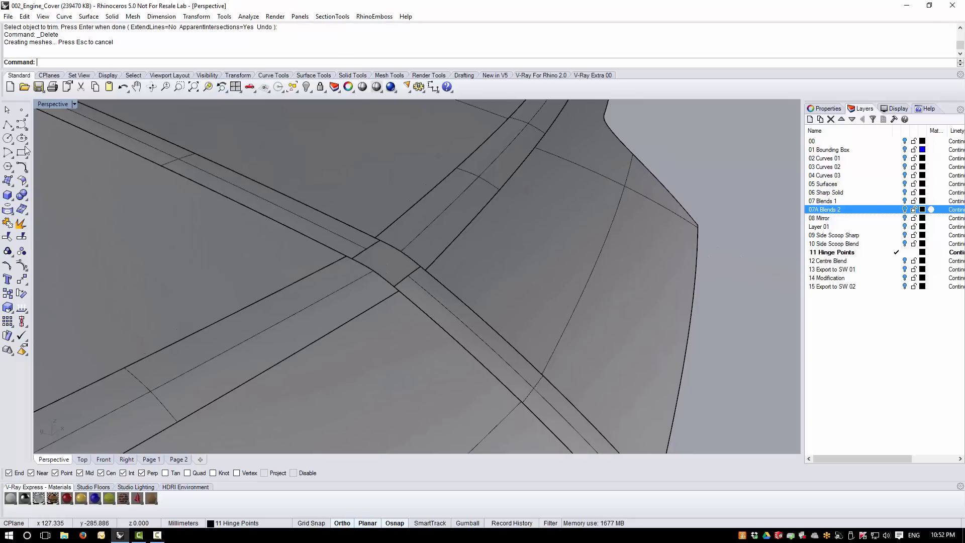
pyautogui.click(19, 168)
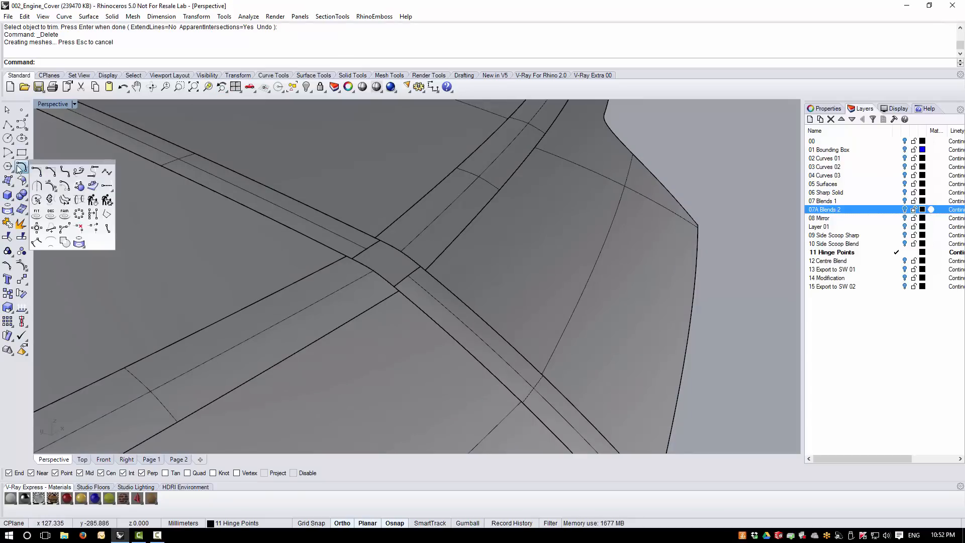
pyautogui.click(81, 171)
pyautogui.click(342, 259)
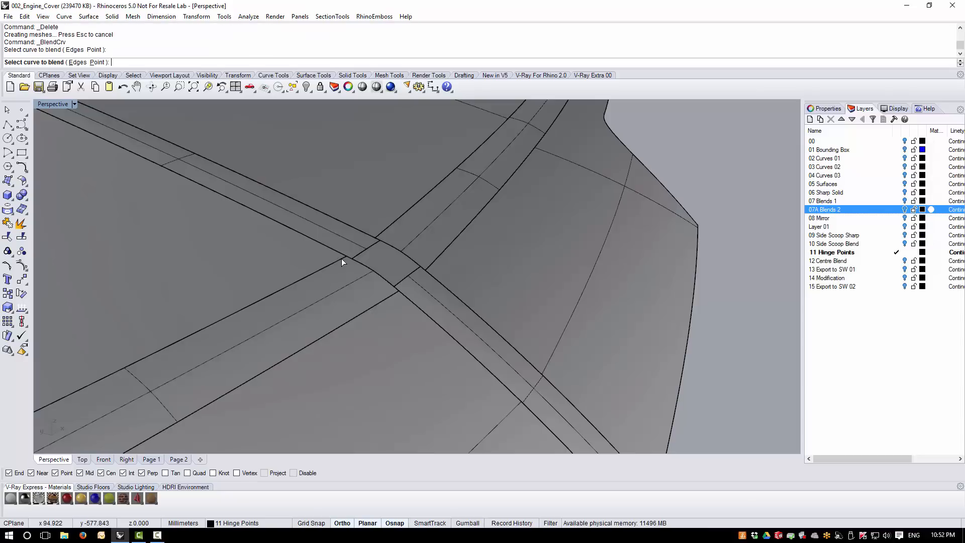
pyautogui.click(382, 232)
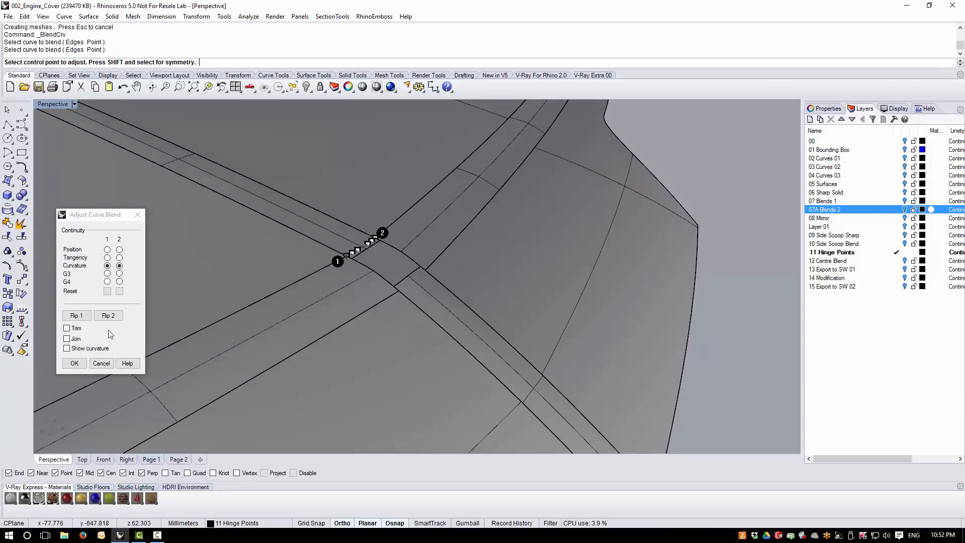
pyautogui.click(74, 362)
# Create a matching Curvature blend curve between the lower edges of the two front corner blends, across the front-face centre blend.
pyautogui.rightClick(410, 289)
pyautogui.click(393, 295)
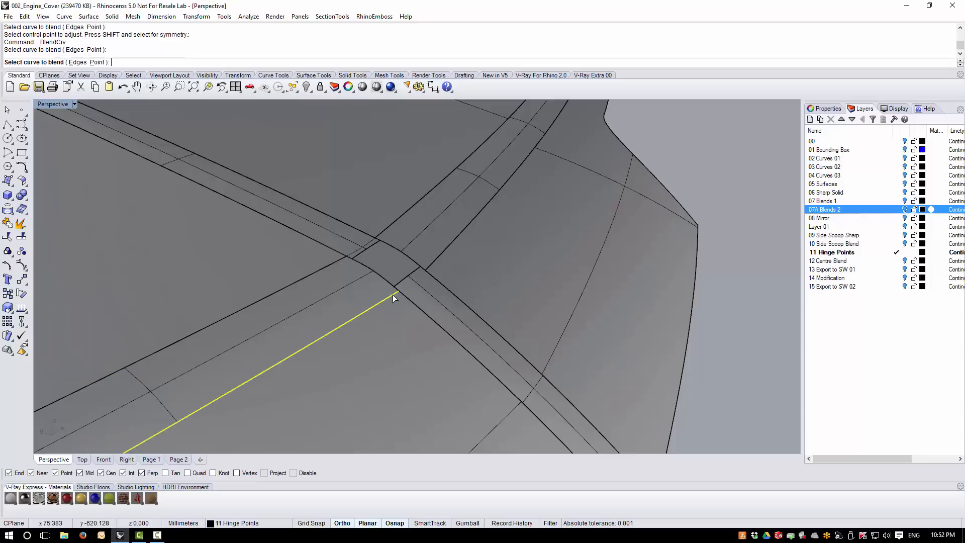
pyautogui.click(429, 264)
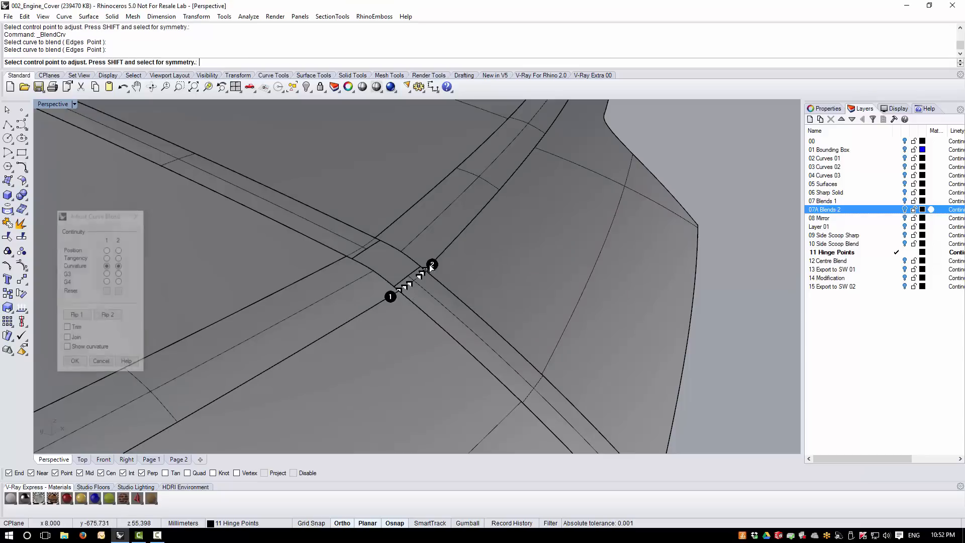
pyautogui.click(74, 363)
# Pull the upper blend curve onto the top centre blend surface, deleting the input curve.
pyautogui.scroll(2, 358, 259)
pyautogui.click(351, 241)
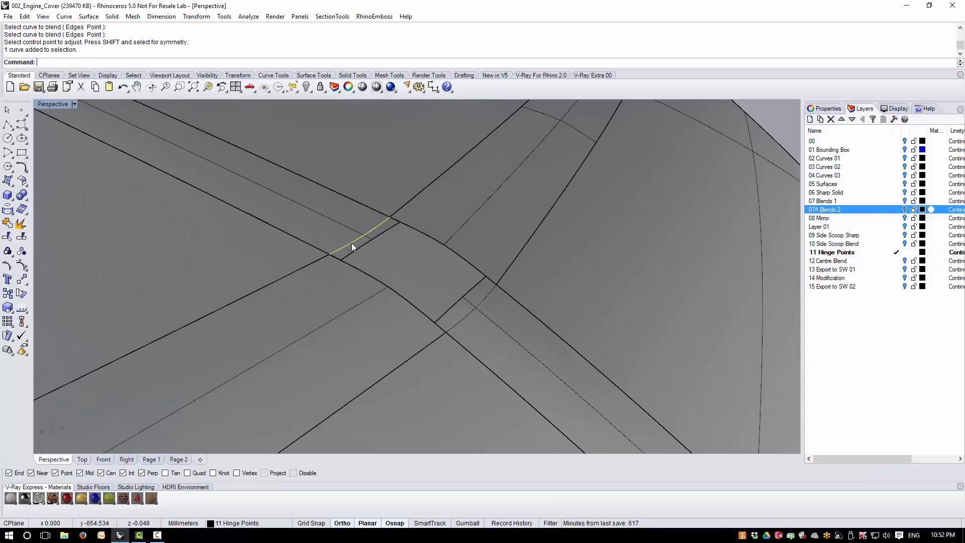
pyautogui.click(64, 16)
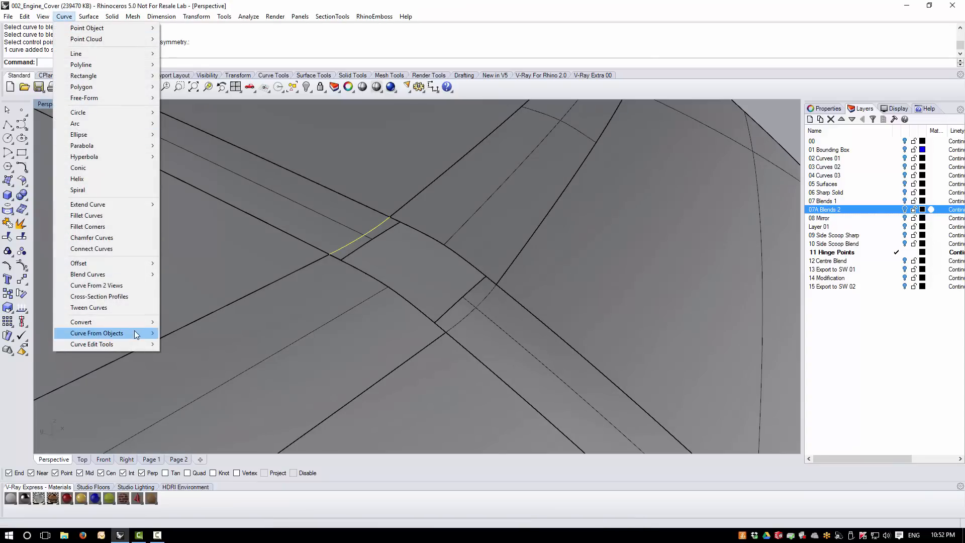
pyautogui.moveTo(134, 332)
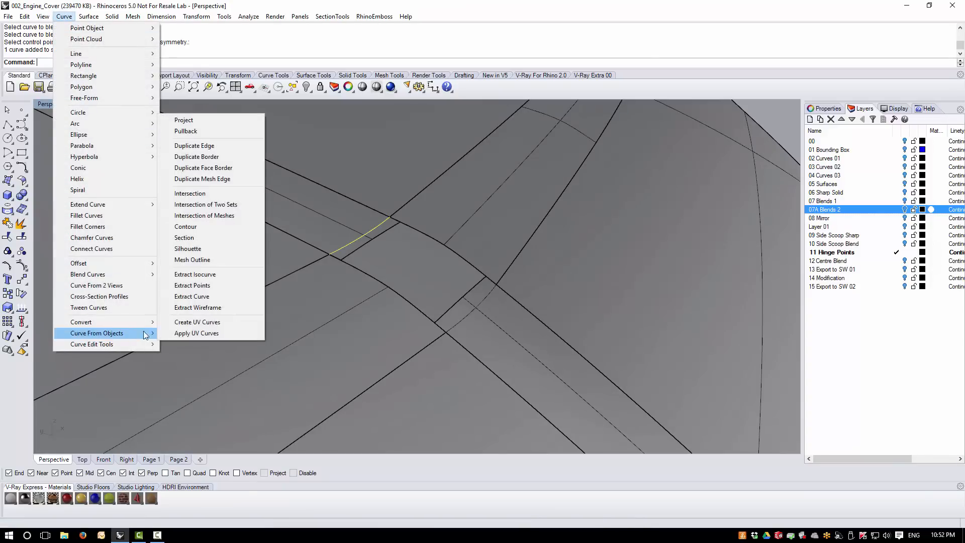
pyautogui.click(216, 128)
pyautogui.click(324, 207)
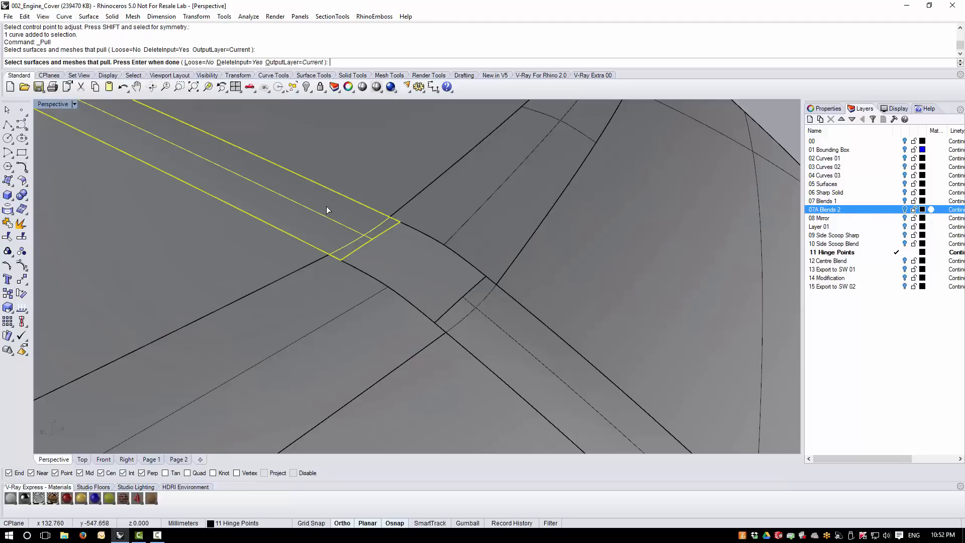
pyautogui.press('Return')
# Trim the end of the top centre blend back to the pulled curve, and delete the curve.
pyautogui.click(21, 279)
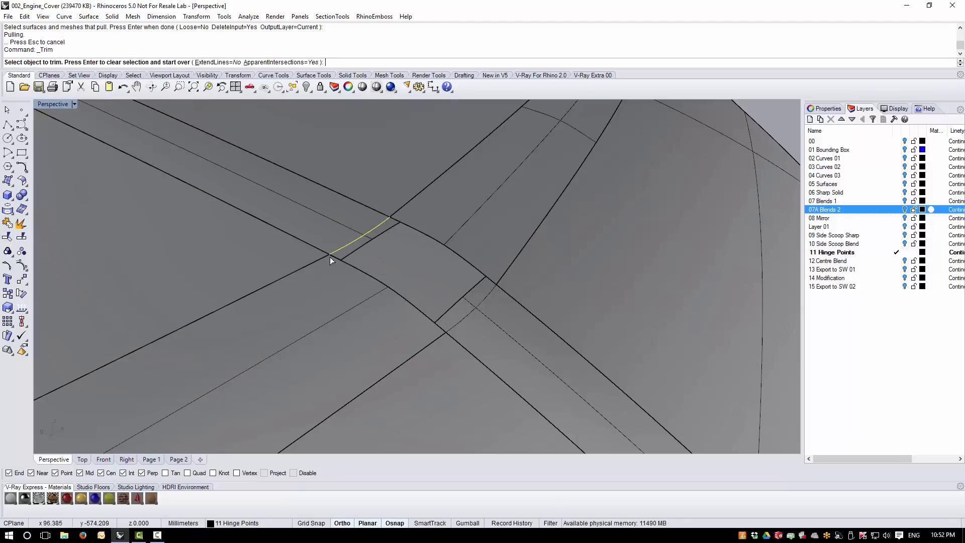
pyautogui.click(354, 253)
pyautogui.press('Return')
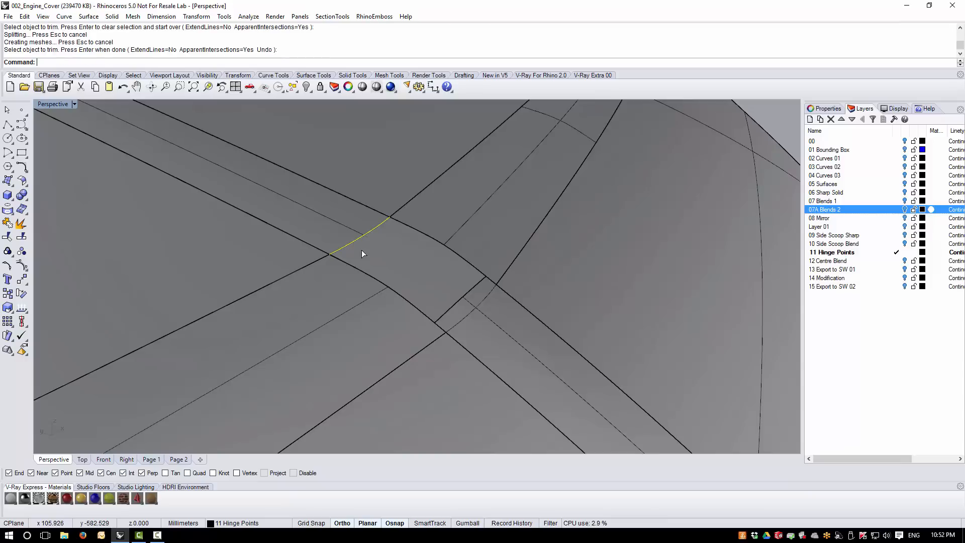
pyautogui.press('Delete')
# Pull the lower blend curve onto the front-face centre blend surface, deleting the input curve.
pyautogui.click(482, 303)
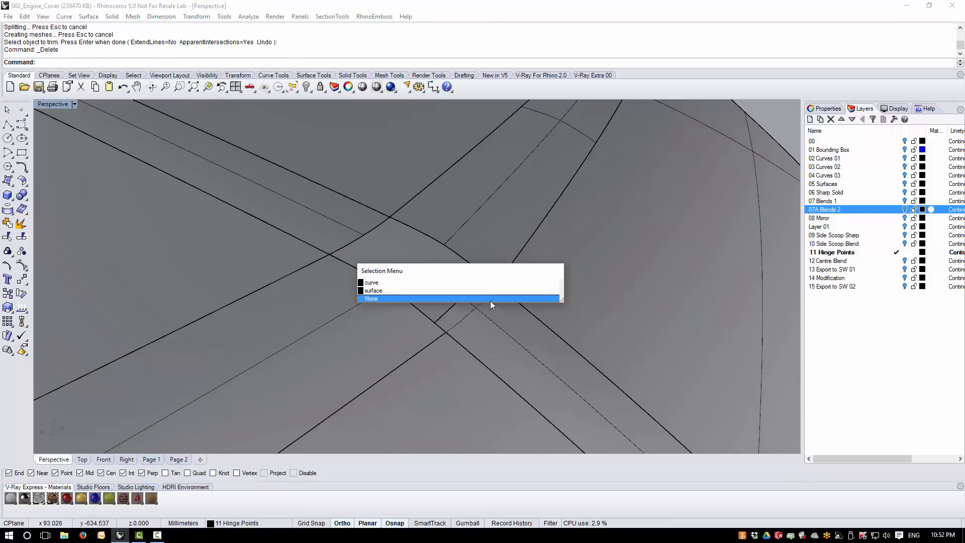
pyautogui.click(492, 289)
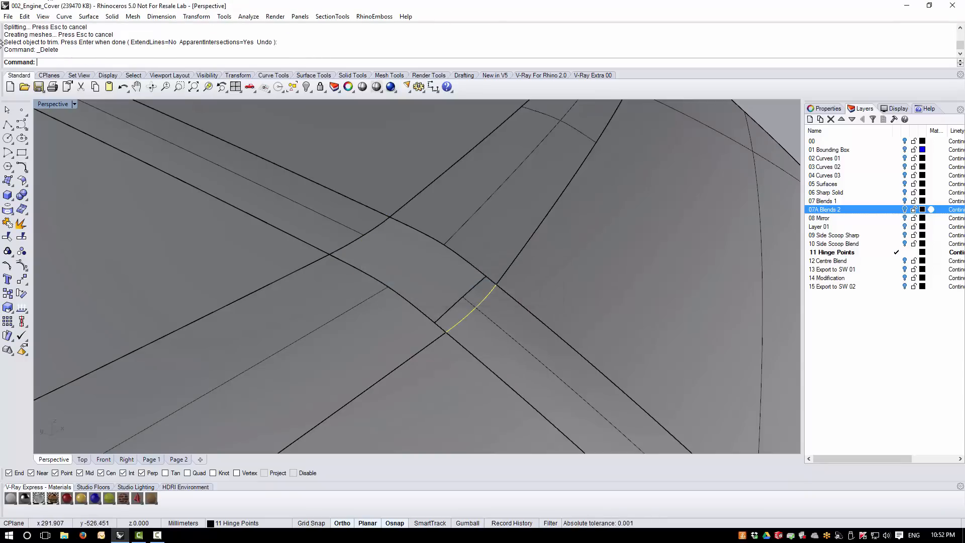
pyautogui.click(64, 16)
pyautogui.moveTo(101, 333)
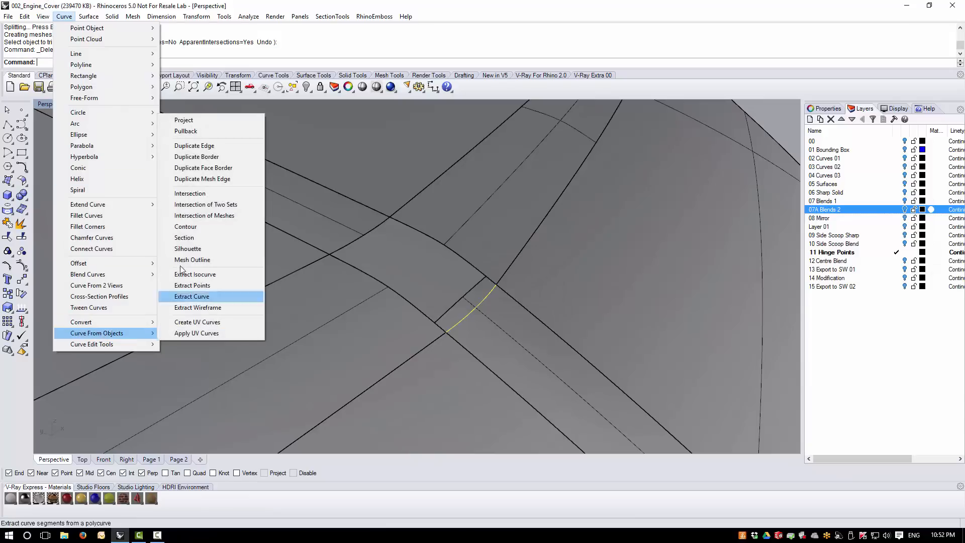
pyautogui.click(204, 132)
pyautogui.click(455, 308)
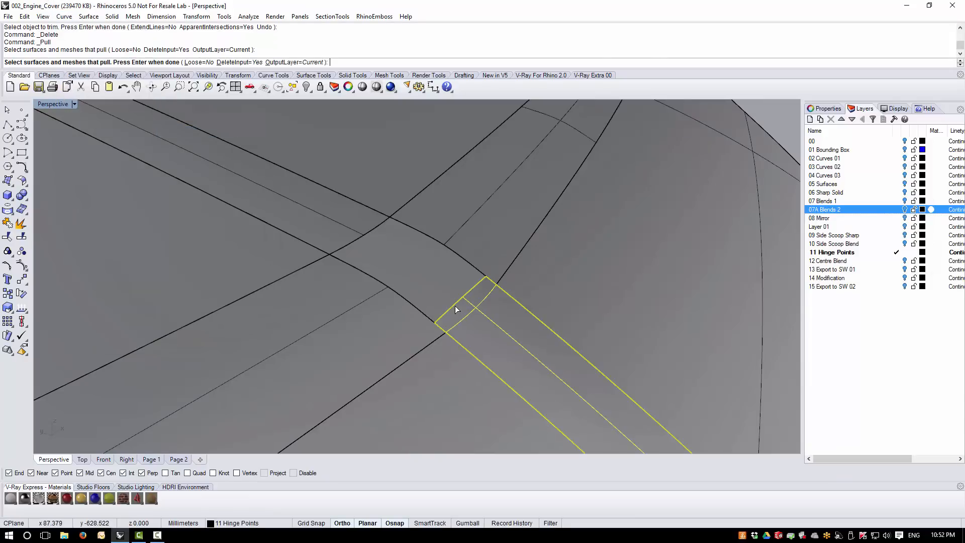
pyautogui.press('Return')
# Trim the front-face centre blend's end back to the curve pulled onto it, and delete that curve.
pyautogui.click(8, 236)
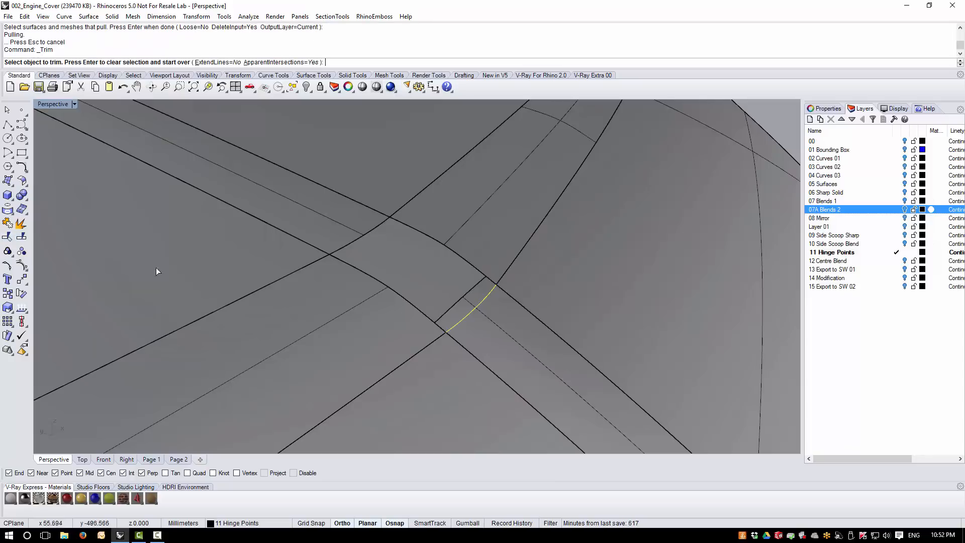
pyautogui.click(461, 300)
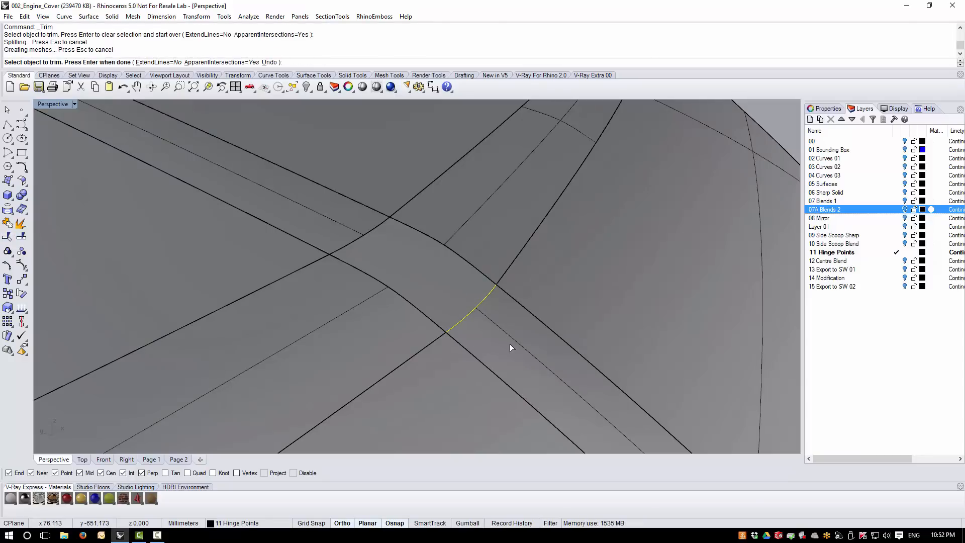
pyautogui.press('Return')
pyautogui.press('Delete')
# Examine the four-sided opening where the centre blends and front corner blends meet, checking its edges from several angles.
pyautogui.moveTo(569, 345); pyautogui.dragTo(285, 246, button='right')
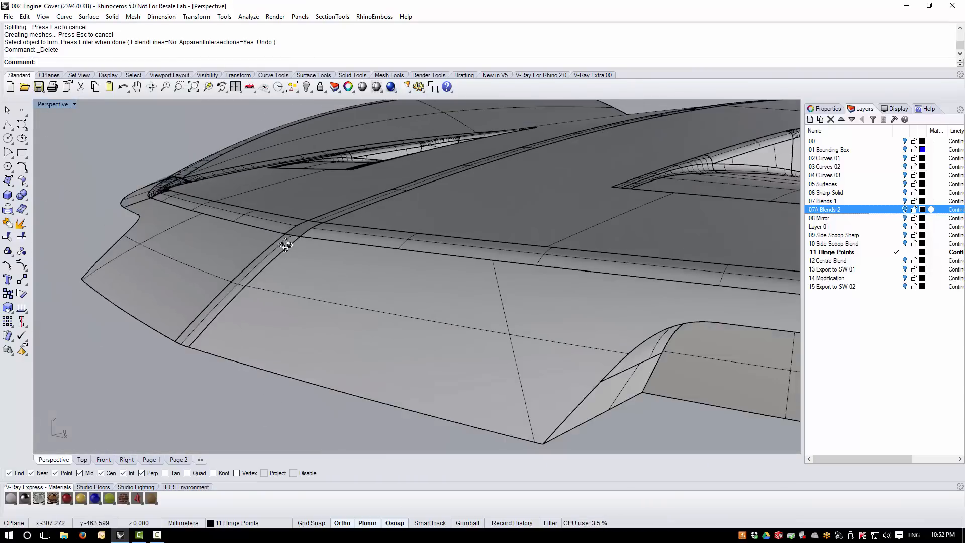
pyautogui.scroll(5, 285, 245)
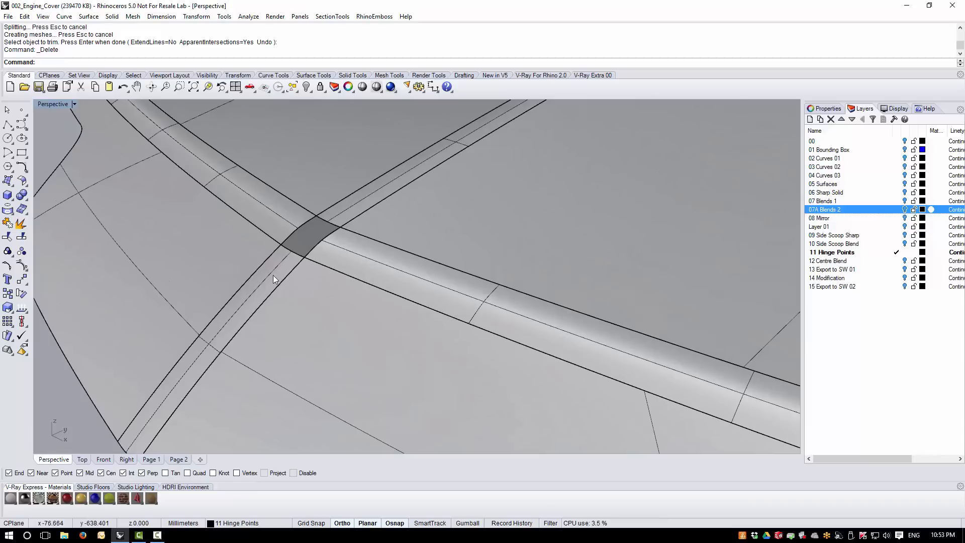
pyautogui.click(273, 275)
pyautogui.click(344, 218)
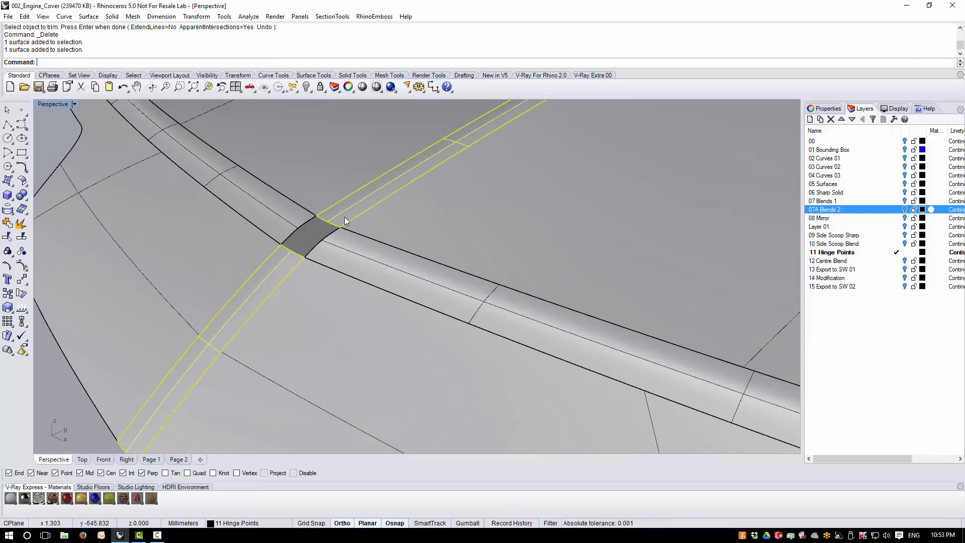
pyautogui.press('Escape')
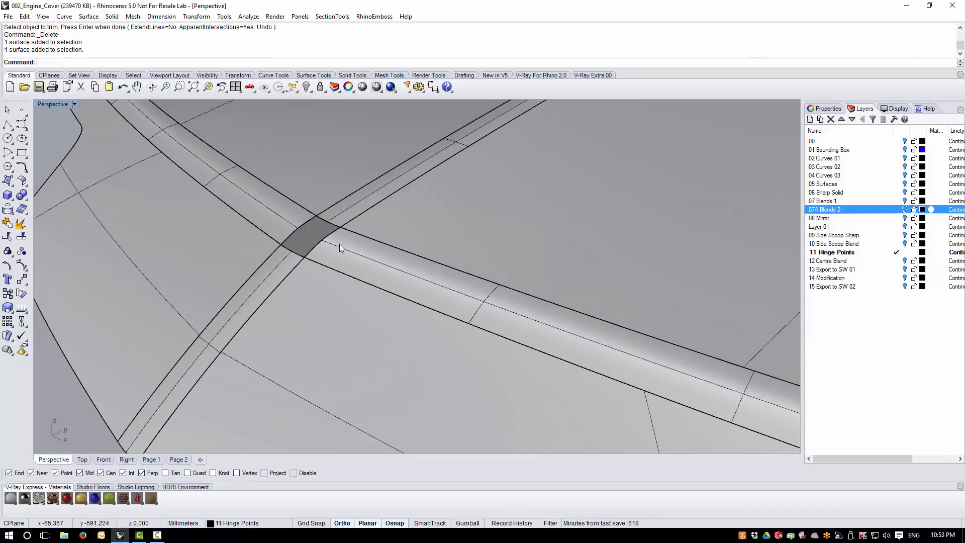
pyautogui.moveTo(339, 243); pyautogui.dragTo(325, 237, button='right')
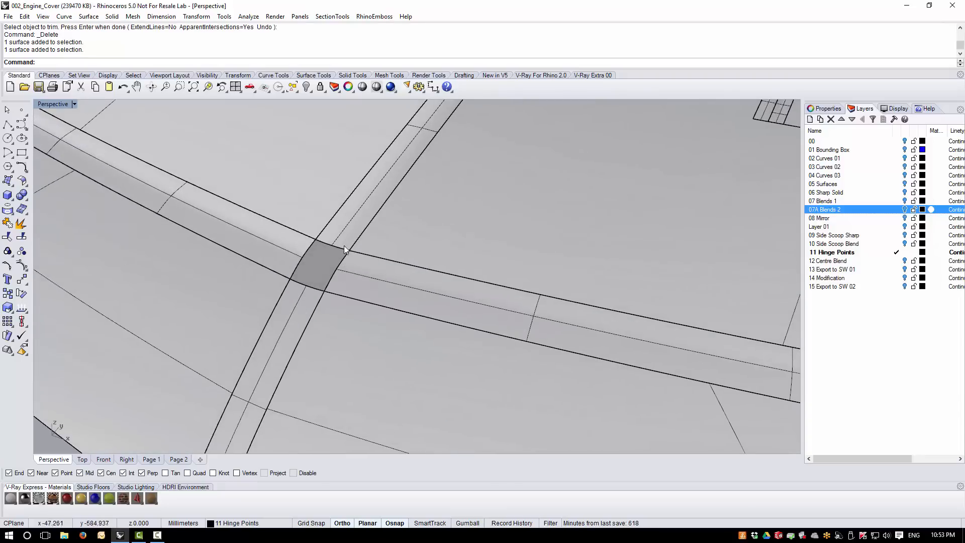
pyautogui.scroll(-6, 385, 300)
pyautogui.moveTo(385, 300); pyautogui.dragTo(498, 283, button='right')
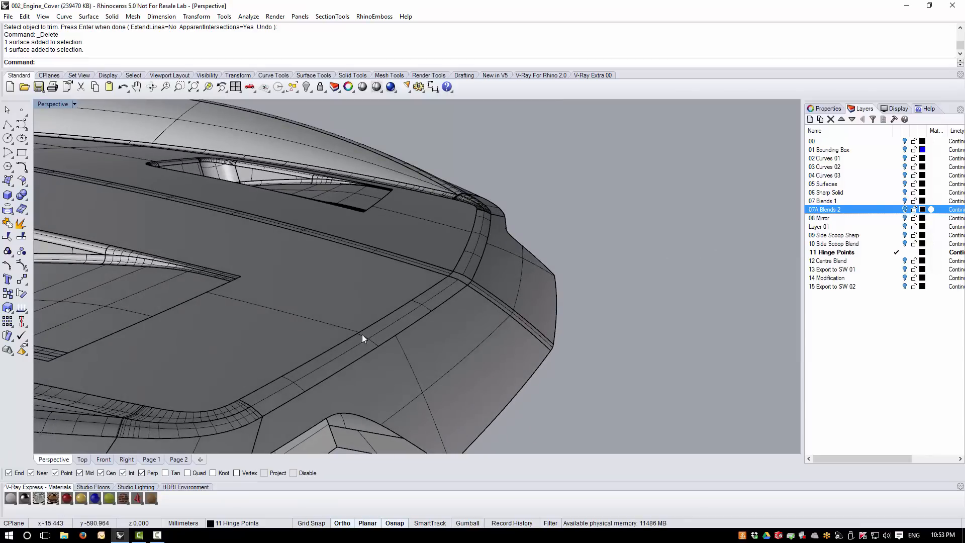
pyautogui.moveTo(451, 320)
pyautogui.mouseDown(button='right')
pyautogui.moveTo(435, 359)
pyautogui.moveTo(457, 300)
pyautogui.moveTo(451, 328)
pyautogui.mouseUp(button='right')
pyautogui.scroll(4, 455, 311)
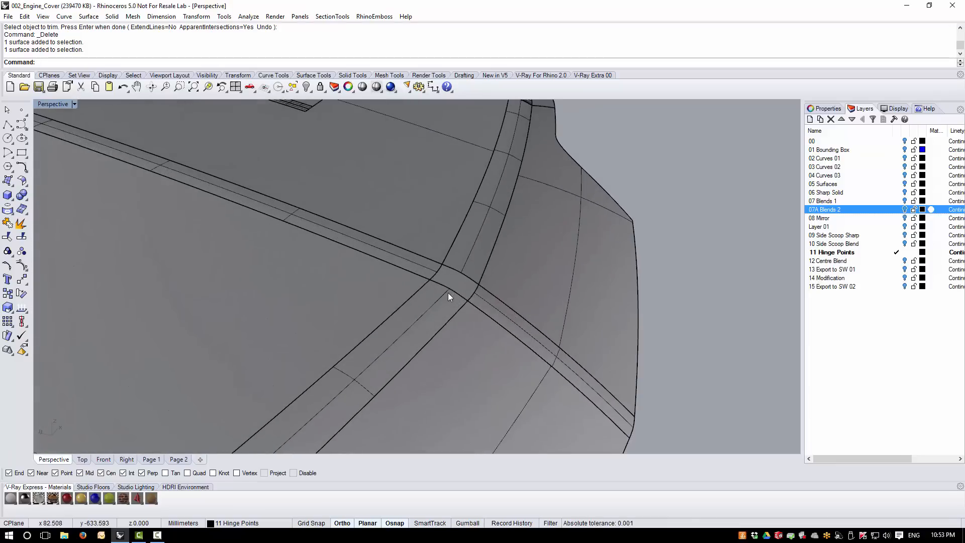
pyautogui.scroll(-5, 688, 366)
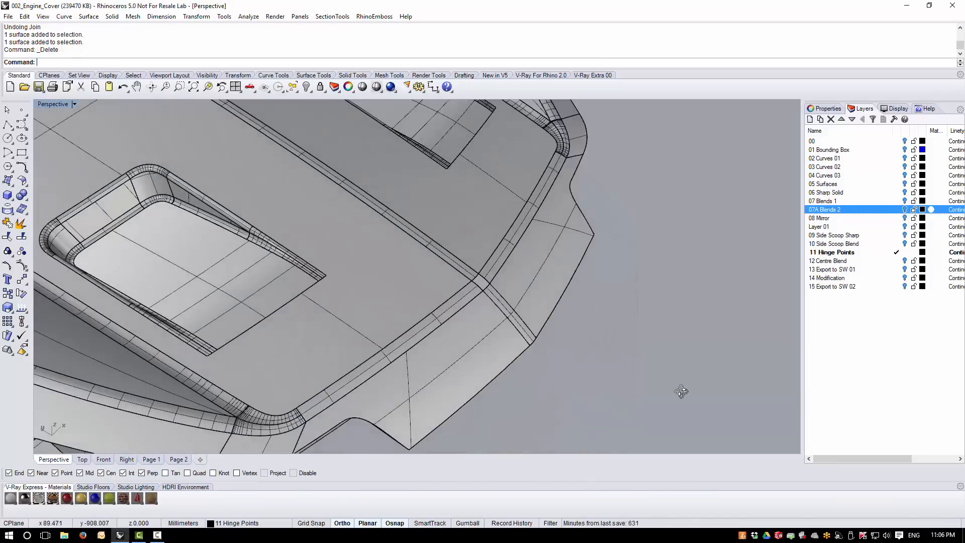
pyautogui.scroll(6, 505, 308)
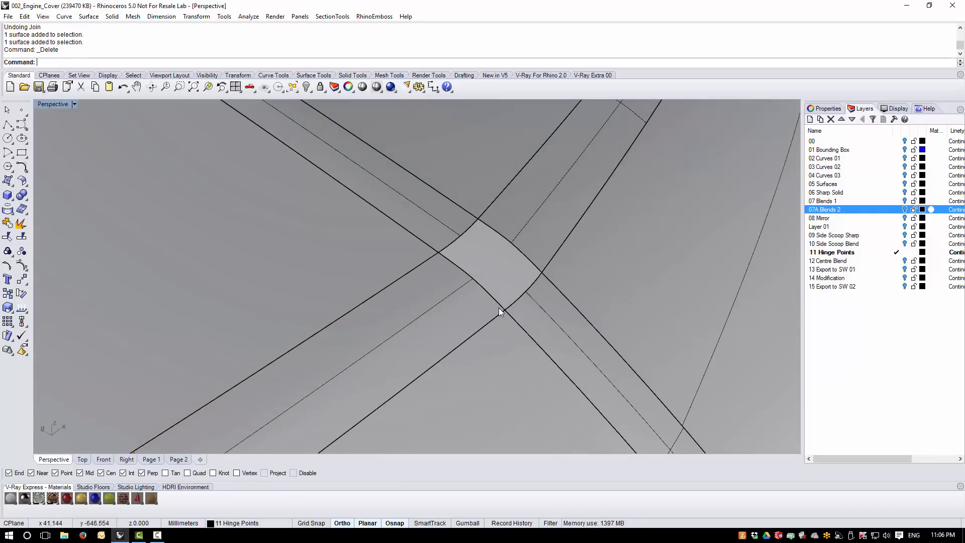
pyautogui.moveTo(451, 244); pyautogui.dragTo(496, 307, button='right')
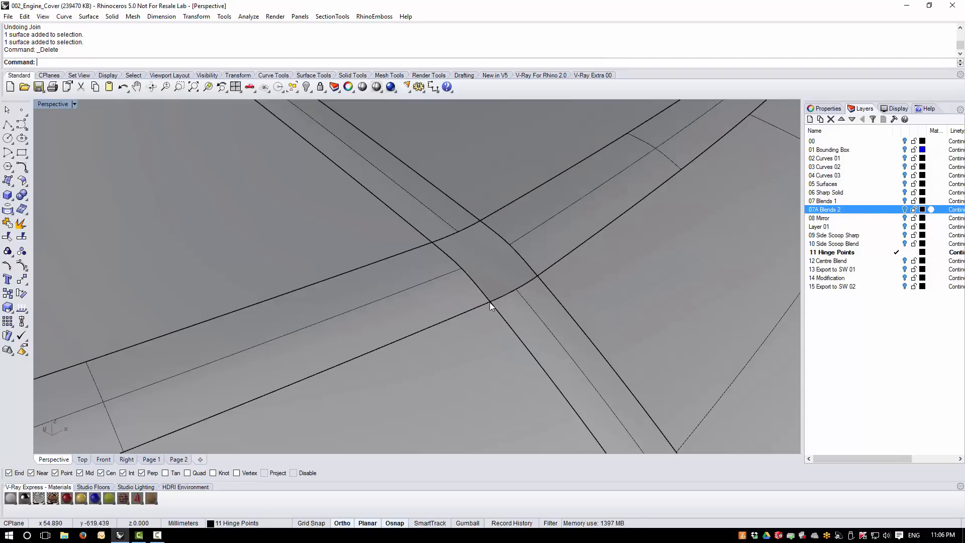
pyautogui.moveTo(489, 302)
pyautogui.mouseDown(button='right')
pyautogui.moveTo(501, 315)
pyautogui.moveTo(519, 301)
pyautogui.moveTo(540, 243)
pyautogui.moveTo(523, 256)
pyautogui.moveTo(553, 260)
pyautogui.moveTo(487, 259)
pyautogui.moveTo(530, 250)
pyautogui.moveTo(505, 243)
pyautogui.moveTo(497, 276)
pyautogui.moveTo(528, 280)
pyautogui.moveTo(527, 258)
pyautogui.moveTo(518, 267)
pyautogui.mouseUp(button='right')
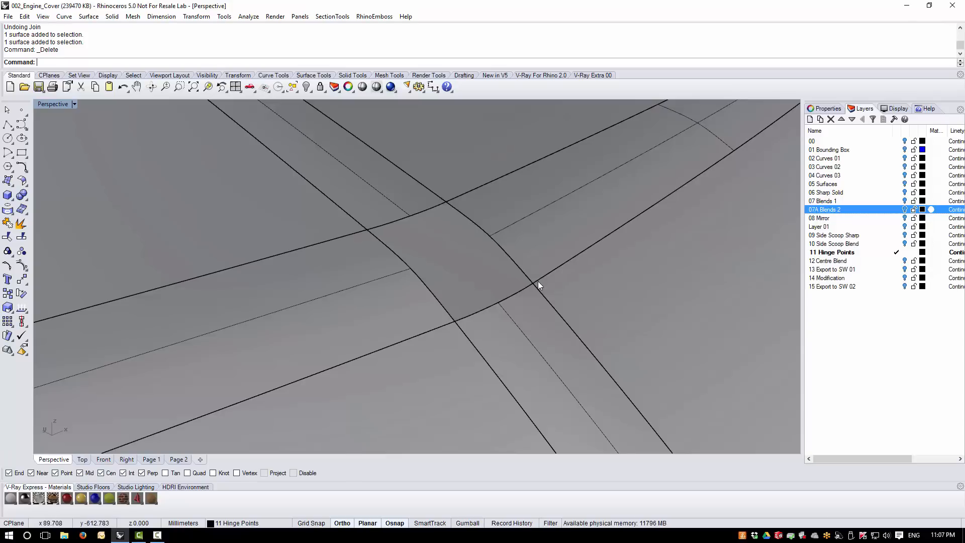
pyautogui.moveTo(383, 219); pyautogui.dragTo(294, 224, button='right')
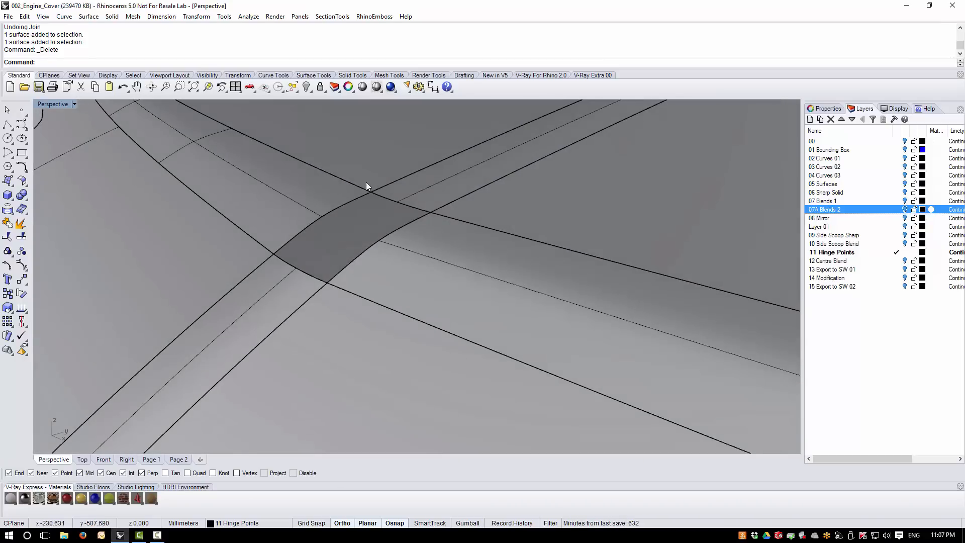
pyautogui.moveTo(398, 211); pyautogui.dragTo(334, 274, button='right')
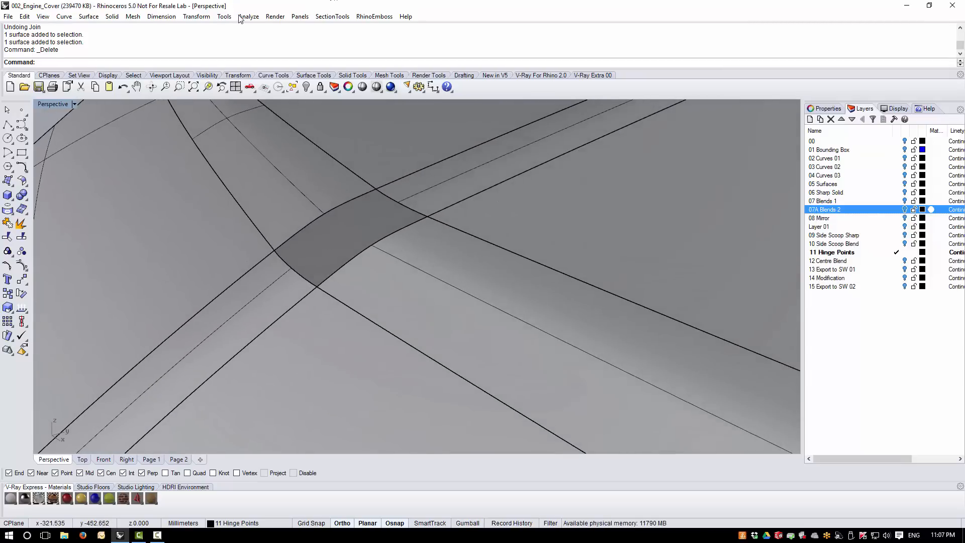
# Fill the junction opening with a curve network surface from its four surrounding edges, using Curvature matching on all sides and 0.001 edge tolerance.
pyautogui.click(88, 16)
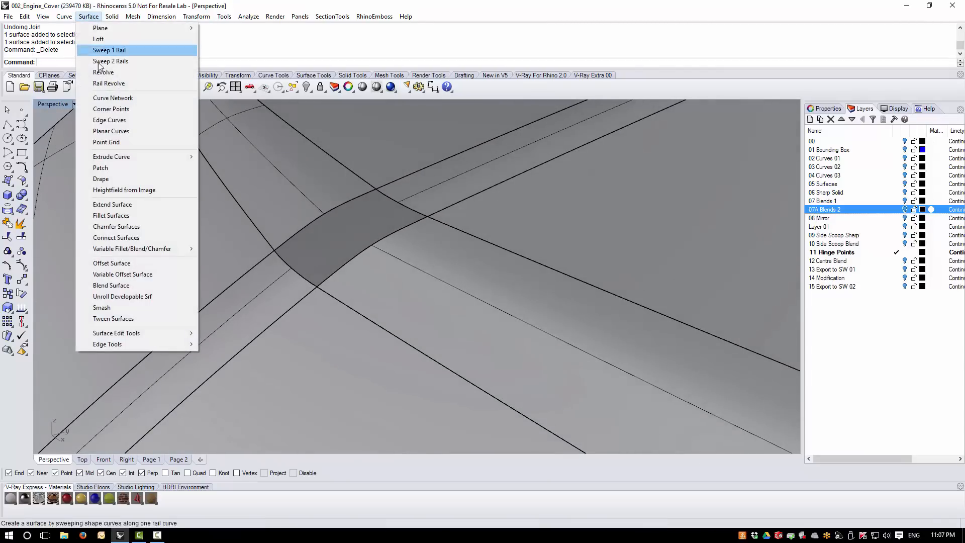
pyautogui.click(106, 98)
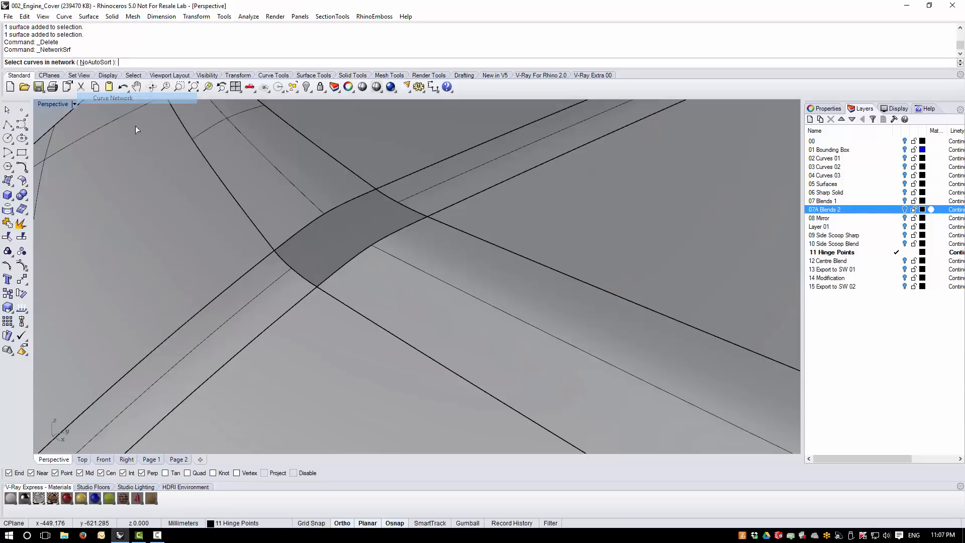
pyautogui.click(384, 195)
pyautogui.click(342, 204)
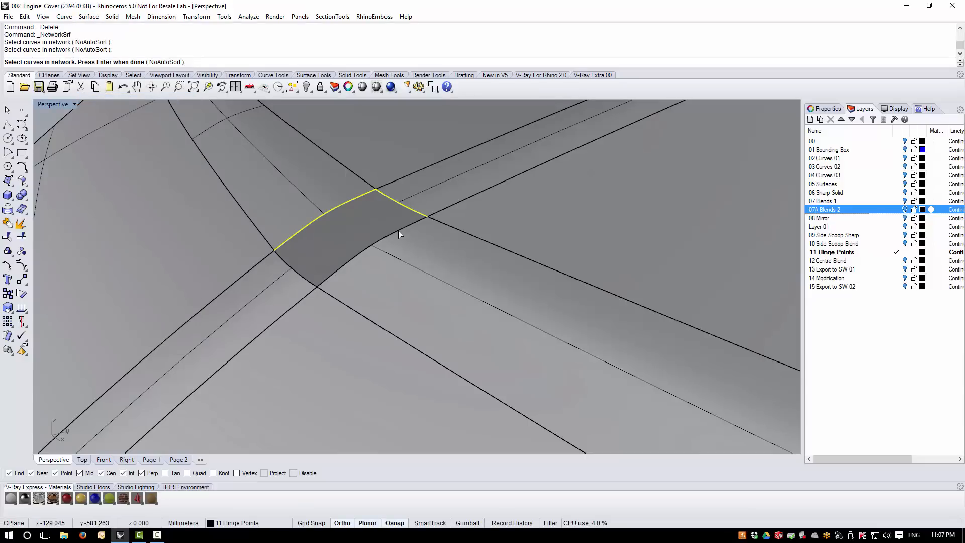
pyautogui.click(398, 231)
pyautogui.click(306, 277)
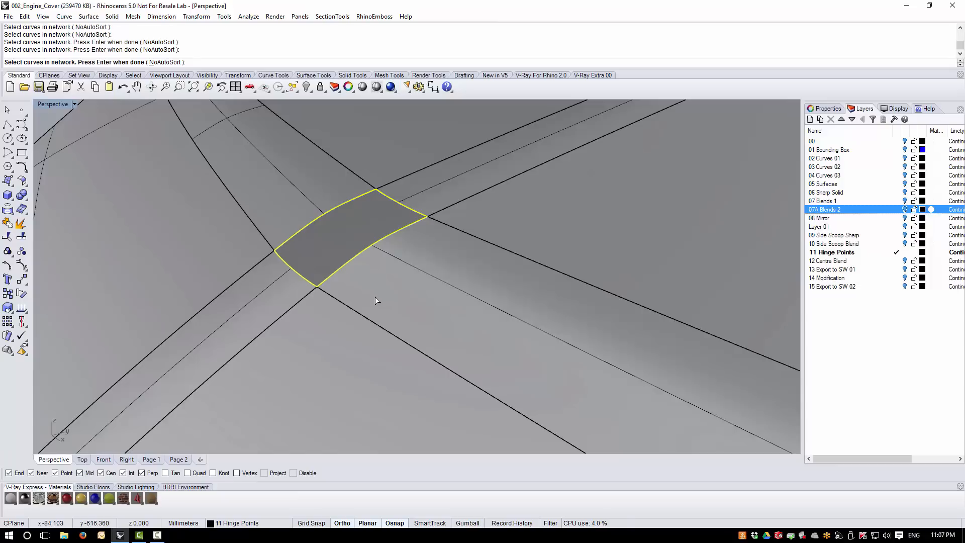
pyautogui.press('Return')
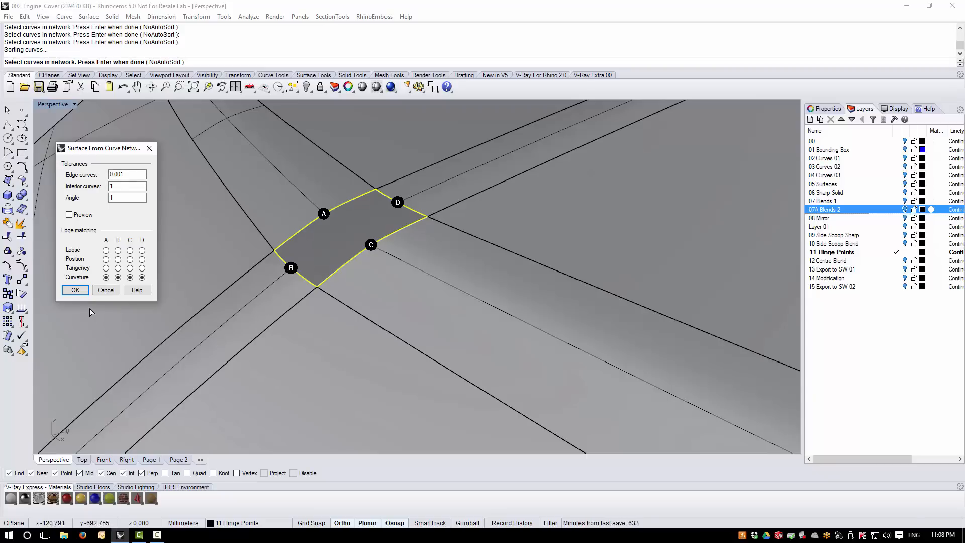
pyautogui.click(70, 215)
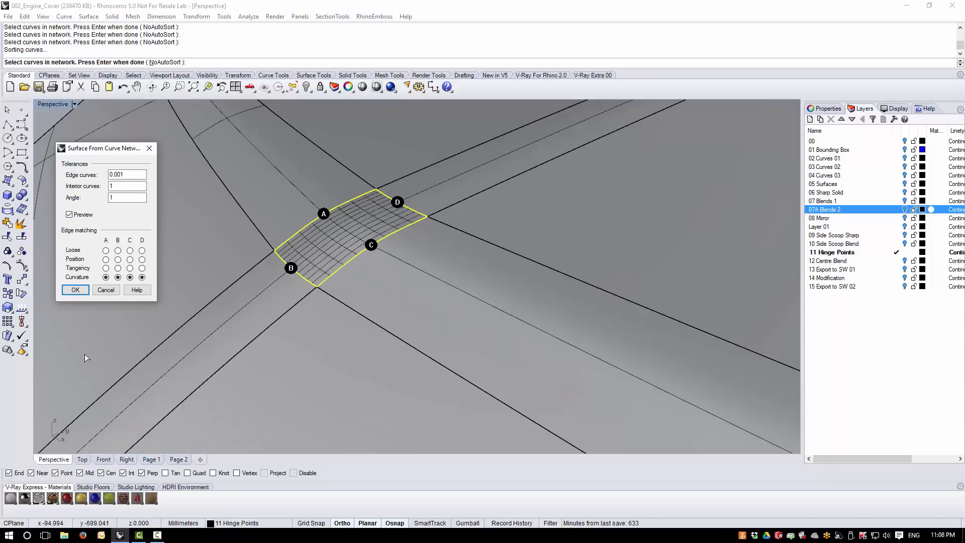
pyautogui.click(76, 291)
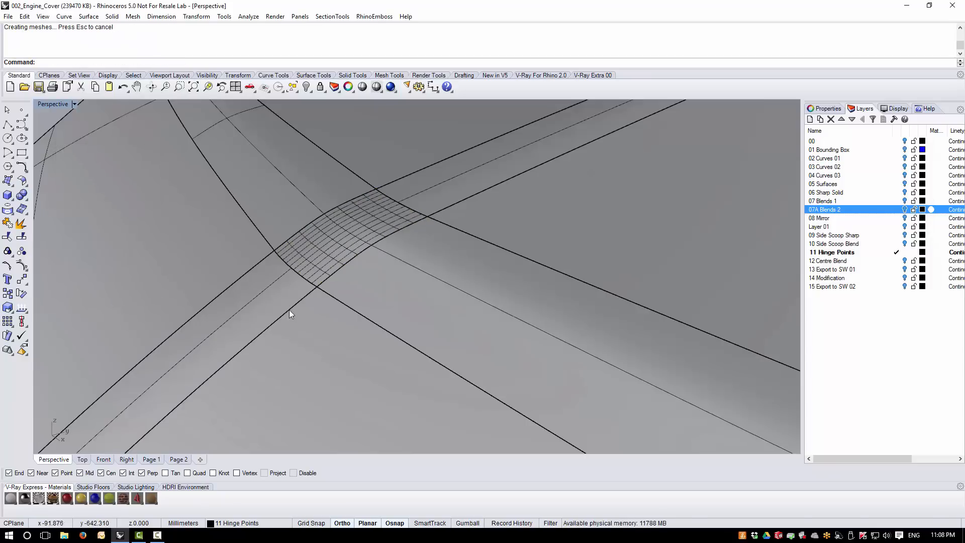
# Join the new junction patch to the surrounding engine cover polysurface.
pyautogui.moveTo(289, 310); pyautogui.dragTo(336, 282, button='right')
pyautogui.click(309, 276)
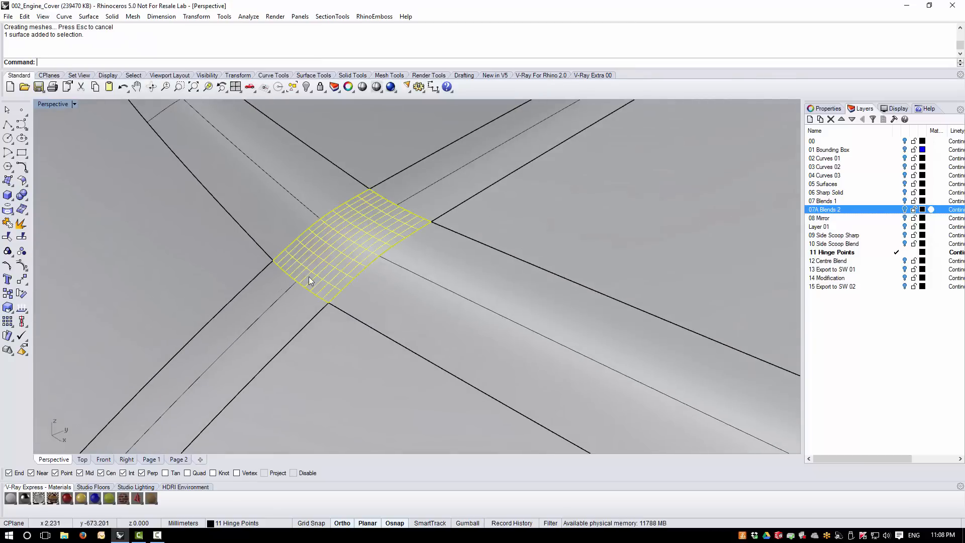
pyautogui.keyDown('shift'); pyautogui.click(270, 300); pyautogui.keyUp('shift')
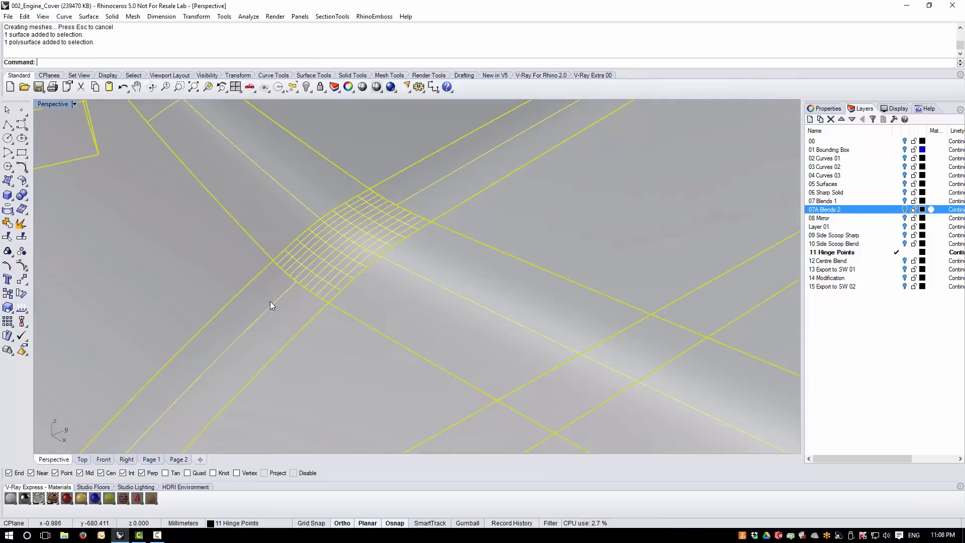
pyautogui.click(8, 223)
# Check the reflections across the junction patch and front blends with an environment map, switching the map image to arches.png.
pyautogui.moveTo(193, 253); pyautogui.dragTo(319, 255, button='right')
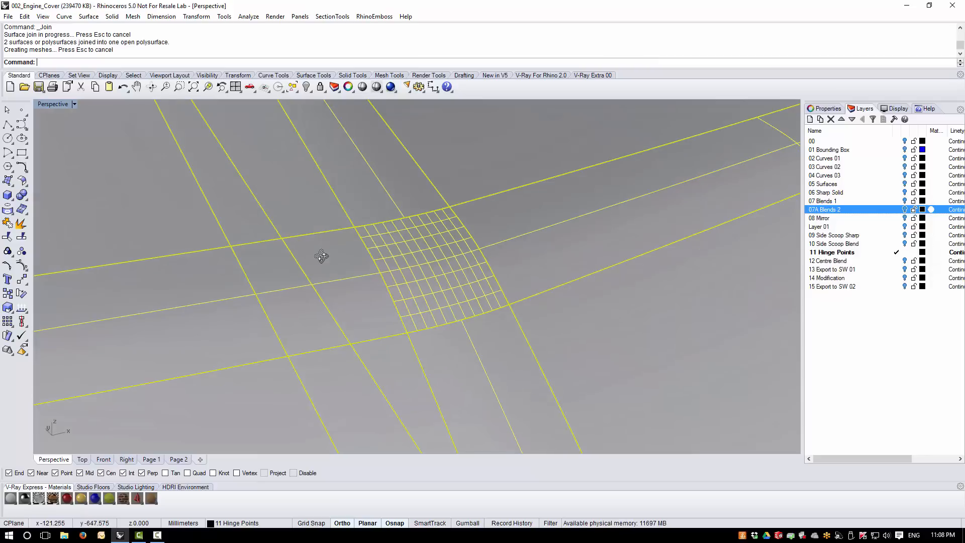
pyautogui.click(249, 16)
pyautogui.moveTo(322, 53)
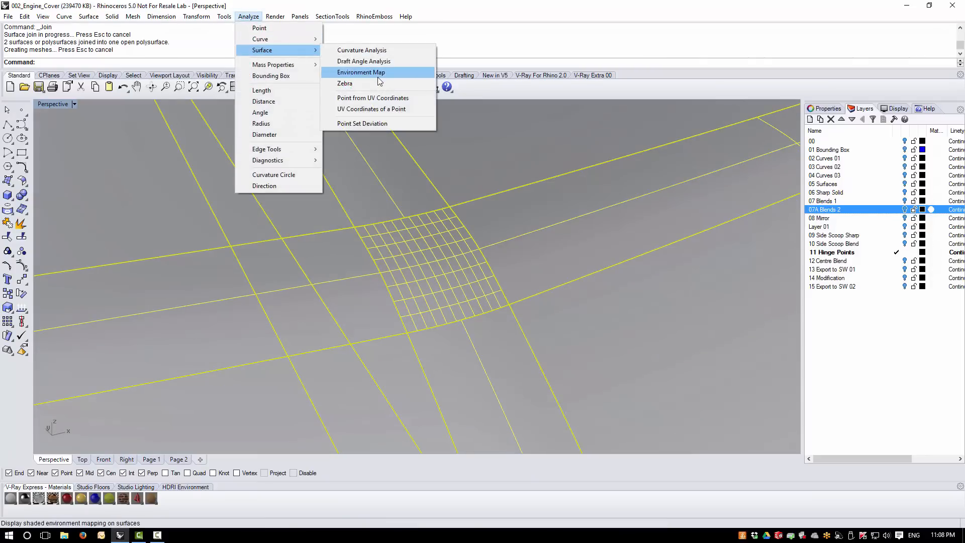
pyautogui.click(361, 72)
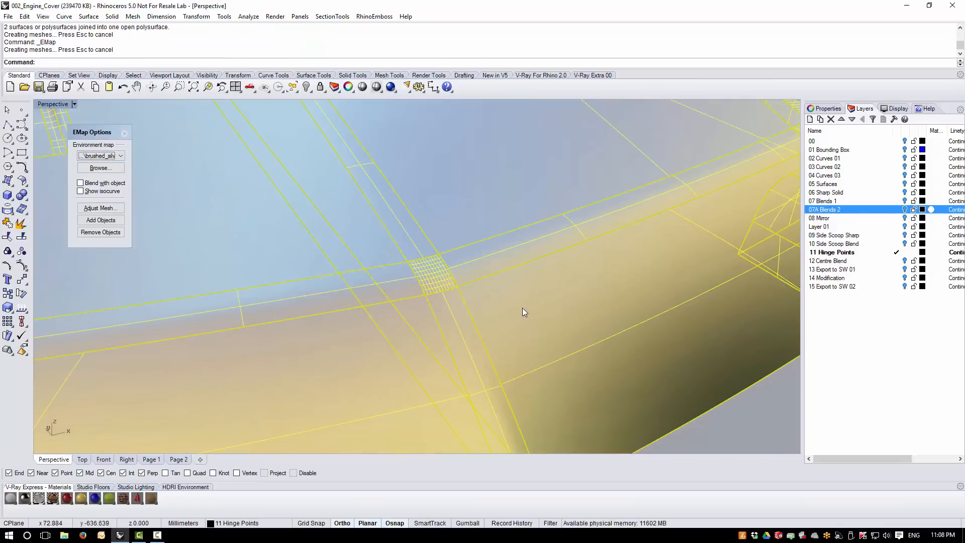
pyautogui.scroll(5, 502, 301)
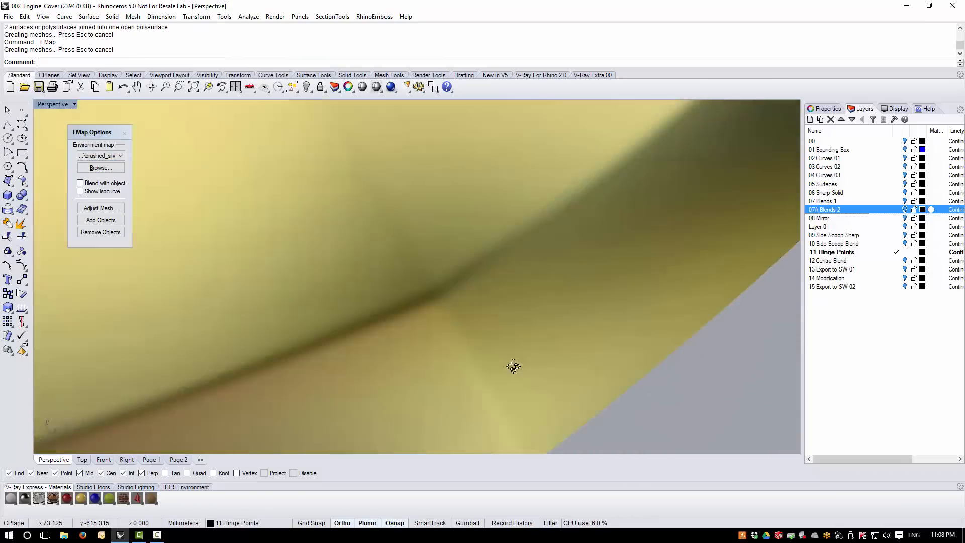
pyautogui.moveTo(513, 366); pyautogui.dragTo(714, 432, button='right')
pyautogui.click(121, 155)
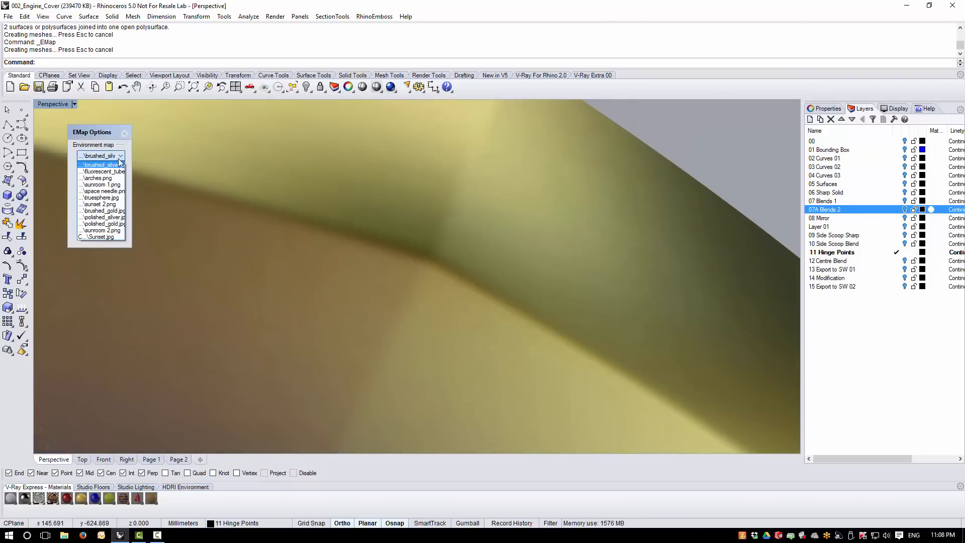
pyautogui.click(101, 178)
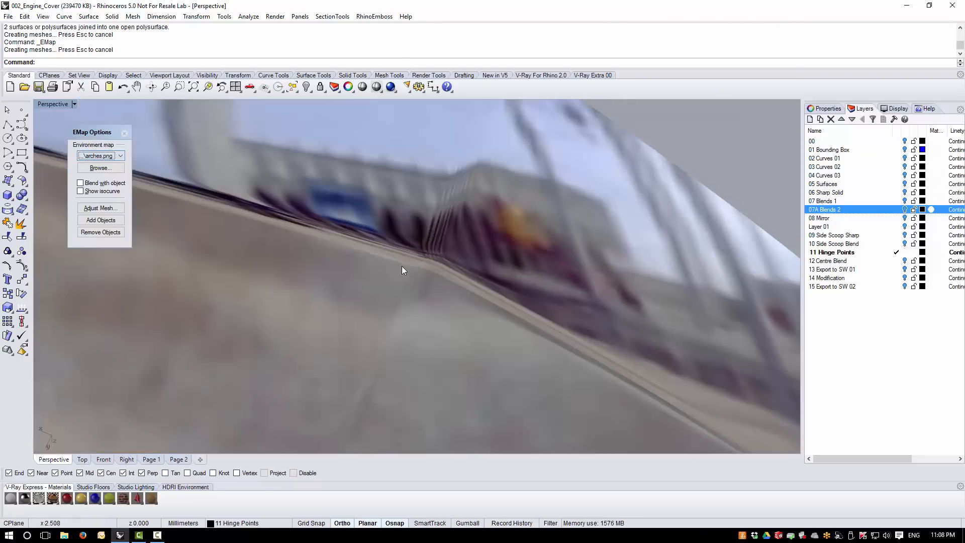
pyautogui.moveTo(403, 269); pyautogui.dragTo(234, 159, button='right')
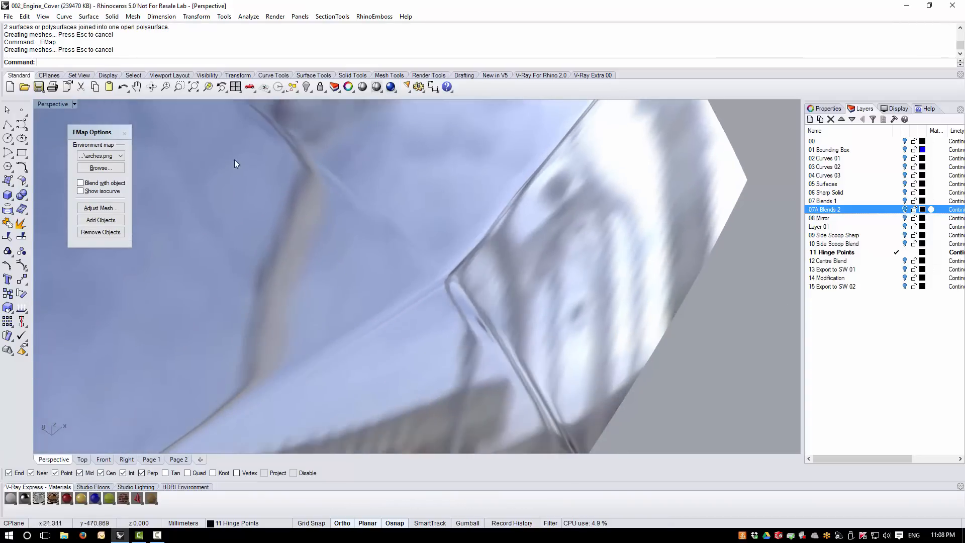
pyautogui.click(125, 132)
# Check the engine cover polysurface for naked edges around the junction patch, and close the edge analysis.
pyautogui.scroll(-7, 490, 300)
pyautogui.moveTo(491, 299); pyautogui.dragTo(415, 303, button='right')
pyautogui.scroll(10, 414, 303)
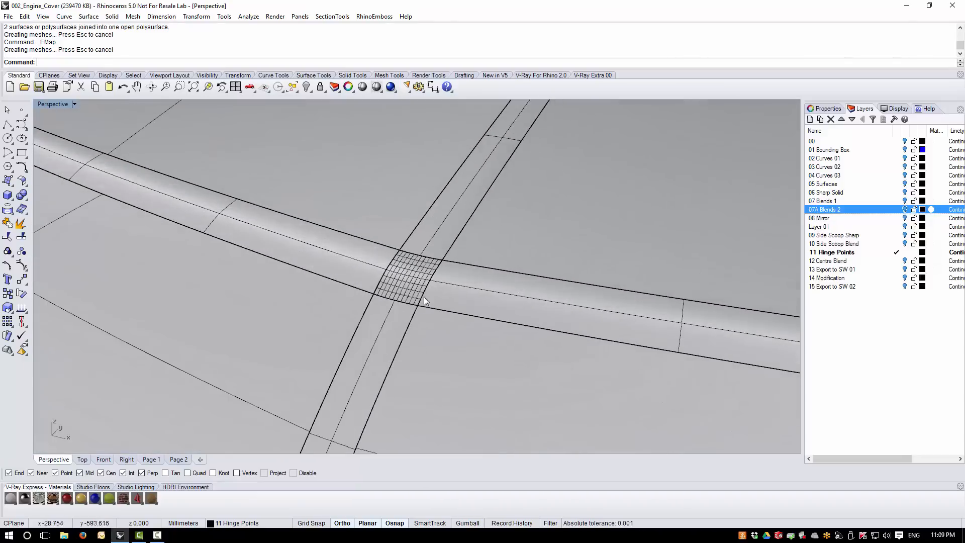
pyautogui.scroll(2, 408, 303)
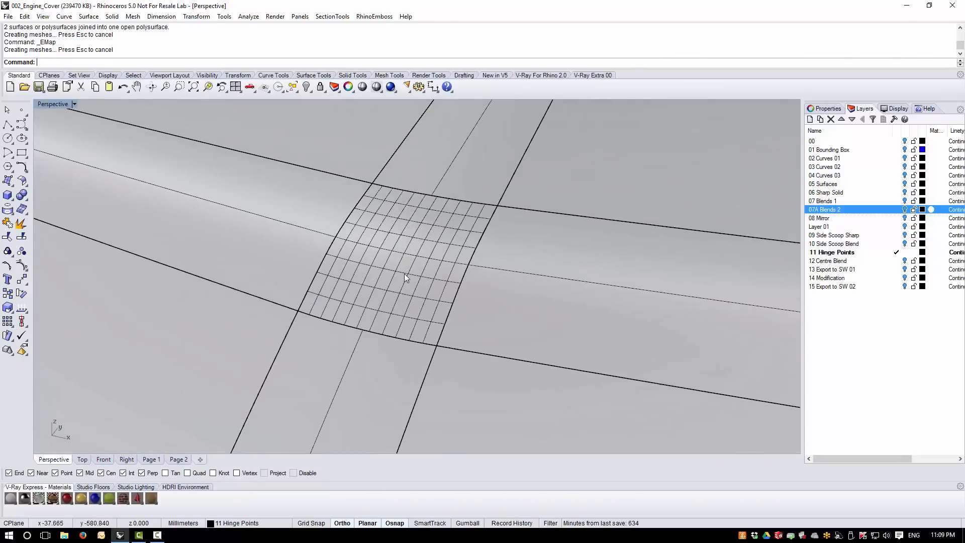
pyautogui.click(406, 275)
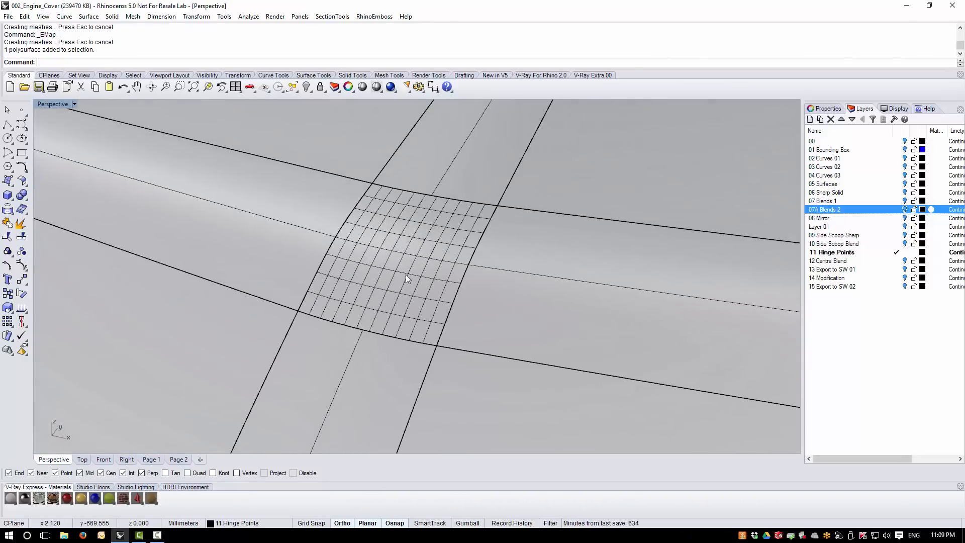
pyautogui.click(21, 307)
pyautogui.click(50, 341)
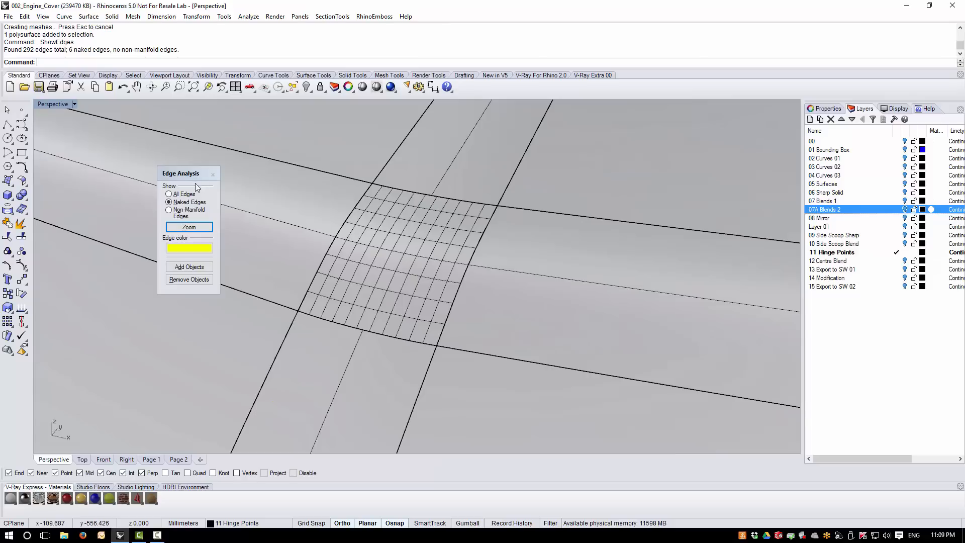
pyautogui.click(212, 174)
# Examine the stripe flow across the junction patch and adjoining blends with Zebra analysis, and end the analysis.
pyautogui.scroll(3, 418, 231)
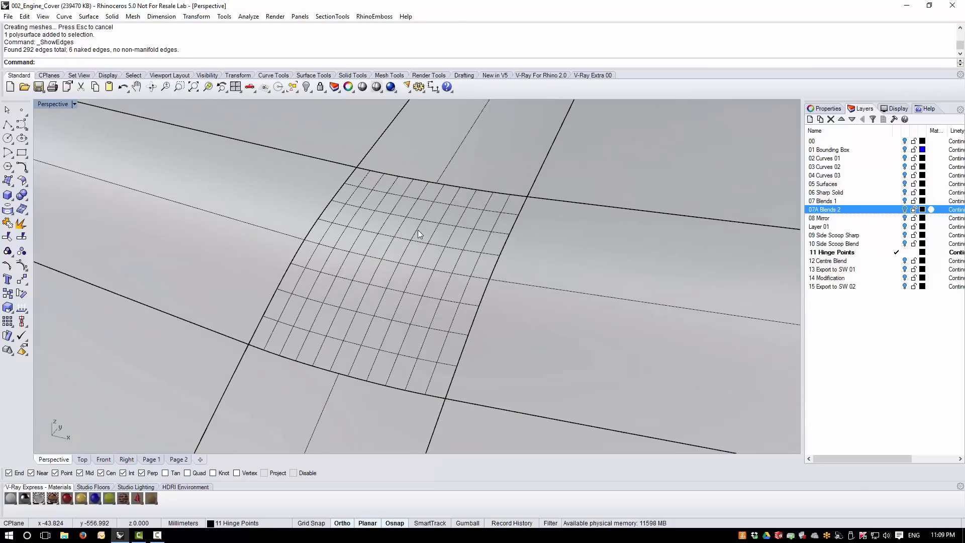
pyautogui.scroll(-2, 446, 286)
pyautogui.scroll(1, 444, 280)
pyautogui.click(445, 275)
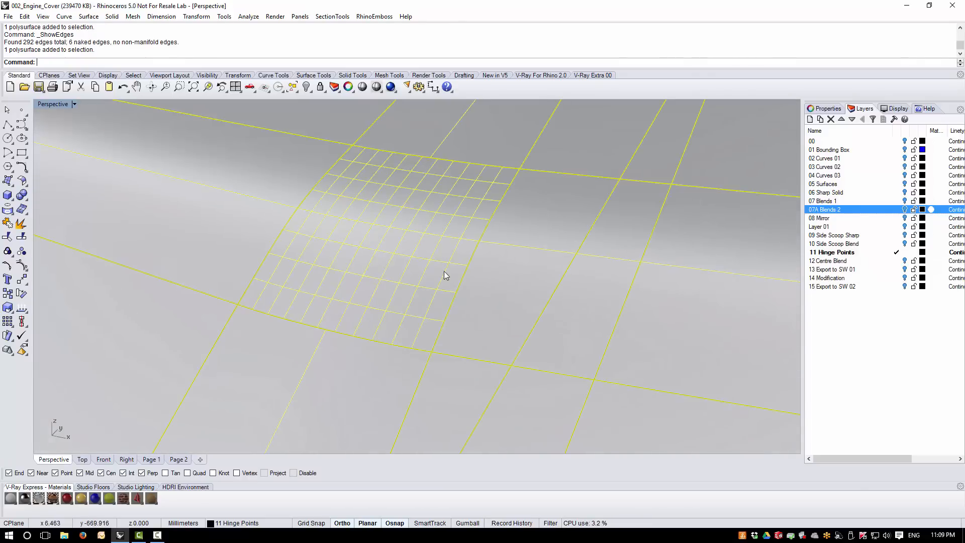
pyautogui.click(249, 16)
pyautogui.moveTo(271, 49)
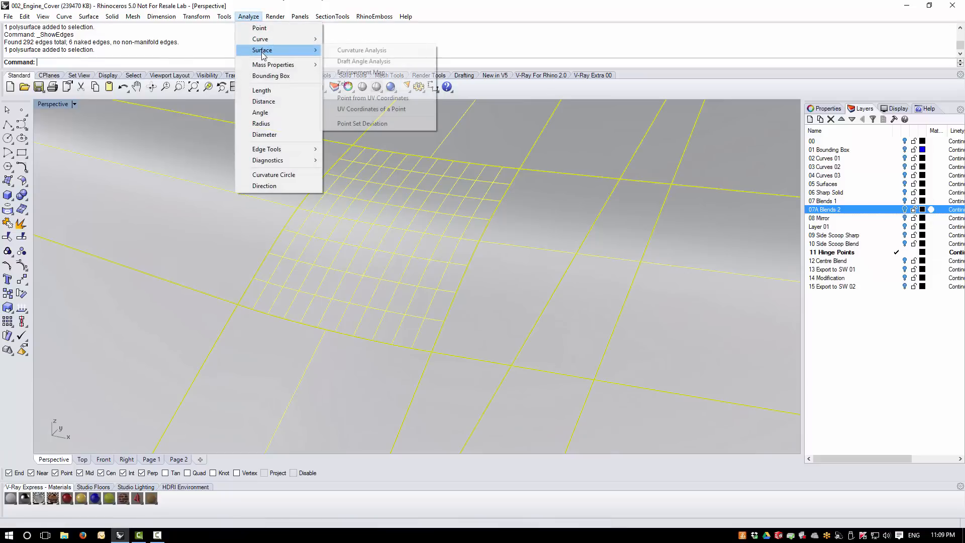
pyautogui.click(358, 83)
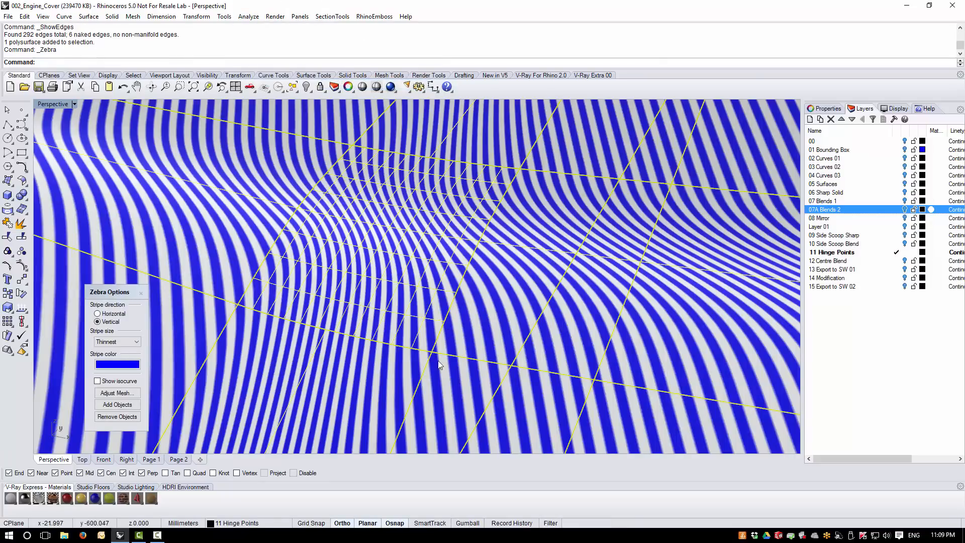
pyautogui.press('Escape')
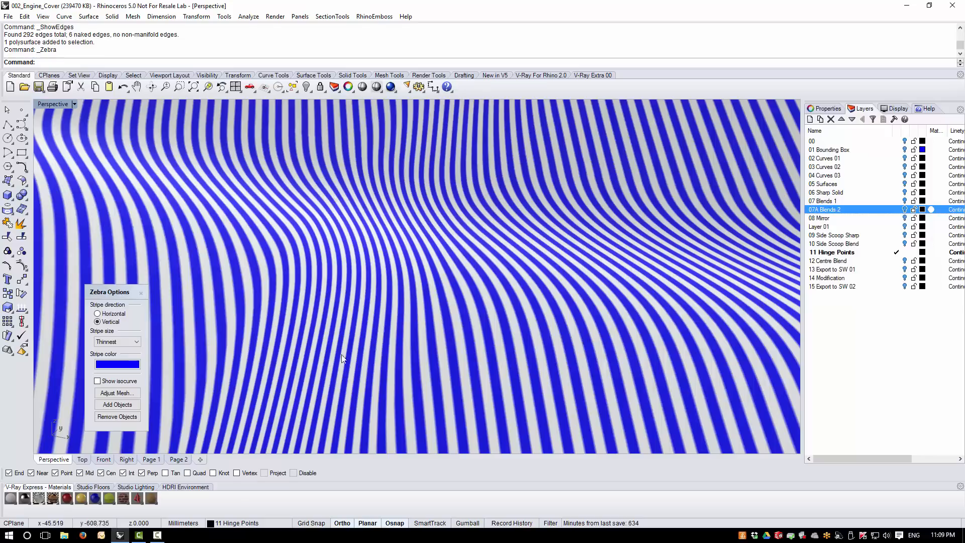
pyautogui.moveTo(351, 350); pyautogui.dragTo(382, 320, button='right')
pyautogui.click(381, 315)
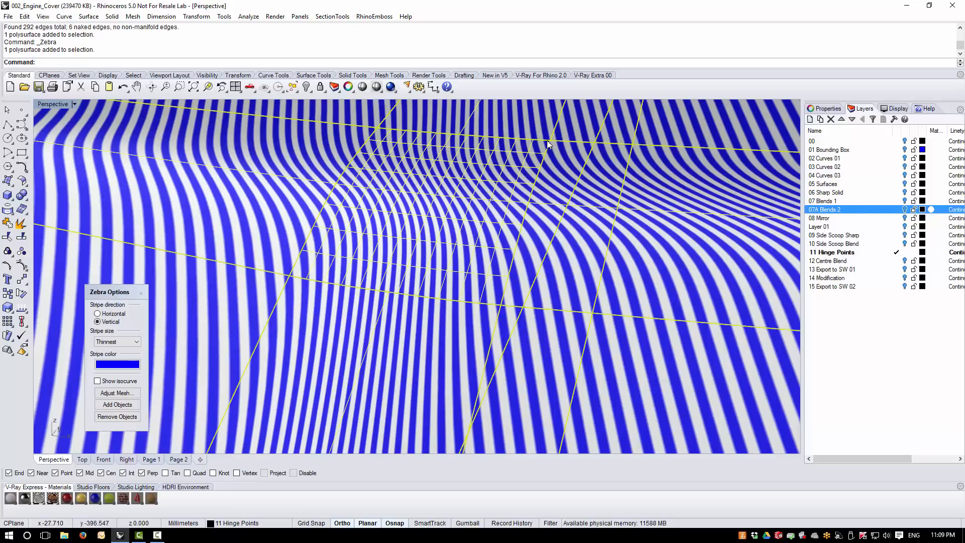
pyautogui.click(141, 292)
# Inspect the whole engine cover's reflections with an environment map, switching from arches.png to the fluorescent tube image.
pyautogui.scroll(-5, 273, 298)
pyautogui.scroll(-10, 282, 303)
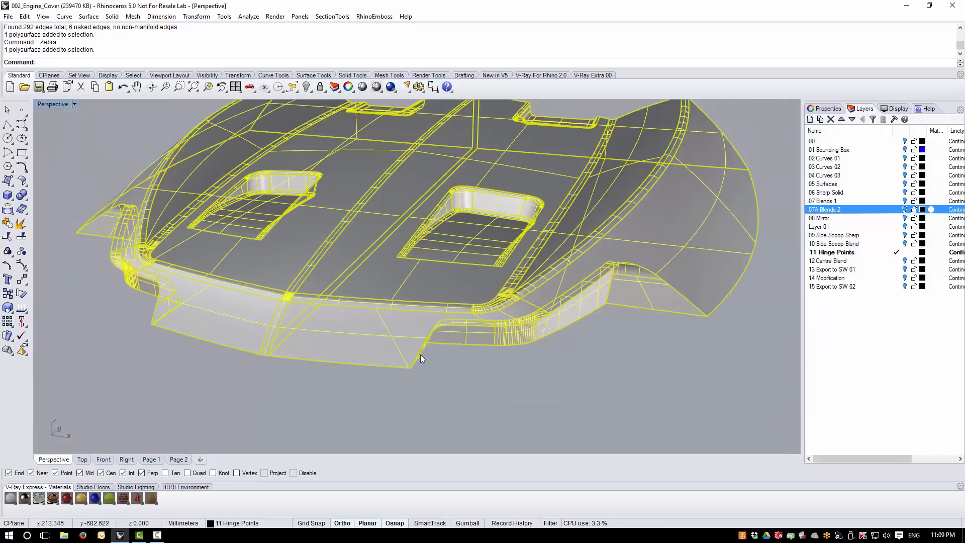
pyautogui.moveTo(420, 354); pyautogui.dragTo(387, 354, button='right')
pyautogui.click(248, 16)
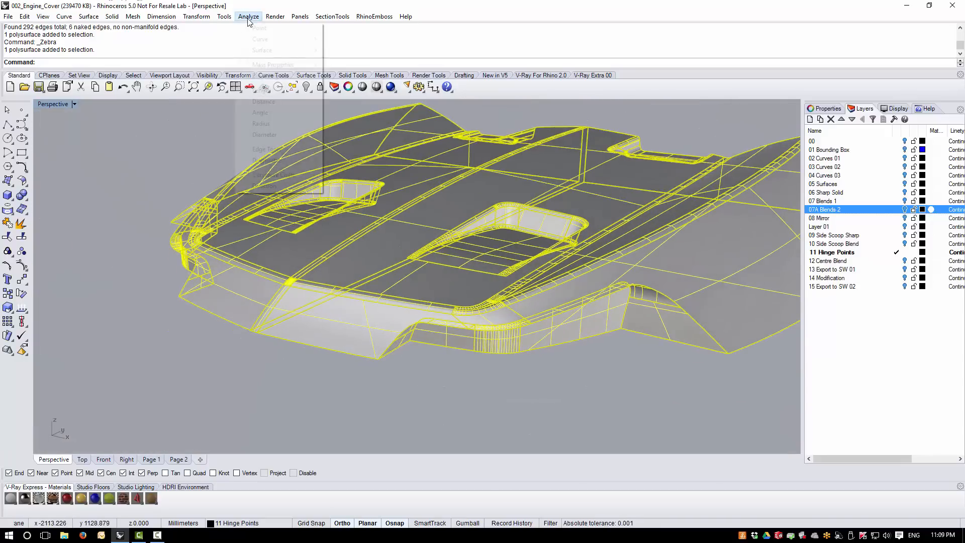
pyautogui.moveTo(261, 51)
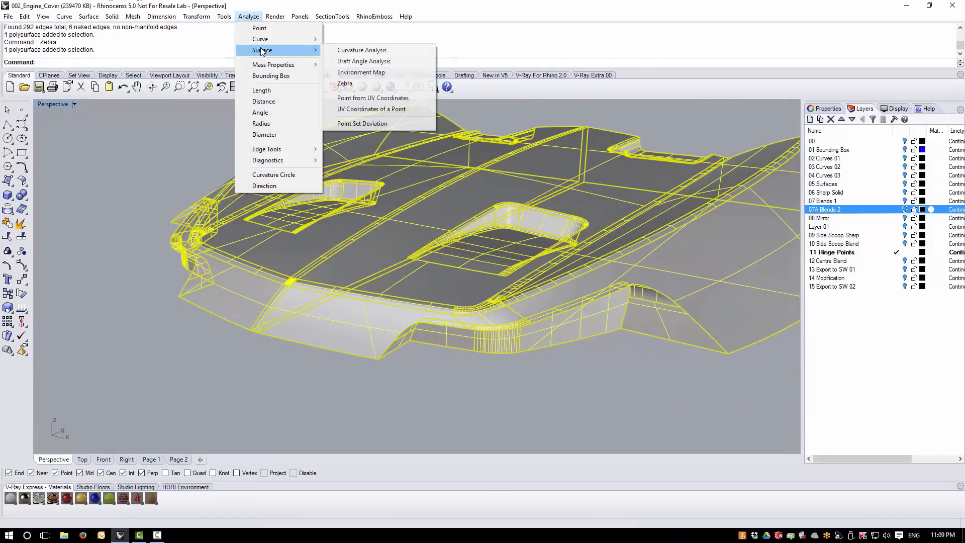
pyautogui.click(374, 73)
pyautogui.moveTo(213, 147); pyautogui.dragTo(434, 207, button='right')
pyautogui.scroll(-5, 589, 289)
pyautogui.moveTo(590, 294); pyautogui.dragTo(523, 362, button='right')
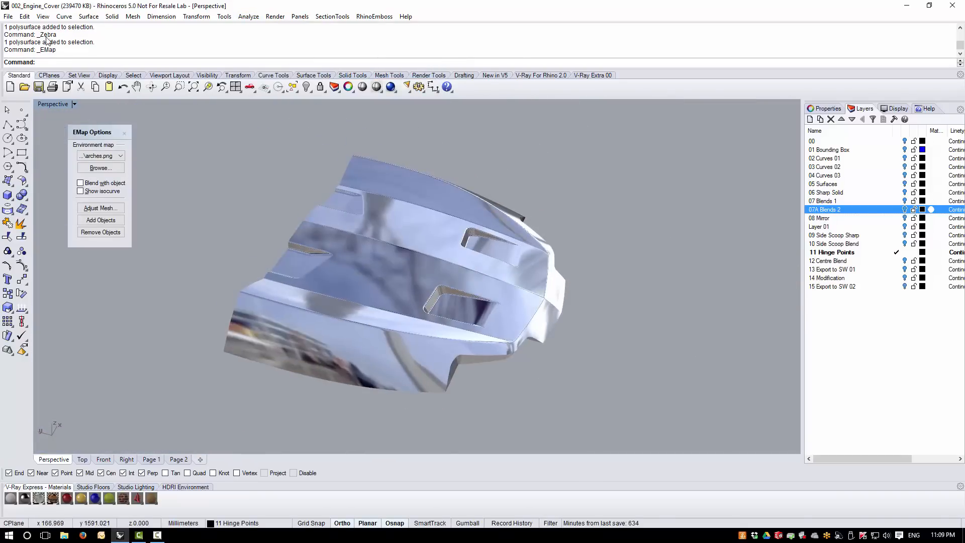
pyautogui.click(122, 156)
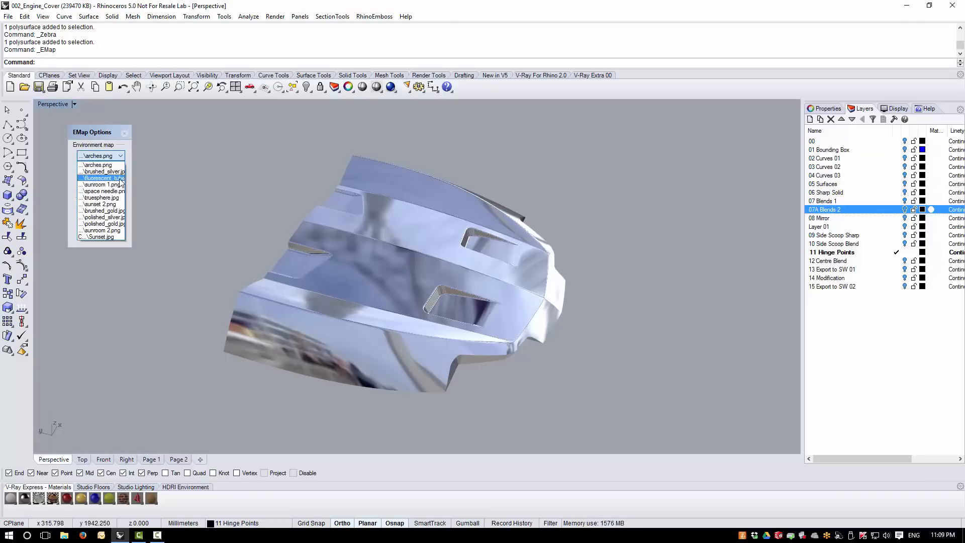
pyautogui.click(121, 177)
pyautogui.moveTo(488, 321); pyautogui.dragTo(442, 272, button='right')
pyautogui.click(123, 133)
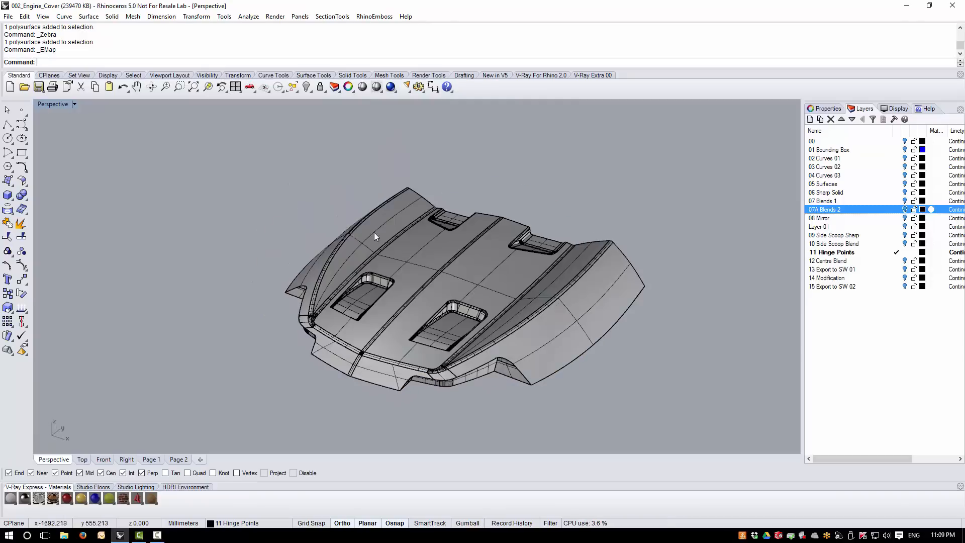
# Draw a line bridging the centre gap between the two lower corner endpoints of the cover's rear face.
pyautogui.moveTo(374, 232); pyautogui.dragTo(408, 253, button='right')
pyautogui.scroll(3, 519, 235)
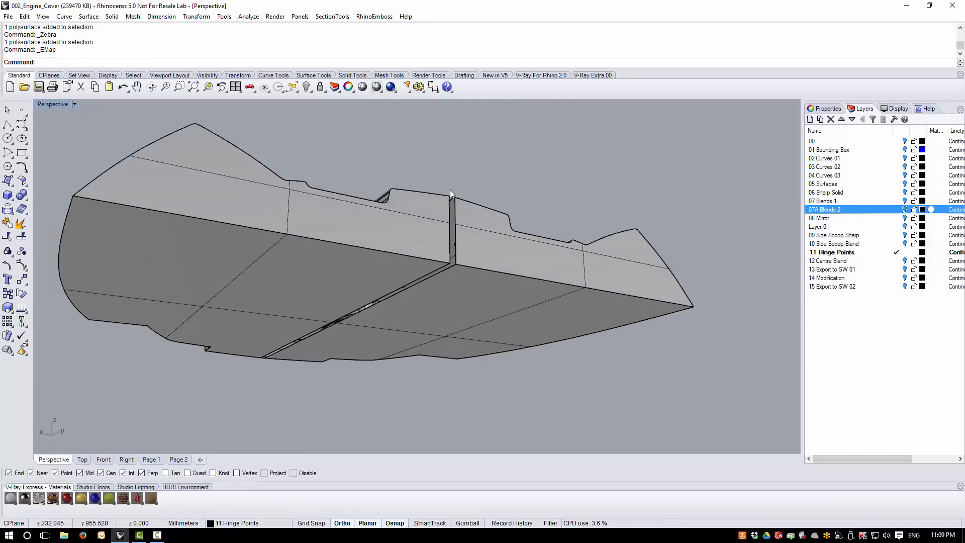
pyautogui.moveTo(460, 286); pyautogui.dragTo(460, 259, button='right')
pyautogui.scroll(-5, 435, 216)
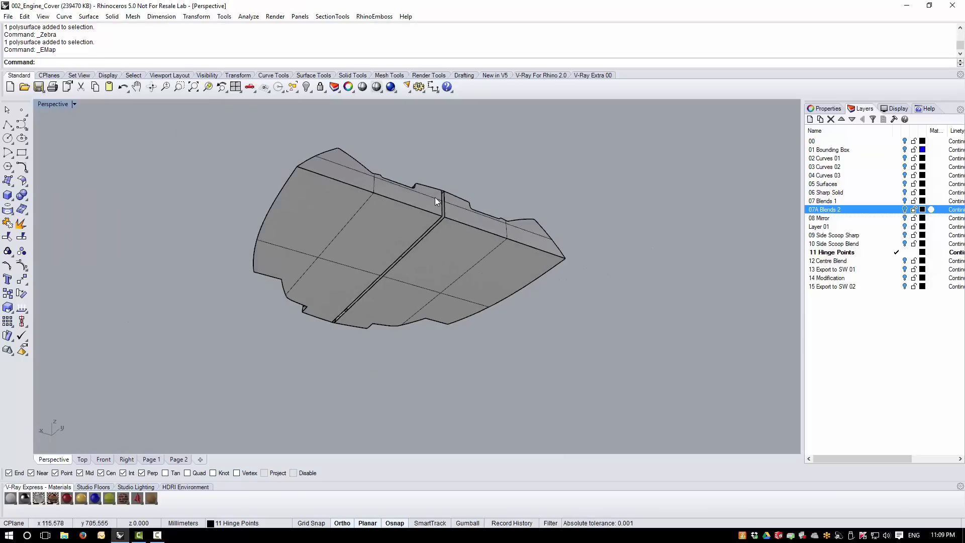
pyautogui.scroll(12, 443, 196)
pyautogui.moveTo(369, 230); pyautogui.dragTo(399, 366, button='right')
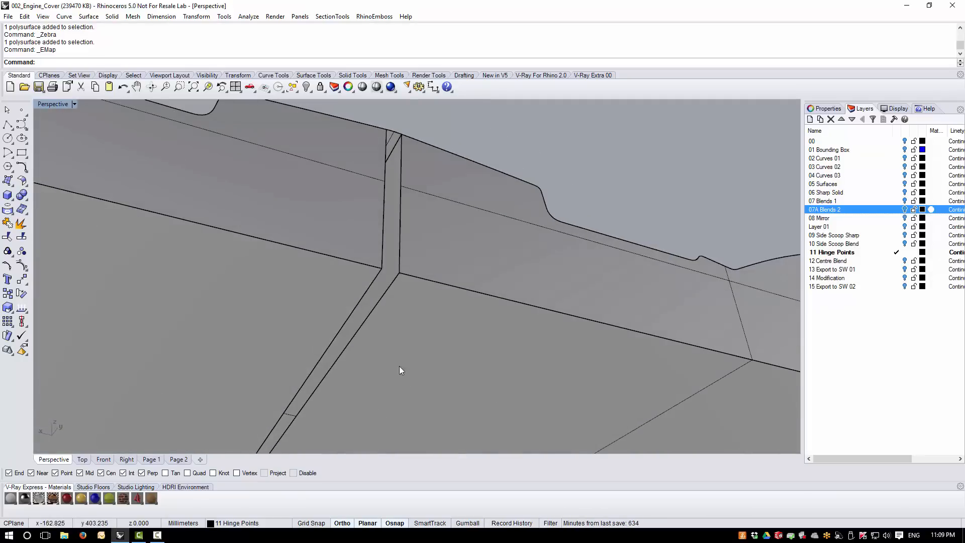
pyautogui.click(7, 128)
pyautogui.click(23, 134)
pyautogui.scroll(3, 398, 274)
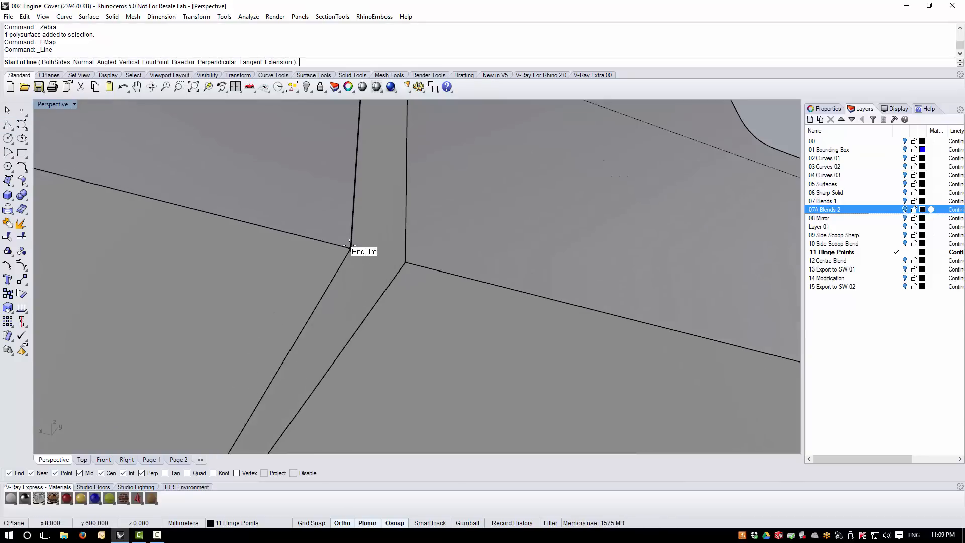
pyautogui.click(351, 248)
pyautogui.click(405, 263)
# Fill the rear-face centre gap with a planar surface from its top edge, two side edges and the bridging line.
pyautogui.scroll(-6, 351, 341)
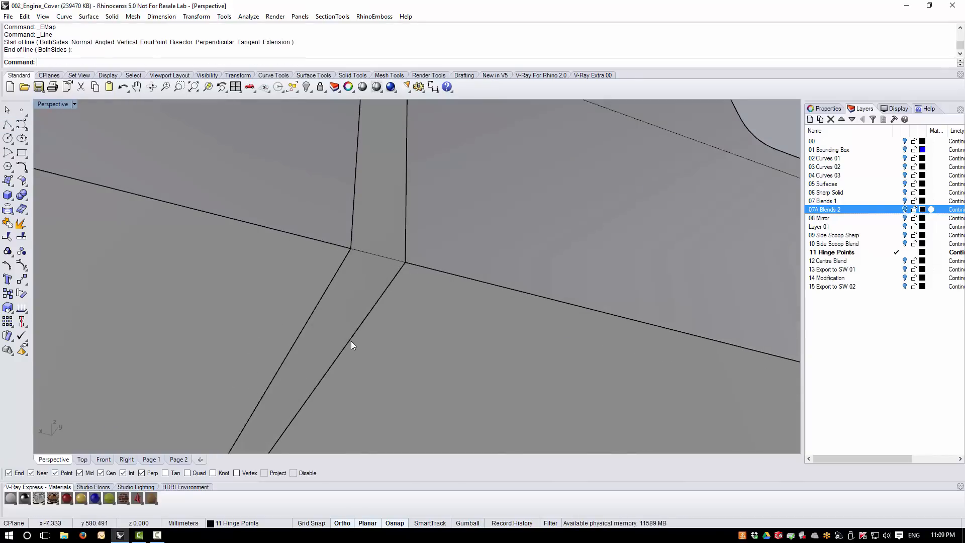
pyautogui.click(88, 17)
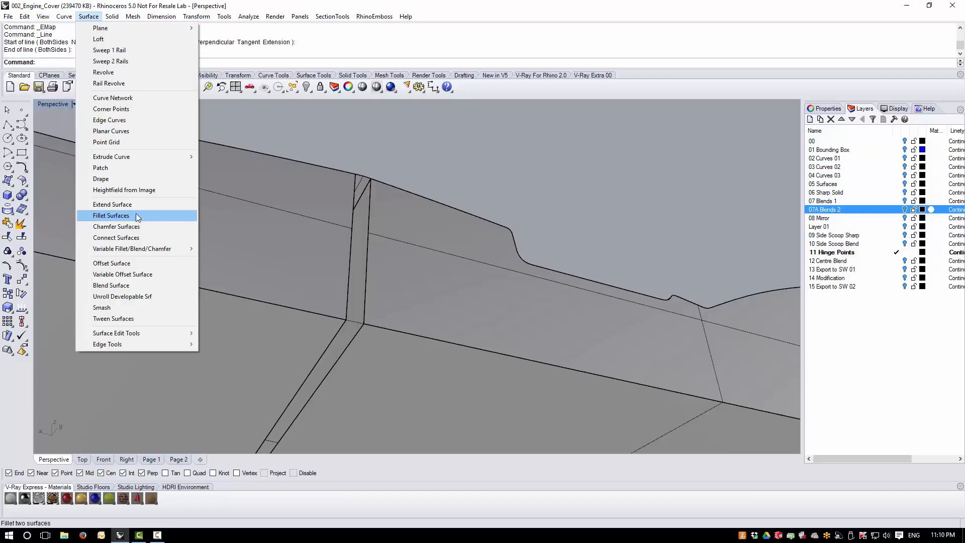
pyautogui.click(111, 132)
pyautogui.click(358, 183)
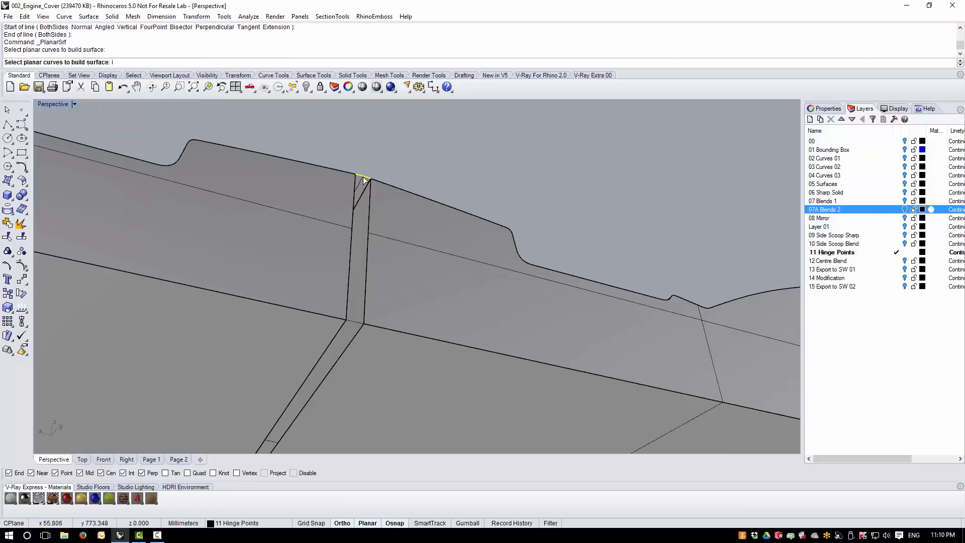
pyautogui.click(365, 255)
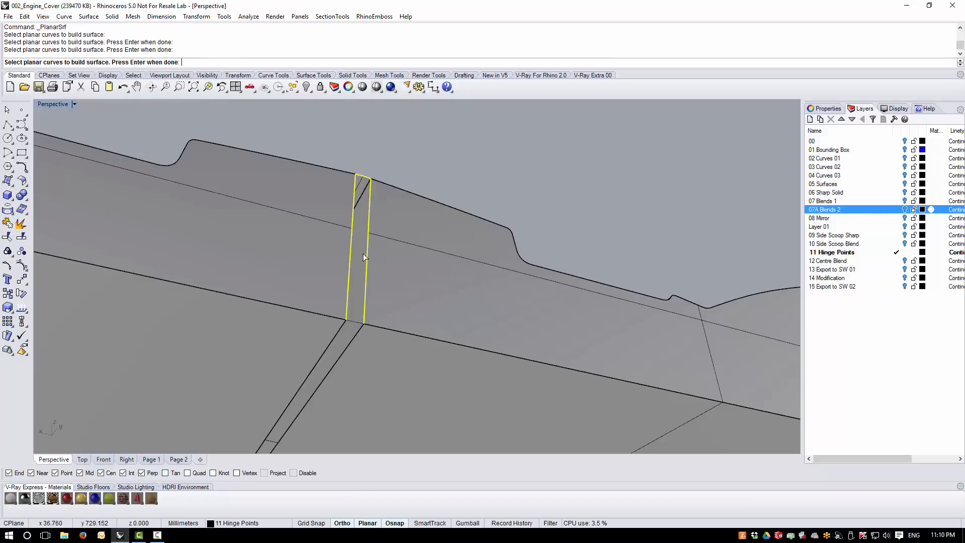
pyautogui.click(354, 323)
pyautogui.press('Return')
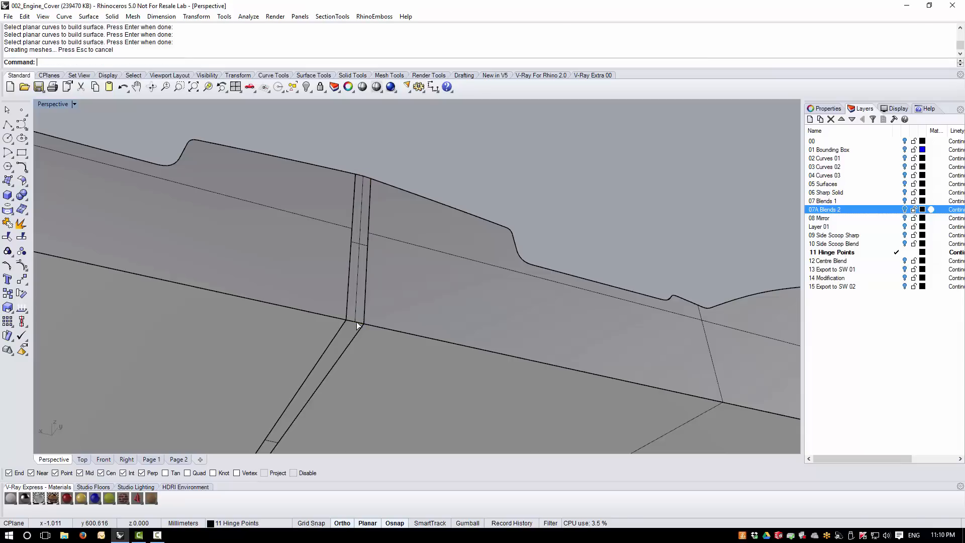
# Join the rear-face planar strip to the engine cover polysurface.
pyautogui.click(361, 263)
pyautogui.keyDown('shift'); pyautogui.click(378, 263); pyautogui.keyUp('shift')
pyautogui.click(7, 223)
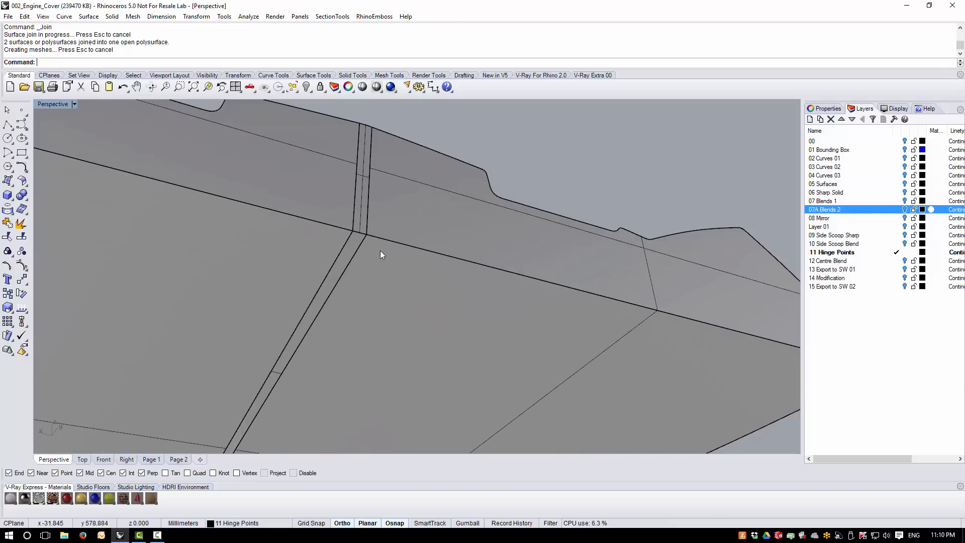
# Cap the remaining planar gap along the underside centreline of the engine cover polysurface.
pyautogui.click(380, 251)
pyautogui.click(113, 17)
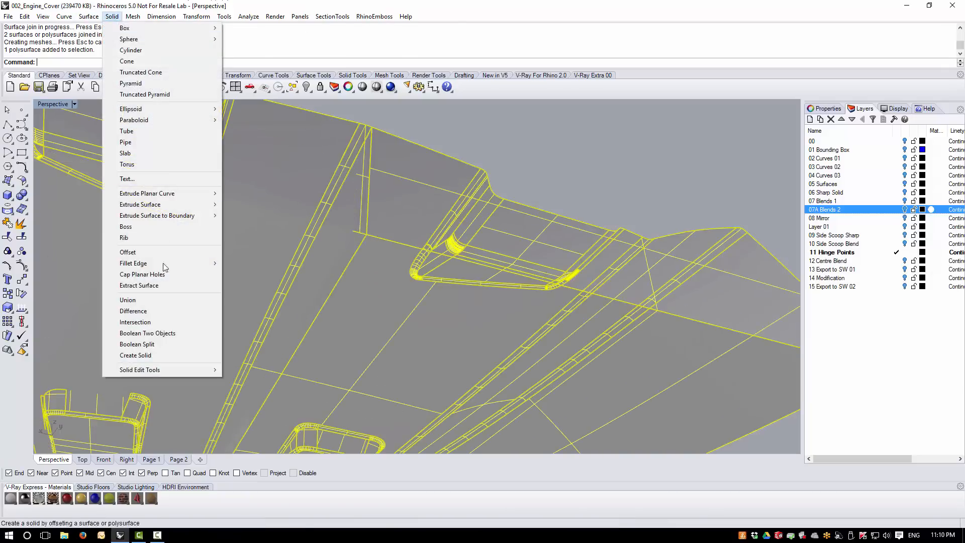
pyautogui.click(139, 274)
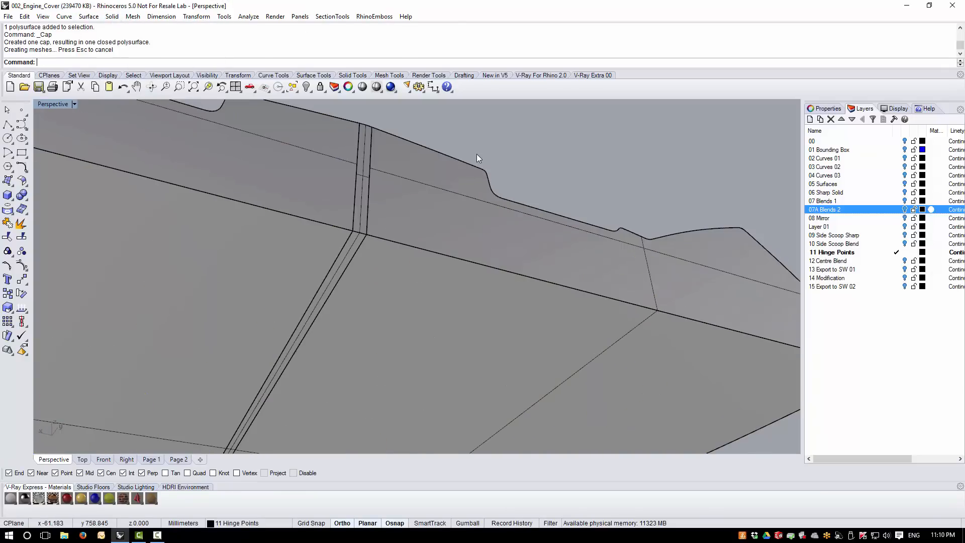
# Examine the capped engine cover from below, behind and above, checking the closed centreline strips on the underside and rear face.
pyautogui.scroll(-7, 473, 155)
pyautogui.moveTo(429, 194); pyautogui.dragTo(370, 186, button='right')
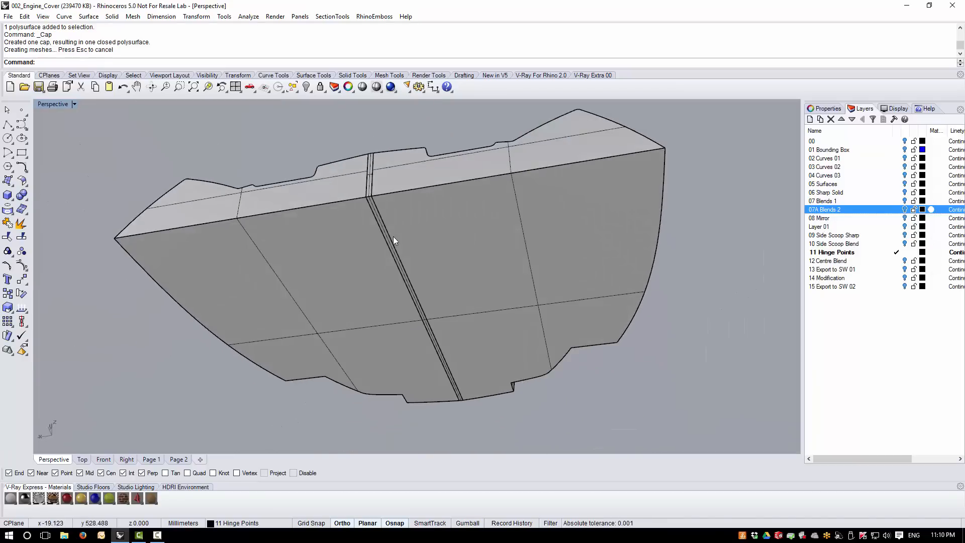
pyautogui.scroll(-6, 393, 237)
pyautogui.scroll(4, 378, 205)
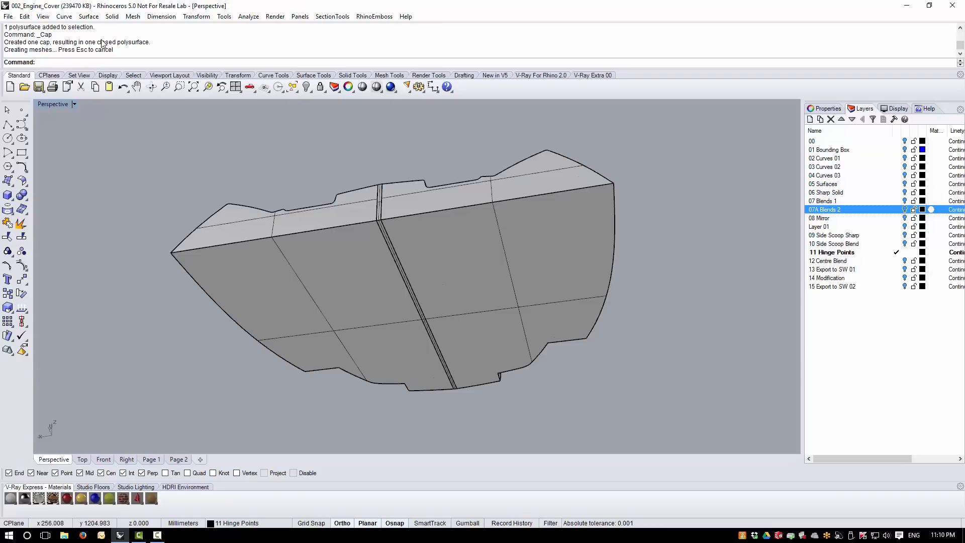
pyautogui.moveTo(316, 192); pyautogui.dragTo(469, 261, button='right')
pyautogui.scroll(-4, 447, 249)
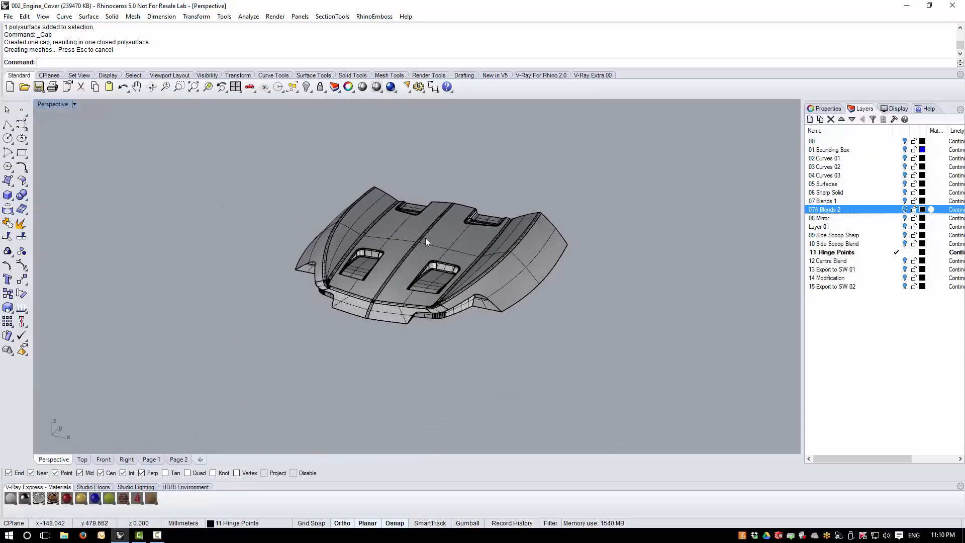
pyautogui.moveTo(425, 238); pyautogui.dragTo(430, 260, button='right')
pyautogui.scroll(4, 433, 296)
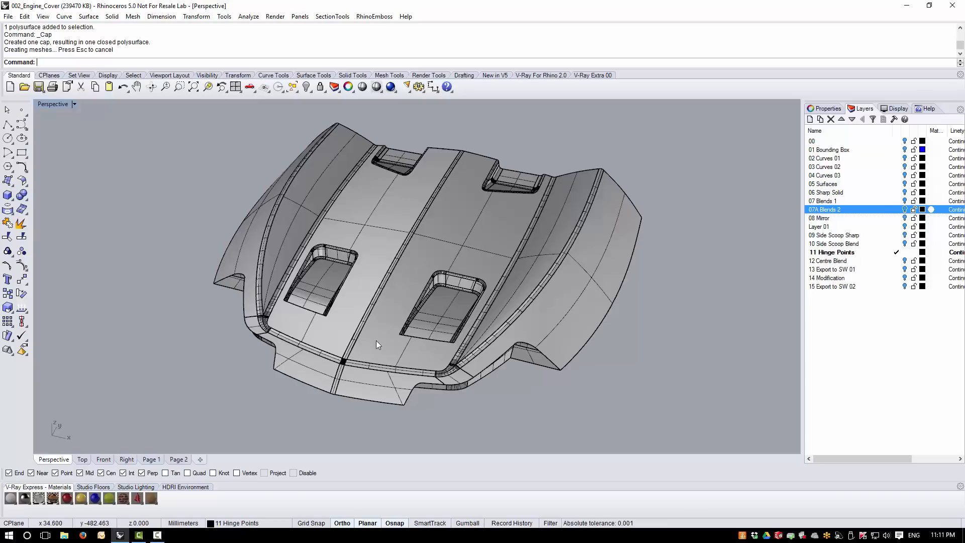
pyautogui.moveTo(376, 340); pyautogui.dragTo(292, 173, button='right')
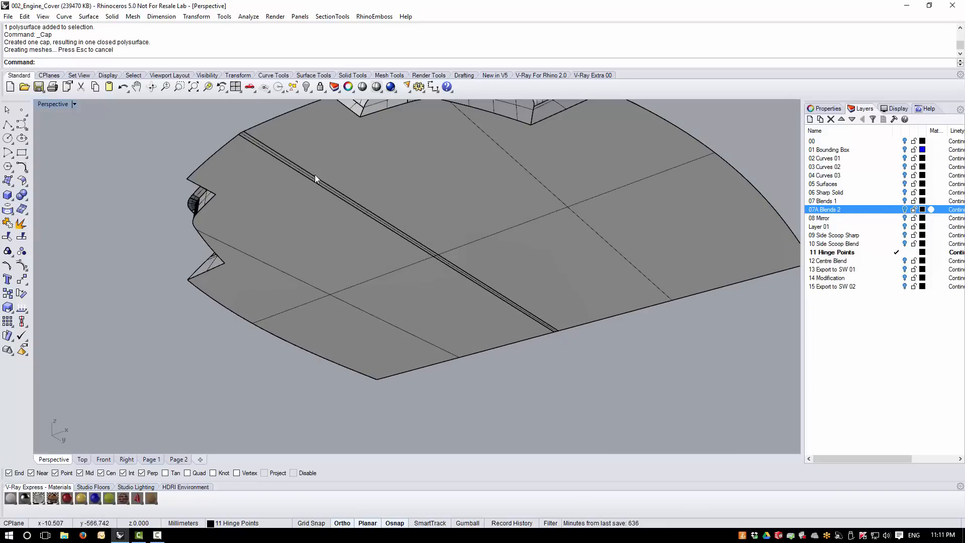
pyautogui.moveTo(470, 269); pyautogui.dragTo(363, 321, button='right')
pyautogui.scroll(-3, 363, 320)
pyautogui.scroll(2, 415, 252)
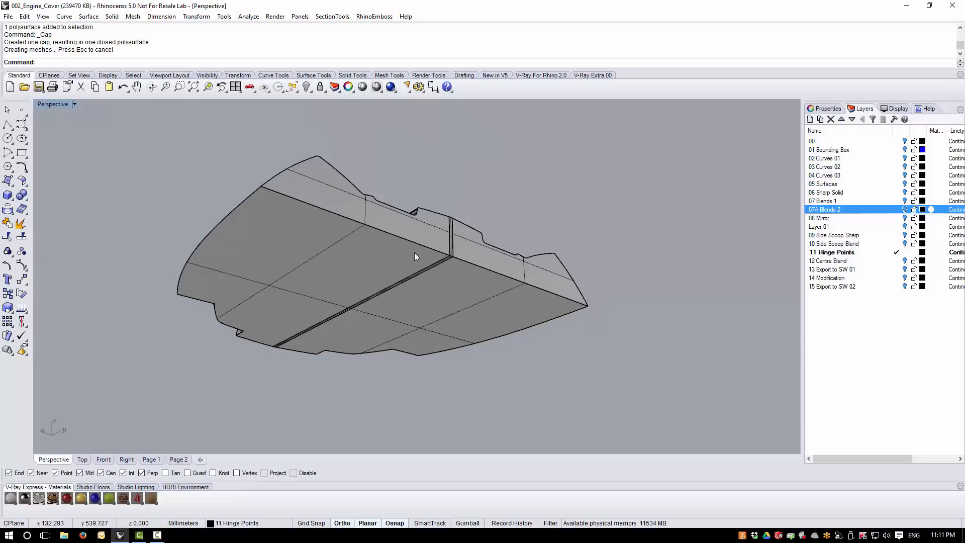
# Merge all coplanar faces of the engine cover polysurface so the underside and rear face lose their centre strips.
pyautogui.click(431, 228)
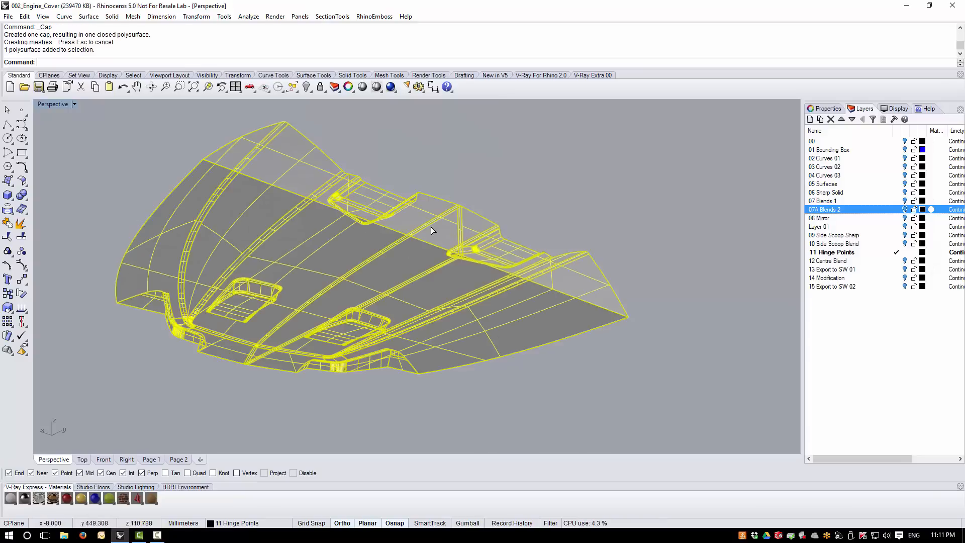
pyautogui.click(354, 76)
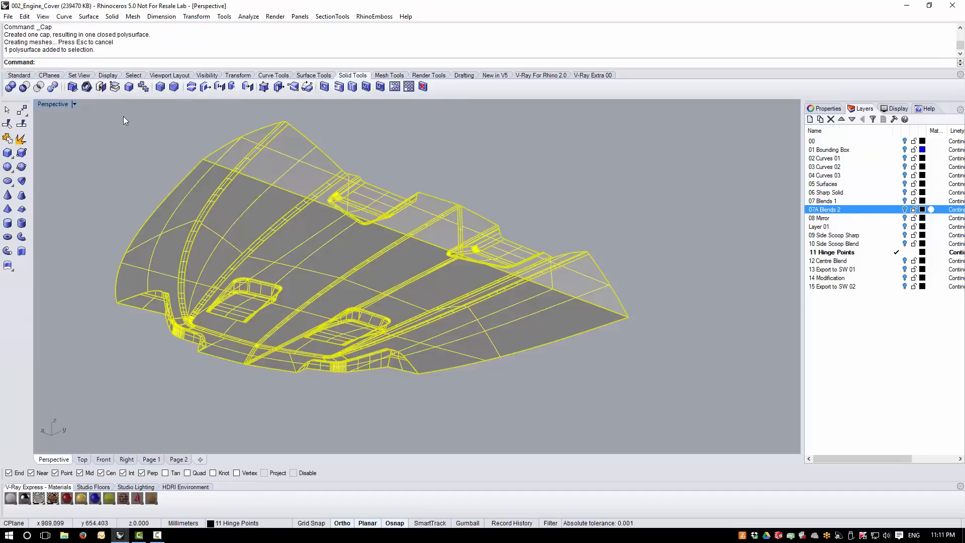
pyautogui.rightClick(130, 89)
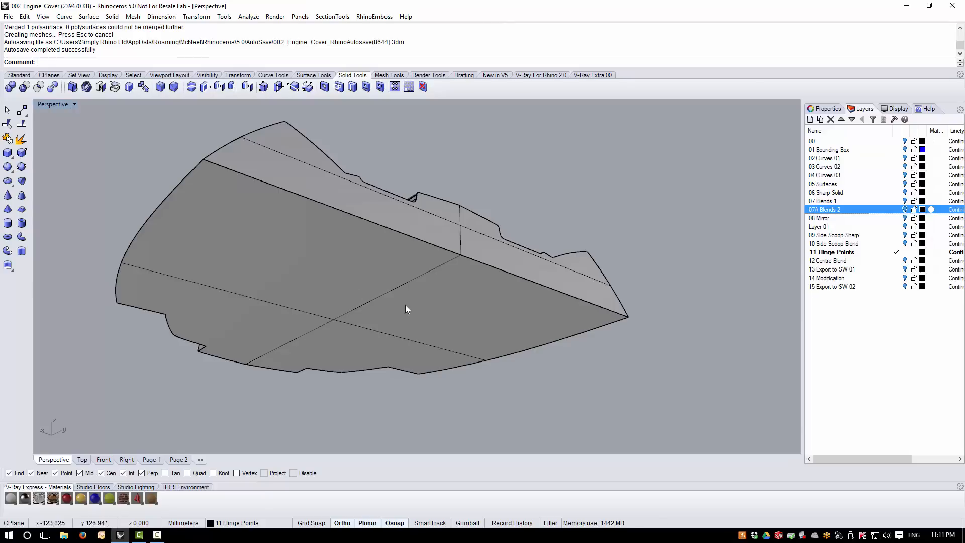
# Shrink the trimmed surfaces of the whole engine cover polysurface back to their trimming edges.
pyautogui.moveTo(396, 269); pyautogui.dragTo(558, 342, button='right')
pyautogui.scroll(-4, 444, 272)
pyautogui.moveTo(444, 272); pyautogui.dragTo(455, 307, button='right')
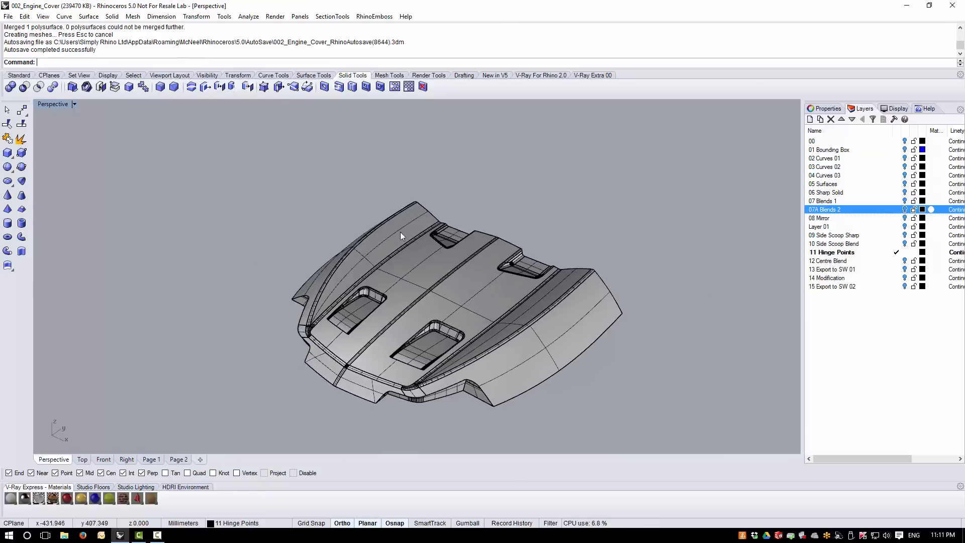
pyautogui.scroll(-2, 400, 232)
pyautogui.scroll(4, 492, 339)
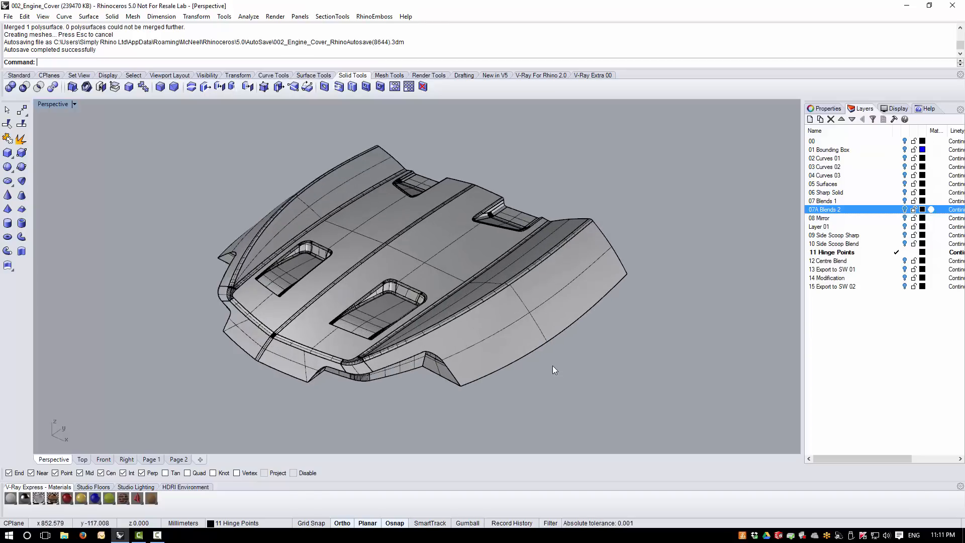
pyautogui.click(523, 306)
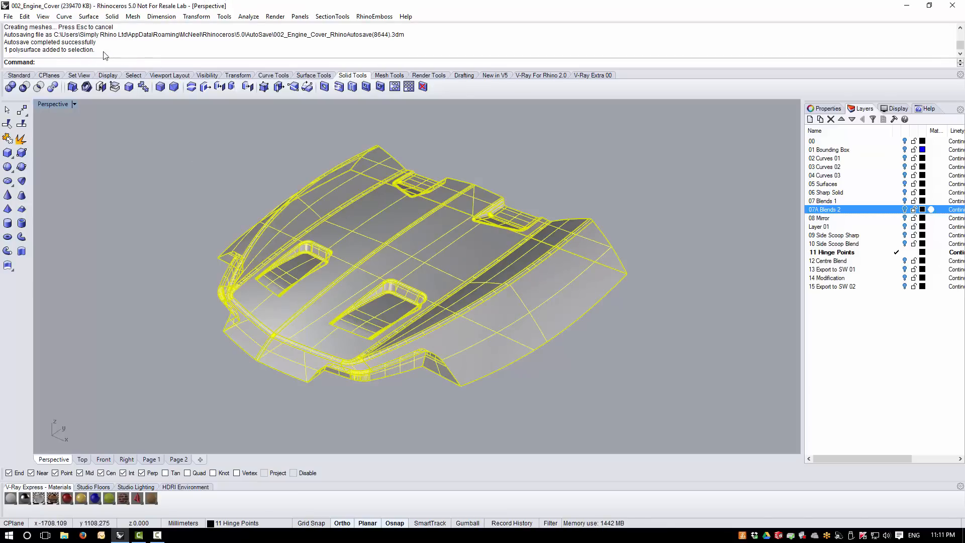
pyautogui.click(89, 17)
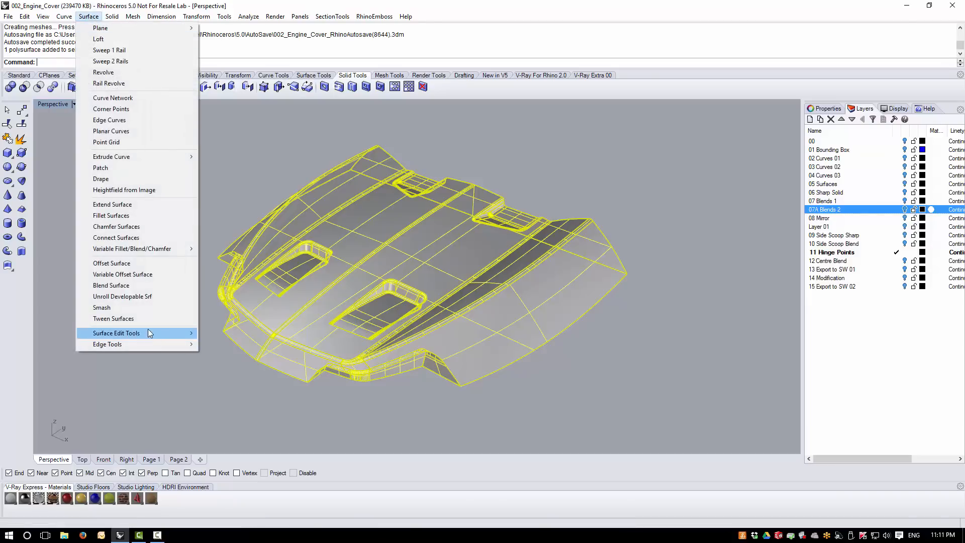
pyautogui.moveTo(149, 333)
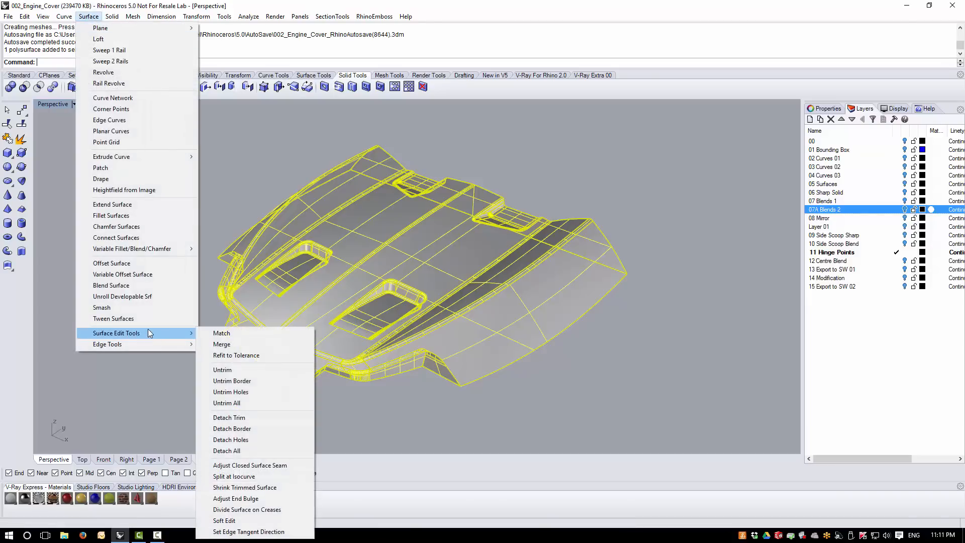
pyautogui.click(248, 488)
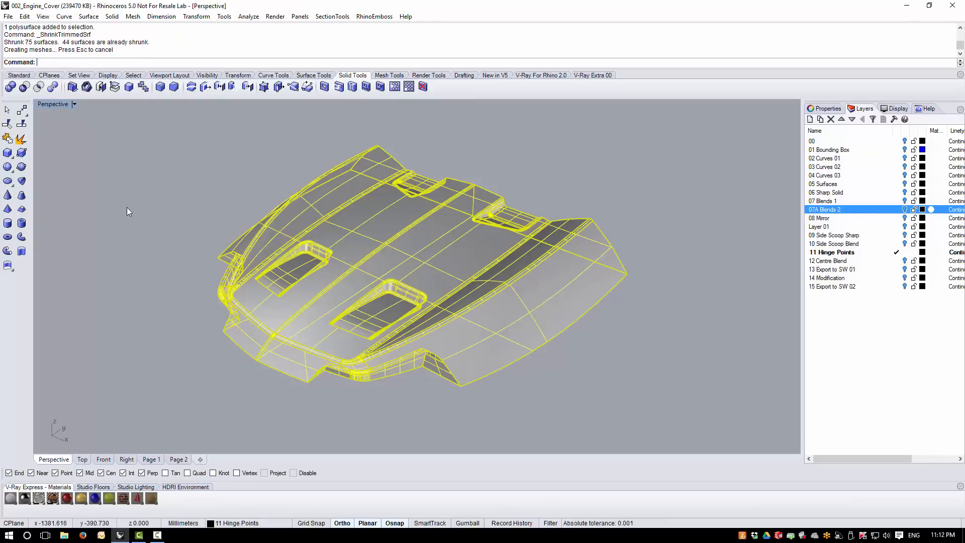
pyautogui.press('Escape')
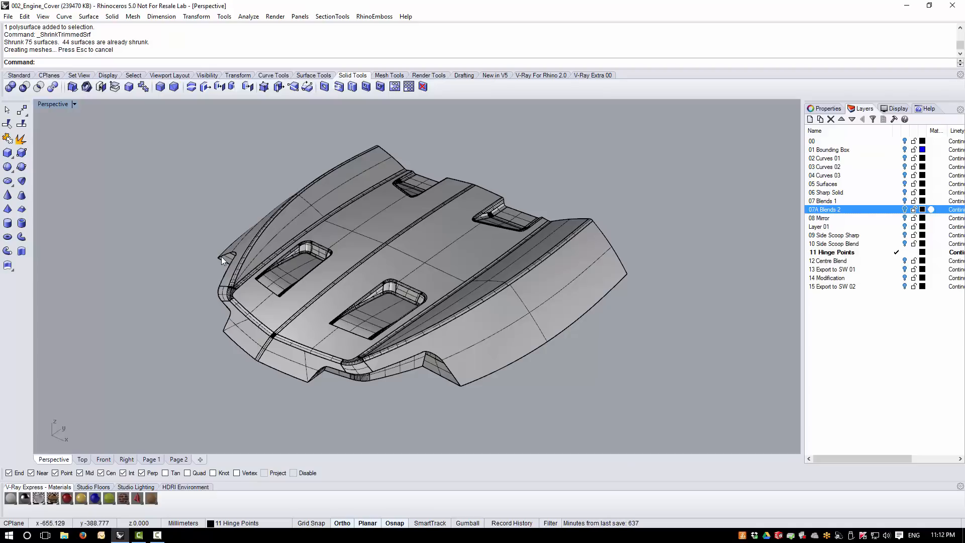
# Run the Check command on the engine cover polysurface to test whether its geometry is valid, and close the report.
pyautogui.moveTo(242, 283)
pyautogui.mouseDown(button='right')
pyautogui.moveTo(282, 285)
pyautogui.moveTo(225, 280)
pyautogui.mouseUp(button='right')
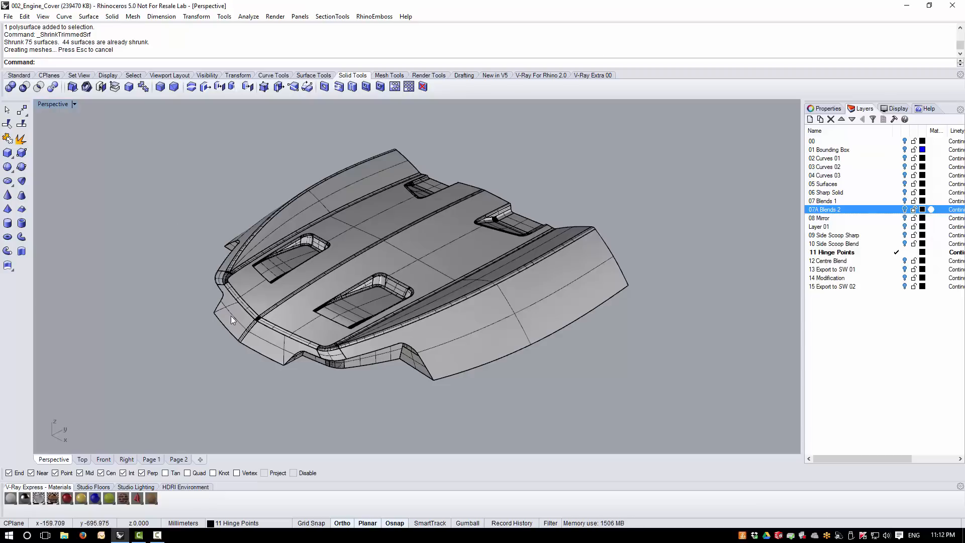
pyautogui.moveTo(231, 315); pyautogui.dragTo(308, 314, button='right')
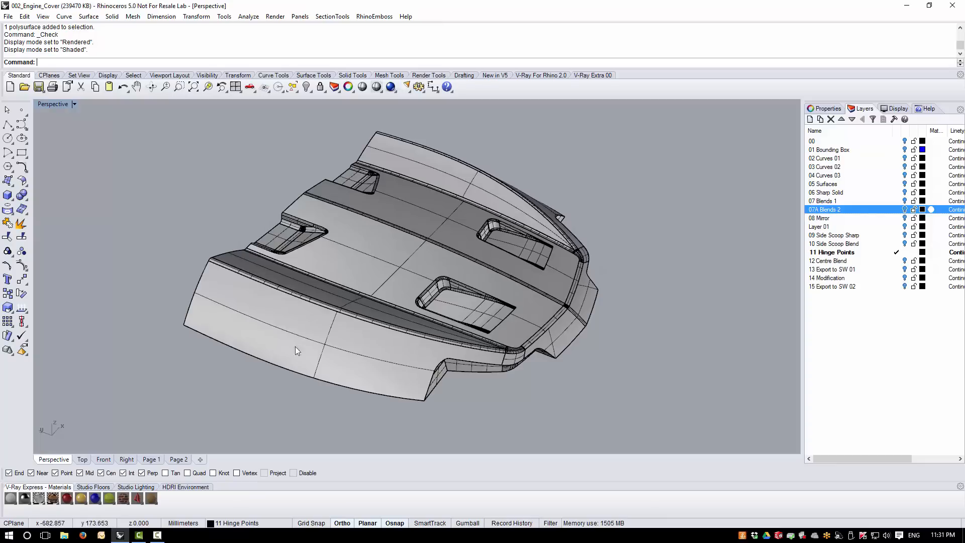
pyautogui.click(388, 288)
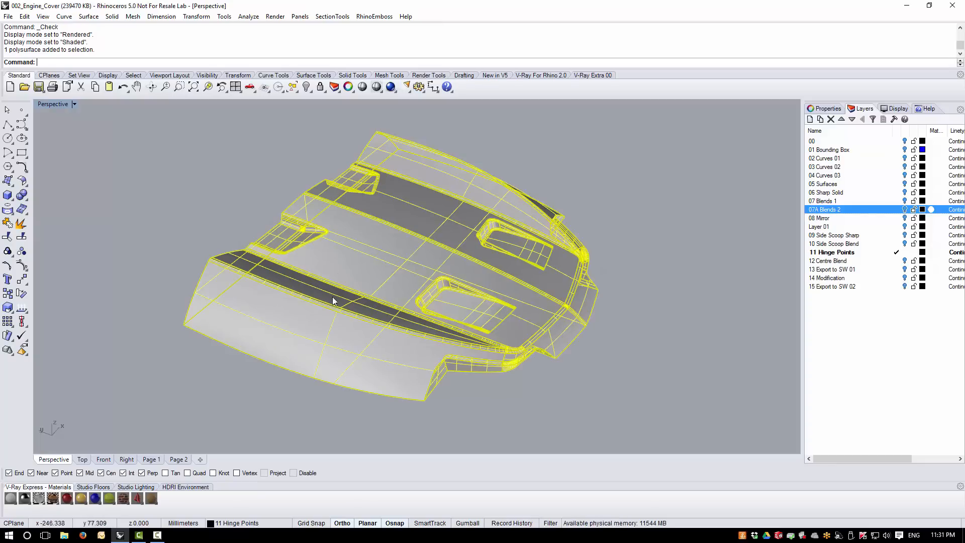
pyautogui.click(21, 336)
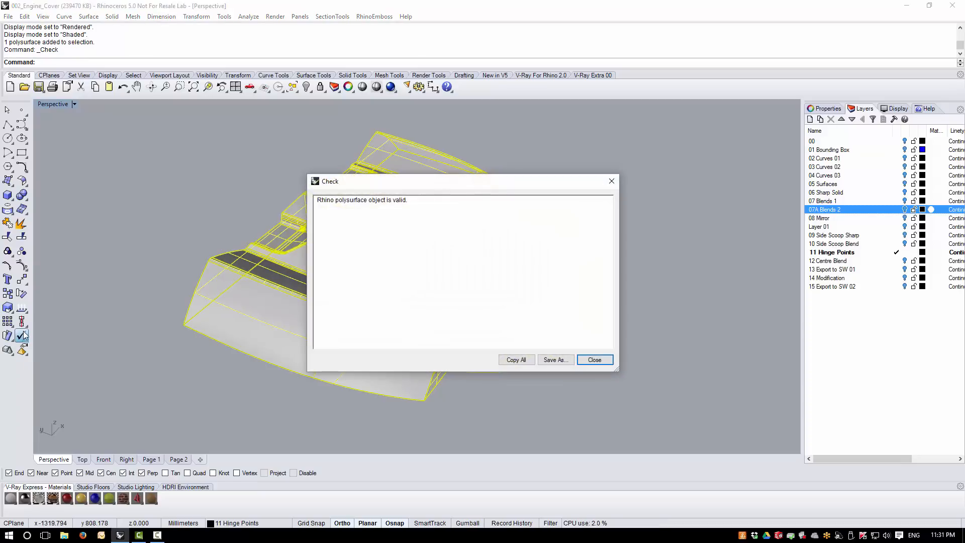
pyautogui.click(593, 360)
pyautogui.click(590, 374)
# Set the Perspective viewport to the Rendered display mode and view the finished engine cover from its front corner.
pyautogui.moveTo(576, 377); pyautogui.dragTo(430, 369, button='right')
pyautogui.scroll(-2, 430, 369)
pyautogui.scroll(2, 478, 330)
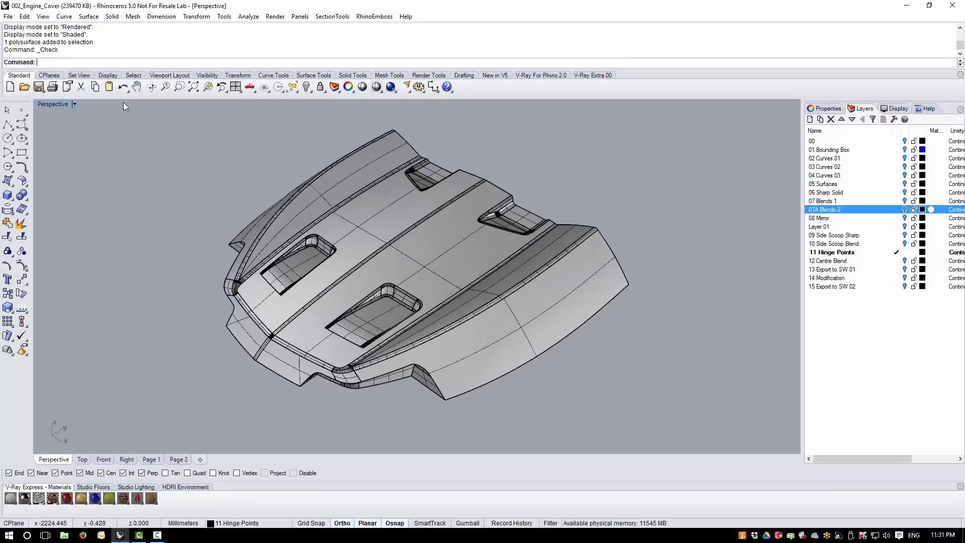
pyautogui.click(74, 104)
pyautogui.click(74, 151)
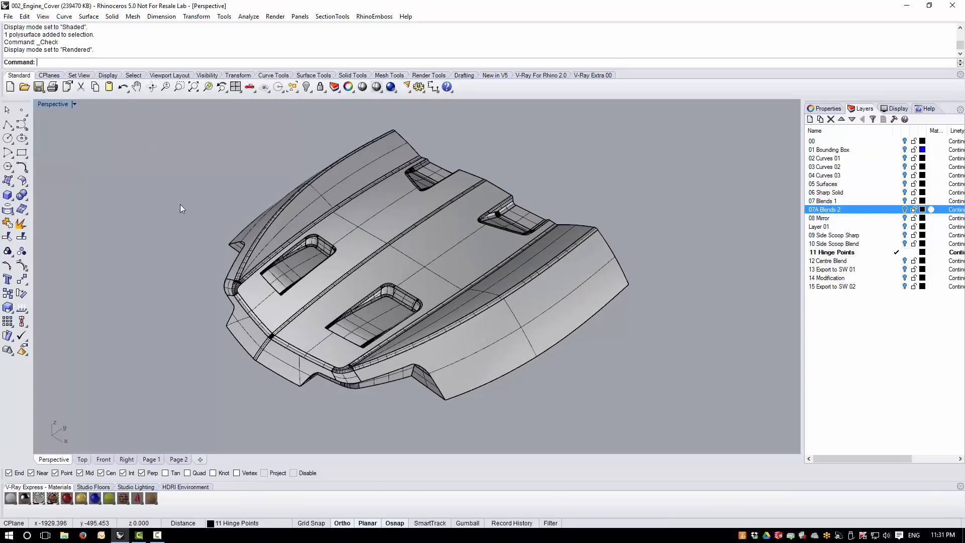
pyautogui.moveTo(291, 325); pyautogui.dragTo(240, 384, button='right')
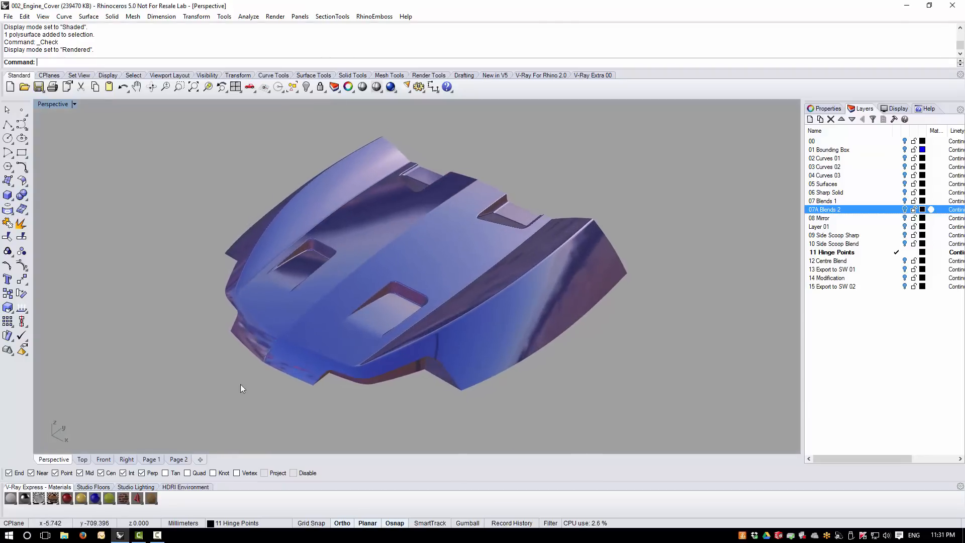